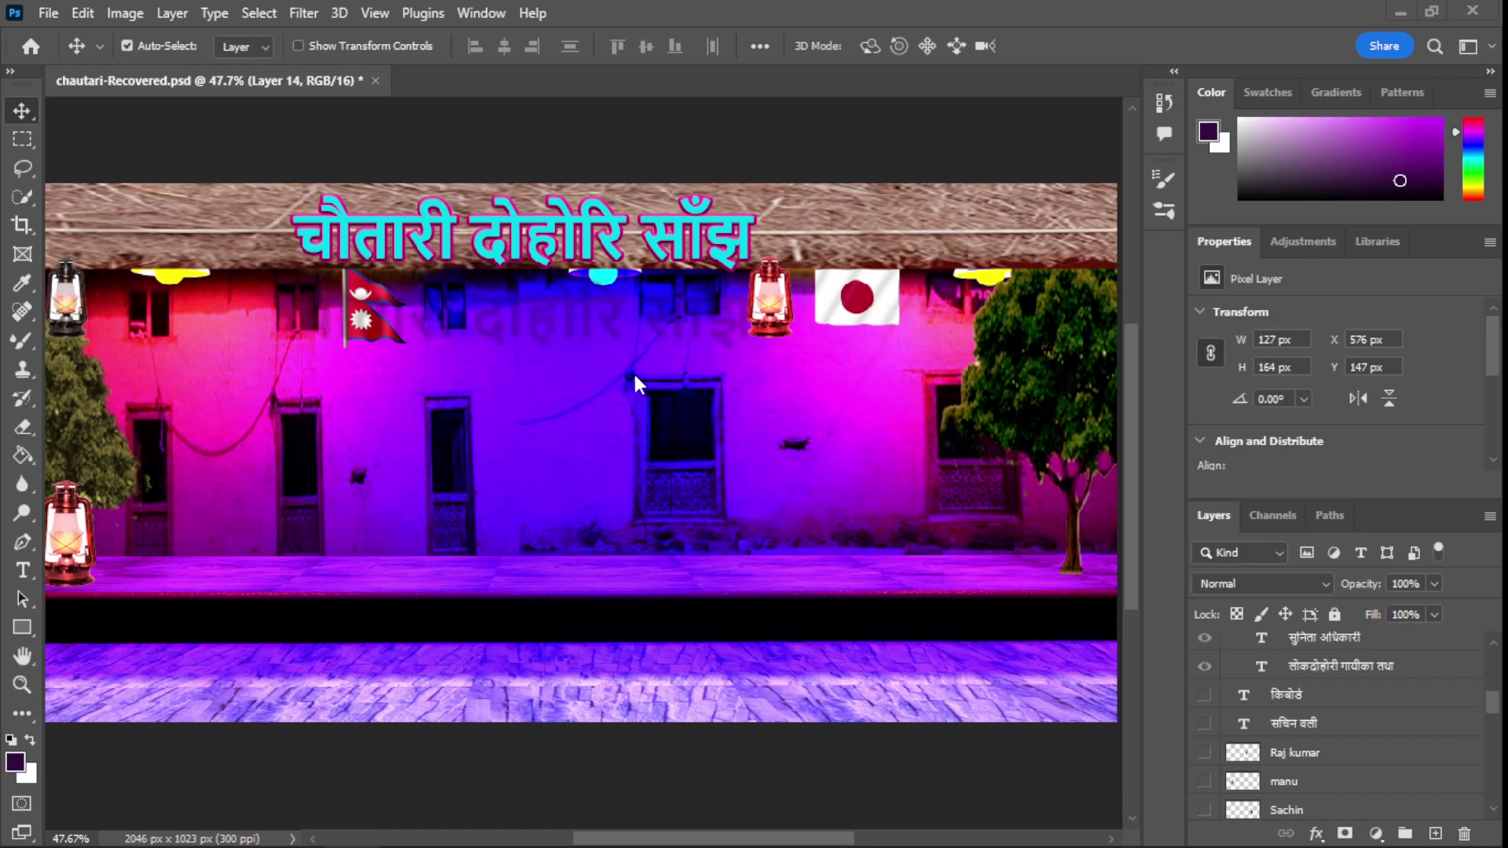
- Zoom around the stage poster, then minimize Photoshop to reveal the Cinema 4D lamp scene
{"action": "scroll", "coordinate": [638, 416], "scroll_direction": "down", "scroll_amount": 1}
{"action": "scroll", "coordinate": [639, 416], "scroll_direction": "up", "scroll_amount": 1}
{"action": "scroll", "coordinate": [639, 414], "scroll_direction": "down", "scroll_amount": 1, "text": "alt"}
{"action": "scroll", "coordinate": [639, 413], "scroll_direction": "up", "scroll_amount": 1, "text": "alt"}
{"action": "scroll", "coordinate": [639, 413], "scroll_direction": "up", "scroll_amount": 1, "text": "alt"}
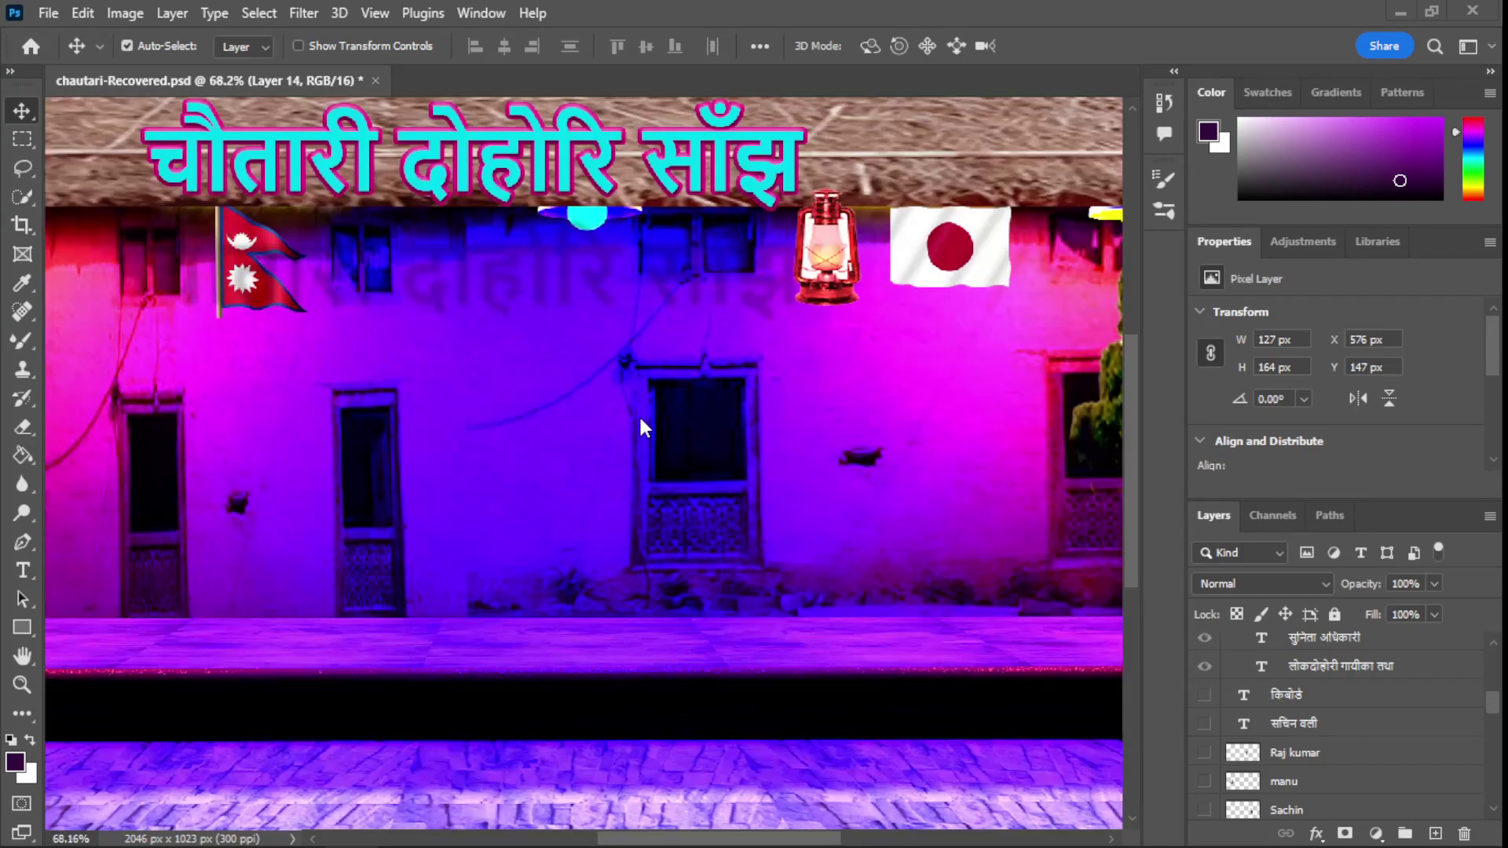
{"action": "scroll", "coordinate": [639, 413], "scroll_direction": "down", "scroll_amount": 1, "text": "alt"}
{"action": "scroll", "coordinate": [639, 413], "scroll_direction": "down", "scroll_amount": 1, "text": "alt"}
{"action": "scroll", "coordinate": [639, 413], "scroll_direction": "down", "scroll_amount": 1, "text": "alt"}
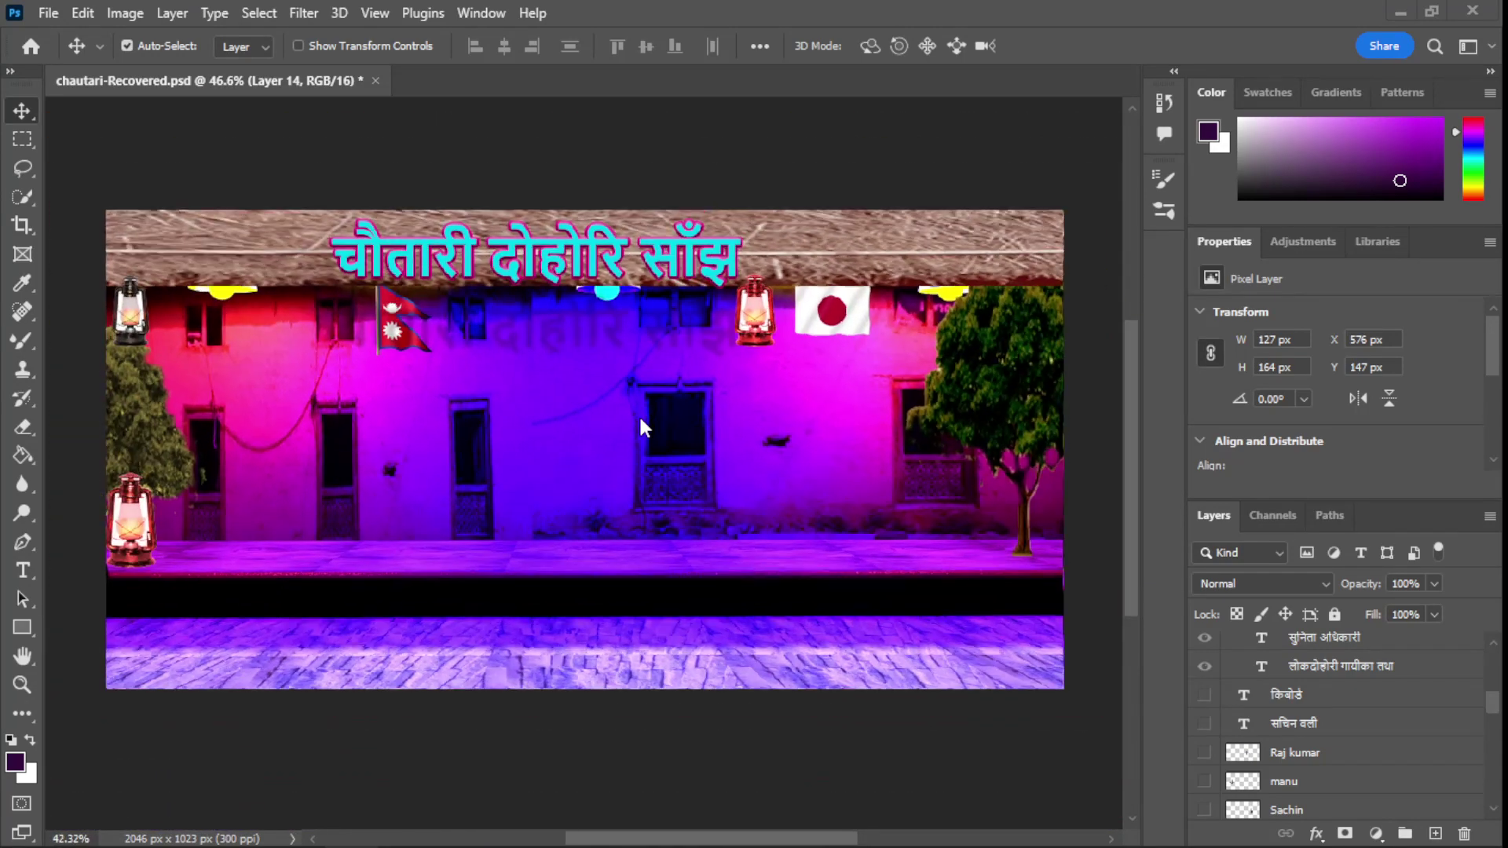
{"action": "scroll", "coordinate": [639, 413], "scroll_direction": "up", "scroll_amount": 1, "text": "alt"}
{"action": "scroll", "coordinate": [638, 414], "scroll_direction": "down", "scroll_amount": 1, "text": "alt"}
{"action": "scroll", "coordinate": [652, 389], "scroll_direction": "up", "scroll_amount": 1, "text": "alt"}
{"action": "scroll", "coordinate": [656, 398], "scroll_direction": "up", "scroll_amount": 1, "text": "alt"}
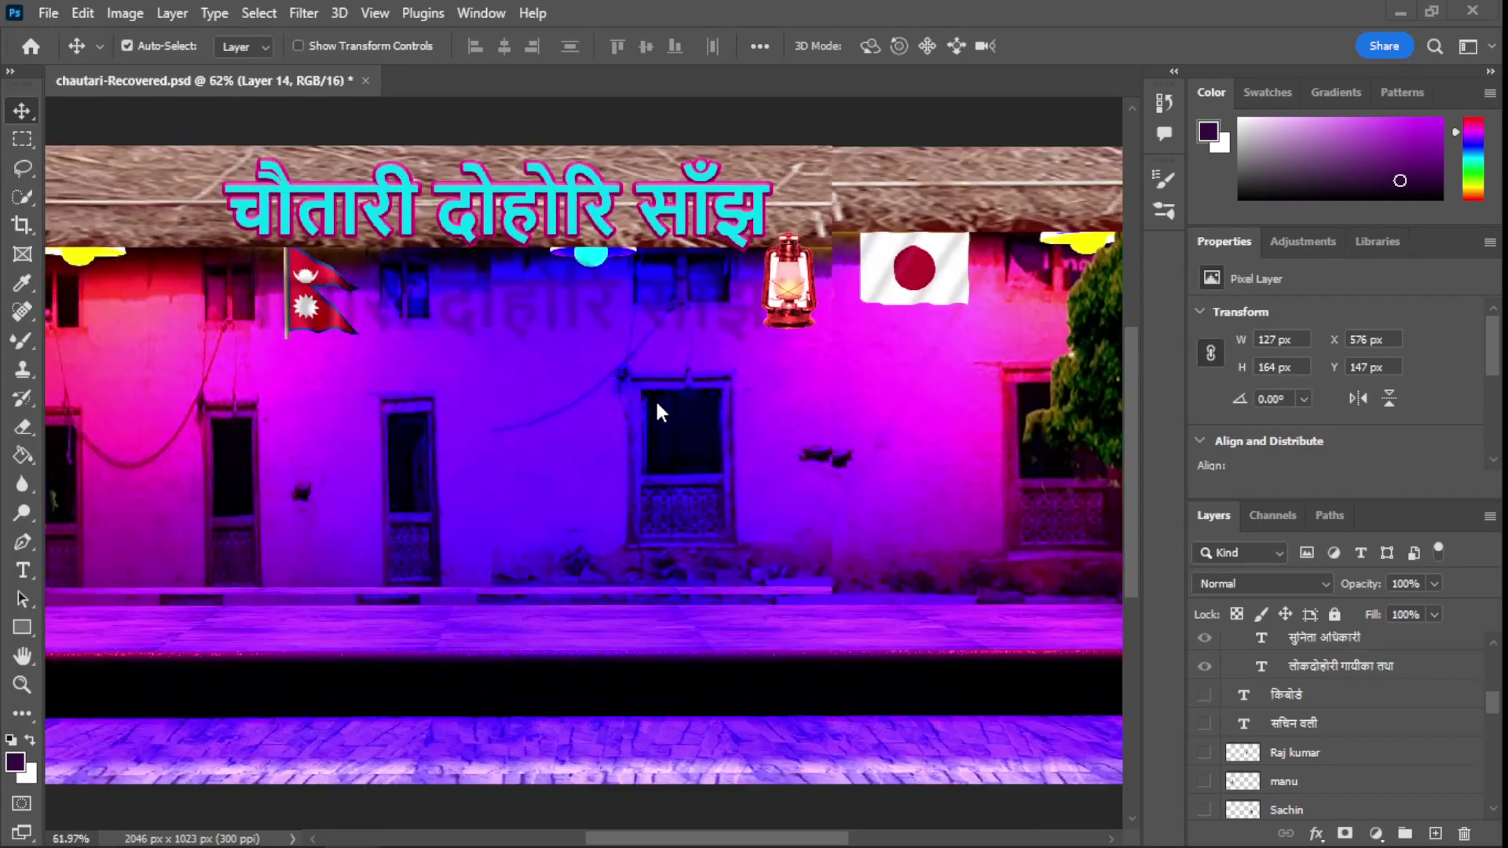
{"action": "scroll", "coordinate": [657, 399], "scroll_direction": "down", "scroll_amount": 1, "text": "alt"}
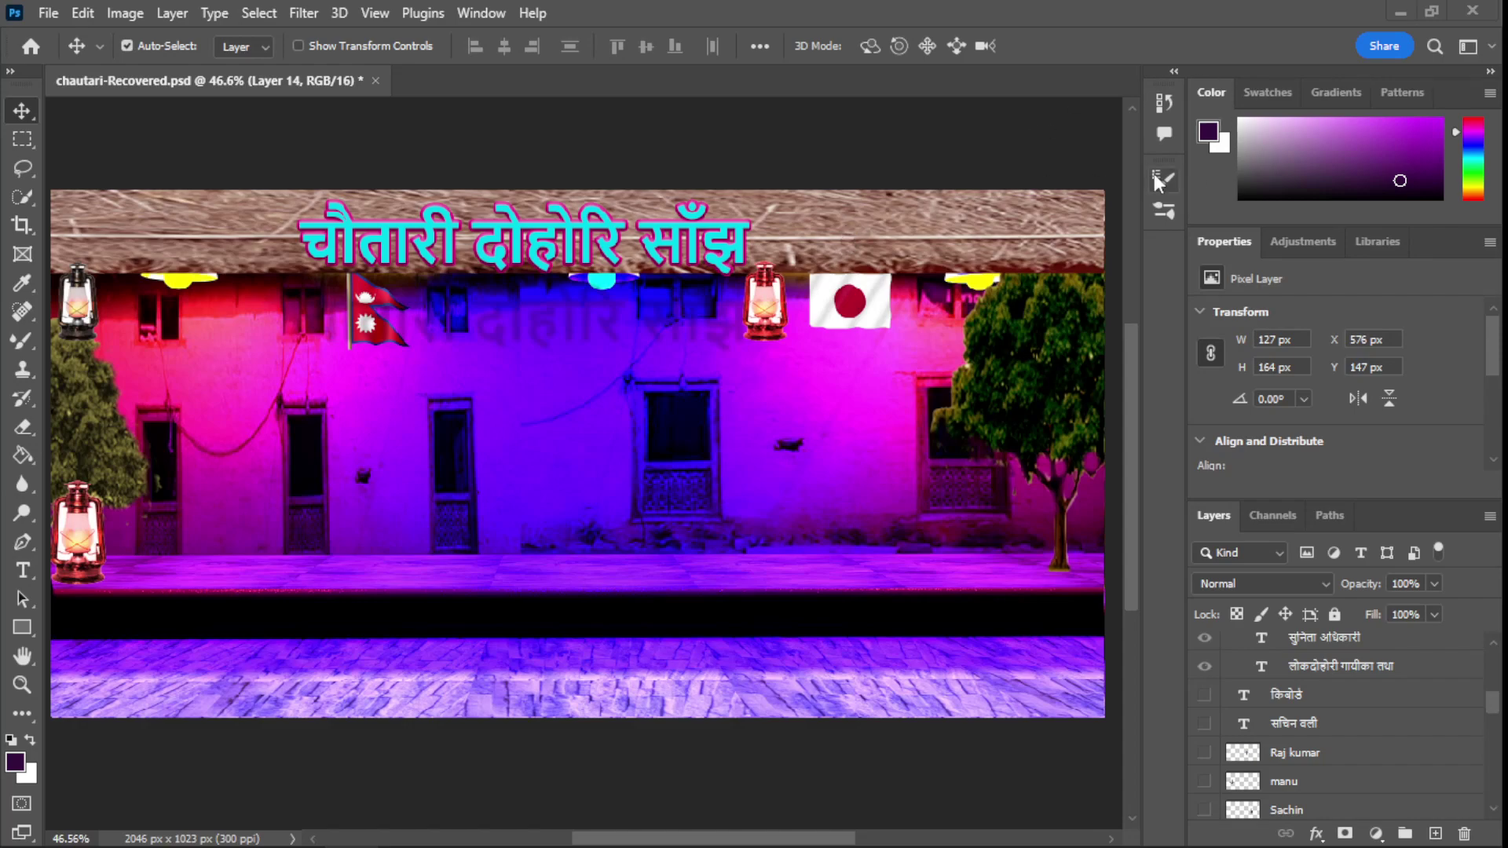
{"action": "left_click", "coordinate": [1399, 14]}
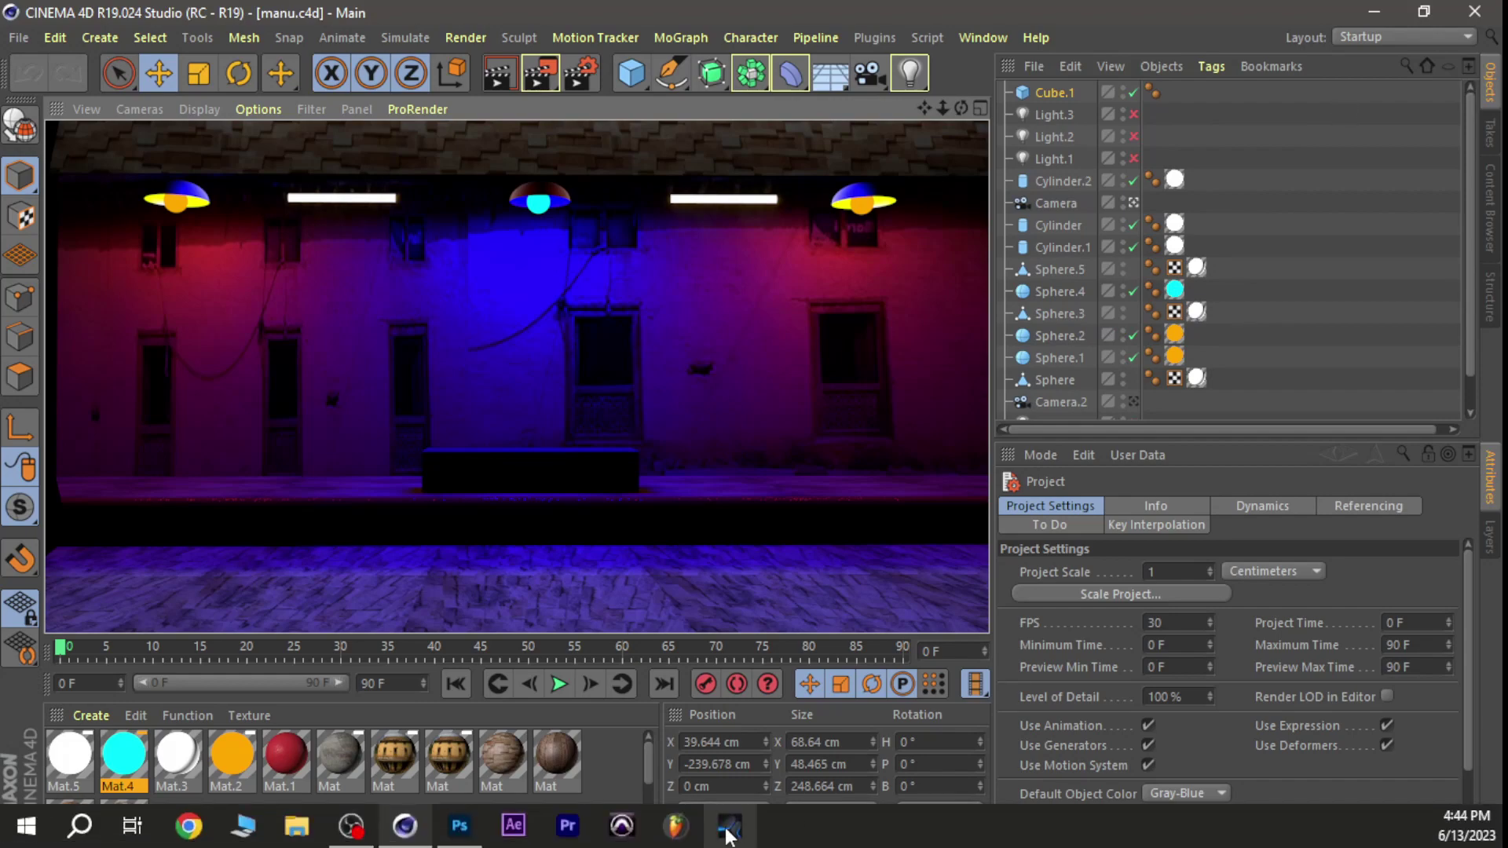
- Bring Photoshop with chautari-Recovered.psd back to the front from the taskbar
{"action": "left_click", "coordinate": [461, 827]}
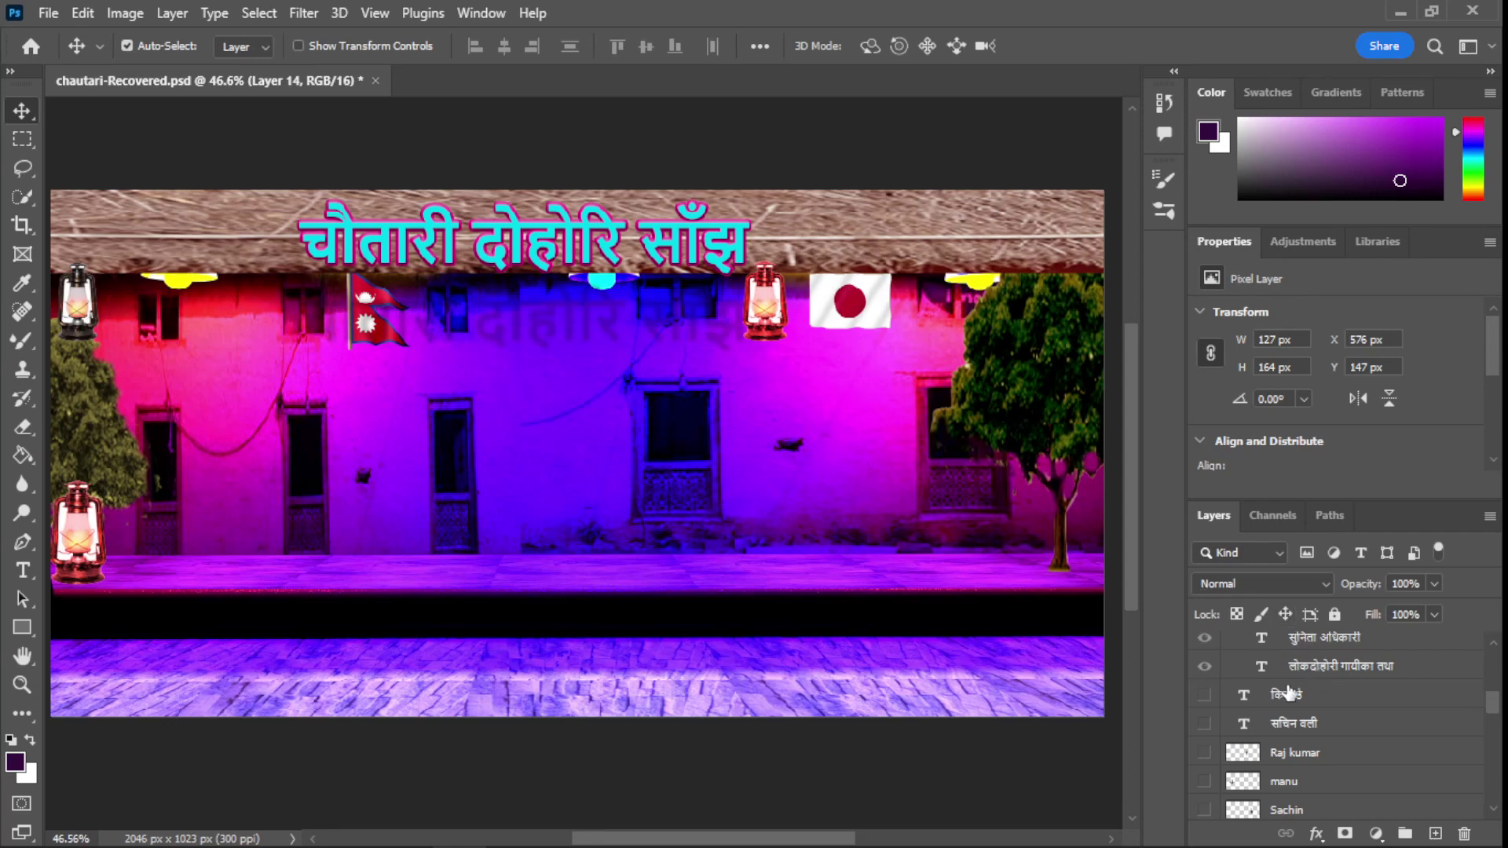
- Turn on the musicians and their Nepali name caption layers
{"action": "left_click_drag", "start_coordinate": [1209, 699], "coordinate": [1206, 810]}
{"action": "scroll", "coordinate": [1335, 707], "scroll_direction": "down", "scroll_amount": 5}
{"action": "scroll", "coordinate": [1352, 715], "scroll_direction": "up", "scroll_amount": 3}
{"action": "scroll", "coordinate": [1351, 714], "scroll_direction": "down", "scroll_amount": 1}
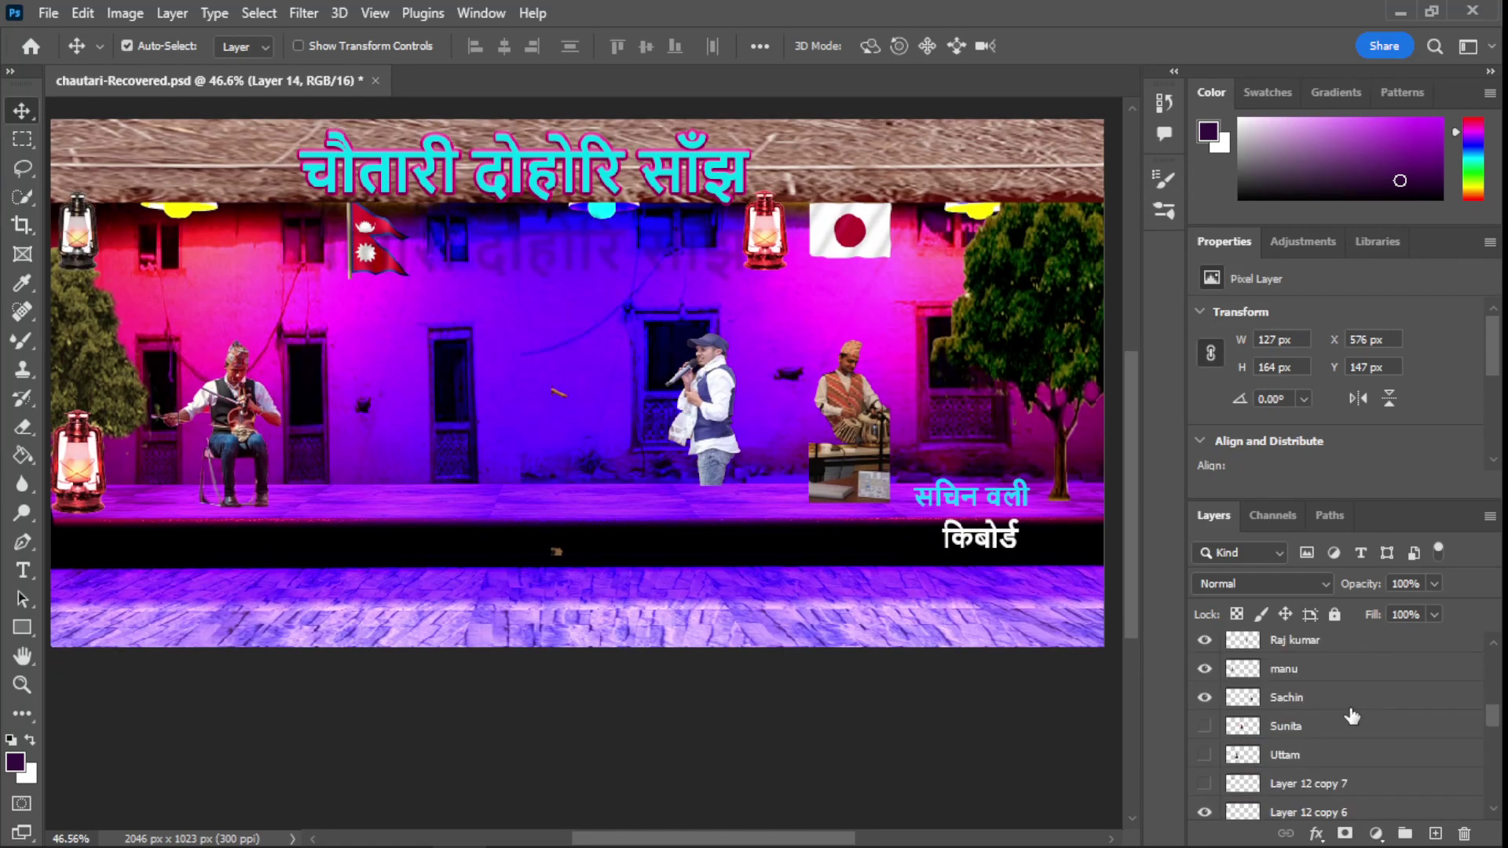
- Turn on the singer, drummer and extra lantern layers
{"action": "left_click_drag", "start_coordinate": [1206, 727], "coordinate": [1206, 786]}
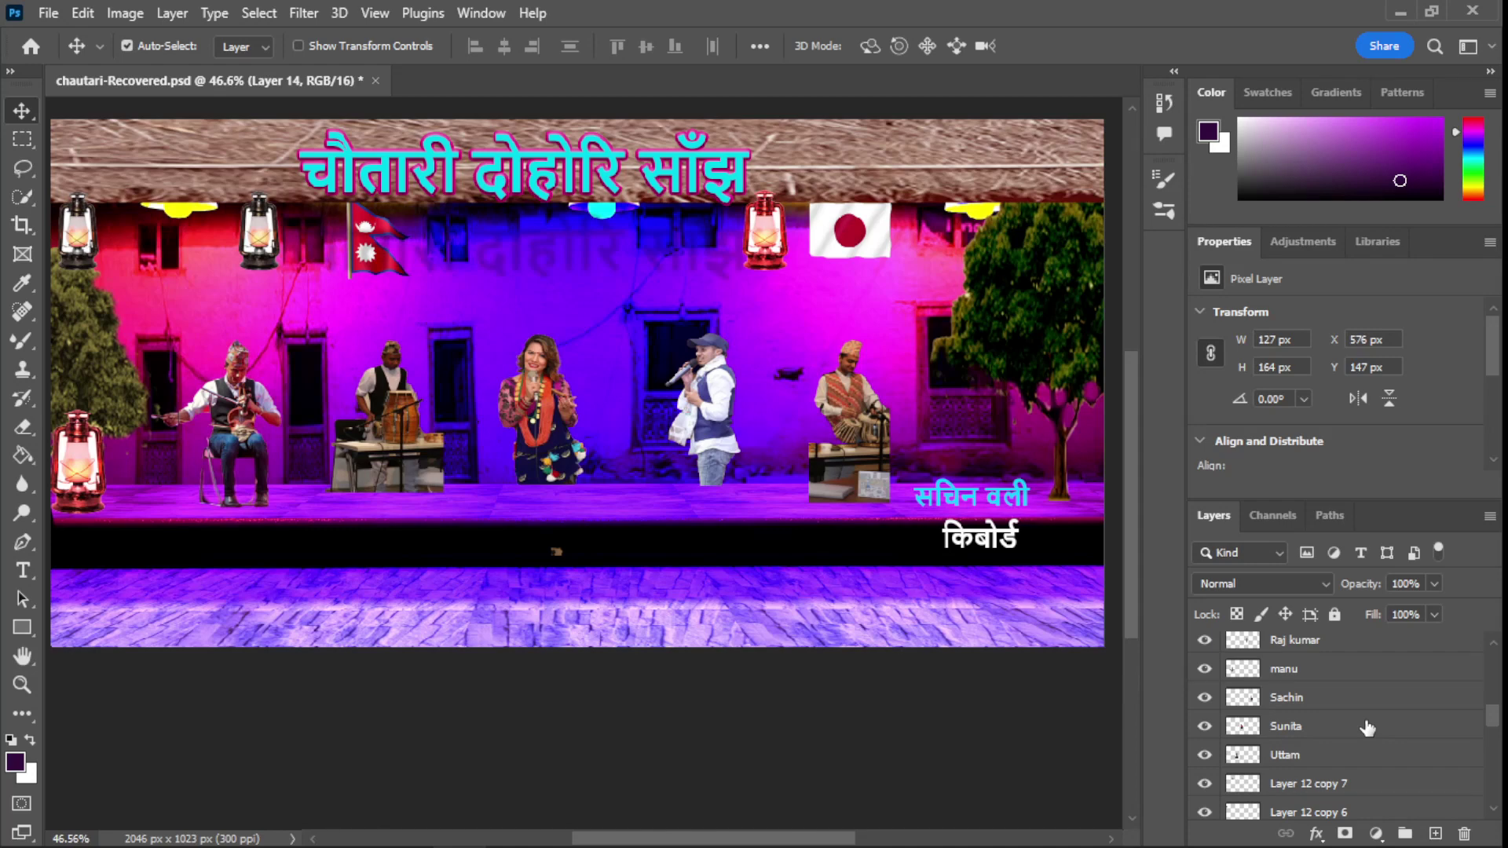
{"action": "scroll", "coordinate": [1351, 719], "scroll_direction": "up", "scroll_amount": 2}
{"action": "scroll", "coordinate": [1351, 718], "scroll_direction": "up", "scroll_amount": 3}
{"action": "scroll", "coordinate": [1352, 719], "scroll_direction": "up", "scroll_amount": 3}
{"action": "scroll", "coordinate": [1336, 719], "scroll_direction": "up", "scroll_amount": 3}
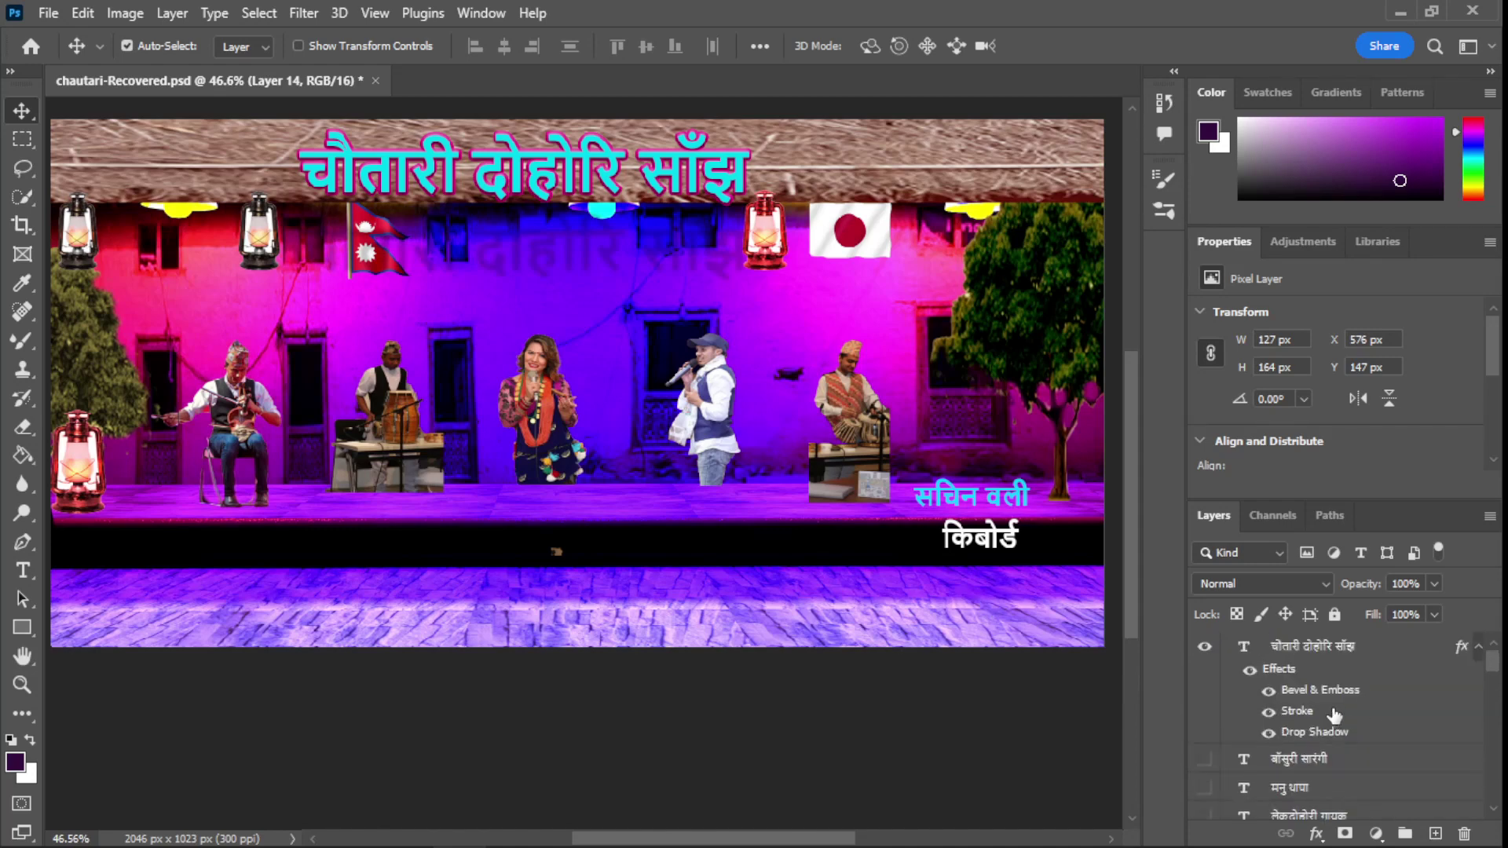
- Turn on the remaining performer and caption layers, checking the layer list
{"action": "left_click_drag", "start_coordinate": [1204, 751], "coordinate": [1205, 821]}
{"action": "scroll", "coordinate": [1371, 711], "scroll_direction": "down", "scroll_amount": 3}
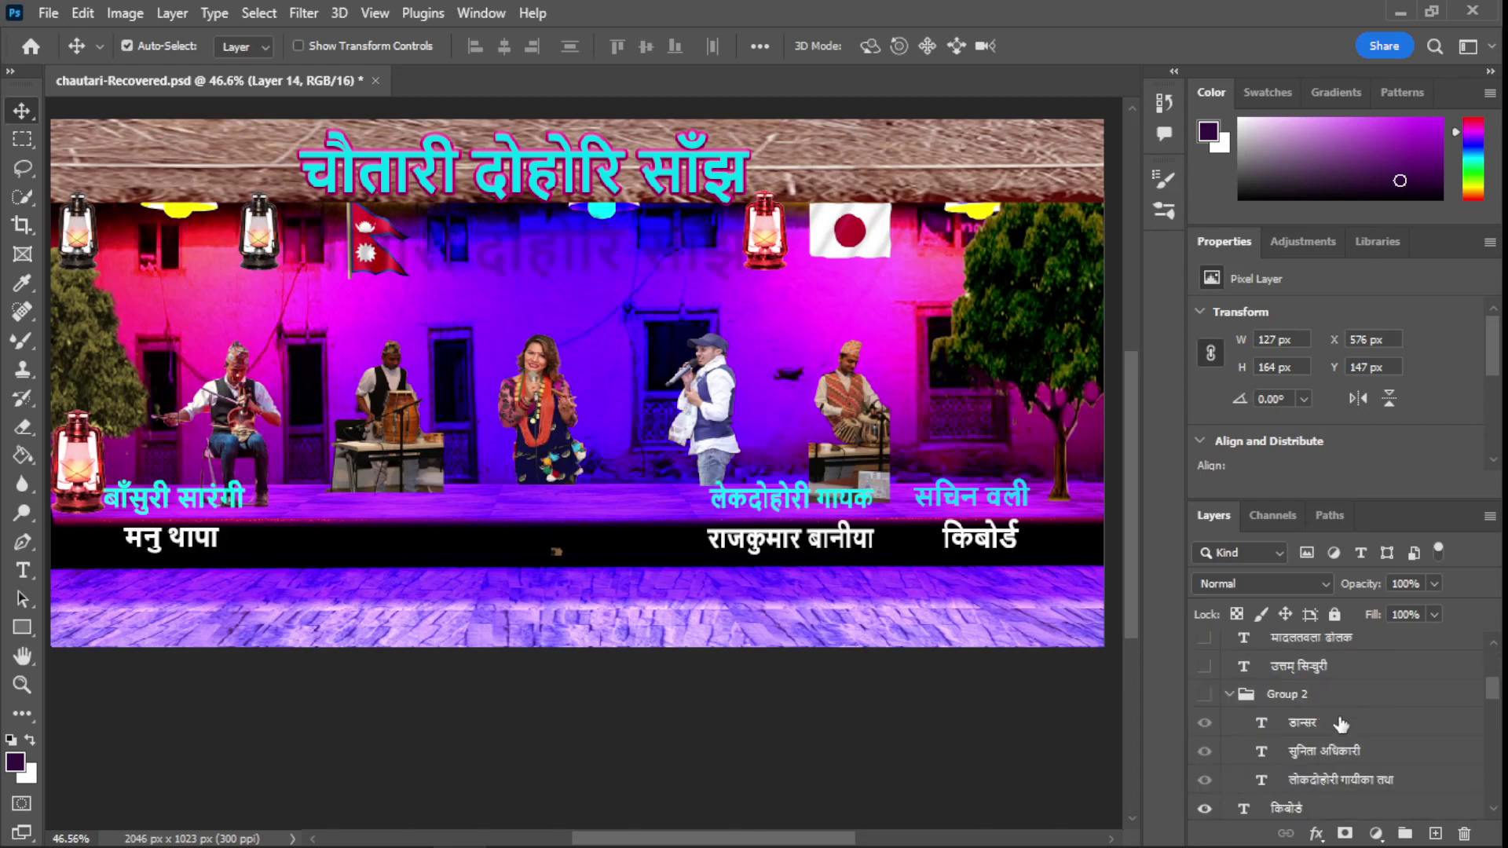
{"action": "left_click_drag", "start_coordinate": [1204, 650], "coordinate": [1205, 707]}
{"action": "scroll", "coordinate": [1336, 721], "scroll_direction": "up", "scroll_amount": 3}
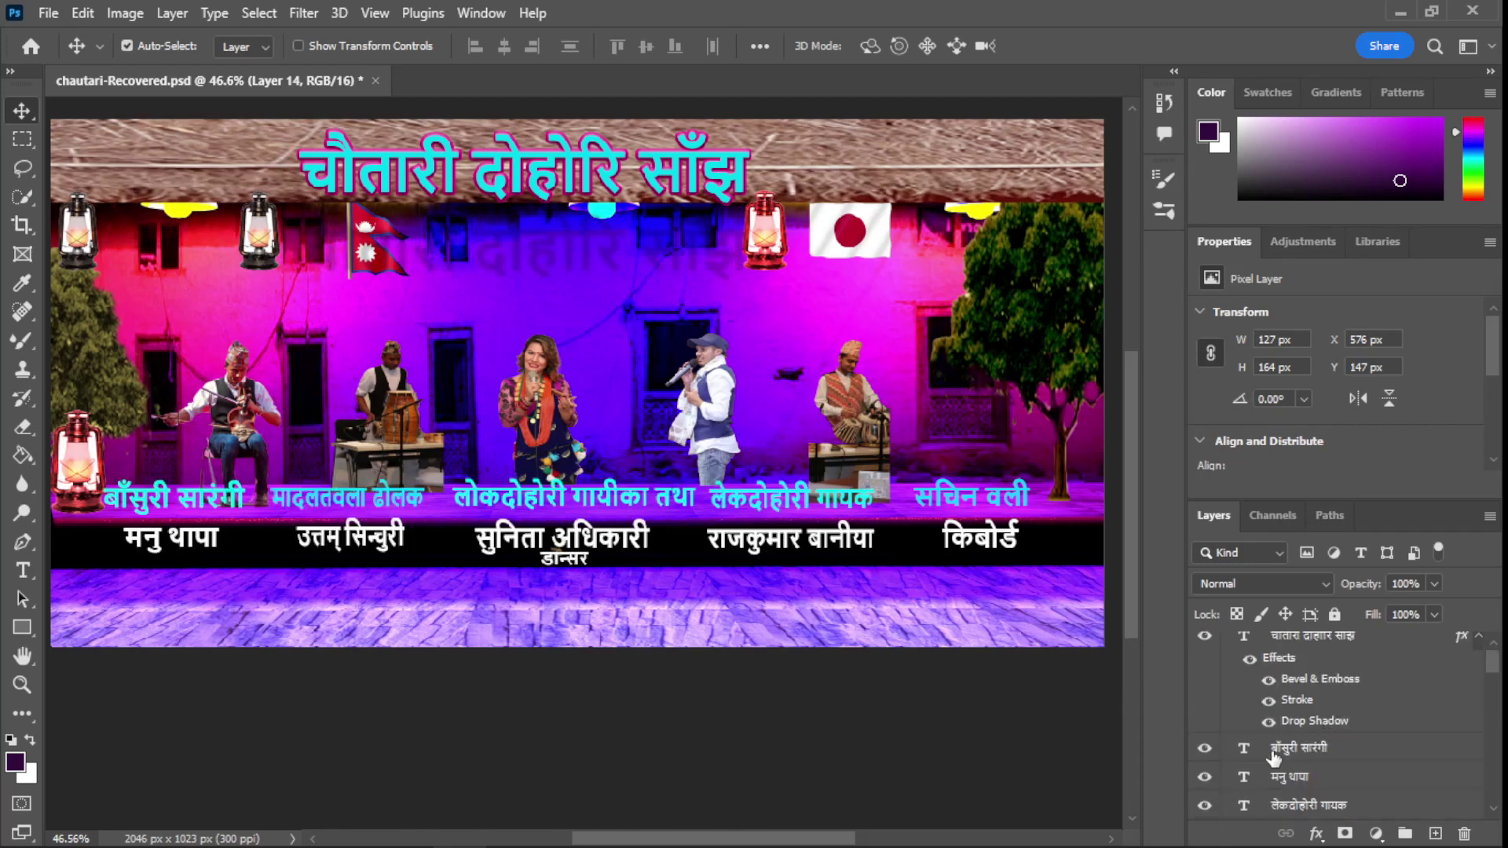
{"action": "scroll", "coordinate": [1382, 720], "scroll_direction": "up", "scroll_amount": 1}
{"action": "scroll", "coordinate": [1389, 719], "scroll_direction": "down", "scroll_amount": 3}
{"action": "scroll", "coordinate": [1389, 720], "scroll_direction": "down", "scroll_amount": 5}
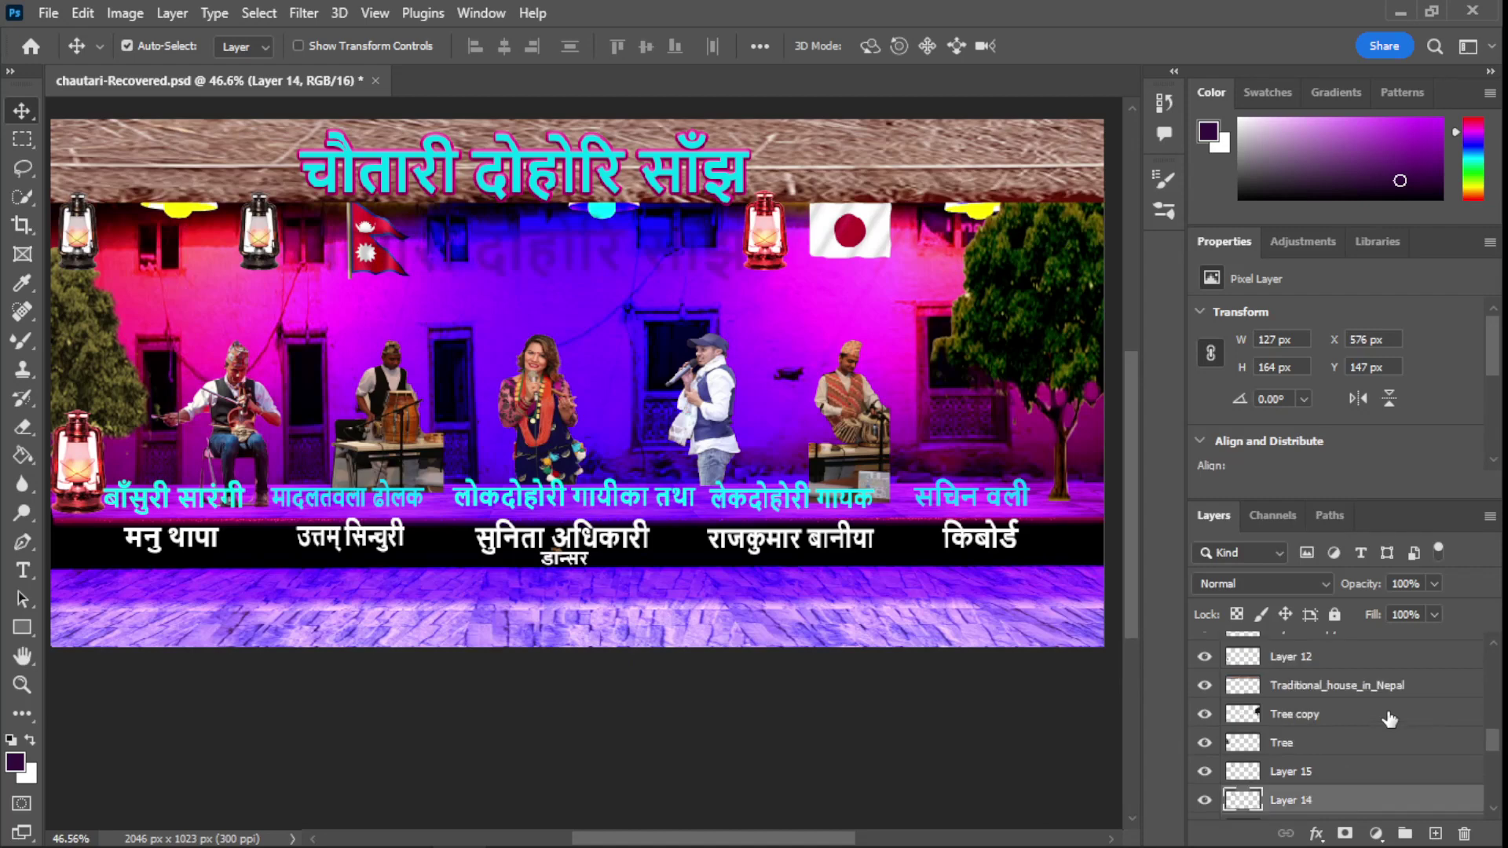
{"action": "scroll", "coordinate": [1390, 720], "scroll_direction": "down", "scroll_amount": 2}
{"action": "scroll", "coordinate": [1391, 719], "scroll_direction": "down", "scroll_amount": 2}
{"action": "scroll", "coordinate": [1390, 719], "scroll_direction": "down", "scroll_amount": 2}
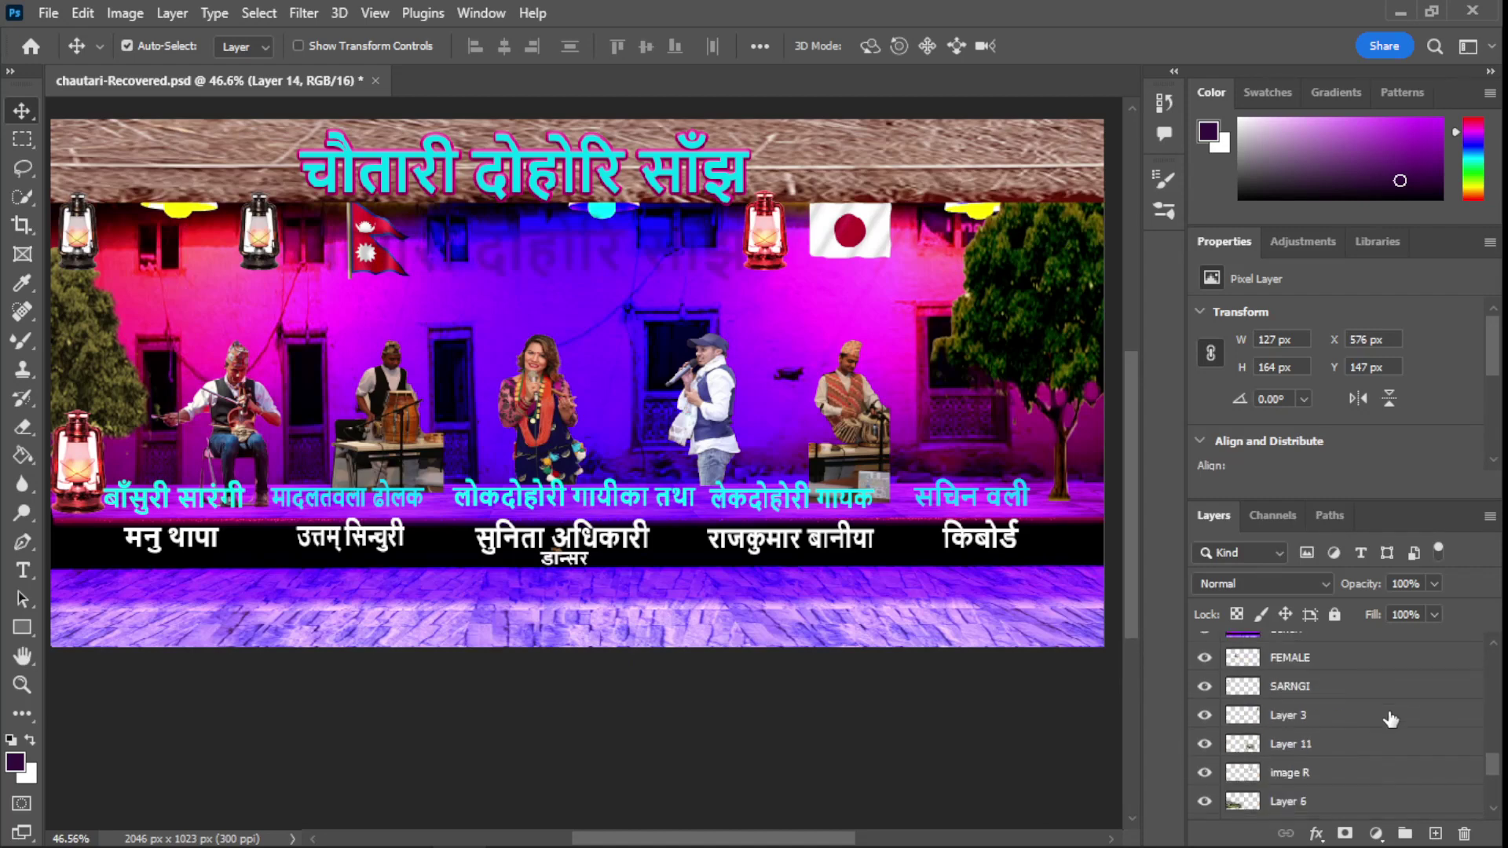
{"action": "scroll", "coordinate": [925, 628], "scroll_direction": "up", "scroll_amount": 1}
{"action": "scroll", "coordinate": [926, 629], "scroll_direction": "down", "scroll_amount": 1}
{"action": "scroll", "coordinate": [925, 629], "scroll_direction": "up", "scroll_amount": 2}
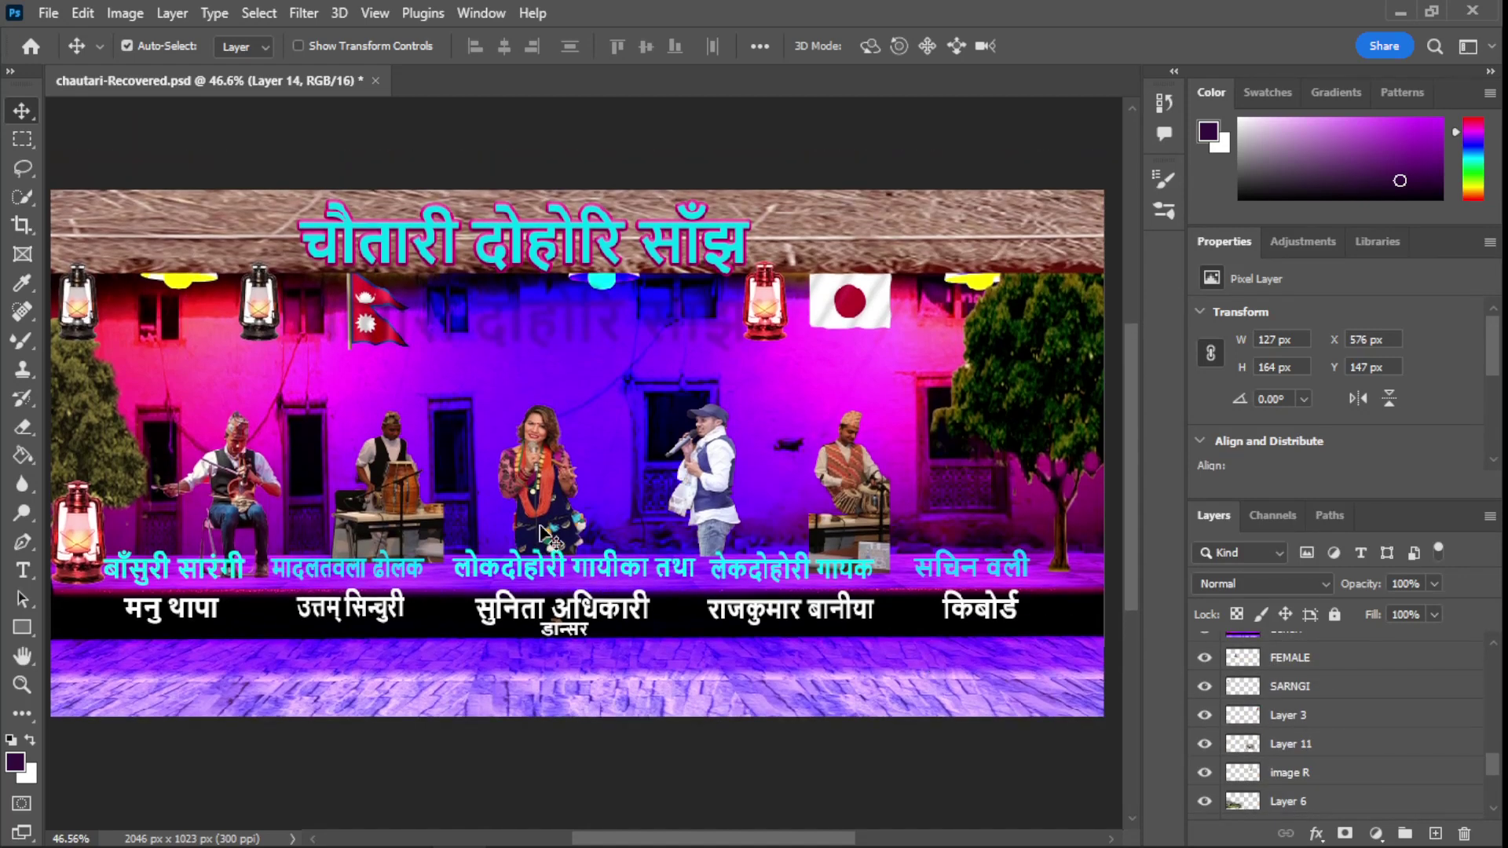
{"action": "scroll", "coordinate": [1320, 668], "scroll_direction": "up", "scroll_amount": 2}
{"action": "scroll", "coordinate": [1351, 699], "scroll_direction": "up", "scroll_amount": 2}
{"action": "scroll", "coordinate": [1362, 715], "scroll_direction": "up", "scroll_amount": 2}
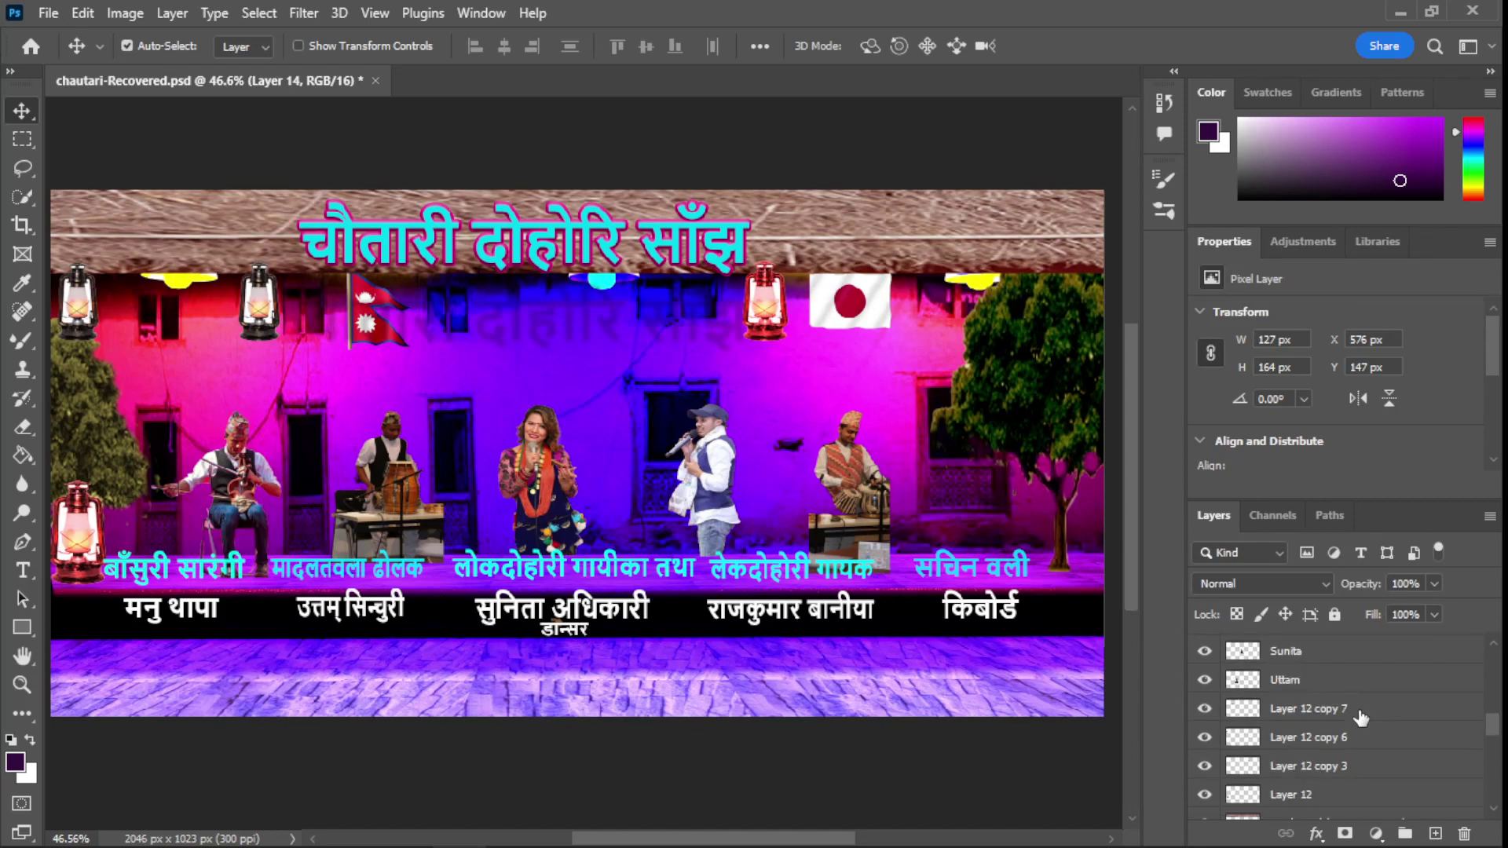
{"action": "scroll", "coordinate": [1361, 717], "scroll_direction": "up", "scroll_amount": 2}
- Shrink the Sunita singer layer slightly with Free Transform, commit it, and minimize Photoshop
{"action": "left_click", "coordinate": [1286, 739]}
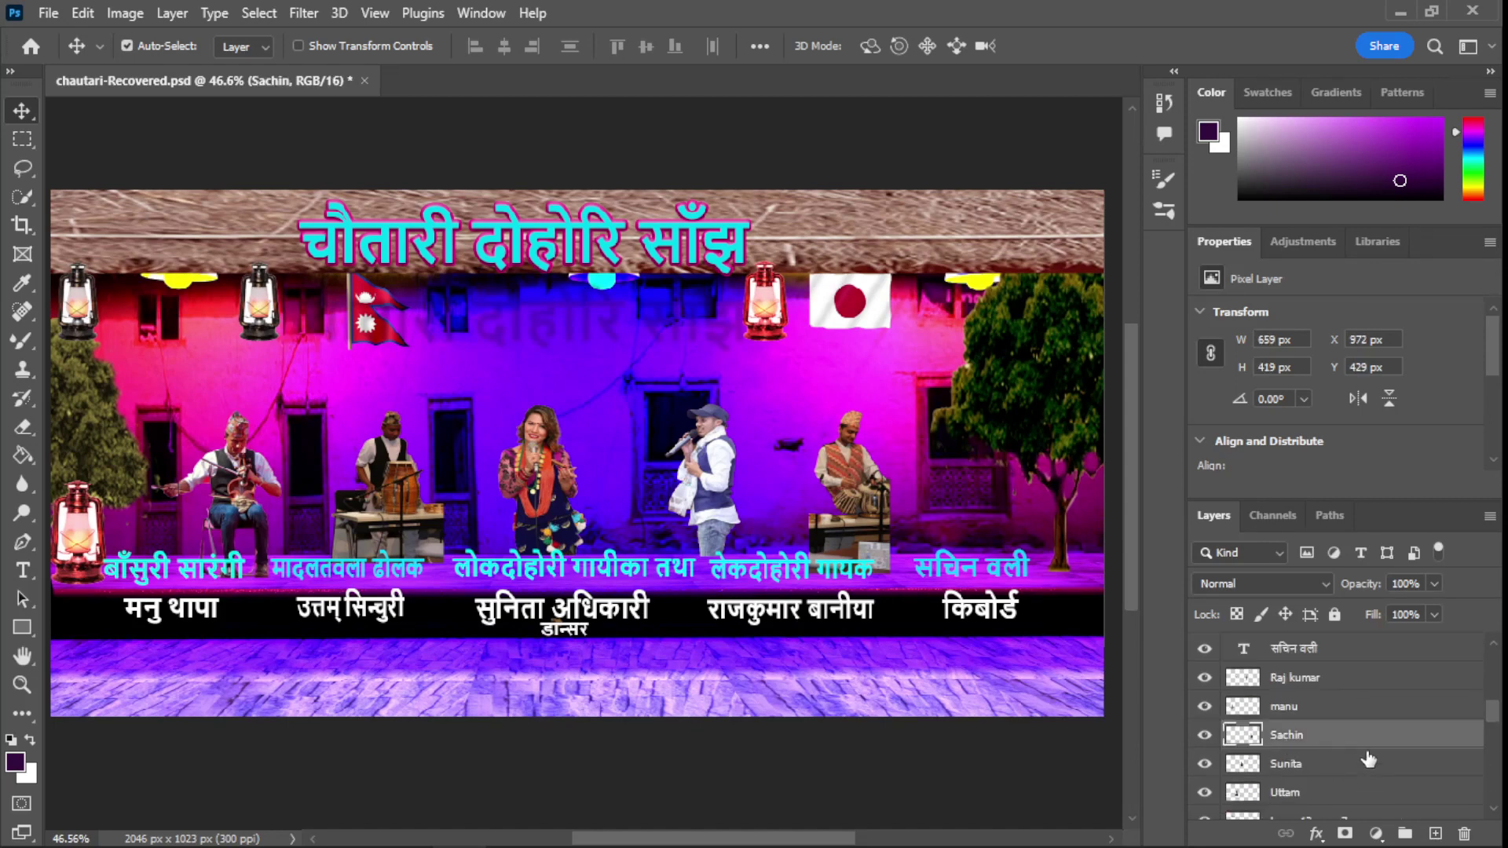
{"action": "left_click", "coordinate": [1296, 766]}
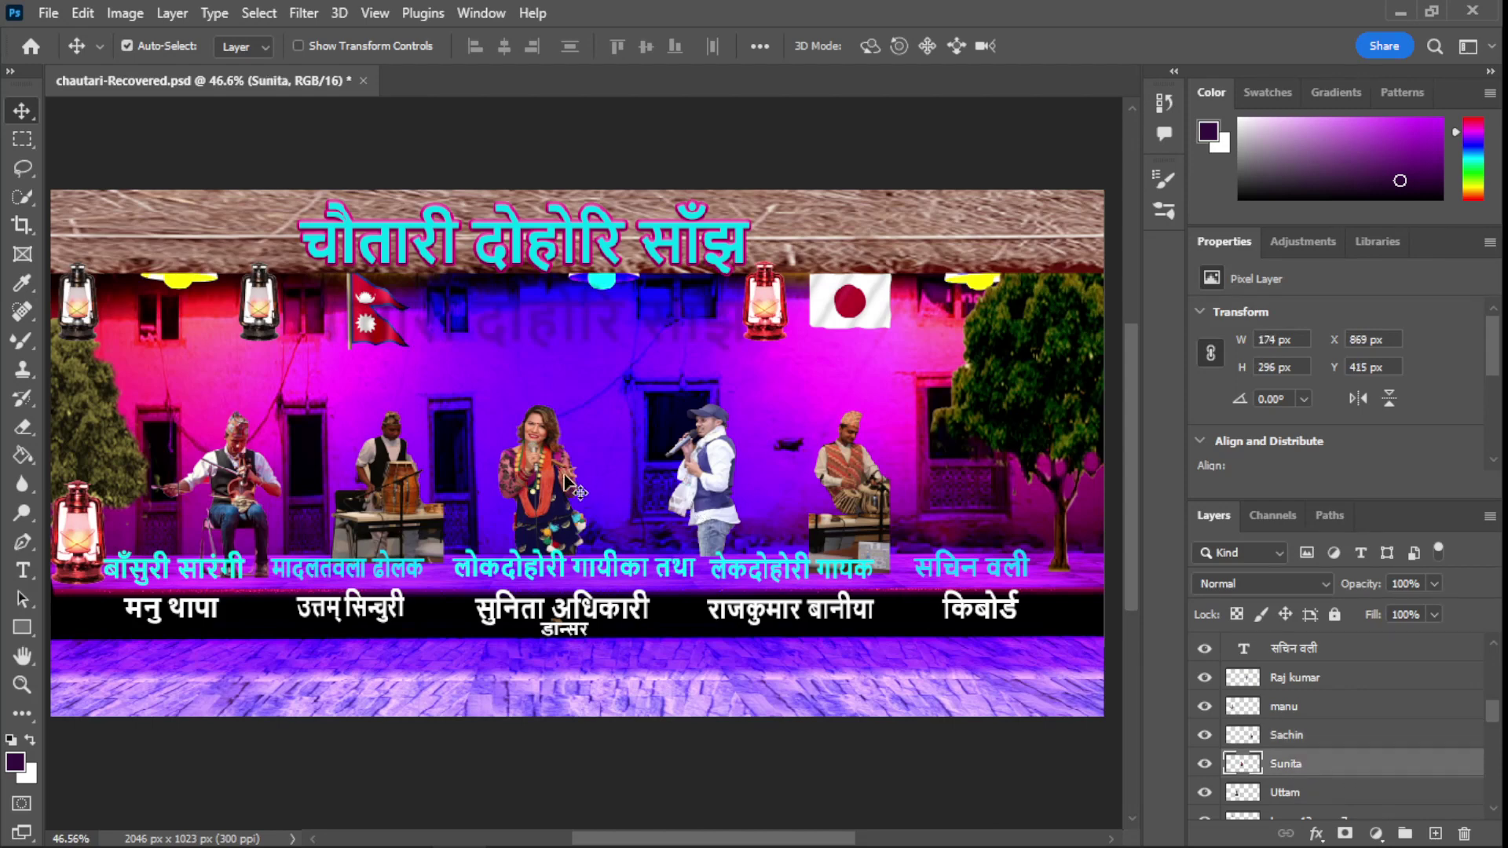
{"action": "key", "text": "ctrl+t"}
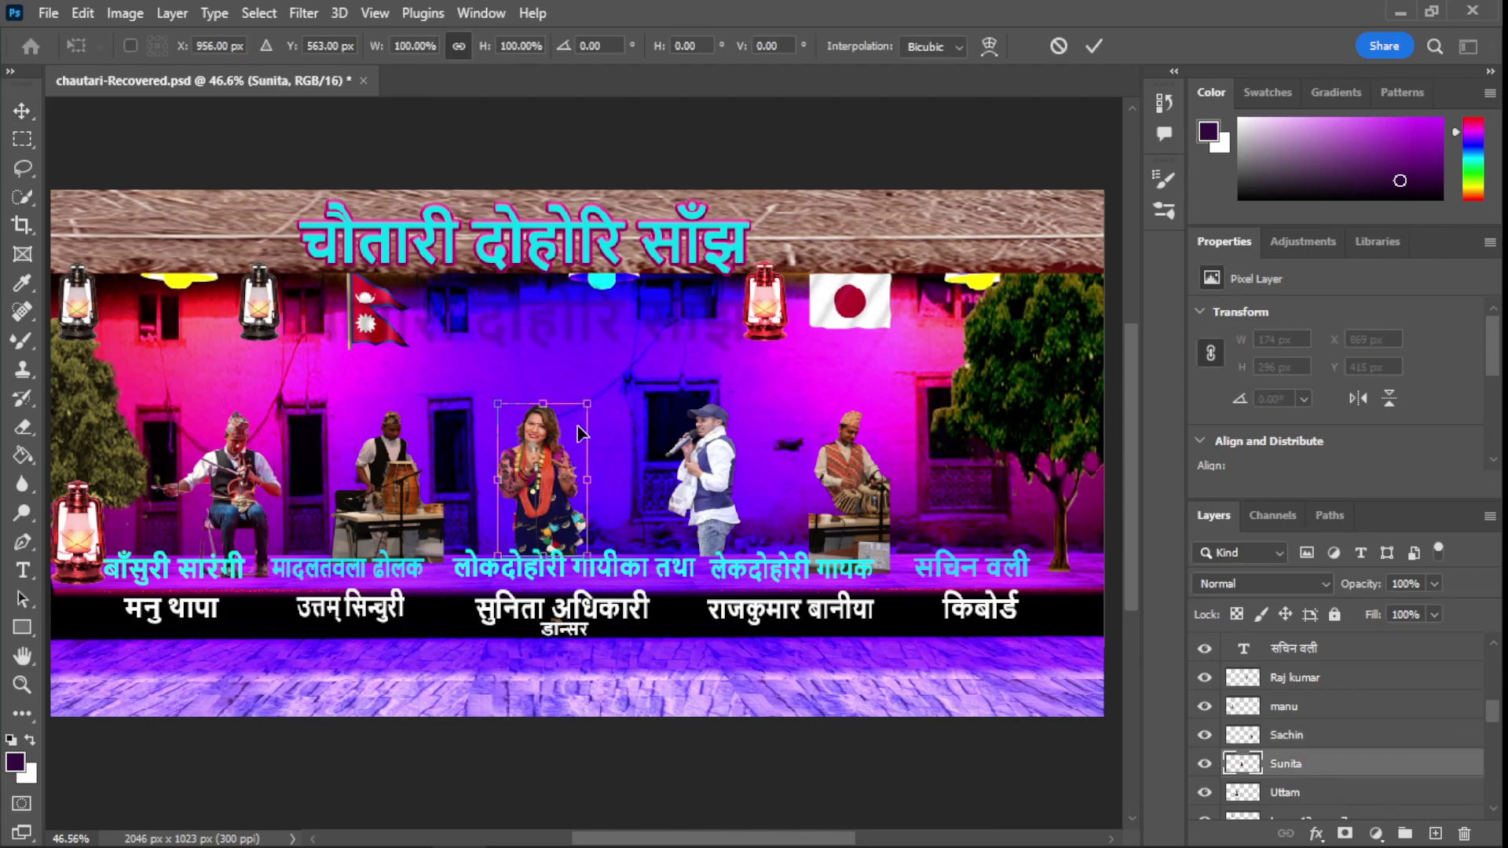
{"action": "left_click_drag", "start_coordinate": [589, 406], "coordinate": [590, 410]}
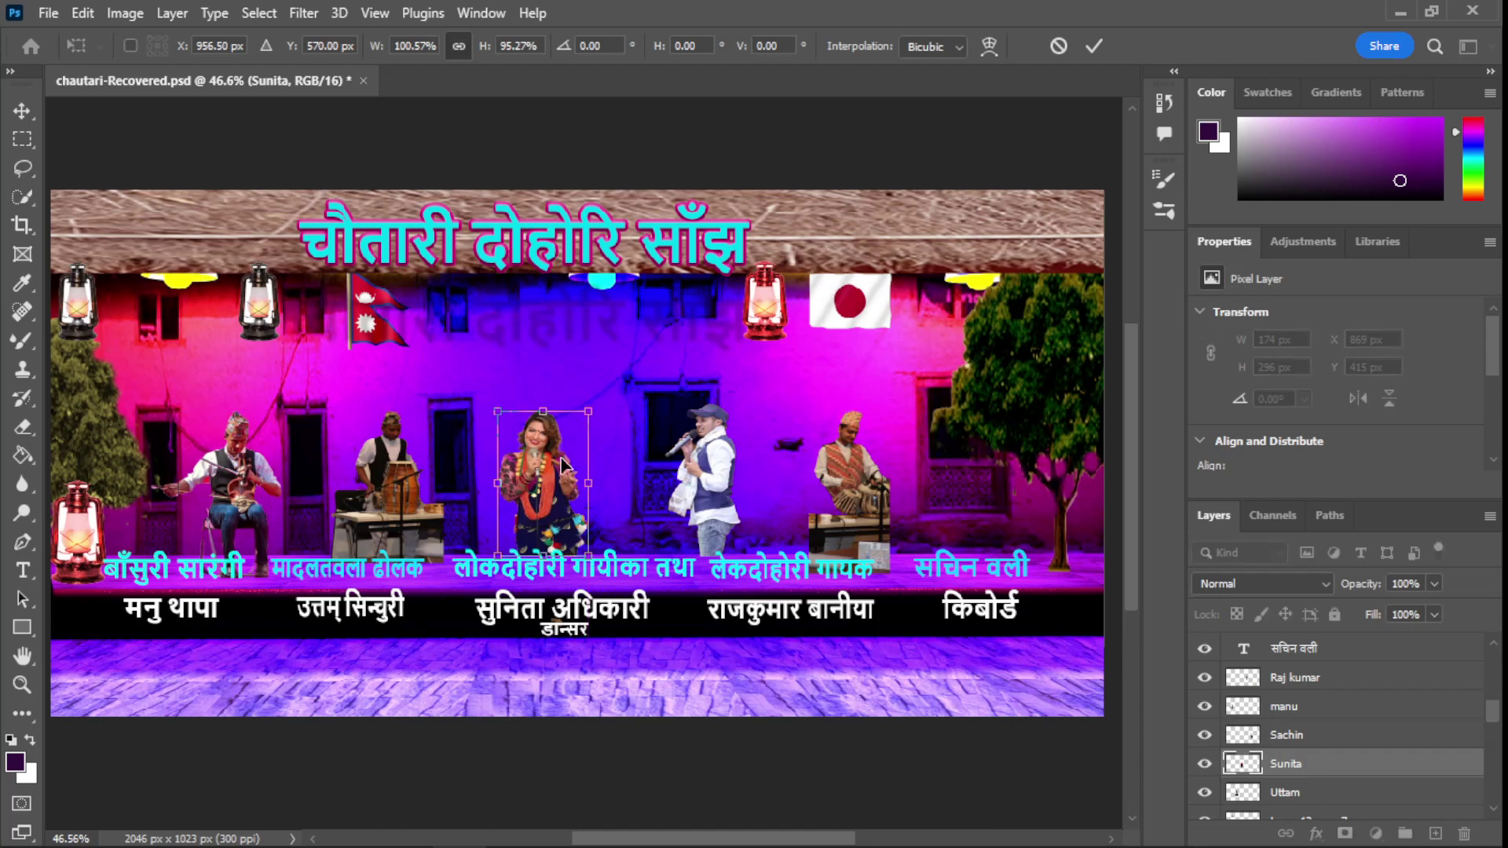
{"action": "left_click_drag", "start_coordinate": [557, 474], "coordinate": [555, 477]}
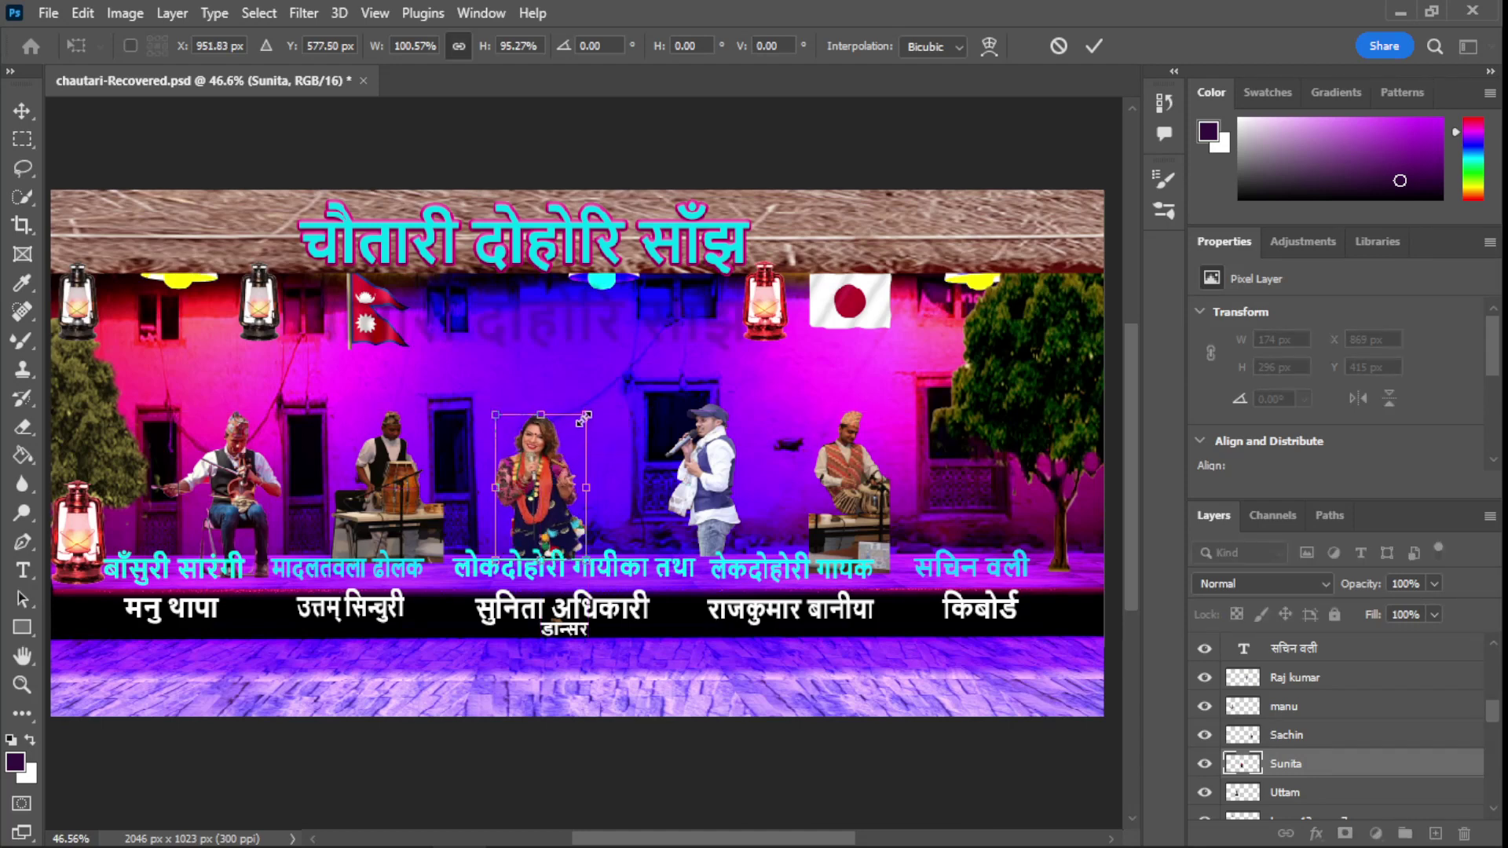
{"action": "left_click_drag", "start_coordinate": [586, 417], "coordinate": [579, 421]}
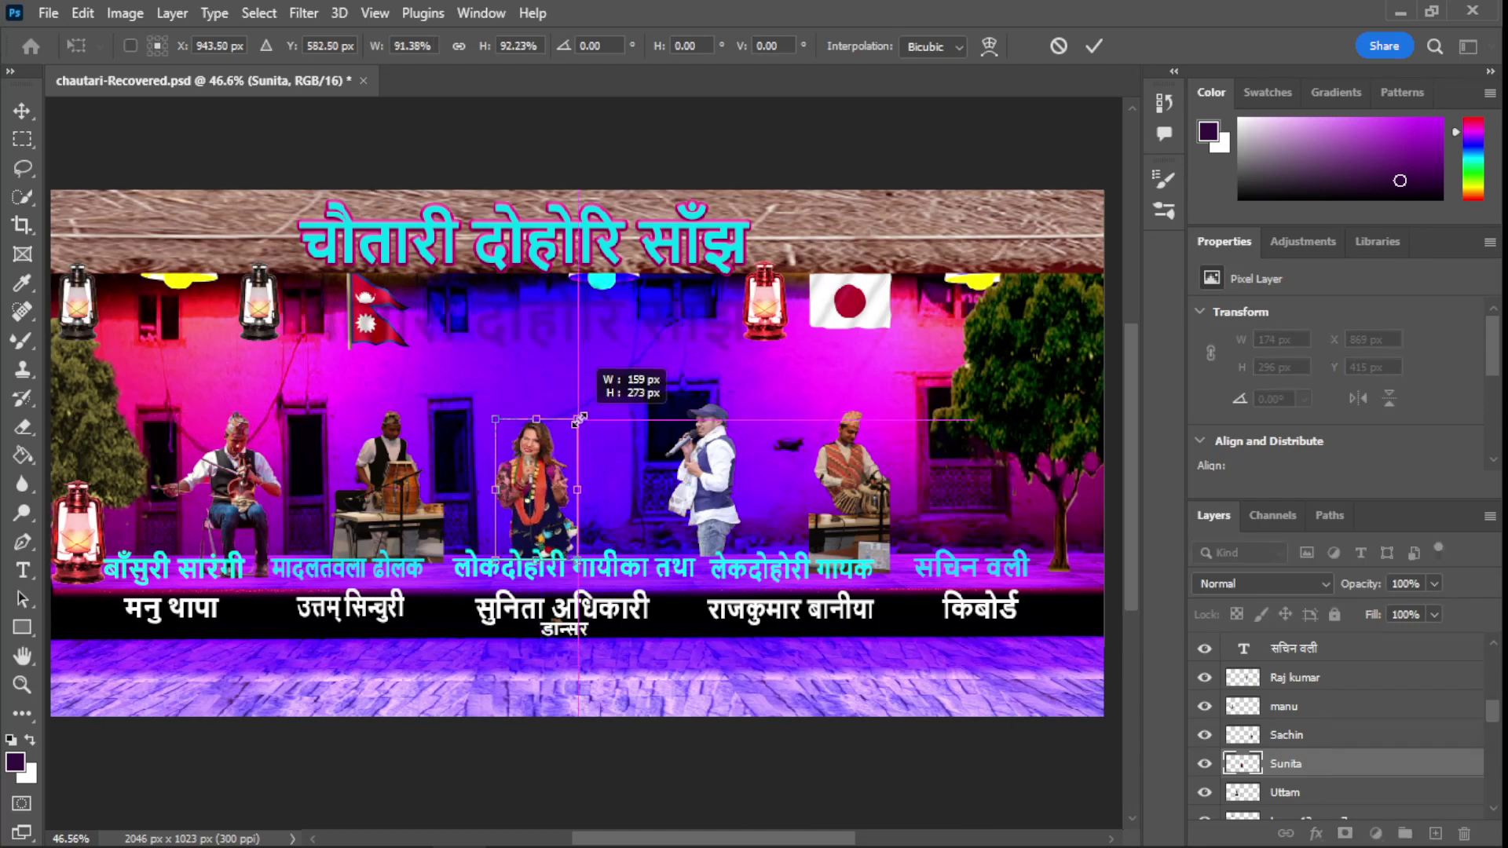
{"action": "left_click", "coordinate": [1093, 47]}
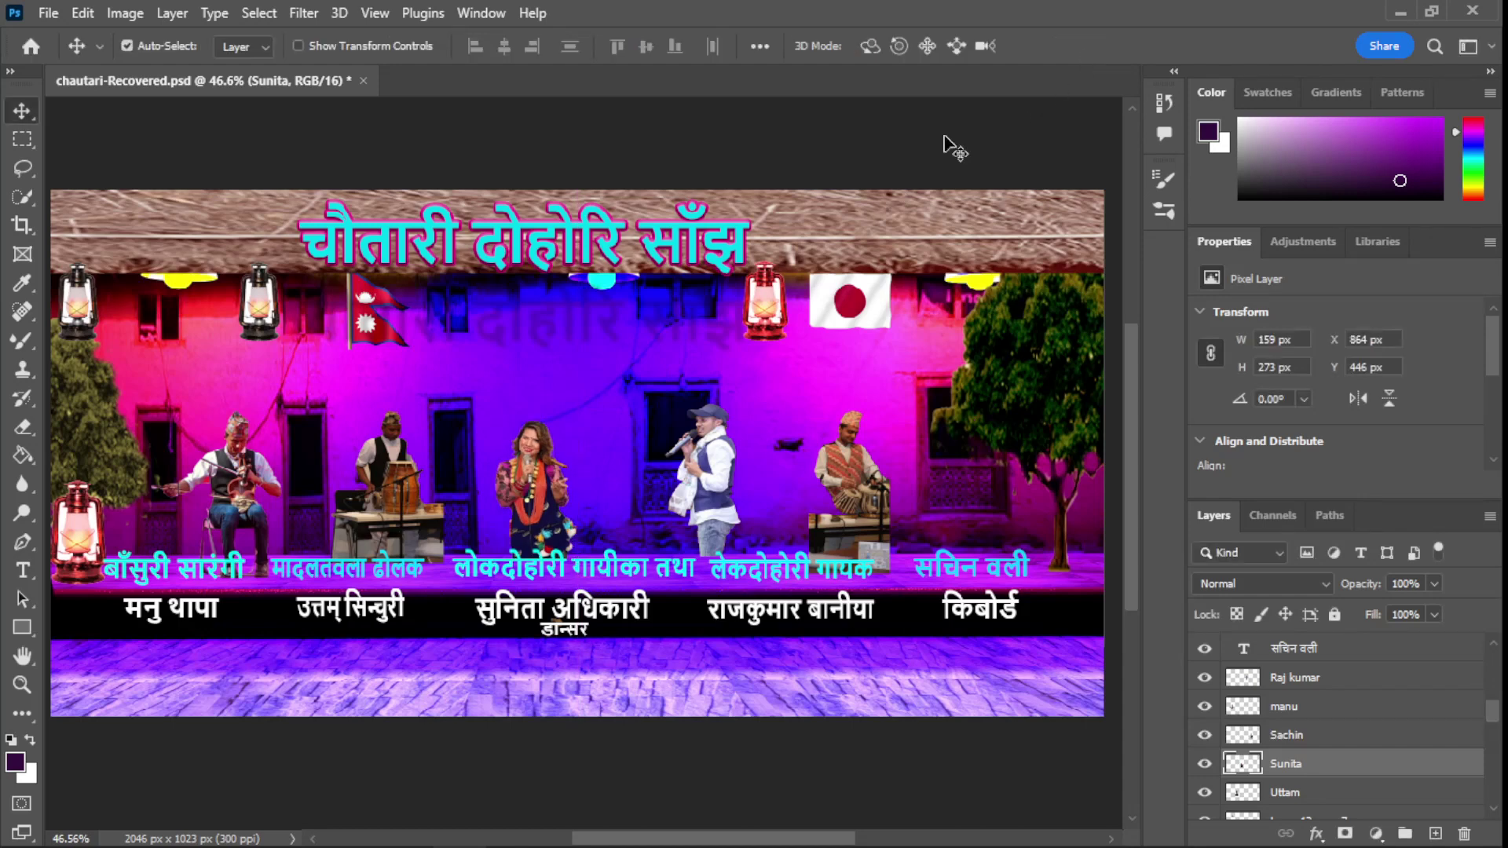
{"action": "left_click", "coordinate": [1405, 10]}
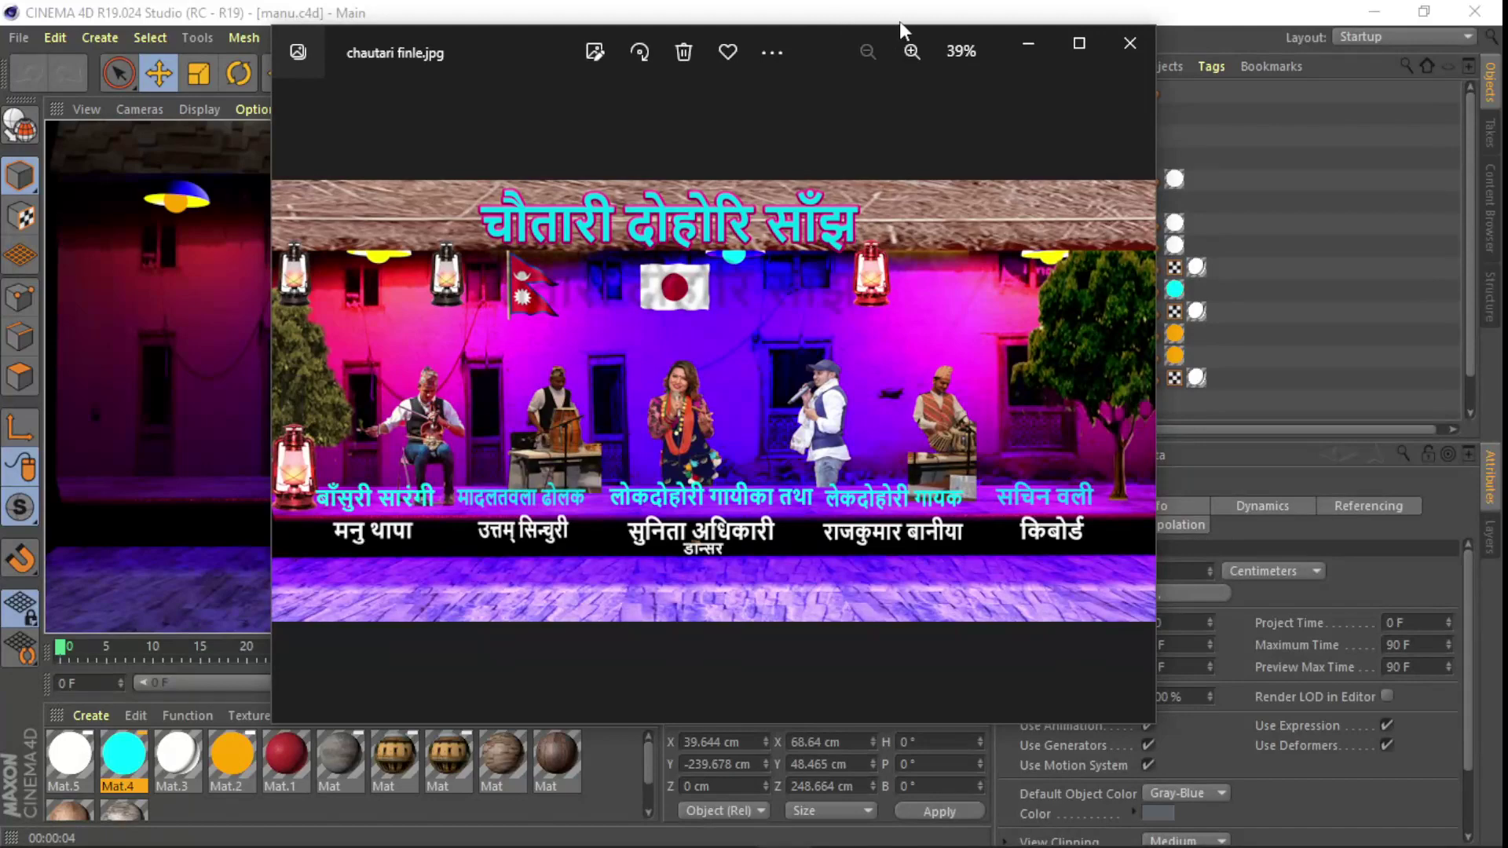
- Zoom into the chautari finle.jpg preview, view it full screen, then close it
{"action": "left_click", "coordinate": [912, 50]}
{"action": "left_click", "coordinate": [782, 50]}
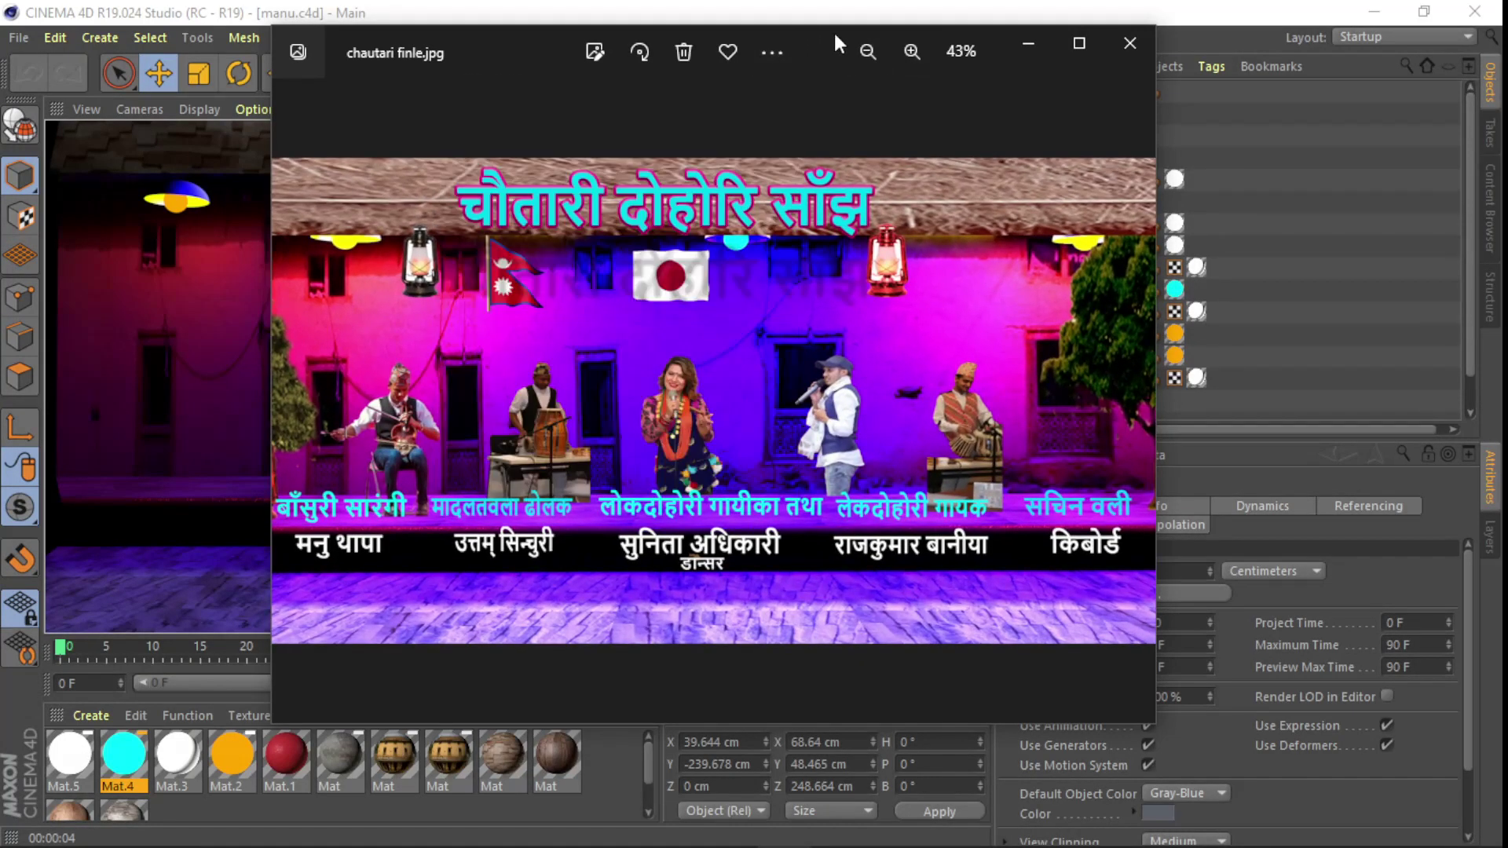
{"action": "double_click", "coordinate": [502, 55]}
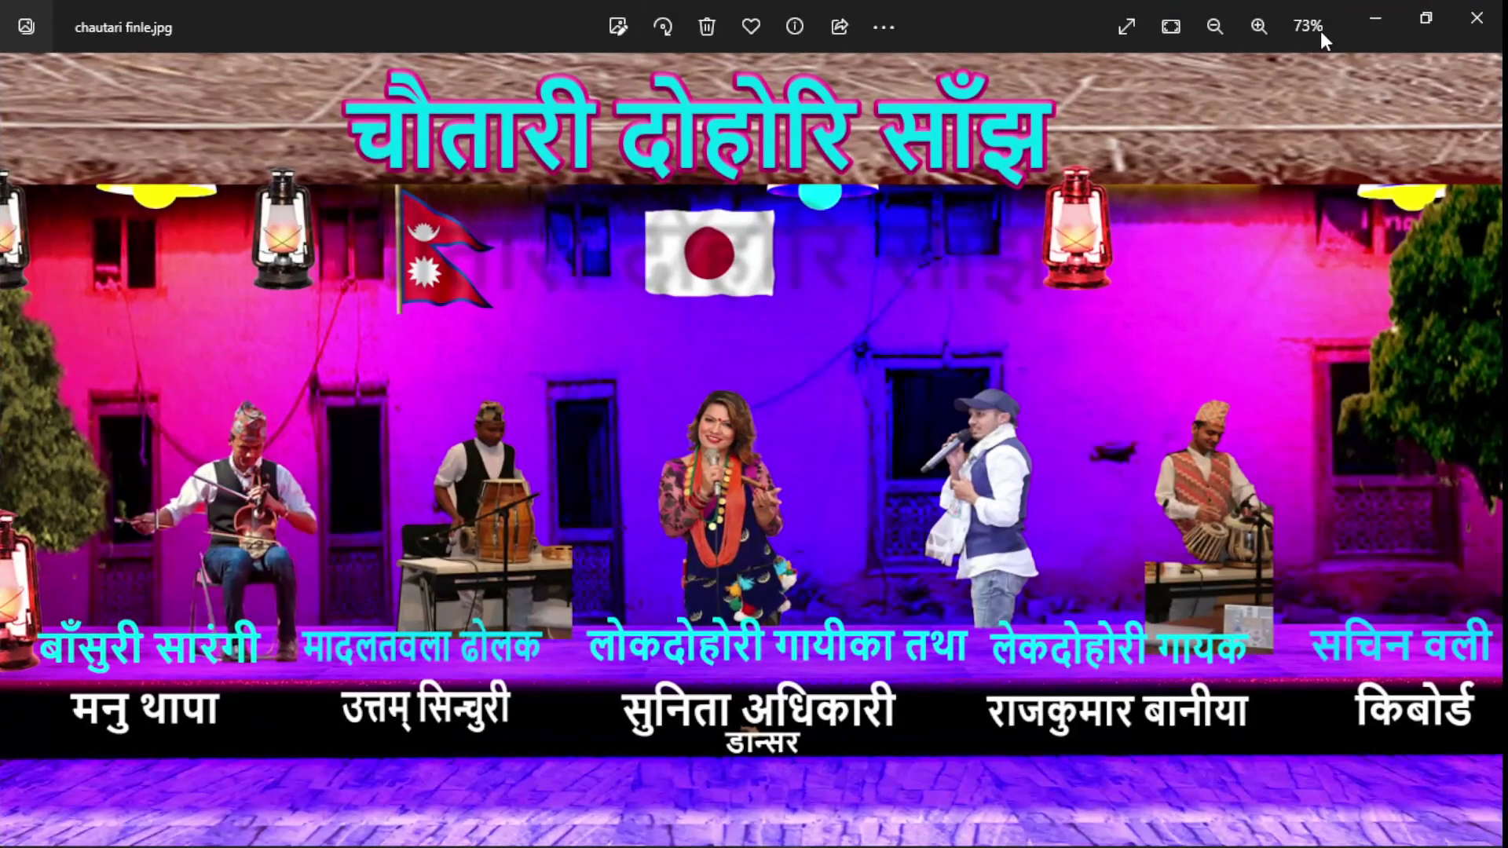
{"action": "left_click", "coordinate": [1118, 28]}
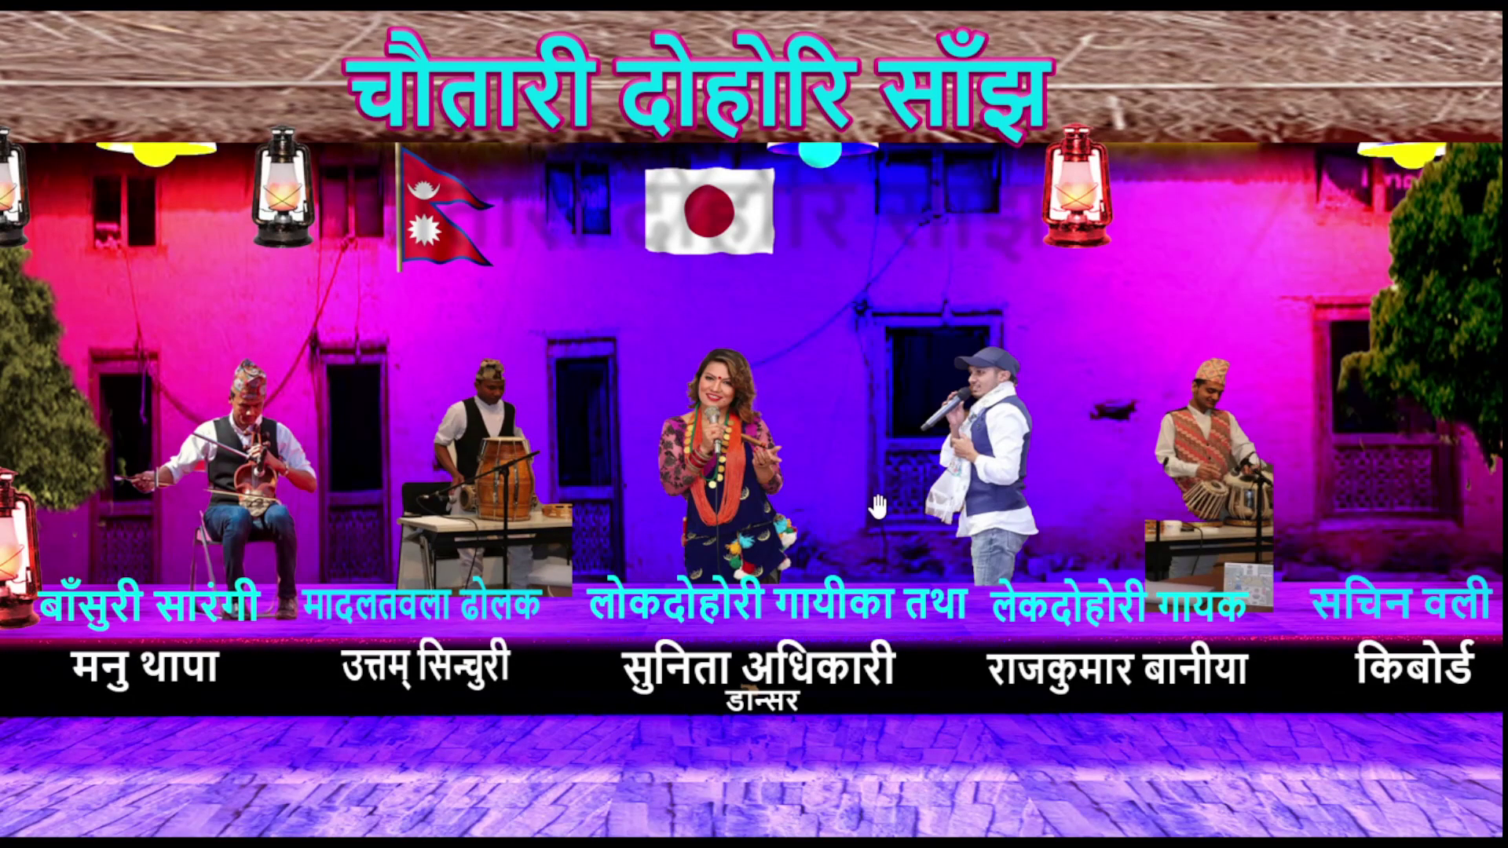
{"action": "left_click", "coordinate": [1480, 14]}
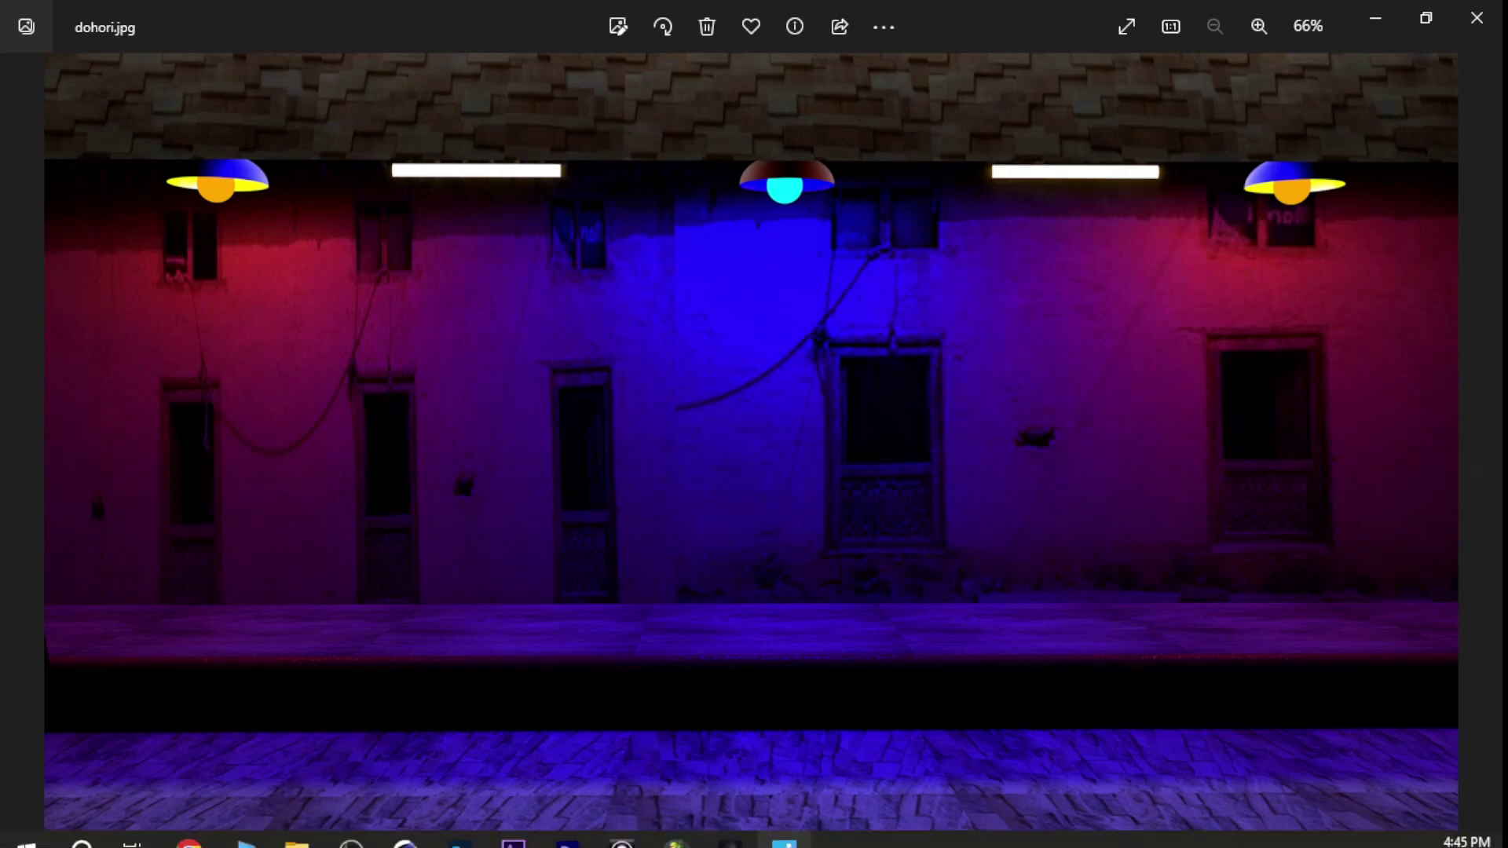
- Bring the chautari-Recovered.psd poster in Photoshop in front of Photos
{"action": "left_click", "coordinate": [464, 835]}
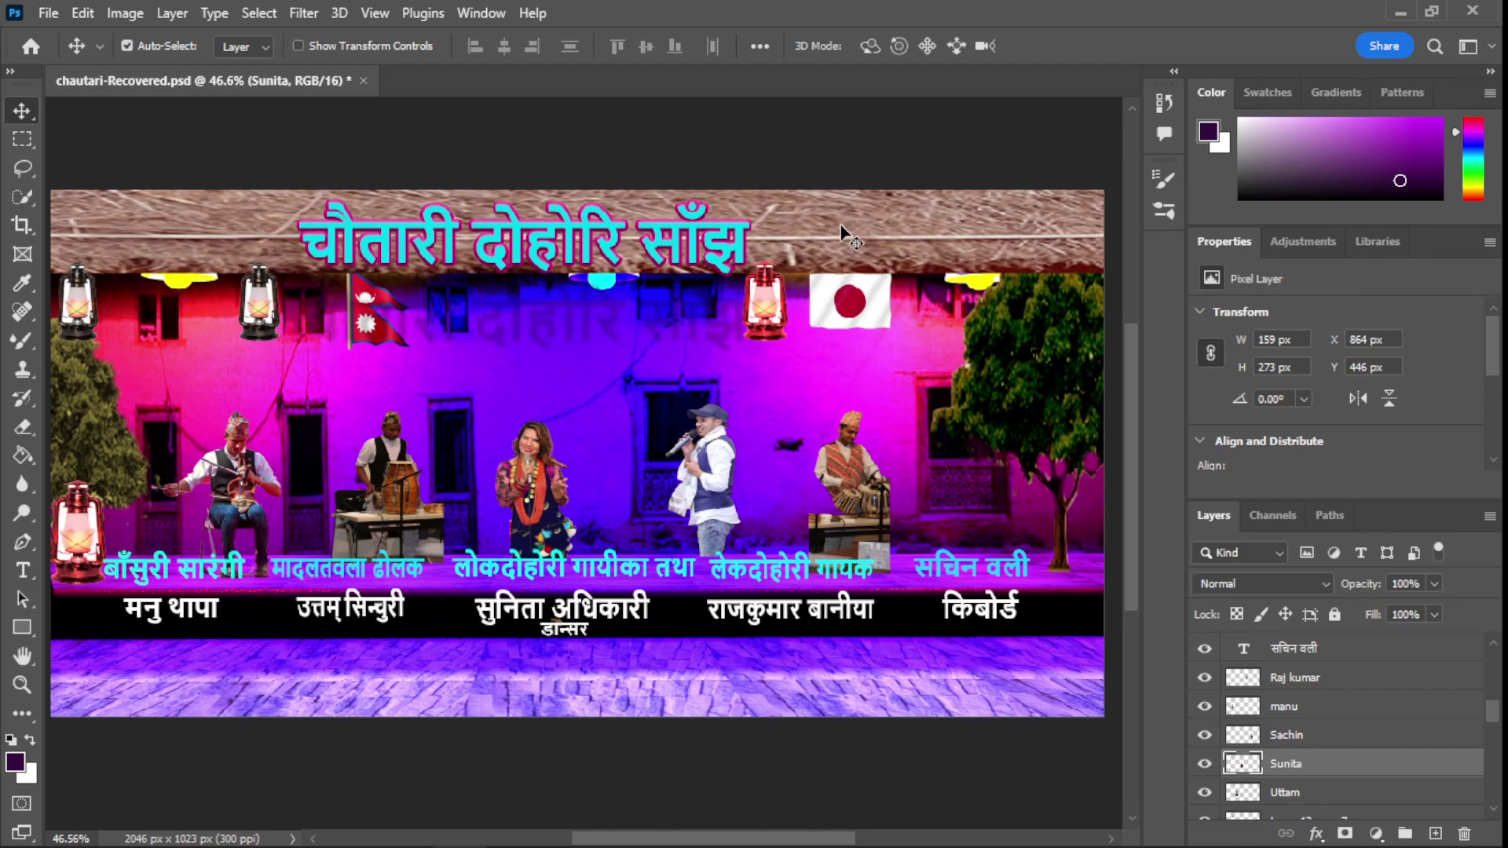
- Scroll the Layers panel and hide the tree on the left of the stage
{"action": "scroll", "coordinate": [1384, 566], "scroll_direction": "down", "scroll_amount": 2}
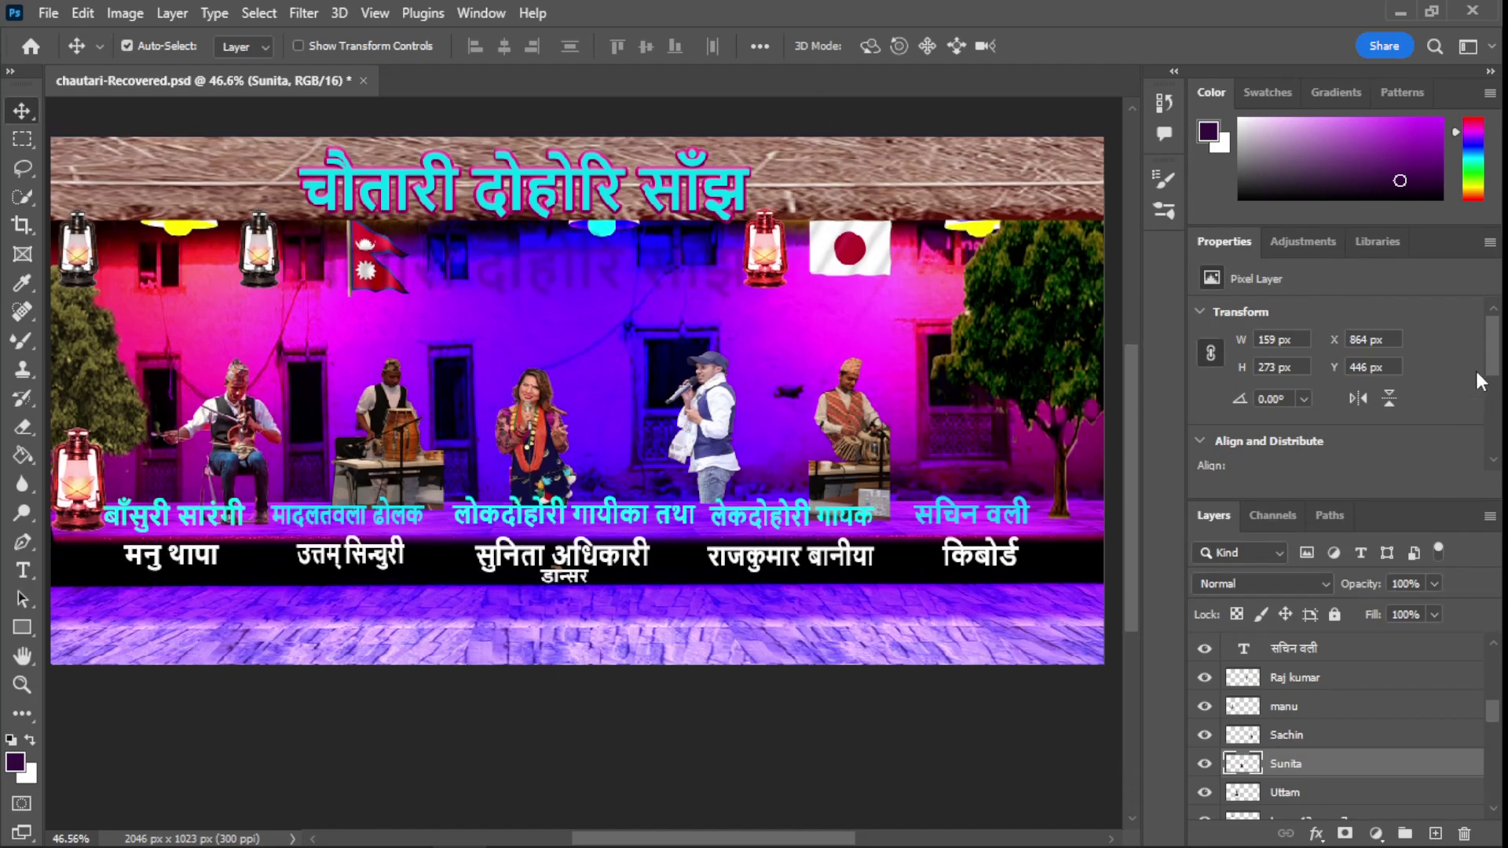
{"action": "left_click_drag", "start_coordinate": [1493, 353], "coordinate": [1487, 440]}
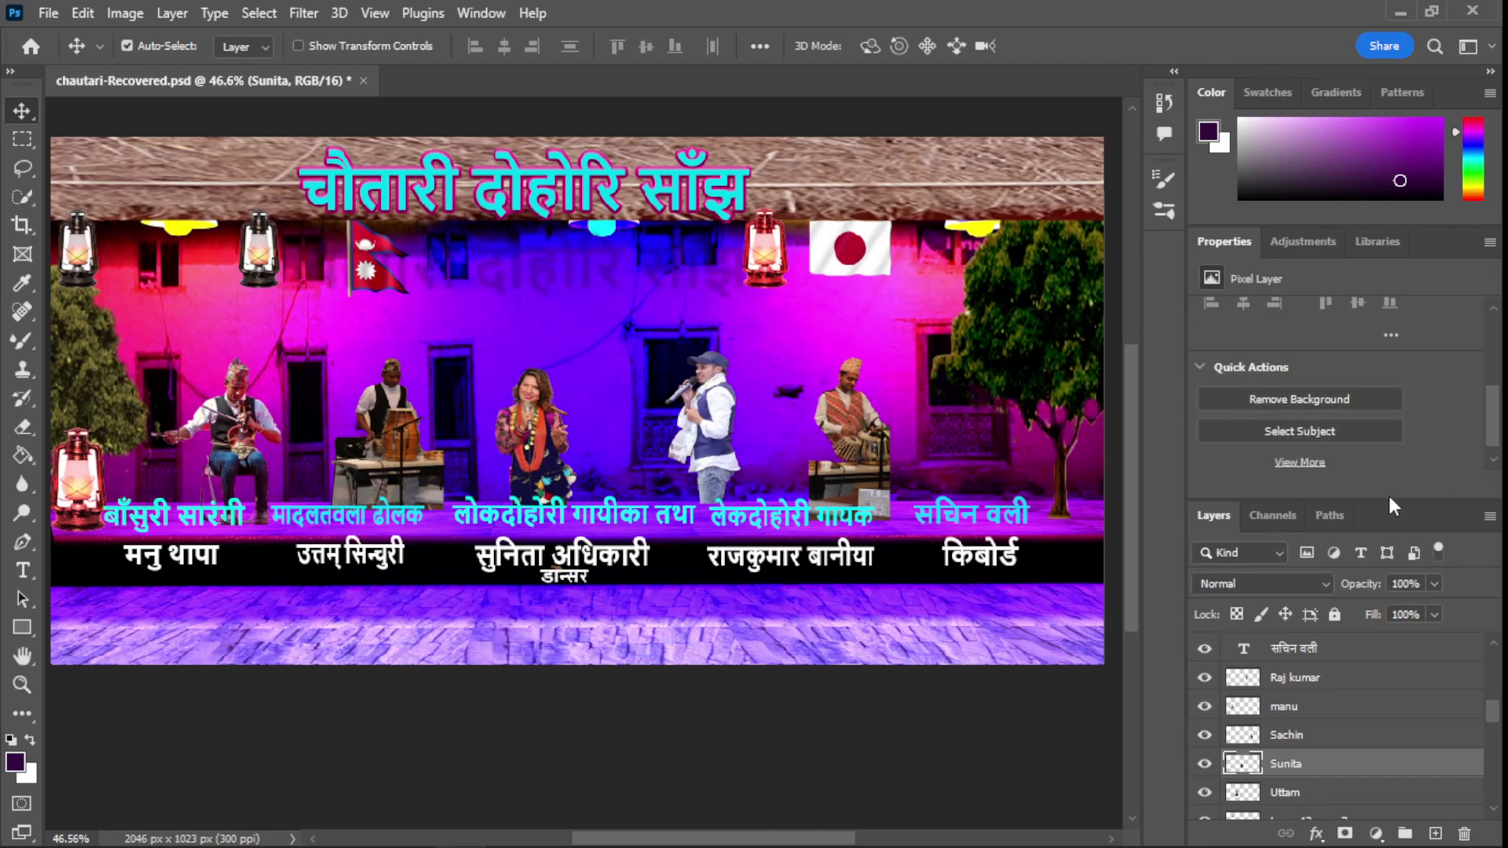
{"action": "scroll", "coordinate": [1306, 781], "scroll_direction": "down", "scroll_amount": 2}
{"action": "scroll", "coordinate": [1306, 781], "scroll_direction": "down", "scroll_amount": 2}
{"action": "scroll", "coordinate": [1306, 782], "scroll_direction": "down", "scroll_amount": 2}
{"action": "scroll", "coordinate": [1307, 781], "scroll_direction": "up", "scroll_amount": 5}
{"action": "scroll", "coordinate": [1304, 781], "scroll_direction": "down", "scroll_amount": 3}
{"action": "scroll", "coordinate": [1300, 774], "scroll_direction": "up", "scroll_amount": 4}
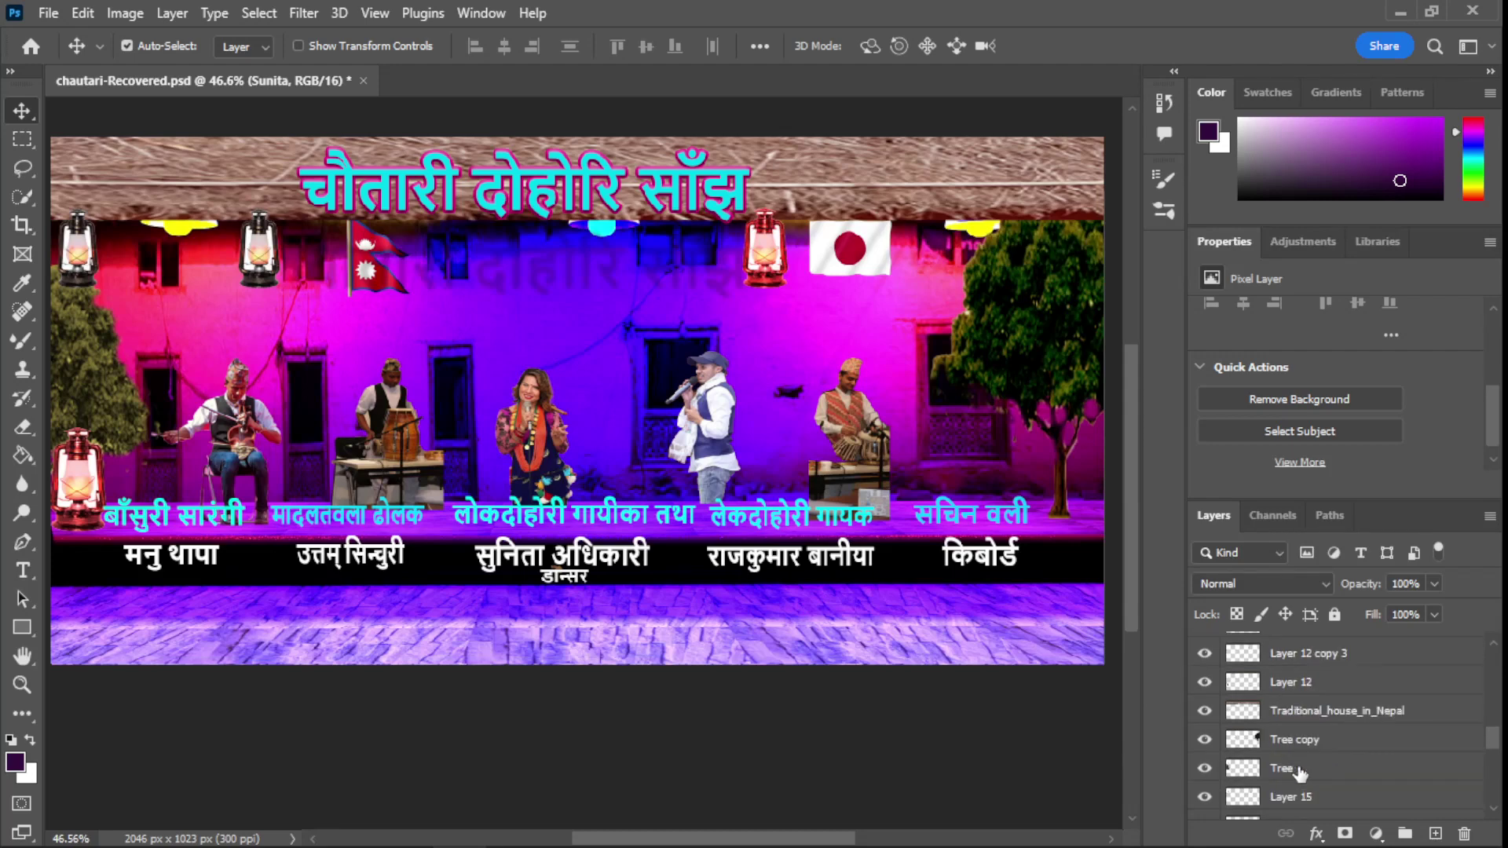
{"action": "left_click", "coordinate": [1205, 768]}
- Test-move the Tree layer, undo it, and toggle the Traditional_house_in_Nepal layer's visibility
{"action": "left_click", "coordinate": [1225, 770]}
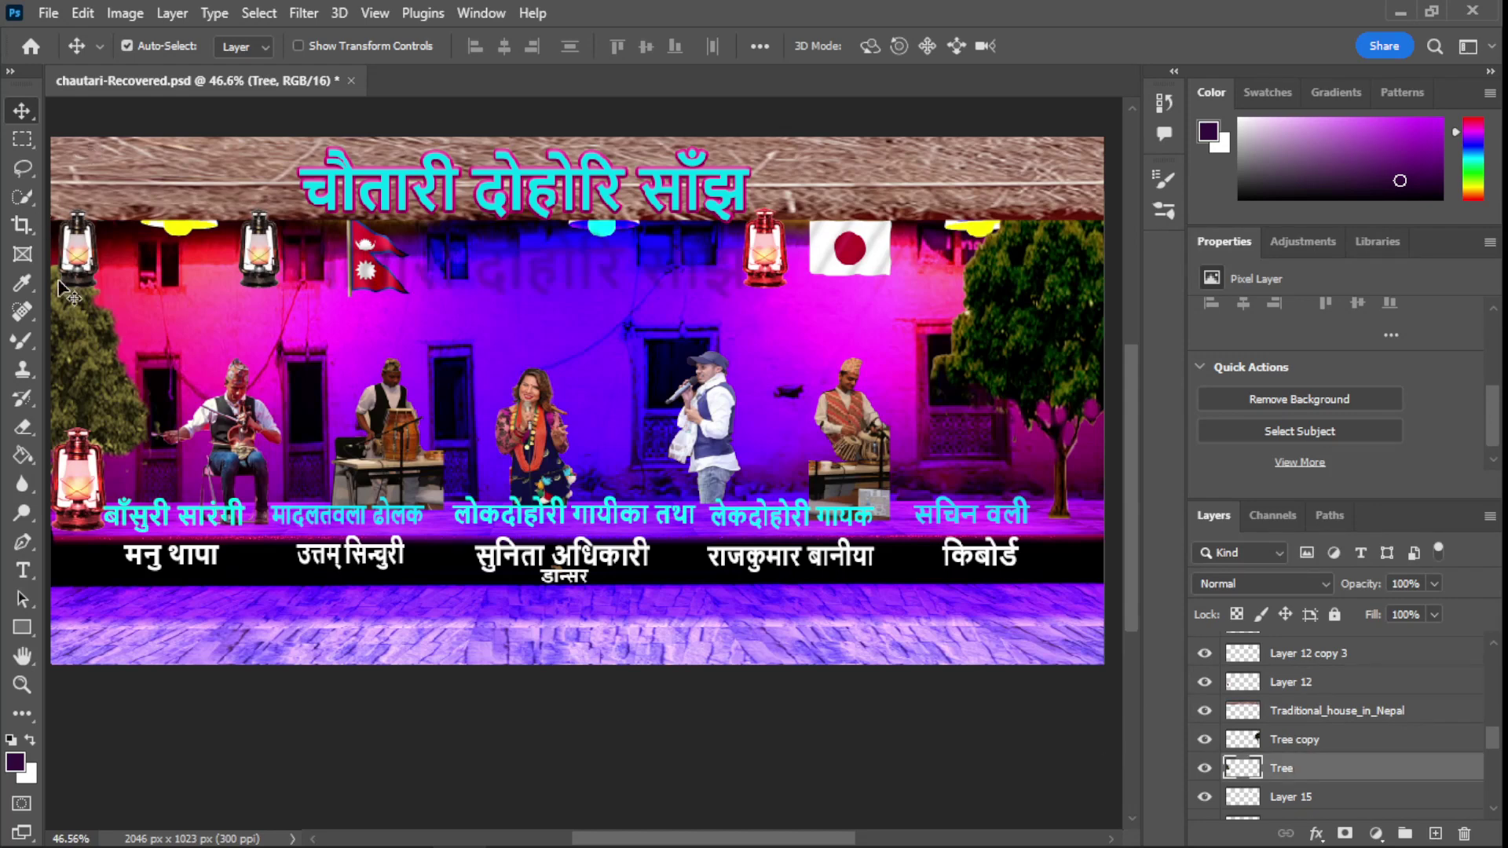
{"action": "left_click_drag", "start_coordinate": [102, 364], "coordinate": [157, 334]}
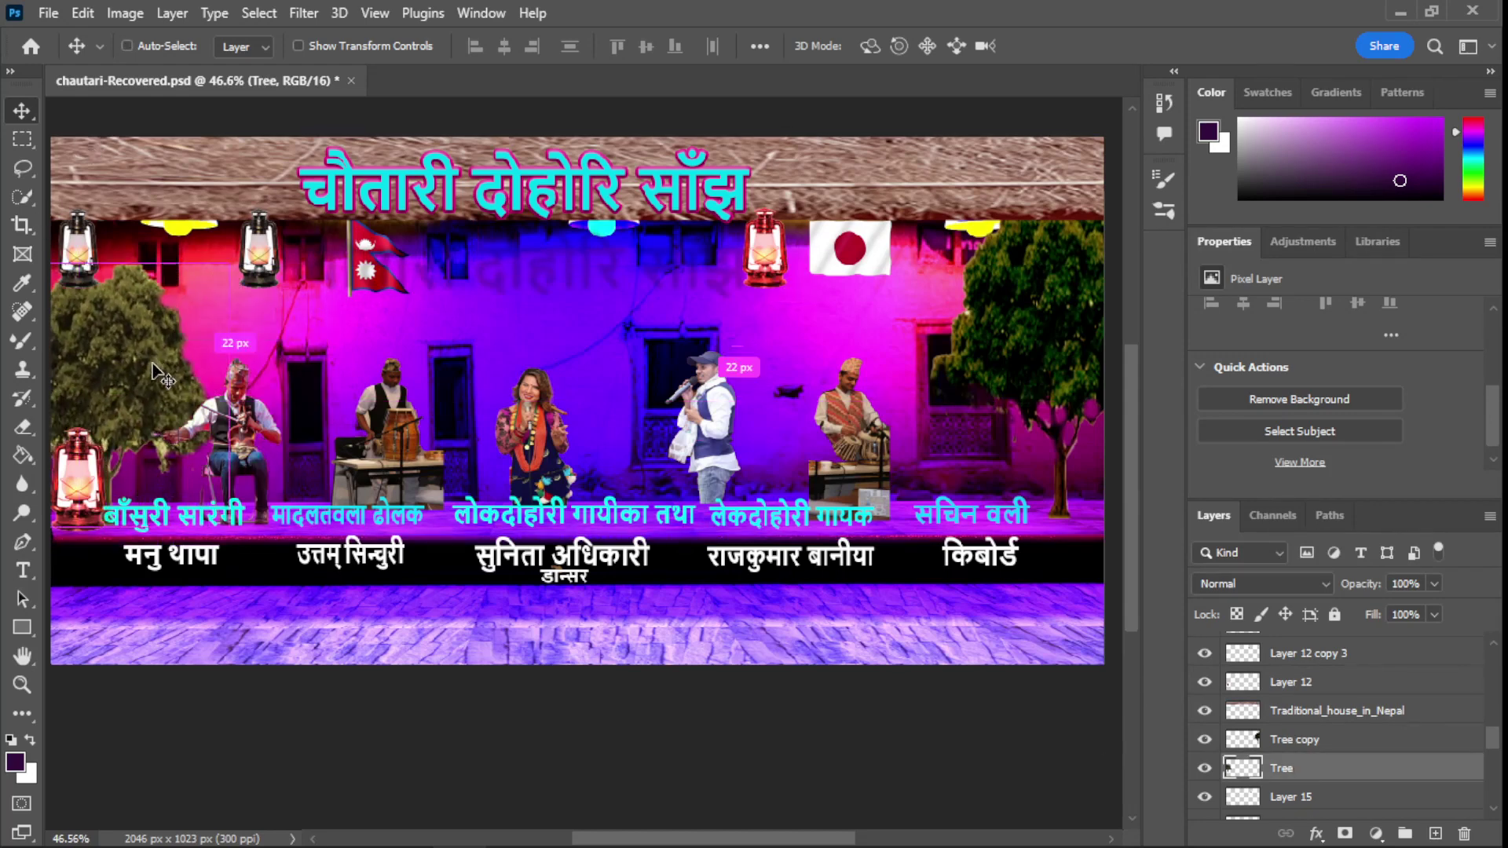
{"action": "key", "text": "ctrl+z"}
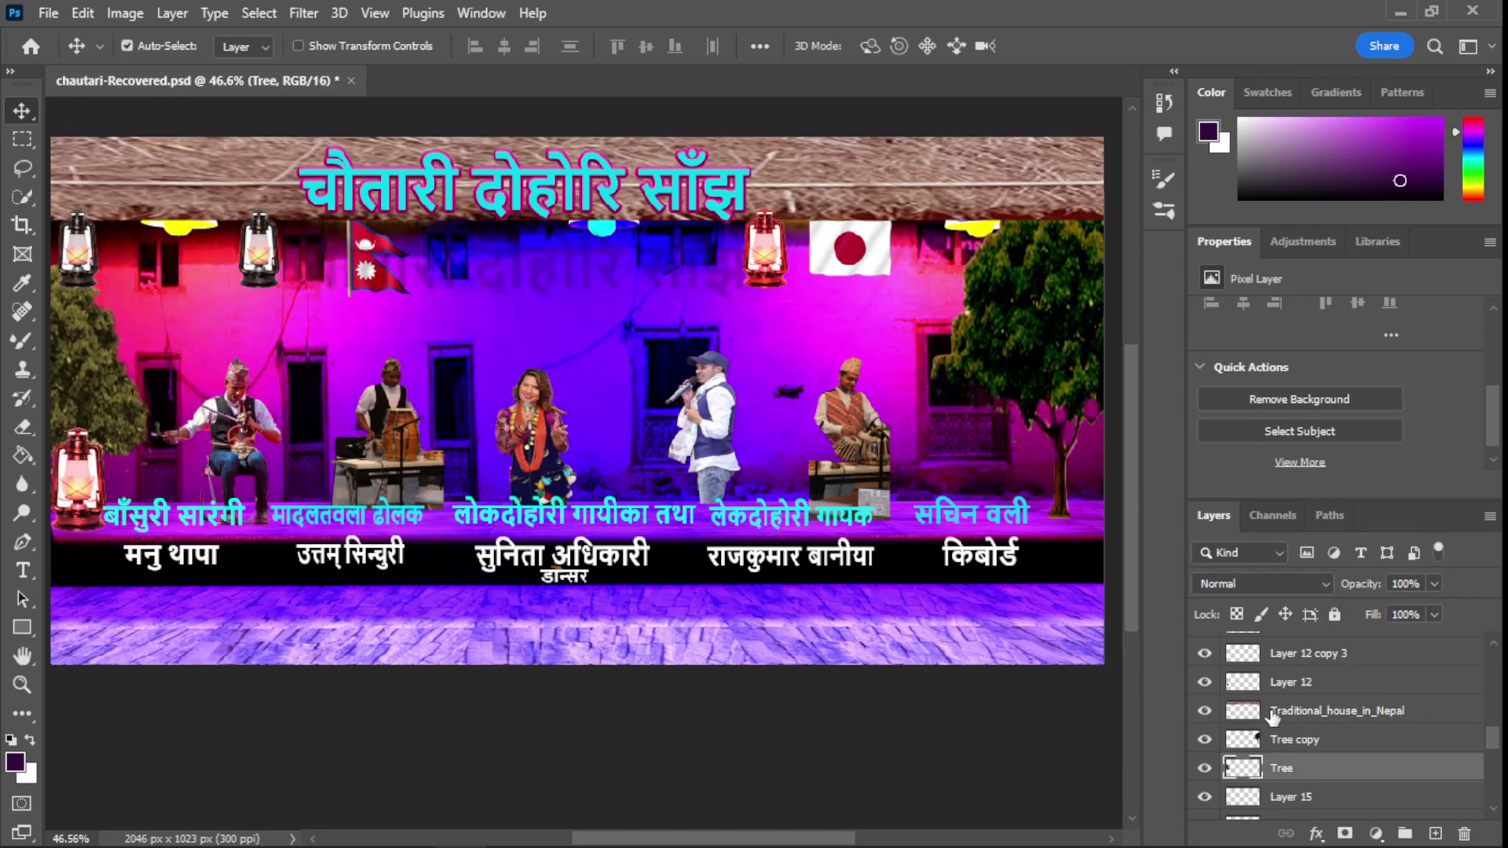
{"action": "left_click", "coordinate": [1205, 711]}
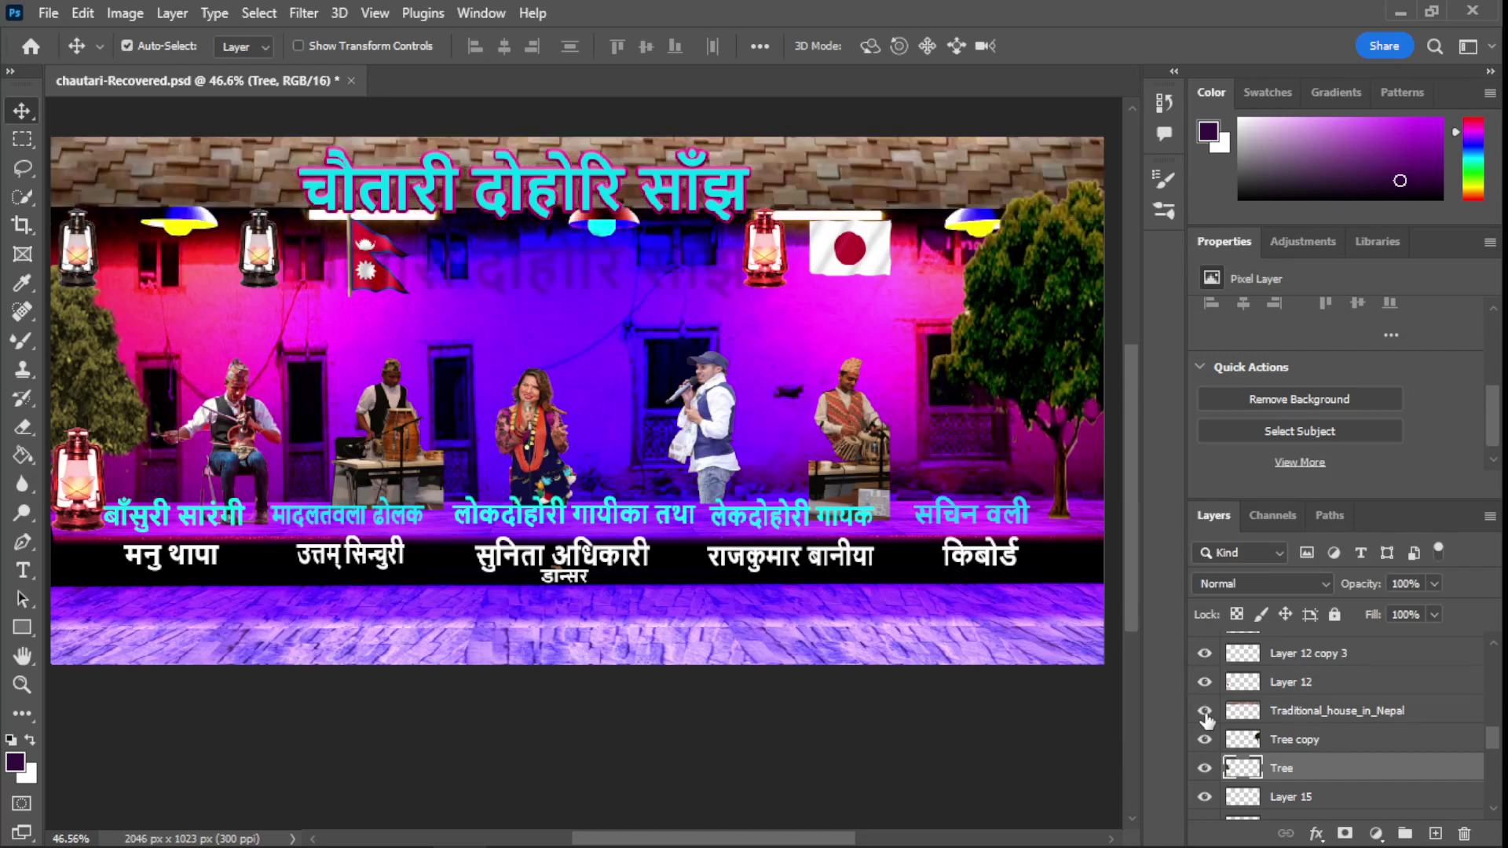
{"action": "left_click", "coordinate": [1205, 711]}
- Show the Traditional_house_in_Nepal layer again, then close the dohori.jpg render
{"action": "left_click", "coordinate": [1206, 711]}
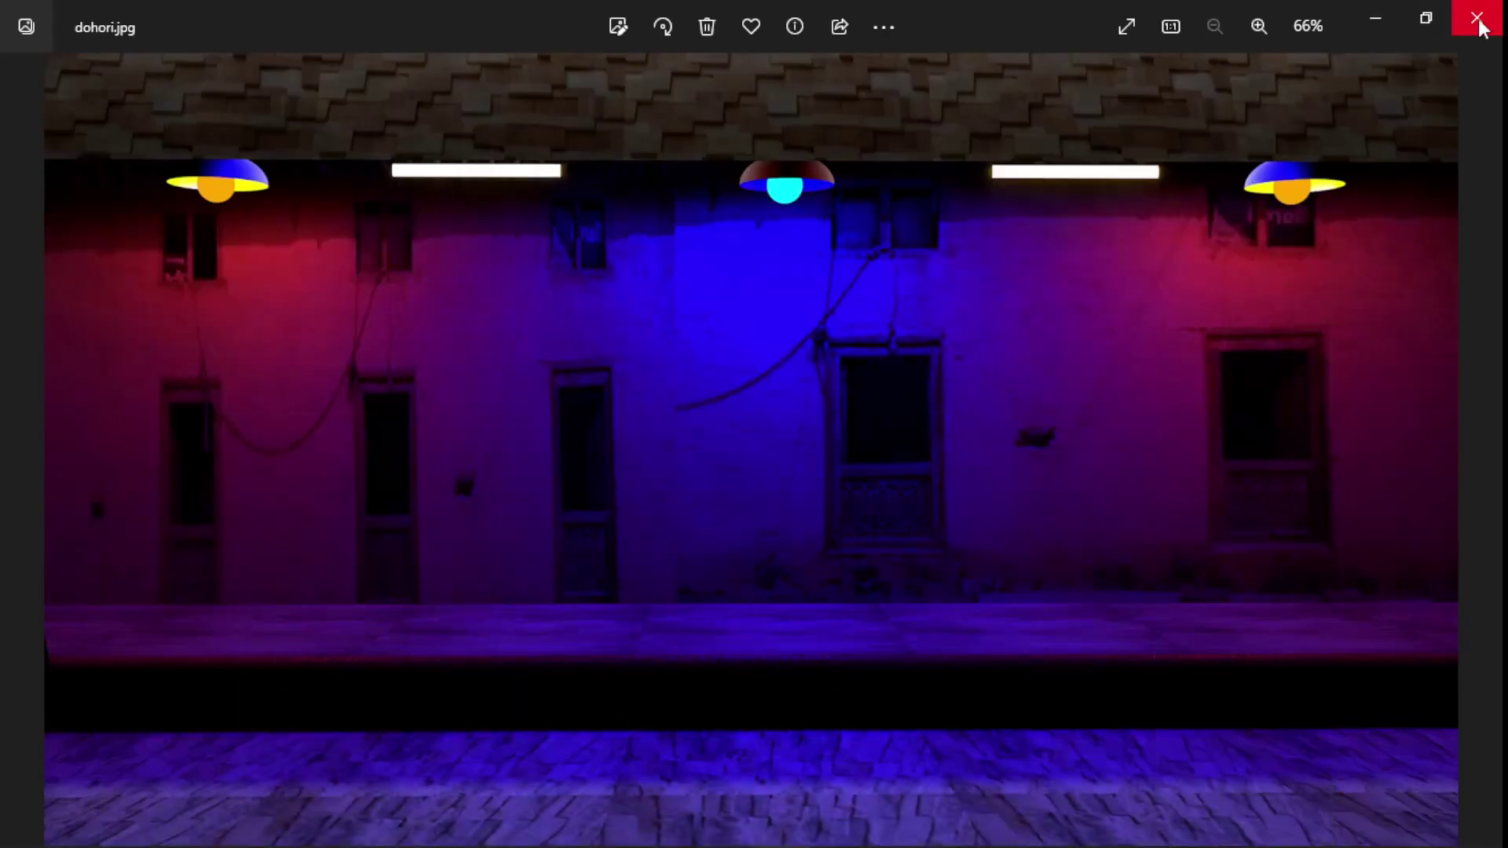
{"action": "left_click", "coordinate": [1477, 17]}
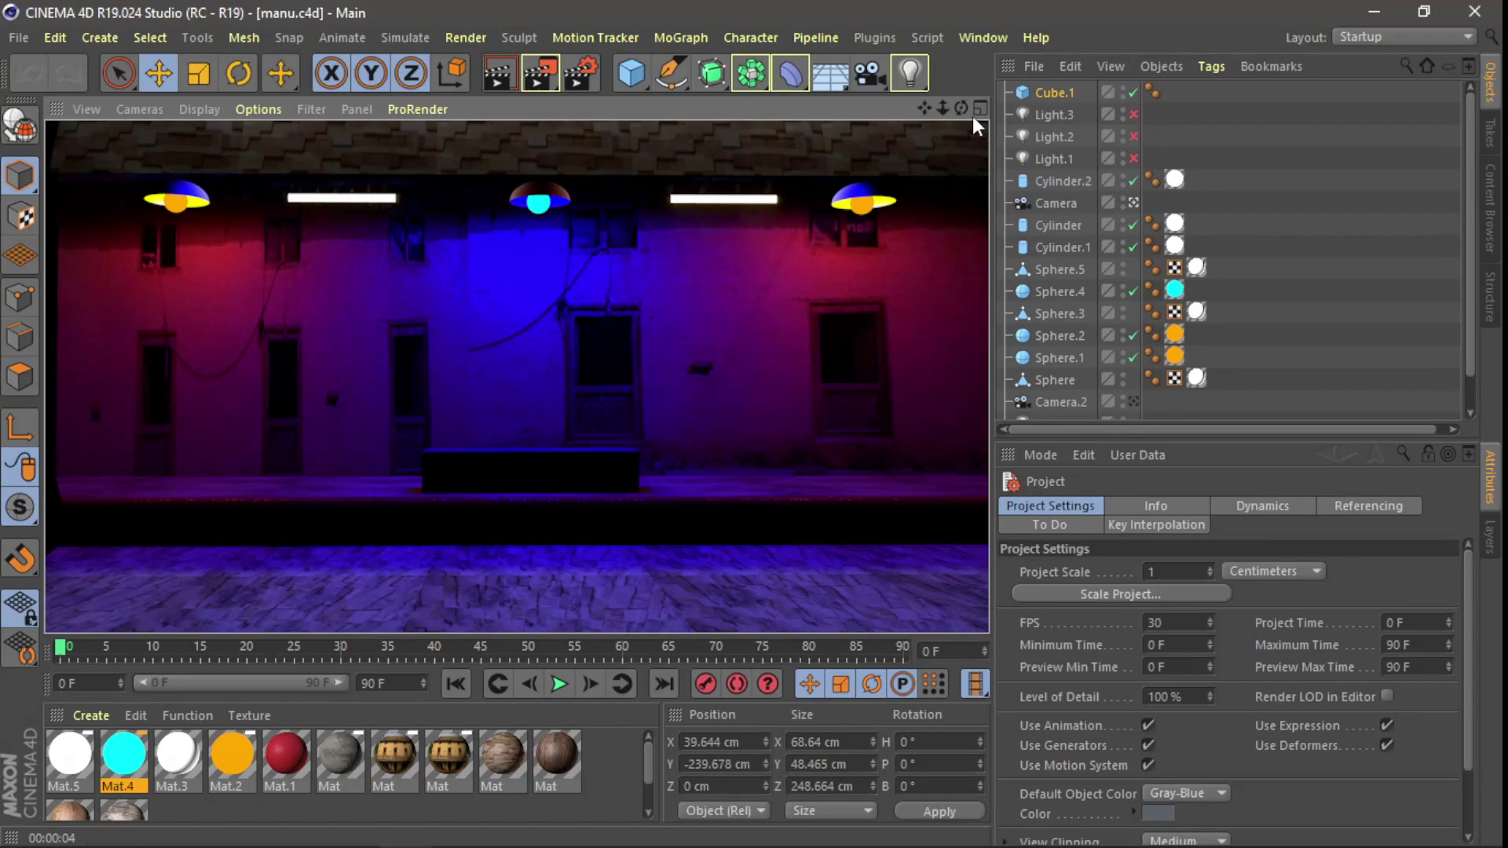
- Leave the camera view and orbit around the textured house from several angles
{"action": "left_click", "coordinate": [1132, 203]}
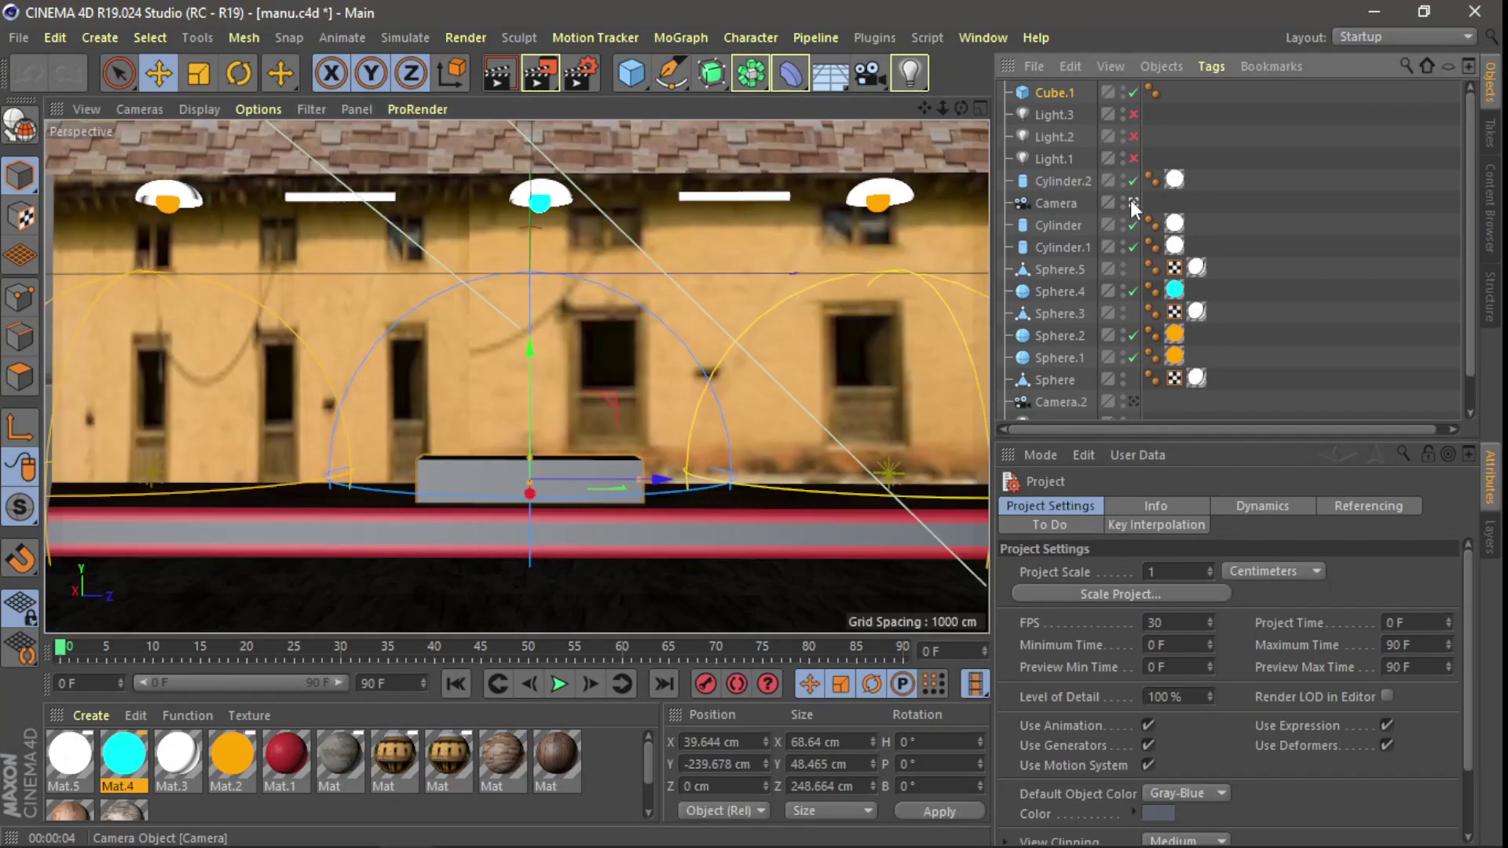
{"action": "left_click_drag", "start_coordinate": [955, 106], "coordinate": [848, 125]}
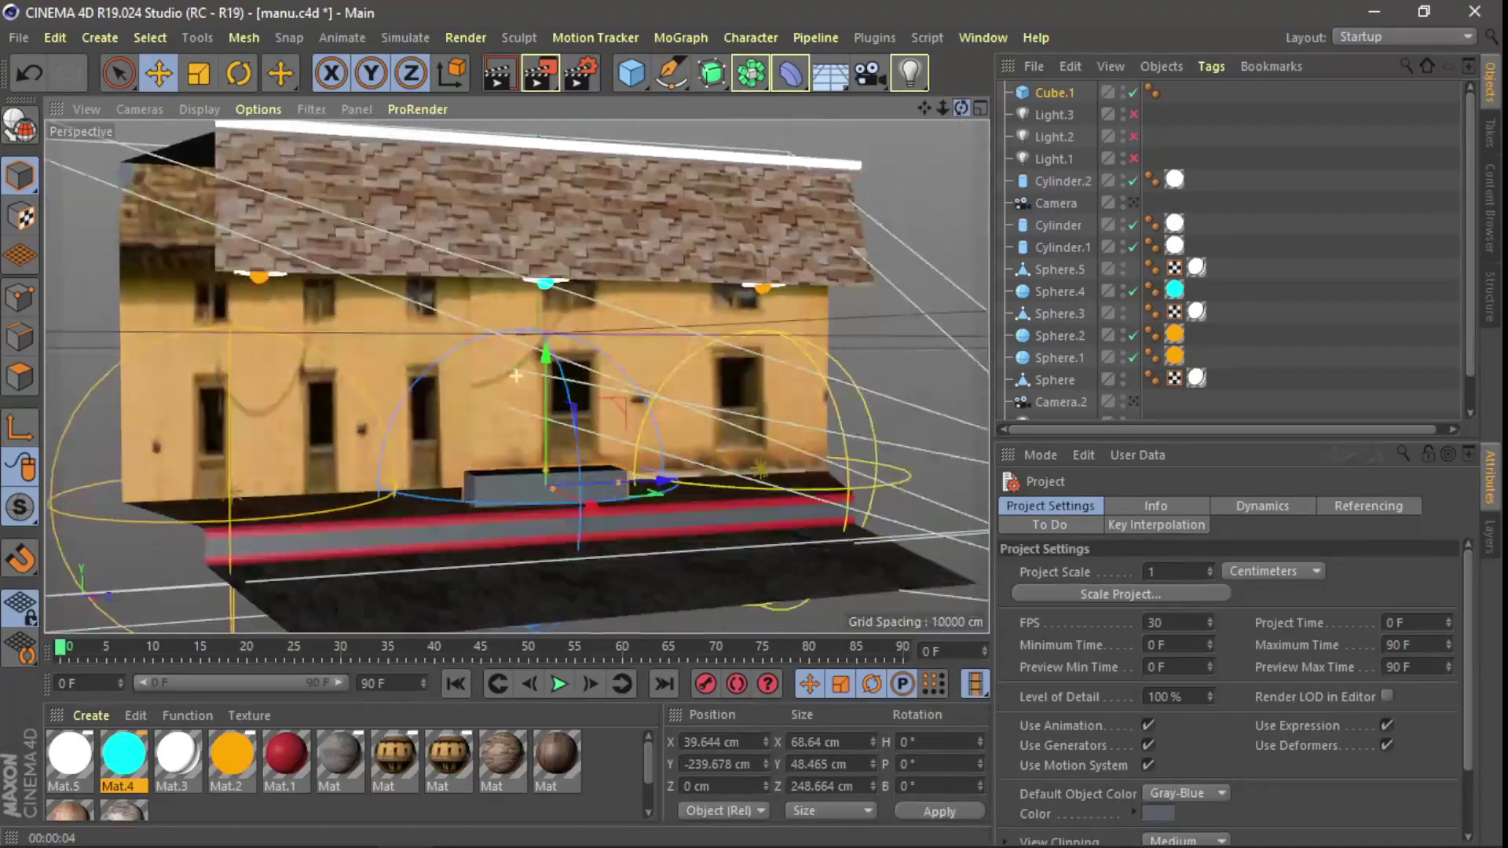
{"action": "mouse_move", "coordinate": [961, 109]}
{"action": "left_mouse_down"}
{"action": "mouse_move", "coordinate": [943, 108]}
{"action": "mouse_move", "coordinate": [968, 110]}
{"action": "left_mouse_up"}
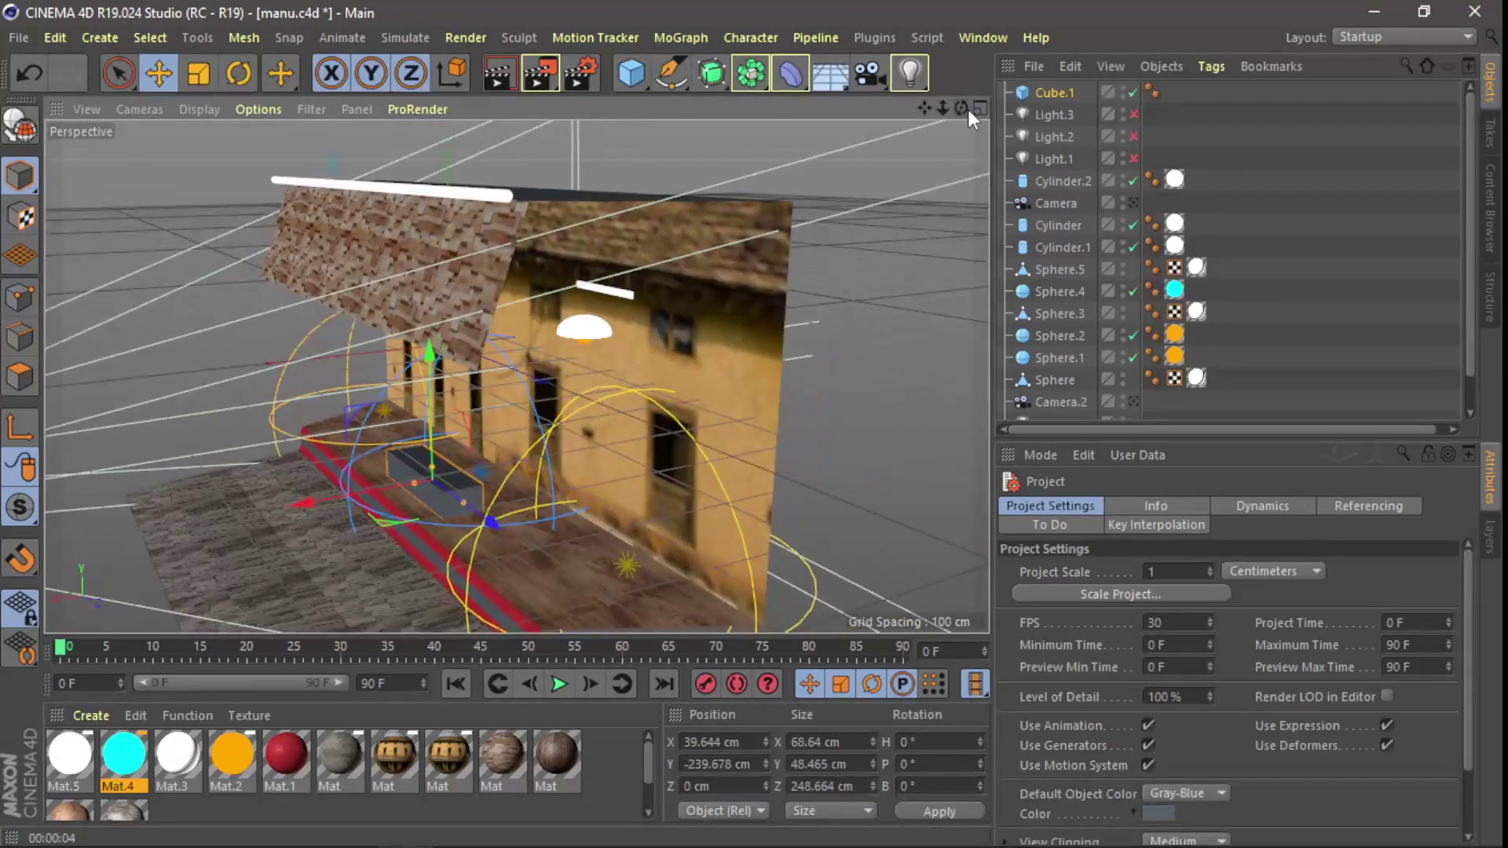
{"action": "left_click_drag", "start_coordinate": [966, 110], "coordinate": [966, 110]}
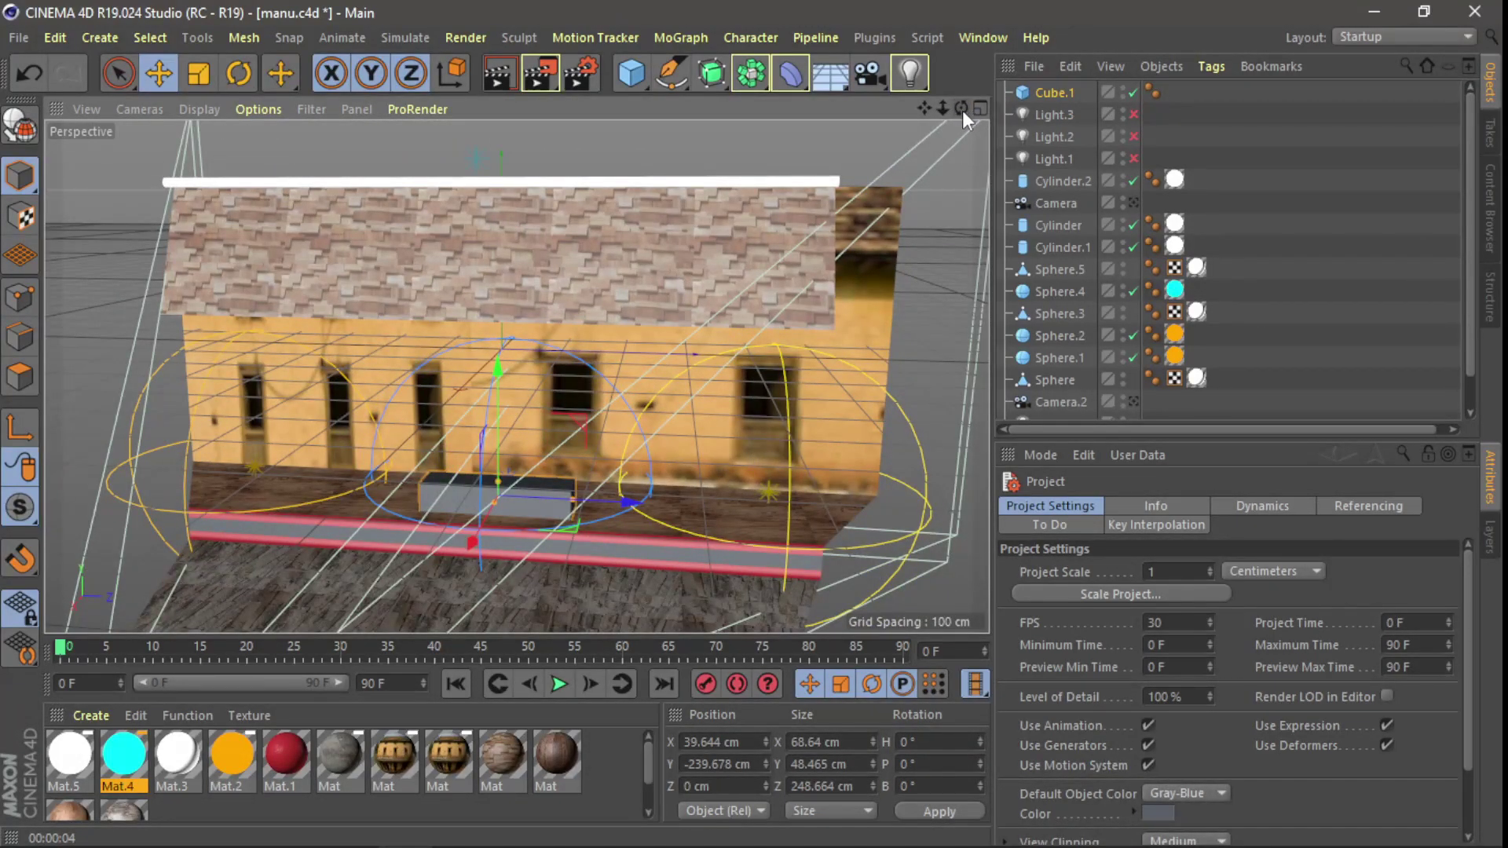
{"action": "left_click_drag", "start_coordinate": [963, 110], "coordinate": [603, 119]}
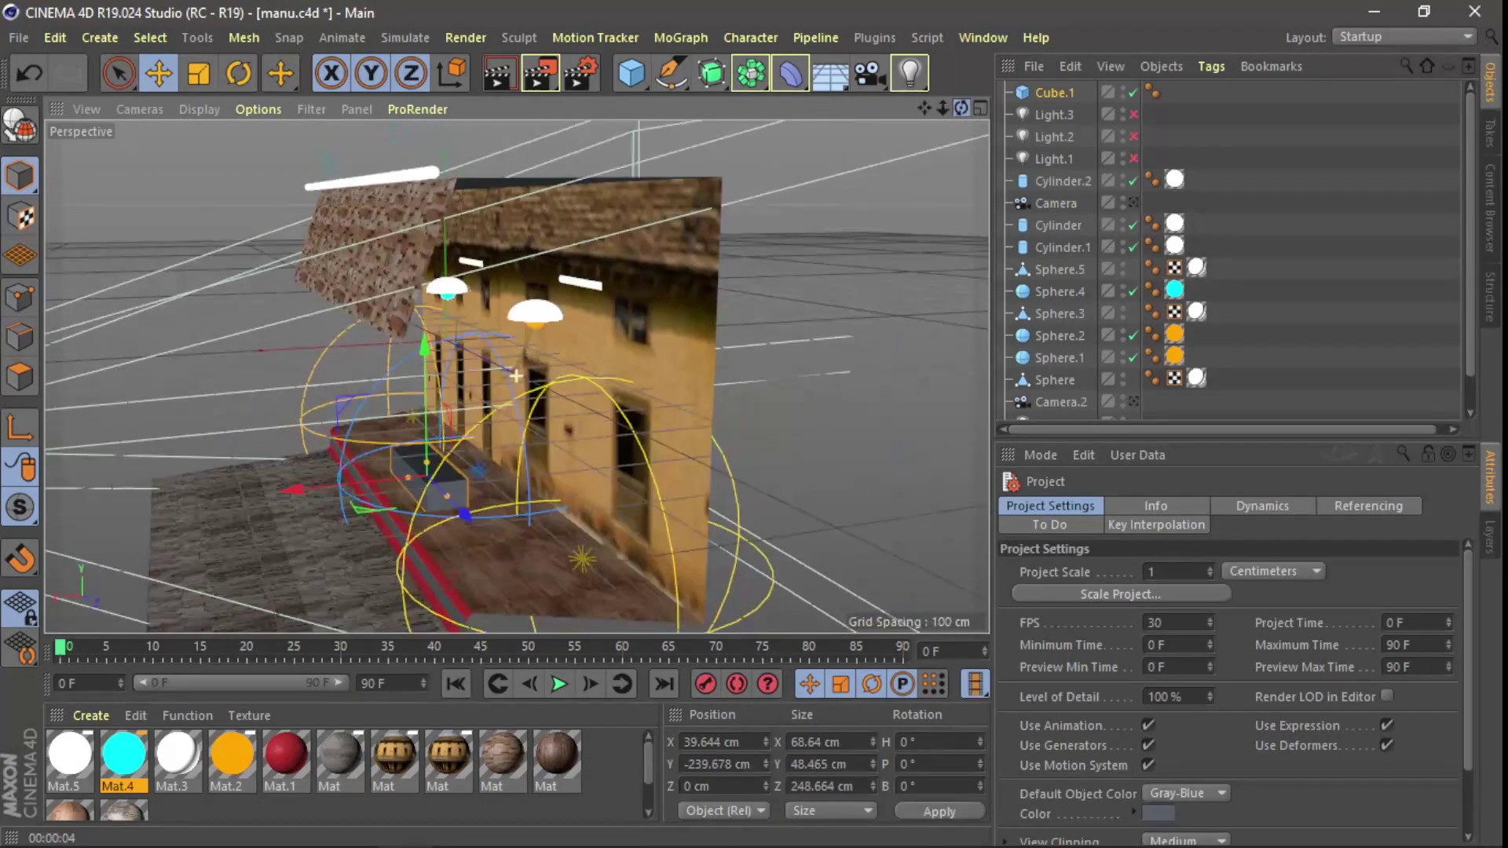
{"action": "left_click", "coordinate": [17, 38]}
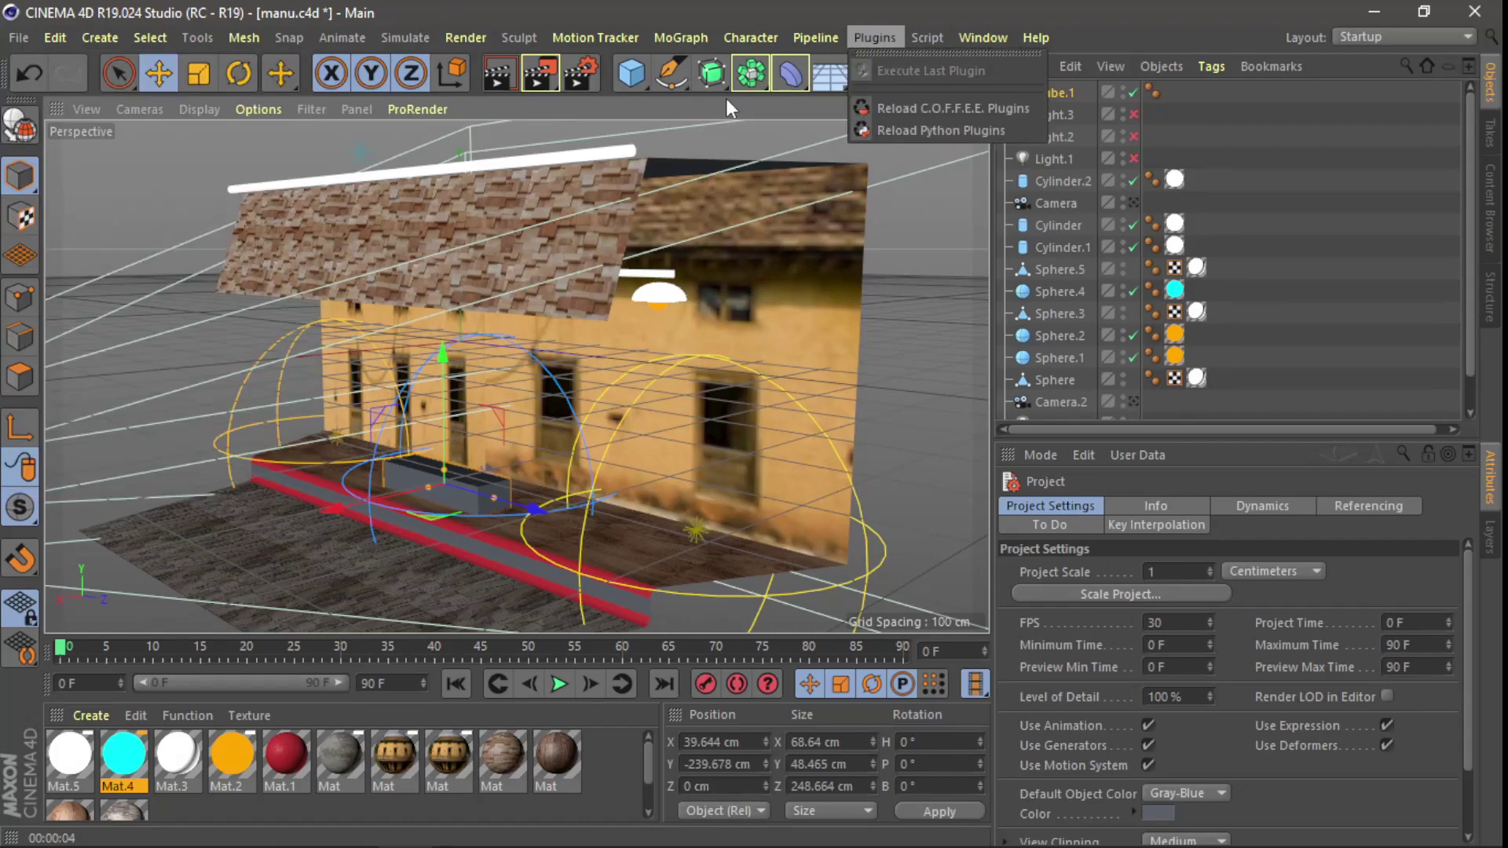
{"action": "left_click_drag", "start_coordinate": [961, 108], "coordinate": [865, 197]}
{"action": "left_click_drag", "start_coordinate": [962, 108], "coordinate": [144, 116]}
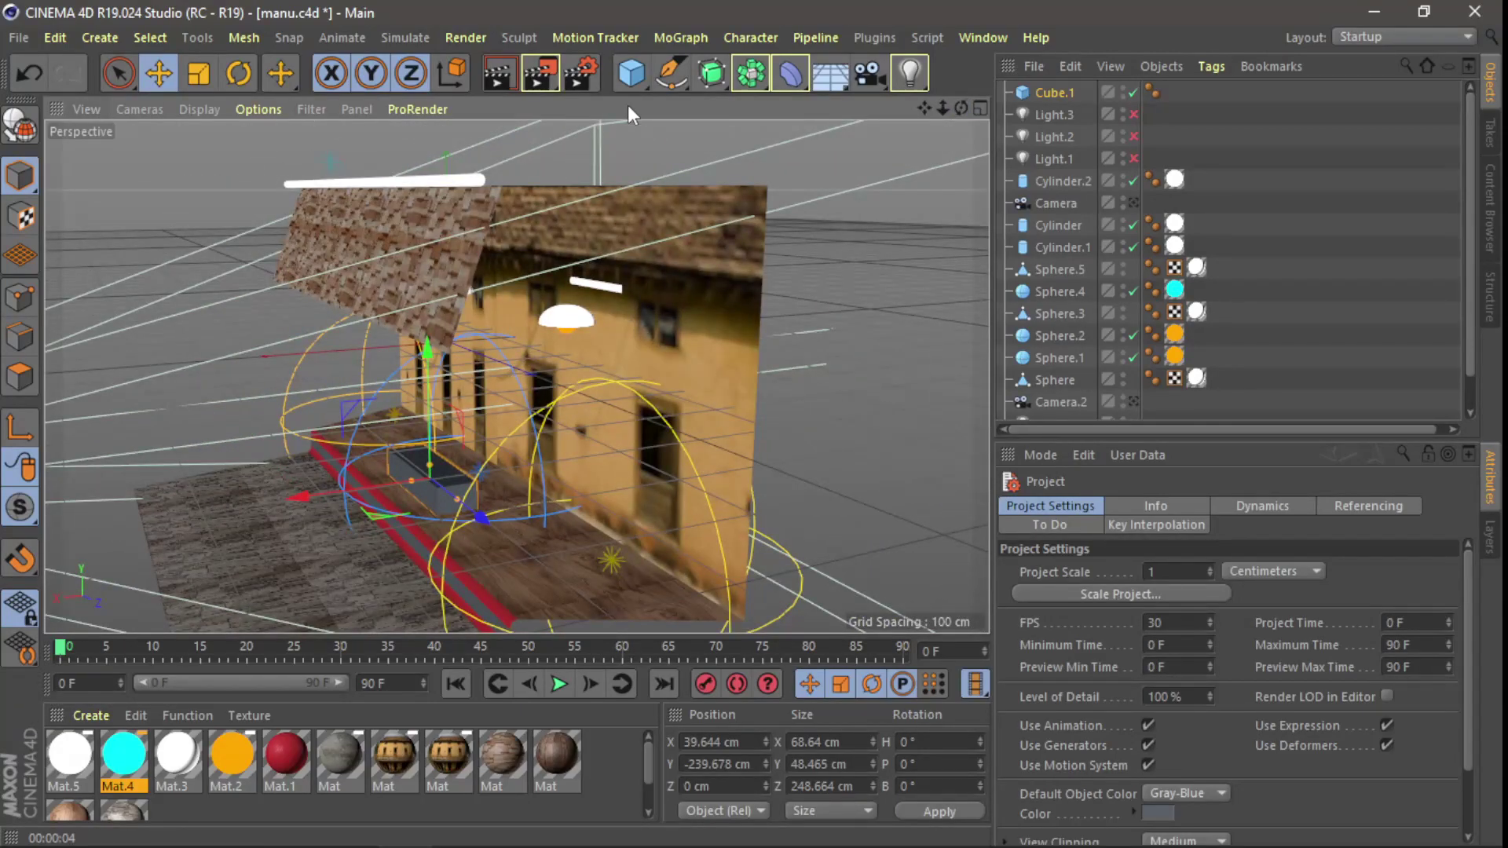
- Start a new scene, add a cube, and stretch it into a long box
{"action": "left_click", "coordinate": [7, 39]}
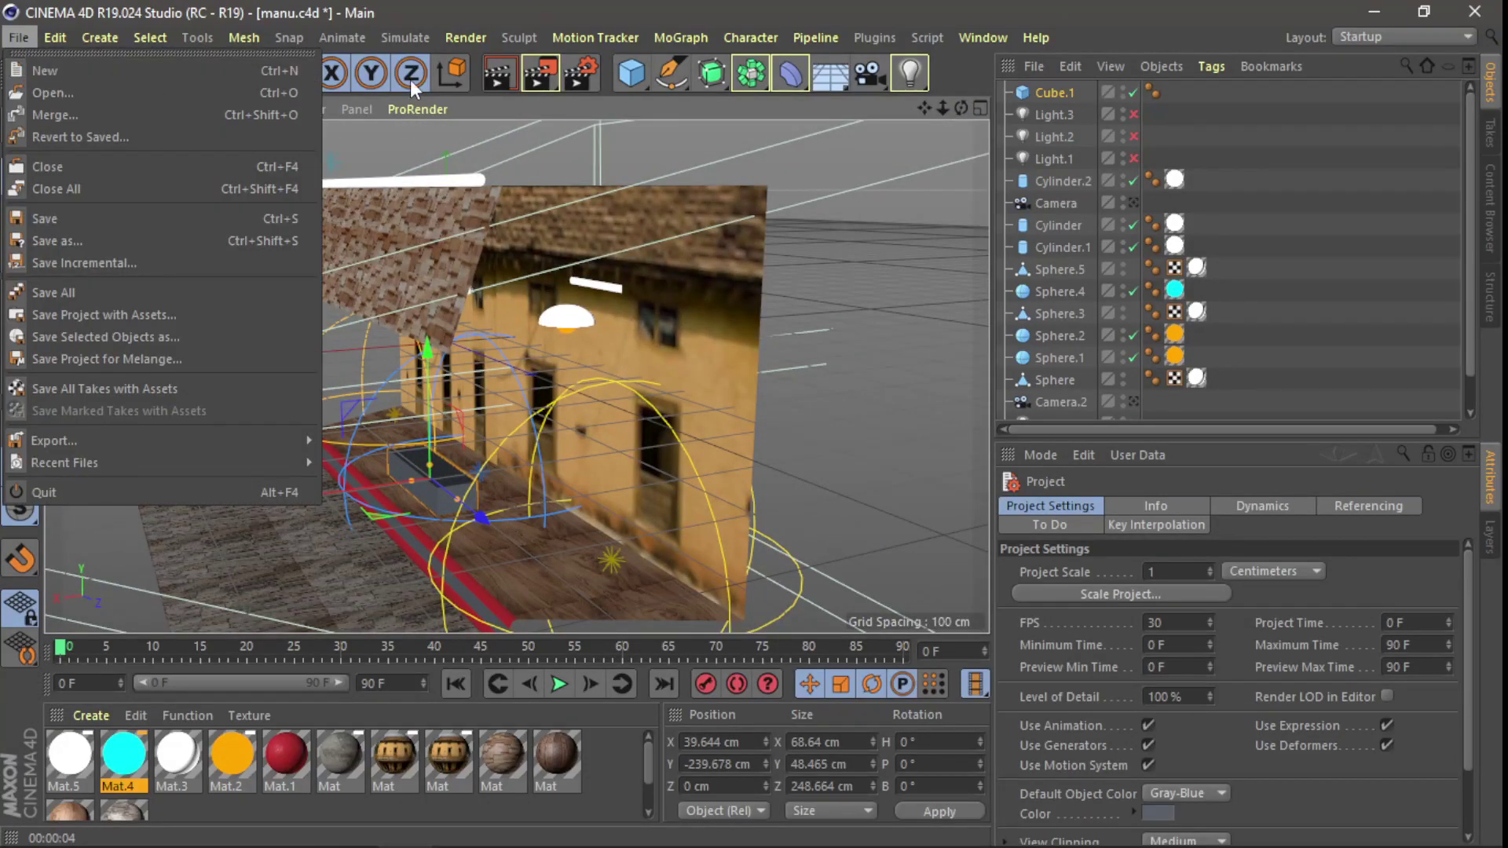
{"action": "left_click", "coordinate": [266, 69]}
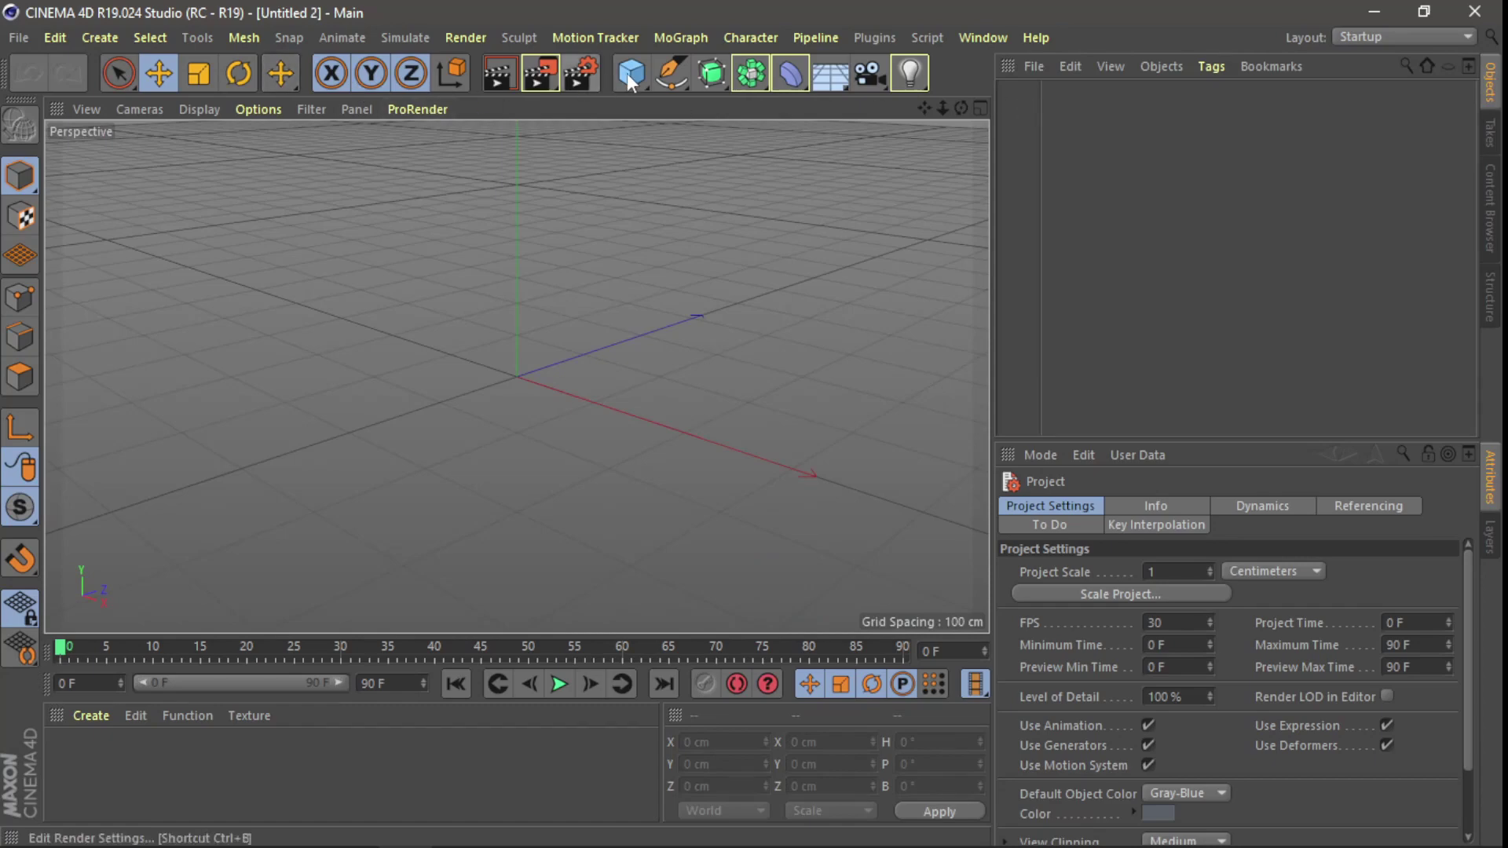
{"action": "left_click", "coordinate": [620, 74]}
{"action": "left_click_drag", "start_coordinate": [587, 352], "coordinate": [720, 319]}
- Make the cube editable and loop-cut an edge loop lengthwise down its middle
{"action": "left_click", "coordinate": [25, 341]}
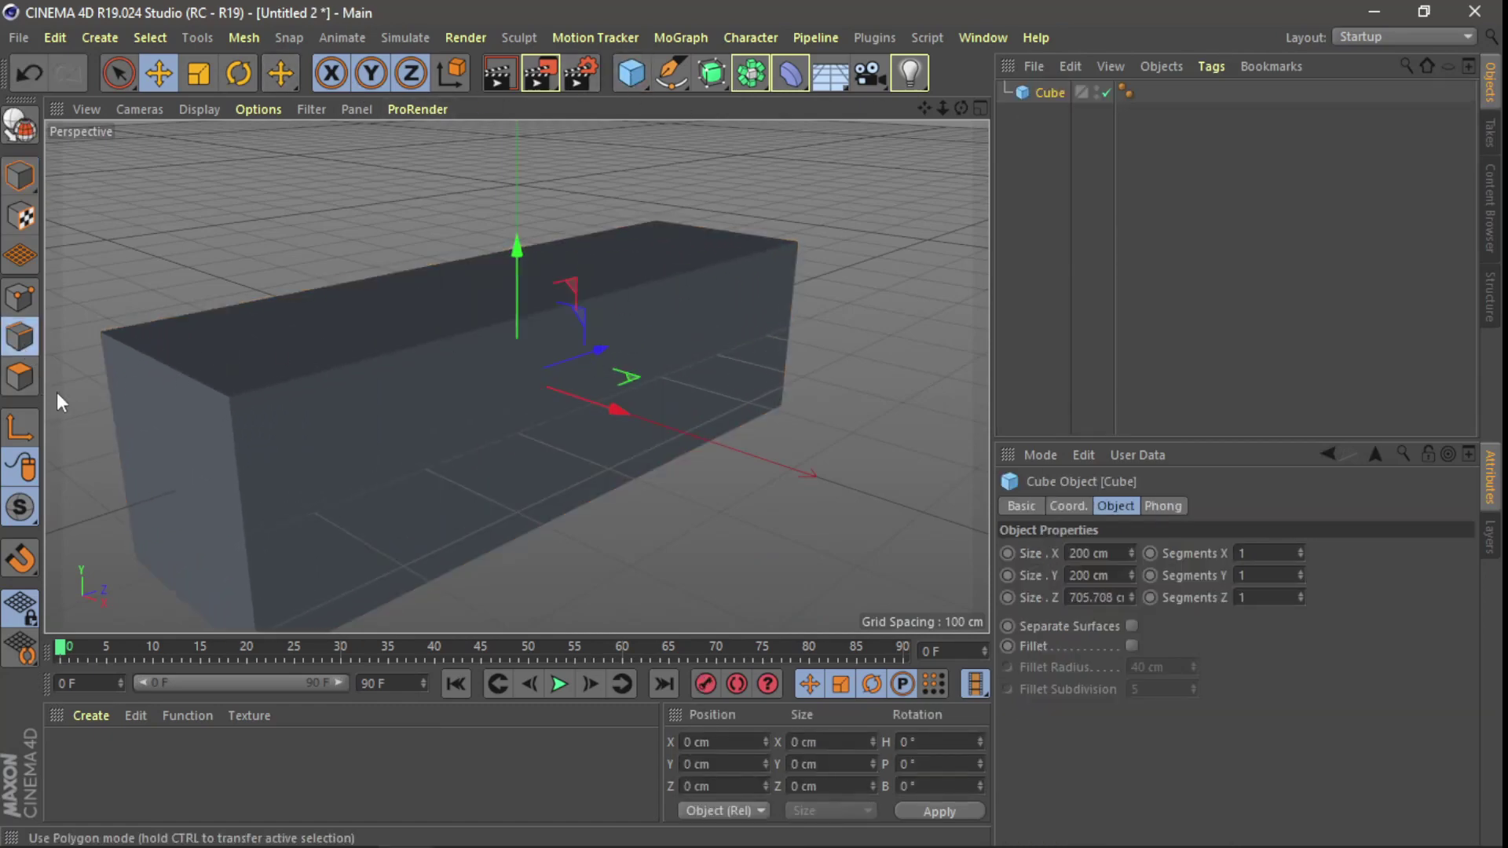
{"action": "left_click", "coordinate": [978, 111]}
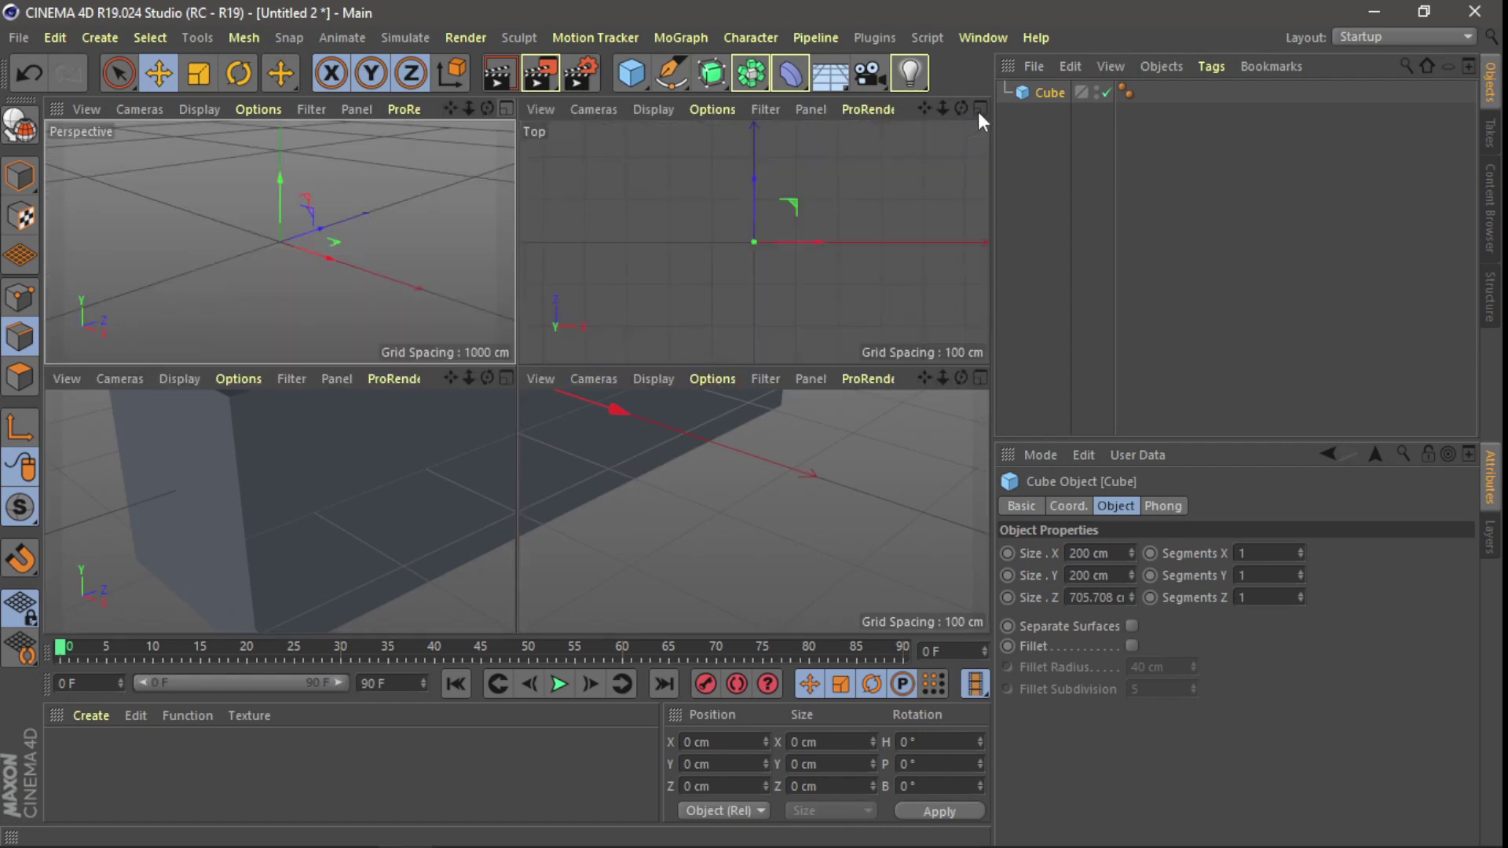
{"action": "left_click", "coordinate": [978, 111]}
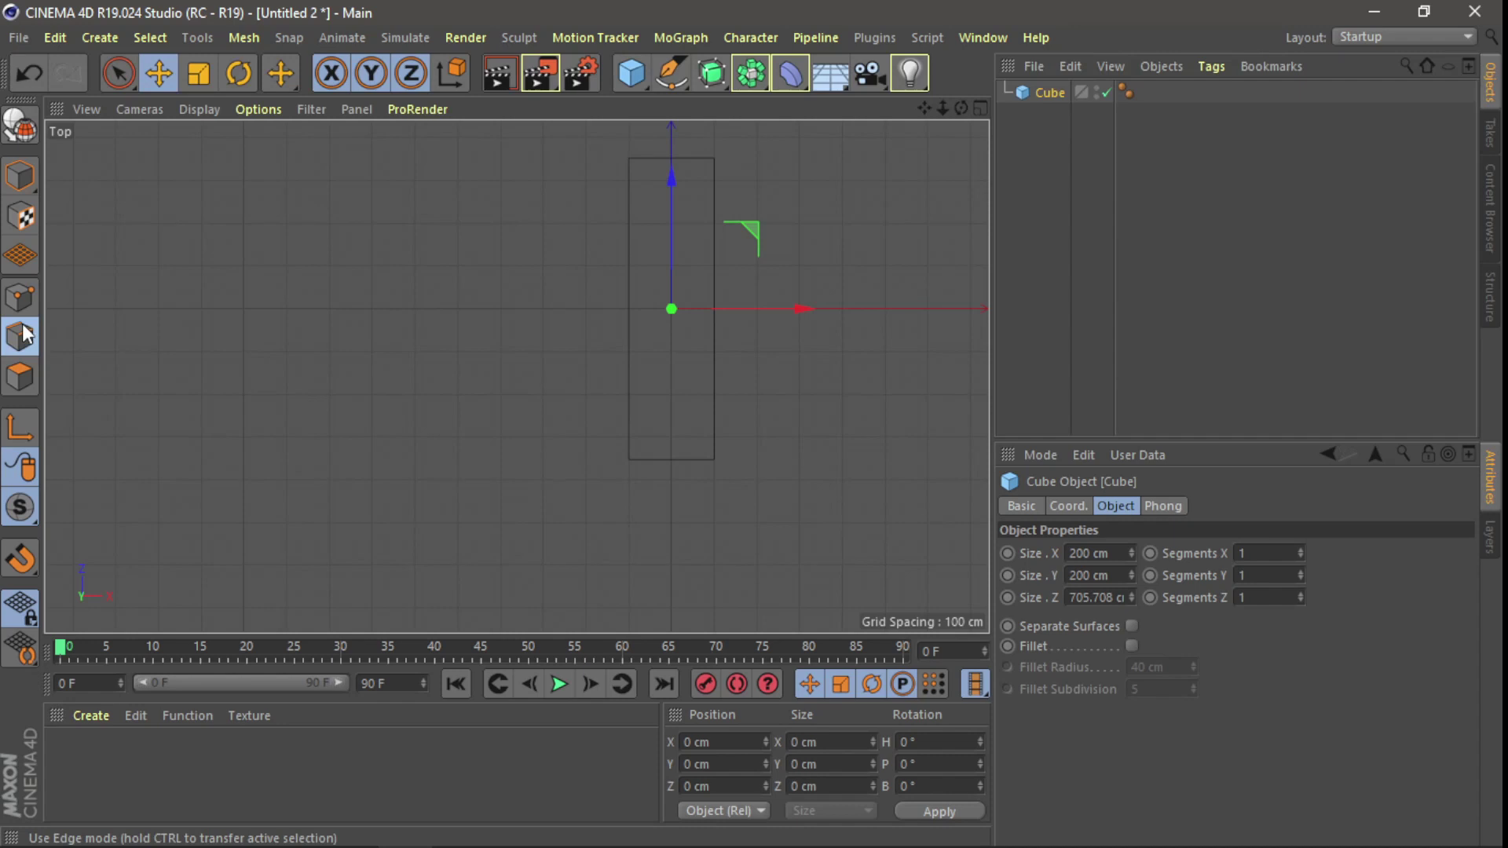
{"action": "left_click", "coordinate": [19, 125]}
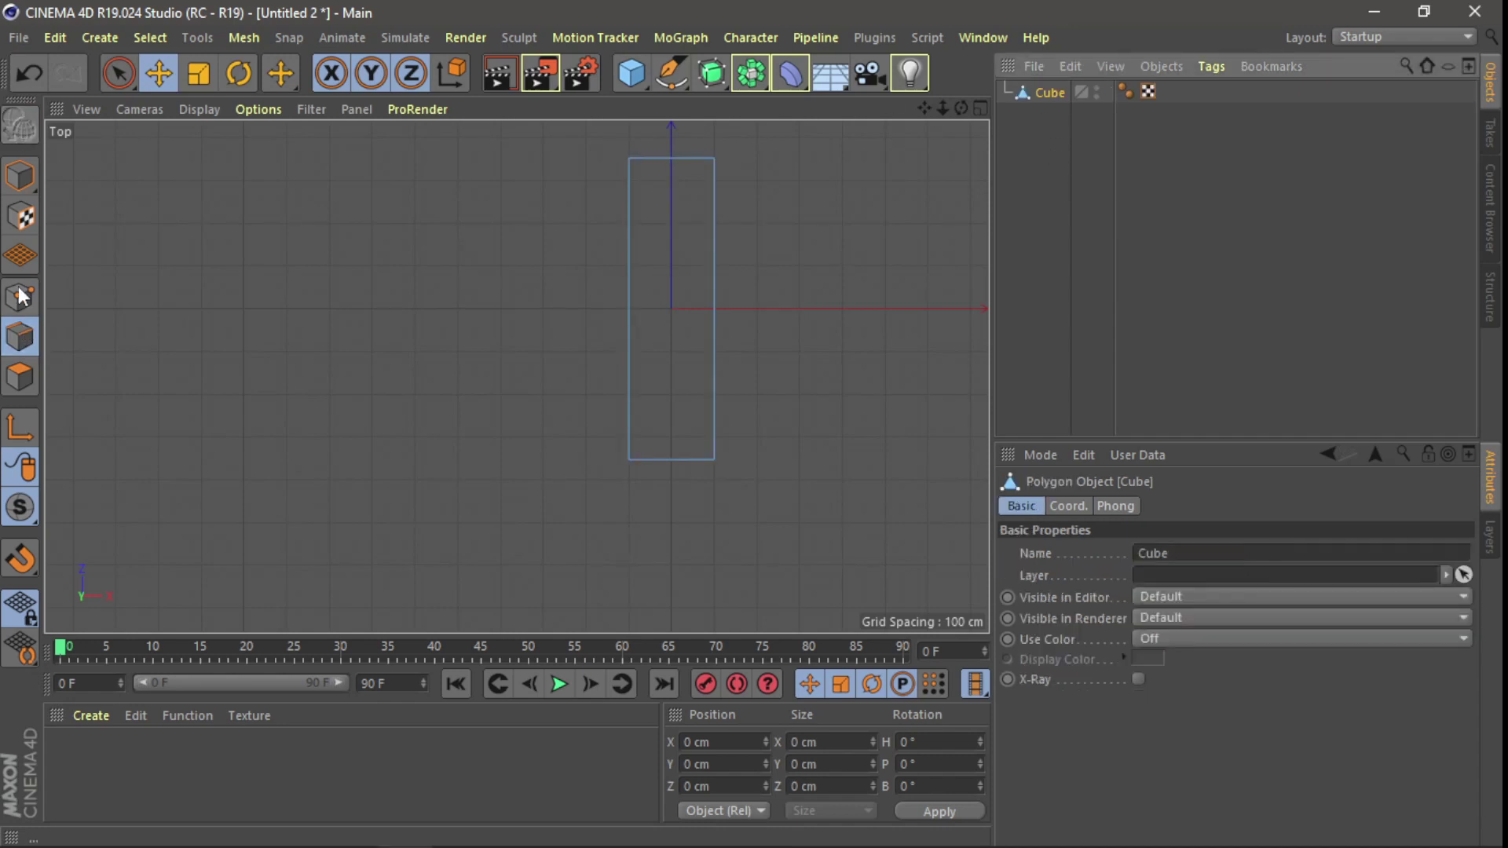
{"action": "right_click", "coordinate": [389, 282]}
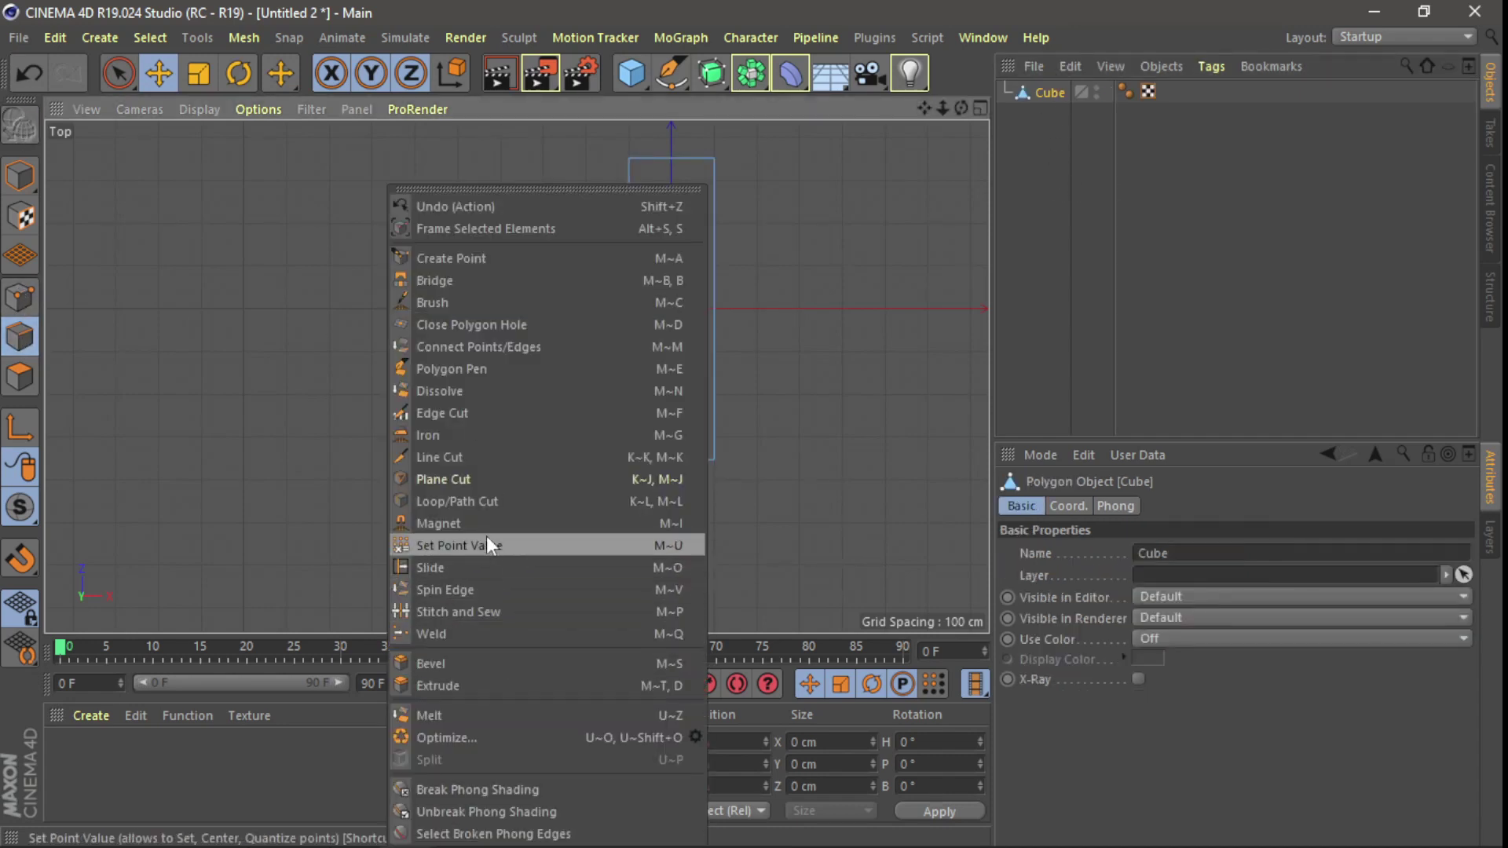
{"action": "left_click", "coordinate": [480, 501]}
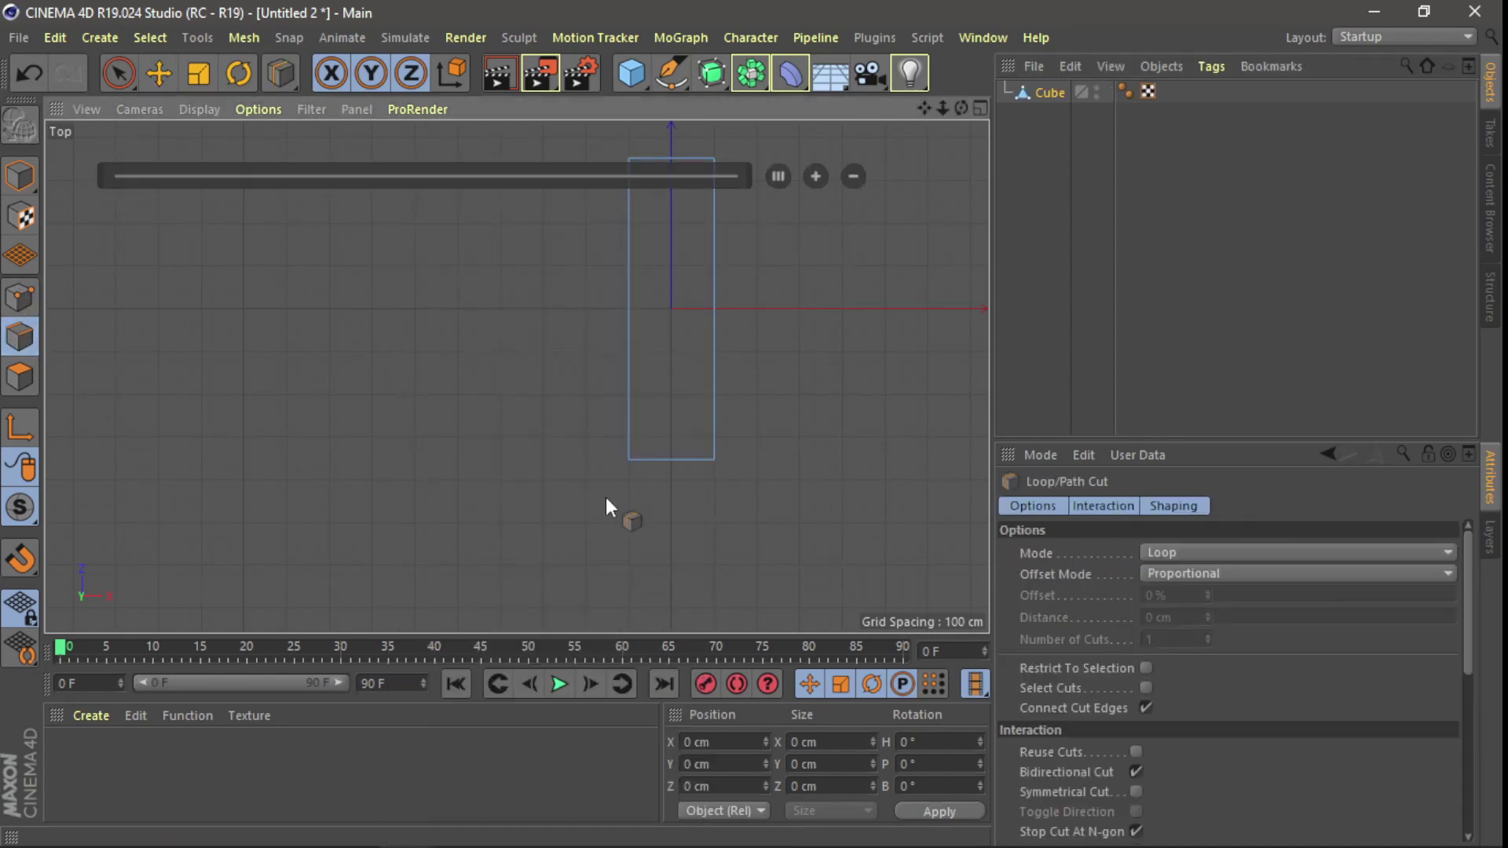
{"action": "left_click", "coordinate": [672, 462]}
- Raise the centre edge loop about 41.218 cm in perspective to form the roof ridge
{"action": "left_click", "coordinate": [982, 110]}
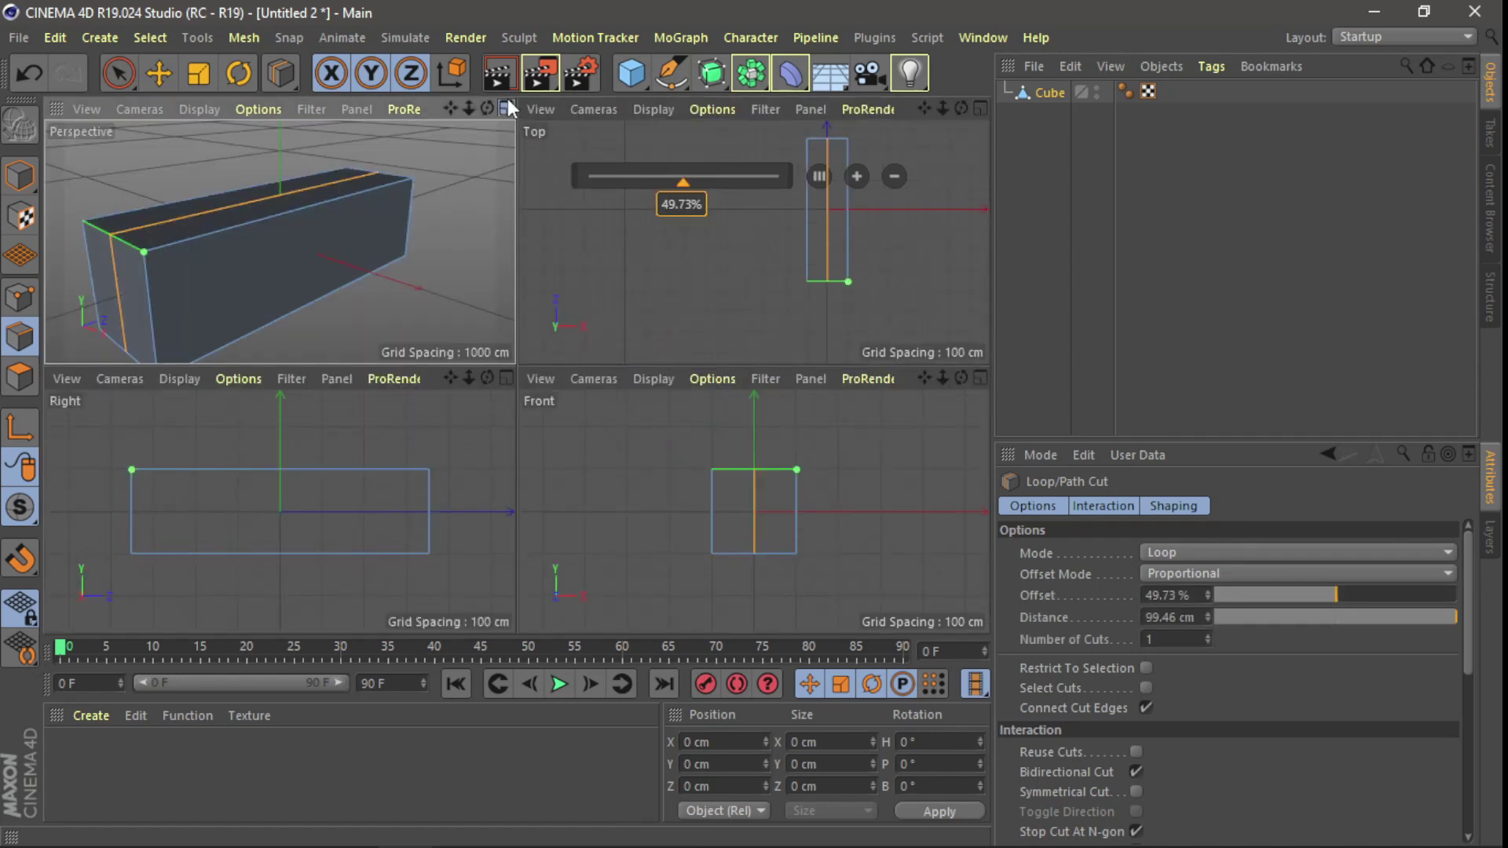
{"action": "left_click", "coordinate": [507, 106]}
{"action": "left_click", "coordinate": [157, 81]}
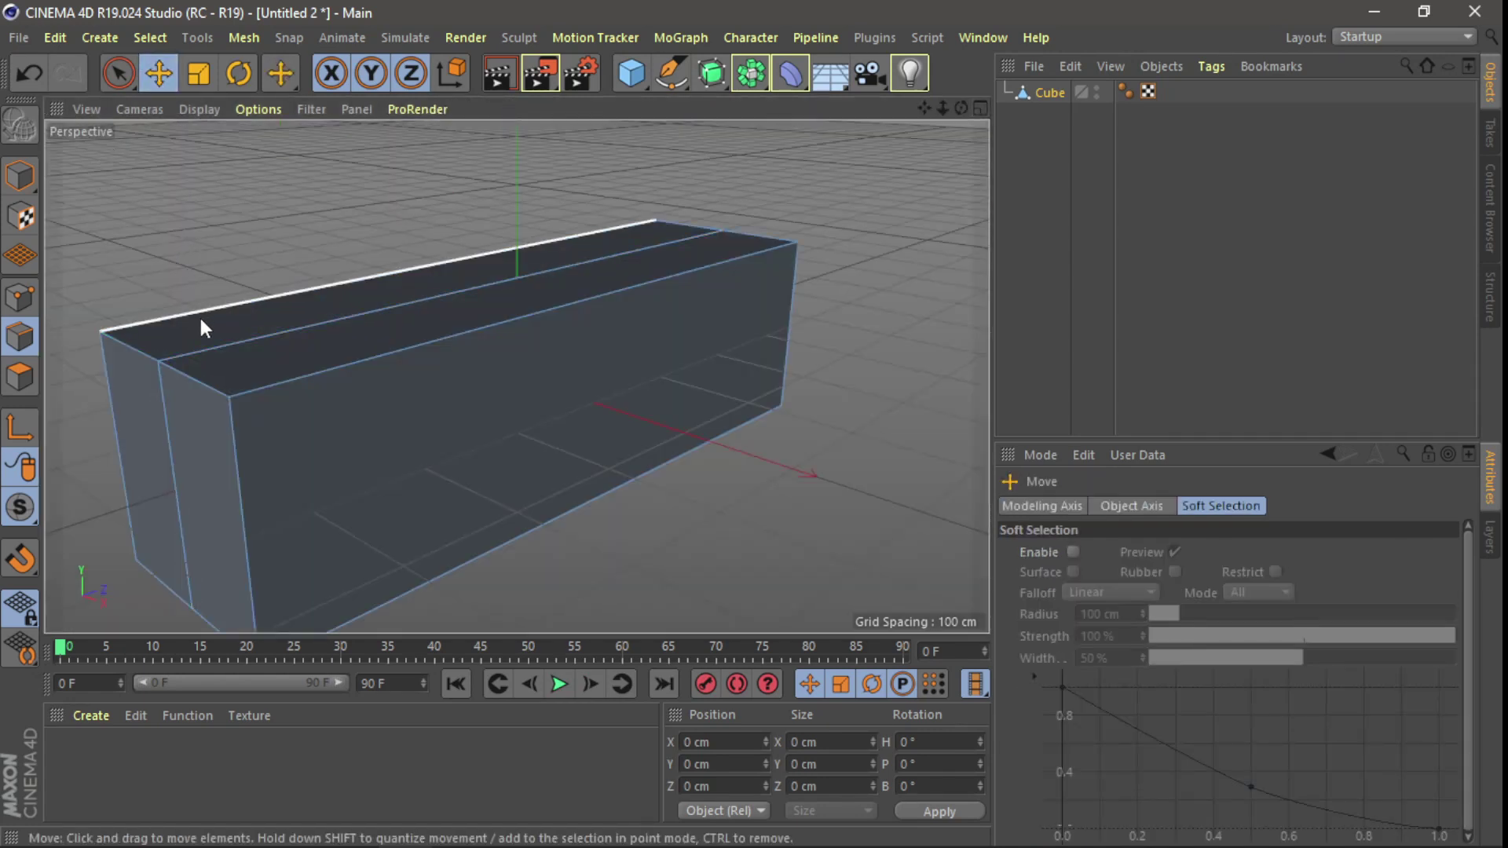
{"action": "left_click_drag", "start_coordinate": [512, 149], "coordinate": [515, 95]}
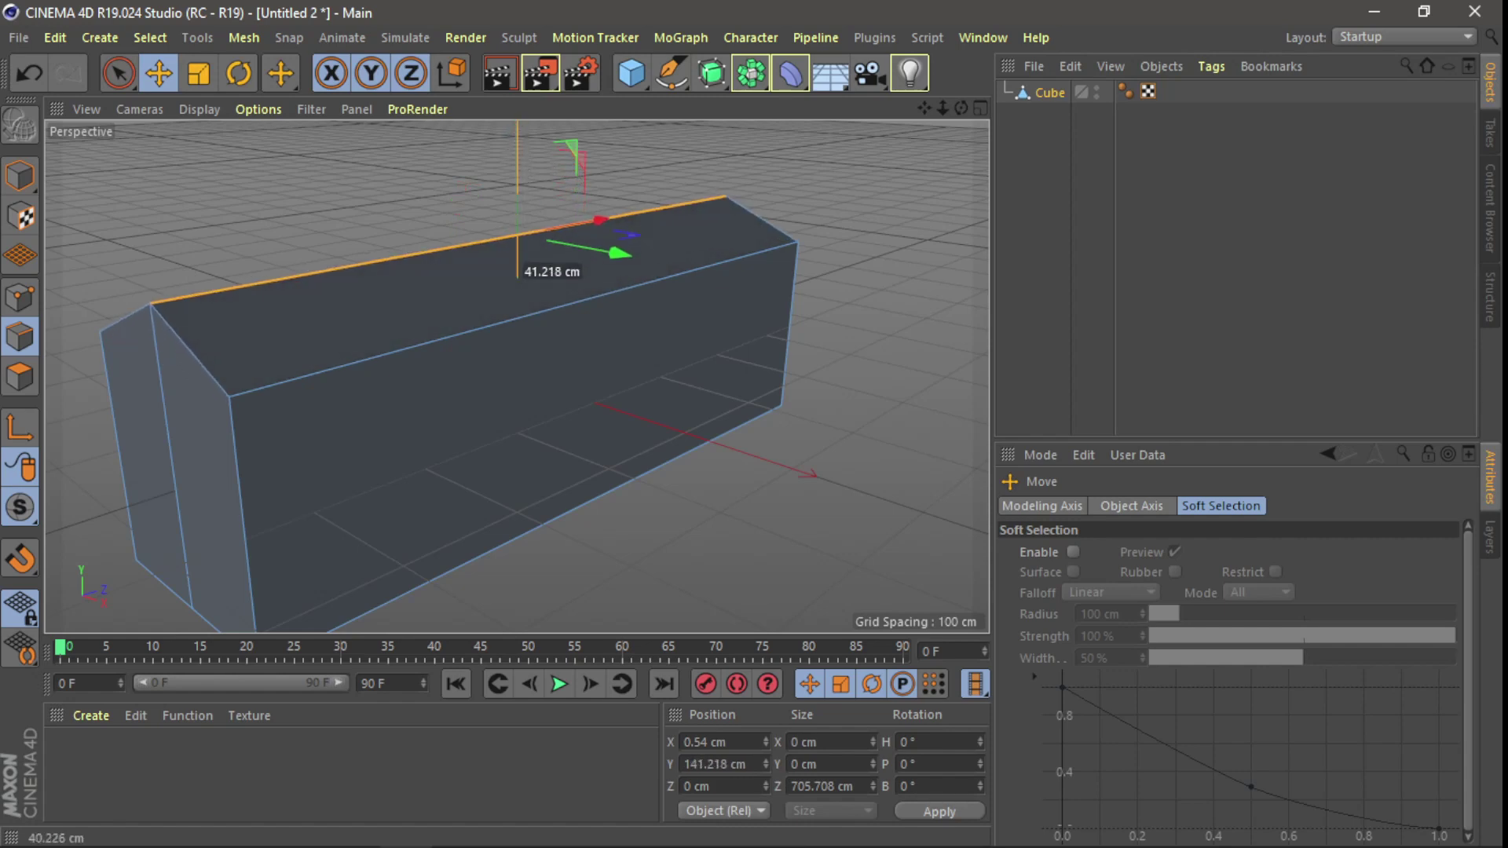
- Delete the box's front face and both end faces to open it up
{"action": "left_click", "coordinate": [20, 377]}
{"action": "left_click", "coordinate": [356, 463]}
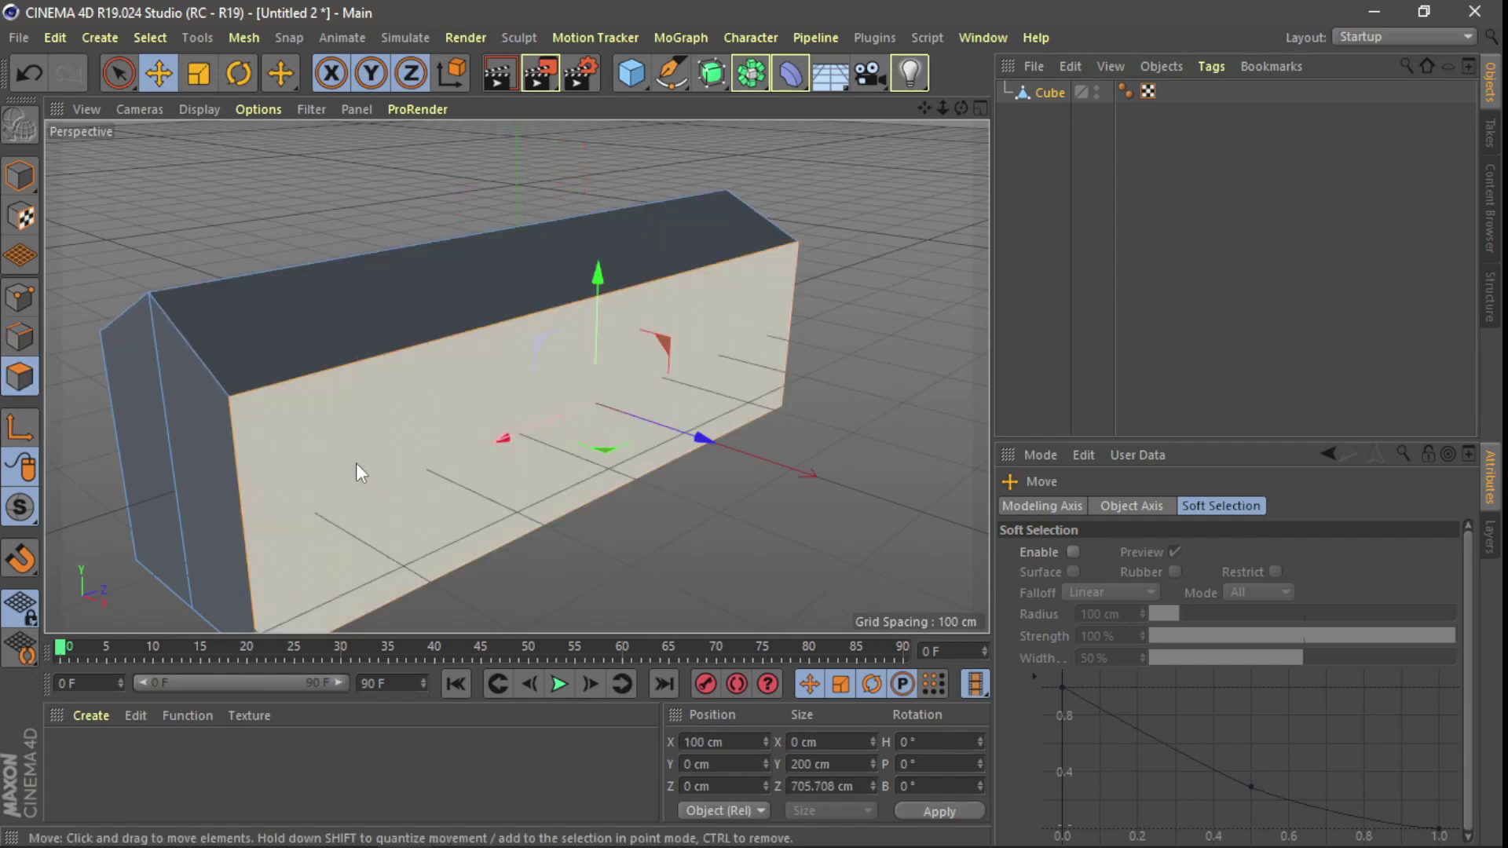
{"action": "key", "text": "Delete"}
{"action": "key", "text": "Delete"}
{"action": "left_click", "coordinate": [214, 503]}
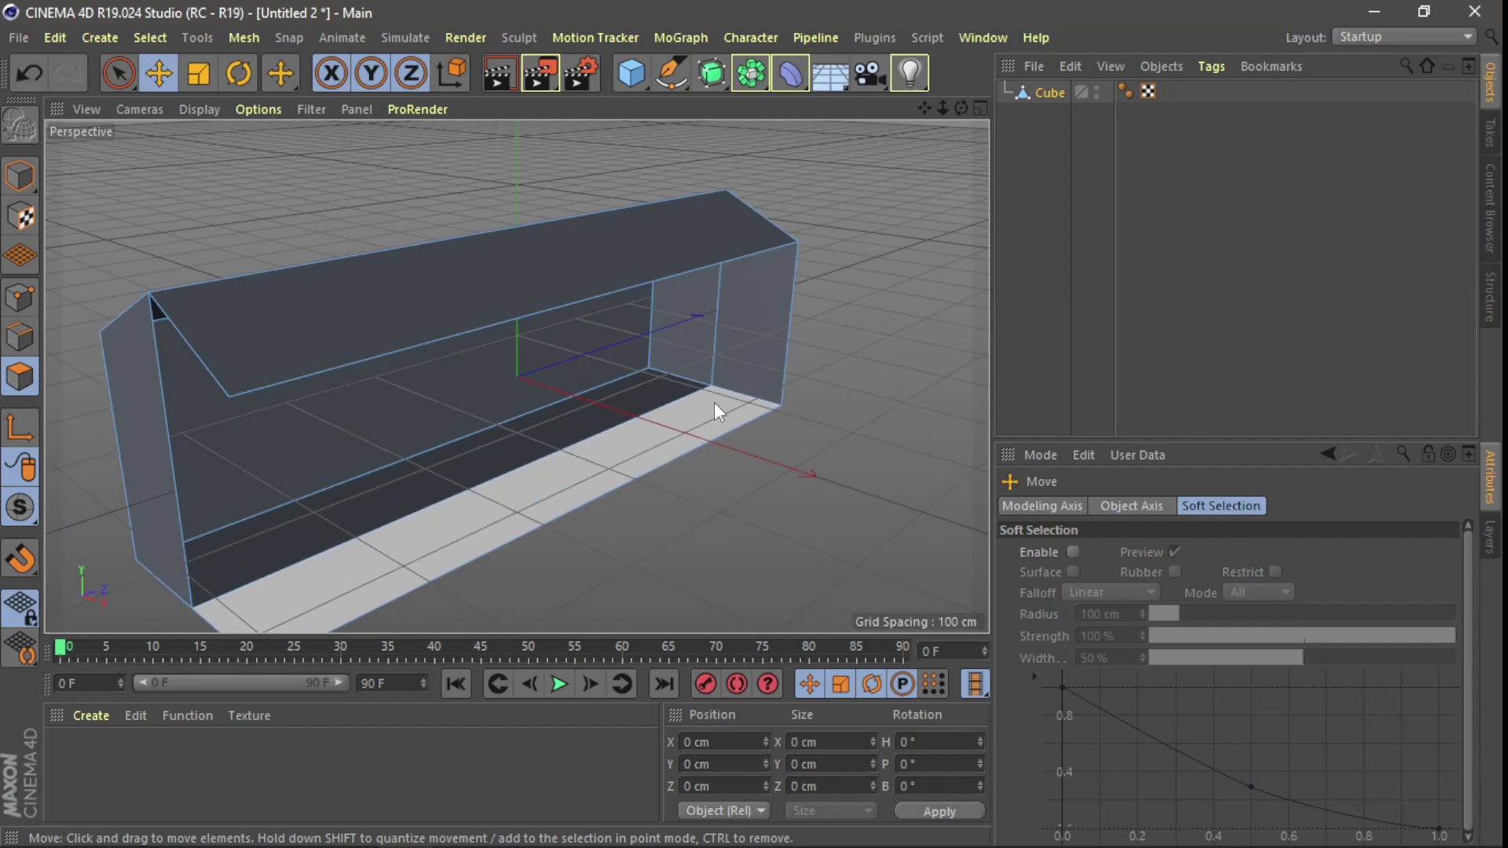
{"action": "left_click", "coordinate": [755, 330]}
{"action": "key", "text": "Delete"}
{"action": "key", "text": "Delete"}
{"action": "left_click", "coordinate": [130, 481]}
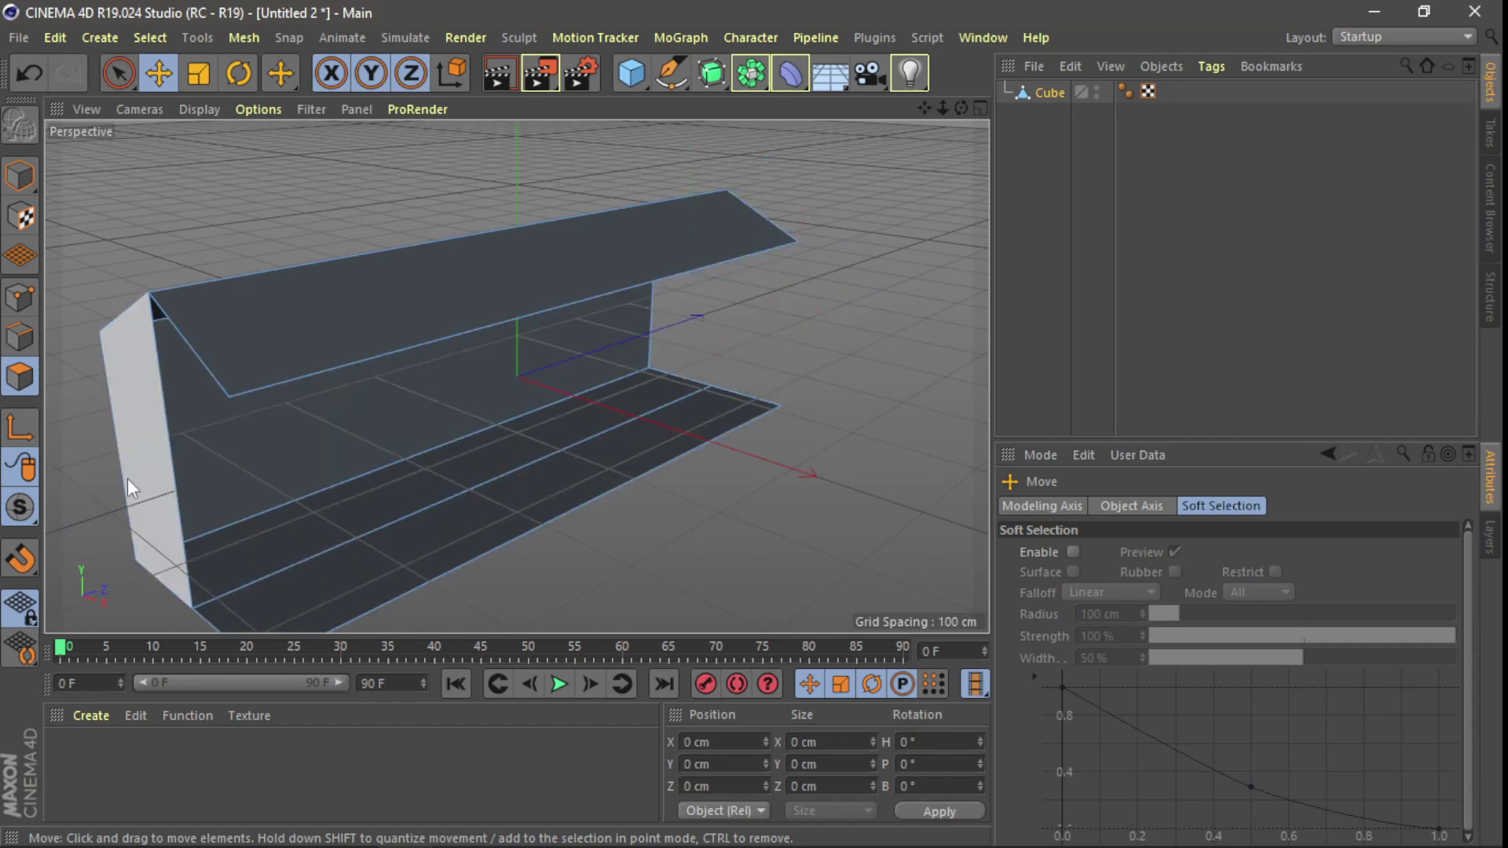
{"action": "key", "text": "Delete"}
{"action": "left_click", "coordinate": [417, 583]}
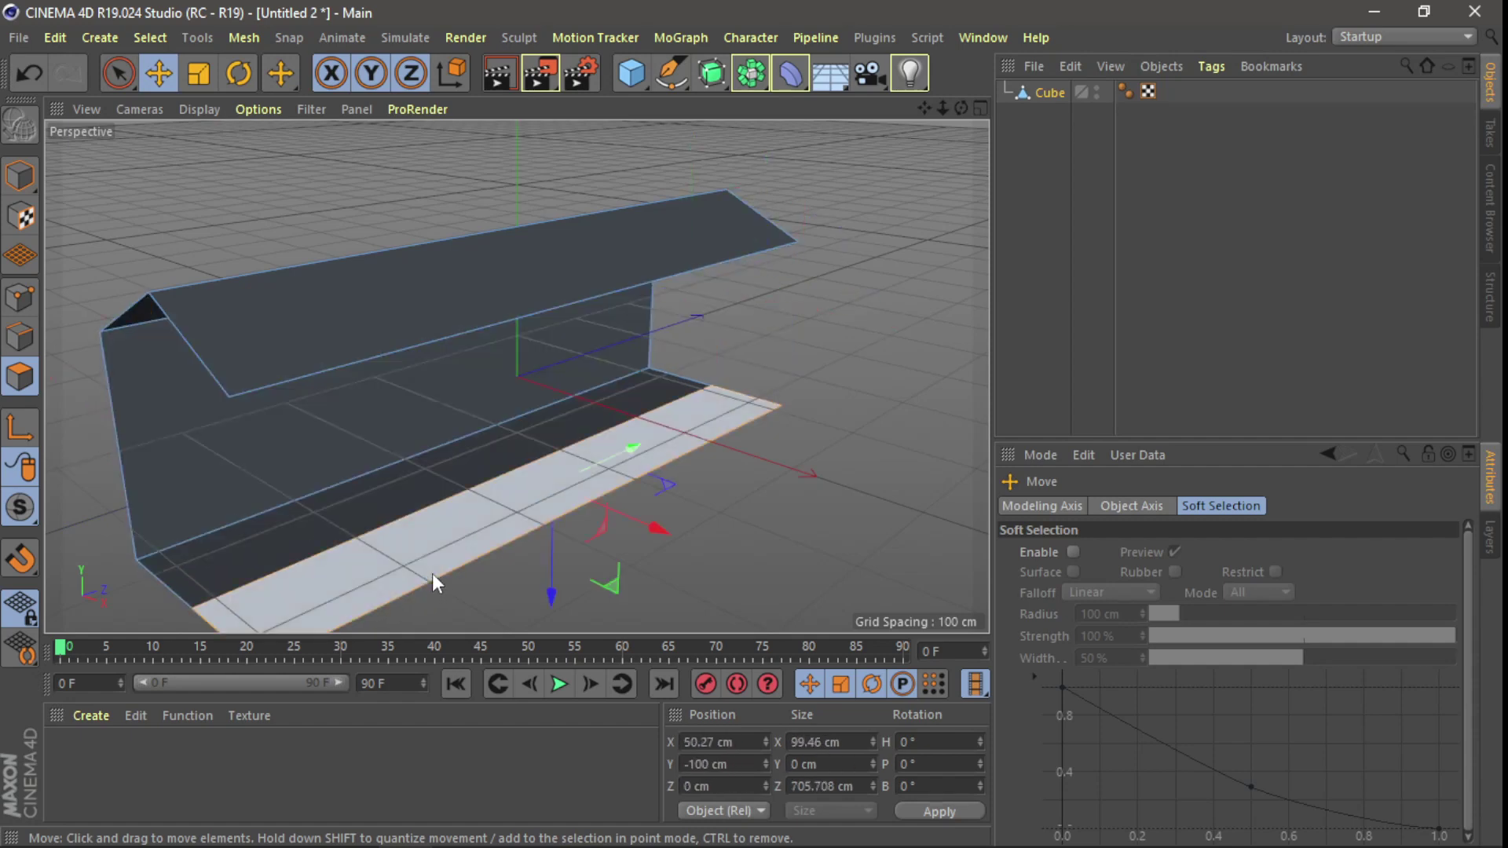
{"action": "left_click", "coordinate": [766, 226]}
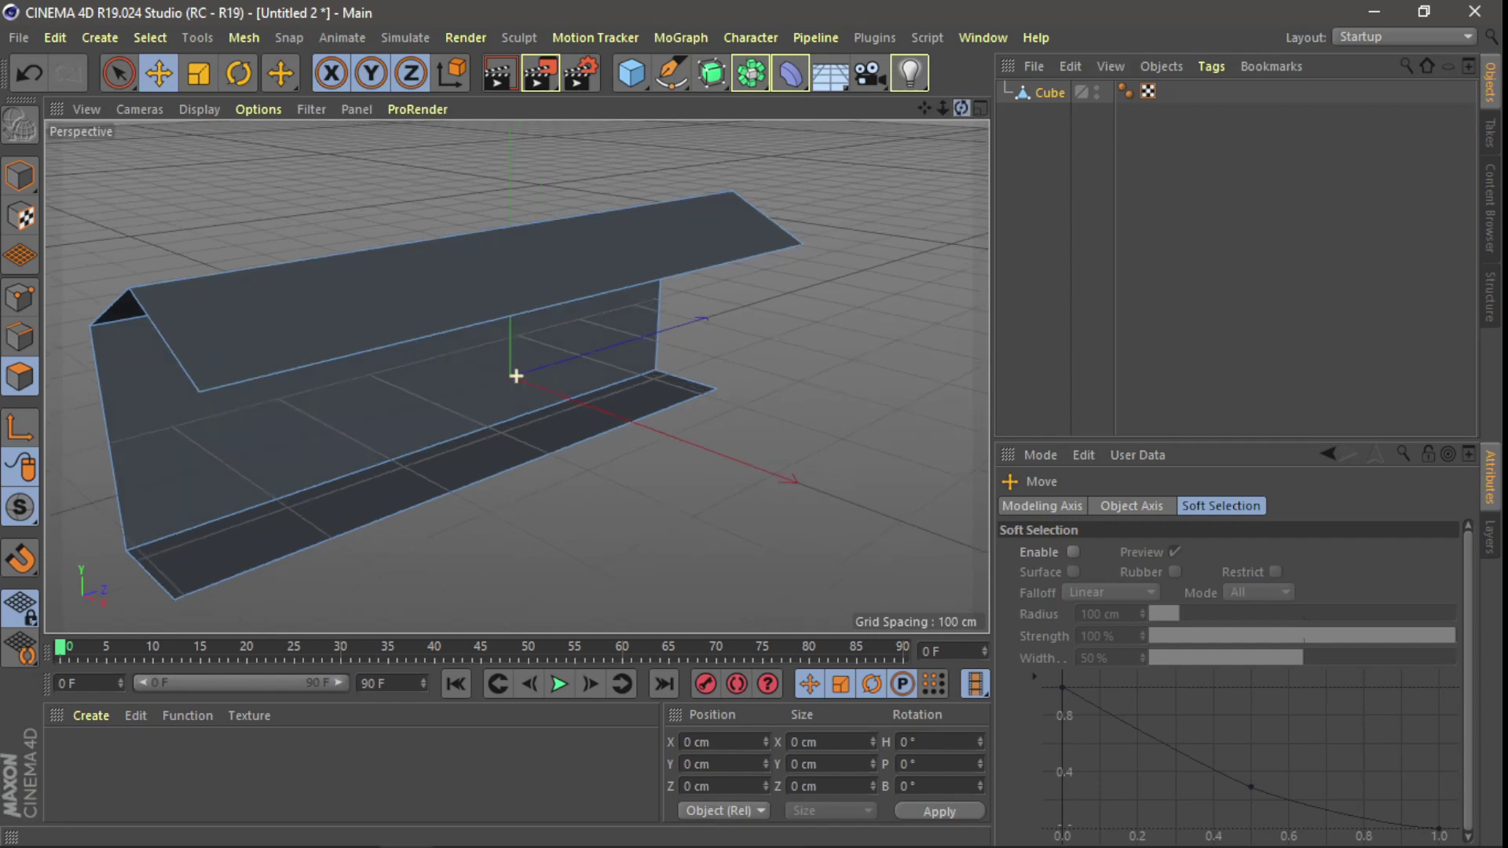
- Pull the bottom front edge outward and down to form a wide base slab
{"action": "left_click_drag", "start_coordinate": [962, 107], "coordinate": [904, 126]}
{"action": "left_click_drag", "start_coordinate": [516, 376], "coordinate": [506, 472]}
{"action": "left_click", "coordinate": [20, 340]}
{"action": "left_click", "coordinate": [477, 450]}
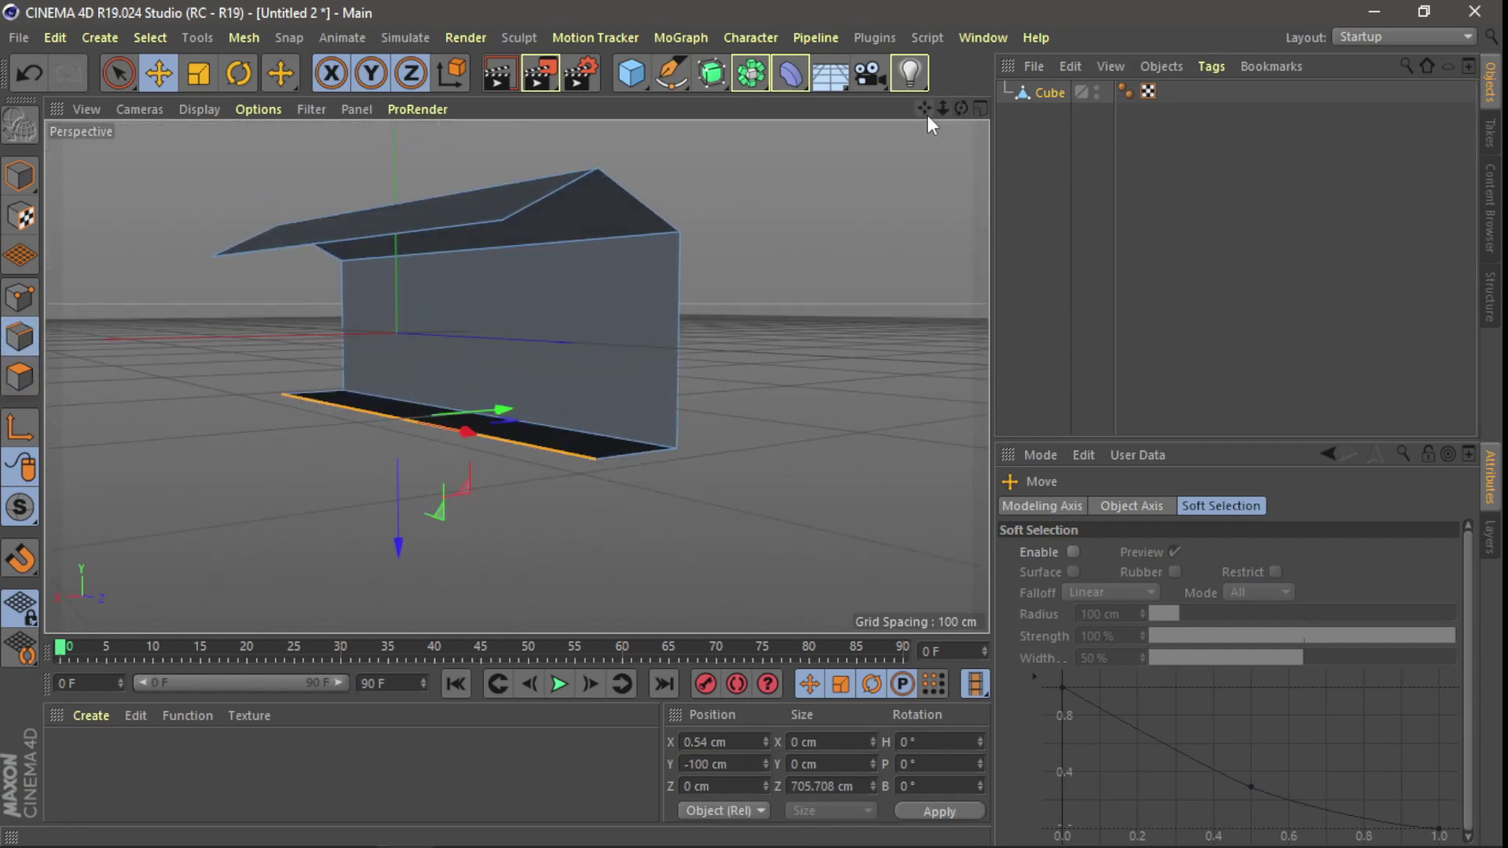
{"action": "left_click_drag", "start_coordinate": [924, 107], "coordinate": [772, 143]}
{"action": "scroll", "coordinate": [520, 419], "scroll_direction": "up", "scroll_amount": 3}
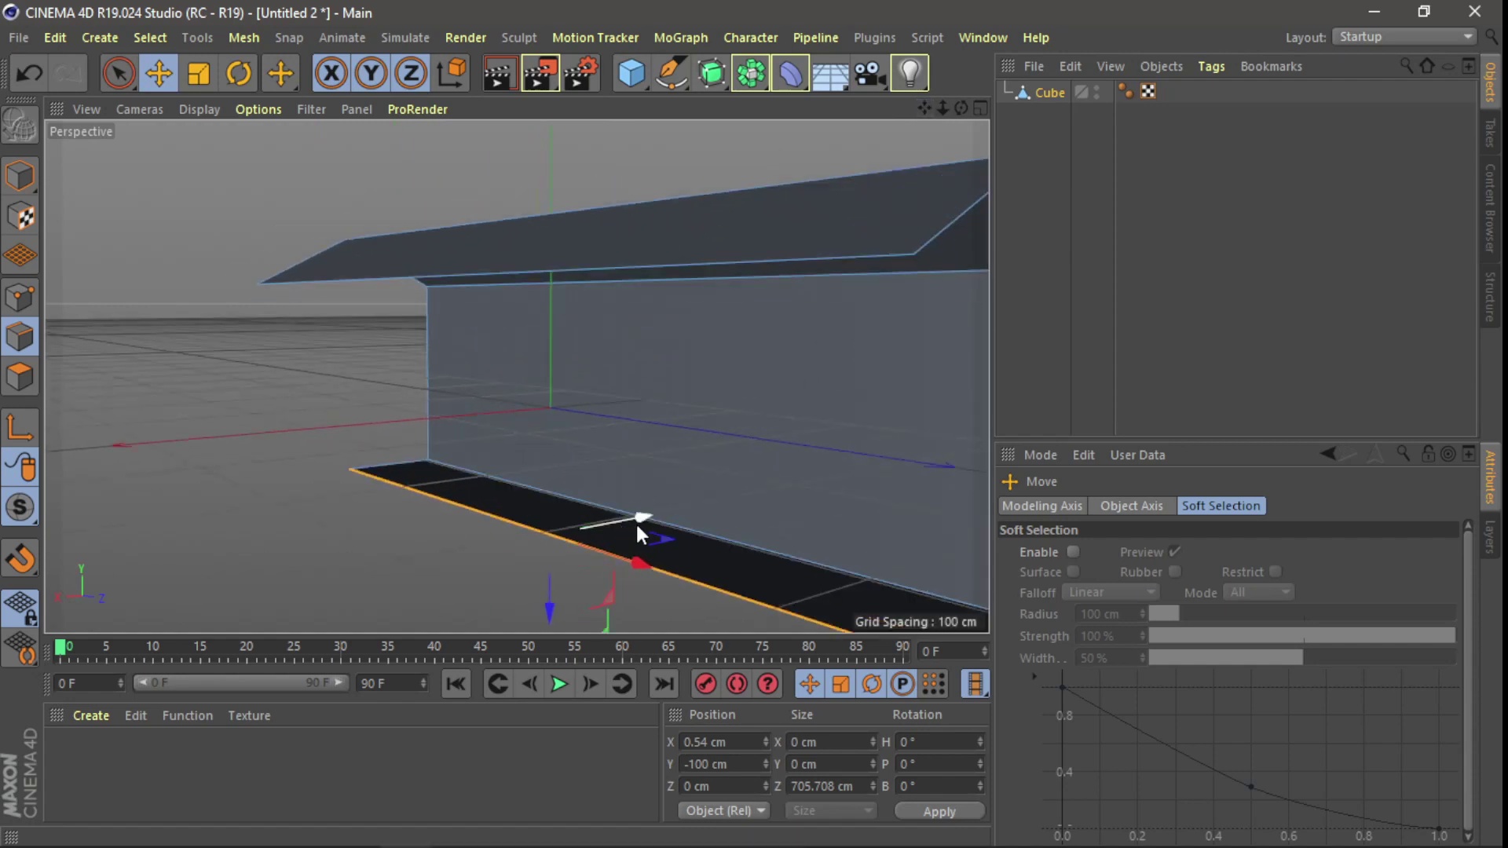
{"action": "left_click_drag", "start_coordinate": [649, 512], "coordinate": [545, 553]}
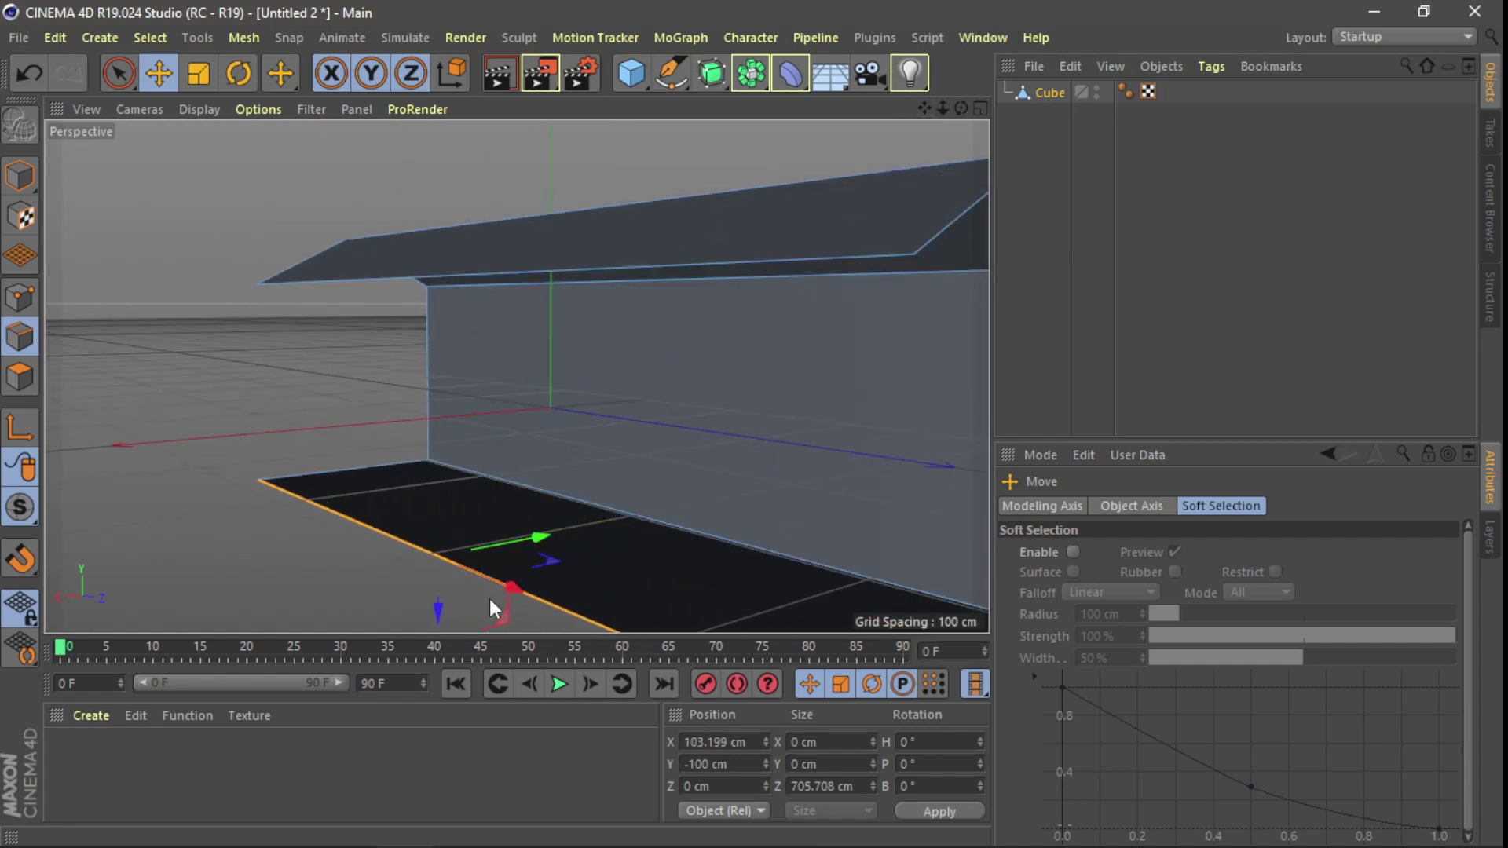
{"action": "left_click_drag", "start_coordinate": [918, 106], "coordinate": [809, 235]}
{"action": "mouse_move", "coordinate": [374, 541]}
{"action": "left_mouse_down"}
{"action": "mouse_move", "coordinate": [363, 613]}
{"action": "mouse_move", "coordinate": [394, 579]}
{"action": "left_mouse_up"}
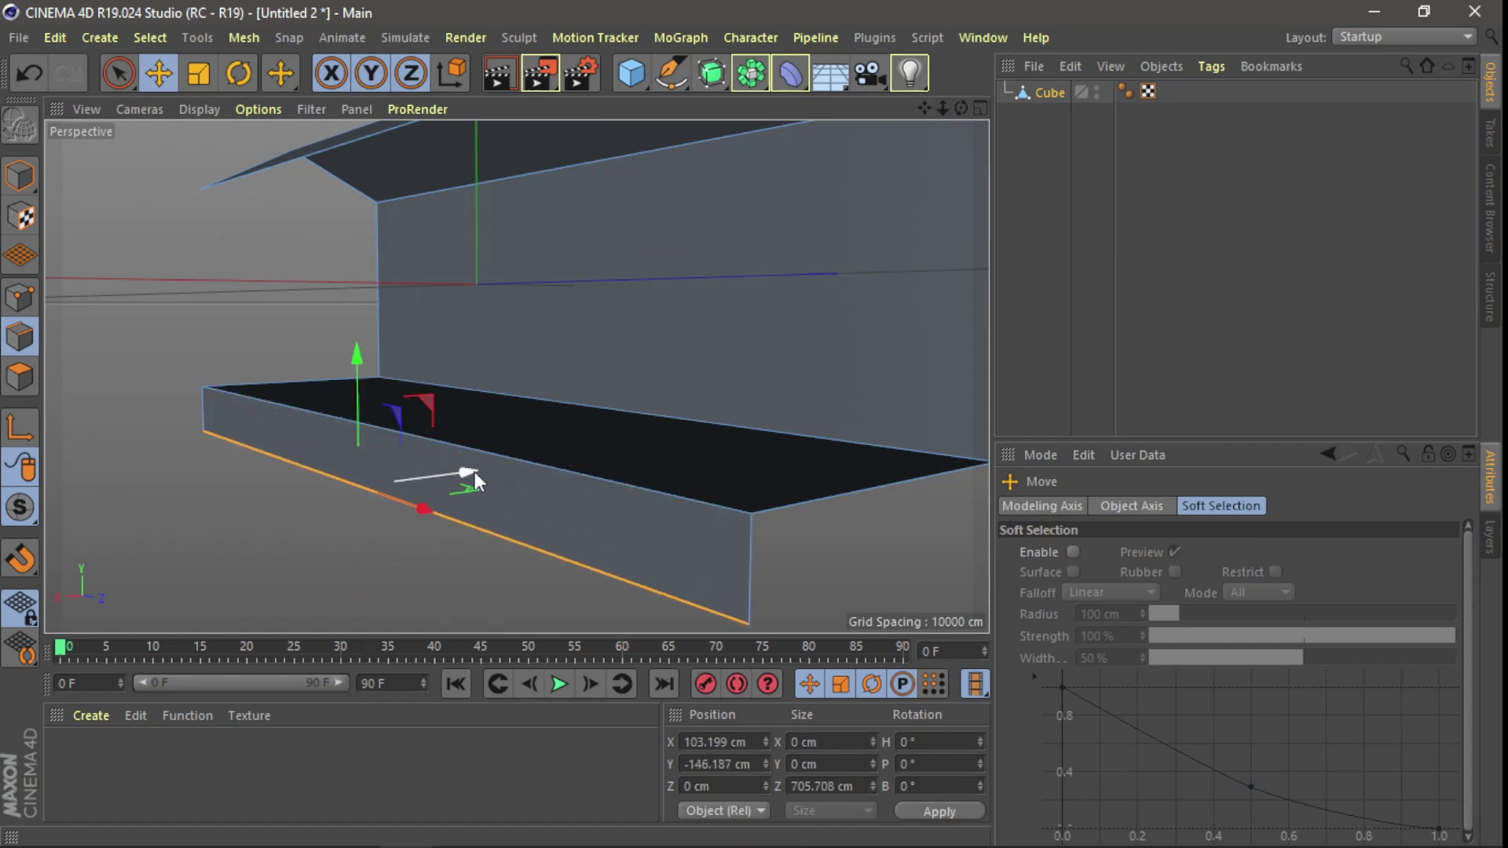
{"action": "mouse_move", "coordinate": [472, 474]}
{"action": "left_mouse_down"}
{"action": "mouse_move", "coordinate": [320, 522]}
{"action": "mouse_move", "coordinate": [63, 546]}
{"action": "left_mouse_up"}
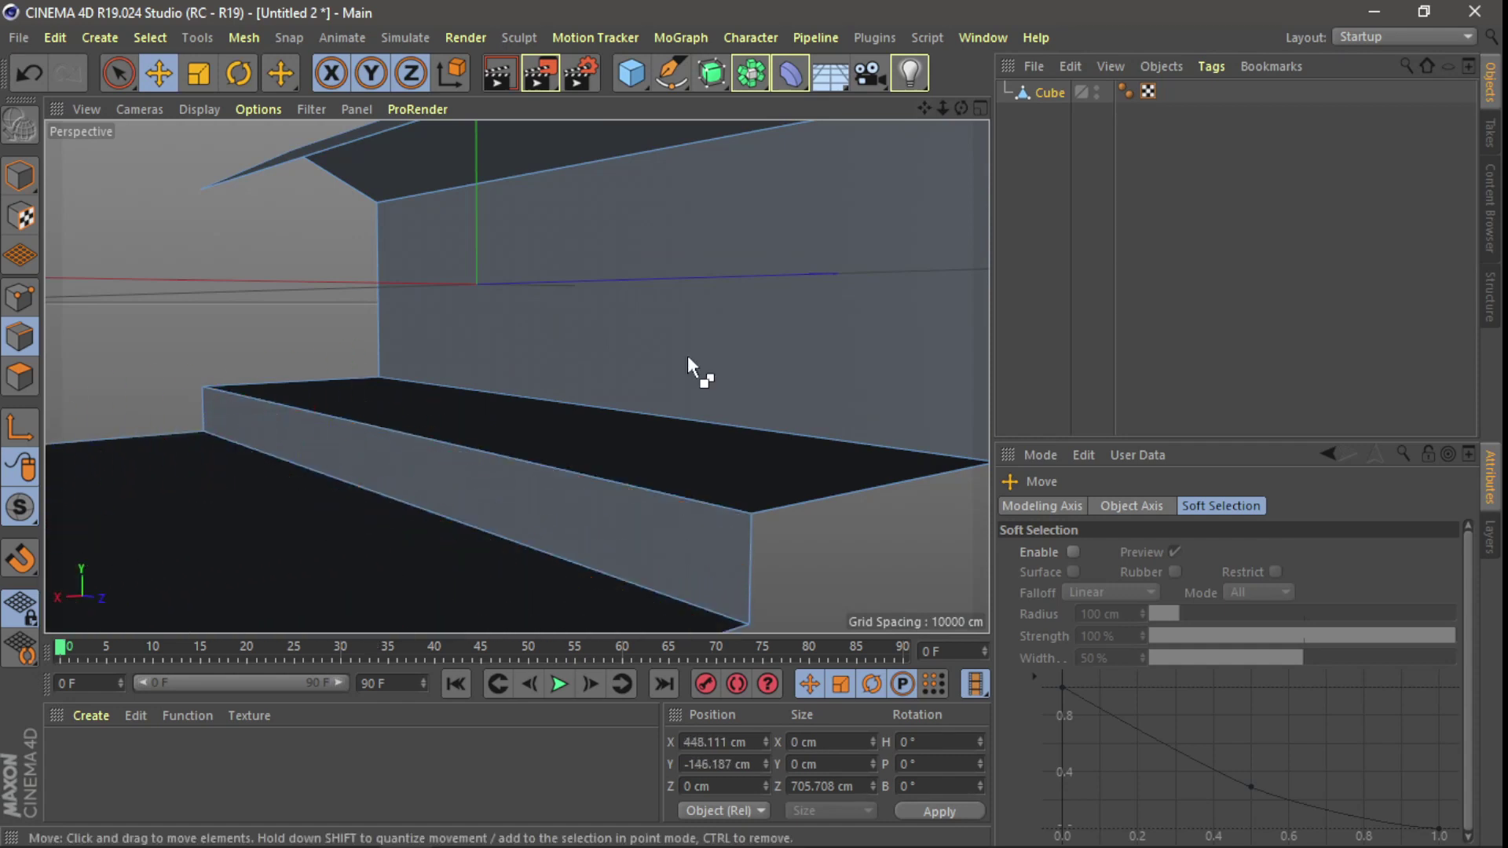
{"action": "left_click_drag", "start_coordinate": [960, 115], "coordinate": [927, 125]}
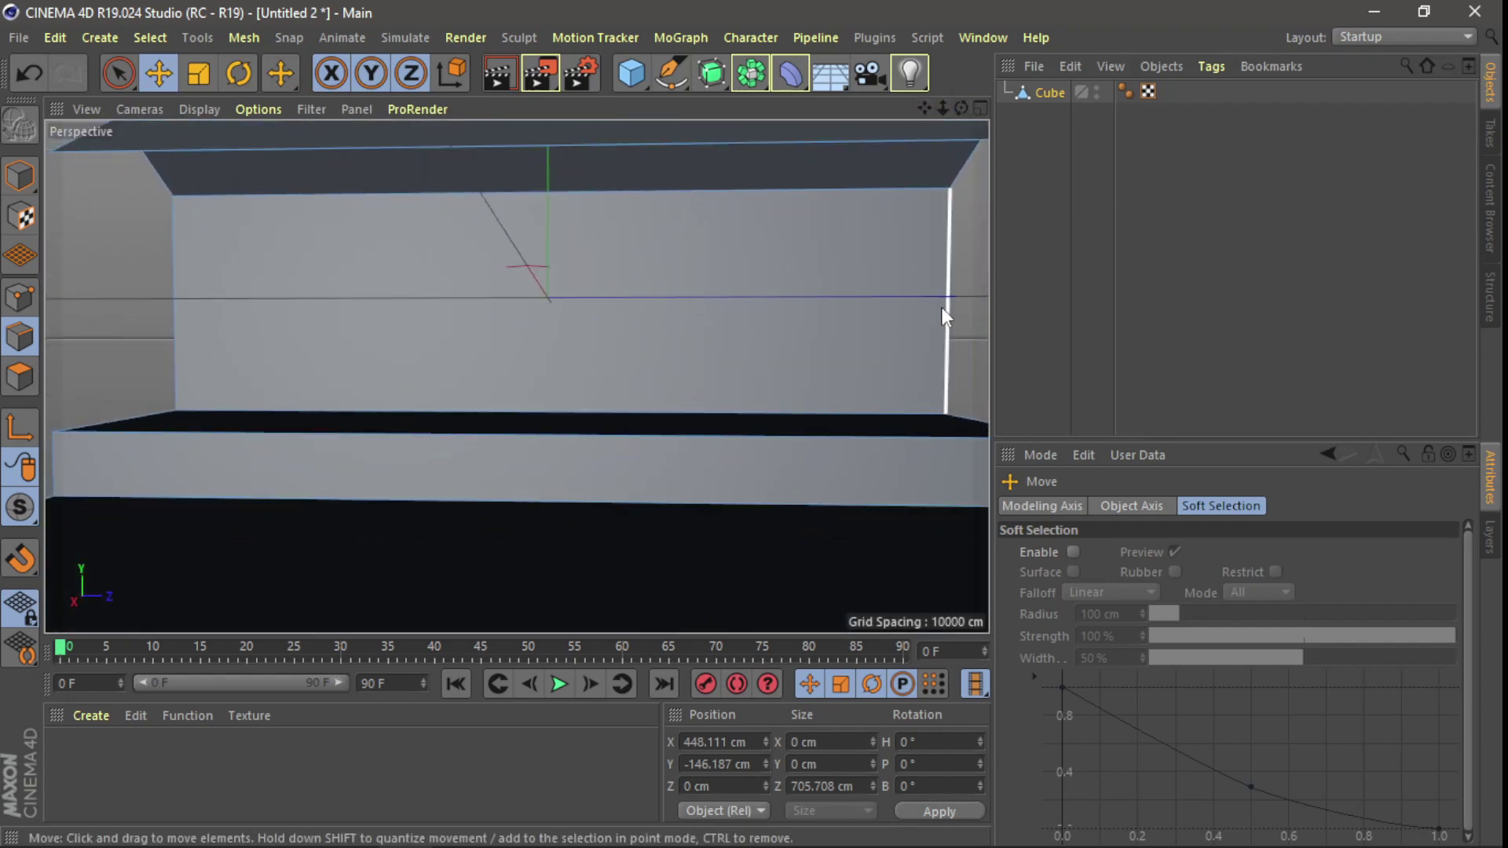
{"action": "left_click_drag", "start_coordinate": [942, 108], "coordinate": [1063, 320]}
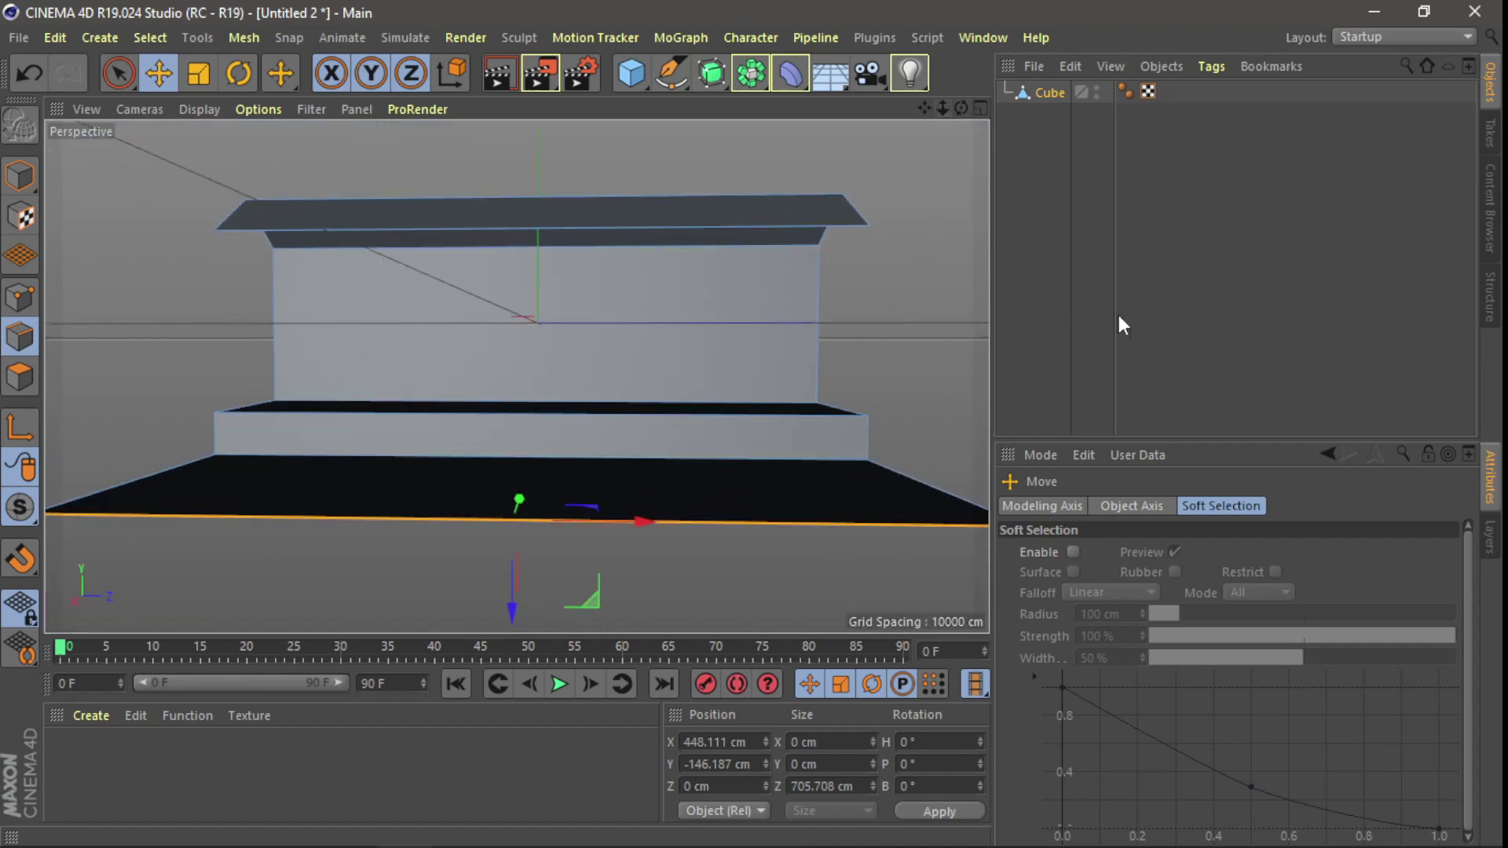
- Scale both side edge loops outward along Z, stretching the house to about 933 cm
{"action": "double_click", "coordinate": [894, 470]}
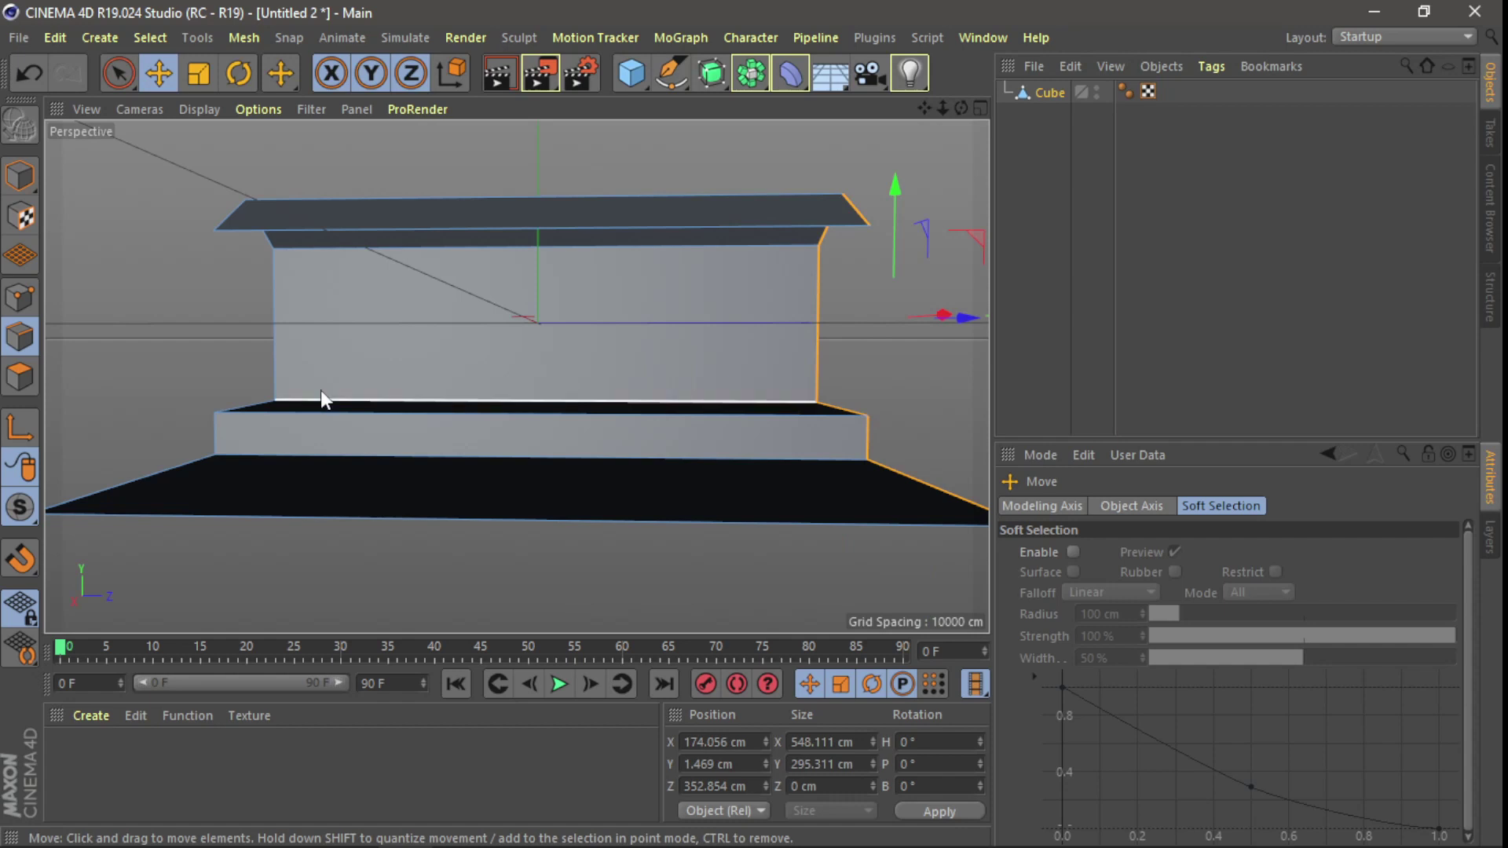
{"action": "double_click", "coordinate": [210, 423], "text": "shift"}
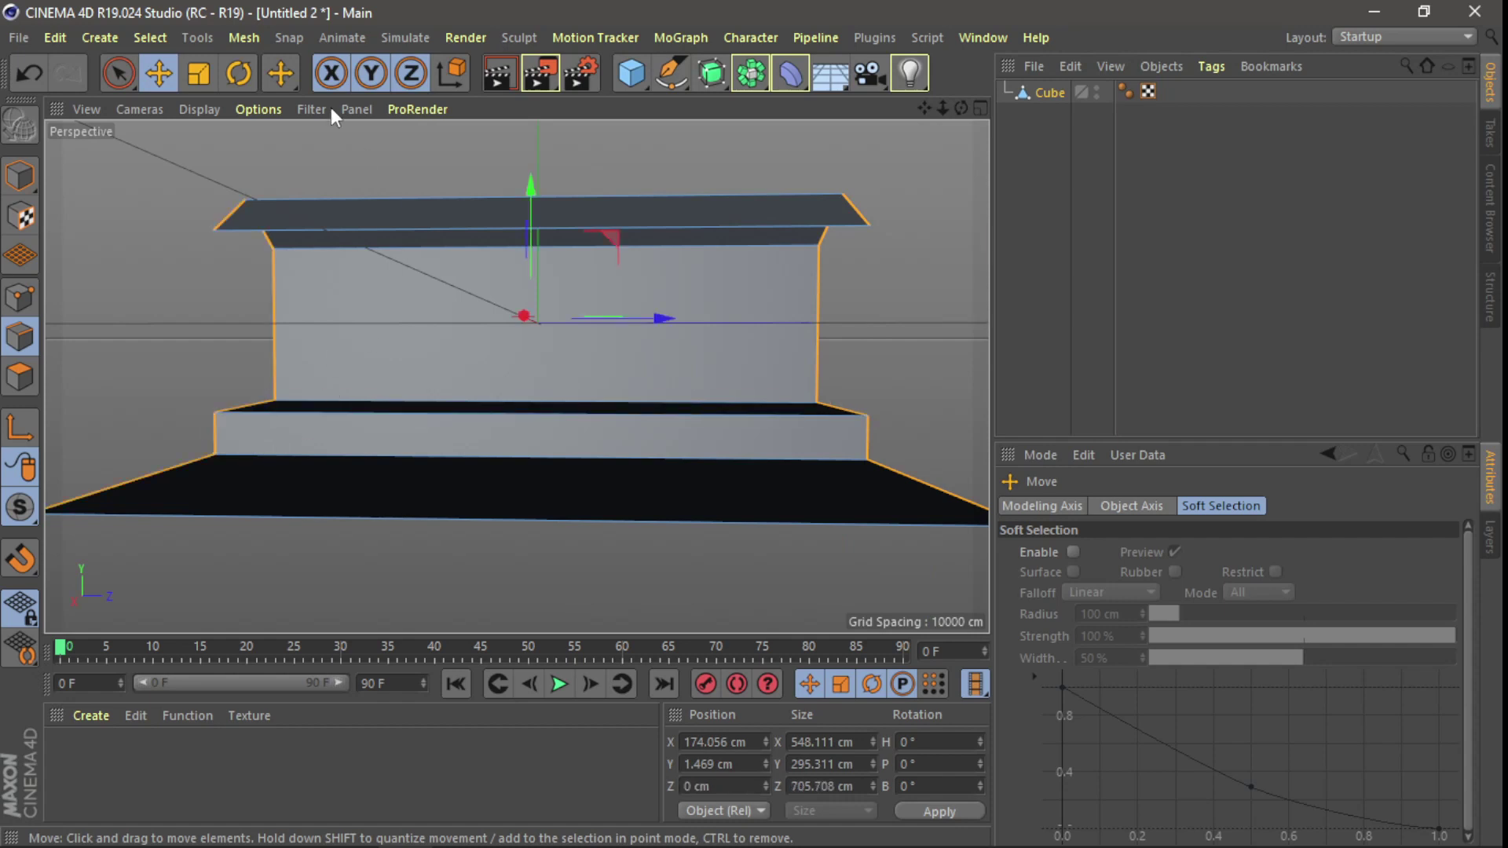
{"action": "left_click", "coordinate": [199, 73]}
{"action": "left_click_drag", "start_coordinate": [667, 319], "coordinate": [706, 319]}
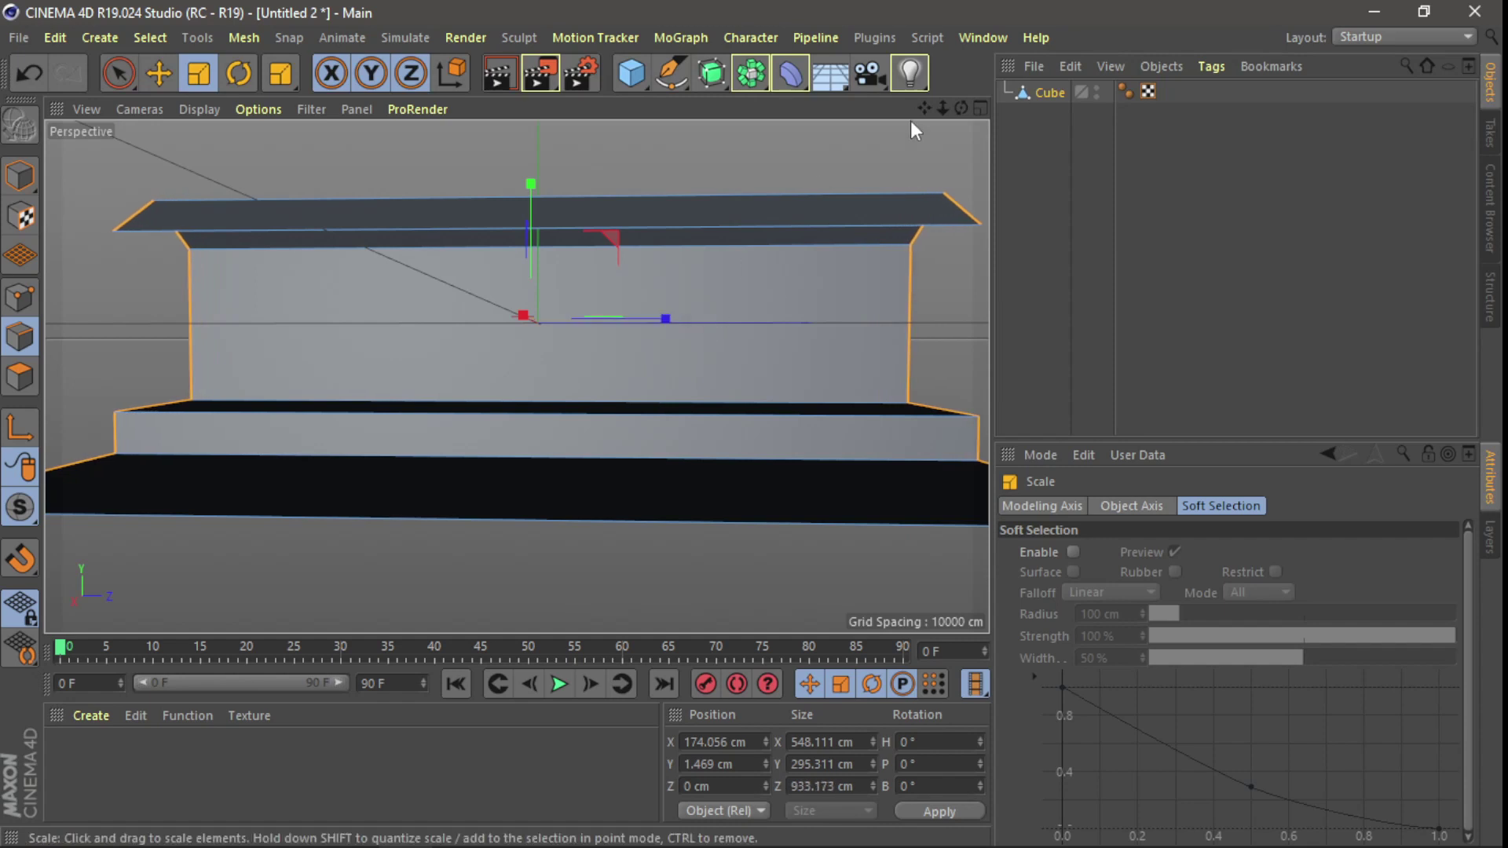
{"action": "mouse_move", "coordinate": [942, 107]}
{"action": "left_mouse_down"}
{"action": "mouse_move", "coordinate": [982, 108]}
{"action": "mouse_move", "coordinate": [917, 121]}
{"action": "mouse_move", "coordinate": [971, 112]}
{"action": "left_mouse_up"}
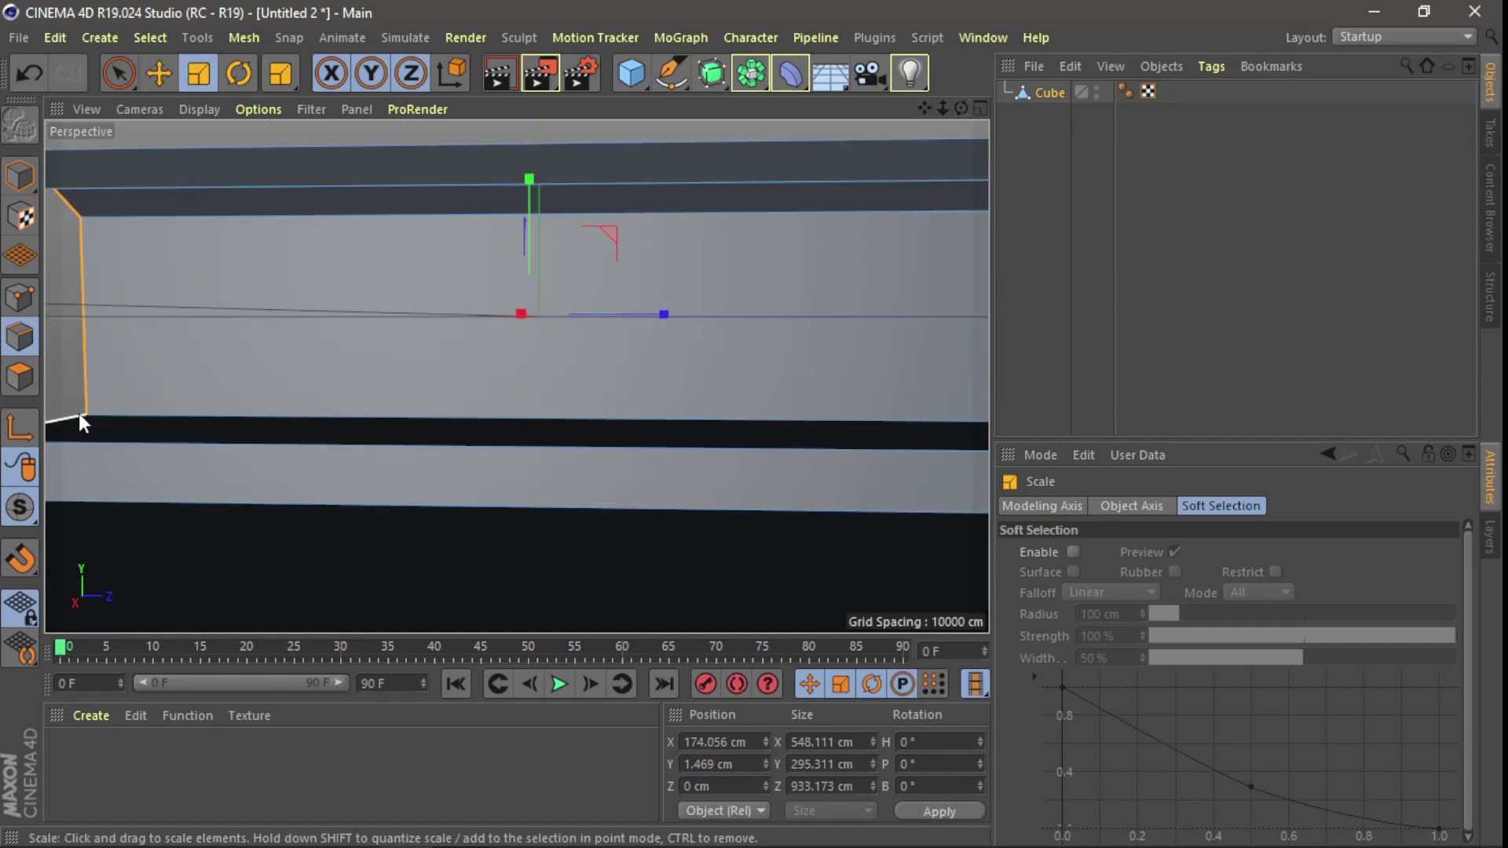
{"action": "left_click", "coordinate": [20, 378]}
- Select the roof's top polygon strip and create a new material, Mat
{"action": "left_click", "coordinate": [285, 176]}
{"action": "double_click", "coordinate": [75, 779]}
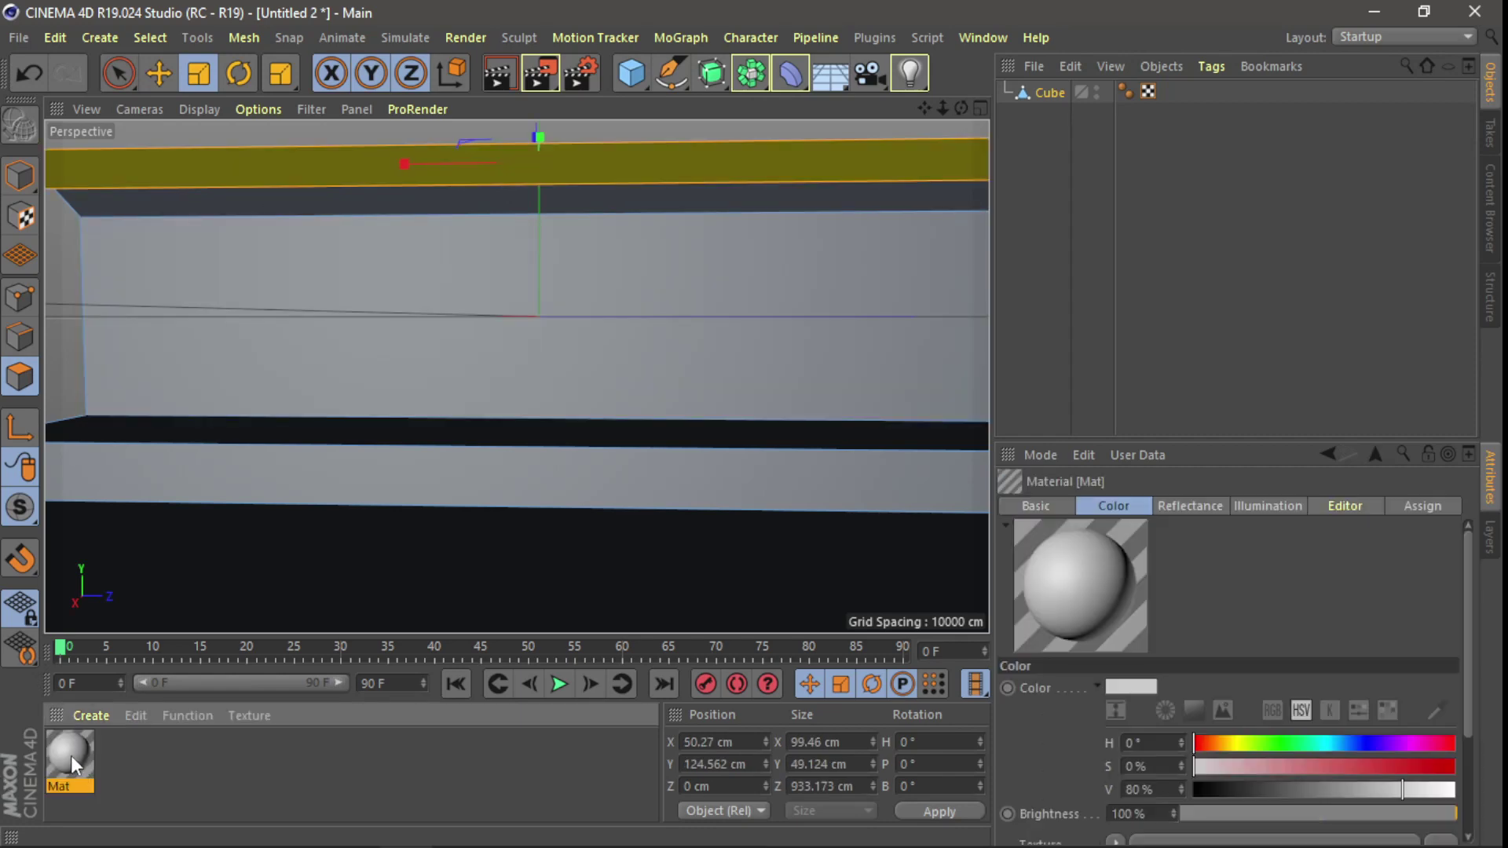
{"action": "left_click_drag", "start_coordinate": [71, 758], "coordinate": [727, 442]}
{"action": "double_click", "coordinate": [1080, 585]}
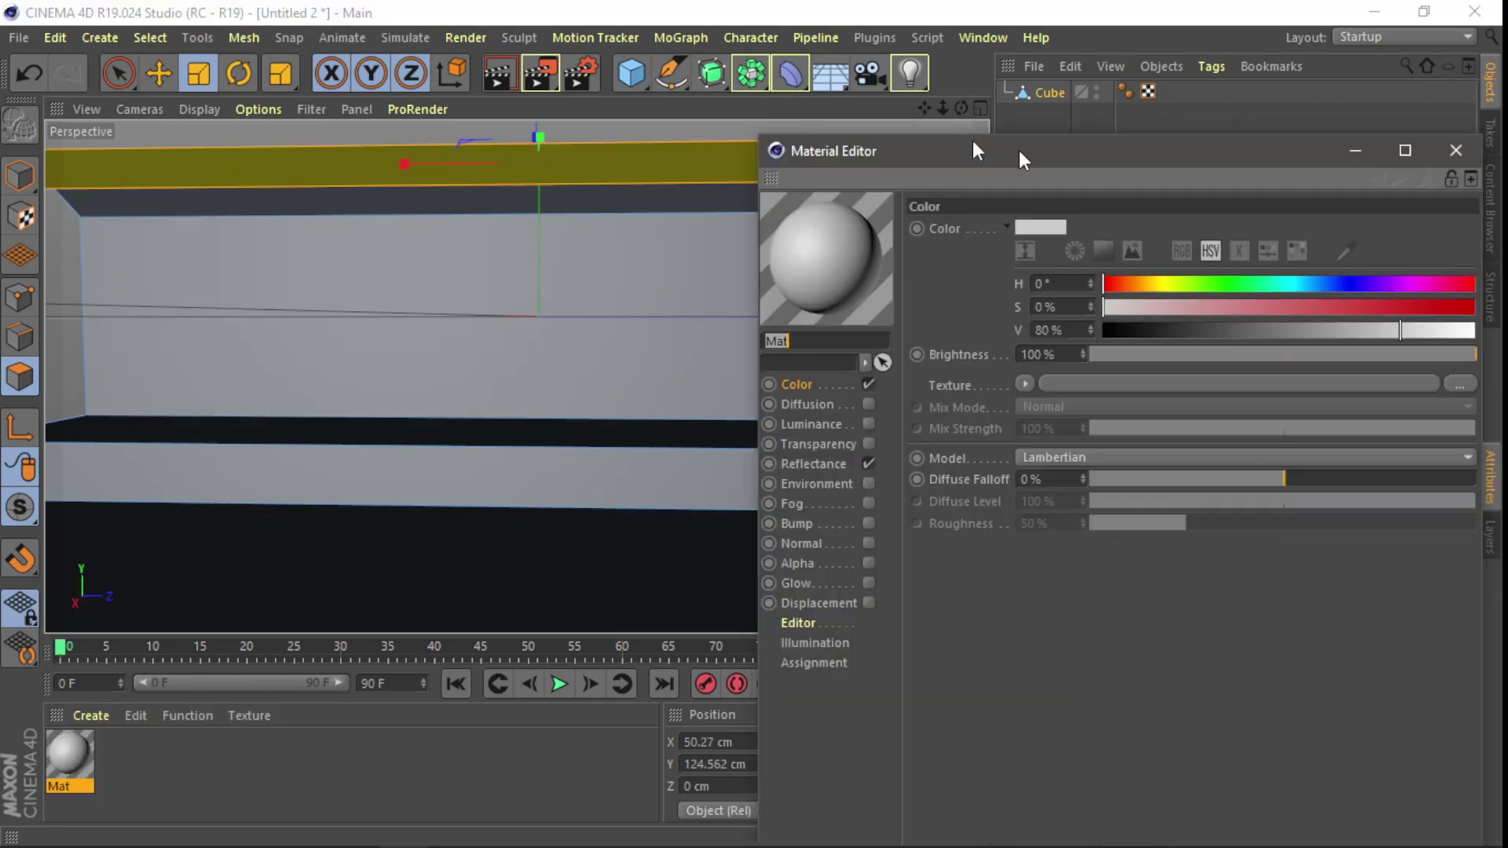
{"action": "left_click_drag", "start_coordinate": [979, 149], "coordinate": [722, 4]}
{"action": "mouse_move", "coordinate": [995, 6]}
{"action": "left_mouse_down"}
{"action": "mouse_move", "coordinate": [842, 77]}
{"action": "mouse_move", "coordinate": [1109, 72]}
{"action": "left_mouse_up"}
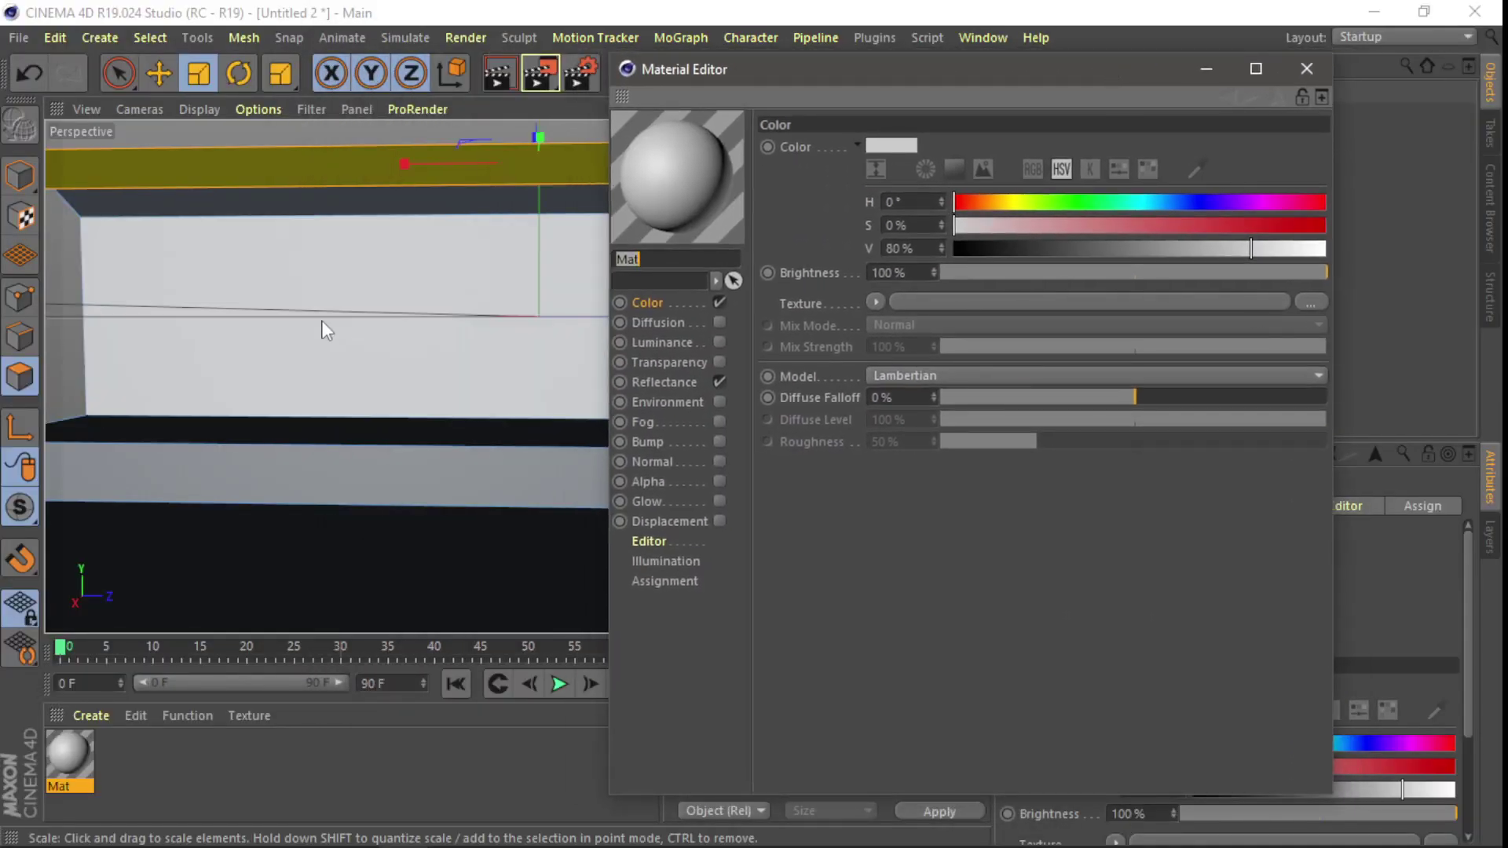
- Load tiile.jpg as Mat's colour texture without copying it into the project
{"action": "left_click", "coordinate": [1317, 304]}
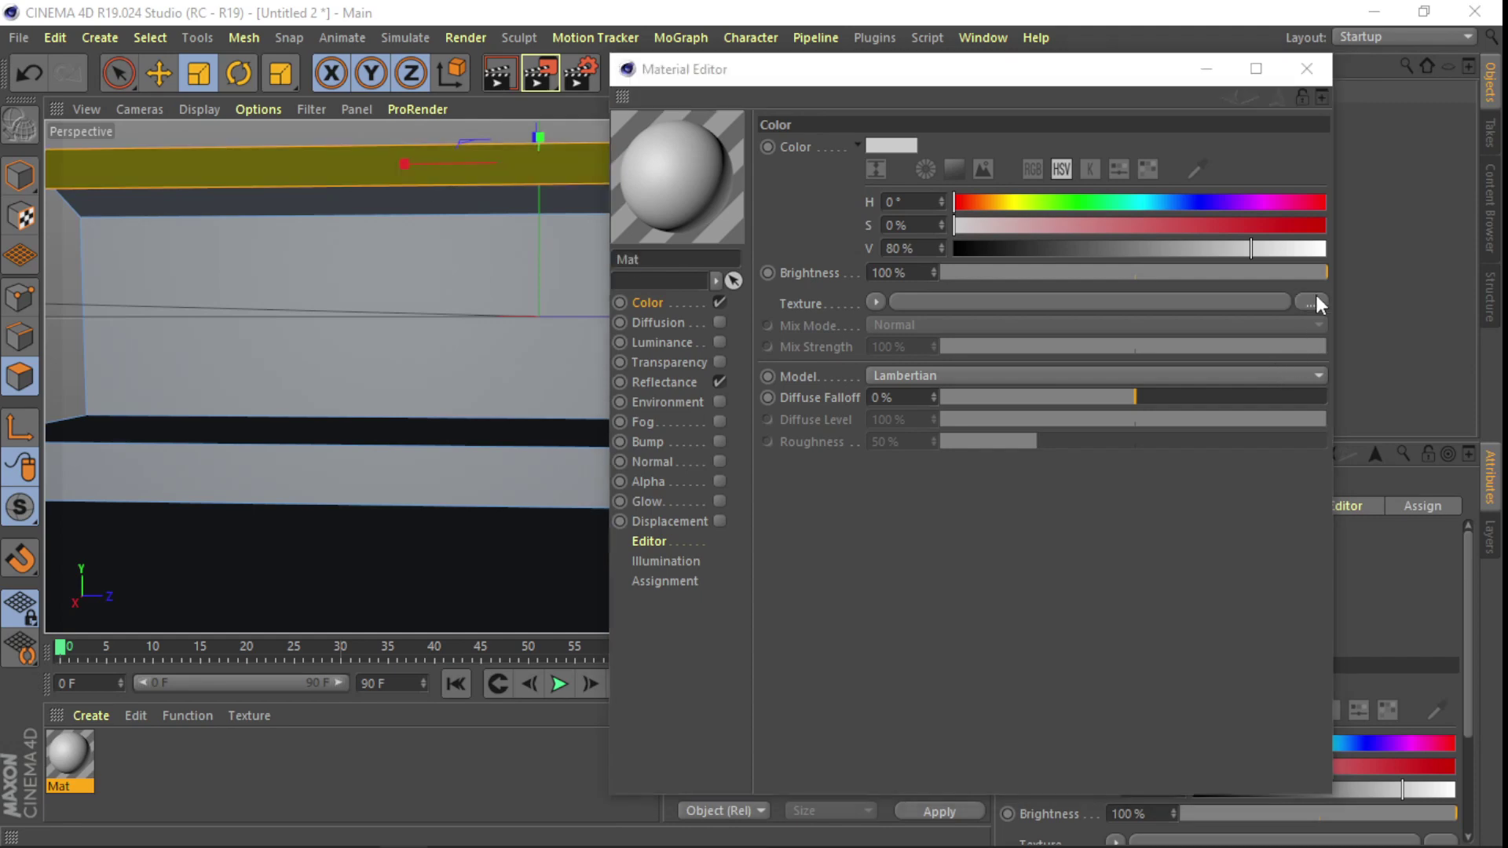
{"action": "scroll", "coordinate": [1249, 343], "scroll_direction": "down", "scroll_amount": 2}
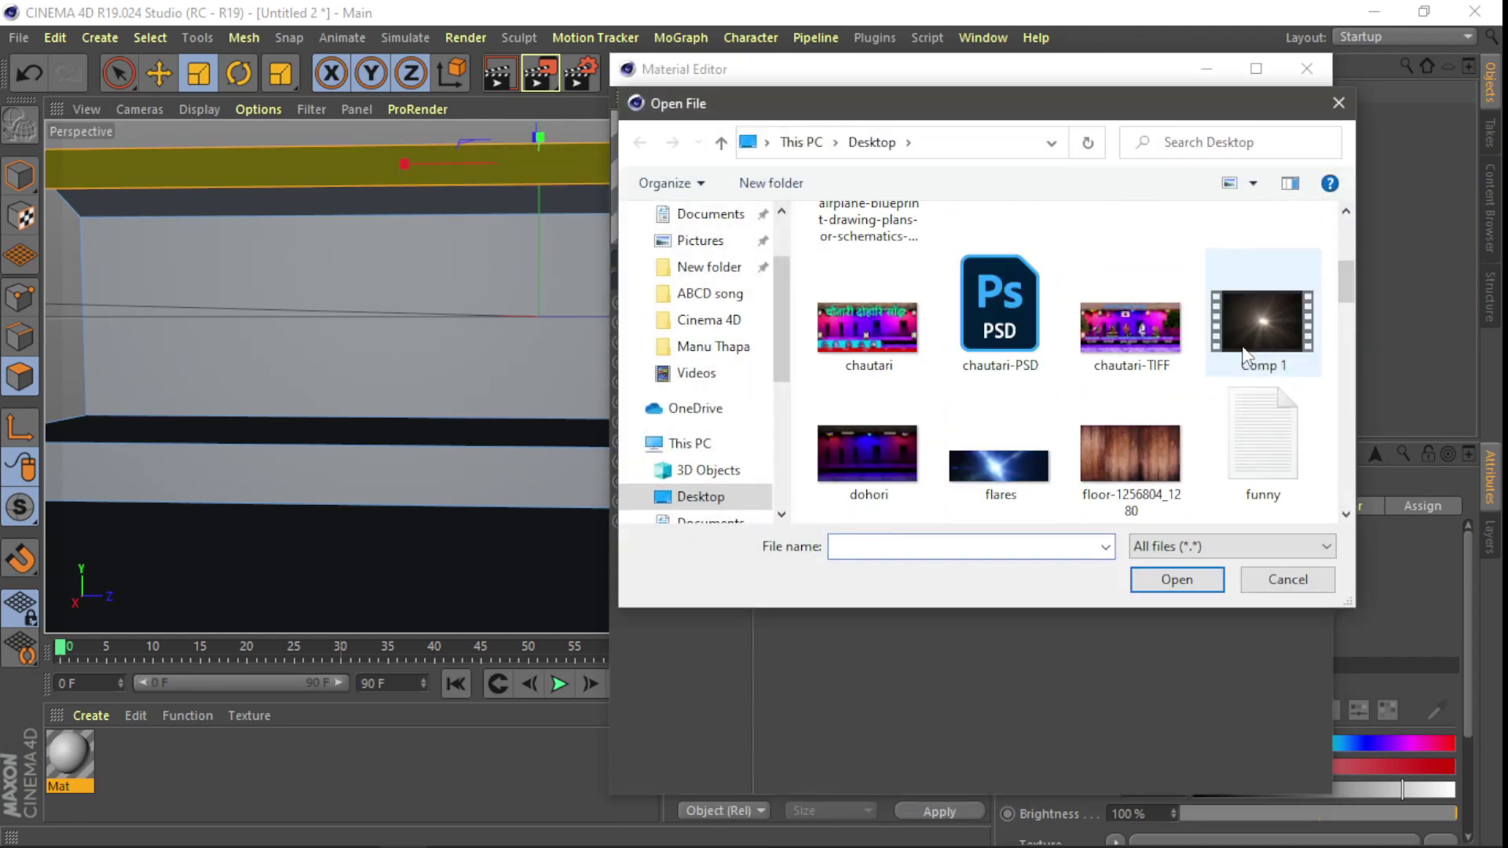
{"action": "scroll", "coordinate": [1247, 370], "scroll_direction": "down", "scroll_amount": 3}
{"action": "scroll", "coordinate": [1245, 379], "scroll_direction": "down", "scroll_amount": 2}
{"action": "scroll", "coordinate": [1245, 380], "scroll_direction": "down", "scroll_amount": 2}
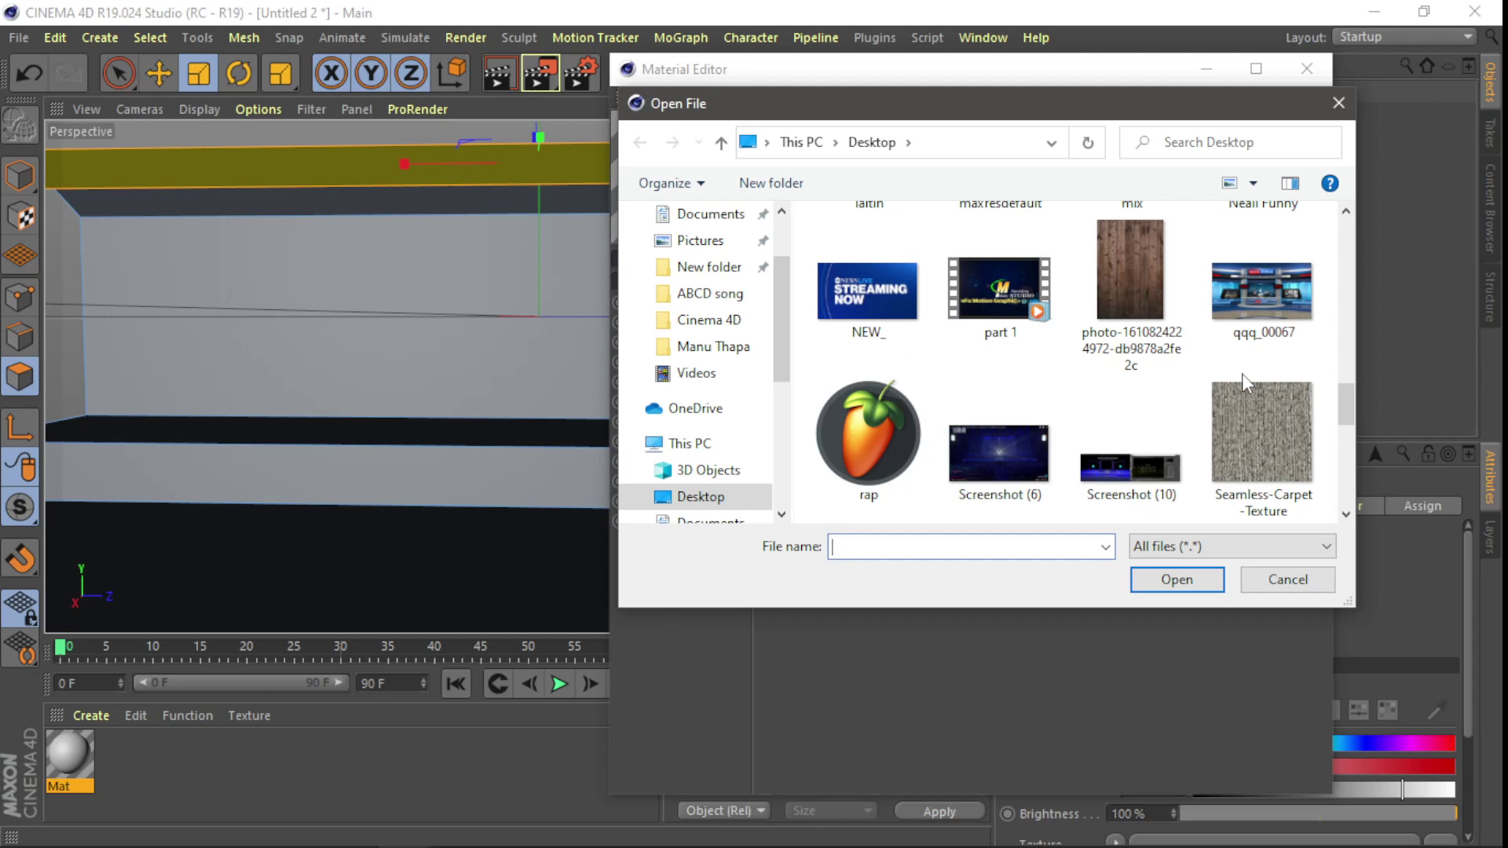
{"action": "scroll", "coordinate": [1245, 383], "scroll_direction": "down", "scroll_amount": 2}
{"action": "double_click", "coordinate": [1282, 334]}
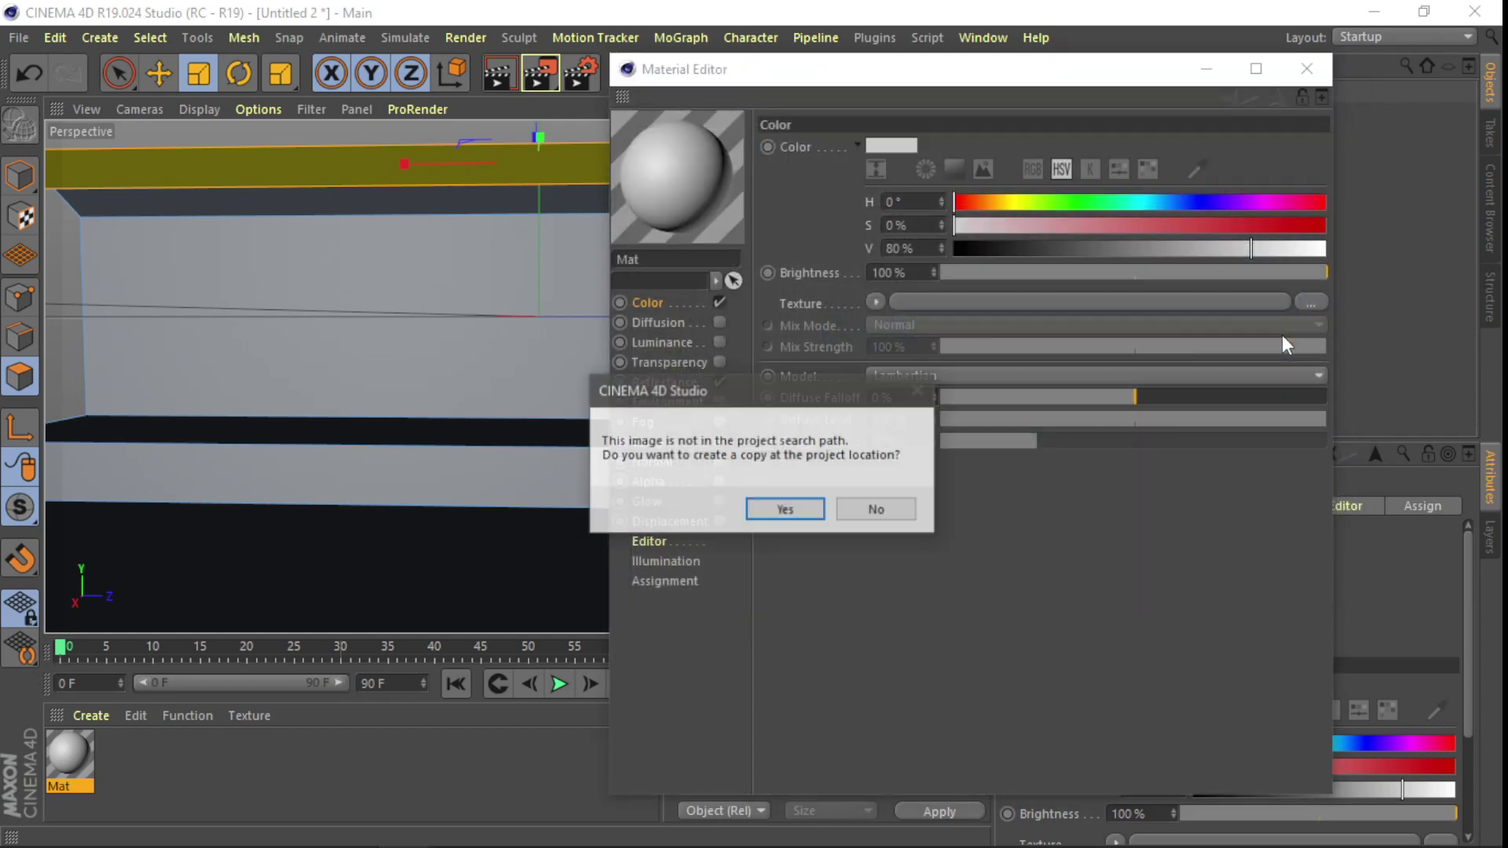
{"action": "left_click", "coordinate": [852, 518]}
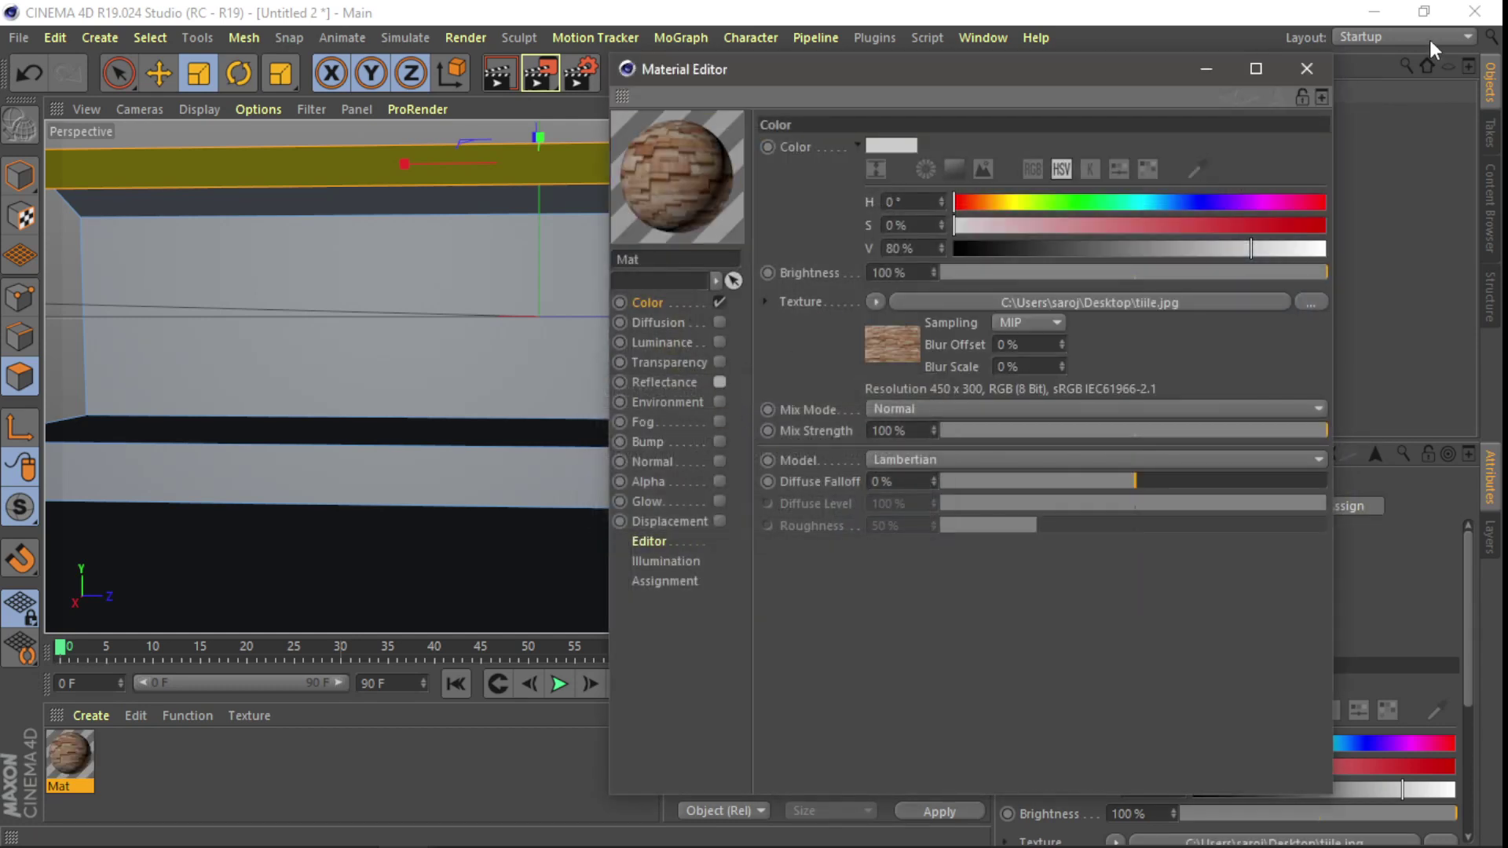
{"action": "left_click", "coordinate": [1321, 76]}
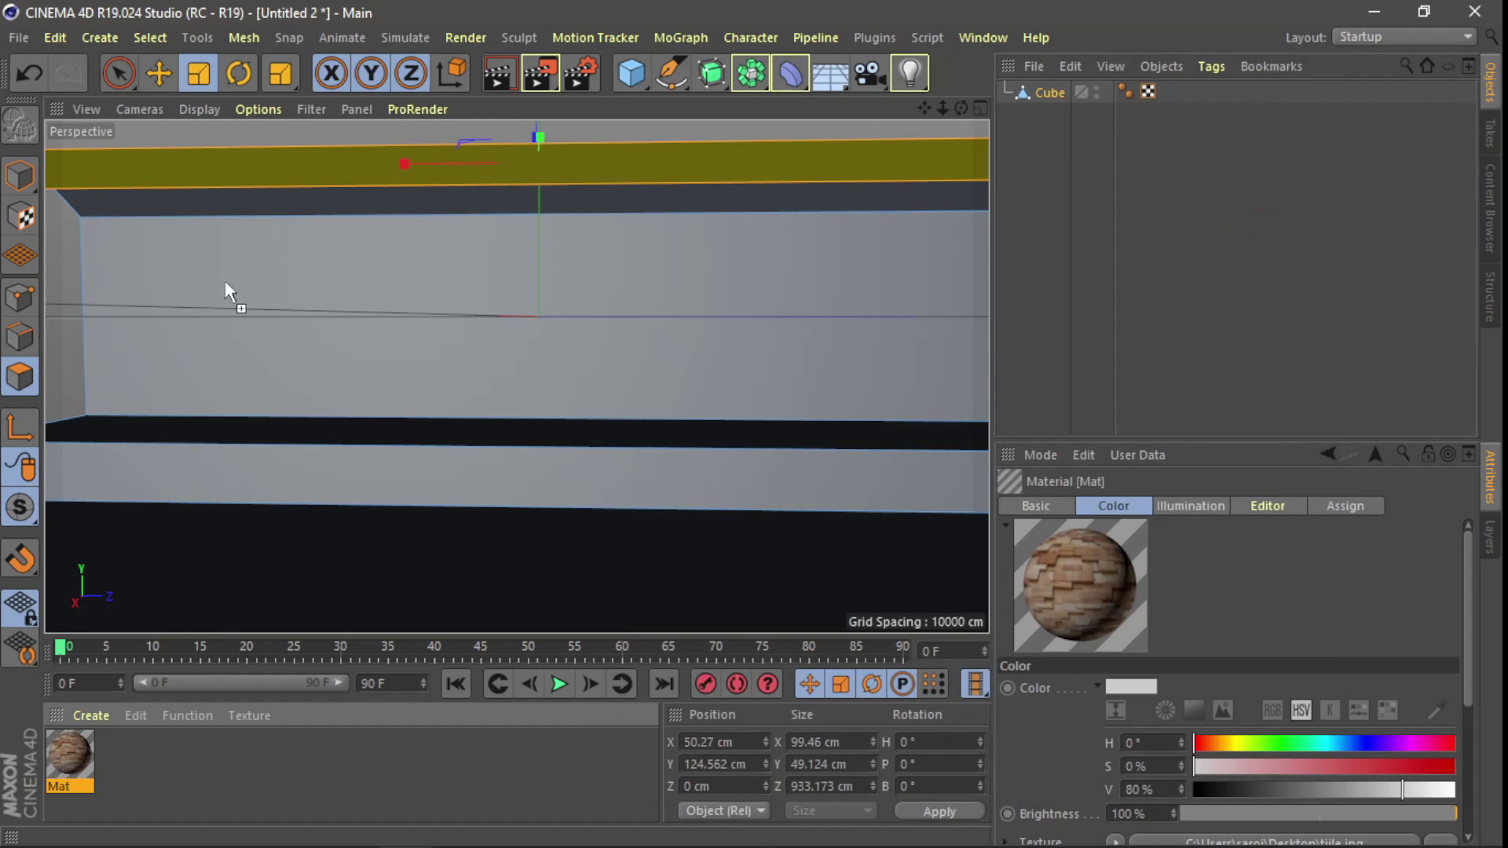
- Apply Mat to the roof strip with Cubic projection
{"action": "left_click_drag", "start_coordinate": [338, 169], "coordinate": [339, 171]}
{"action": "left_click", "coordinate": [1171, 597]}
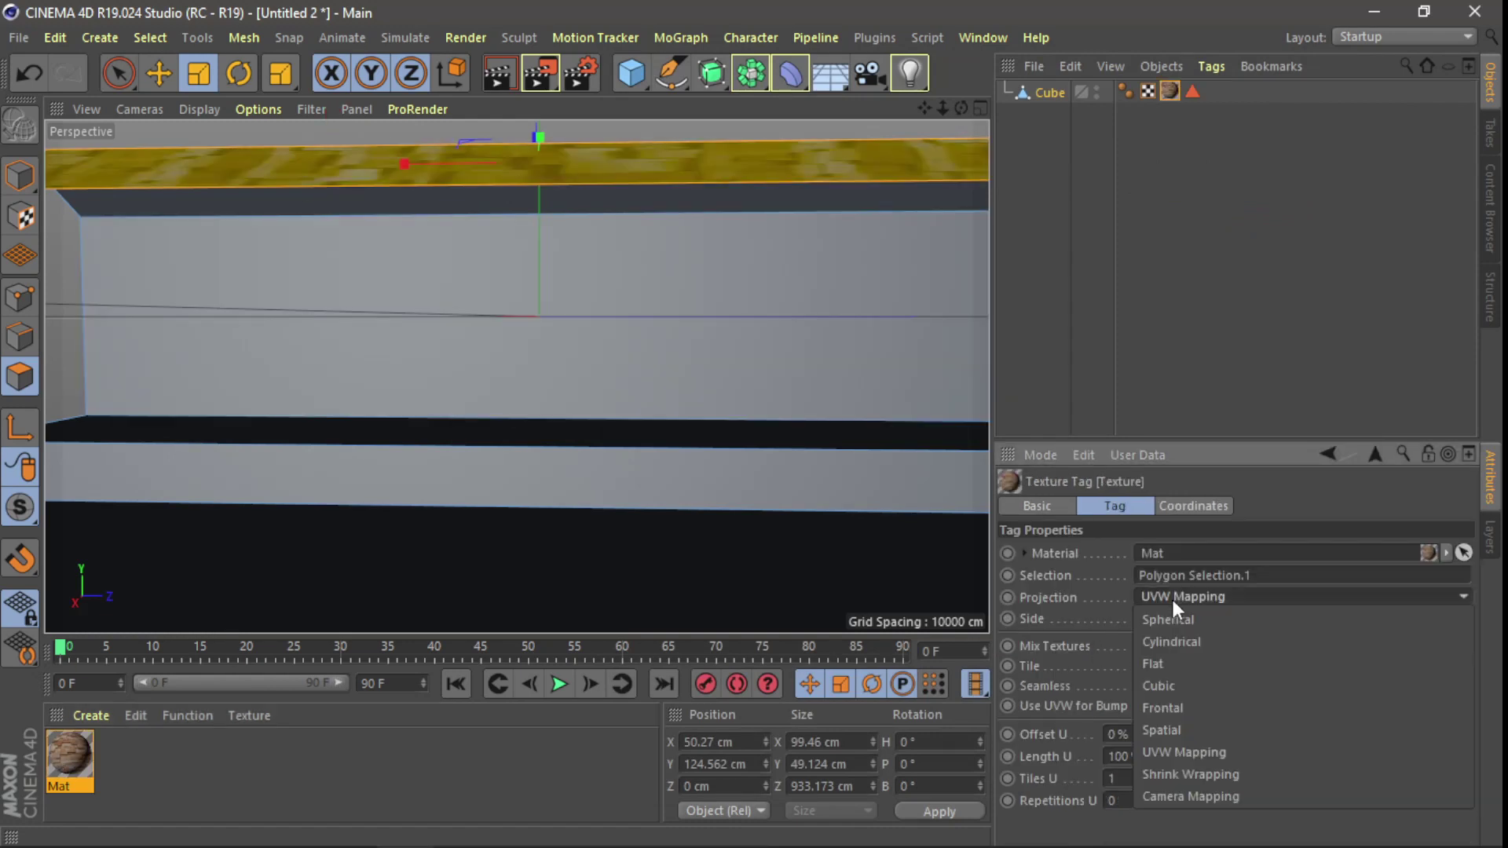
{"action": "left_click", "coordinate": [1177, 689]}
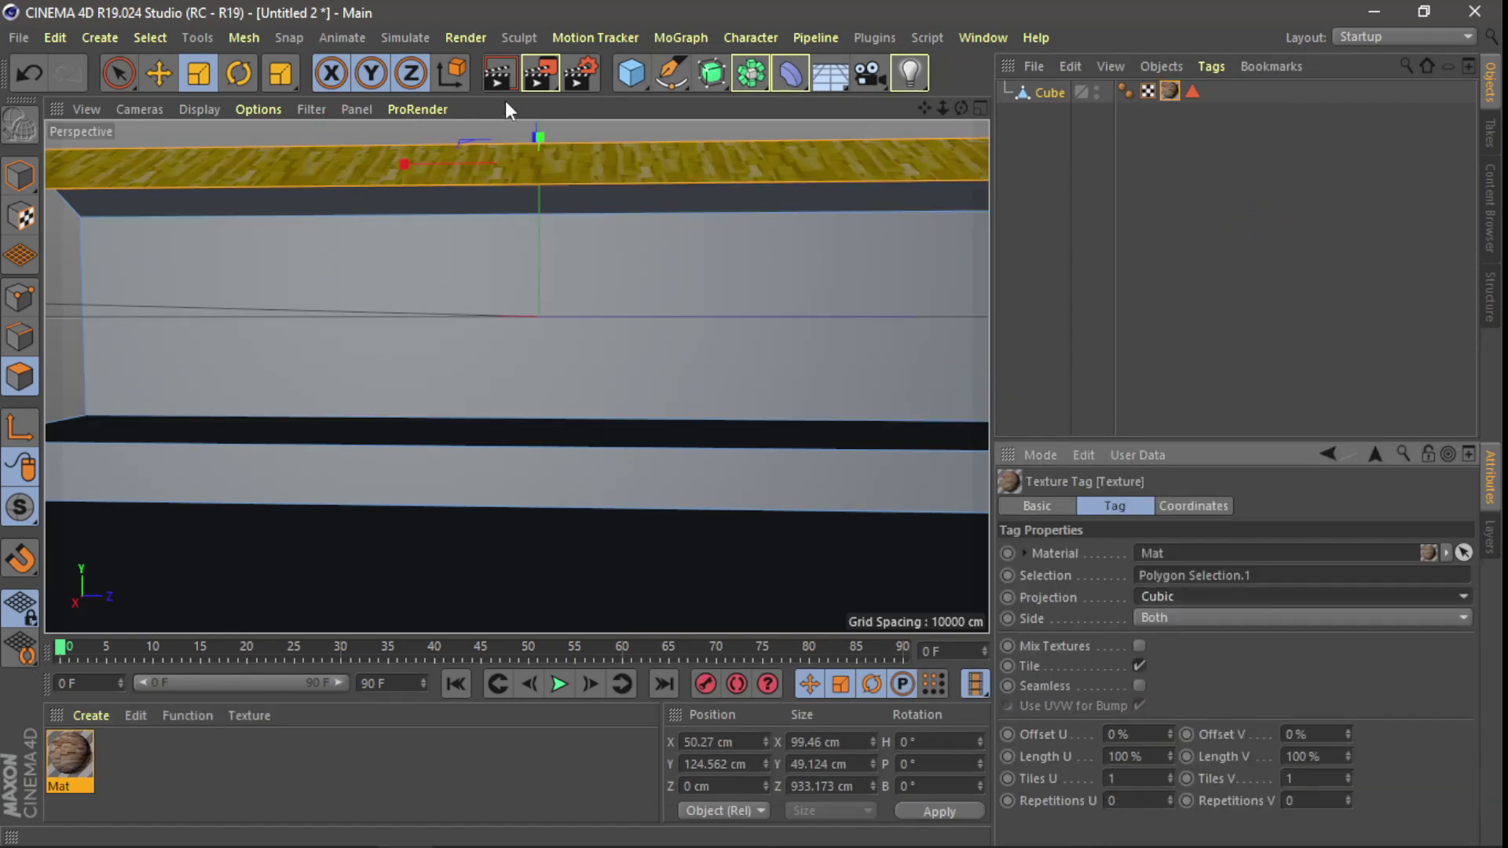
{"action": "left_click", "coordinate": [534, 291]}
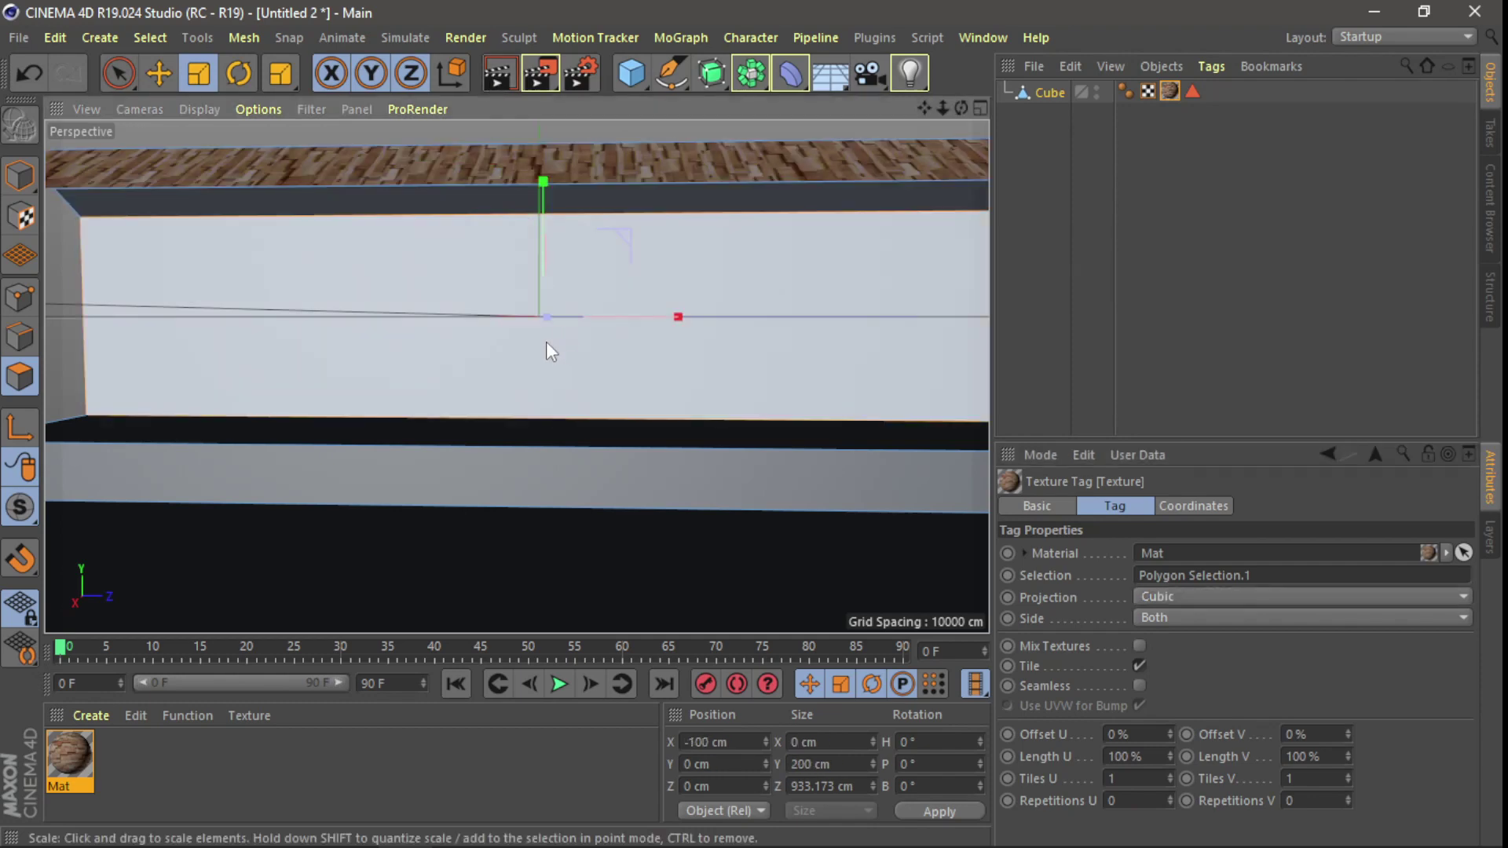
{"action": "right_click", "coordinate": [494, 395]}
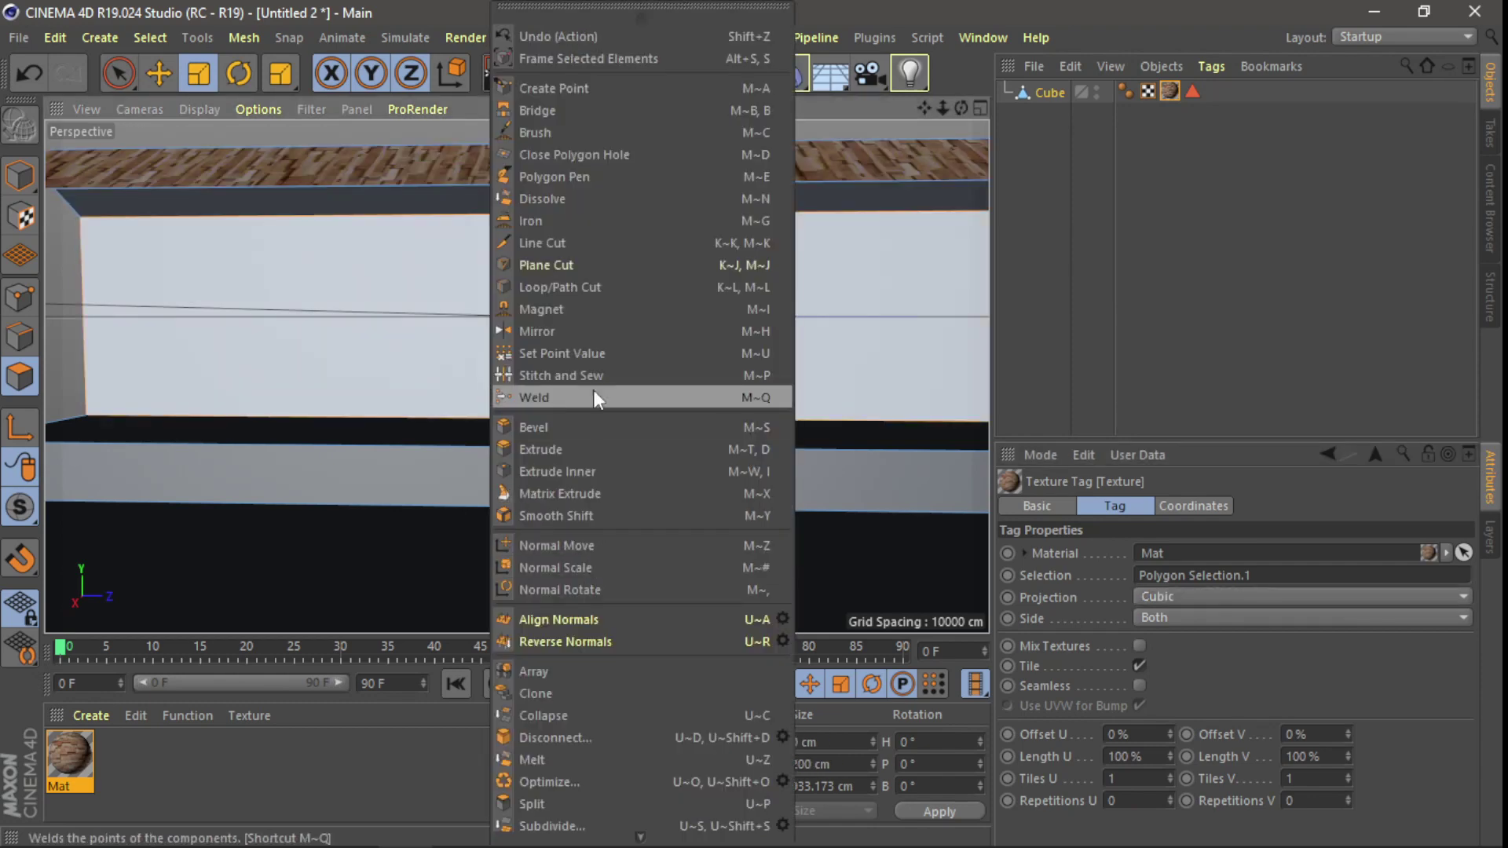
- Loop-cut the front wall in half vertically and select its left half
{"action": "left_click", "coordinate": [599, 289]}
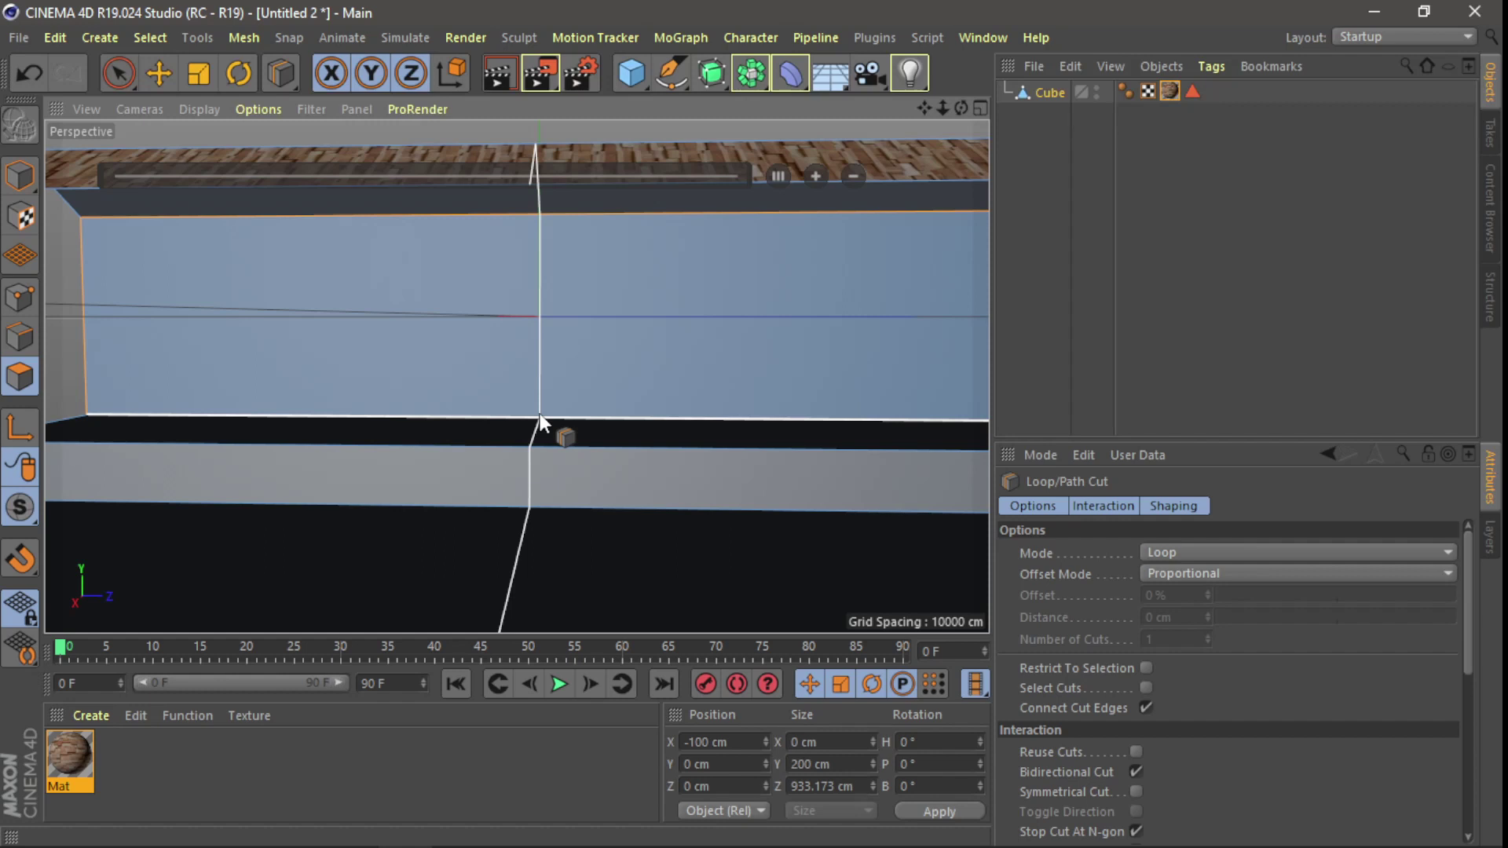
{"action": "left_click", "coordinate": [540, 415]}
{"action": "key", "text": "e"}
{"action": "left_click", "coordinate": [330, 341]}
- Apply Mat.1 with the house photo and no reflectance to the left half; add Mat.2
{"action": "double_click", "coordinate": [199, 777]}
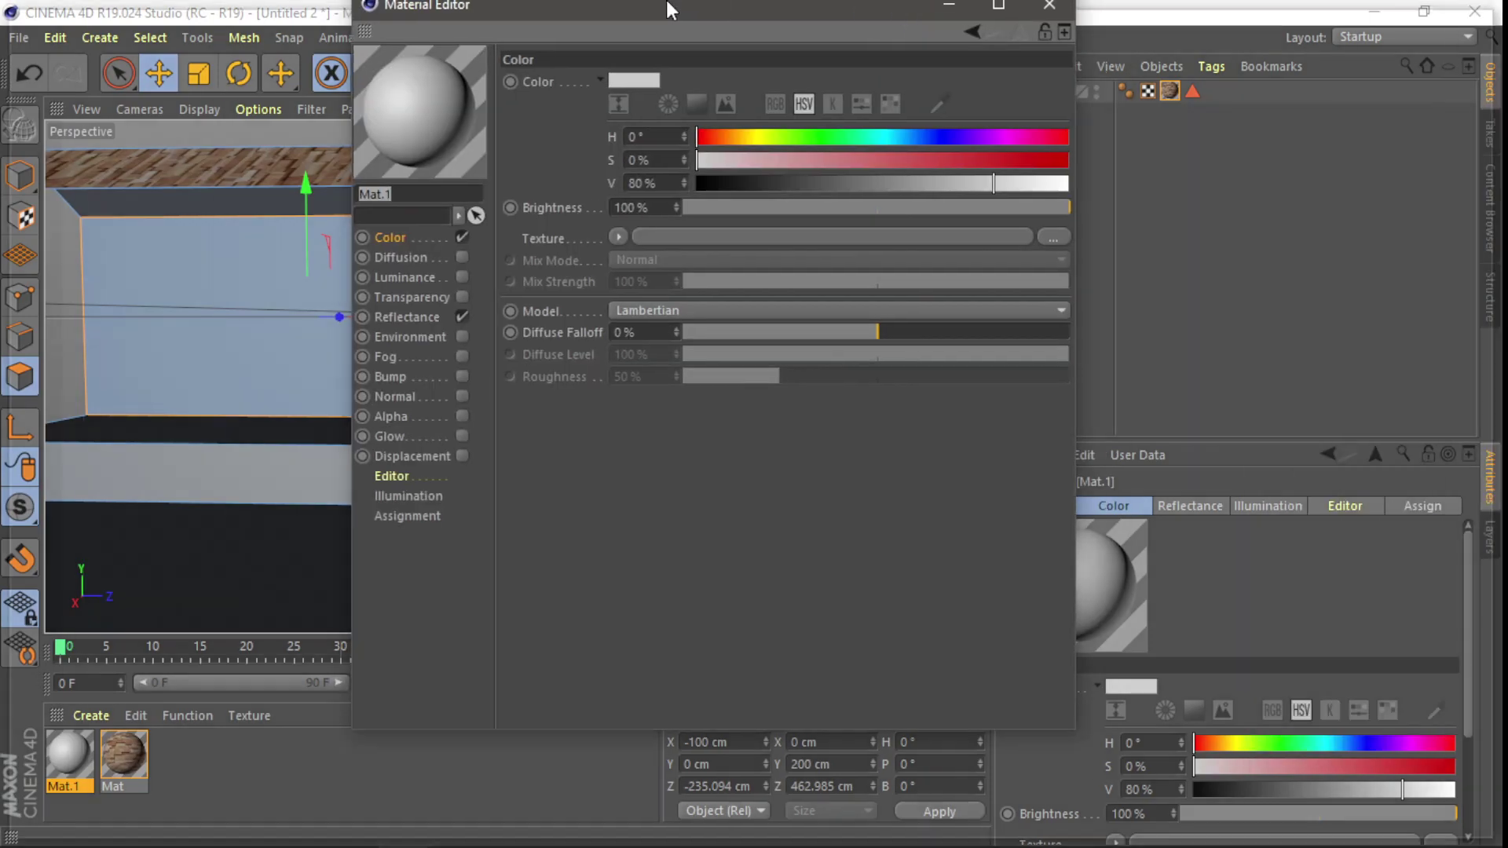
{"action": "double_click", "coordinate": [670, 7]}
{"action": "double_click", "coordinate": [706, 17]}
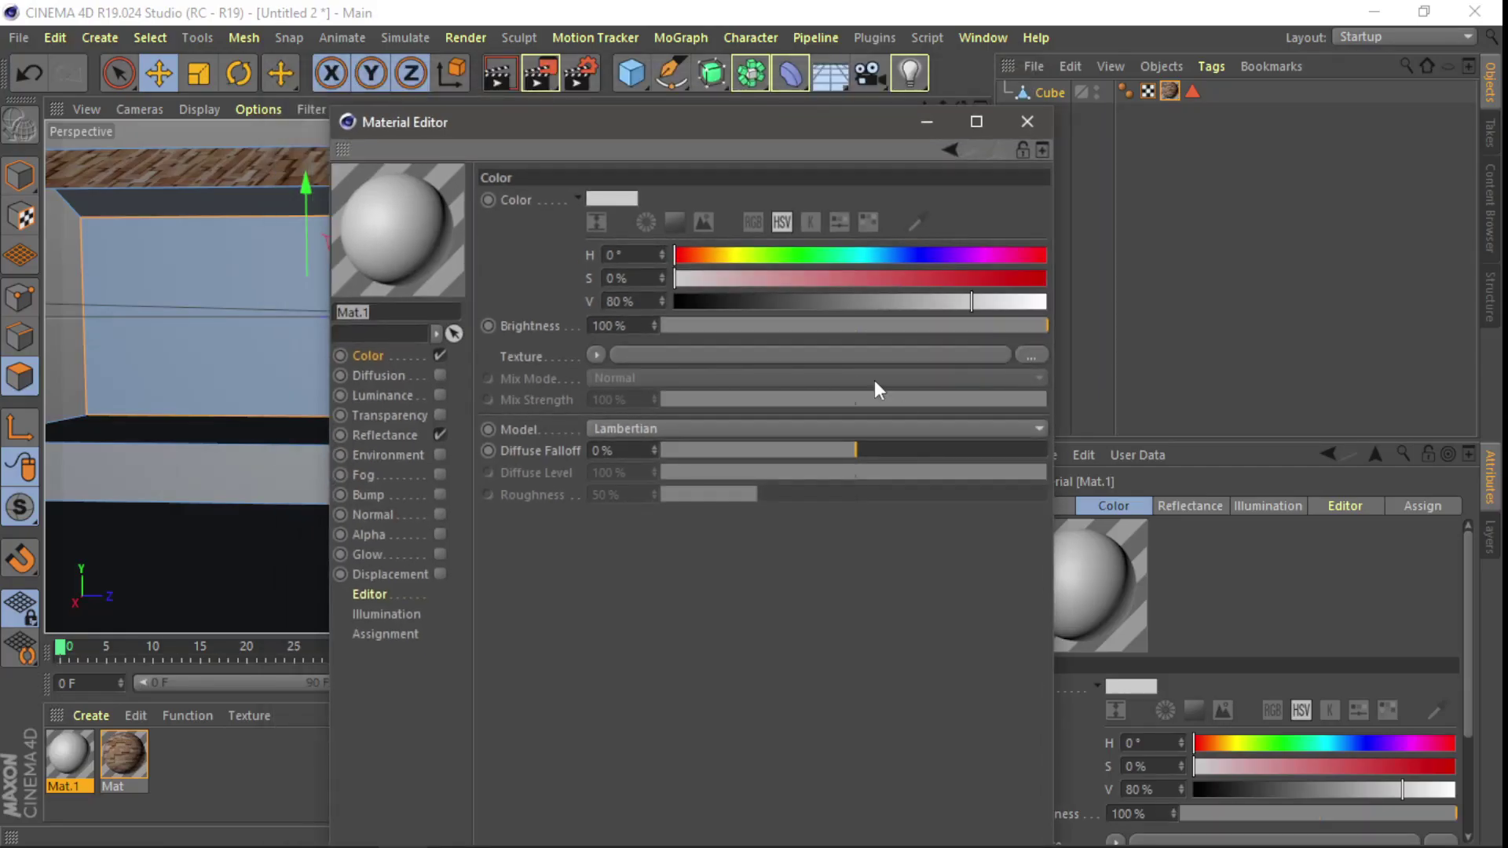
{"action": "left_click", "coordinate": [1030, 356]}
{"action": "double_click", "coordinate": [723, 344]}
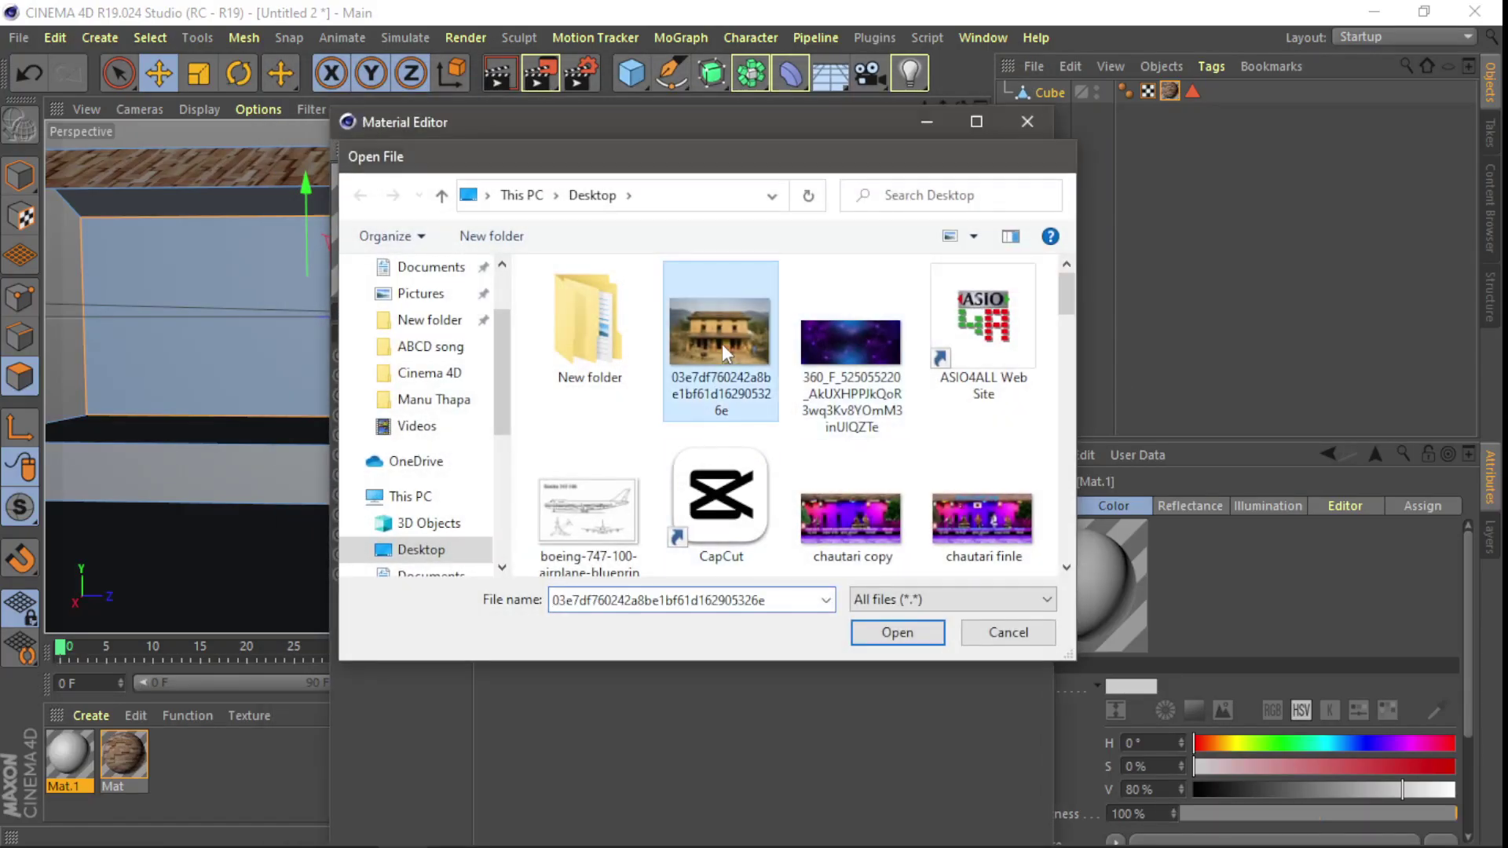
{"action": "left_click", "coordinate": [893, 510]}
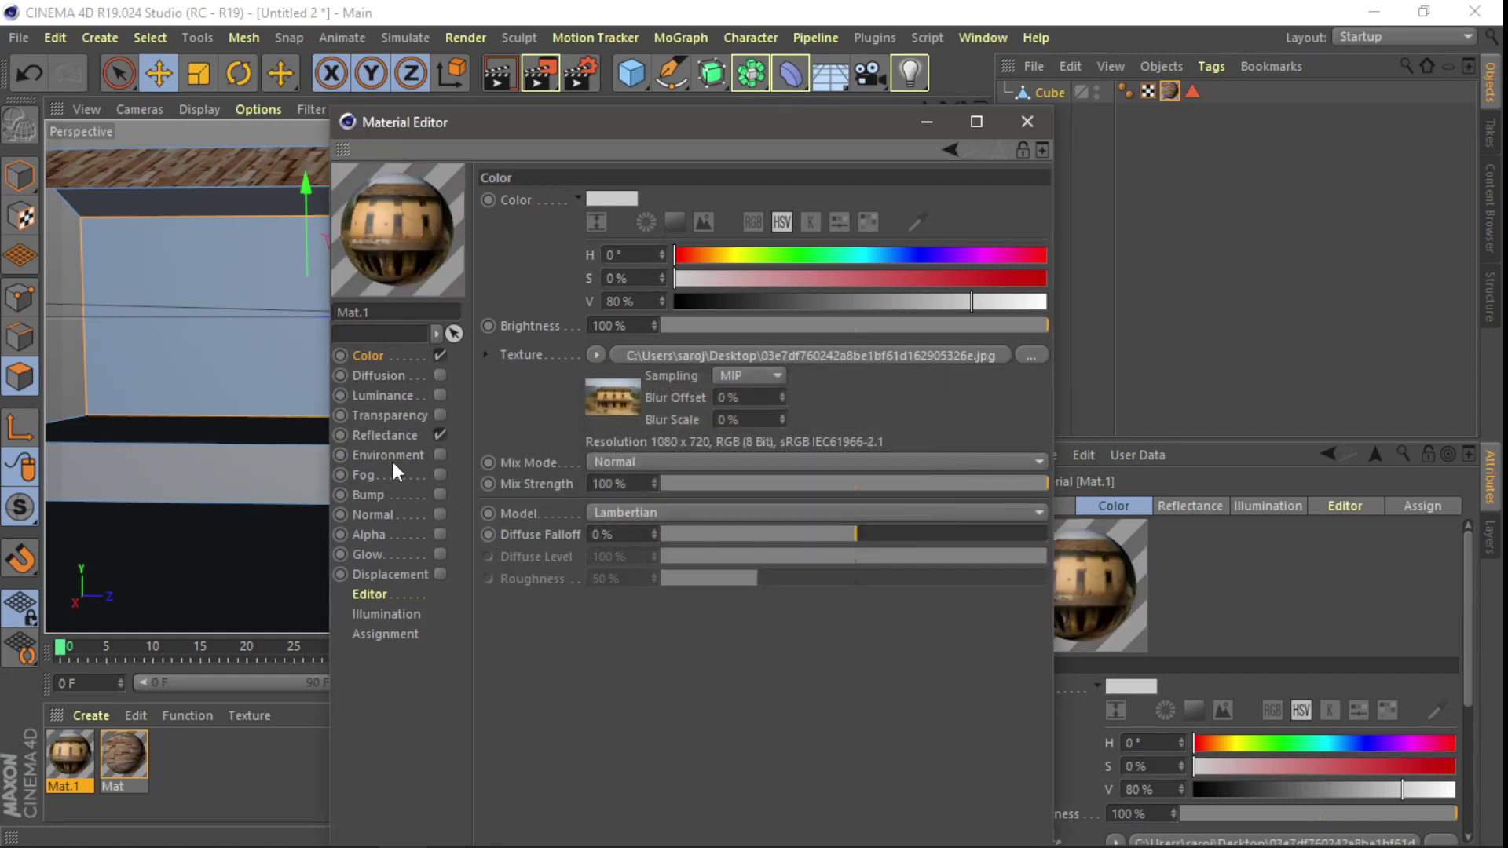
{"action": "left_click", "coordinate": [436, 436]}
{"action": "left_click", "coordinate": [1029, 122]}
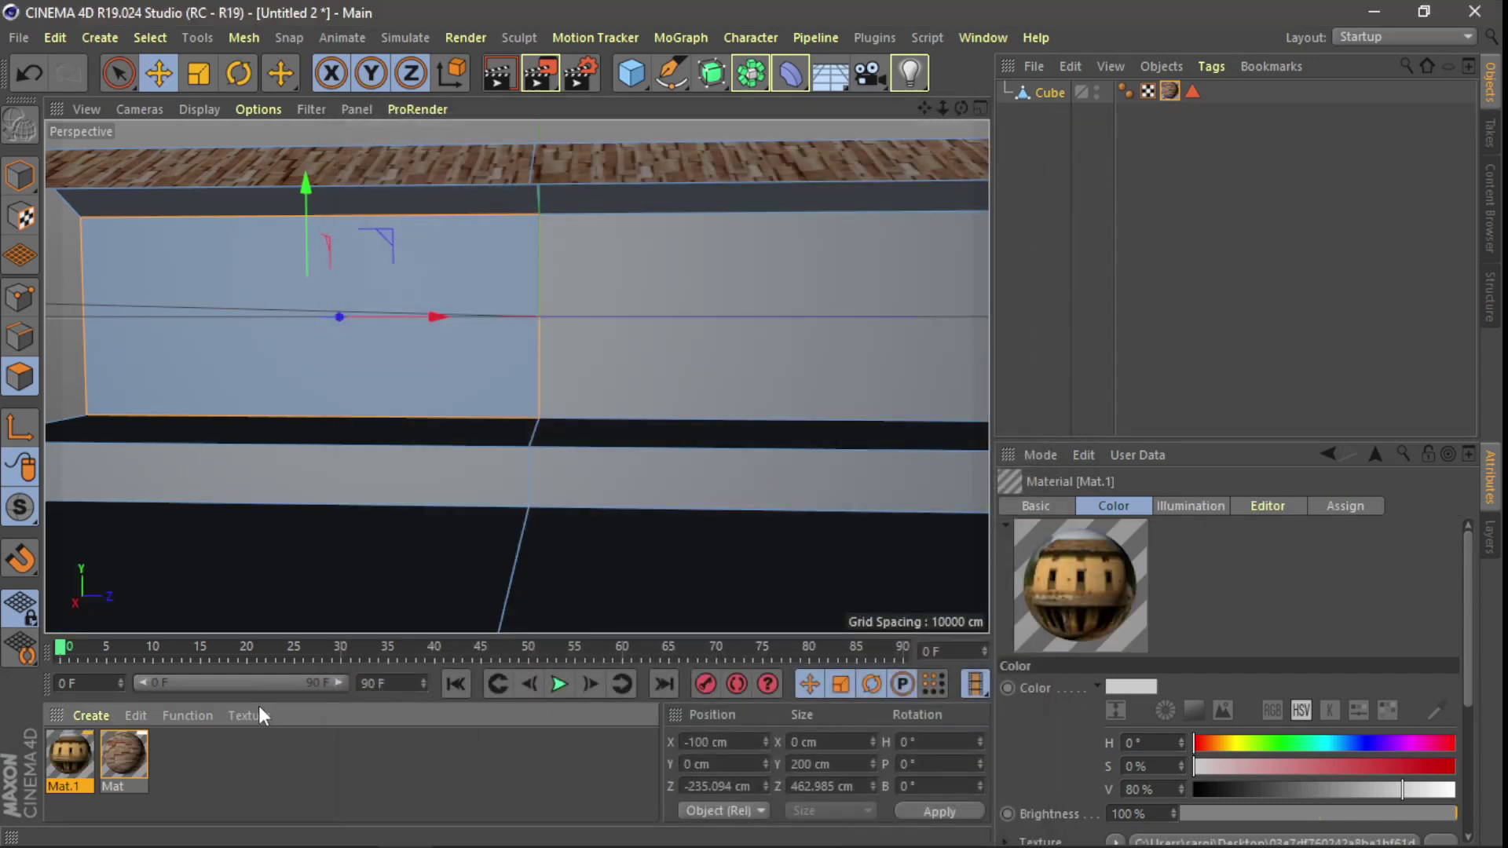
{"action": "left_click_drag", "start_coordinate": [274, 287], "coordinate": [276, 285]}
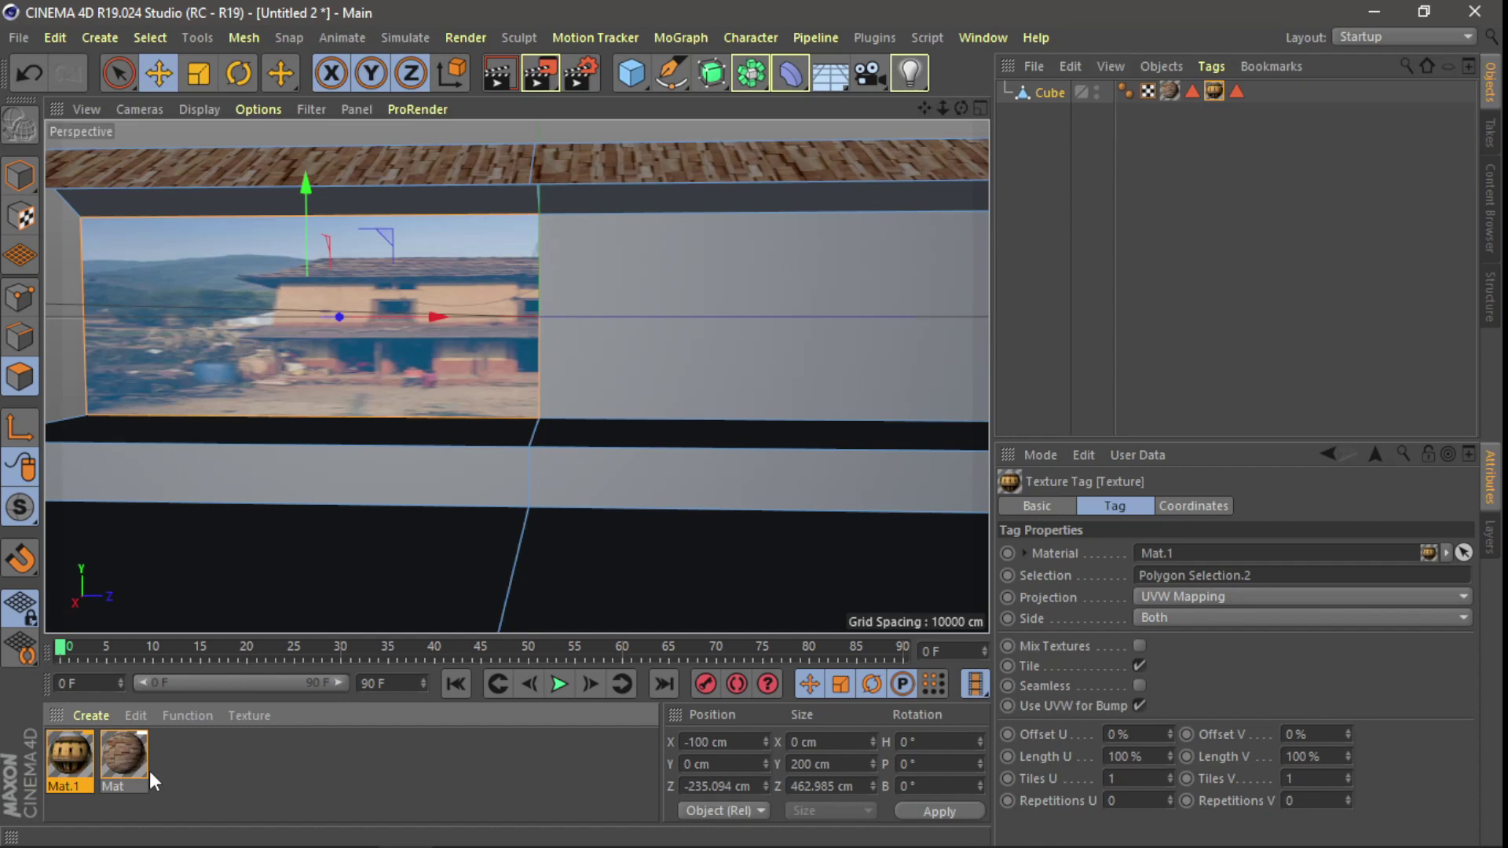
{"action": "double_click", "coordinate": [175, 769]}
{"action": "double_click", "coordinate": [83, 759]}
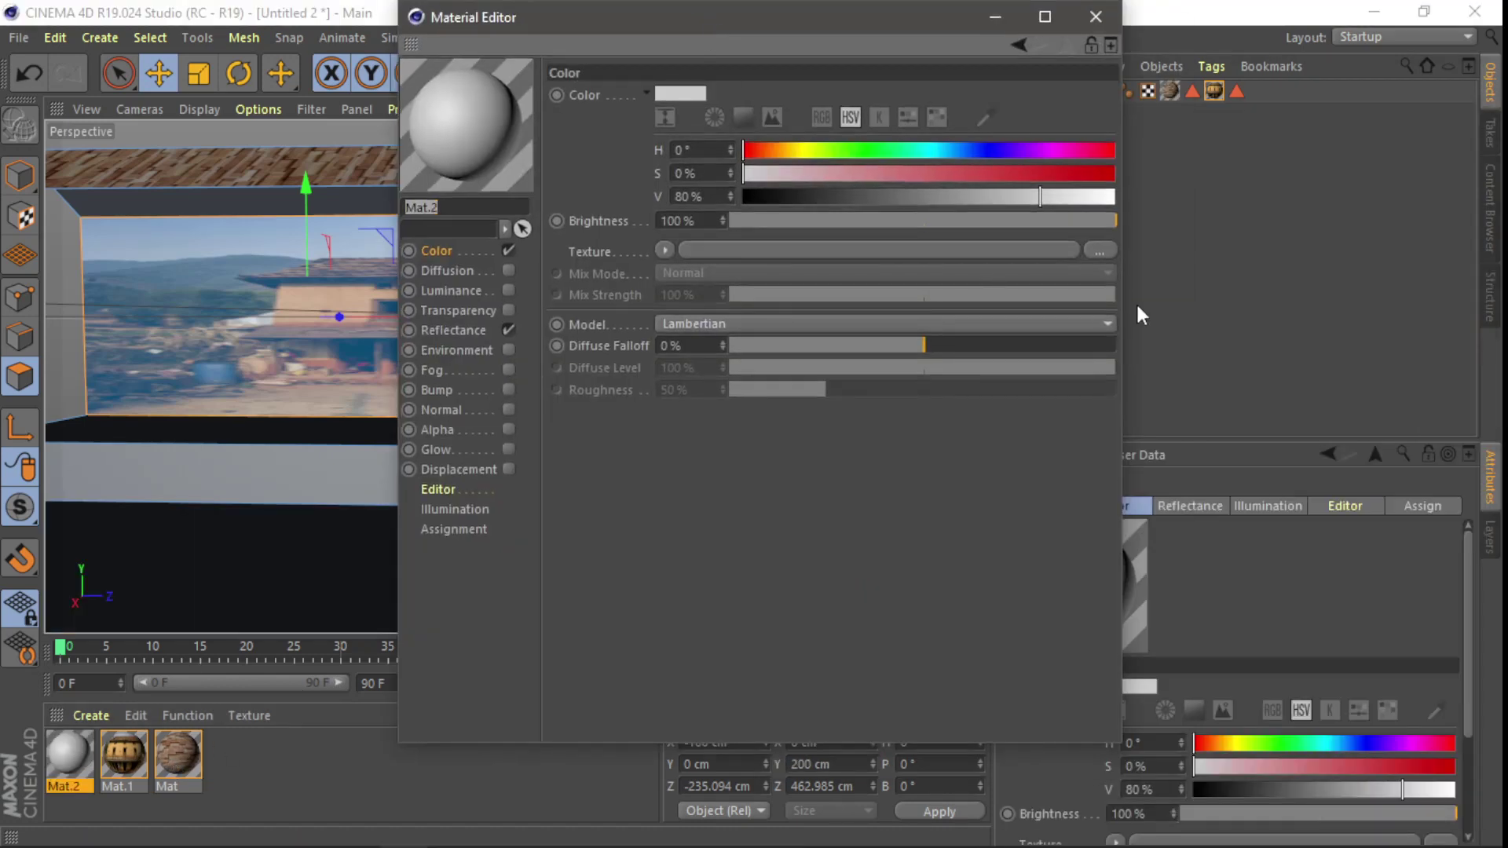
- Load house.jpg into Mat.2's colour texture without copying it into the project
{"action": "left_click", "coordinate": [1109, 253]}
{"action": "scroll", "coordinate": [960, 362], "scroll_direction": "down", "scroll_amount": 3}
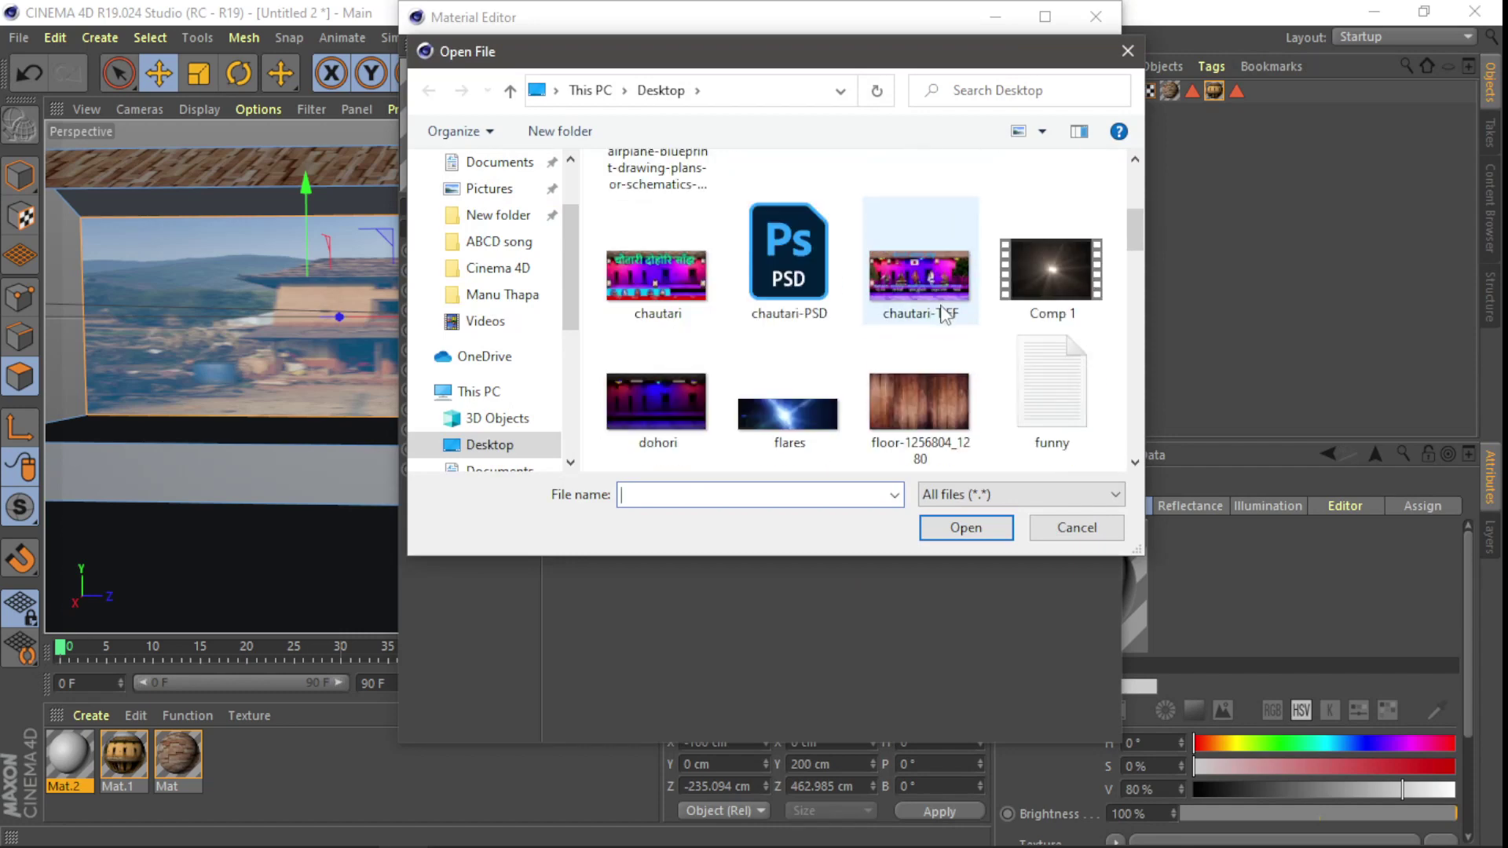
{"action": "scroll", "coordinate": [960, 363], "scroll_direction": "down", "scroll_amount": 3}
{"action": "double_click", "coordinate": [788, 266]}
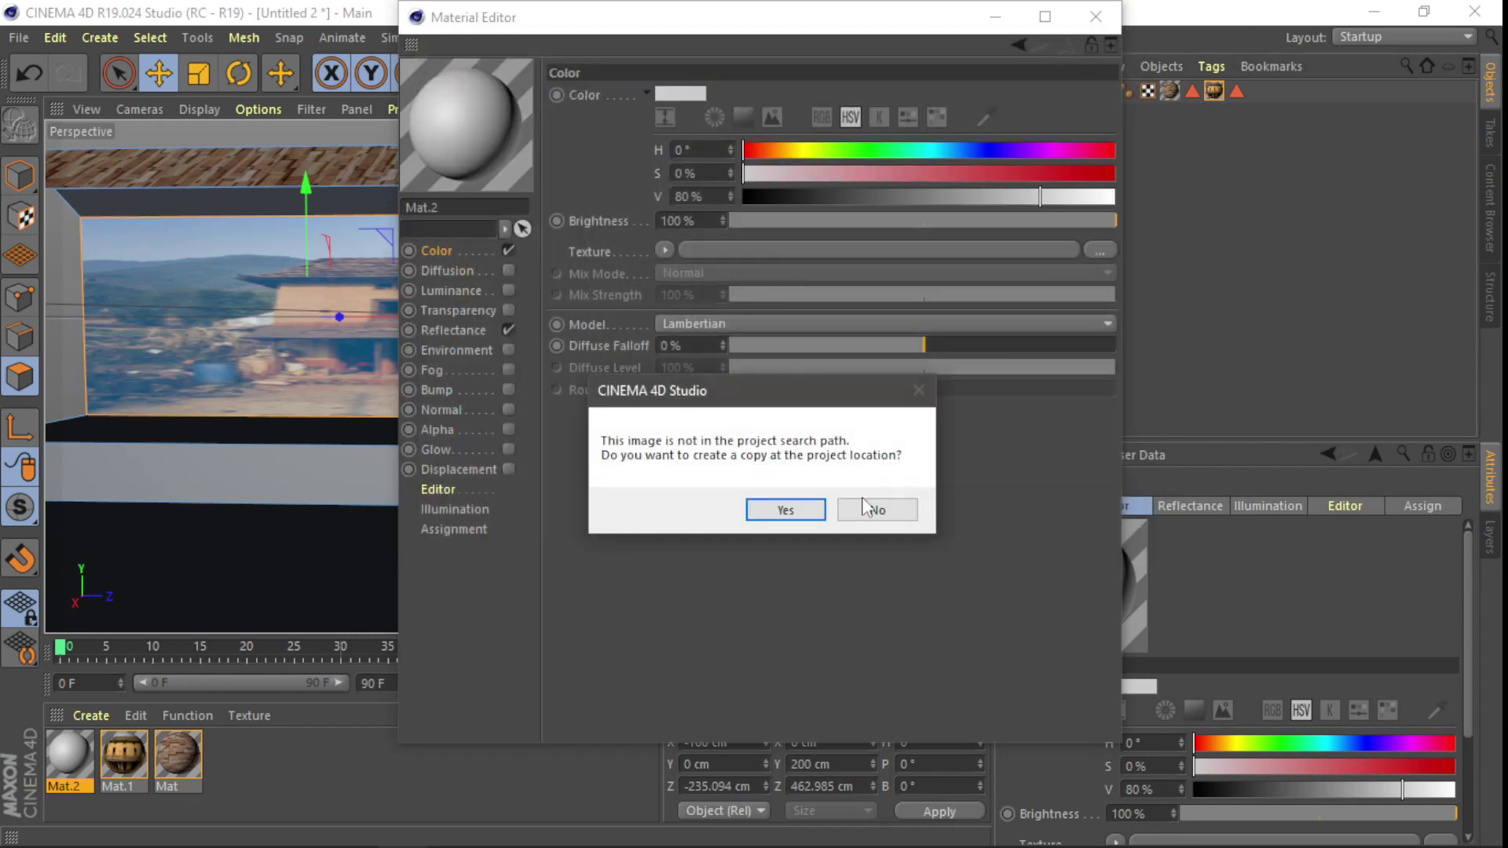
{"action": "left_click", "coordinate": [864, 507]}
{"action": "left_click", "coordinate": [1095, 18]}
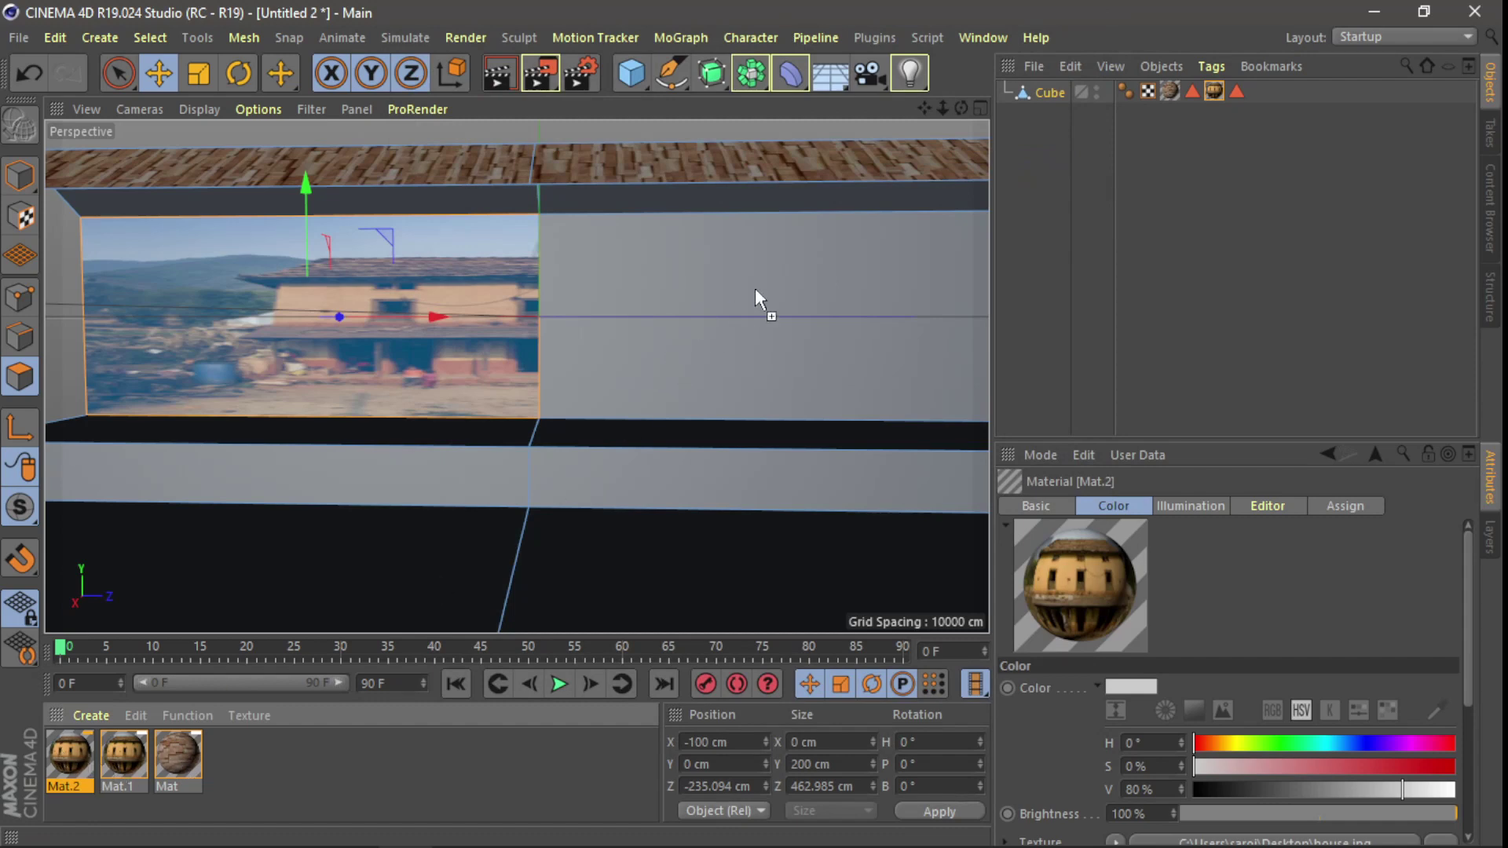
- Apply Mat.2 to the right wall panel with offset V -131% and length V 428%
{"action": "left_click_drag", "start_coordinate": [62, 762], "coordinate": [760, 336]}
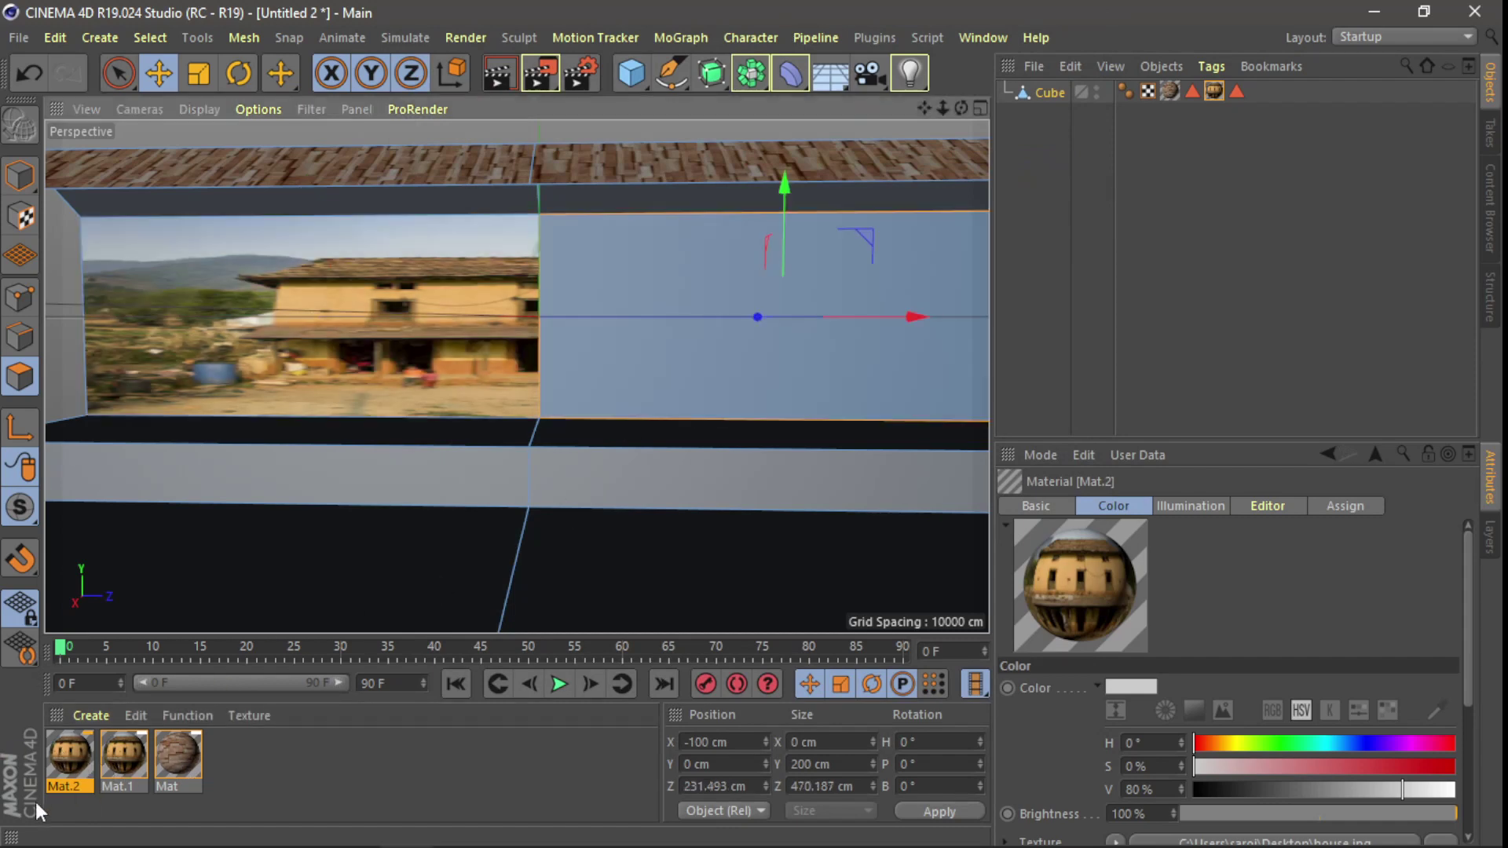
{"action": "left_click_drag", "start_coordinate": [49, 778], "coordinate": [773, 326]}
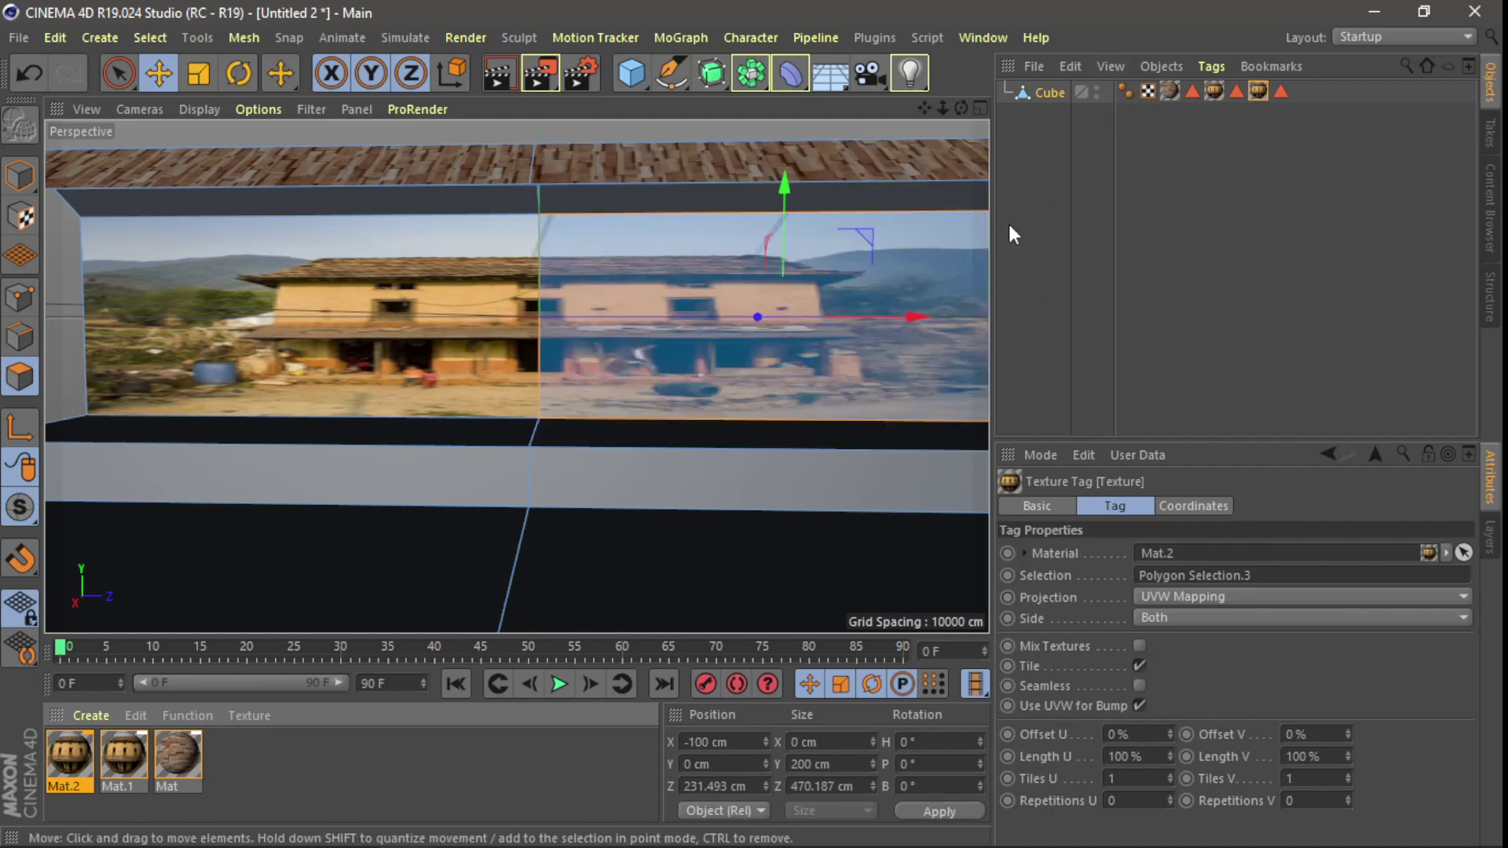
{"action": "left_click_drag", "start_coordinate": [1347, 753], "coordinate": [1345, 748]}
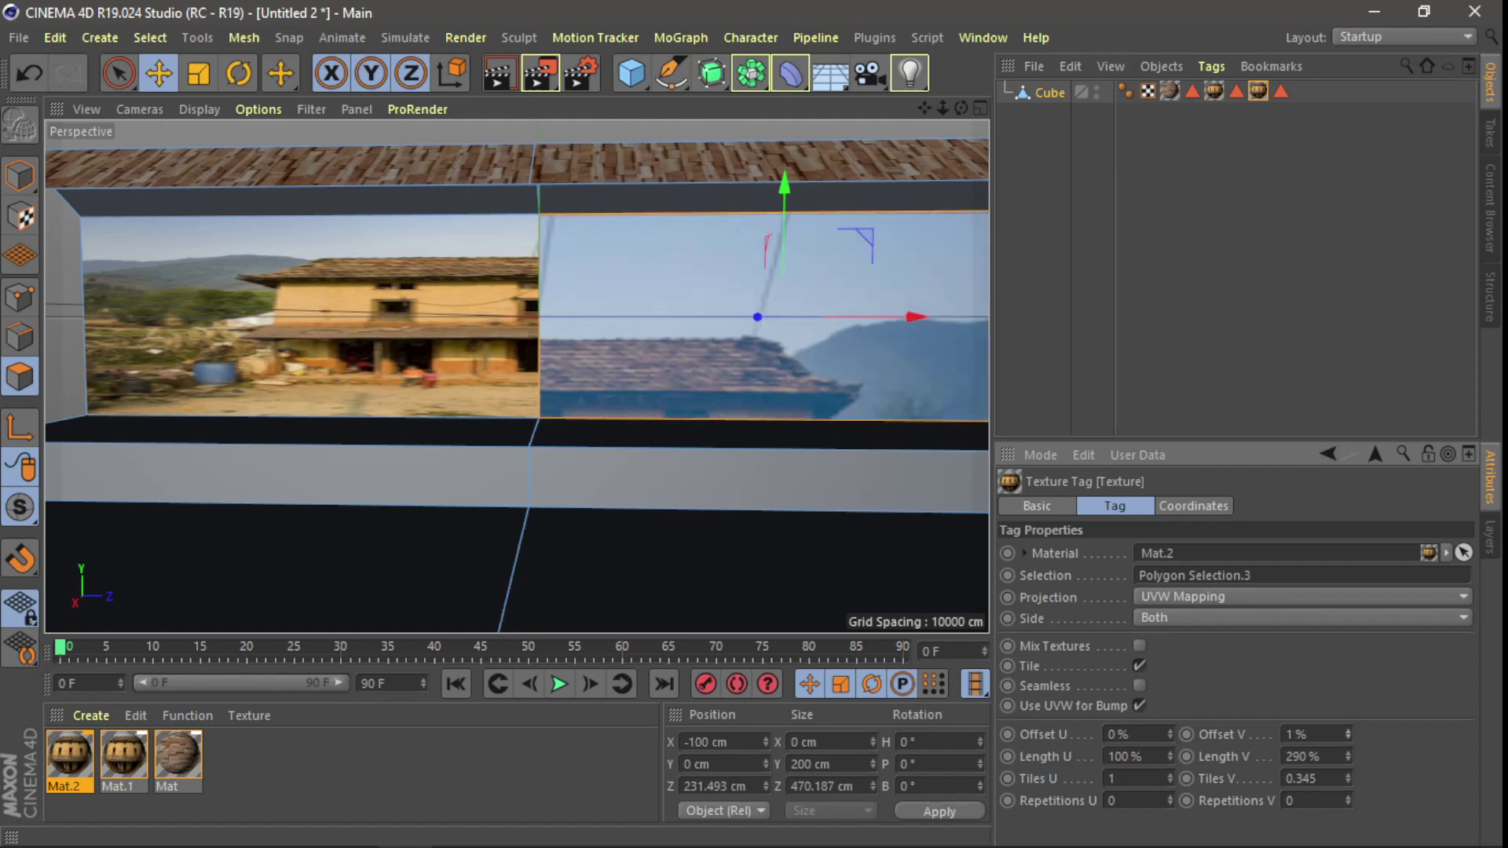
{"action": "left_click_drag", "start_coordinate": [1170, 735], "coordinate": [1170, 755]}
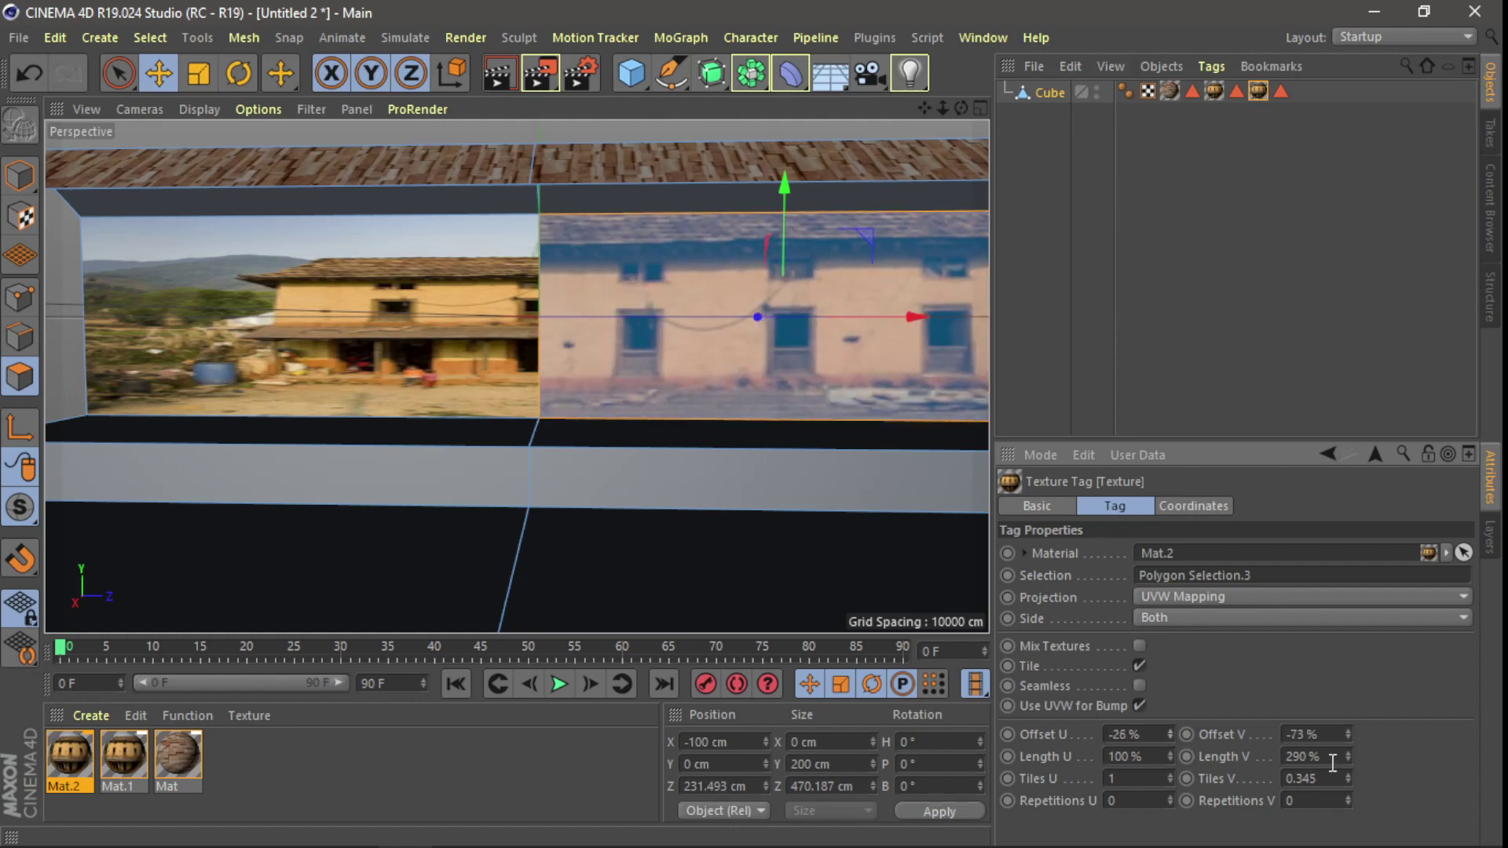
{"action": "left_click_drag", "start_coordinate": [1352, 759], "coordinate": [1348, 753]}
{"action": "left_click_drag", "start_coordinate": [1347, 757], "coordinate": [1347, 755]}
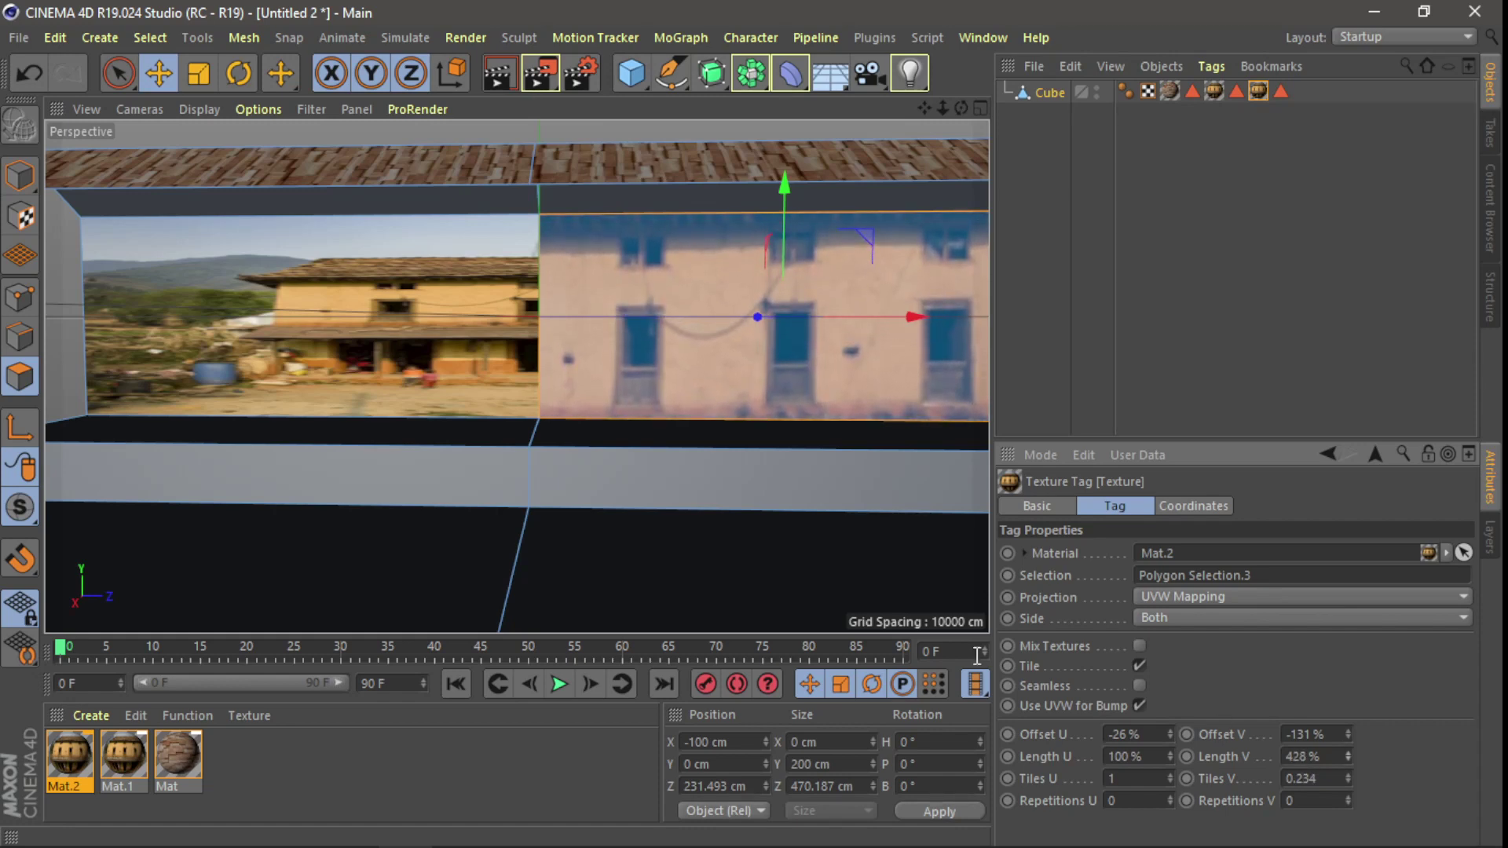
{"action": "left_click", "coordinate": [121, 756]}
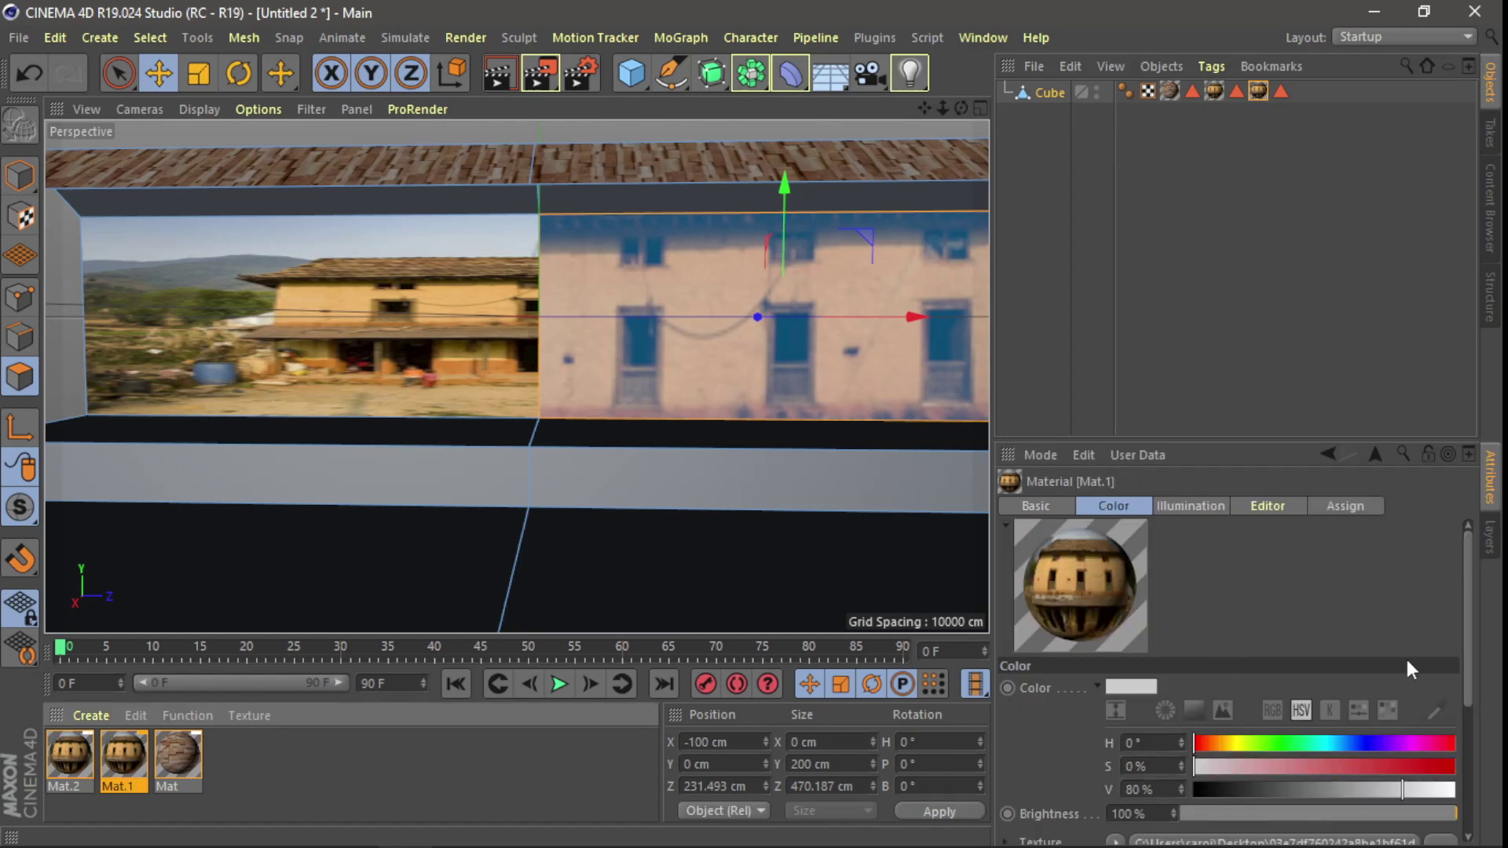
- Set the left wall's Mat.1 texture to offset U 24%, V -130%, length V 428%
{"action": "left_click", "coordinate": [1213, 92]}
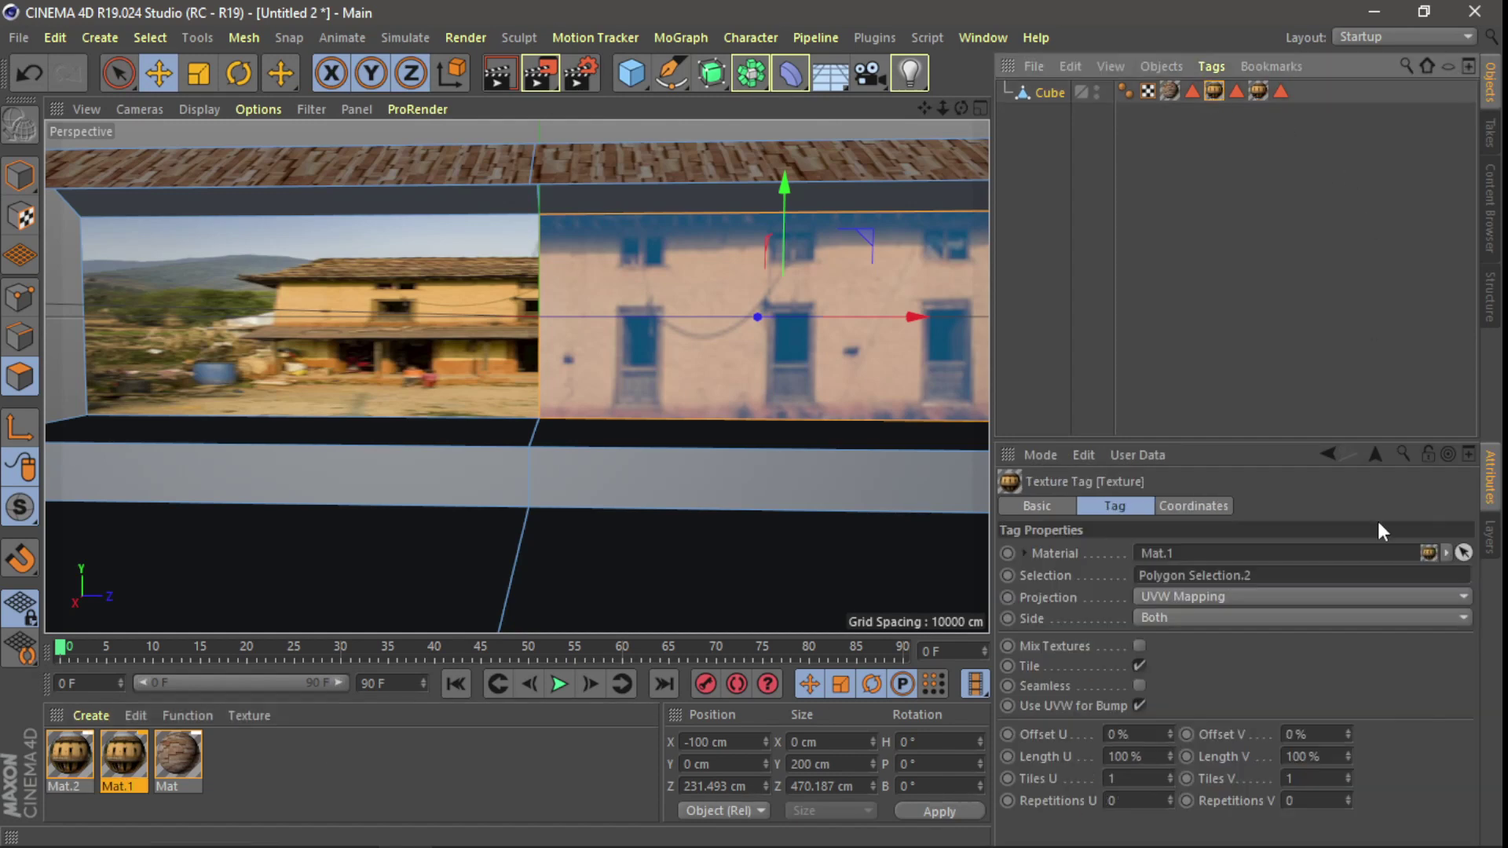
{"action": "left_click_drag", "start_coordinate": [1349, 730], "coordinate": [1346, 738]}
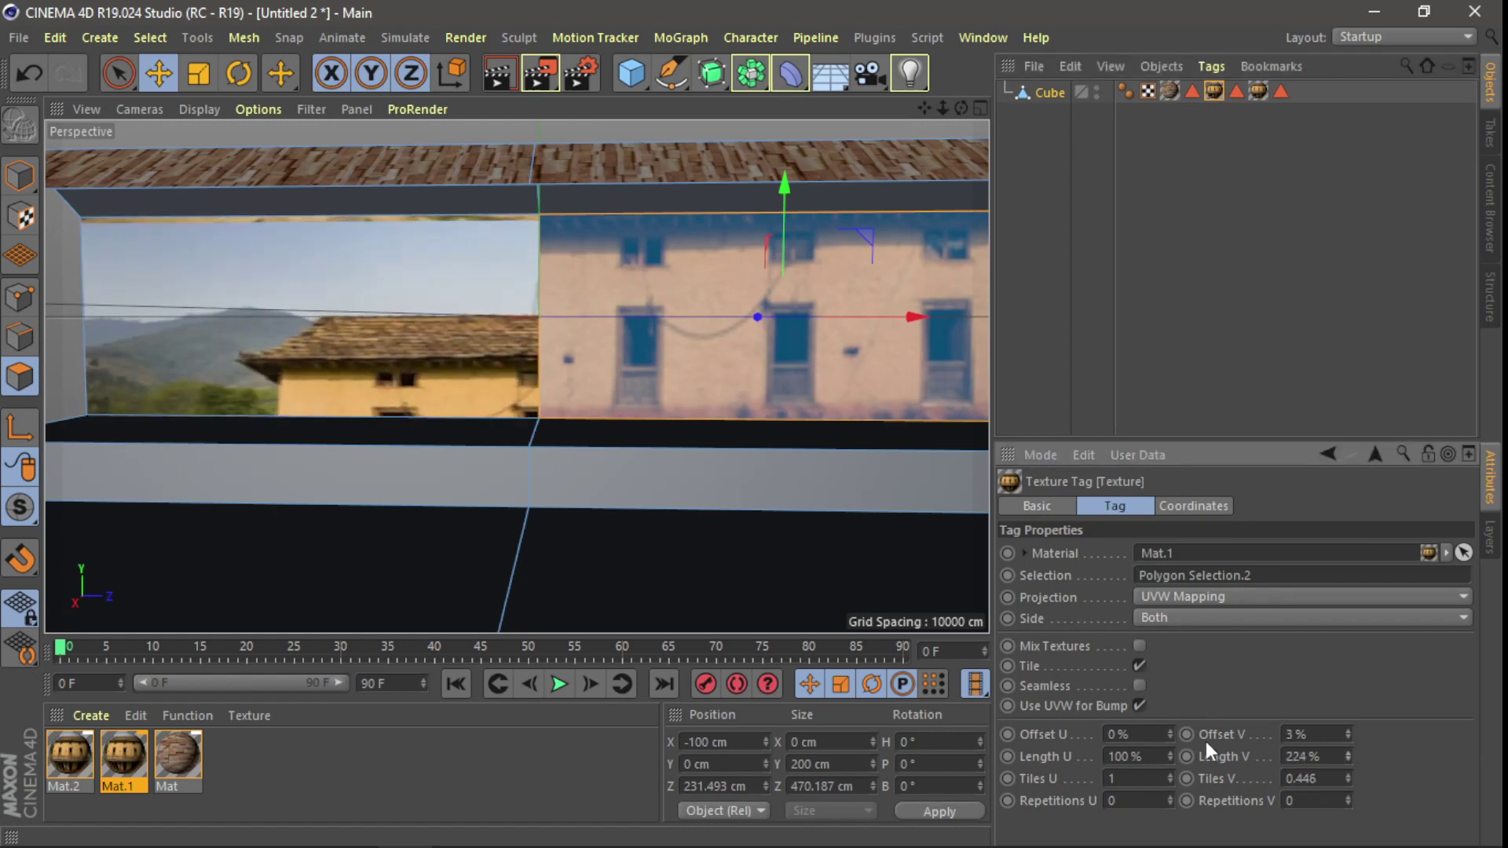
{"action": "mouse_move", "coordinate": [1176, 732]}
{"action": "left_mouse_down"}
{"action": "mouse_move", "coordinate": [1176, 711]}
{"action": "mouse_move", "coordinate": [1170, 731]}
{"action": "left_mouse_up"}
{"action": "left_click_drag", "start_coordinate": [1348, 756], "coordinate": [1348, 723]}
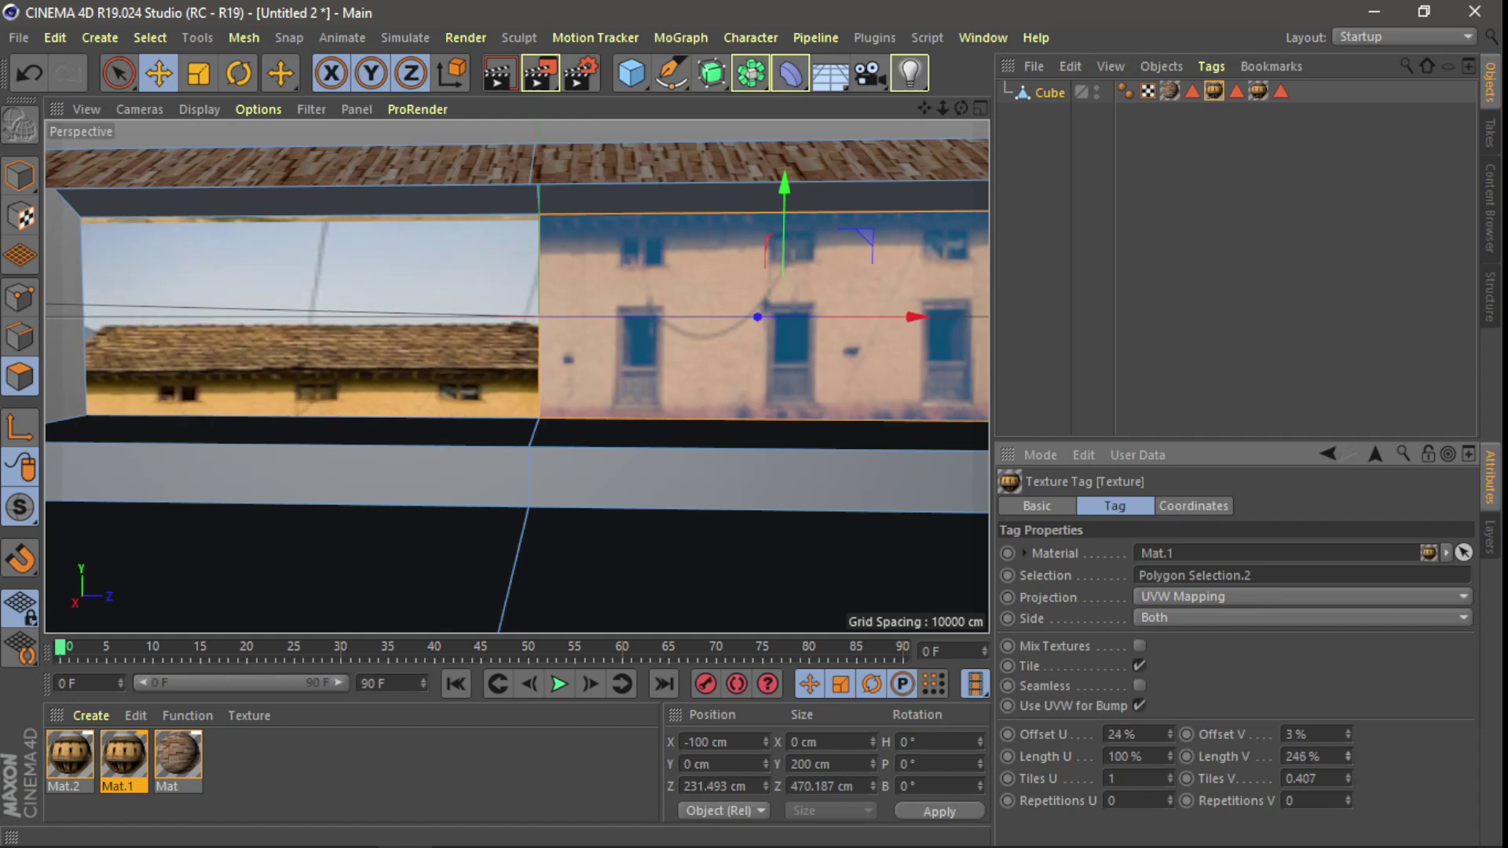
{"action": "mouse_move", "coordinate": [1348, 733]}
{"action": "left_mouse_down"}
{"action": "mouse_move", "coordinate": [1349, 757]}
{"action": "mouse_move", "coordinate": [1348, 739]}
{"action": "left_mouse_up"}
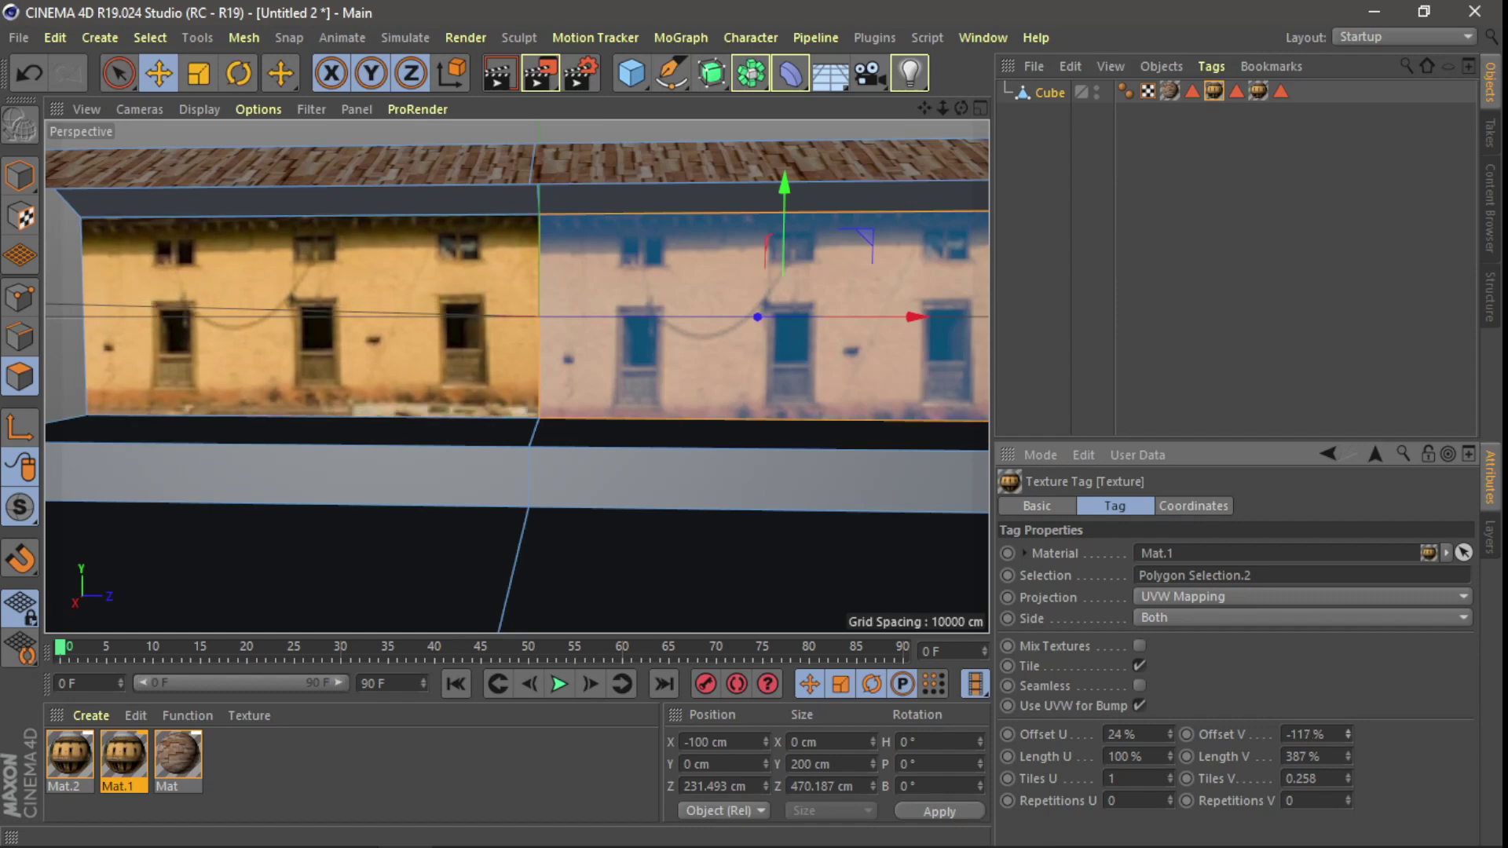
{"action": "left_click_drag", "start_coordinate": [1348, 755], "coordinate": [1348, 741]}
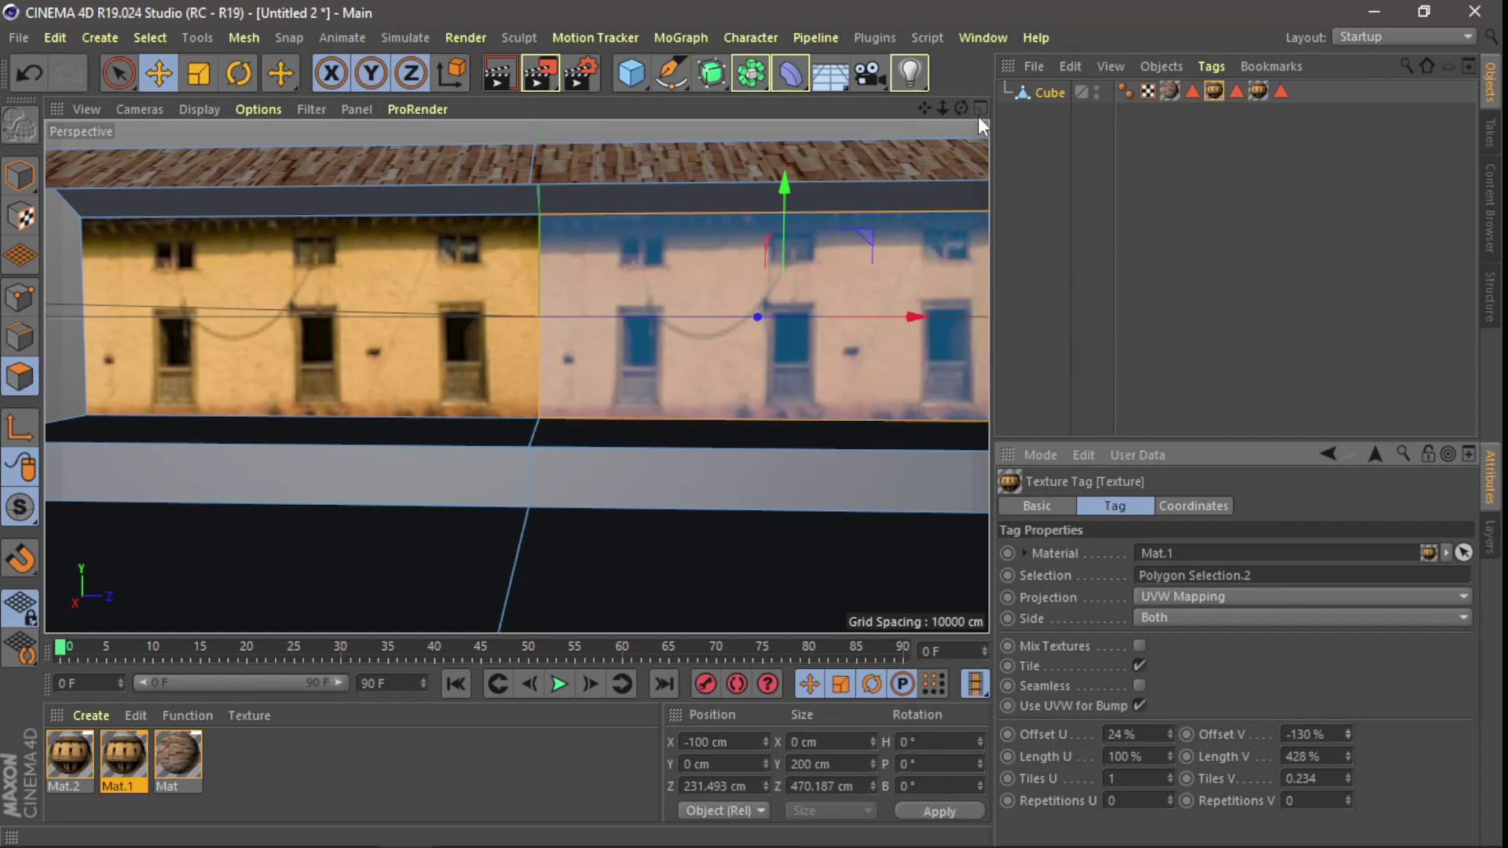
{"action": "left_click_drag", "start_coordinate": [961, 108], "coordinate": [943, 122]}
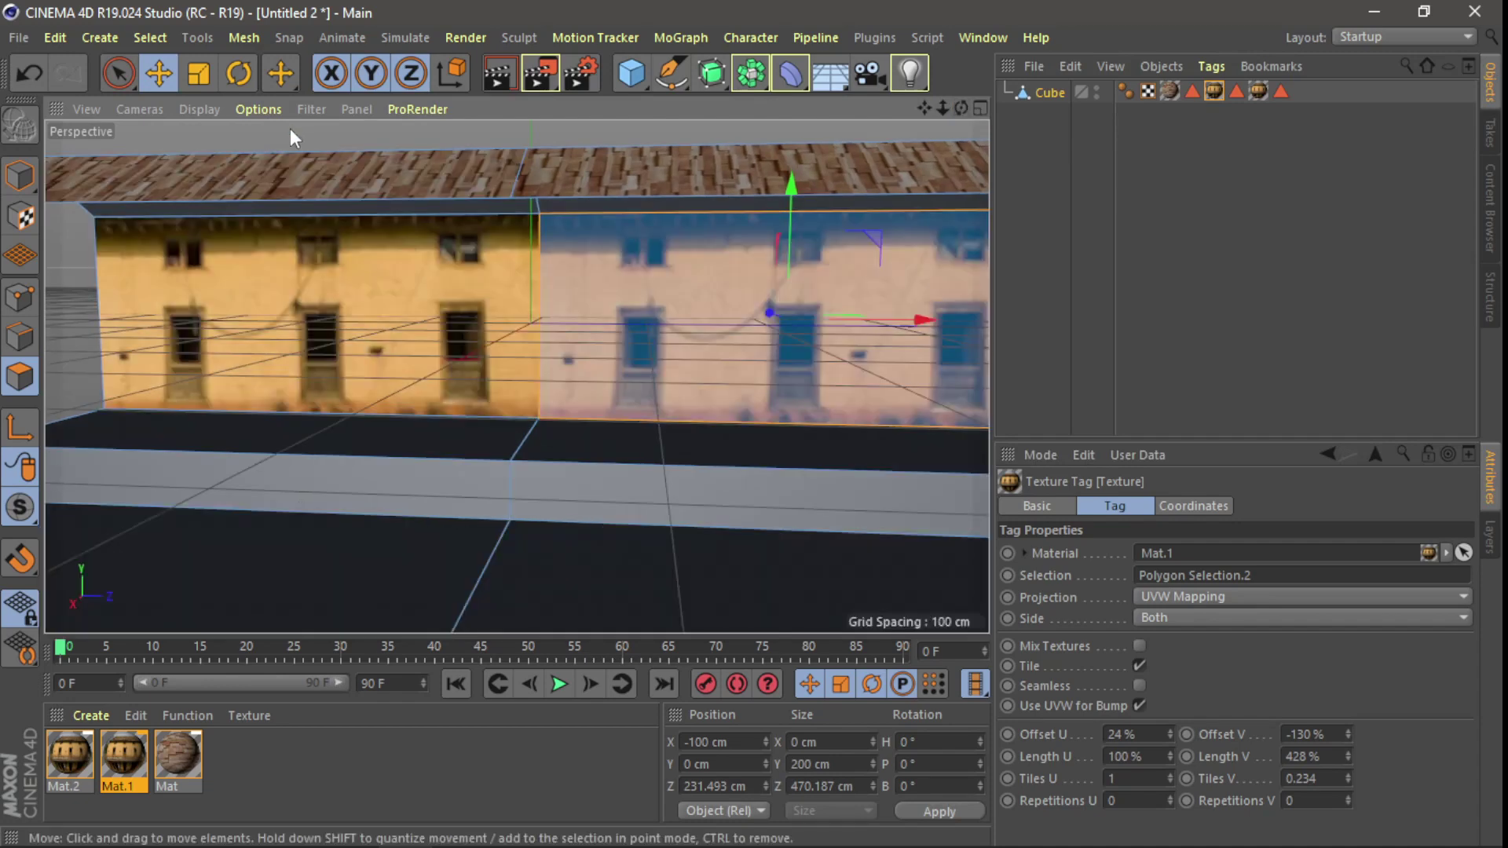
- Select the floor's long edges and apply a Bevel to them
{"action": "left_click", "coordinate": [20, 338]}
{"action": "left_click", "coordinate": [271, 455]}
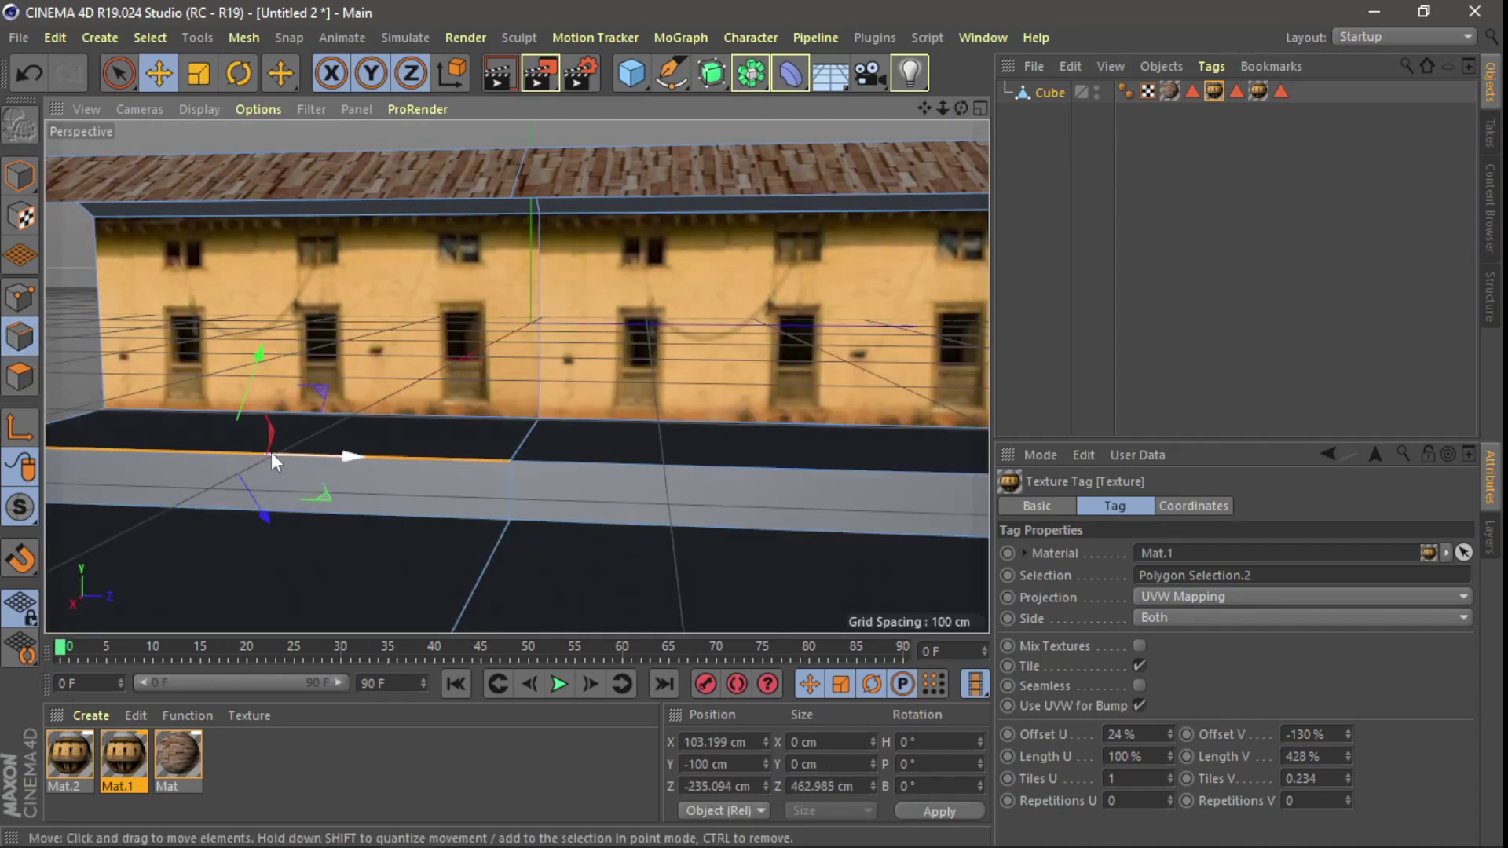
{"action": "left_click", "coordinate": [572, 461]}
{"action": "left_click", "coordinate": [578, 523], "text": "shift"}
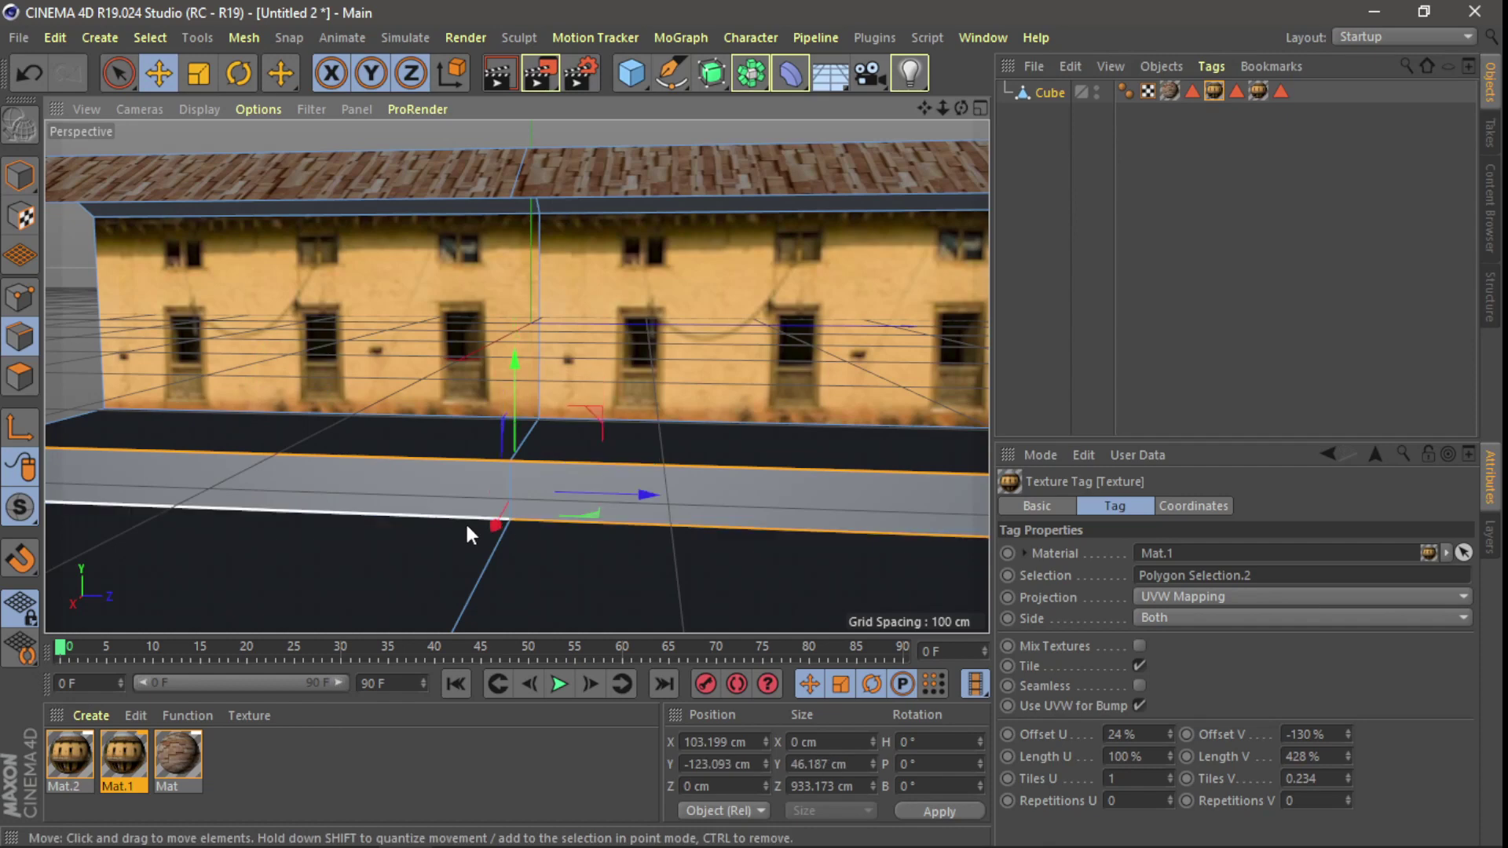
{"action": "left_click", "coordinate": [440, 520], "text": "shift"}
{"action": "right_click", "coordinate": [515, 464]}
{"action": "left_click", "coordinate": [582, 703]}
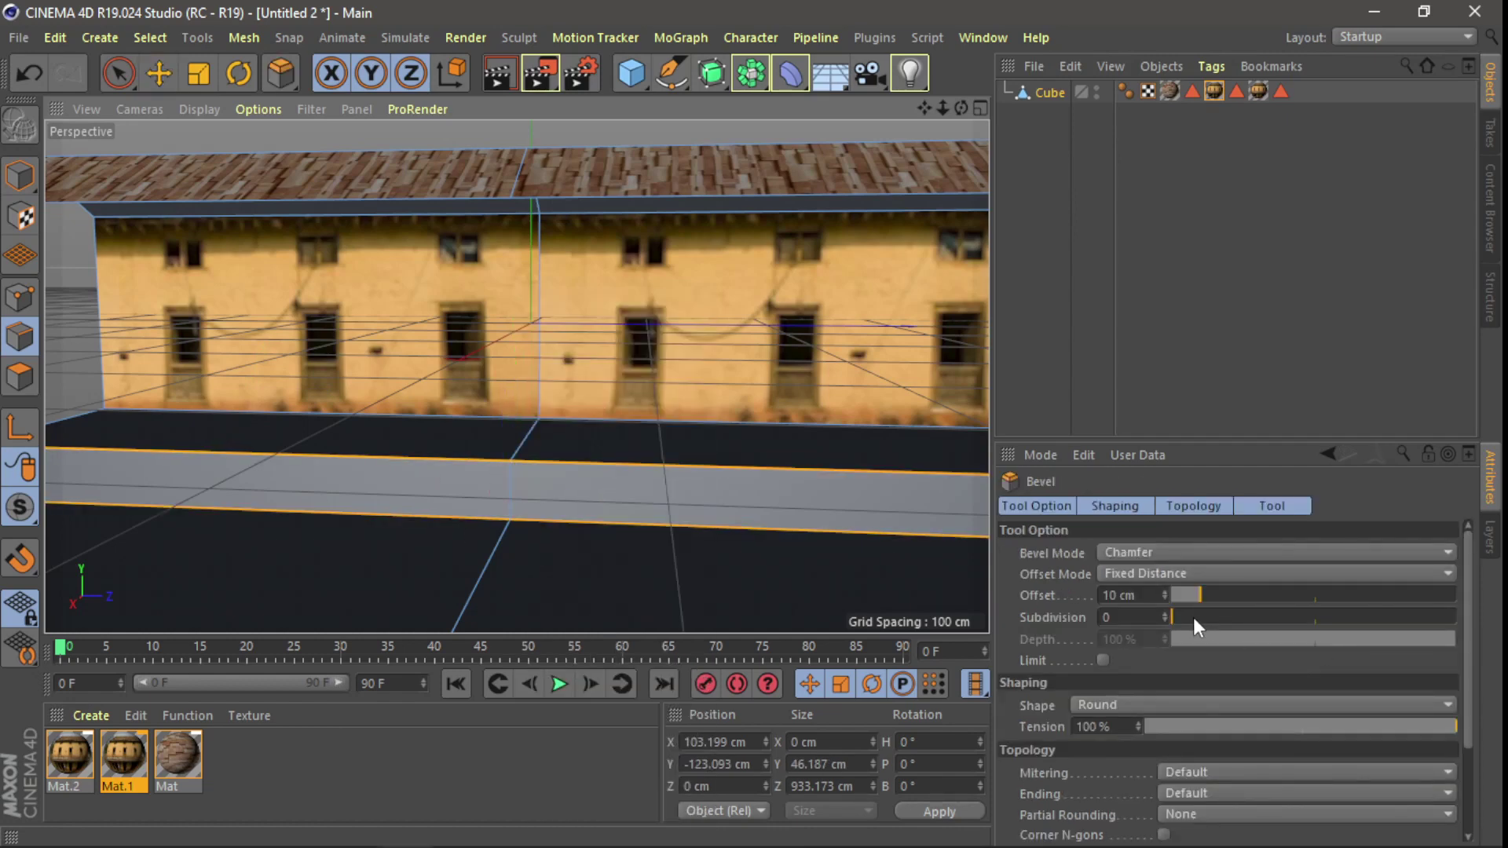
{"action": "left_click_drag", "start_coordinate": [552, 427], "coordinate": [574, 426]}
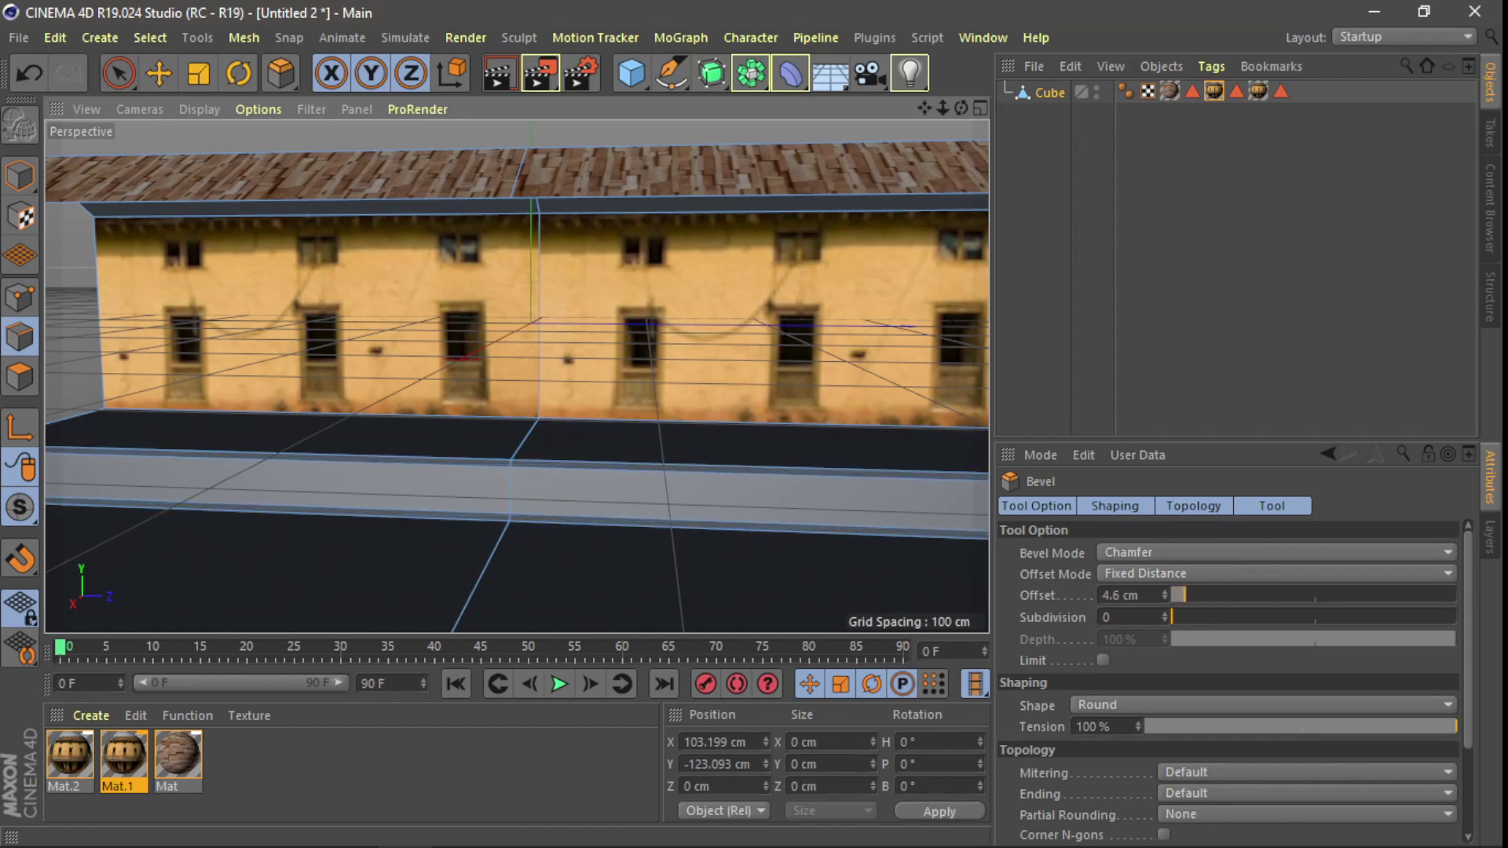
- Set the bevel to a 7.1 cm offset with 2 subdivisions
{"action": "double_click", "coordinate": [1132, 595]}
{"action": "type", "text": "3"}
{"action": "key", "text": "Return"}
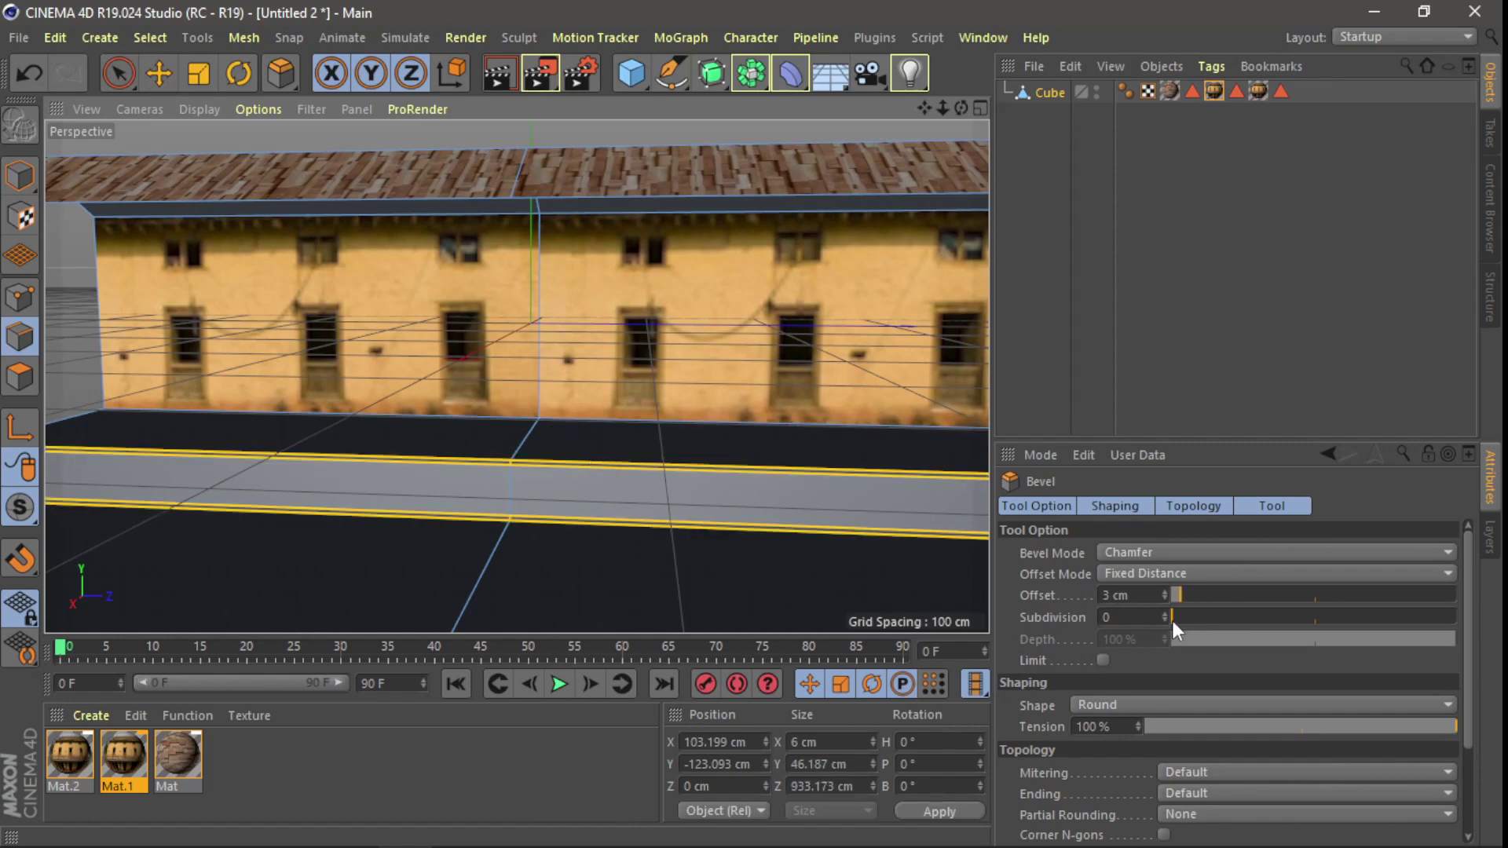
{"action": "key", "text": "ctrl+z"}
{"action": "left_click_drag", "start_coordinate": [1178, 616], "coordinate": [1190, 615]}
{"action": "left_click_drag", "start_coordinate": [668, 441], "coordinate": [540, 513]}
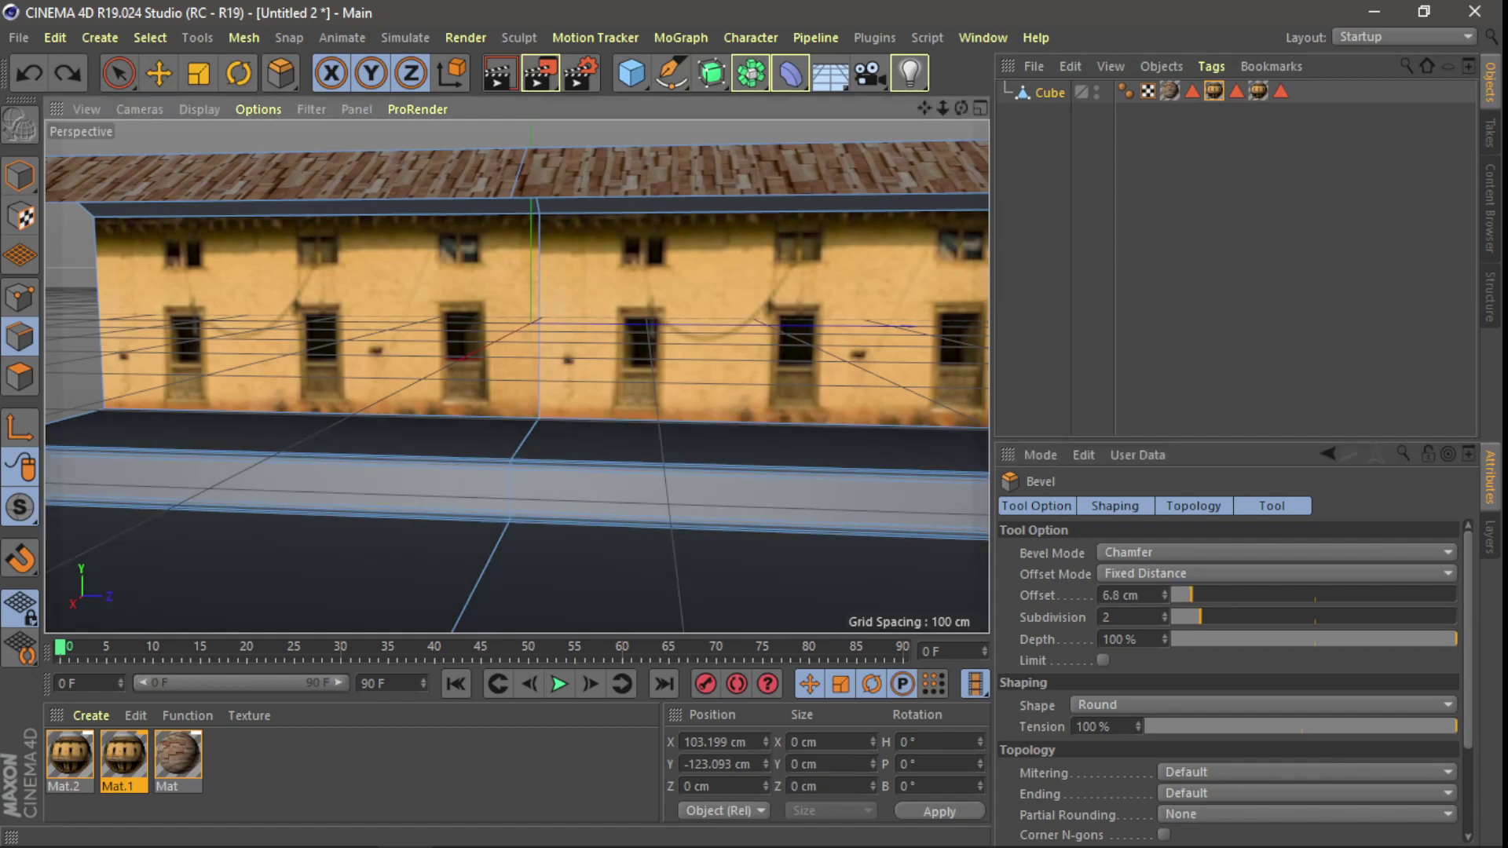
- Return to Model mode and render a preview of the stage
{"action": "left_click", "coordinate": [21, 174]}
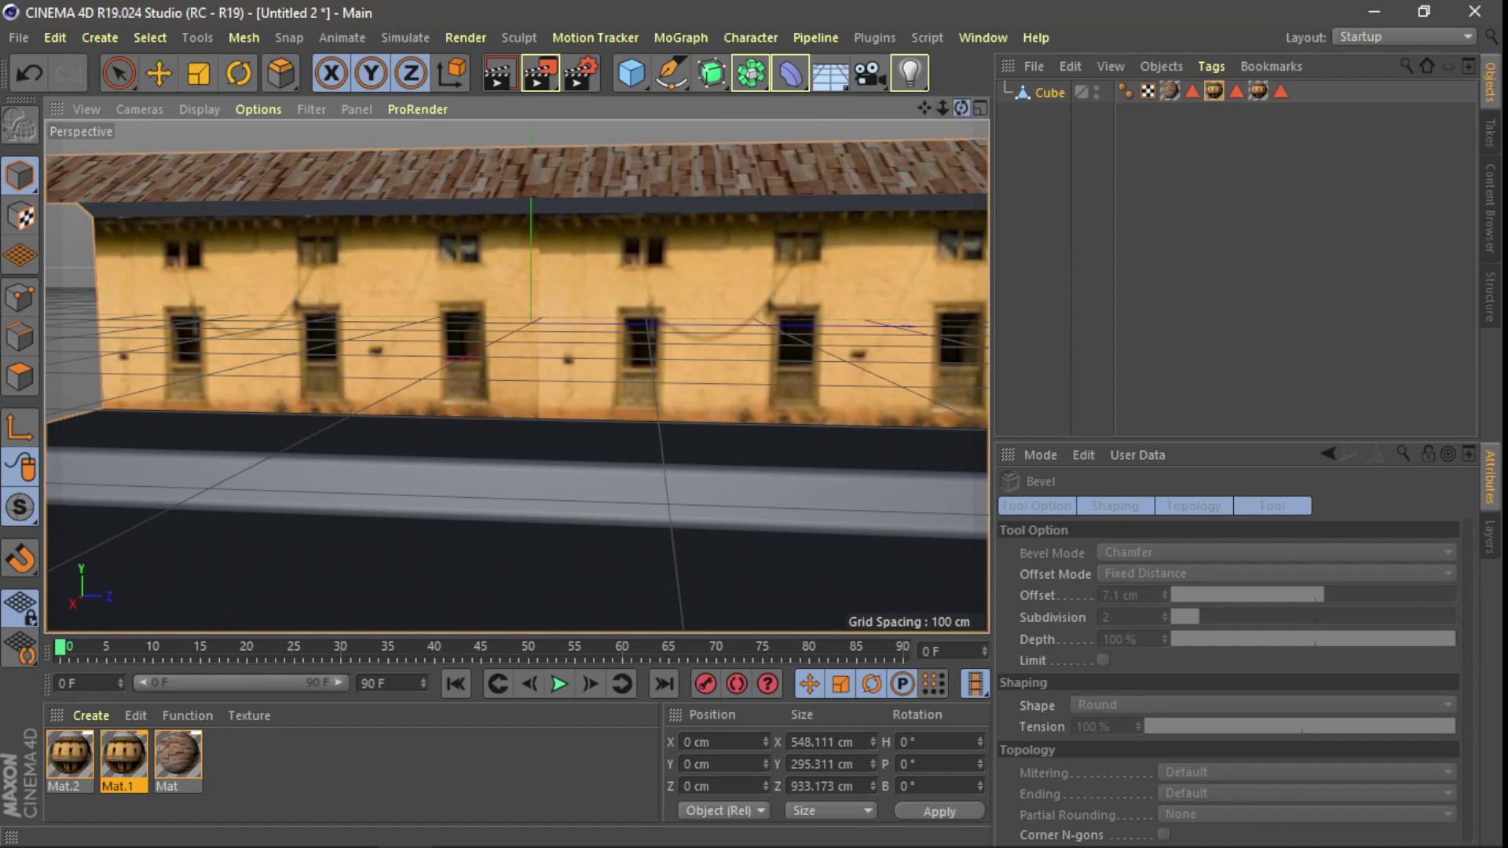
{"action": "left_click_drag", "start_coordinate": [503, 369], "coordinate": [517, 376], "text": "alt"}
{"action": "left_click_drag", "start_coordinate": [943, 110], "coordinate": [643, 127]}
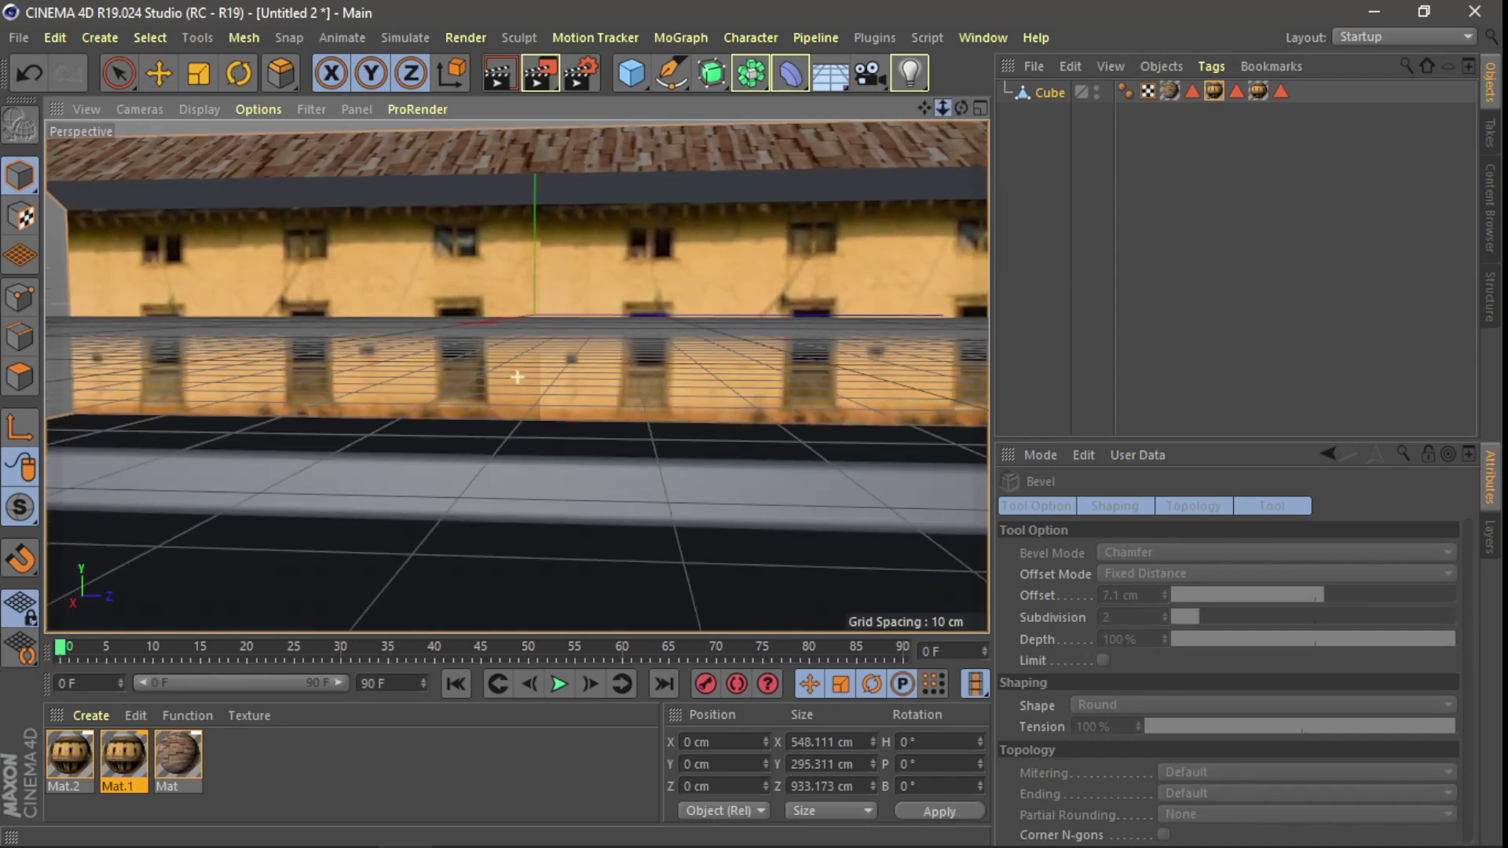
{"action": "left_click", "coordinate": [499, 73]}
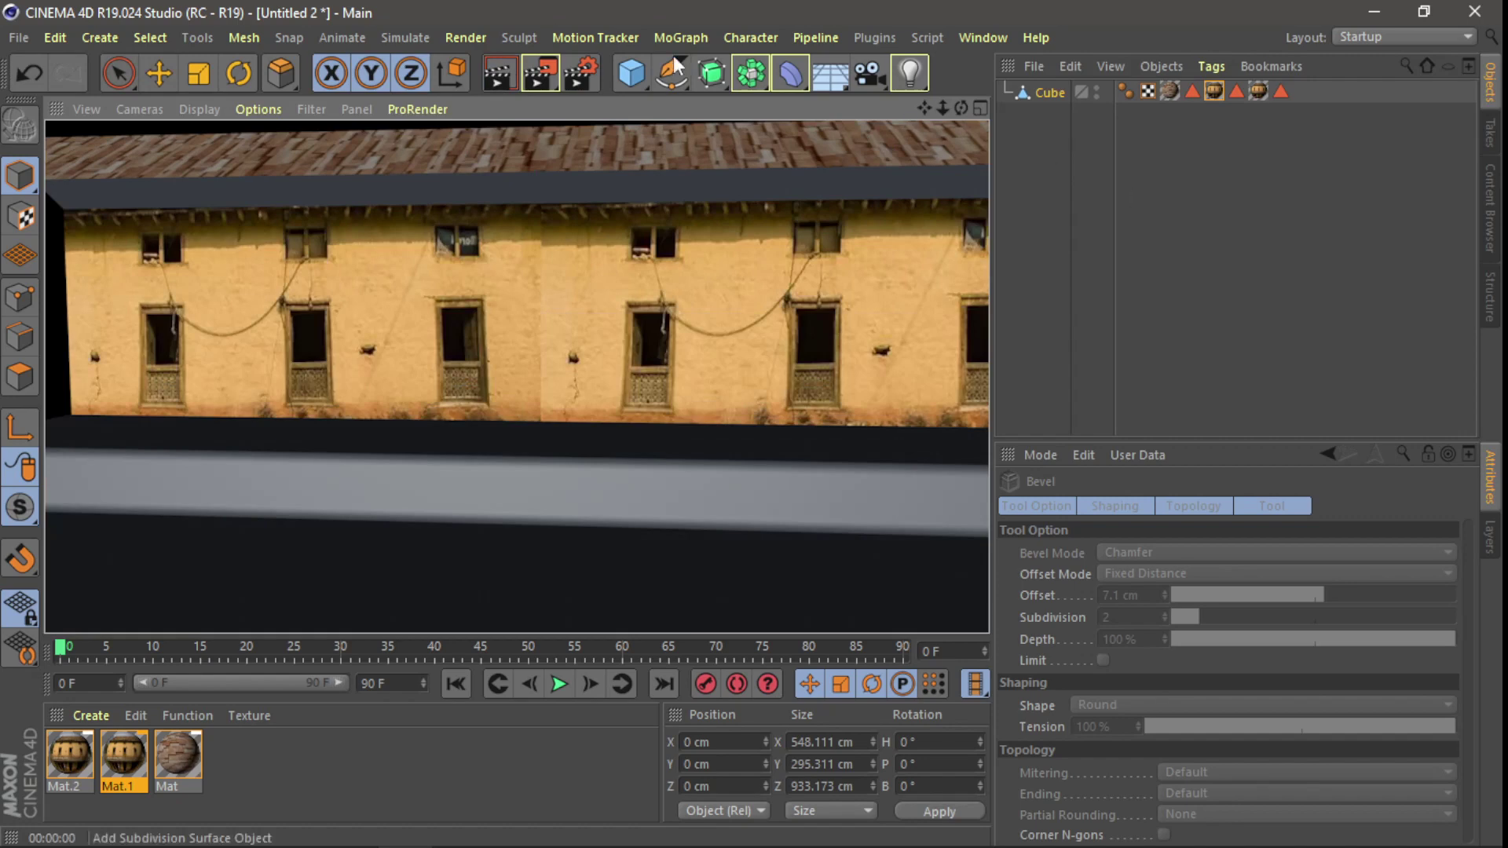
{"action": "left_click", "coordinate": [622, 77]}
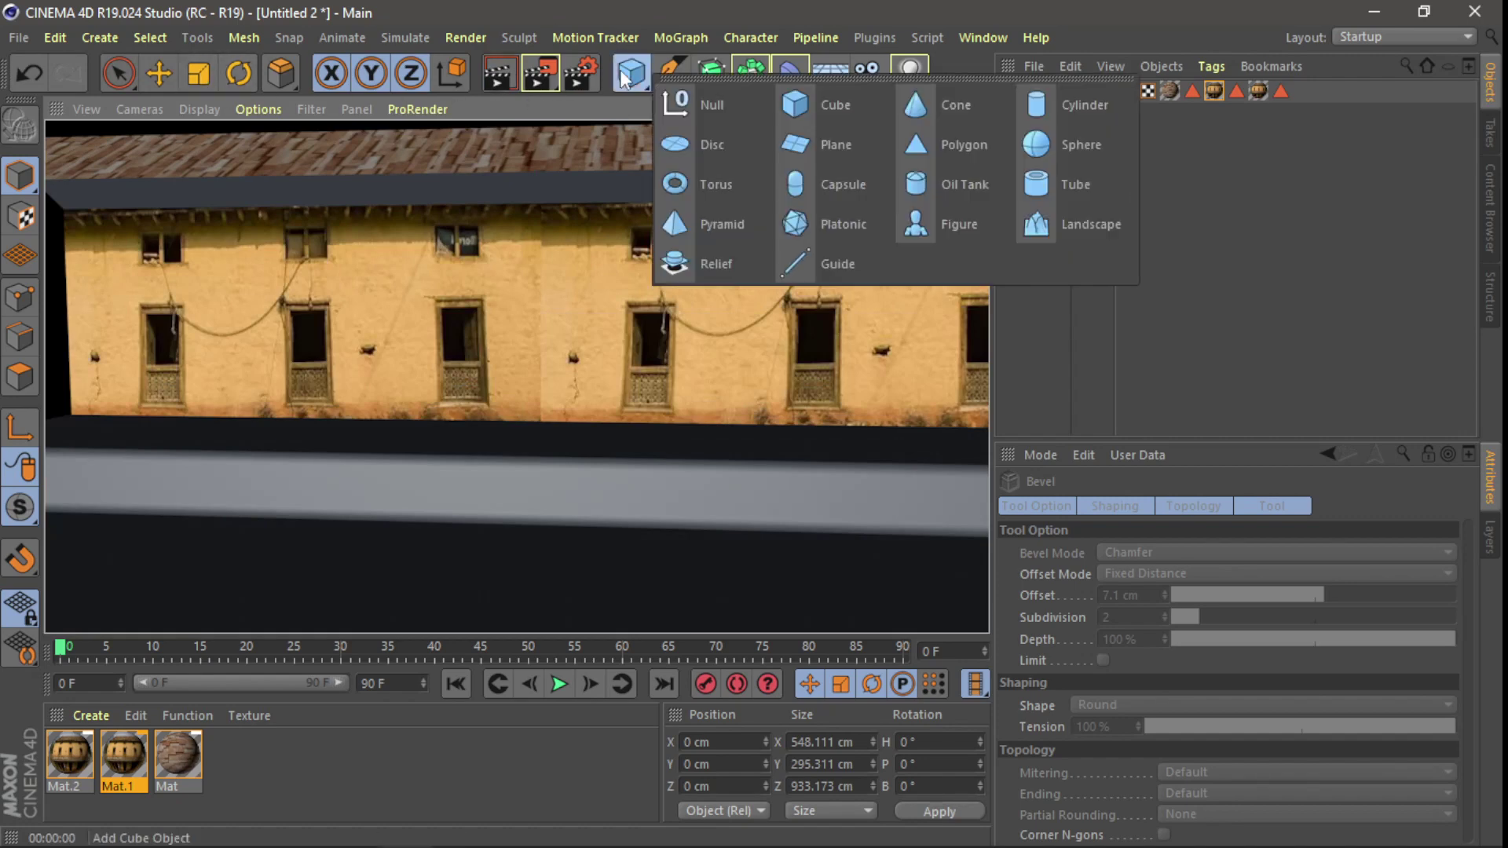
- Add a sphere with 162 segments and hide the viewport grid
{"action": "left_click", "coordinate": [1029, 149]}
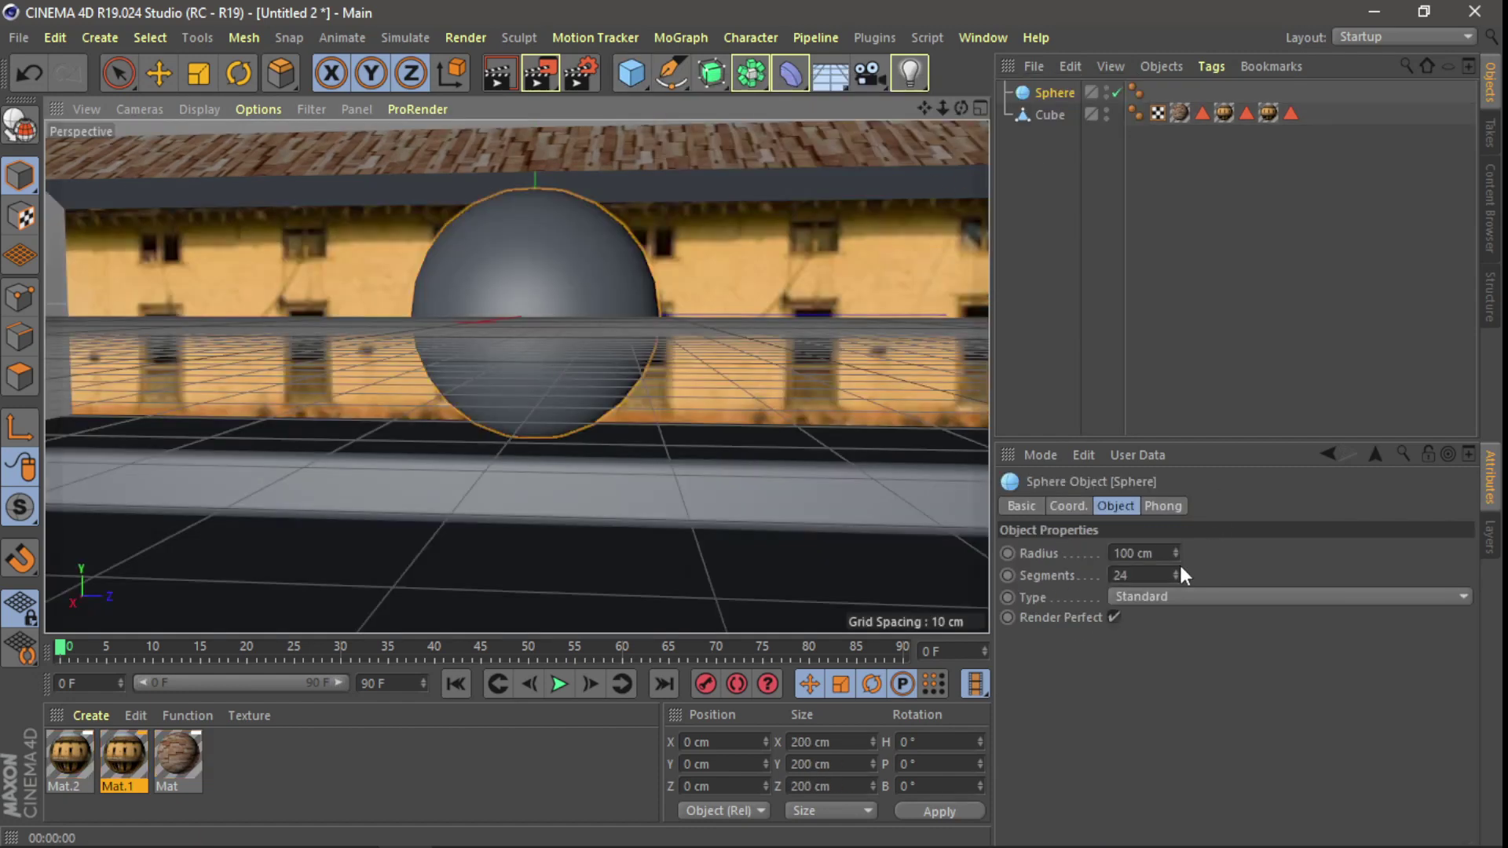
{"action": "left_click_drag", "start_coordinate": [1180, 569], "coordinate": [1181, 511]}
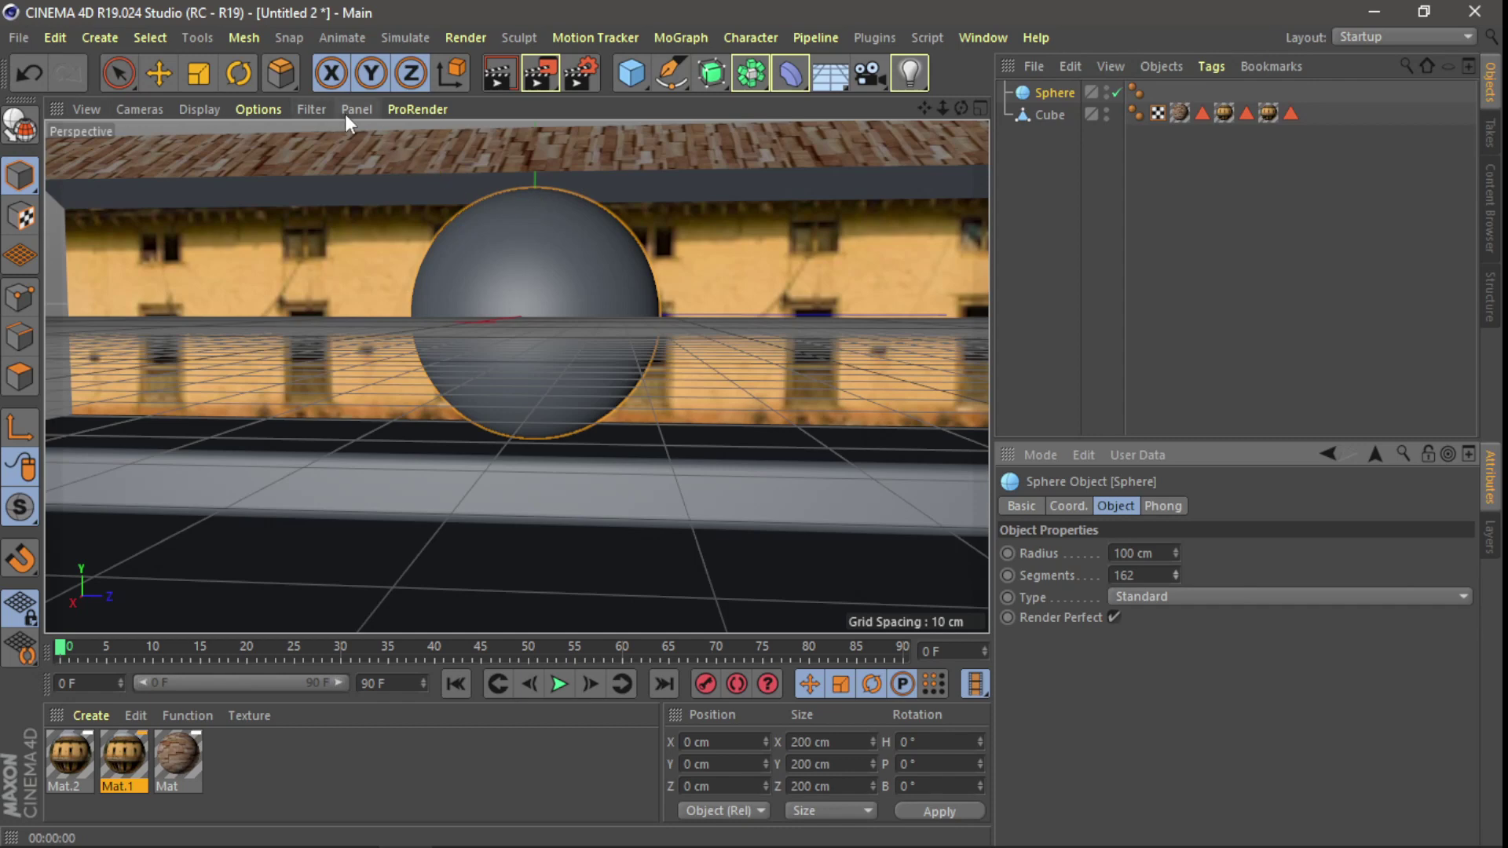
{"action": "left_click", "coordinate": [319, 112]}
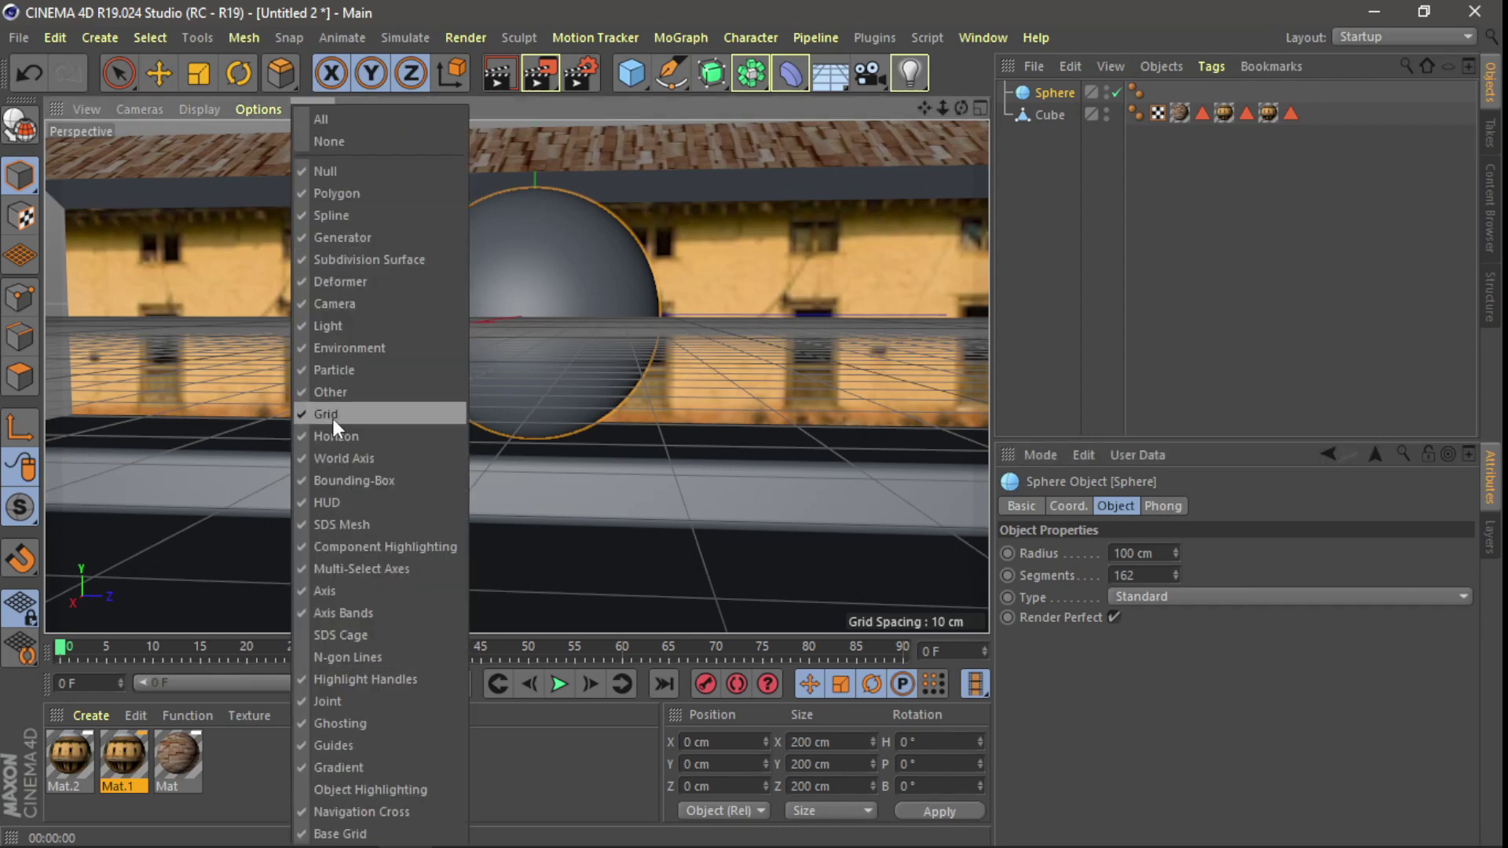
{"action": "left_click", "coordinate": [333, 416]}
- Set the sphere radius to 31 cm and its type to Hemisphere
{"action": "left_click", "coordinate": [159, 73]}
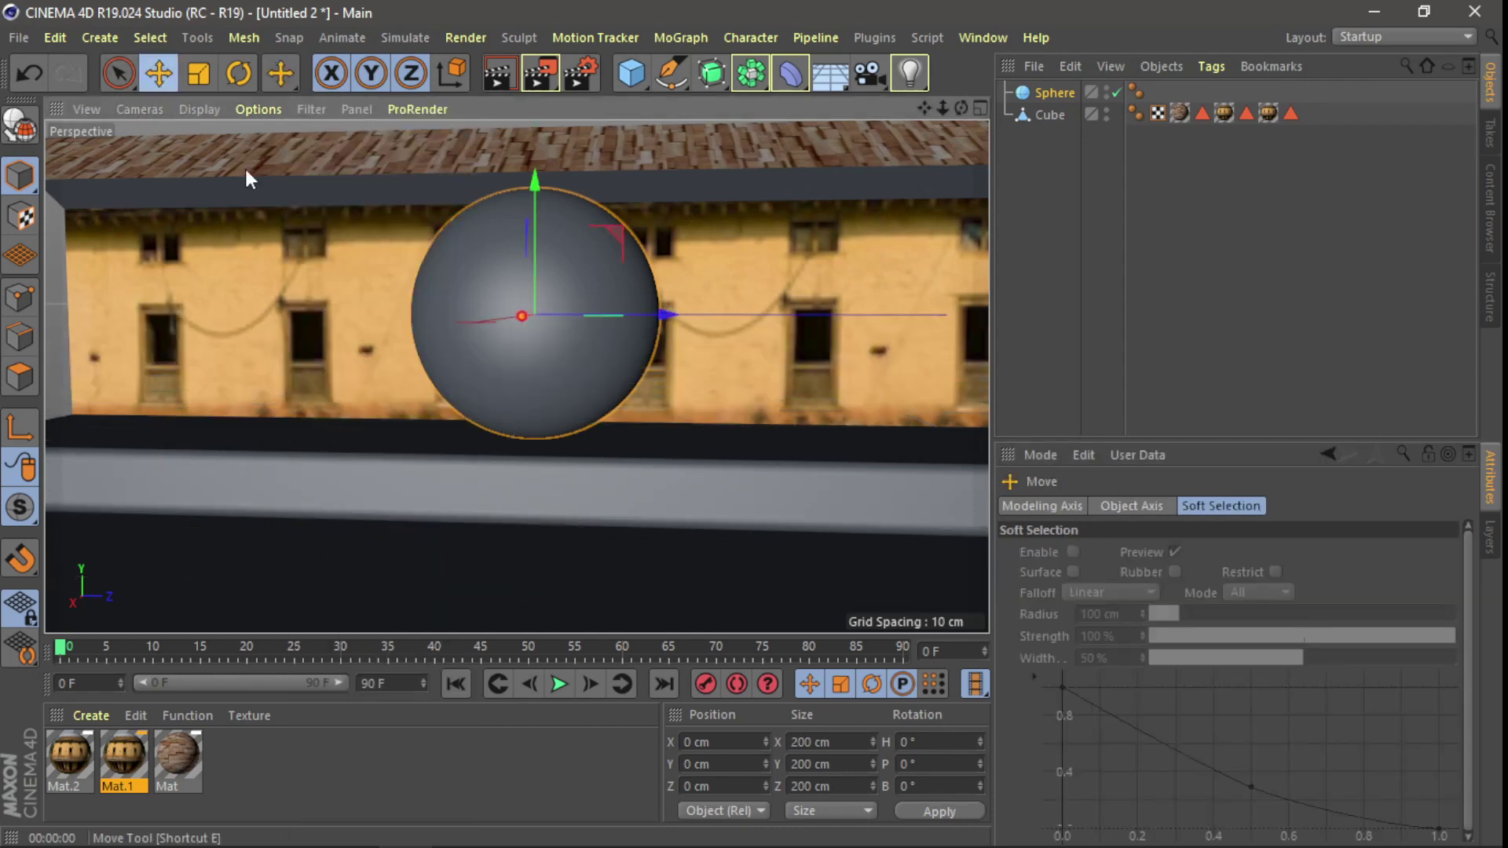
{"action": "left_click", "coordinate": [1066, 96]}
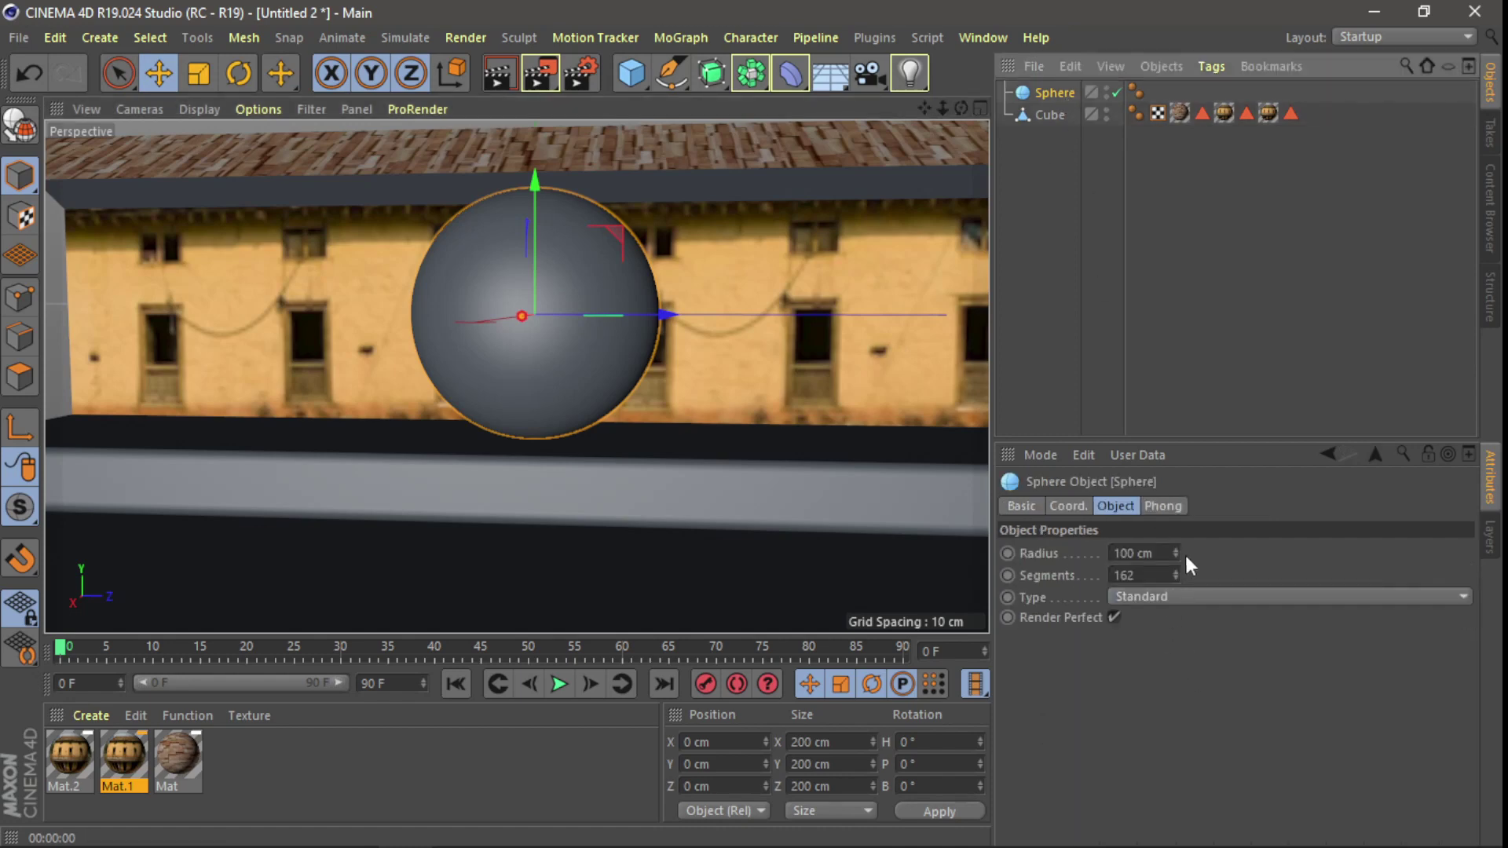
{"action": "left_click_drag", "start_coordinate": [1176, 553], "coordinate": [1132, 553]}
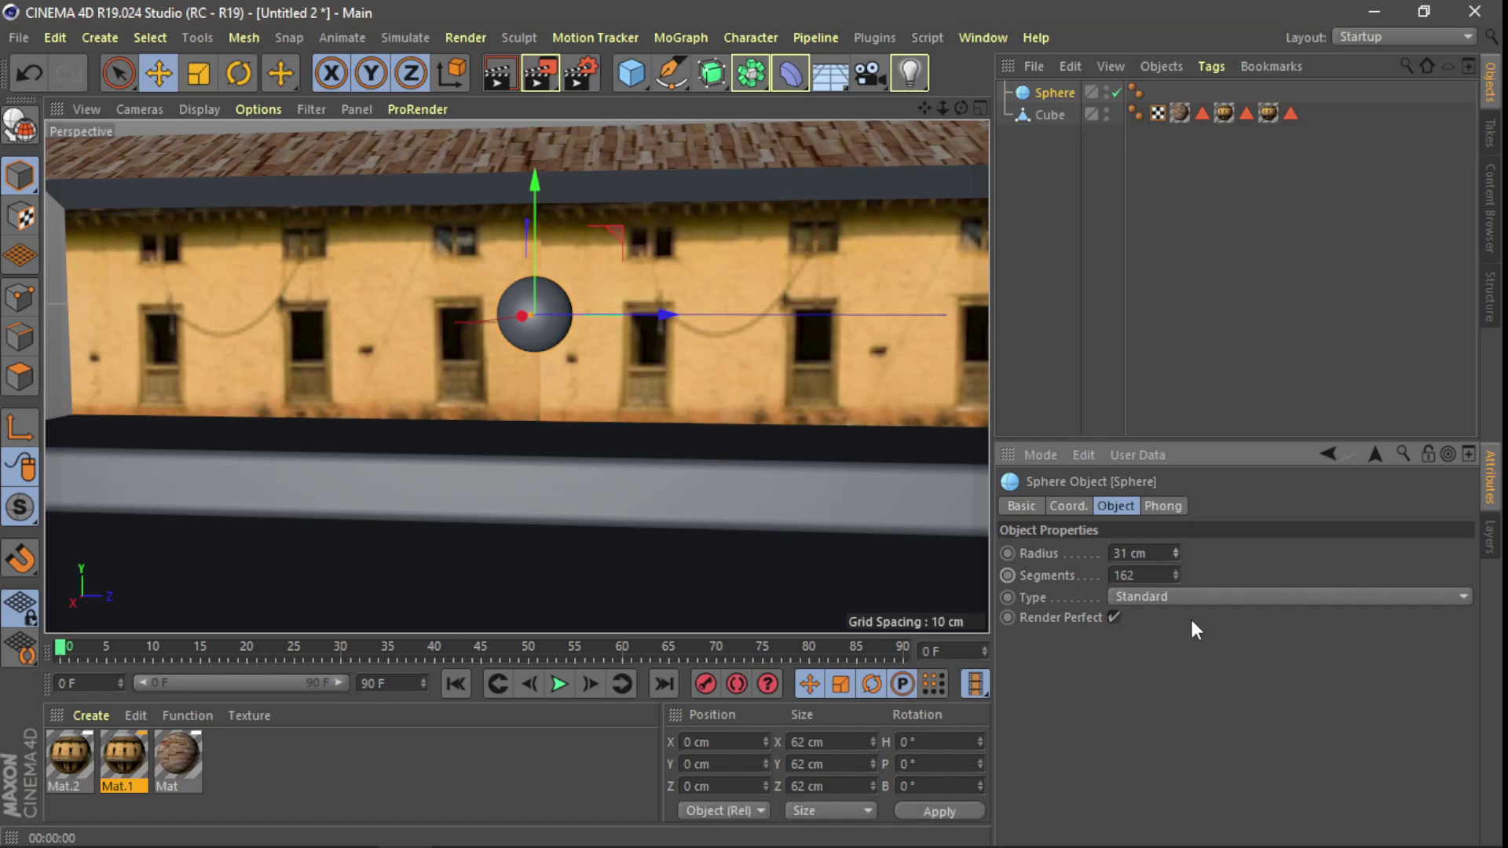
{"action": "left_click", "coordinate": [1178, 599]}
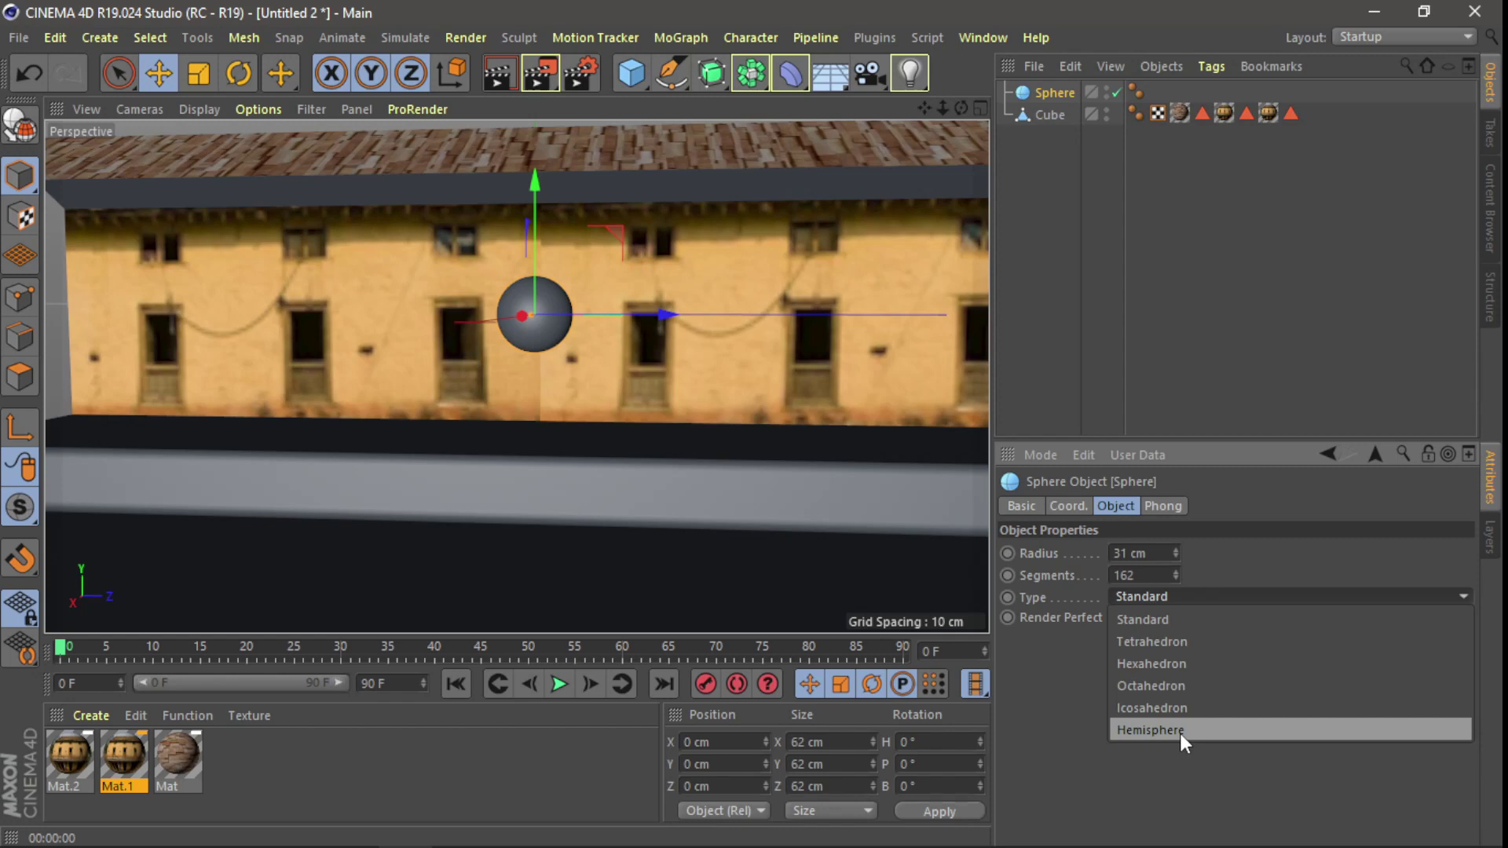
{"action": "left_click", "coordinate": [1179, 734]}
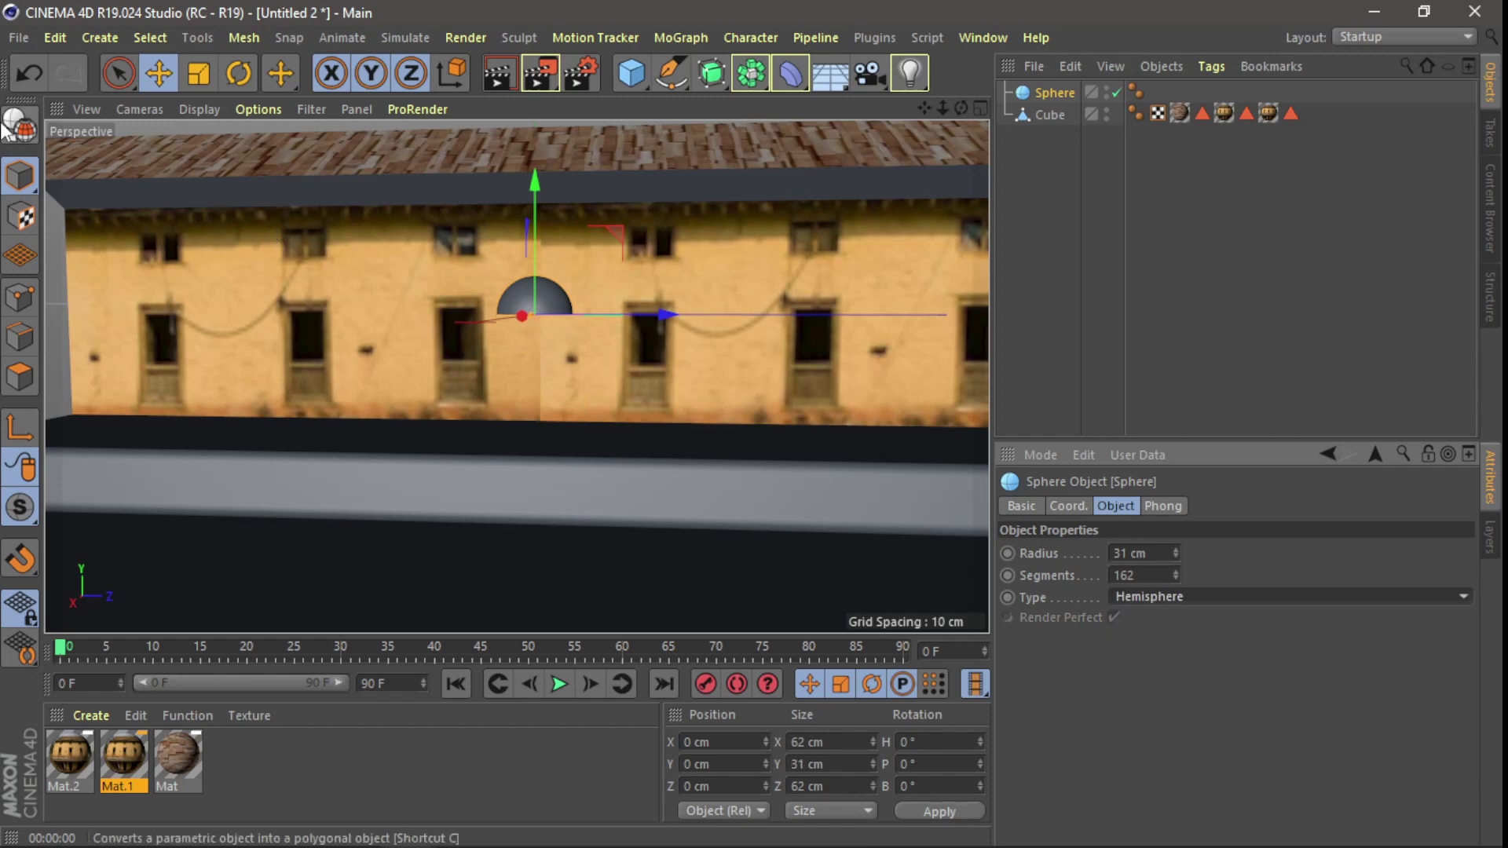
- Make the hemisphere editable and squash it to about 19.9 cm tall
{"action": "left_click", "coordinate": [11, 136]}
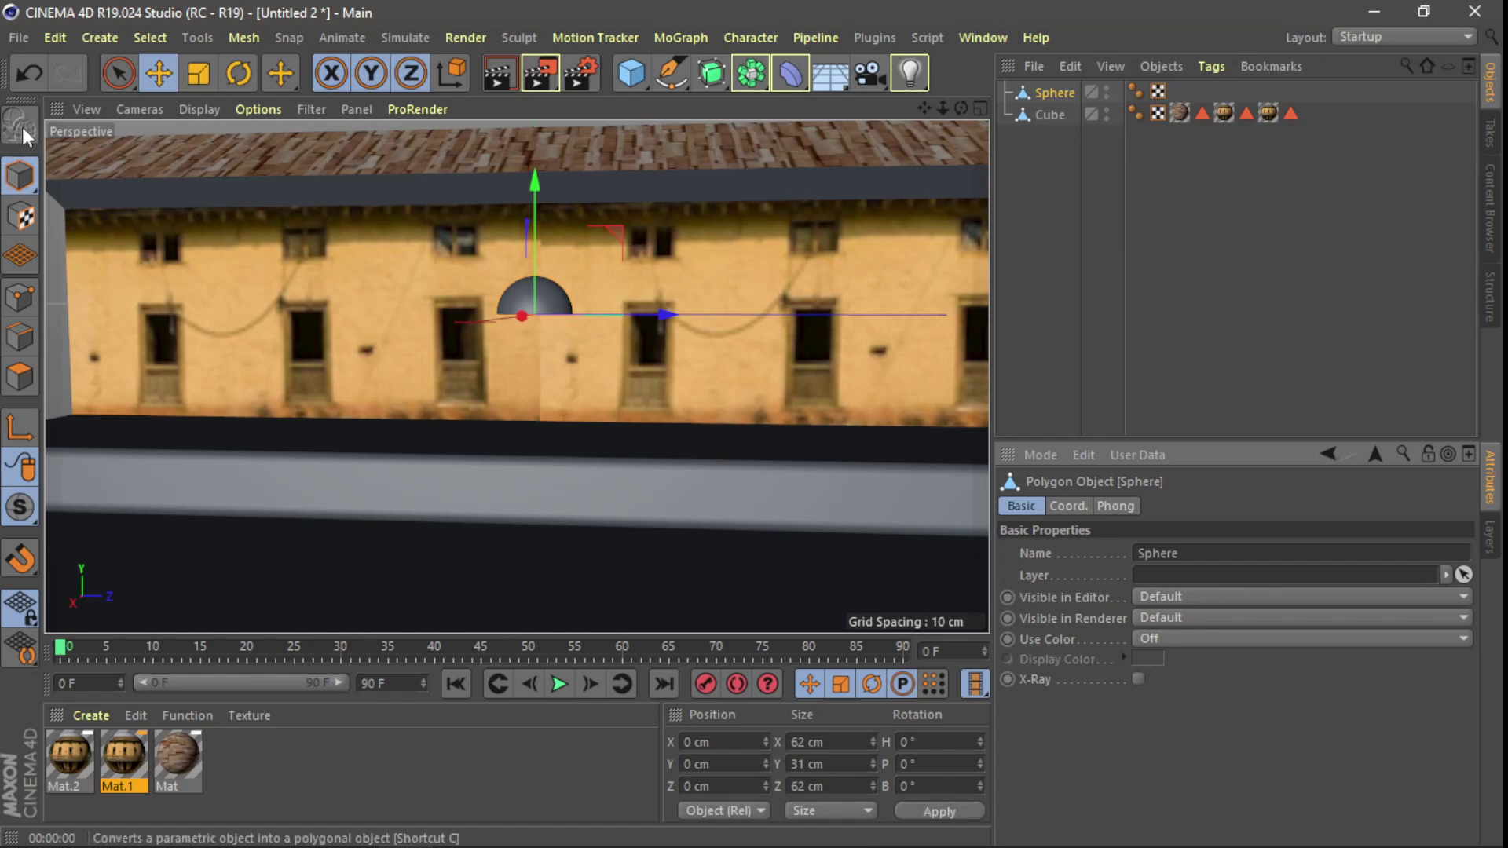
{"action": "left_click", "coordinate": [202, 73]}
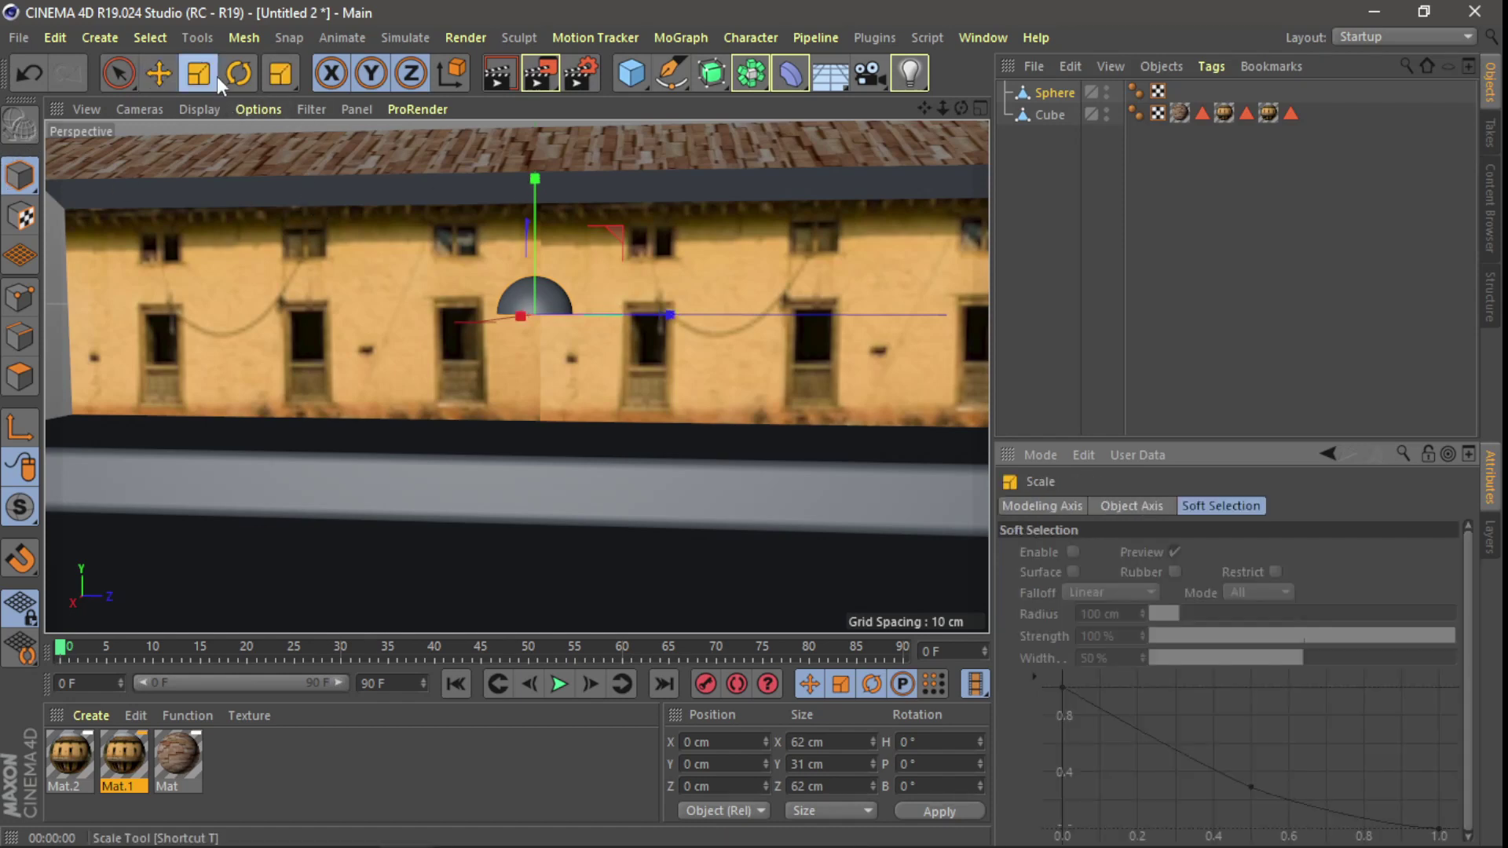
{"action": "left_click_drag", "start_coordinate": [534, 182], "coordinate": [530, 228]}
- Add a sphere with raised segment count and a 10 cm radius
{"action": "left_click", "coordinate": [631, 73]}
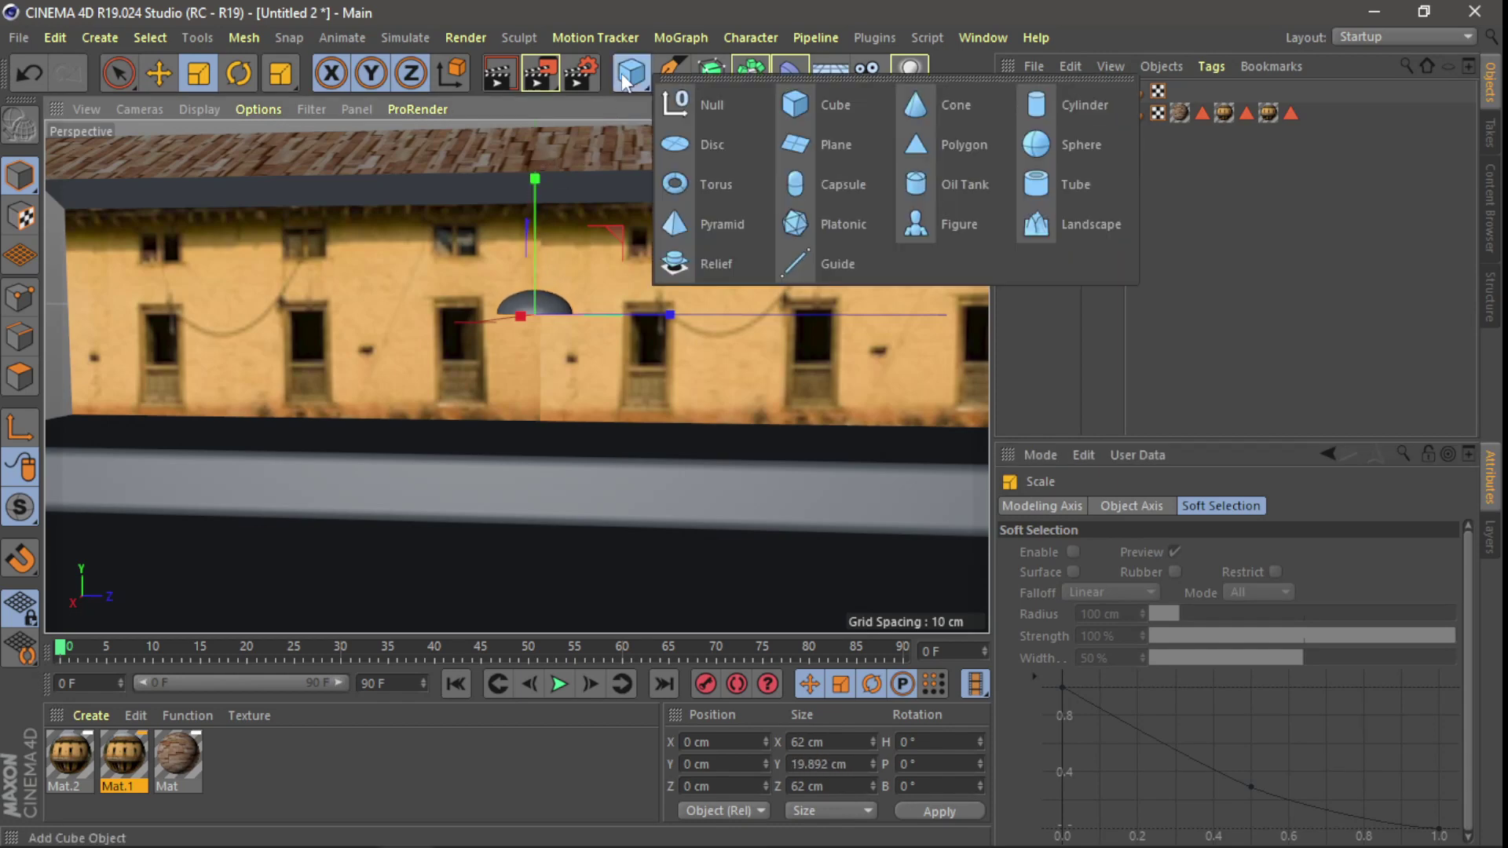
{"action": "left_click", "coordinate": [1053, 147]}
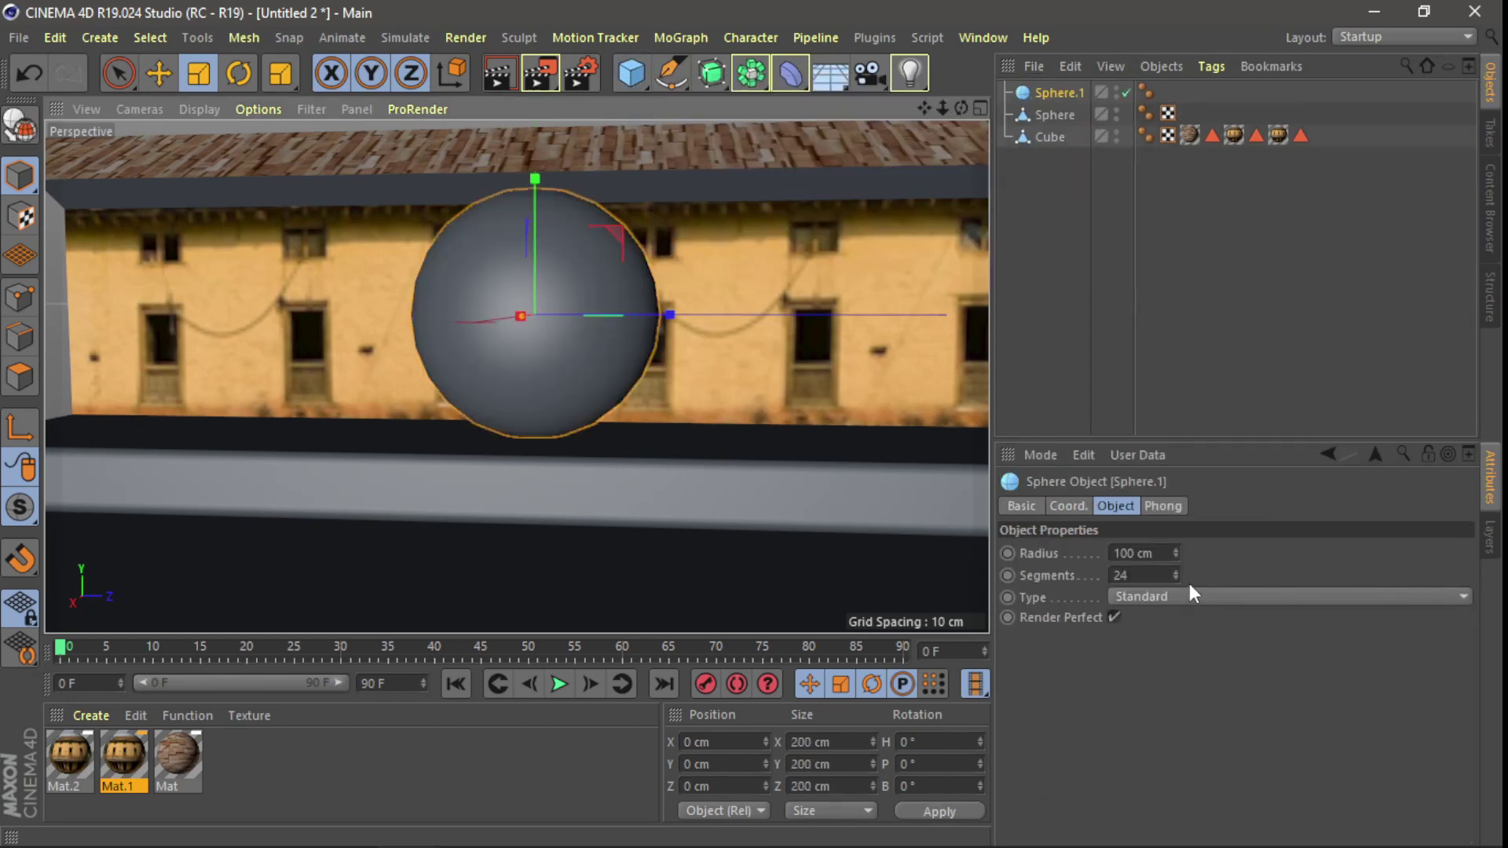
{"action": "left_click_drag", "start_coordinate": [1177, 576], "coordinate": [1225, 575]}
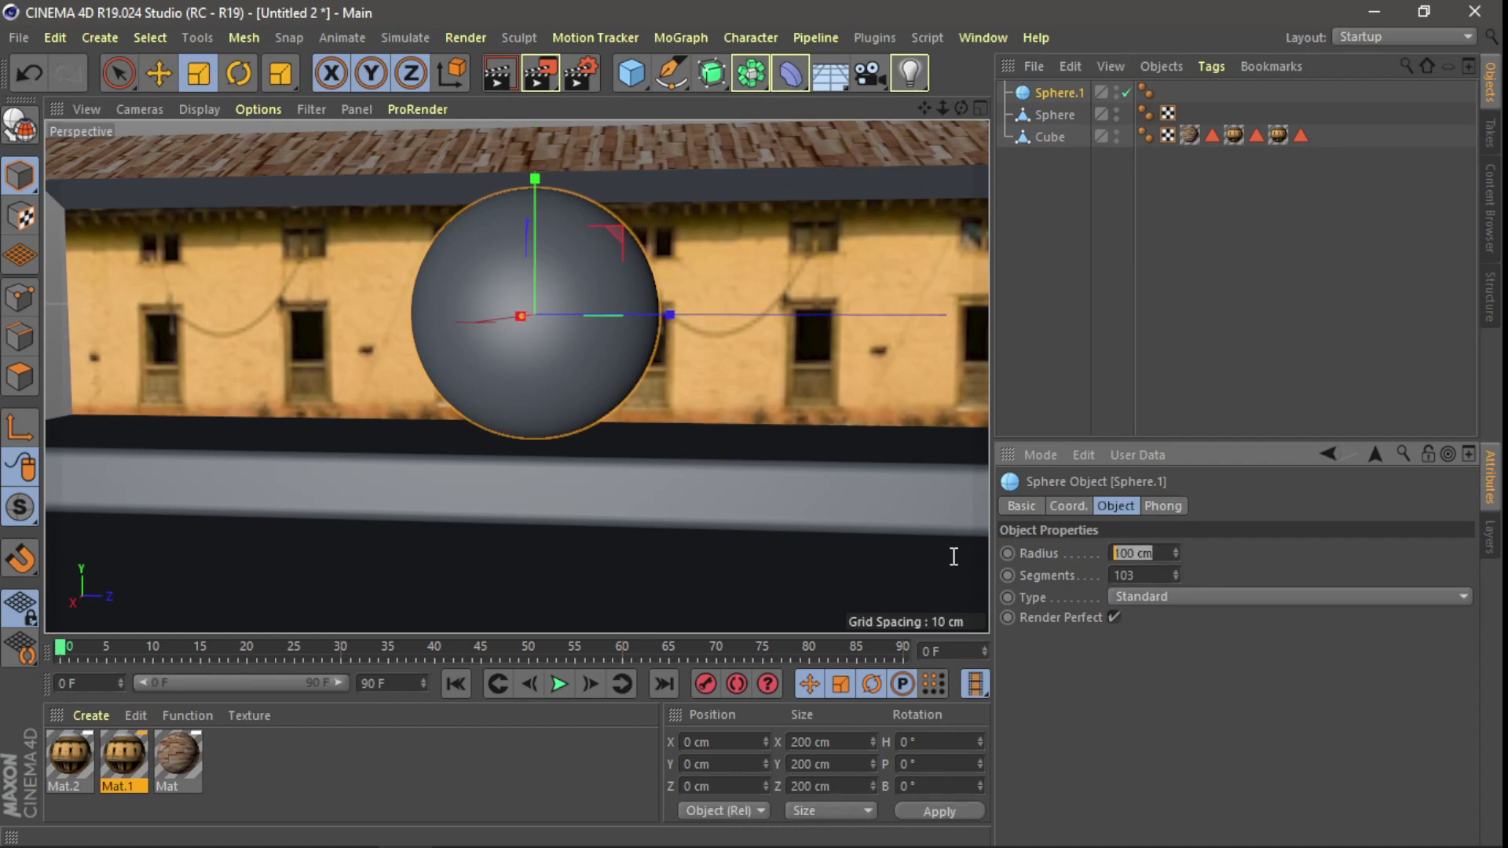
{"action": "type", "text": "15"}
{"action": "key", "text": "Return"}
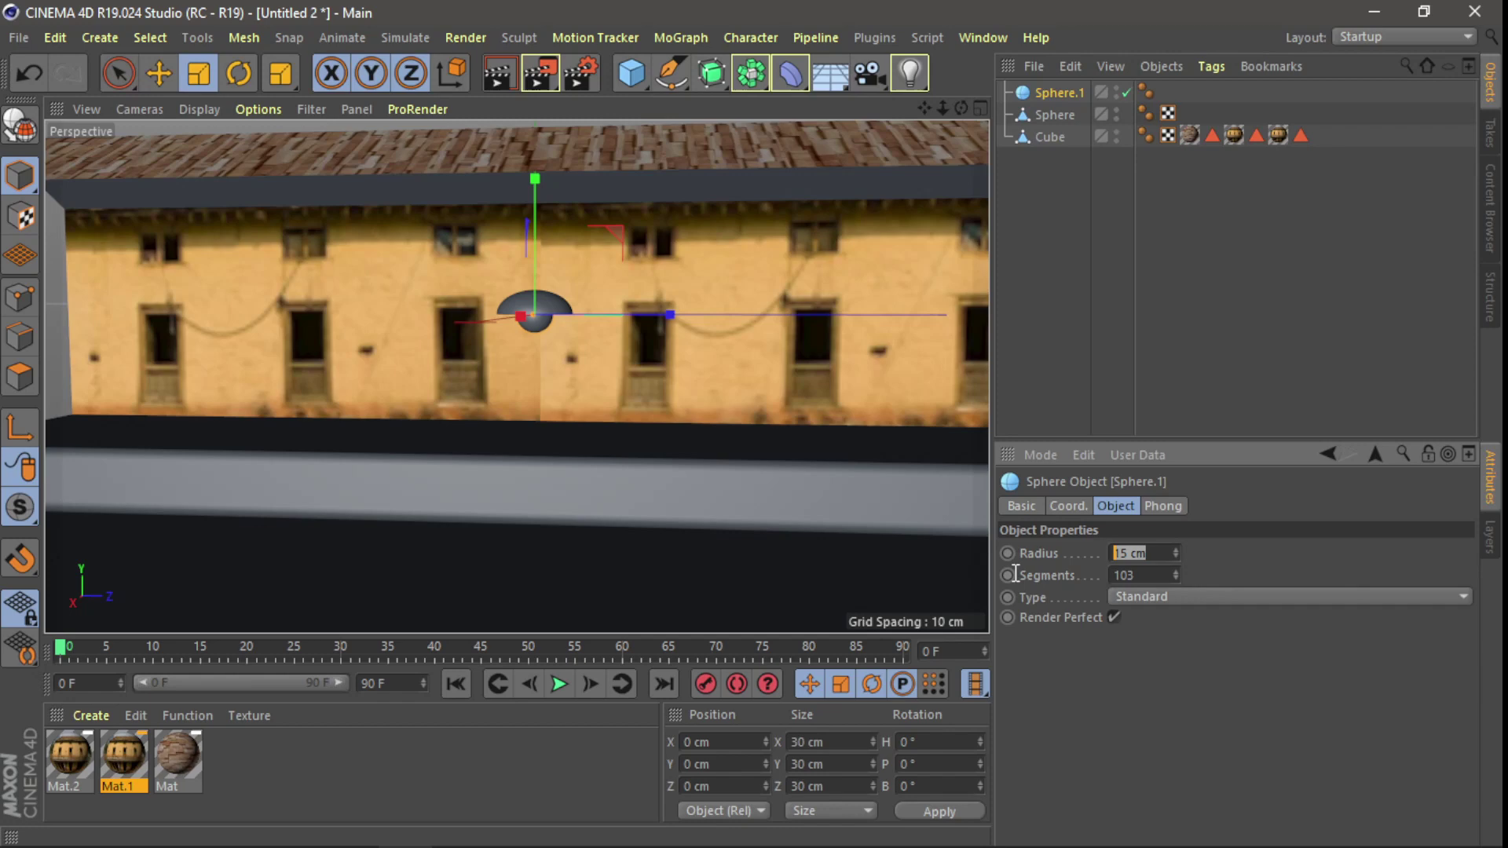
{"action": "type", "text": "10"}
{"action": "key", "text": "Return"}
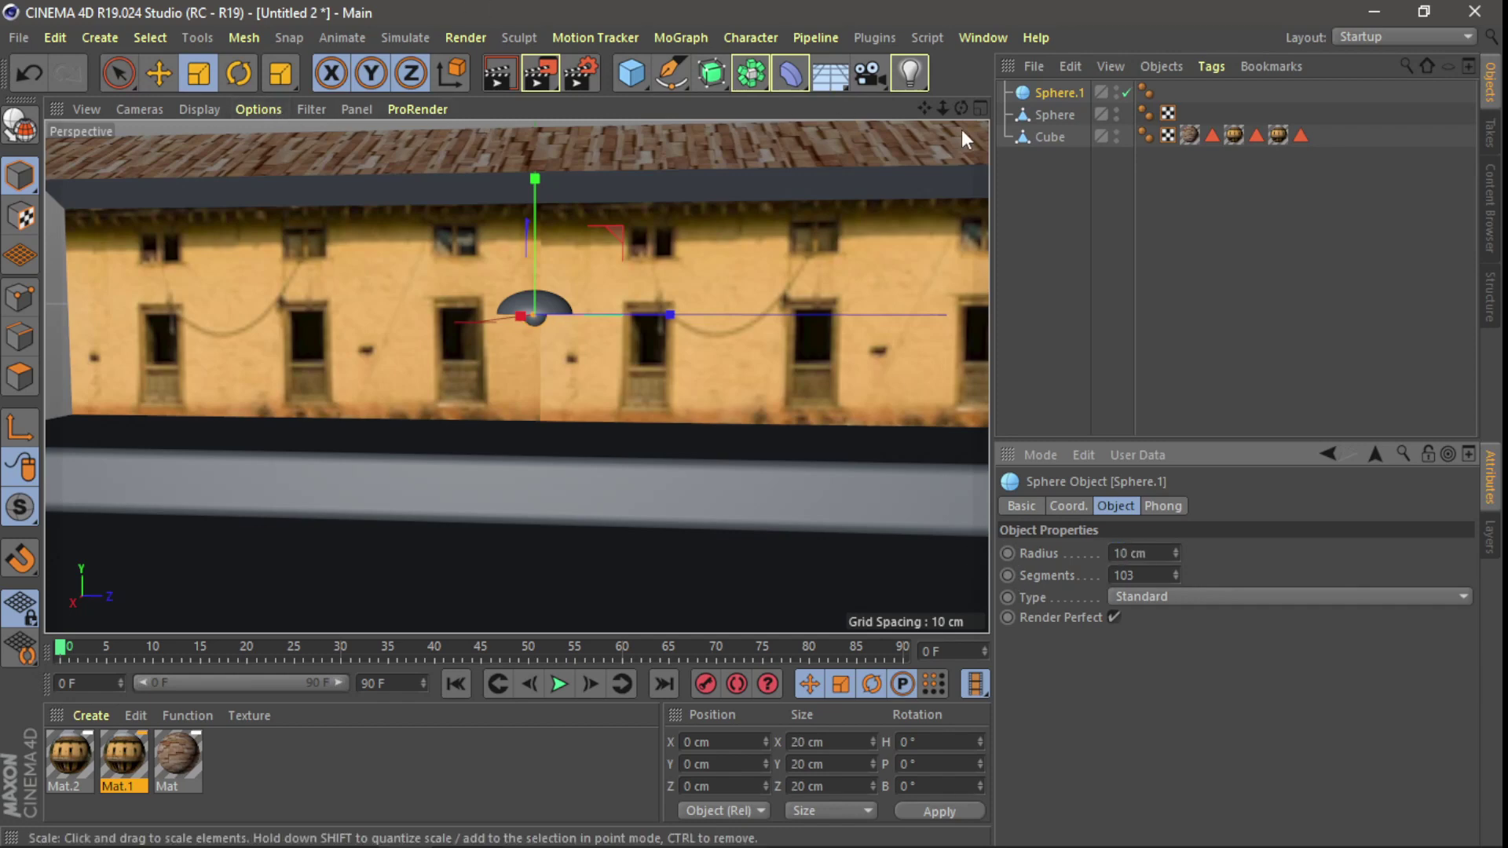
- In front view, move and slightly enlarge the bulb sphere to sit inside the shade
{"action": "left_click", "coordinate": [982, 106]}
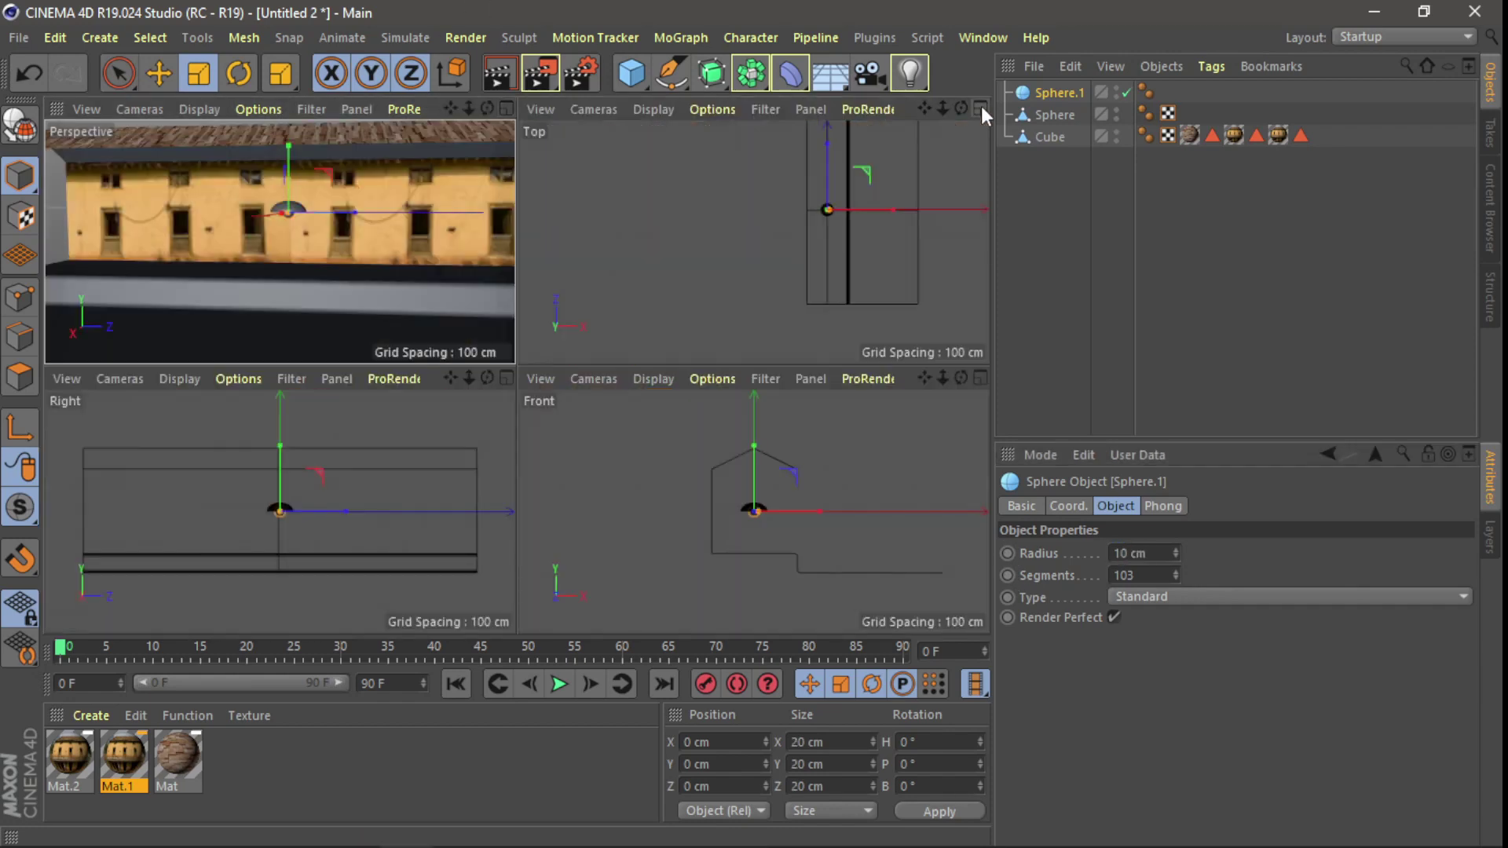
{"action": "left_click", "coordinate": [980, 378]}
{"action": "scroll", "coordinate": [529, 414], "scroll_direction": "up", "scroll_amount": 2}
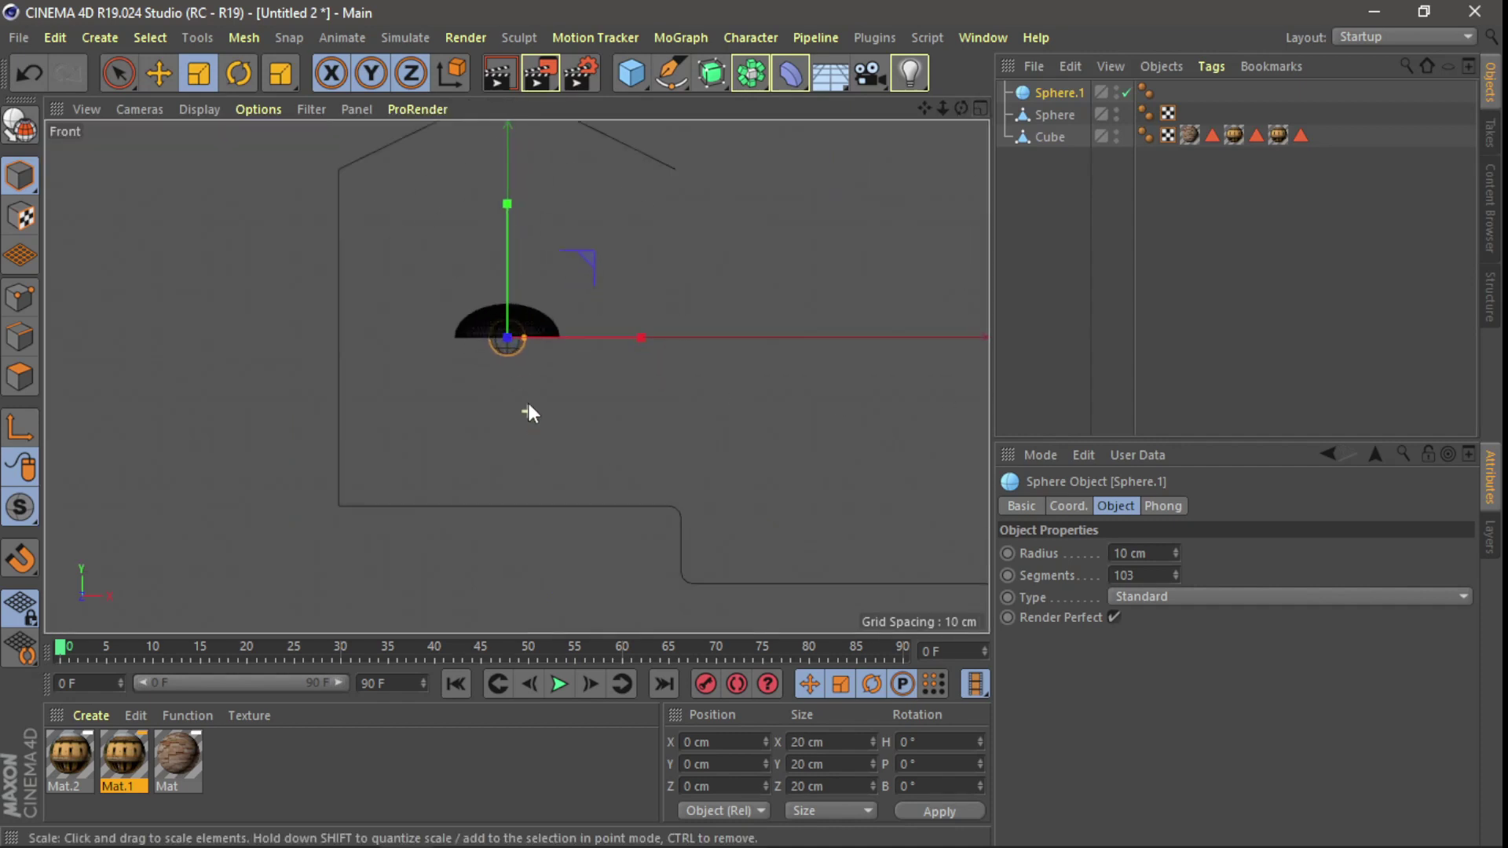
{"action": "scroll", "coordinate": [495, 209], "scroll_direction": "up", "scroll_amount": 3}
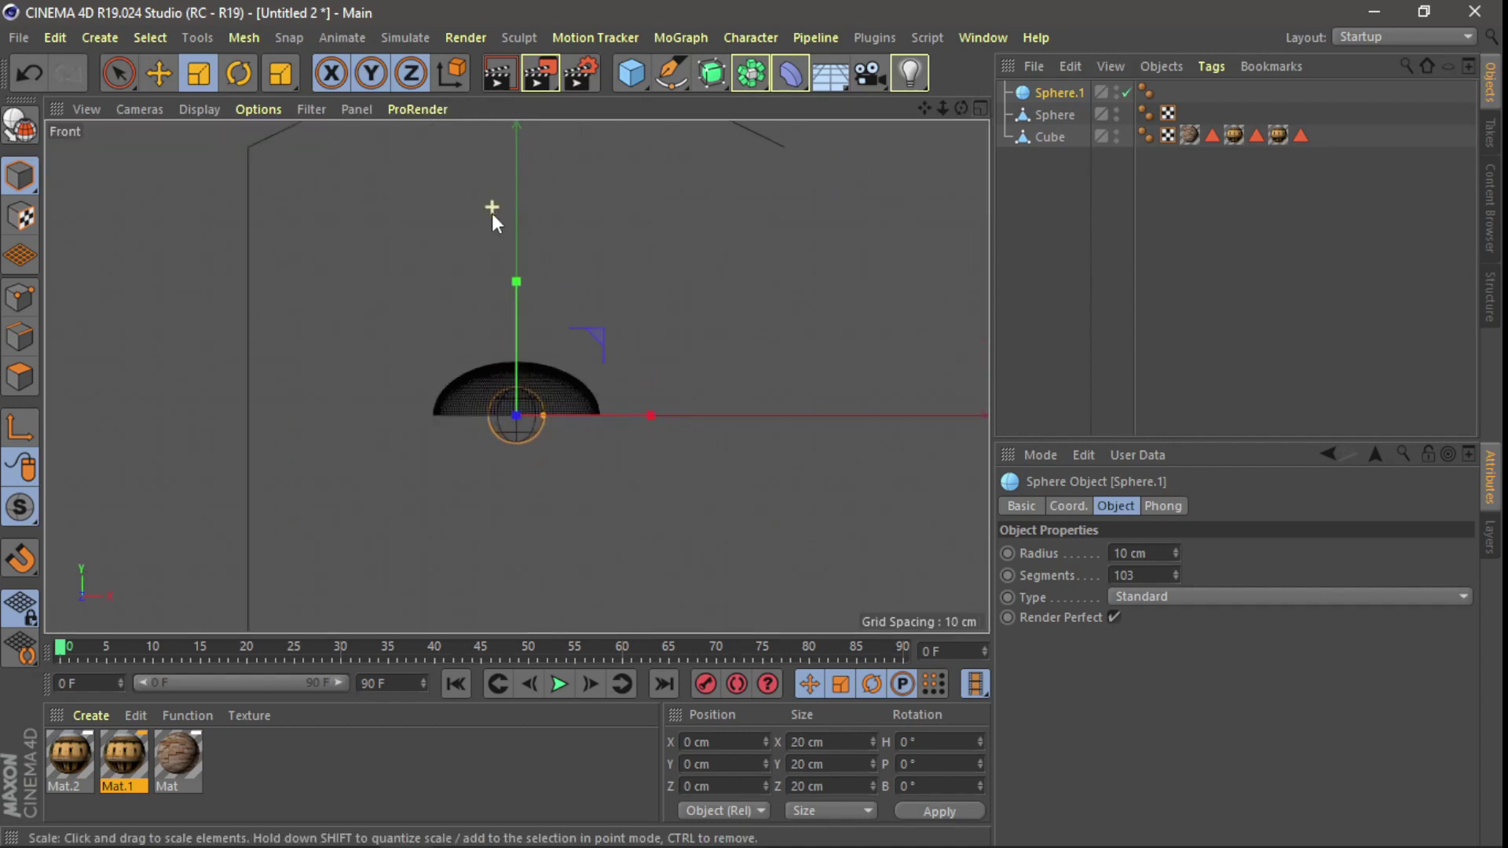
{"action": "left_click", "coordinate": [159, 73]}
{"action": "left_click_drag", "start_coordinate": [517, 286], "coordinate": [517, 259]}
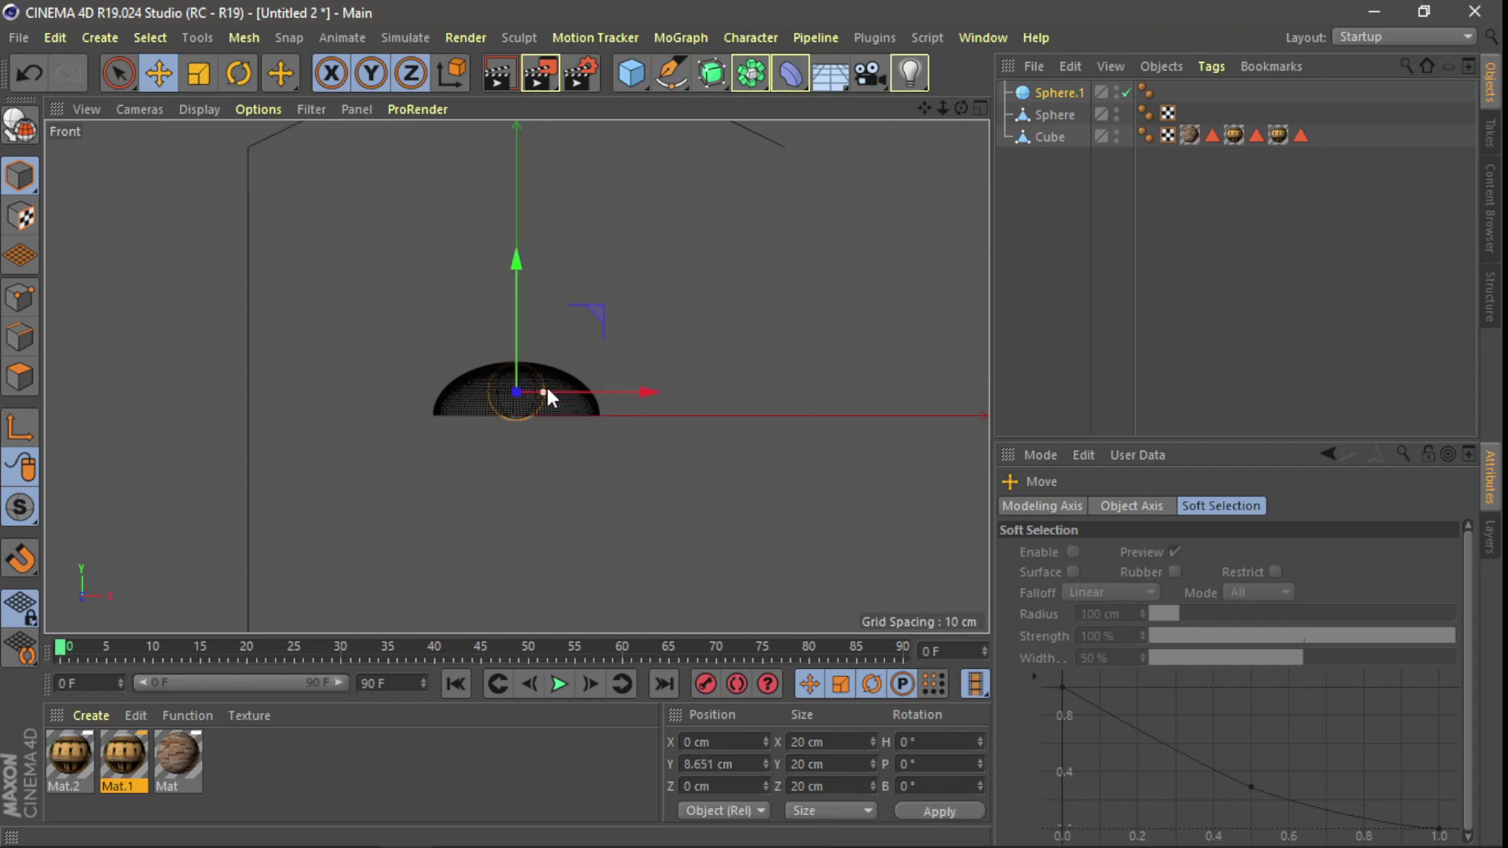
{"action": "left_click_drag", "start_coordinate": [548, 399], "coordinate": [549, 397]}
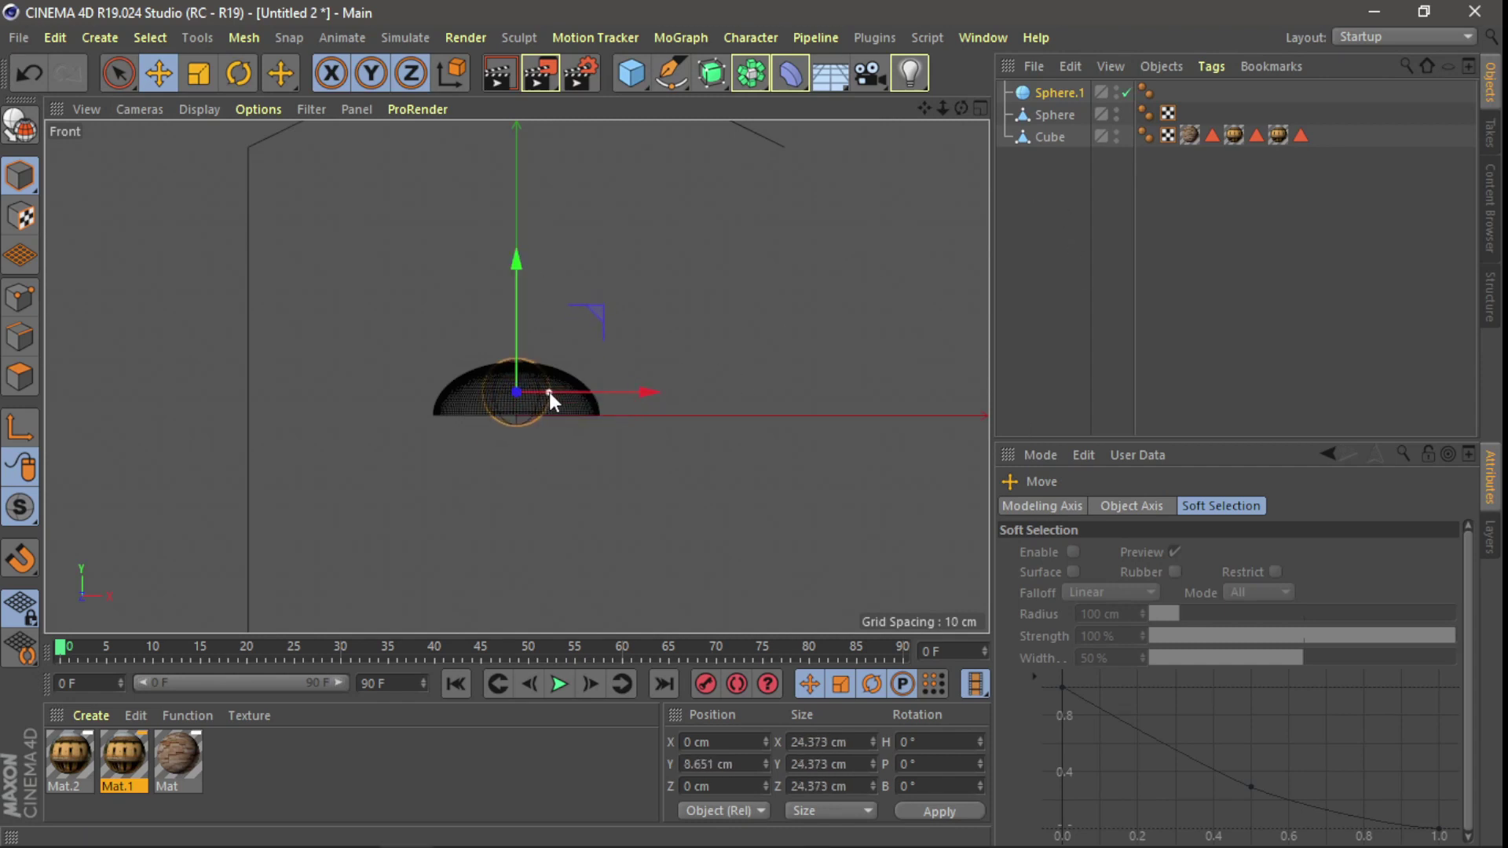
{"action": "left_click_drag", "start_coordinate": [516, 259], "coordinate": [516, 271]}
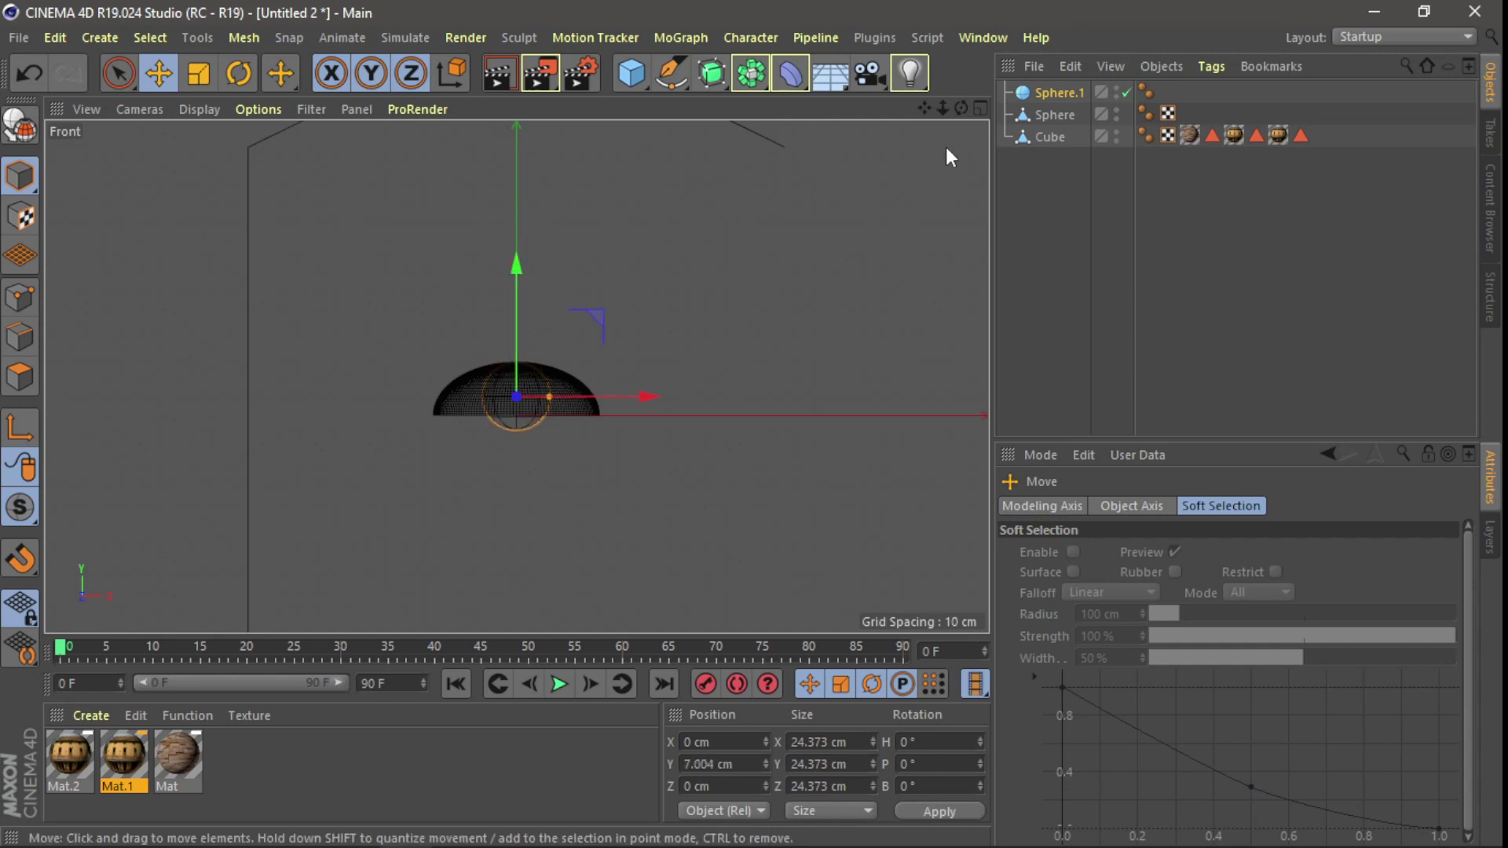
- Check the bulb's placement inside the shade from the perspective view
{"action": "left_click", "coordinate": [980, 109]}
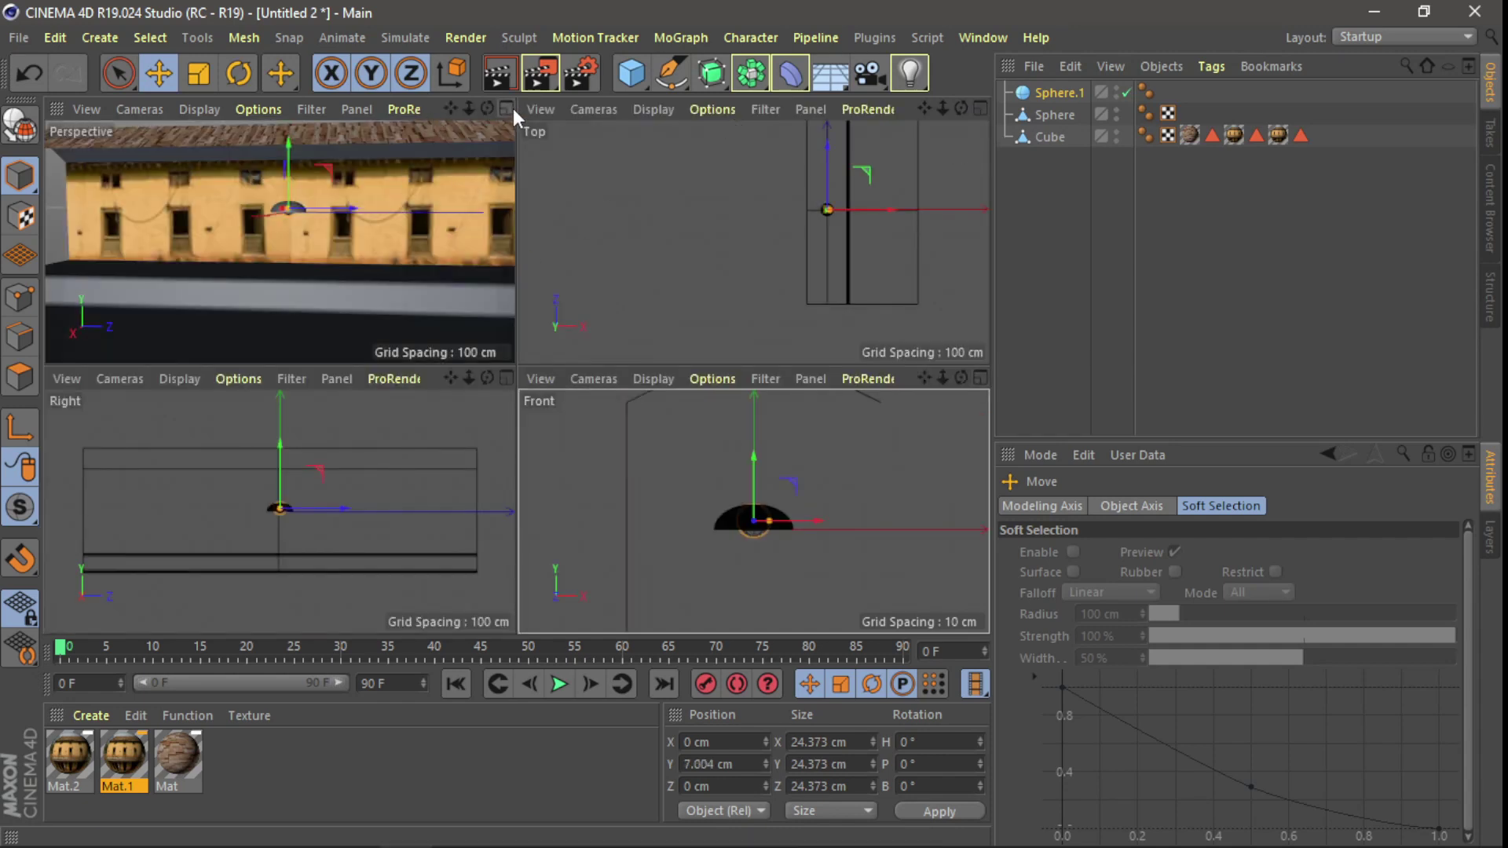
{"action": "left_click", "coordinate": [507, 108]}
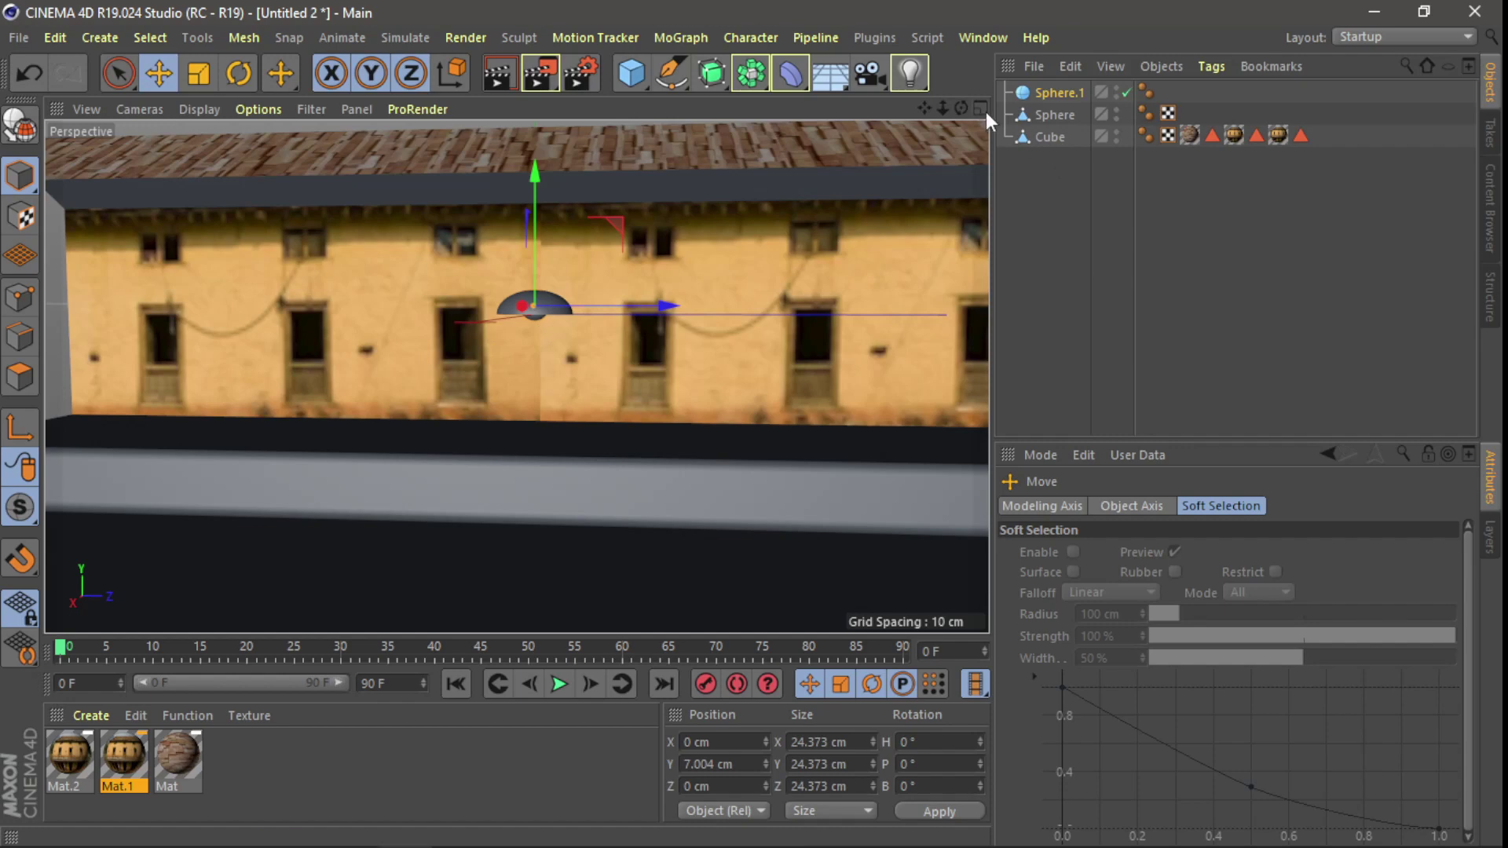
{"action": "left_click", "coordinate": [982, 107]}
{"action": "left_click", "coordinate": [981, 110]}
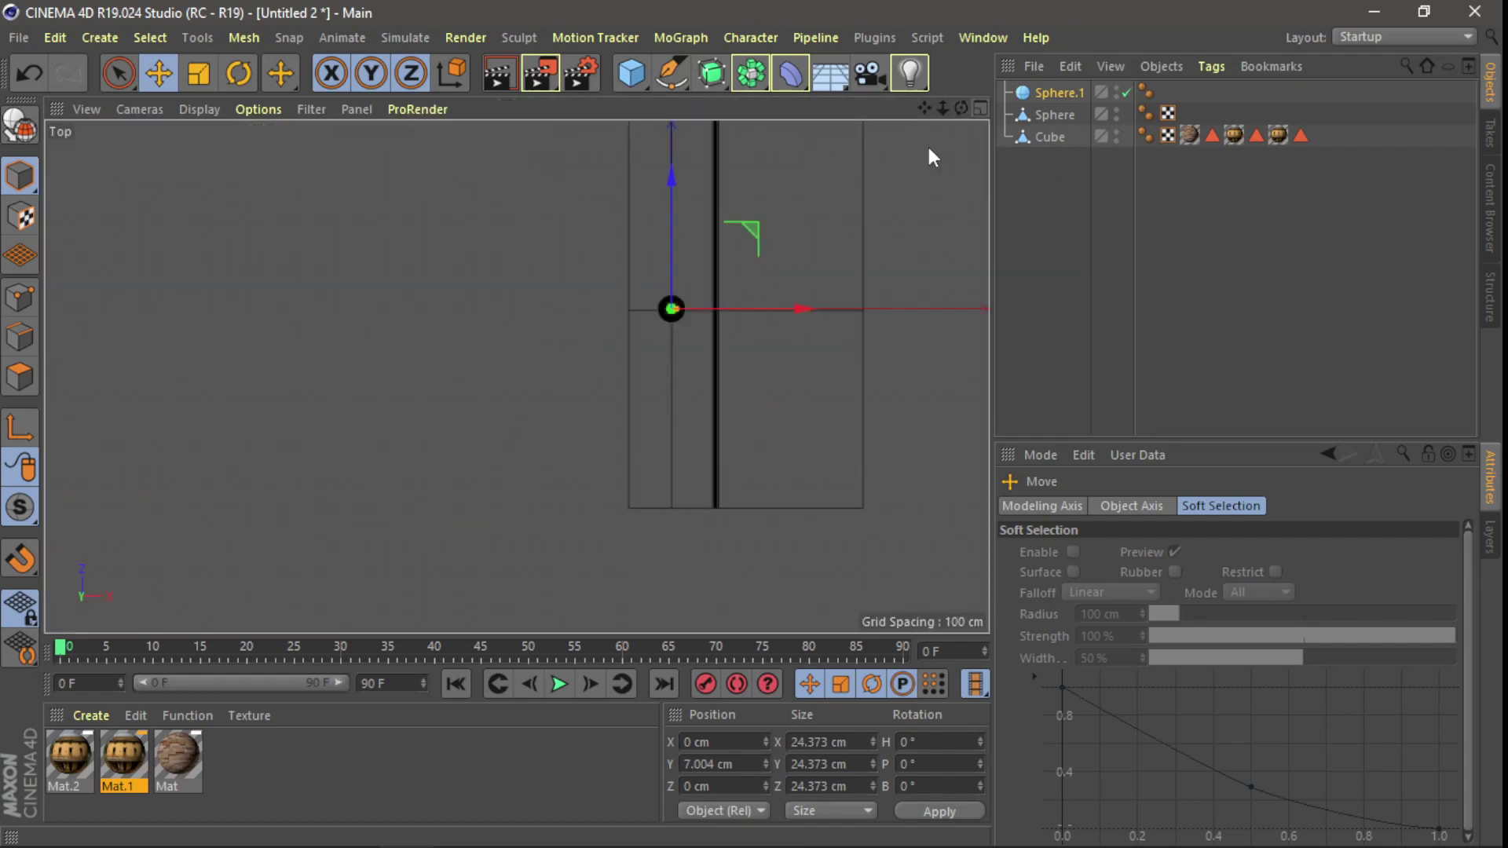
- Centre the lamp in top view, select shade and bulb, and copy them along the wall
{"action": "mouse_move", "coordinate": [925, 108]}
{"action": "left_mouse_down"}
{"action": "mouse_move", "coordinate": [517, 378]}
{"action": "mouse_move", "coordinate": [448, 456]}
{"action": "left_mouse_up"}
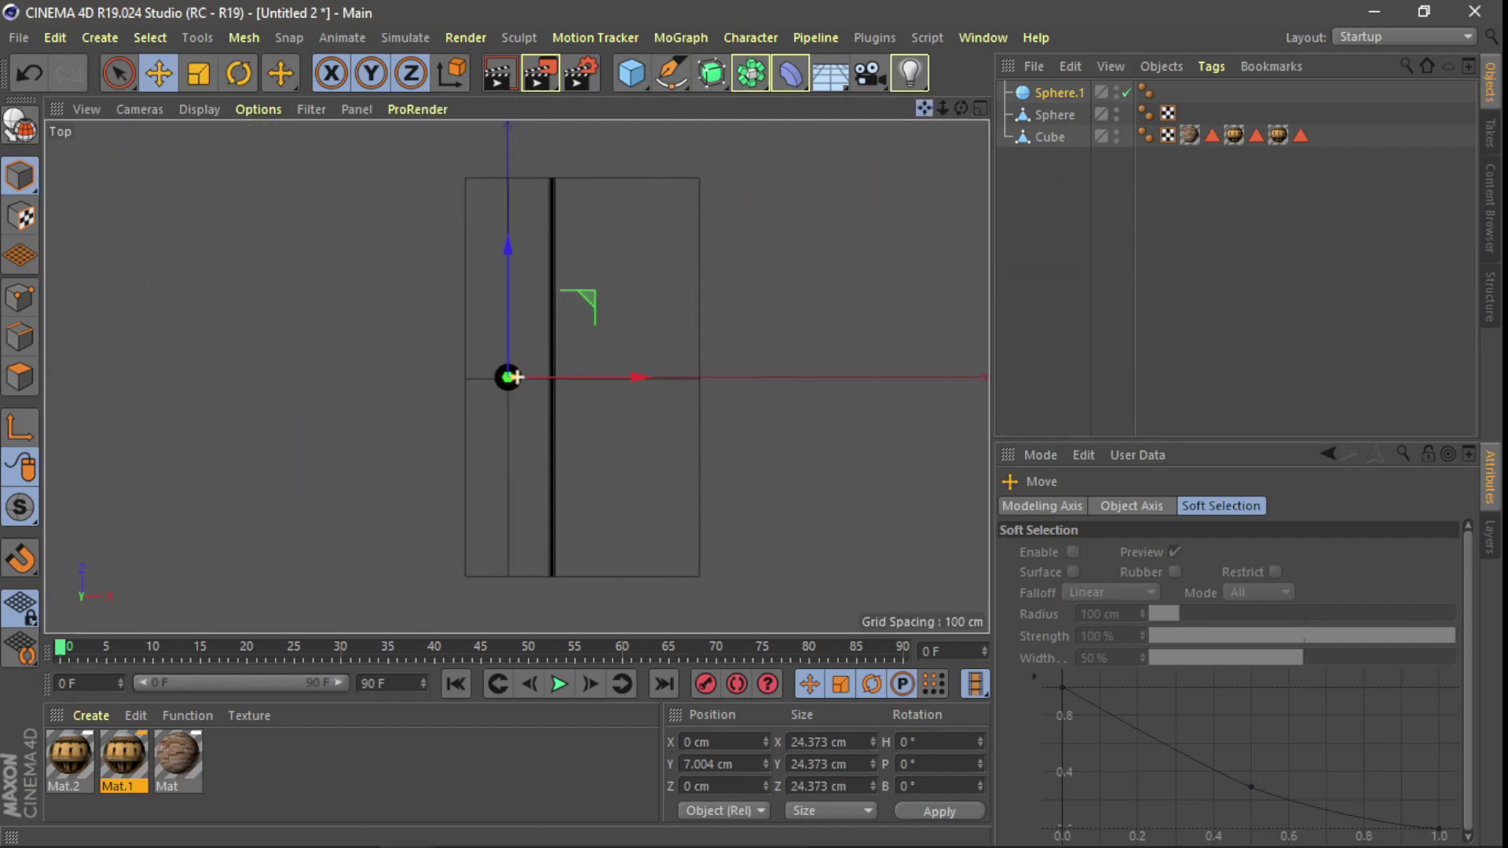
{"action": "scroll", "coordinate": [462, 412], "scroll_direction": "up", "scroll_amount": 3}
{"action": "scroll", "coordinate": [503, 377], "scroll_direction": "up", "scroll_amount": 1}
{"action": "scroll", "coordinate": [523, 355], "scroll_direction": "up", "scroll_amount": 2}
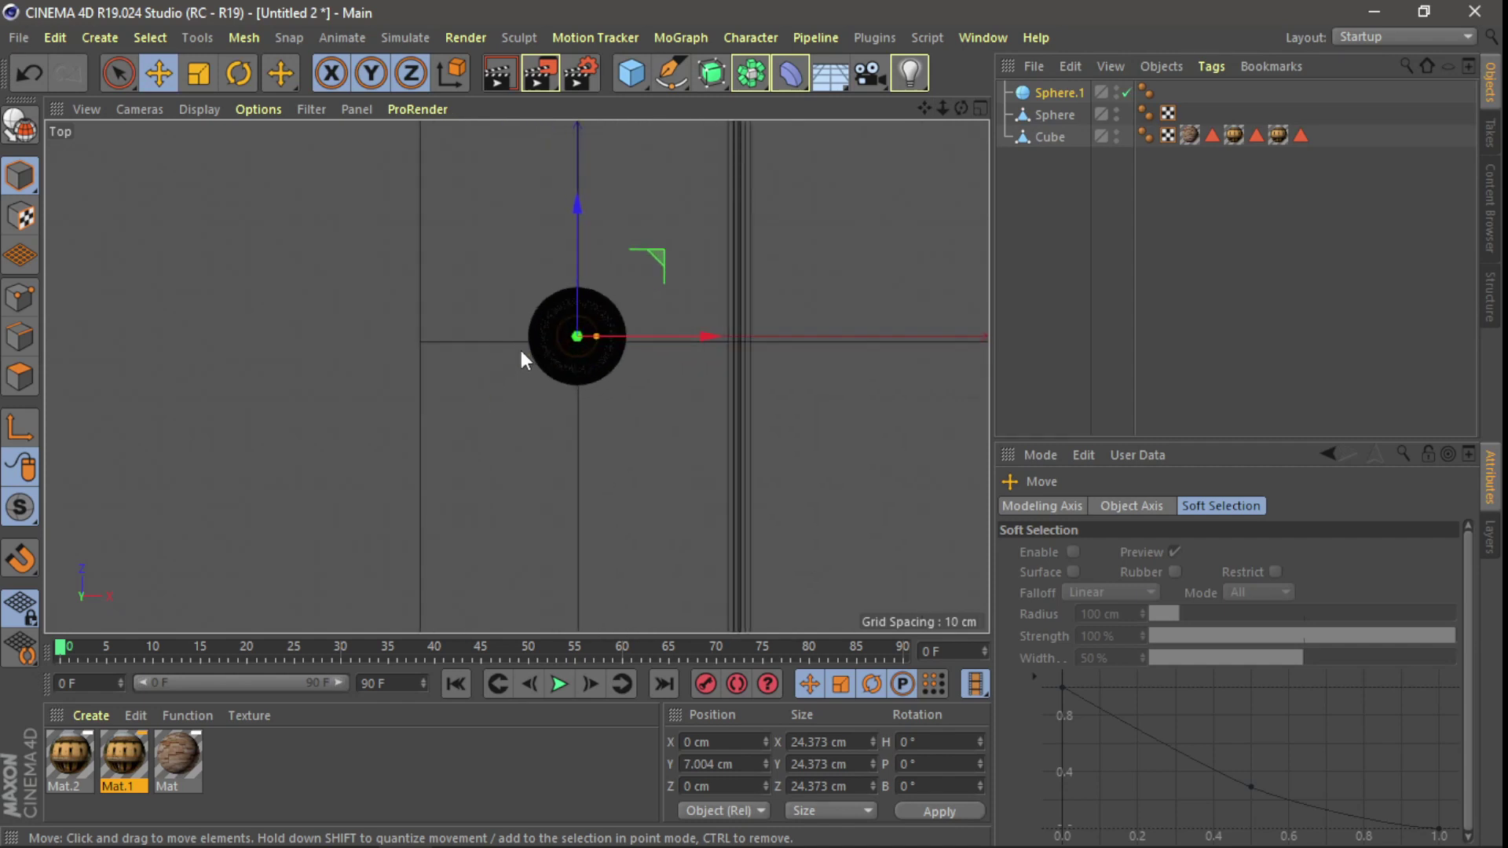
{"action": "scroll", "coordinate": [521, 351], "scroll_direction": "up", "scroll_amount": 2}
{"action": "left_click_drag", "start_coordinate": [924, 109], "coordinate": [915, 113]}
{"action": "left_click_drag", "start_coordinate": [517, 377], "coordinate": [455, 441]}
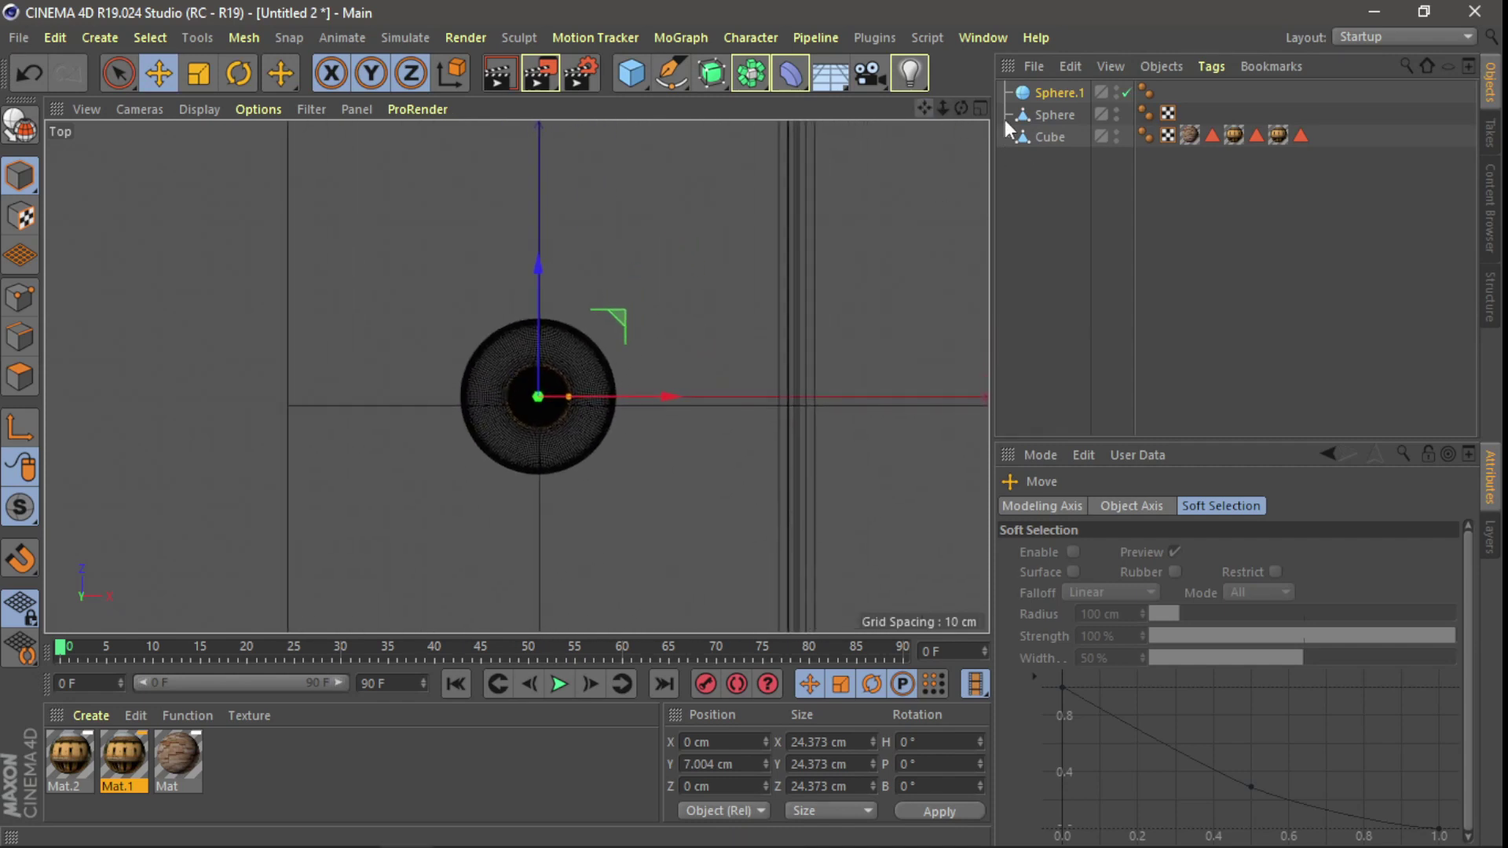
{"action": "left_click", "coordinate": [1055, 116], "text": "ctrl"}
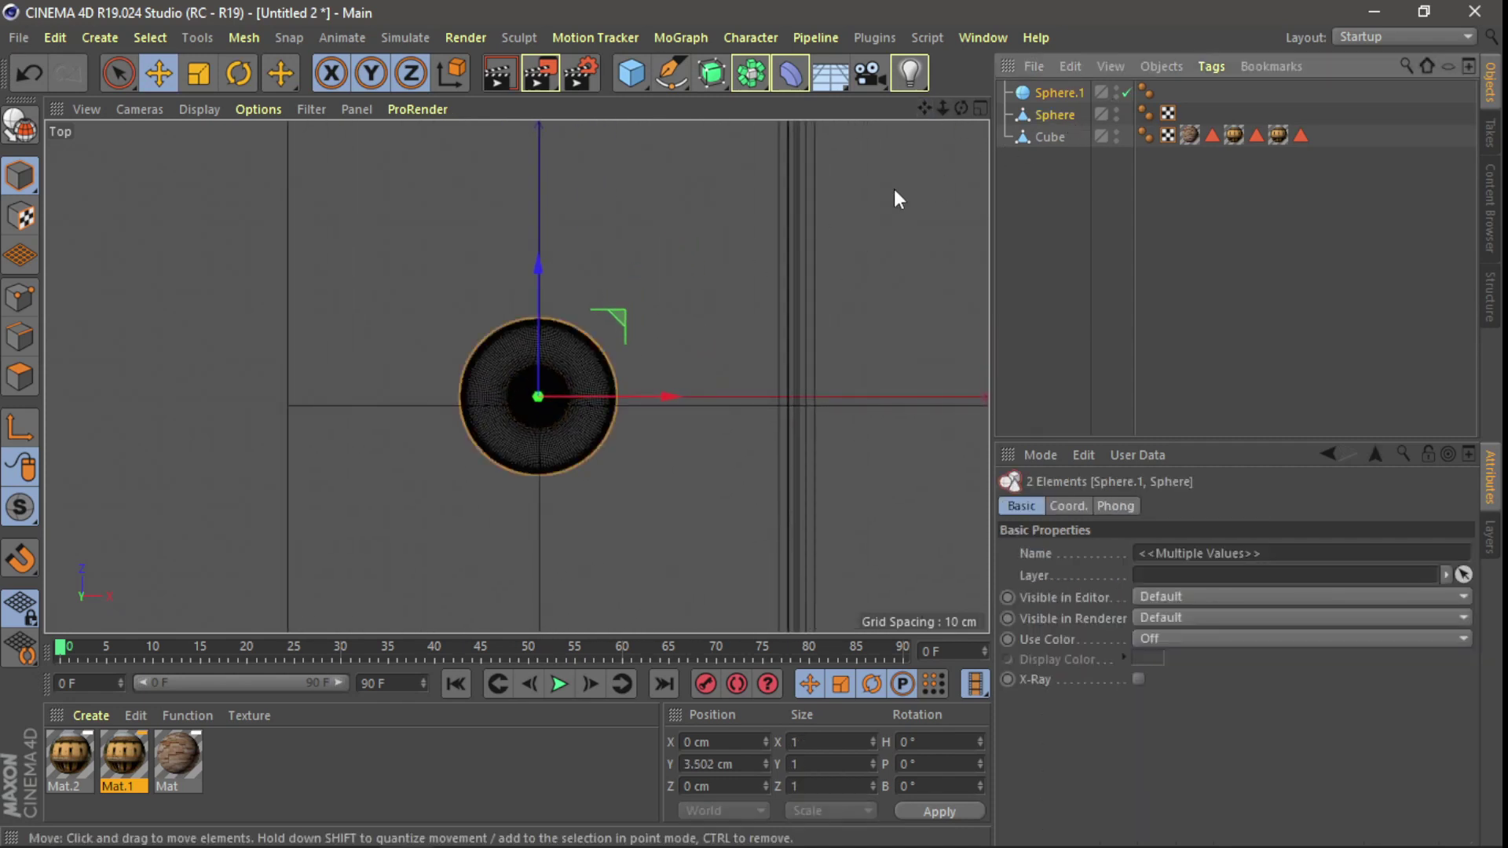
{"action": "scroll", "coordinate": [520, 380], "scroll_direction": "down", "scroll_amount": 4}
{"action": "scroll", "coordinate": [520, 380], "scroll_direction": "down", "scroll_amount": 2}
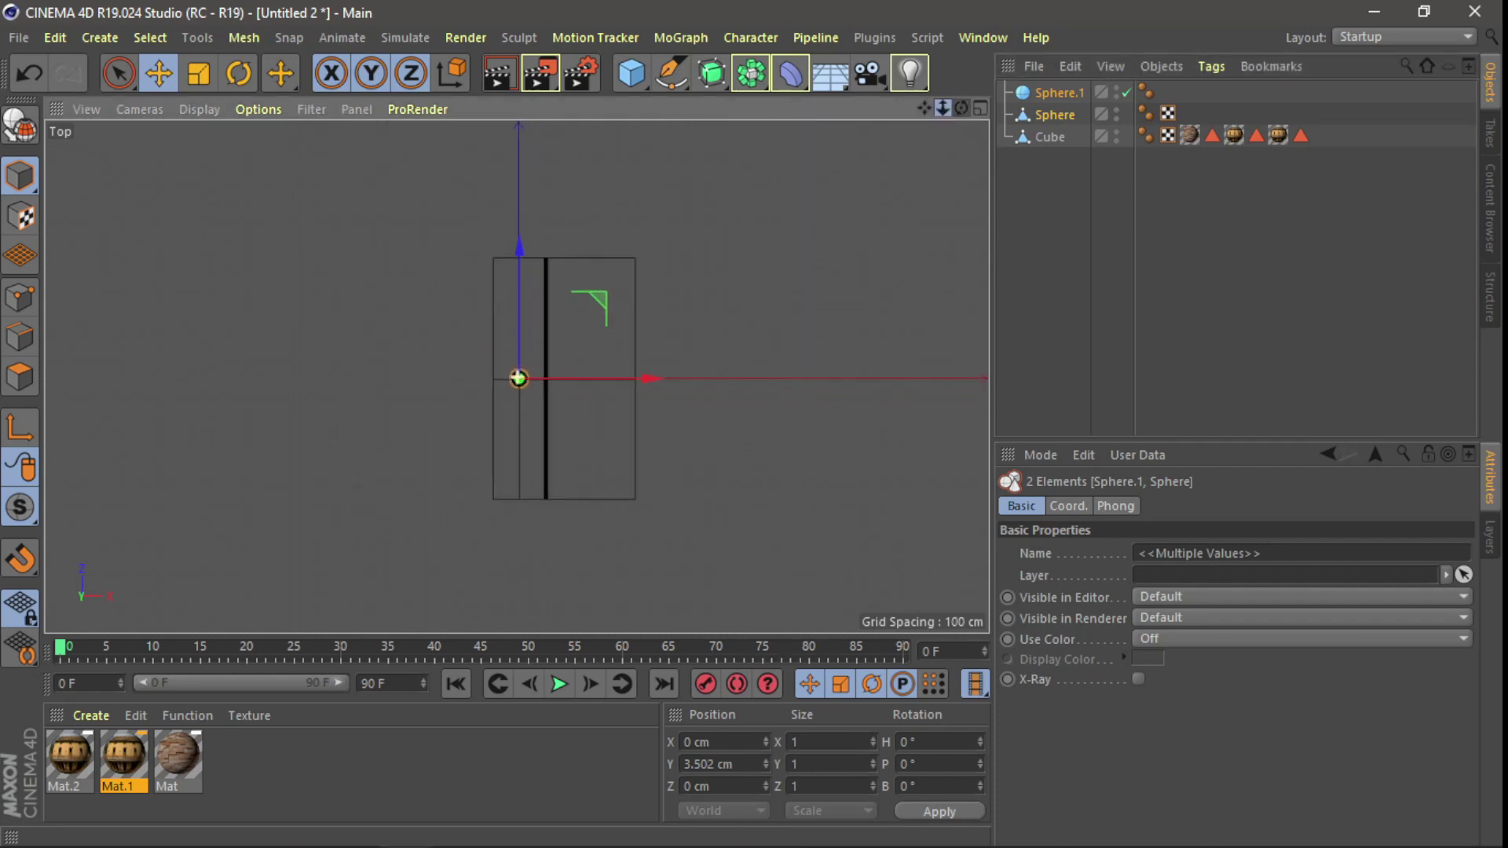
{"action": "mouse_move", "coordinate": [527, 259]}
{"action": "left_mouse_down", "text": "ctrl"}
{"action": "mouse_move", "coordinate": [526, 119]}
{"action": "mouse_move", "coordinate": [522, 419]}
{"action": "left_mouse_up", "text": "ctrl"}
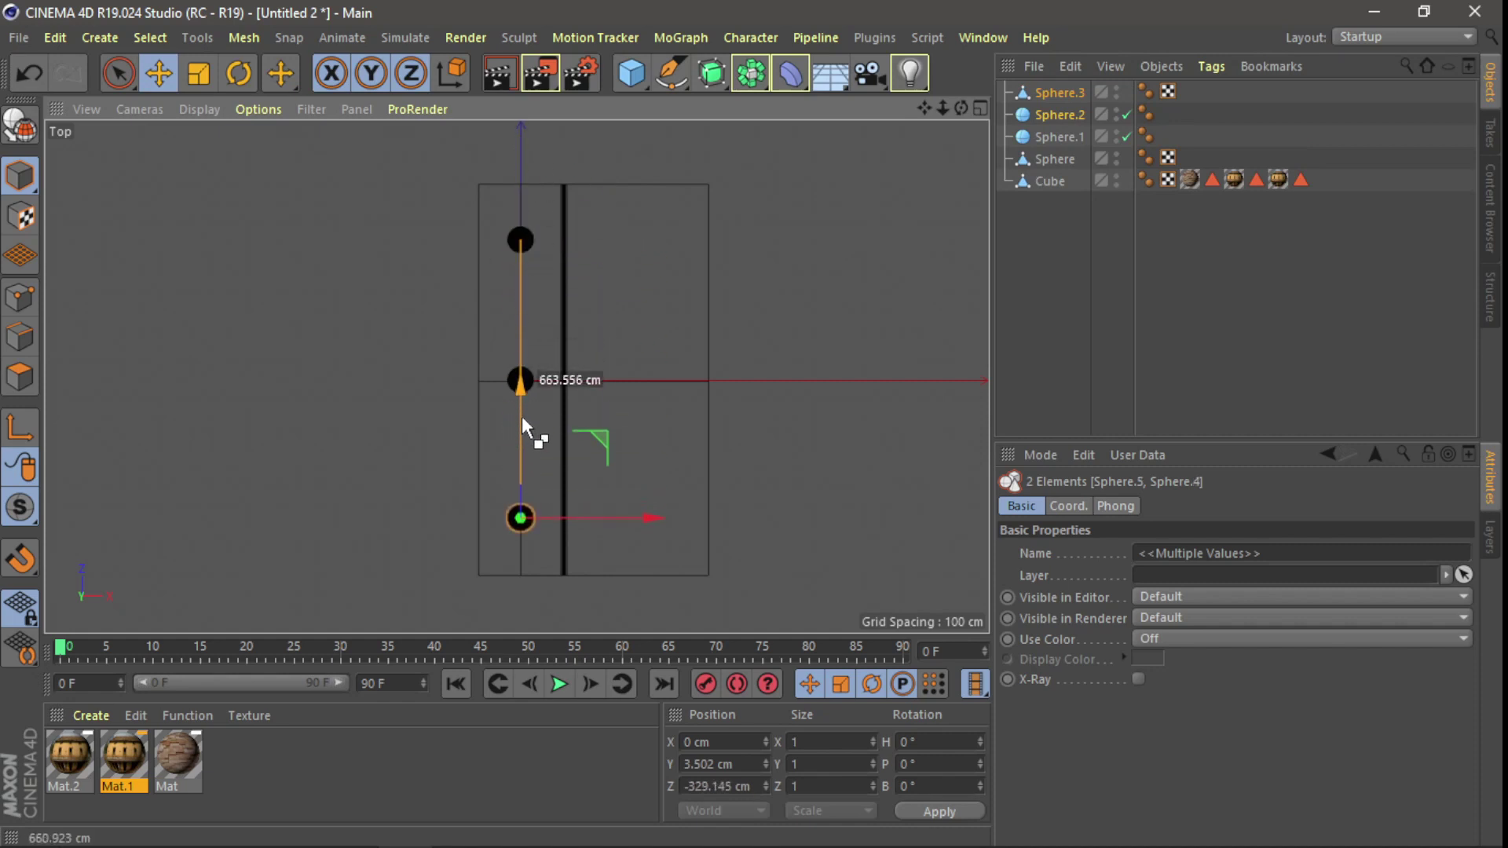
- Inspect the copied lamps, then raise all six lamp spheres toward the roof
{"action": "left_click", "coordinate": [980, 108]}
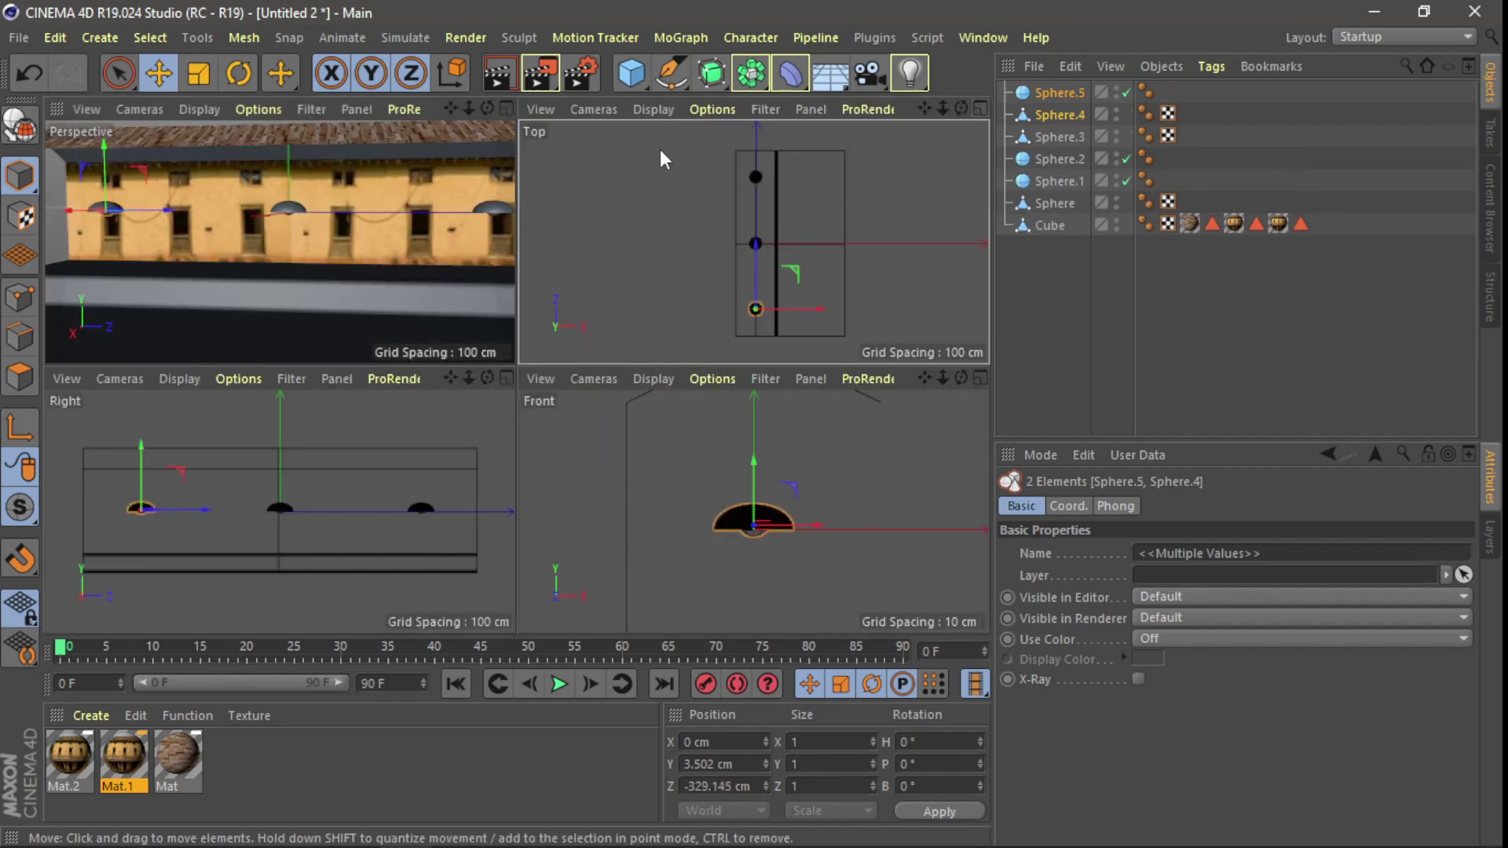
{"action": "left_click", "coordinate": [507, 108]}
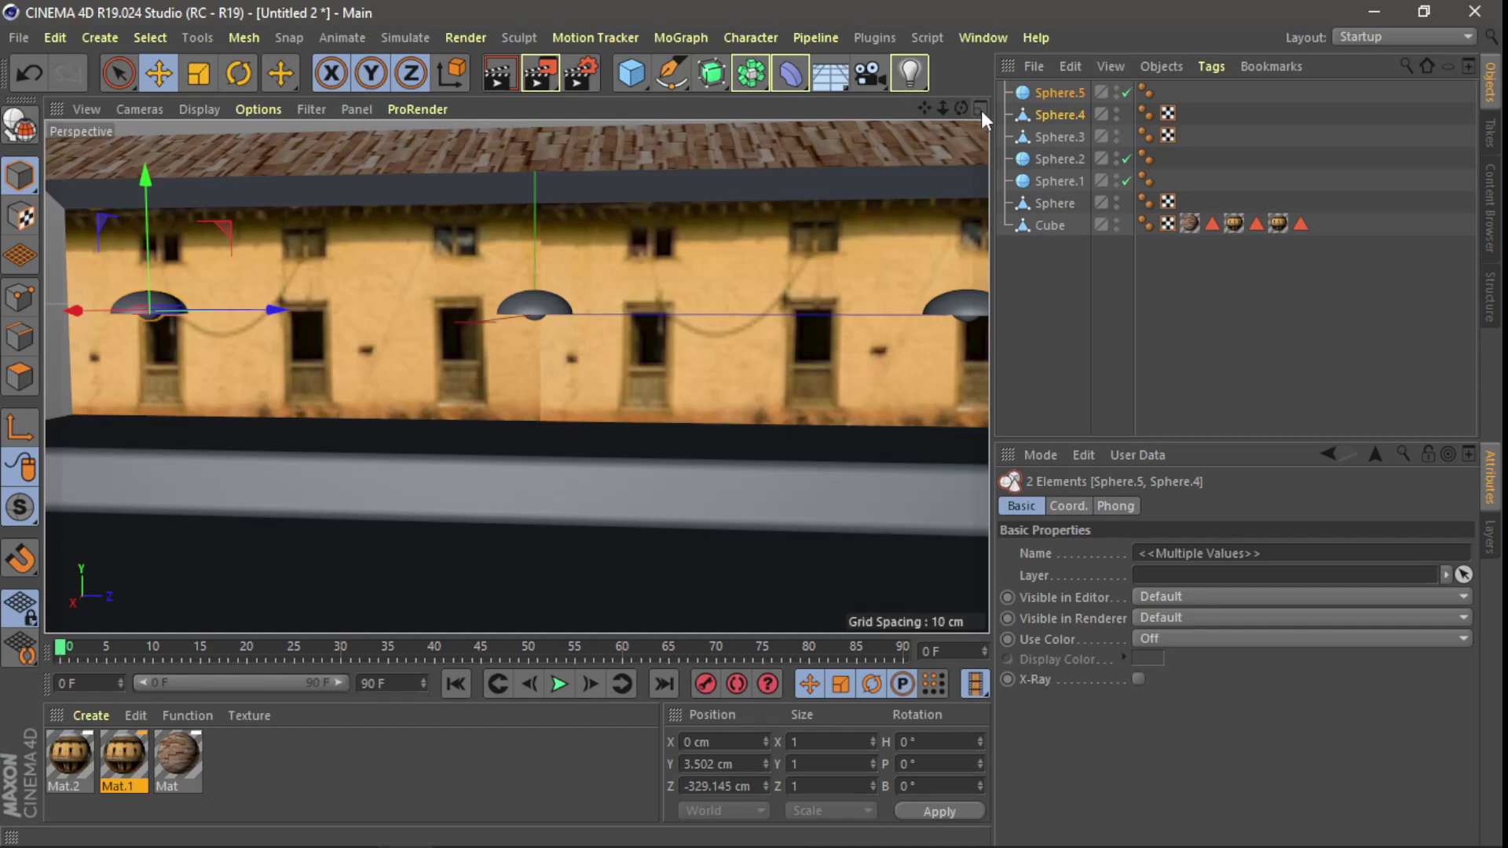
{"action": "left_click", "coordinate": [981, 110]}
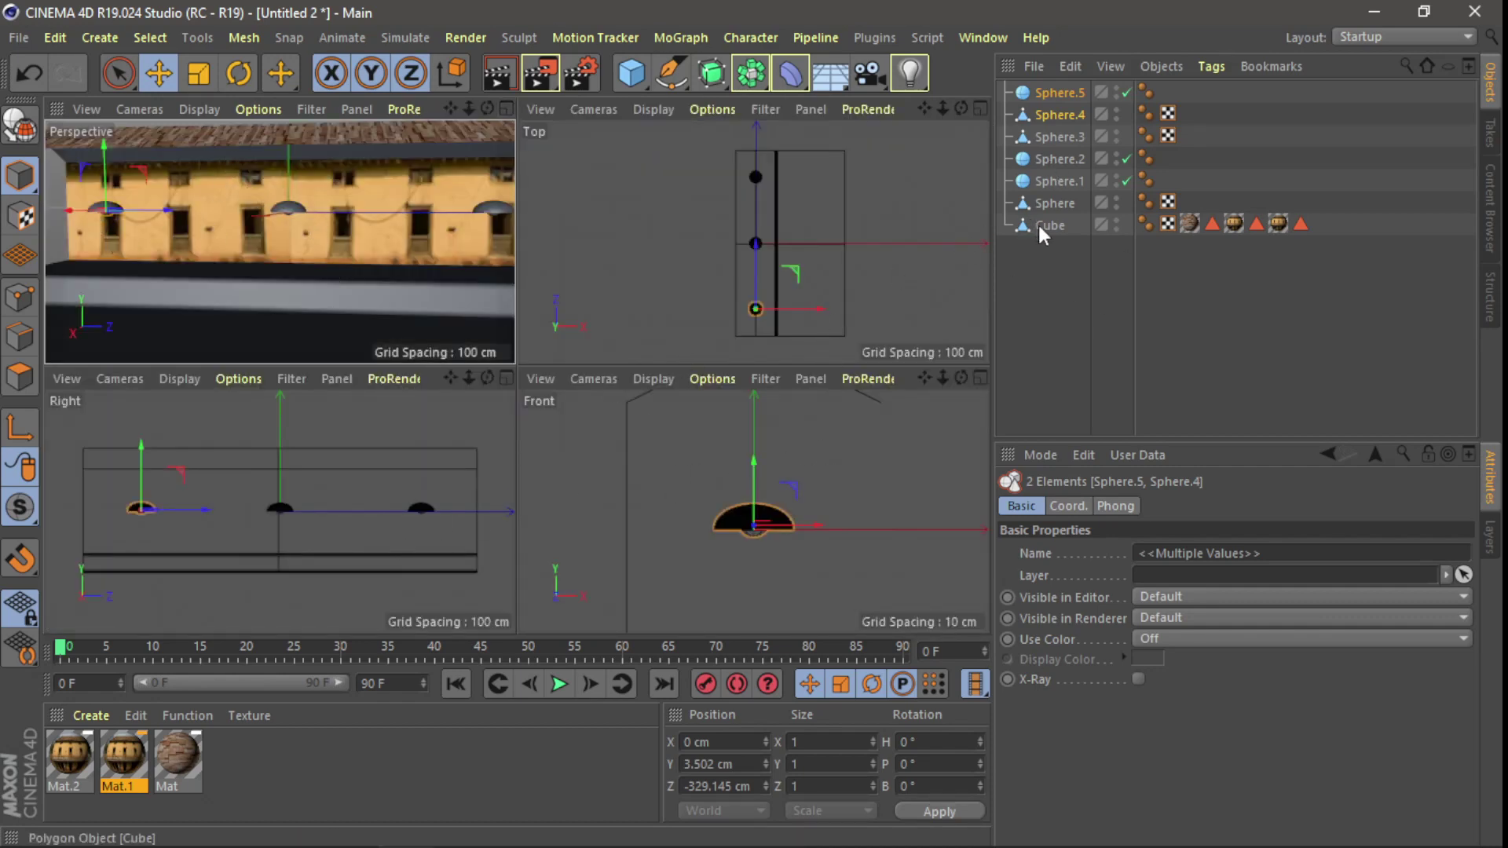
{"action": "left_click", "coordinate": [1059, 209], "text": "shift"}
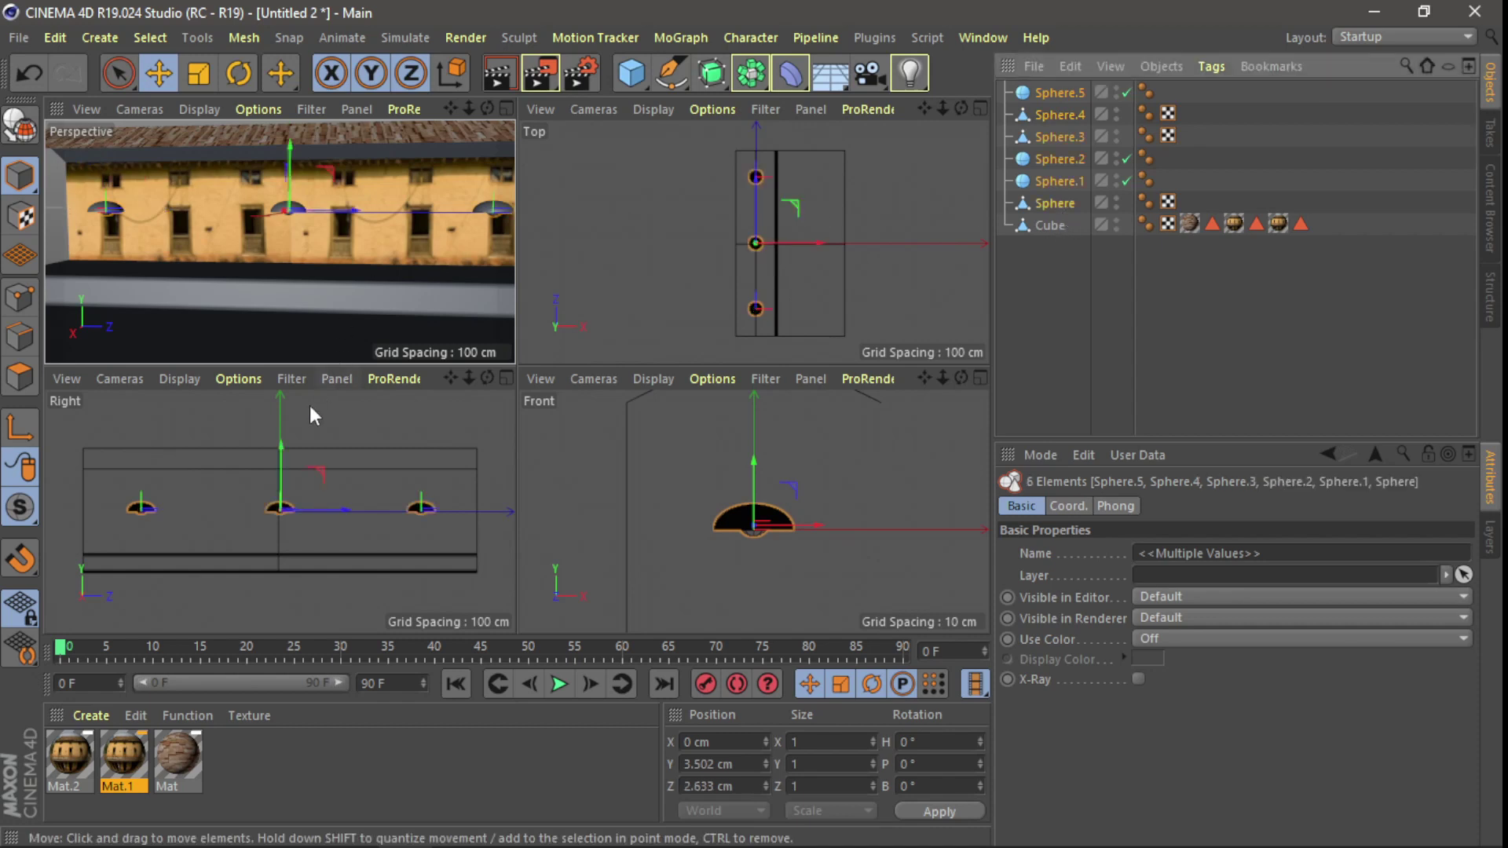
{"action": "left_click_drag", "start_coordinate": [282, 446], "coordinate": [288, 403]}
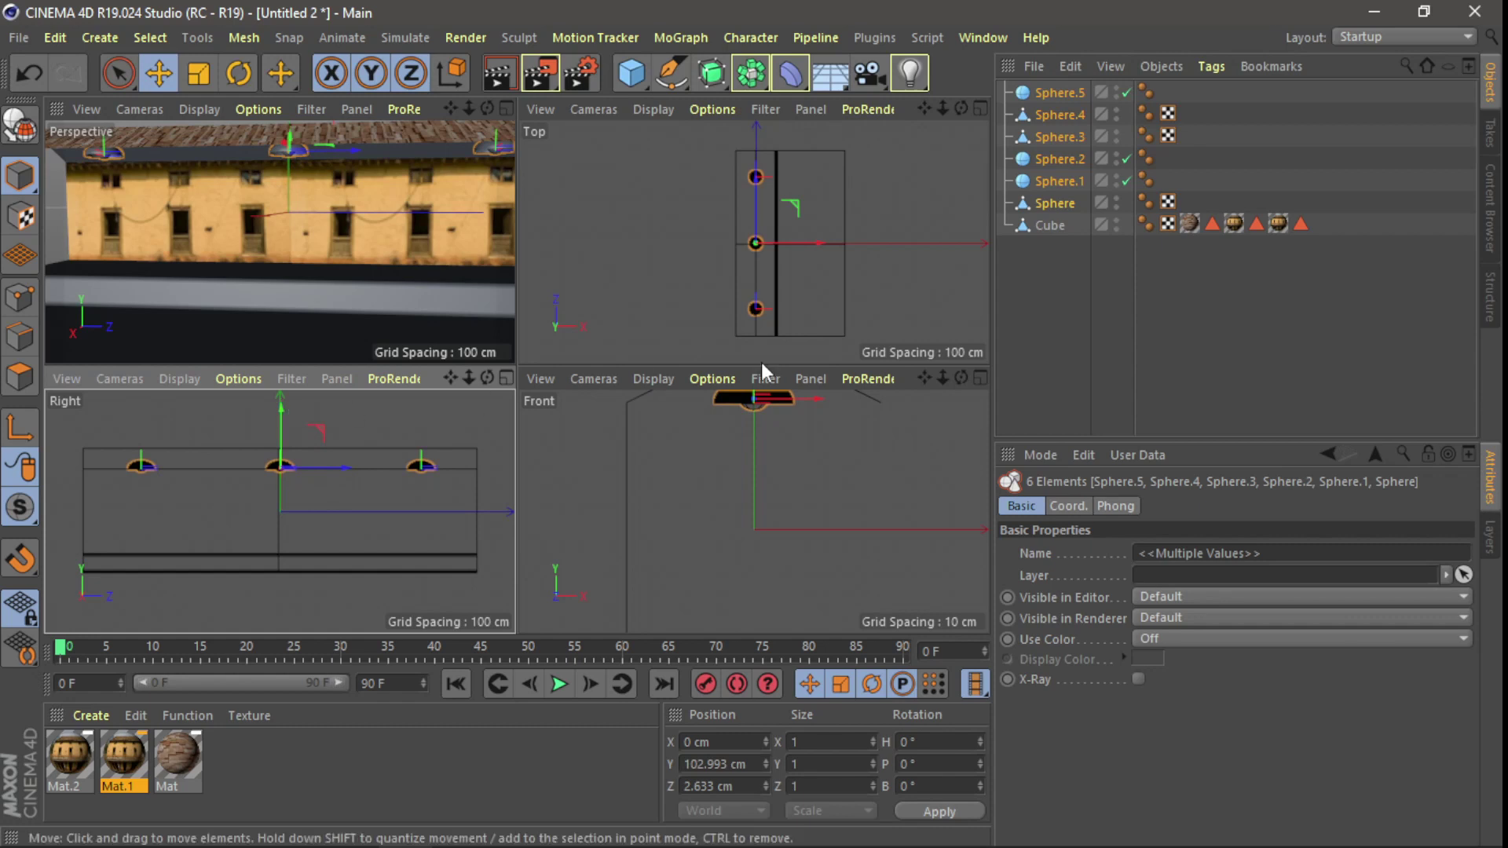
- Slide the lamps out to X 101.784 cm under the eaves and add a Camera
{"action": "left_click_drag", "start_coordinate": [925, 377], "coordinate": [929, 471]}
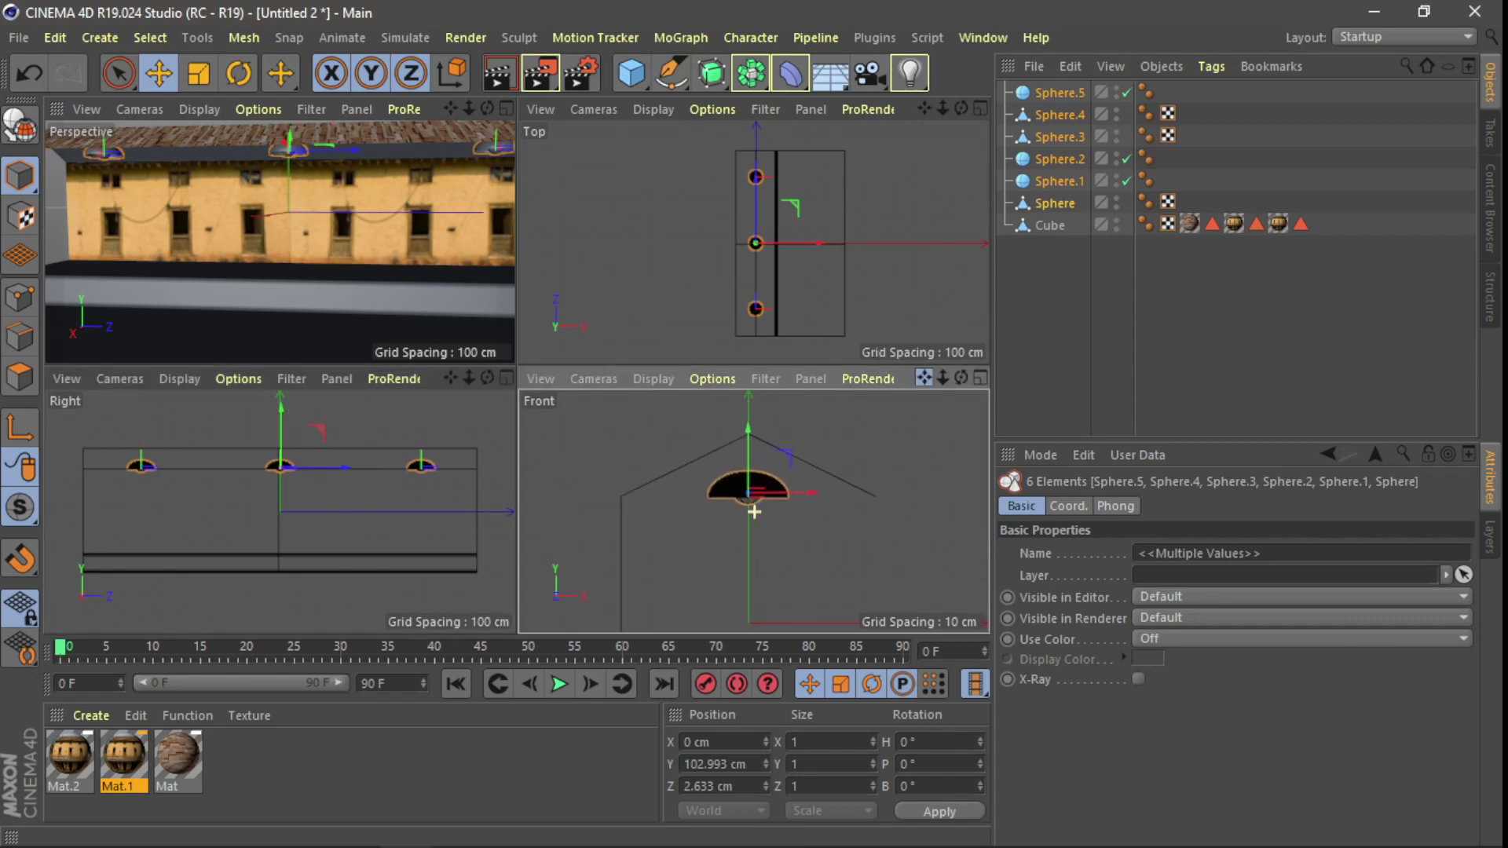
{"action": "left_click_drag", "start_coordinate": [816, 495], "coordinate": [897, 500]}
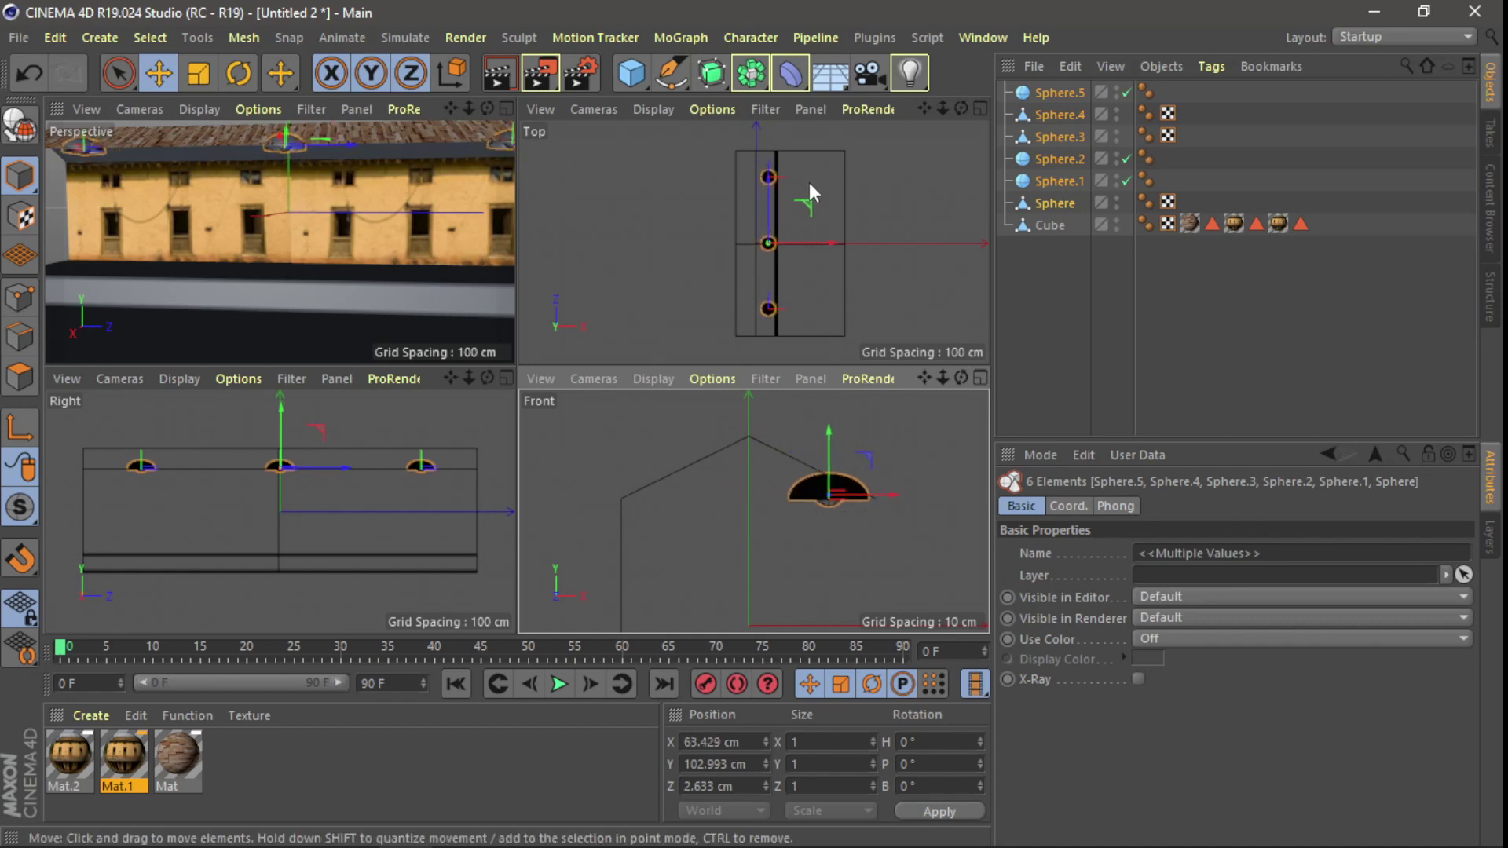
{"action": "left_click_drag", "start_coordinate": [839, 247], "coordinate": [842, 244]}
{"action": "left_click", "coordinate": [507, 108]}
{"action": "left_click_drag", "start_coordinate": [529, 143], "coordinate": [529, 157]}
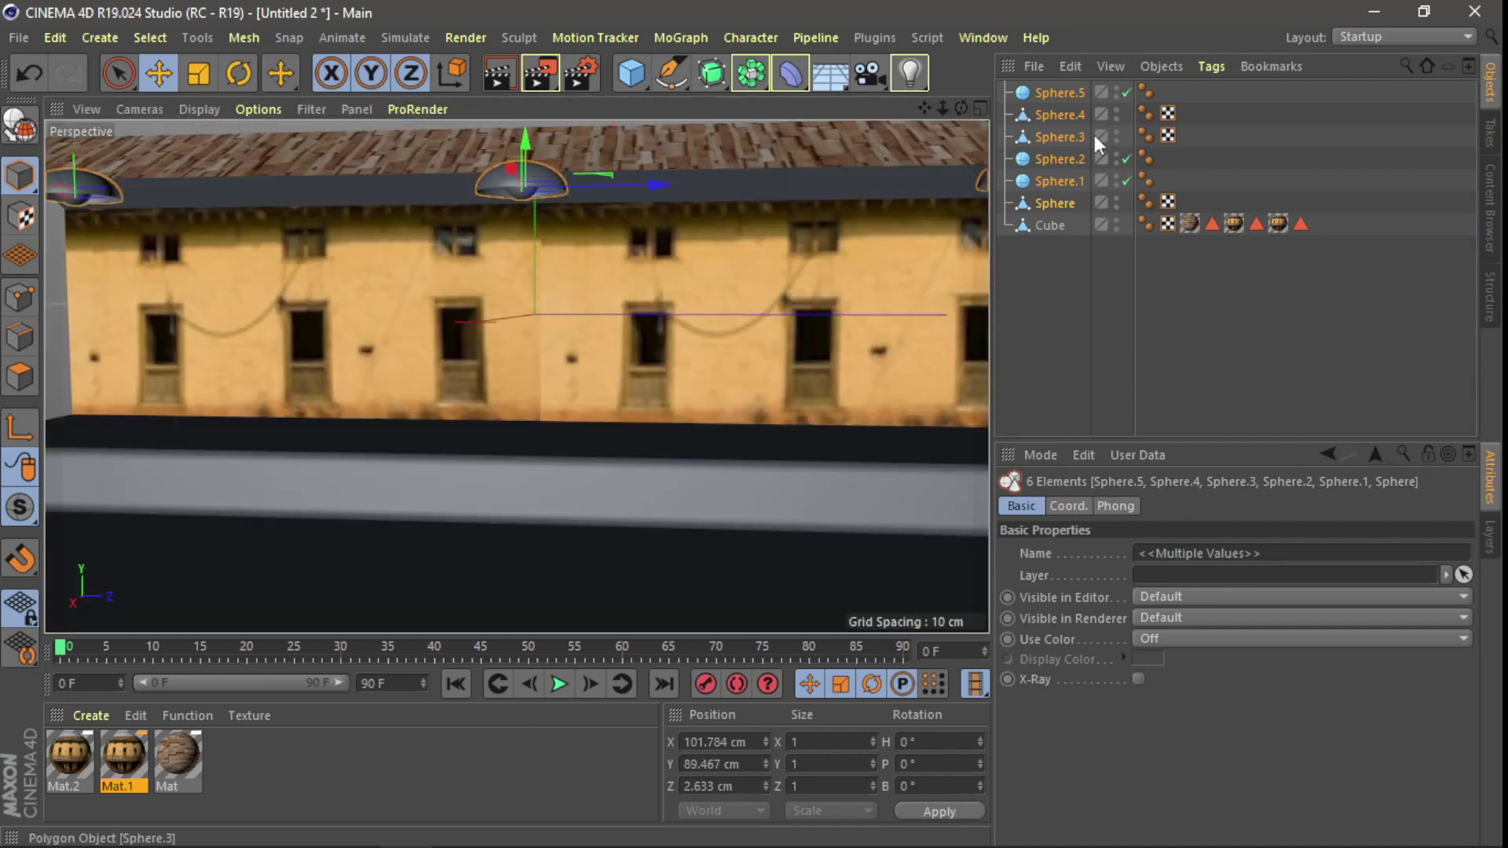
{"action": "left_click", "coordinate": [870, 74]}
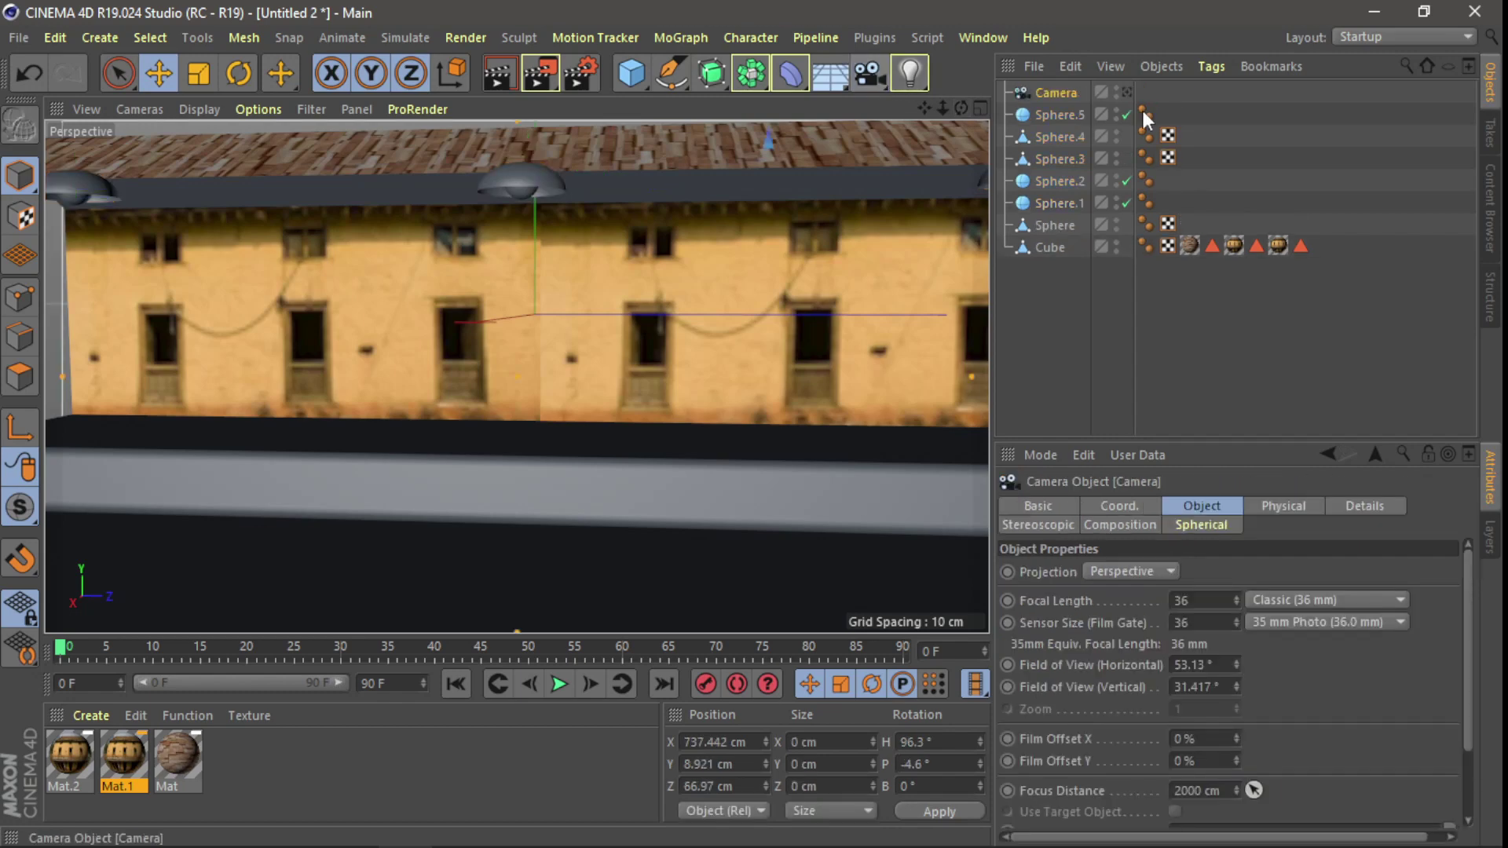
- Orbit the view and then look through the scene camera
{"action": "left_click", "coordinate": [1128, 93]}
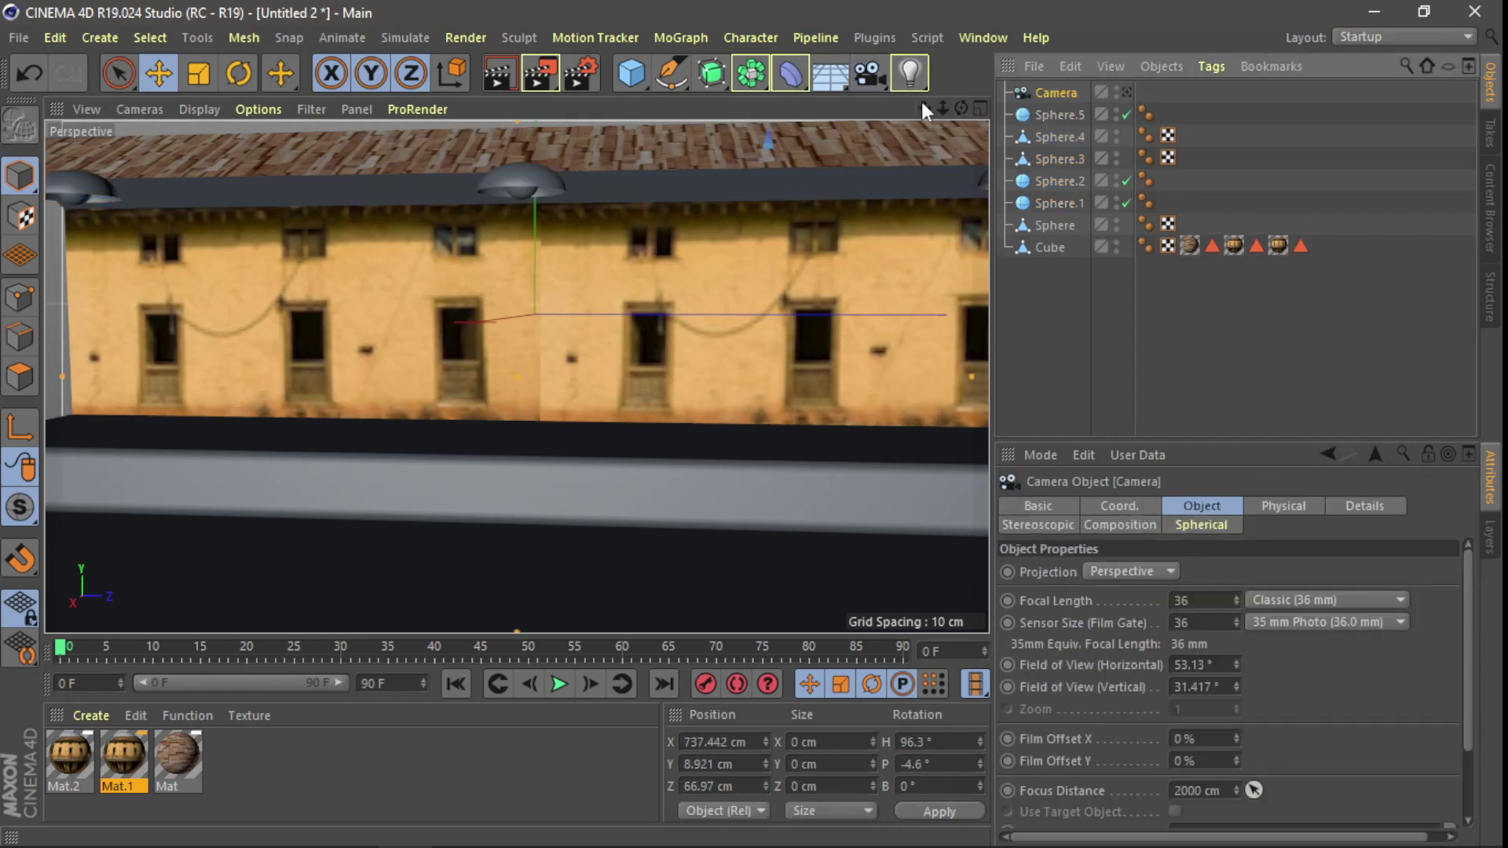
{"action": "left_click_drag", "start_coordinate": [960, 107], "coordinate": [904, 125]}
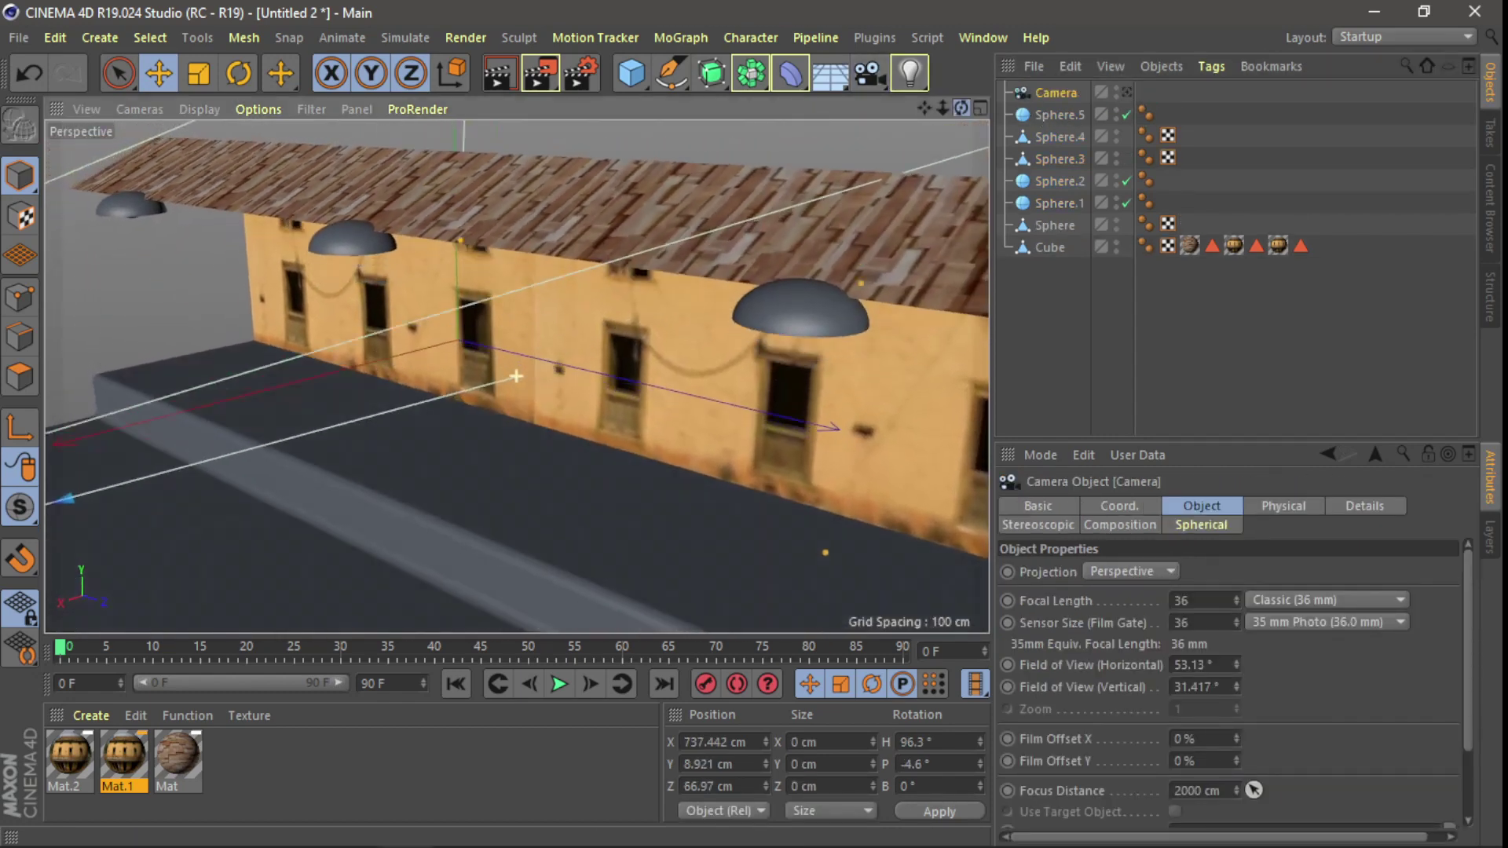
{"action": "left_click_drag", "start_coordinate": [960, 108], "coordinate": [903, 126]}
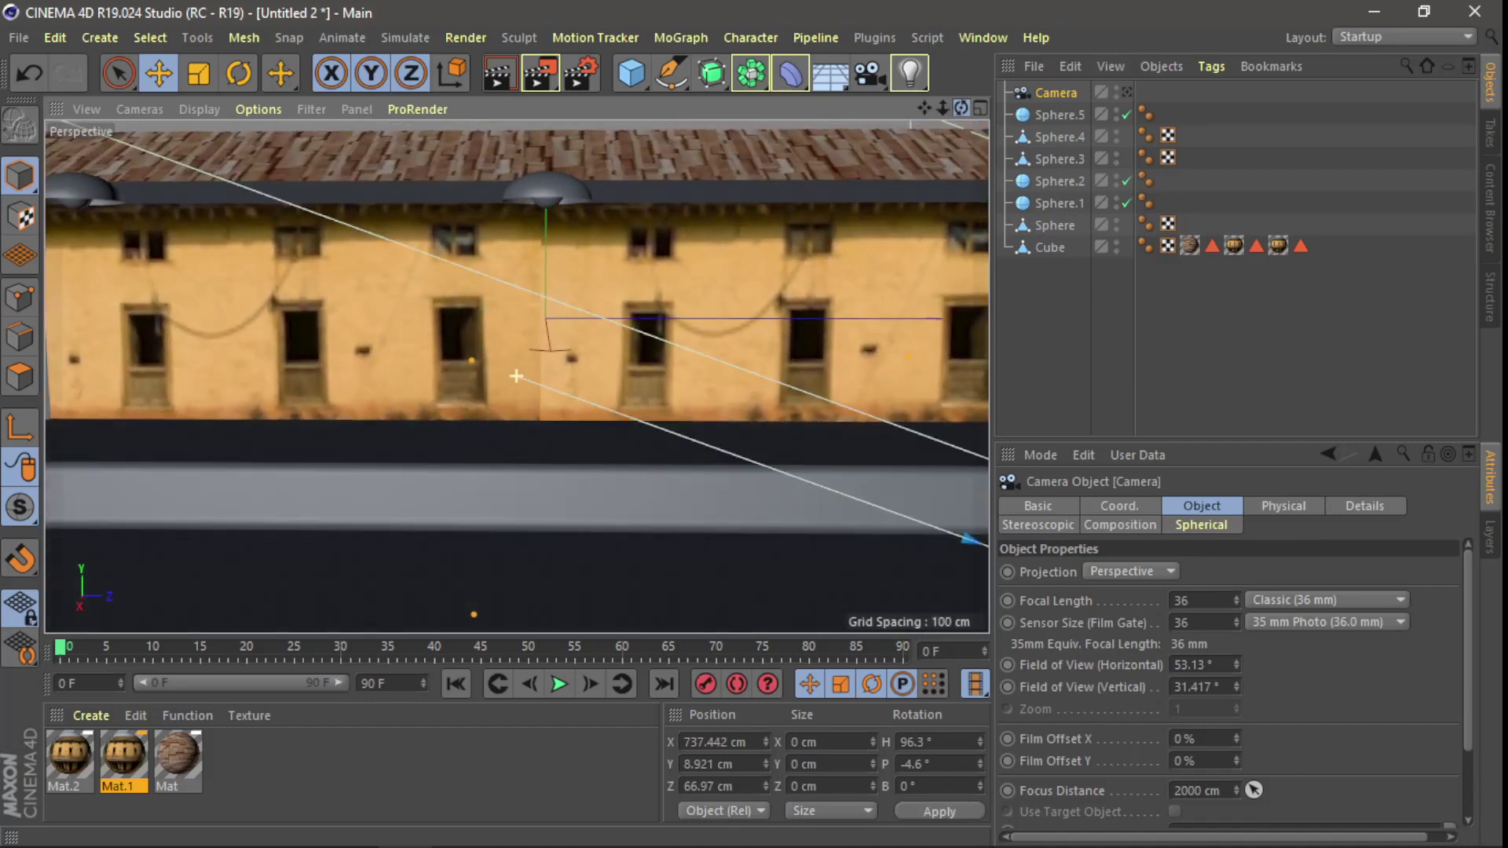
{"action": "left_click", "coordinate": [1125, 92]}
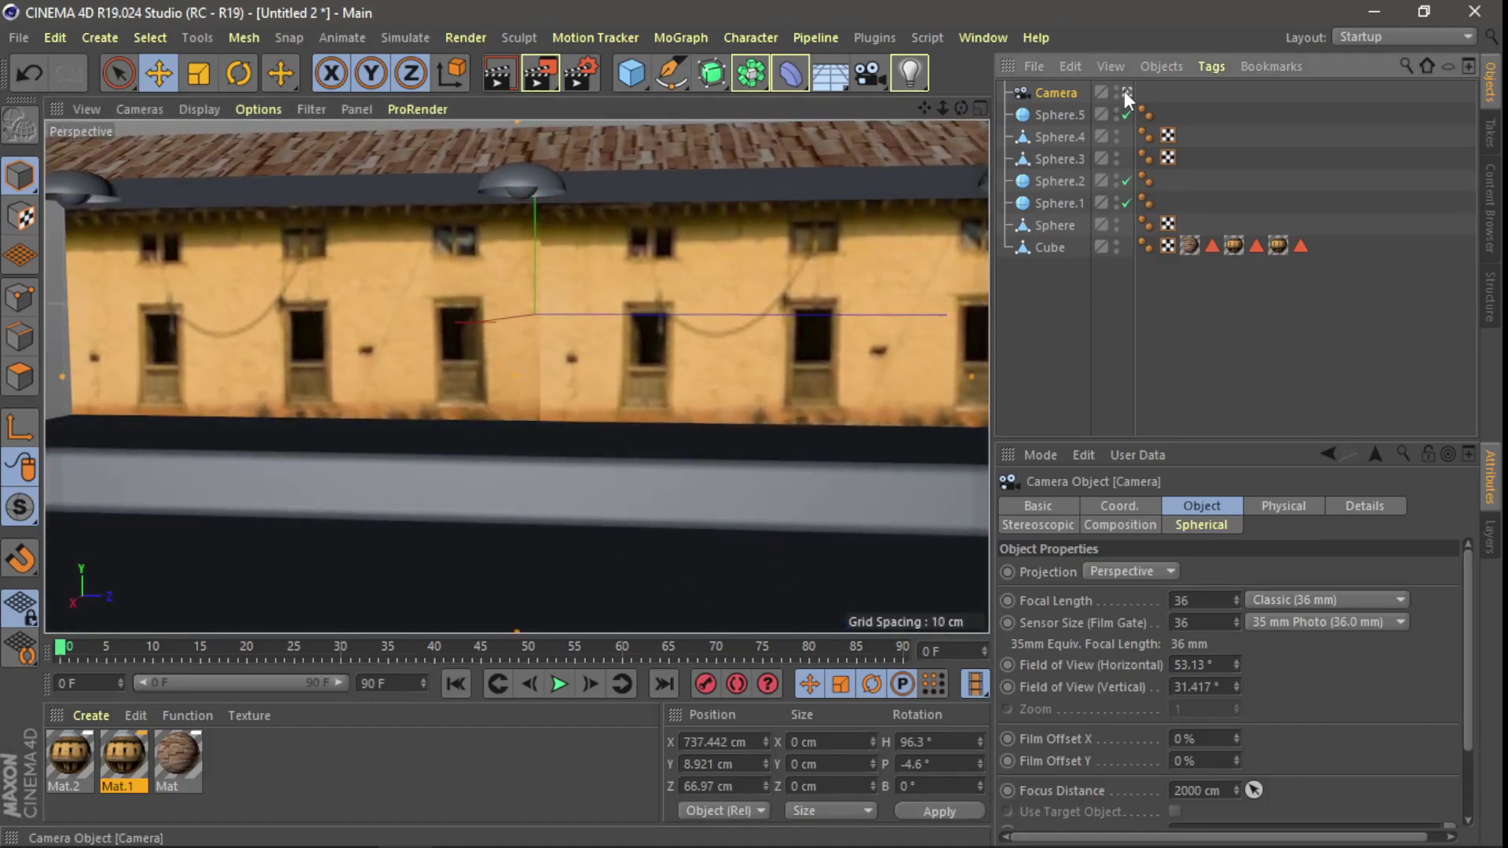
- Create blank material Mat.3 and add the Global Illumination render effect
{"action": "double_click", "coordinate": [268, 771]}
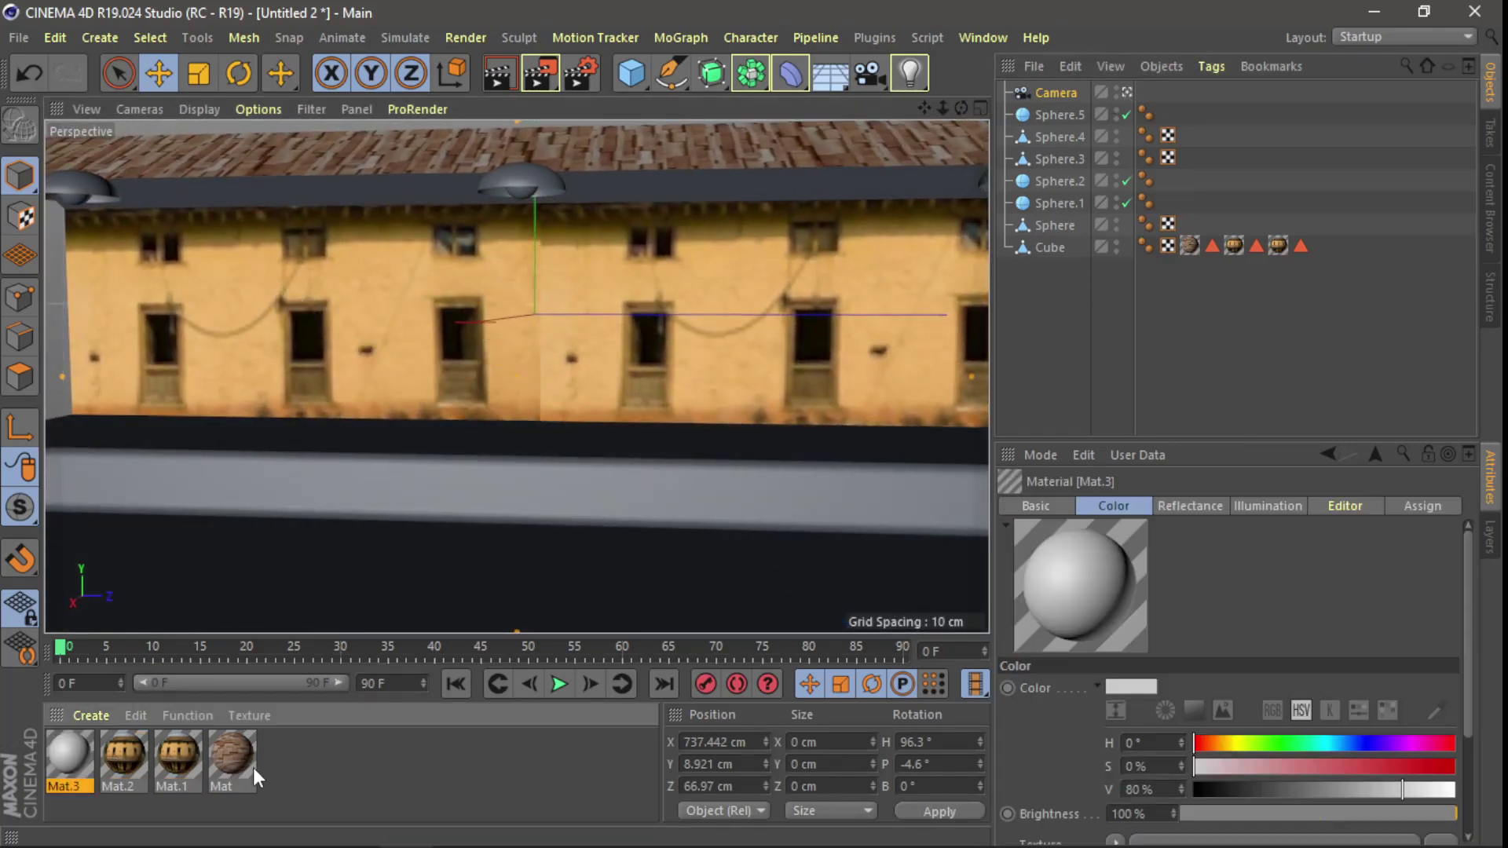
{"action": "left_click", "coordinate": [578, 71]}
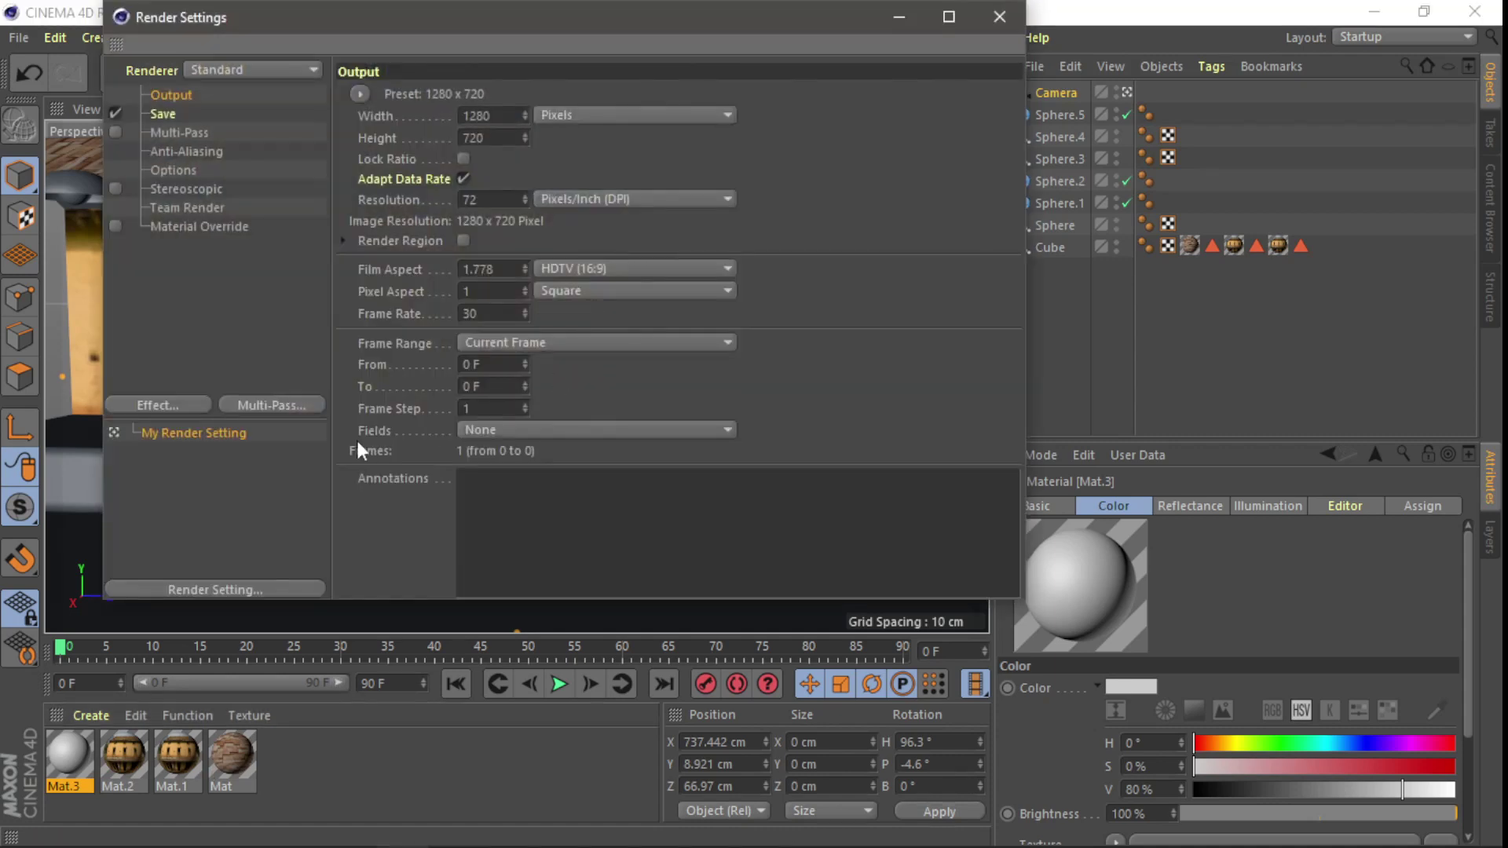
{"action": "left_click", "coordinate": [177, 401]}
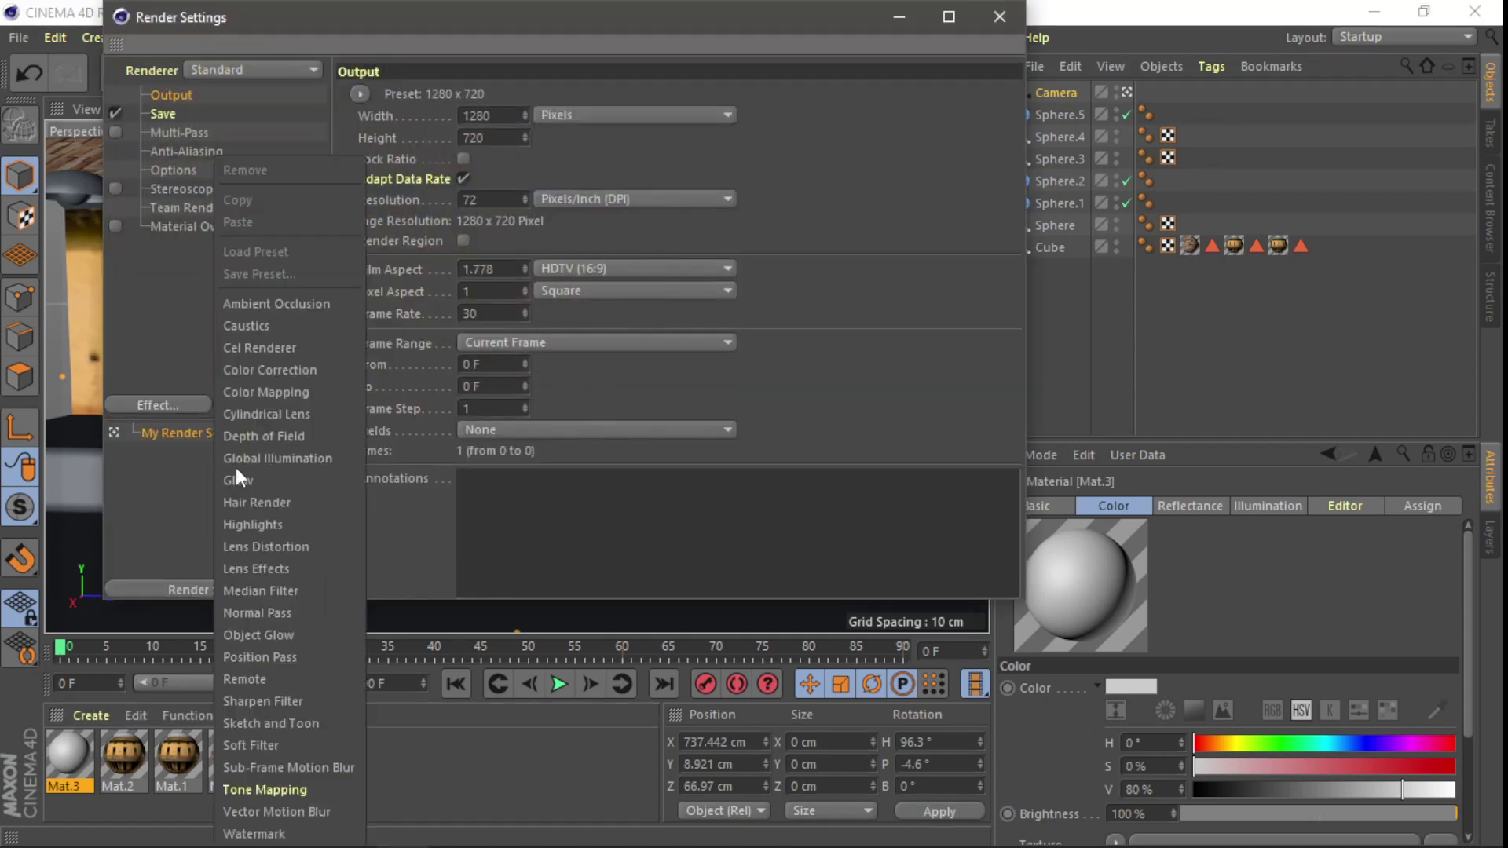
{"action": "left_click", "coordinate": [286, 460]}
{"action": "left_click", "coordinate": [157, 405]}
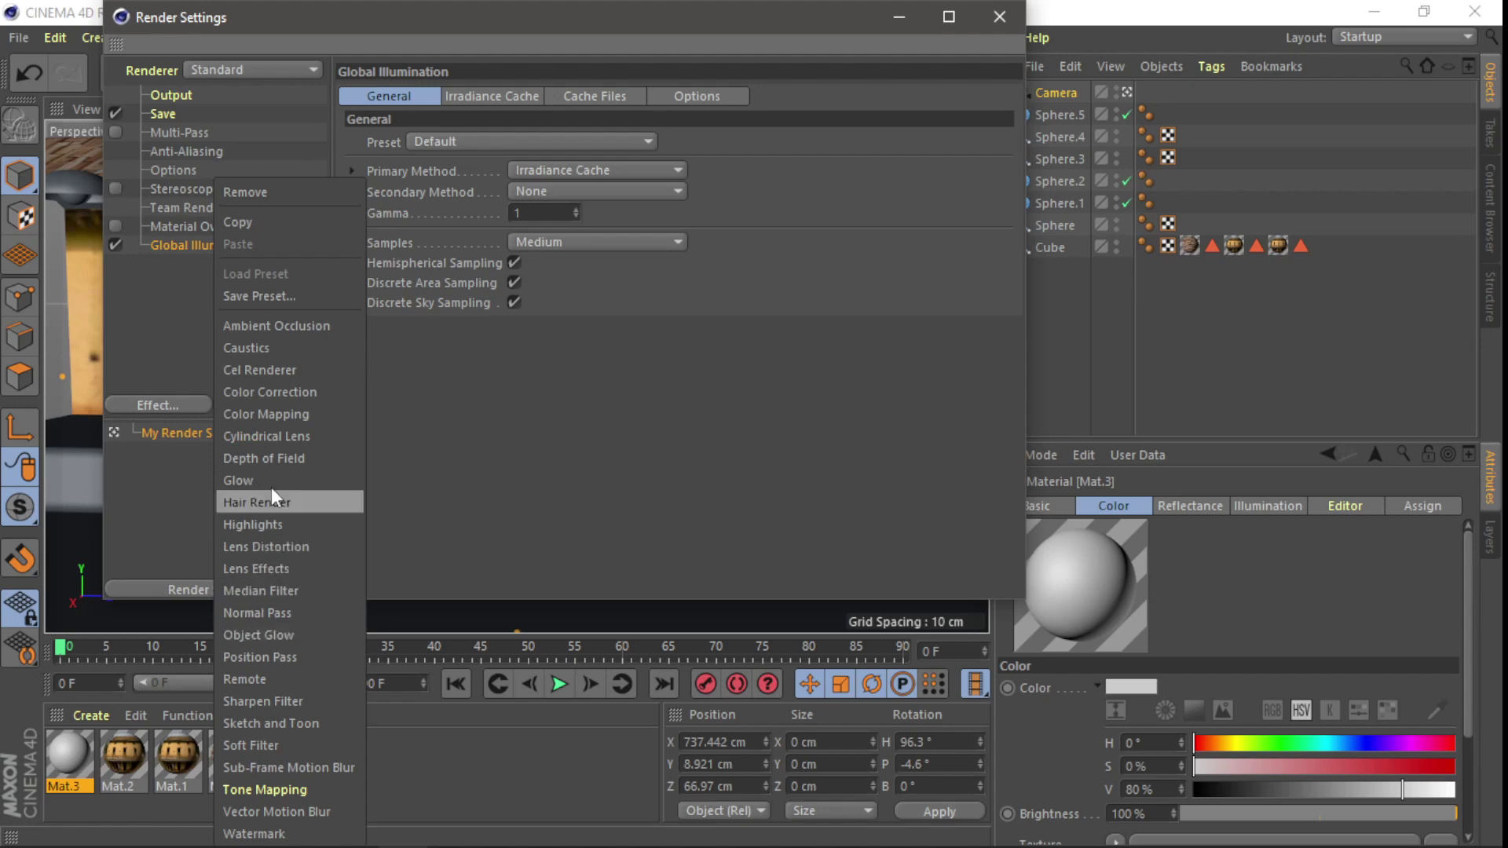
{"action": "left_click", "coordinate": [999, 16]}
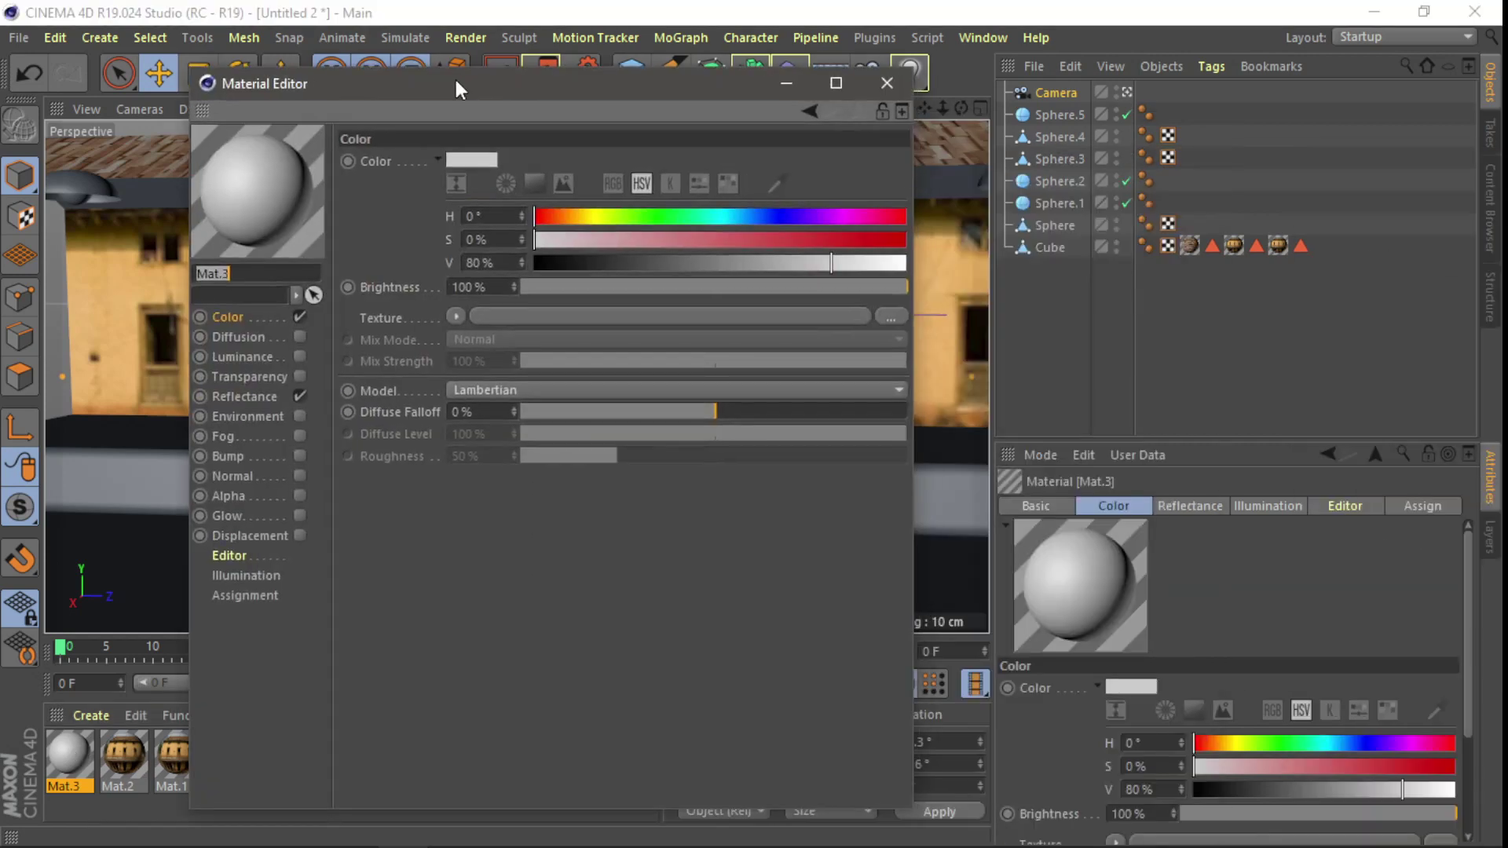
- Make Mat.3 luminance-only with GI strength and saturation 1000% and GI Area Light on
{"action": "left_click_drag", "start_coordinate": [454, 77], "coordinate": [532, 47]}
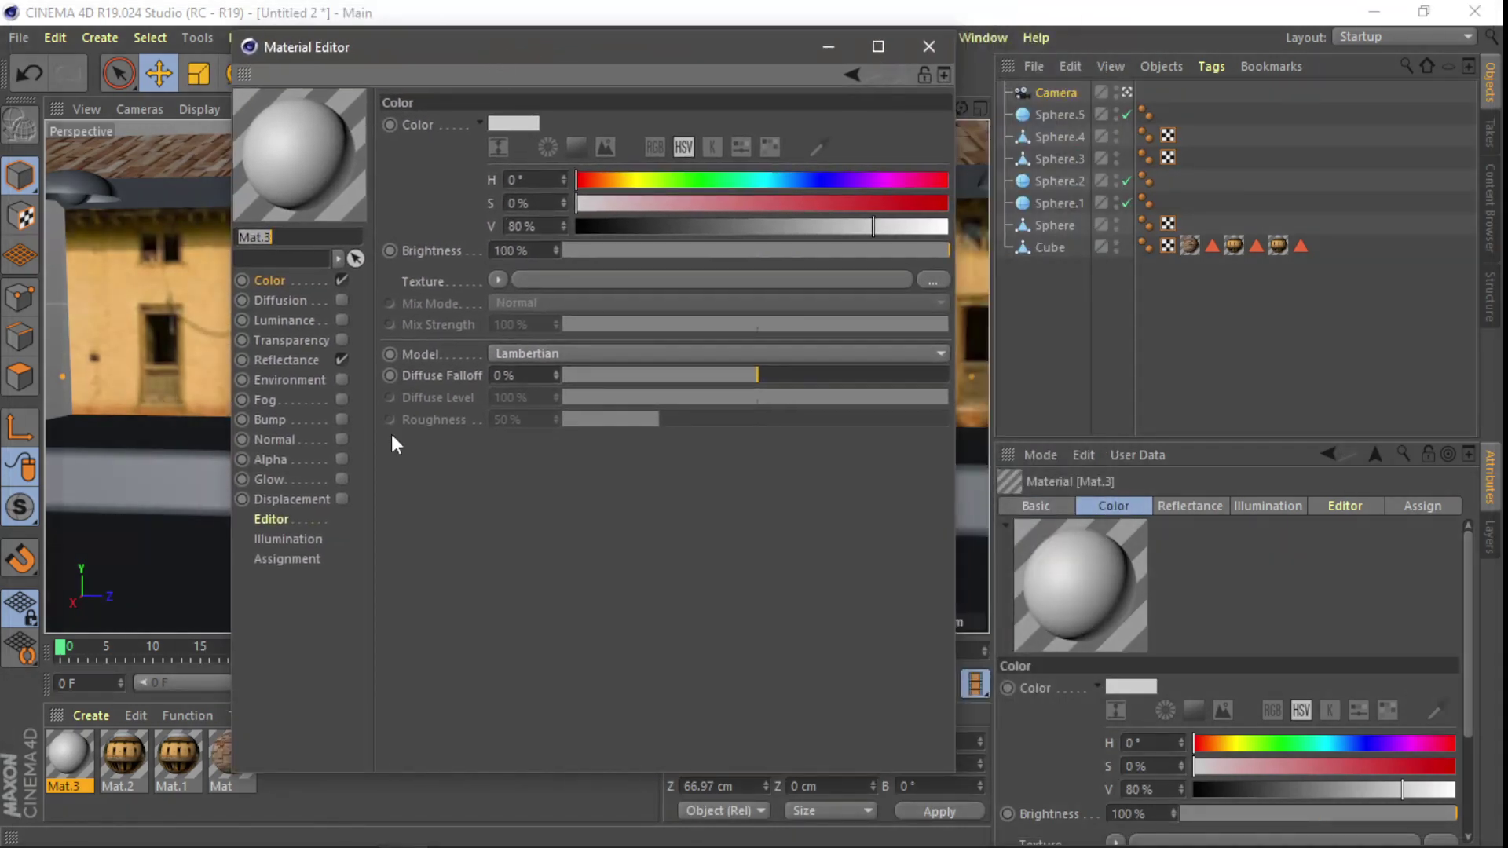
{"action": "left_click", "coordinate": [342, 281]}
{"action": "left_click", "coordinate": [341, 359]}
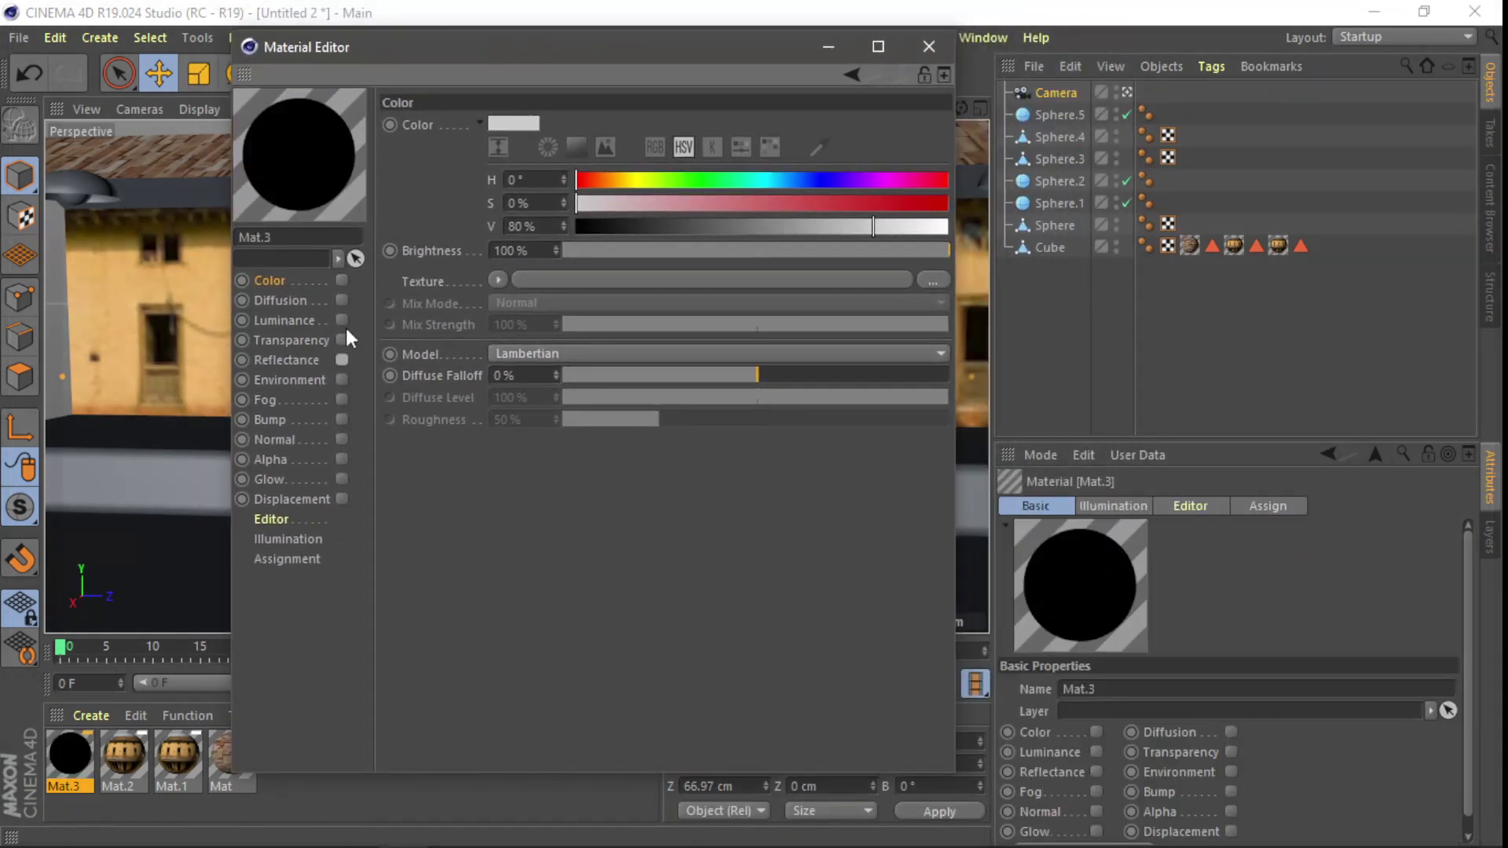
{"action": "left_click", "coordinate": [343, 321]}
{"action": "left_click", "coordinate": [287, 540]}
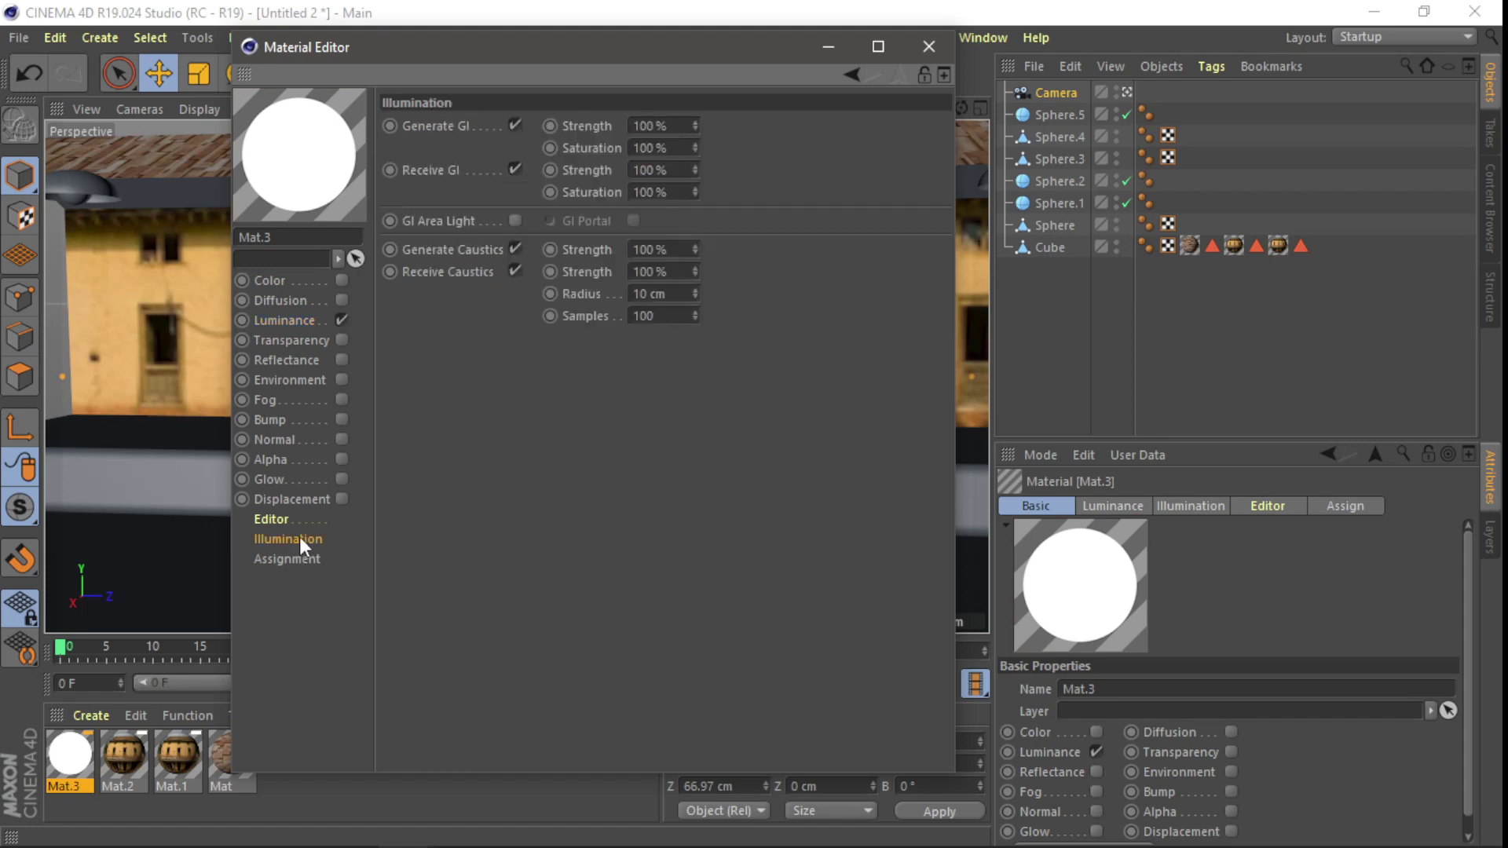
{"action": "left_click_drag", "start_coordinate": [692, 134], "coordinate": [380, 128]}
{"action": "type", "text": "1000"}
{"action": "key", "text": "Tab"}
{"action": "type", "text": "1000"}
{"action": "key", "text": "Return"}
{"action": "left_click", "coordinate": [515, 221]}
- Set Mat.3's luminance brightness to 200% with a saturated green hue
{"action": "left_click", "coordinate": [287, 327]}
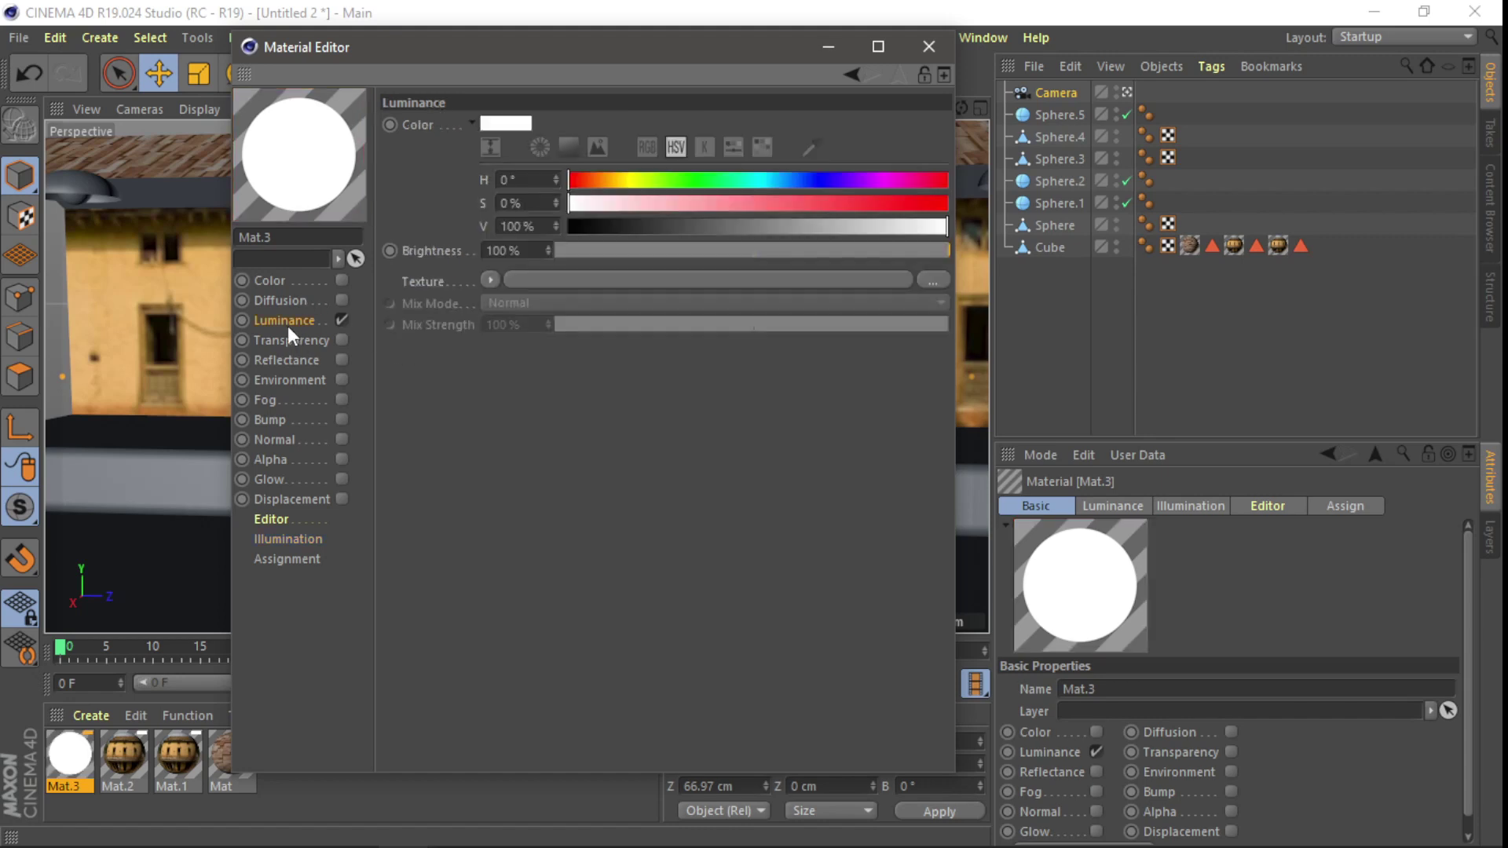
{"action": "left_click", "coordinate": [516, 251]}
{"action": "type", "text": "200"}
{"action": "key", "text": "Return"}
{"action": "left_click_drag", "start_coordinate": [722, 180], "coordinate": [991, 206]}
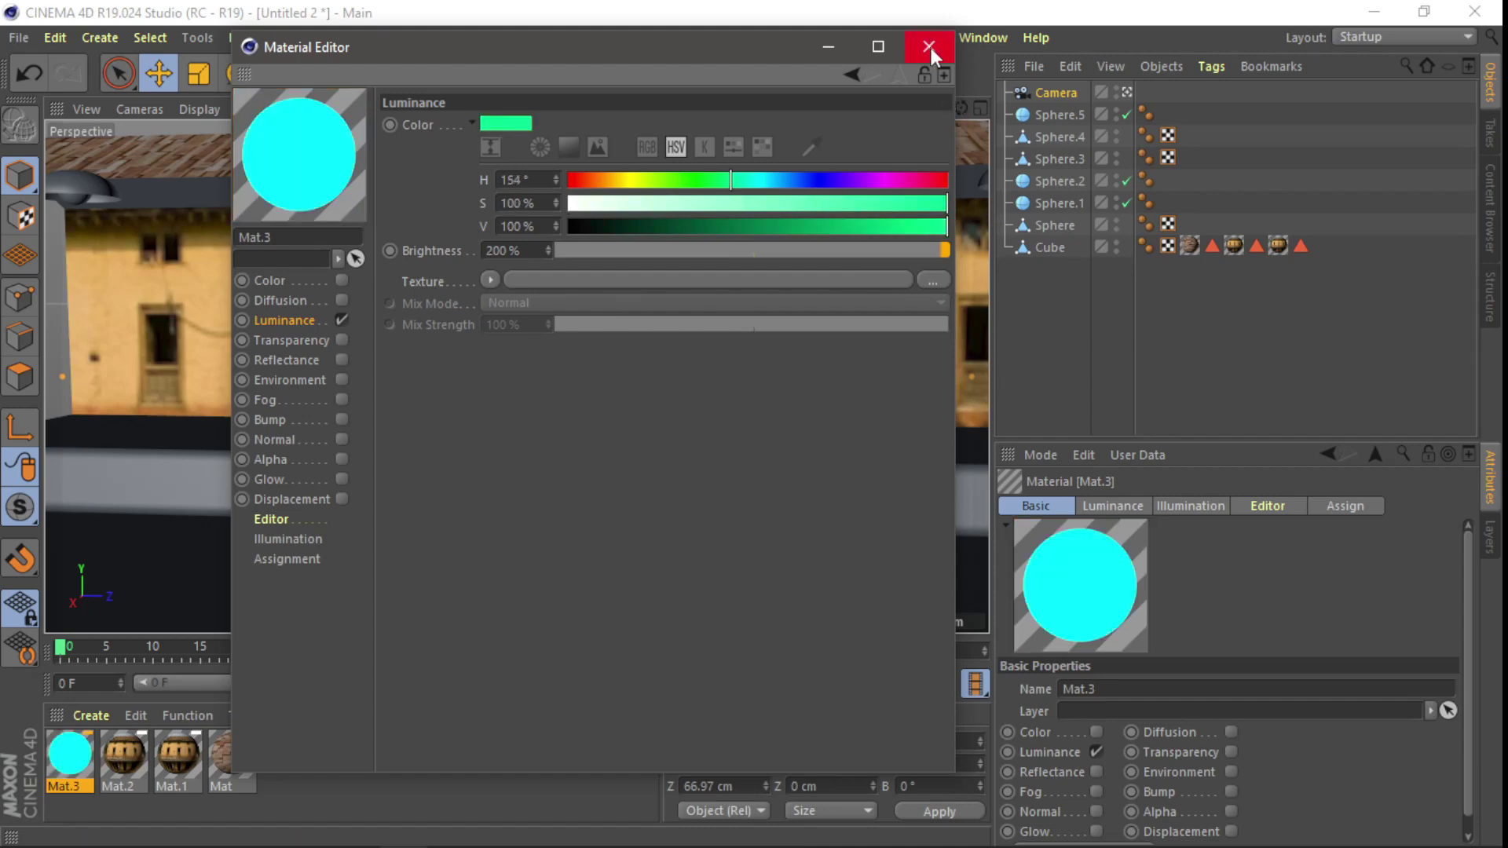
{"action": "left_click", "coordinate": [931, 44]}
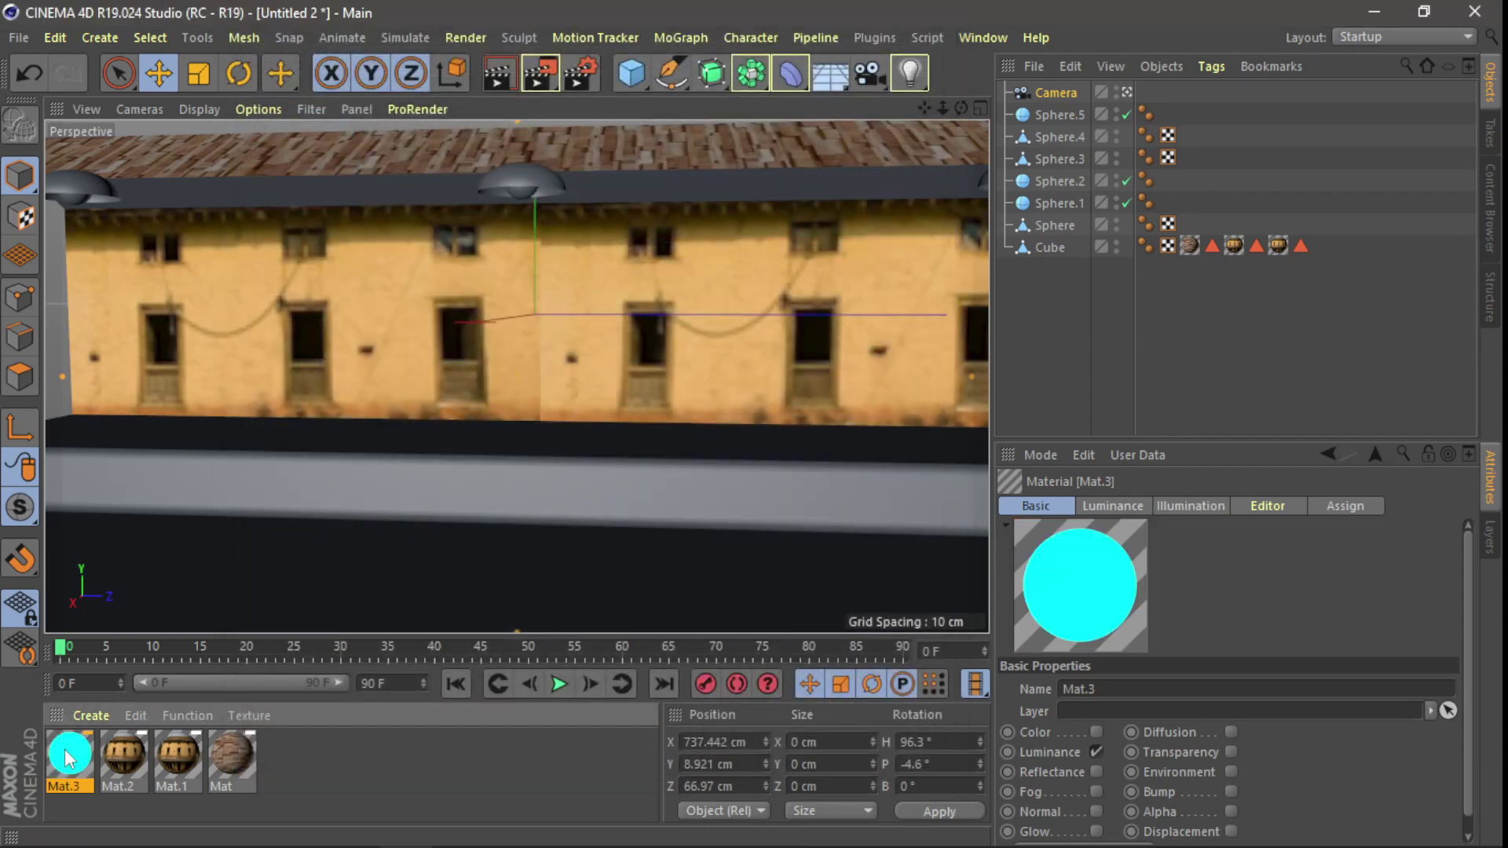
- Duplicate Mat.3 as Mat.4 with a blue glow at 300% brightness
{"action": "left_click_drag", "start_coordinate": [68, 757], "coordinate": [288, 756], "text": "ctrl"}
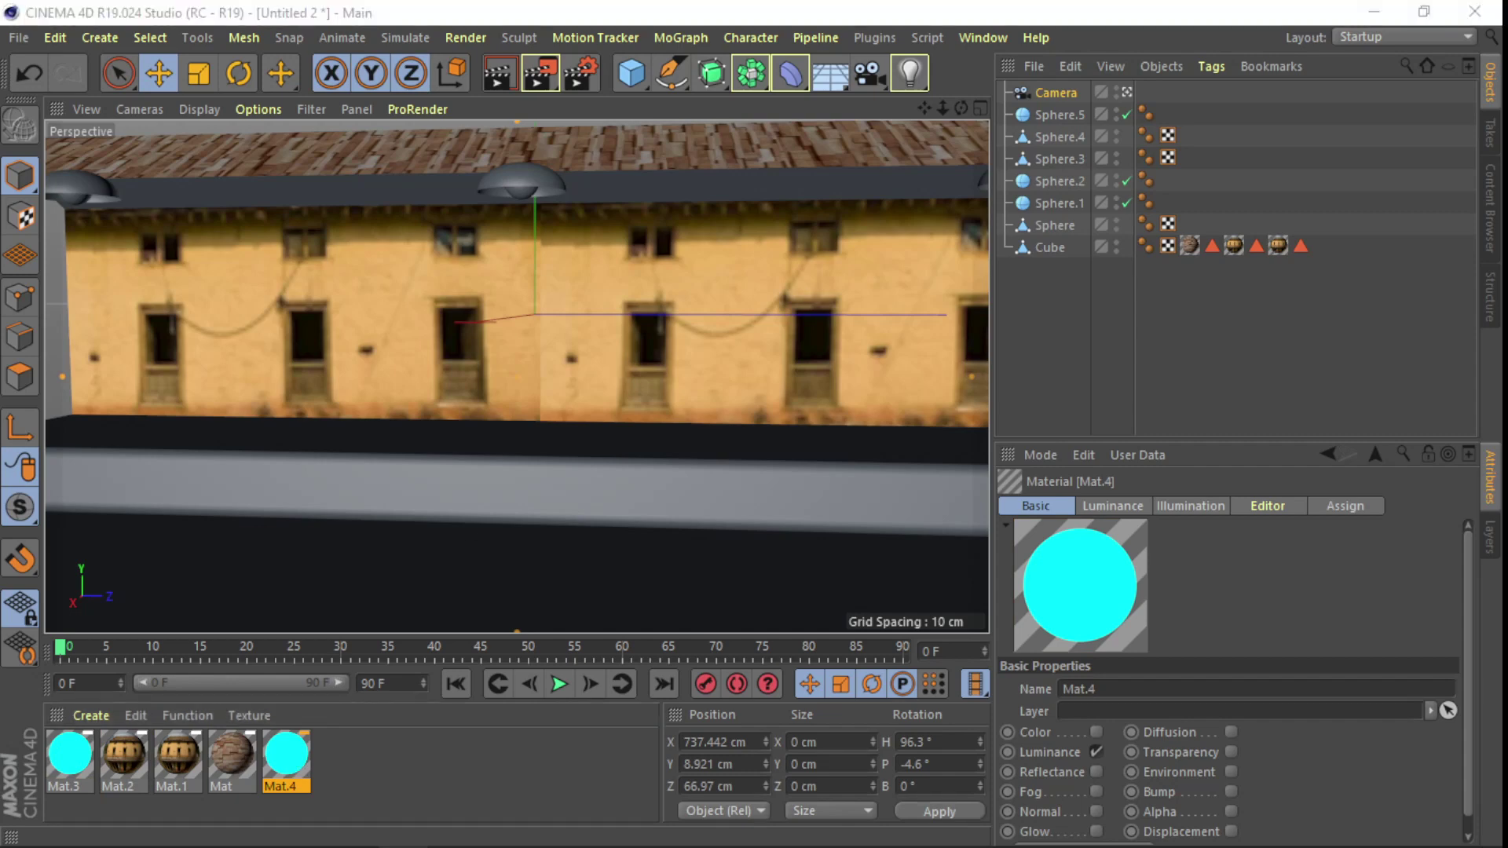
{"action": "double_click", "coordinate": [287, 756]}
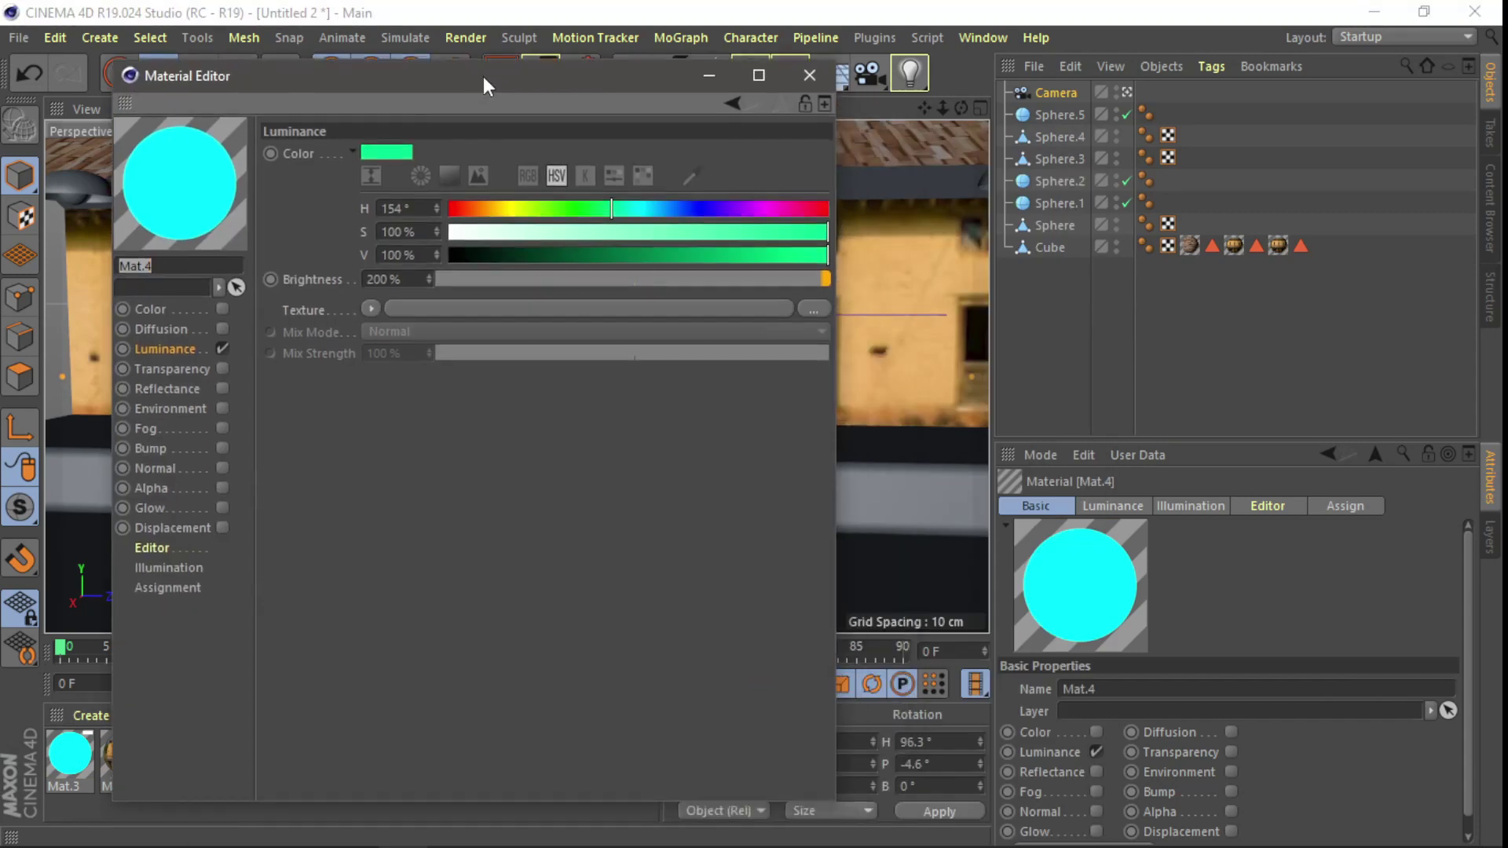
{"action": "left_click", "coordinate": [688, 209]}
{"action": "double_click", "coordinate": [377, 280]}
{"action": "type", "text": "300"}
{"action": "key", "text": "Return"}
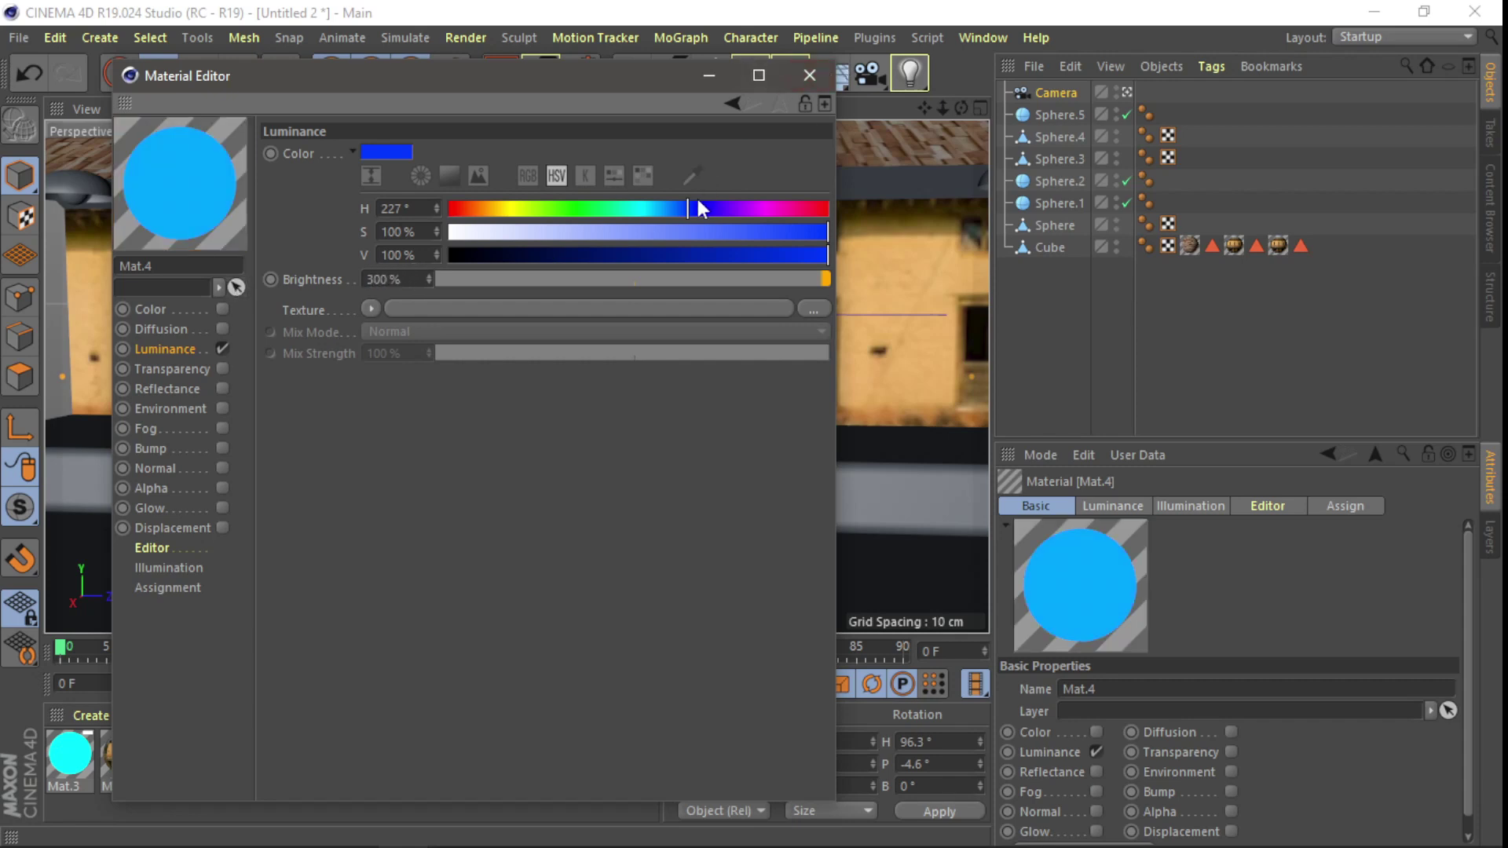
{"action": "left_click_drag", "start_coordinate": [684, 209], "coordinate": [678, 209]}
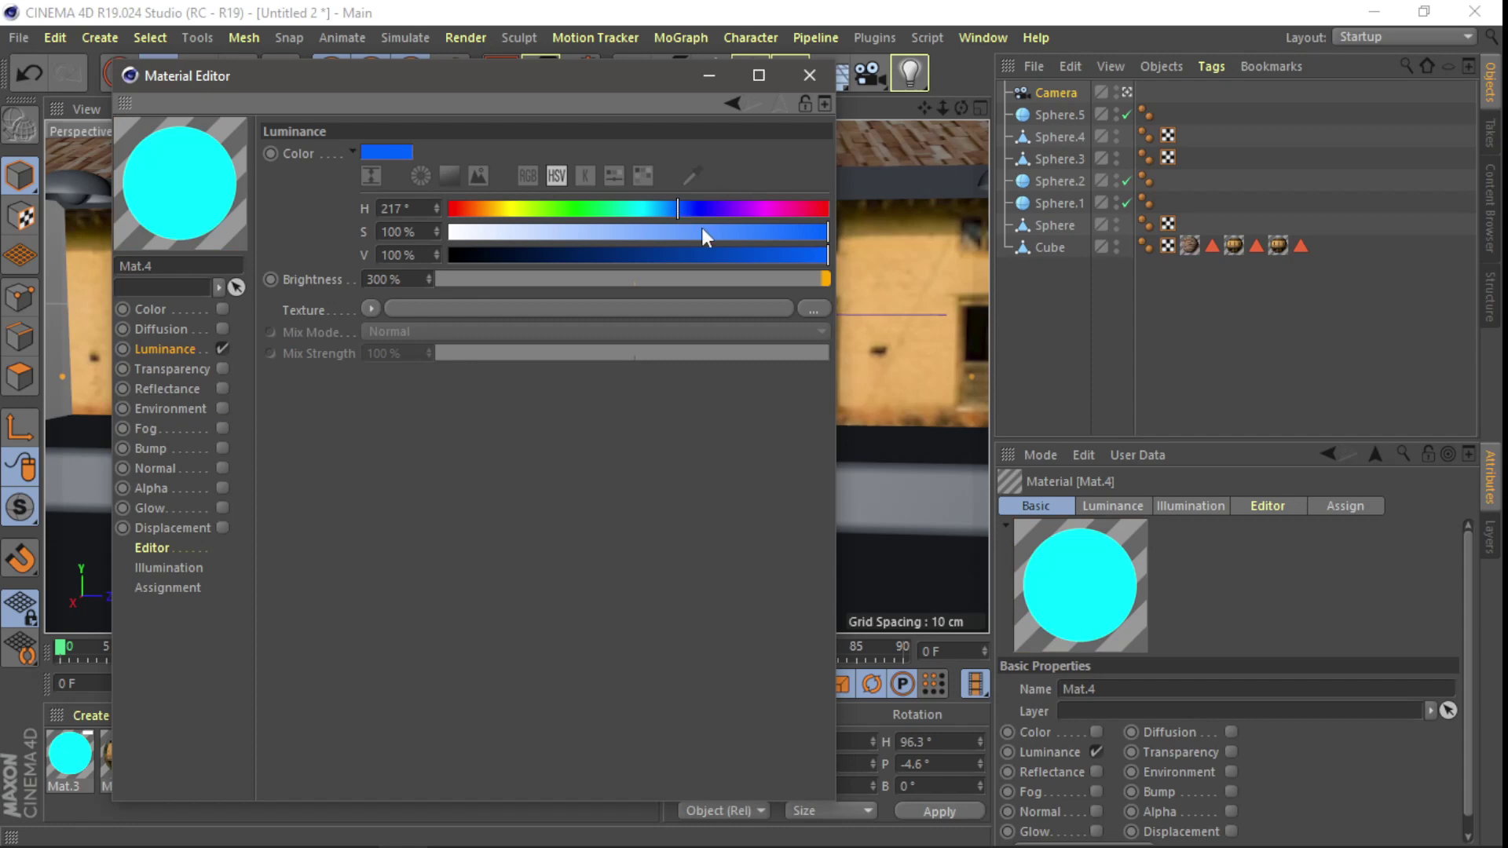
{"action": "left_click", "coordinate": [689, 210]}
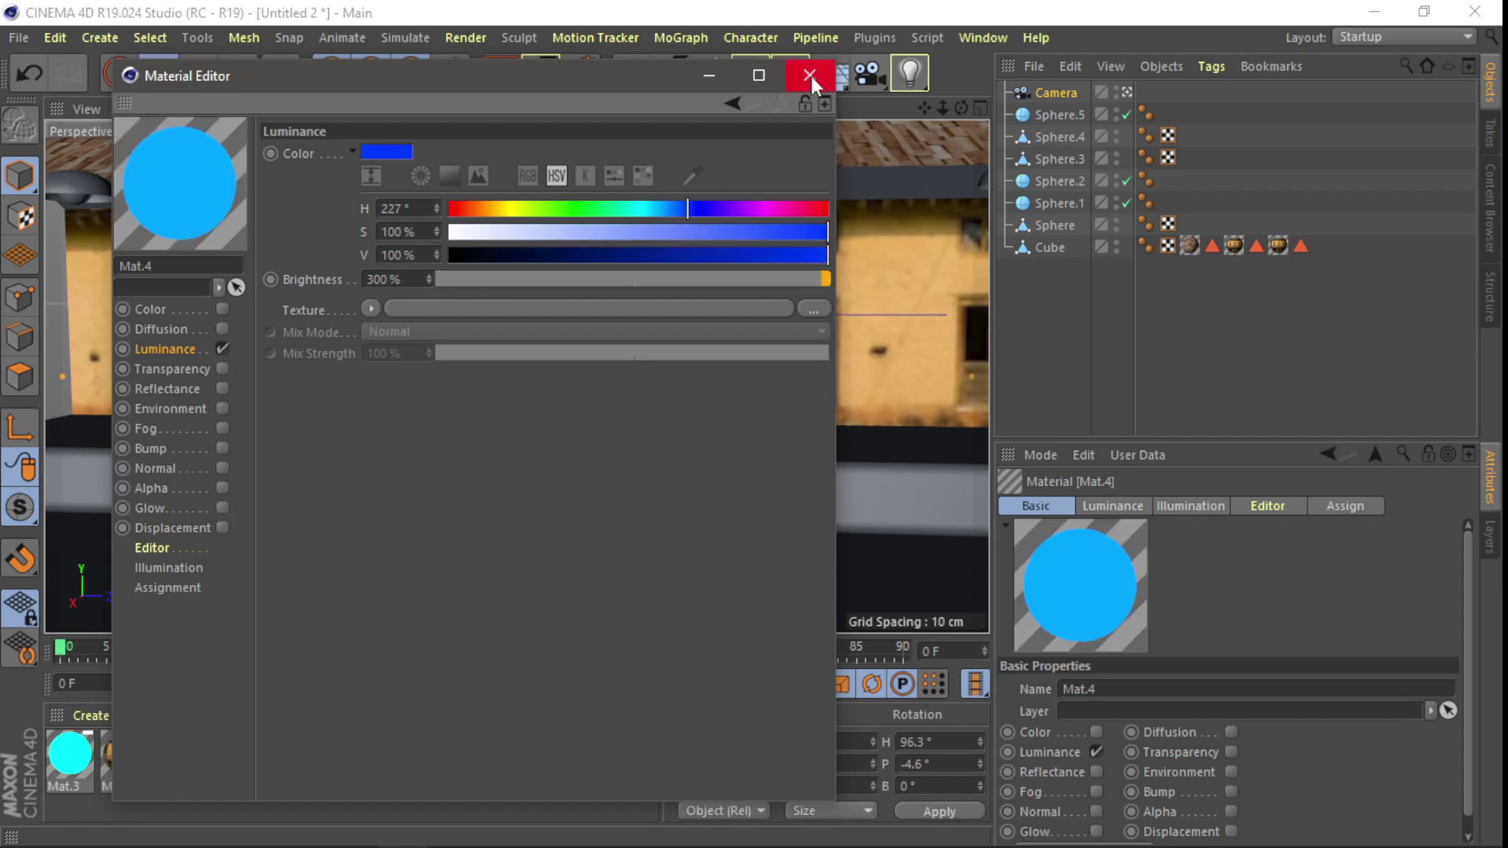
{"action": "left_click", "coordinate": [810, 76]}
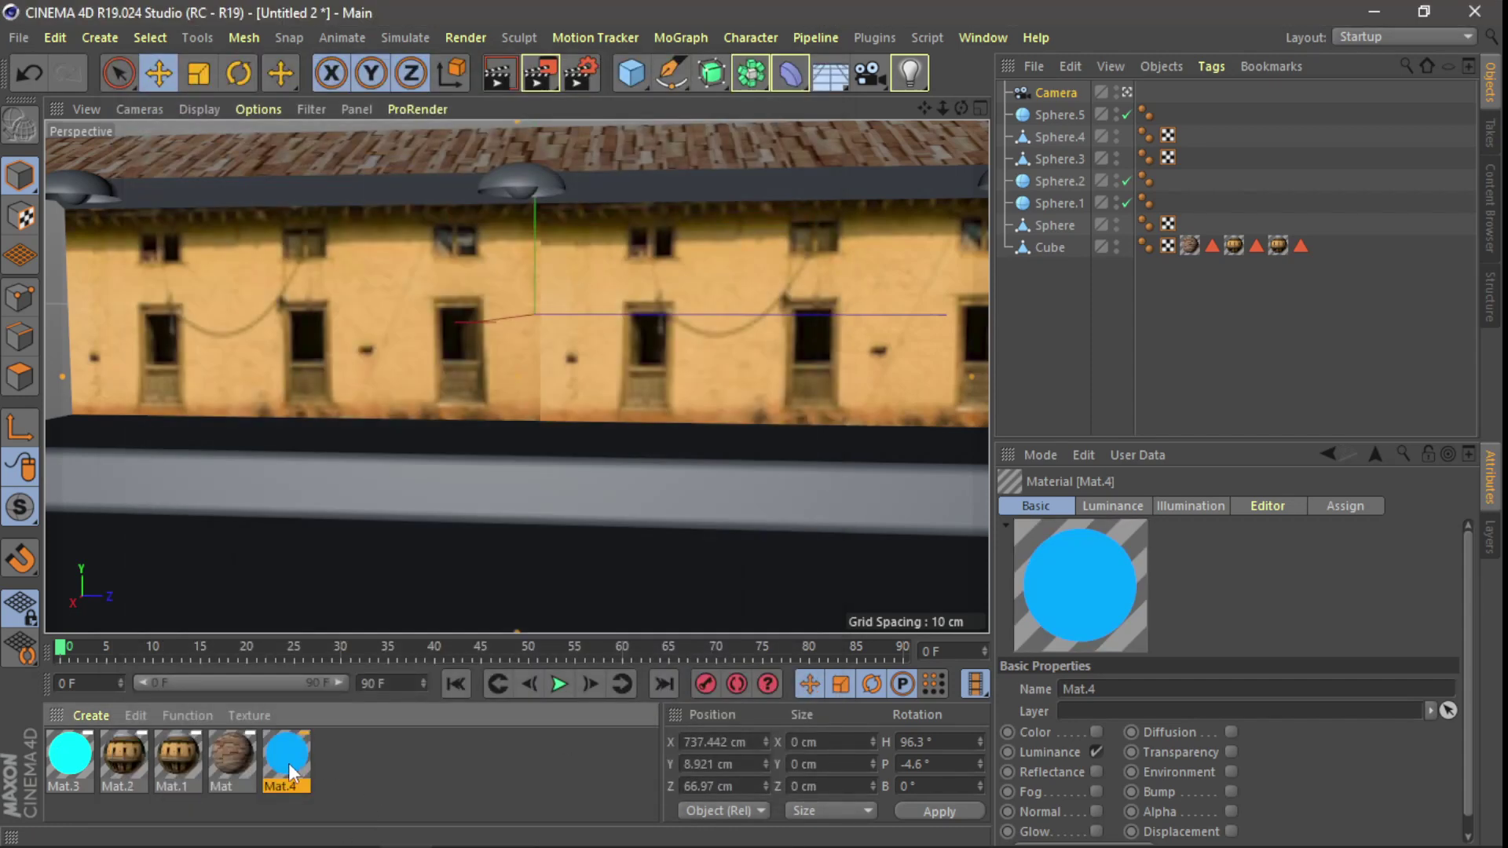
- Duplicate Mat.4 as Mat.5 and tint its glow magenta
{"action": "left_click_drag", "start_coordinate": [289, 764], "coordinate": [338, 753], "text": "ctrl"}
{"action": "double_click", "coordinate": [340, 754]}
{"action": "left_click", "coordinate": [826, 168]}
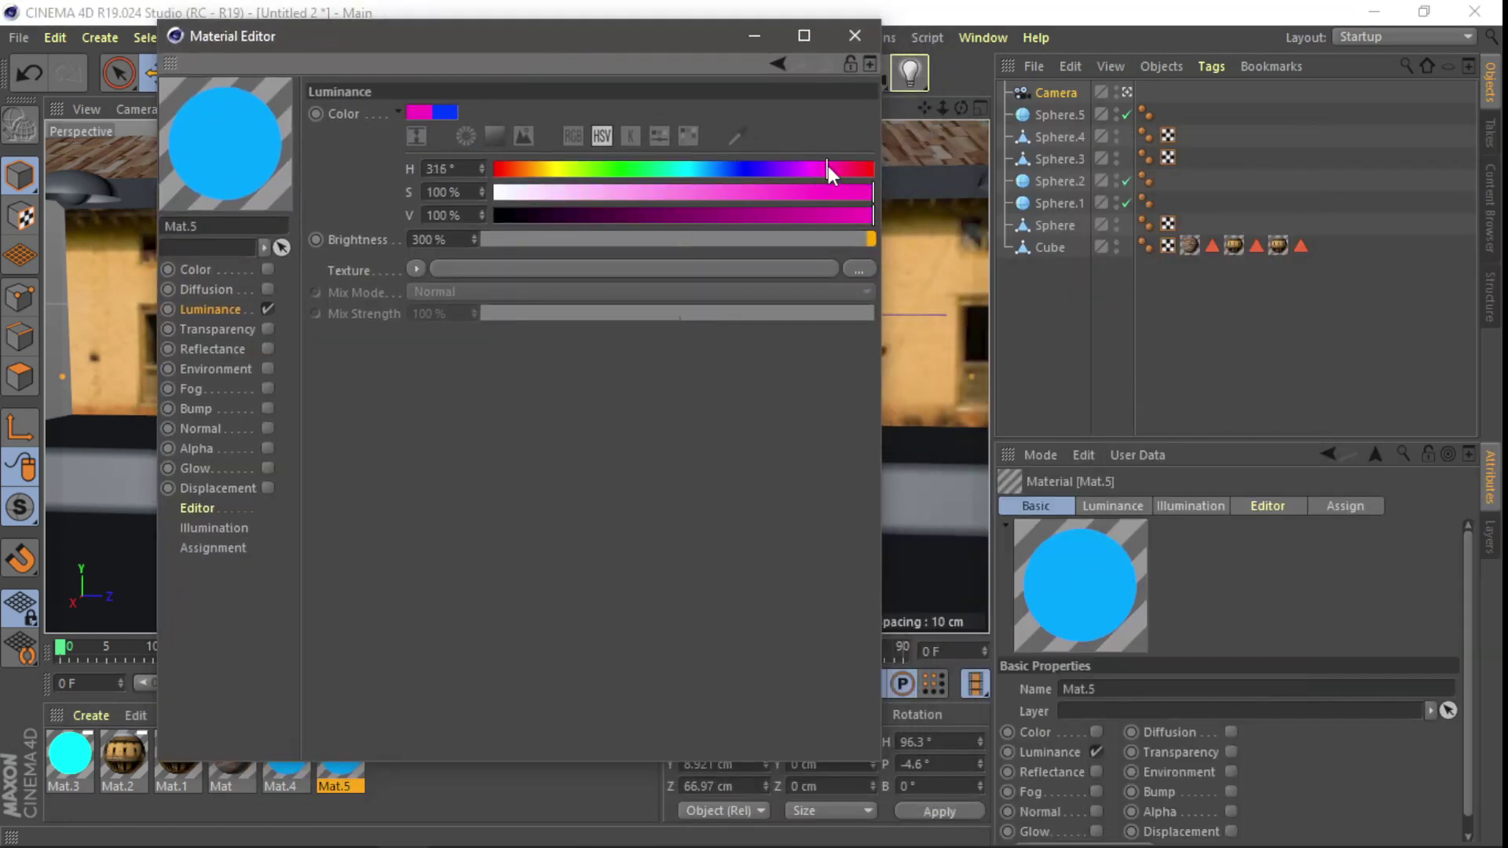
{"action": "left_click_drag", "start_coordinate": [828, 167], "coordinate": [830, 168]}
{"action": "left_click", "coordinate": [856, 35]}
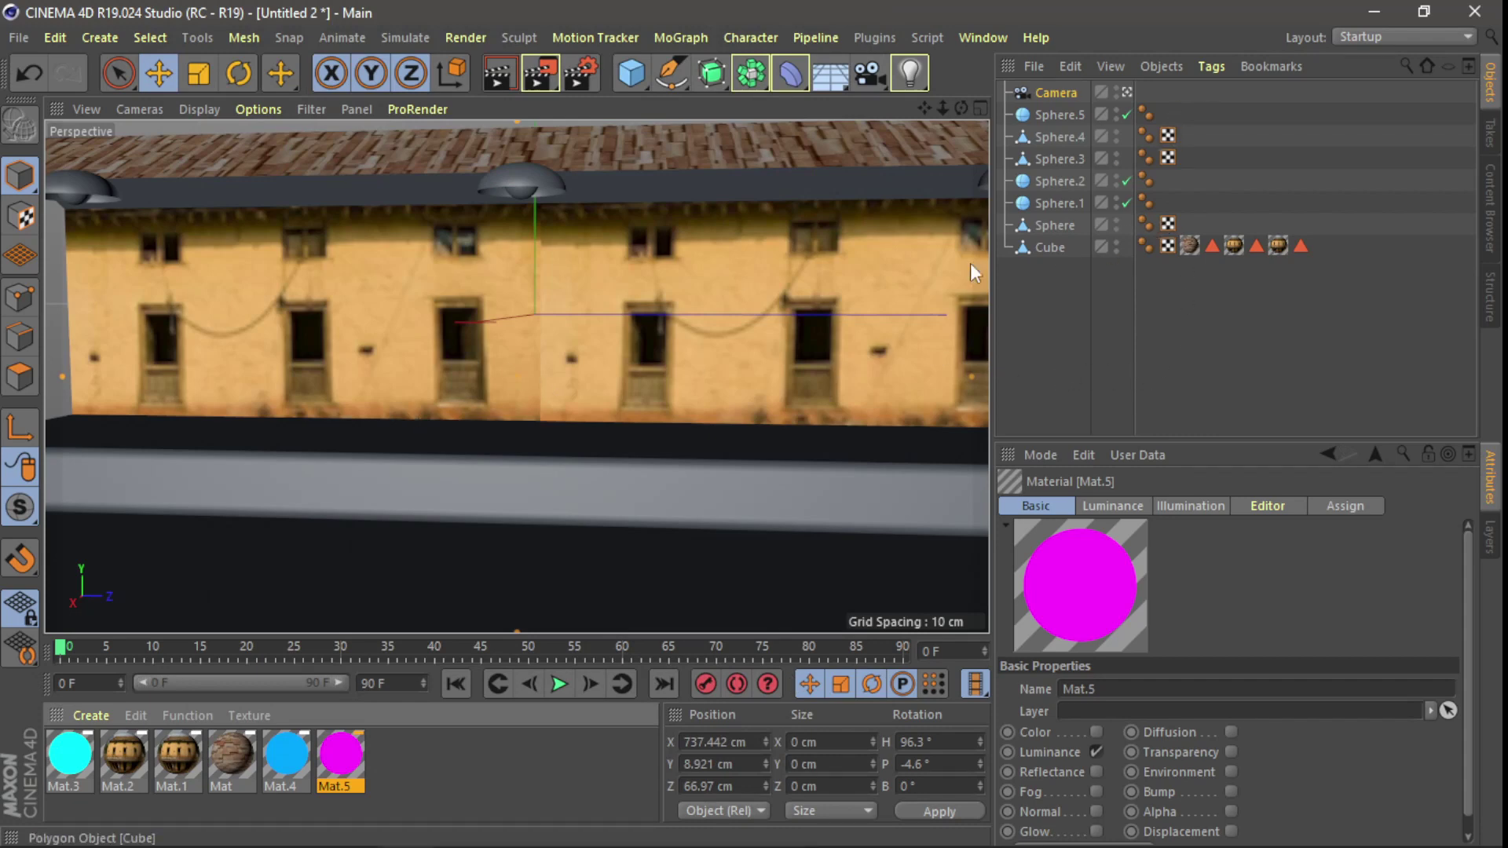
- Apply blue Mat.4 to Sphere.1 and cyan Mat.3 to Sphere.5
{"action": "left_click", "coordinate": [524, 199]}
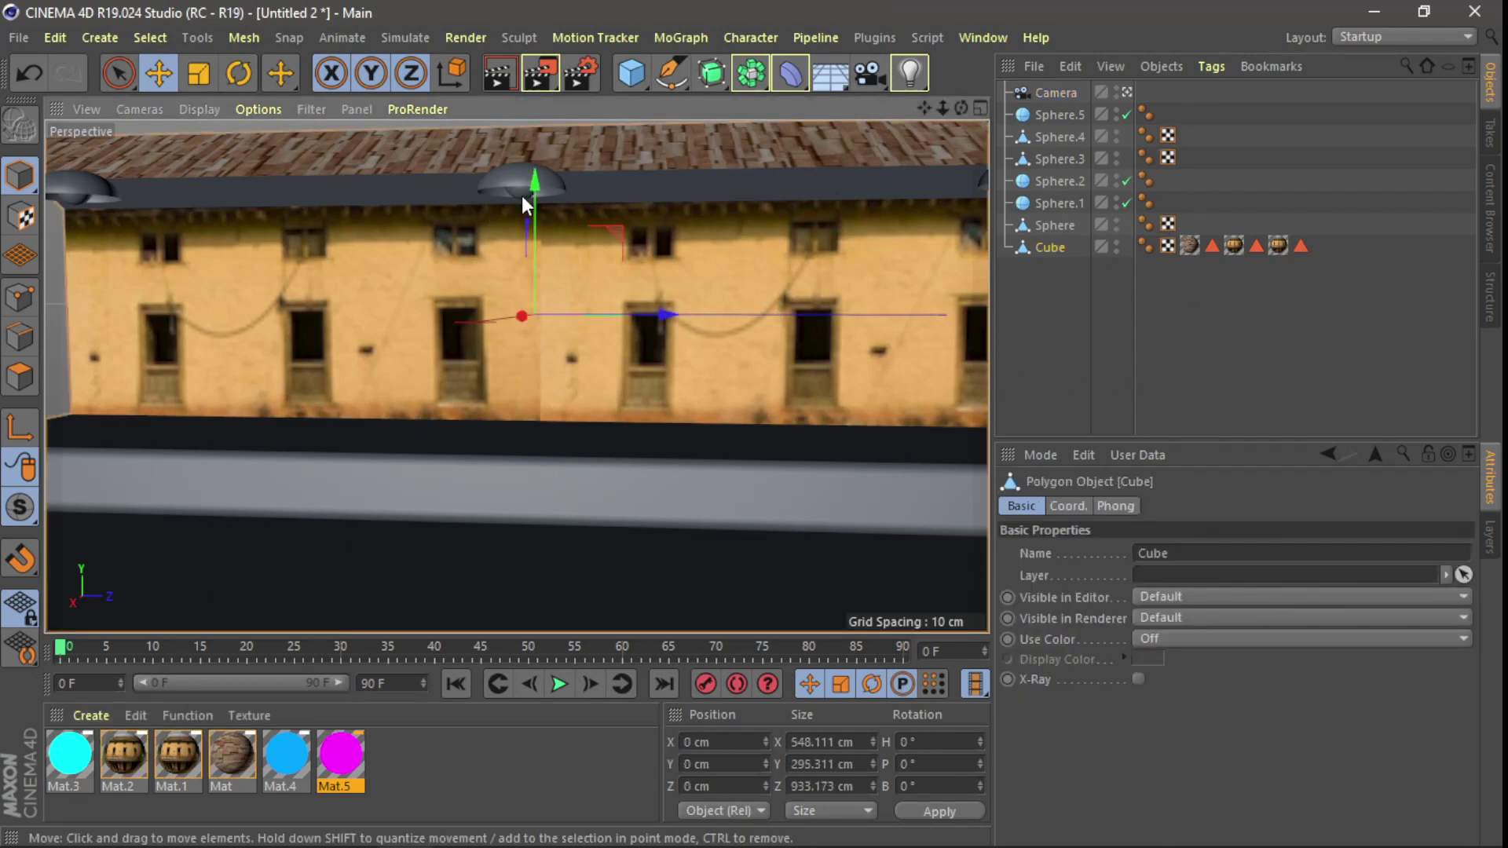
{"action": "left_click", "coordinate": [521, 196]}
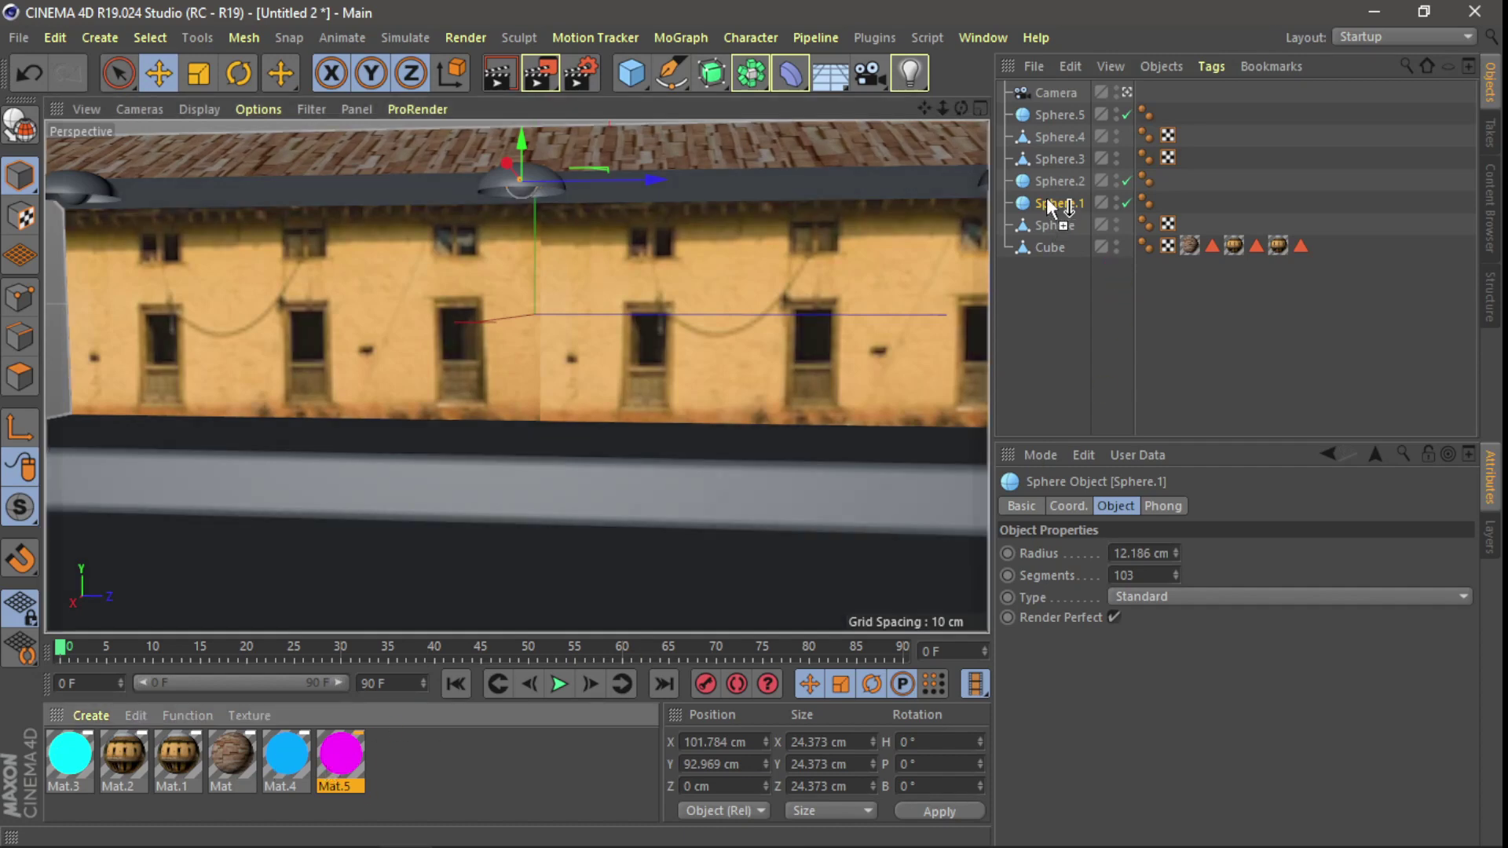
{"action": "left_click_drag", "start_coordinate": [277, 757], "coordinate": [1047, 202]}
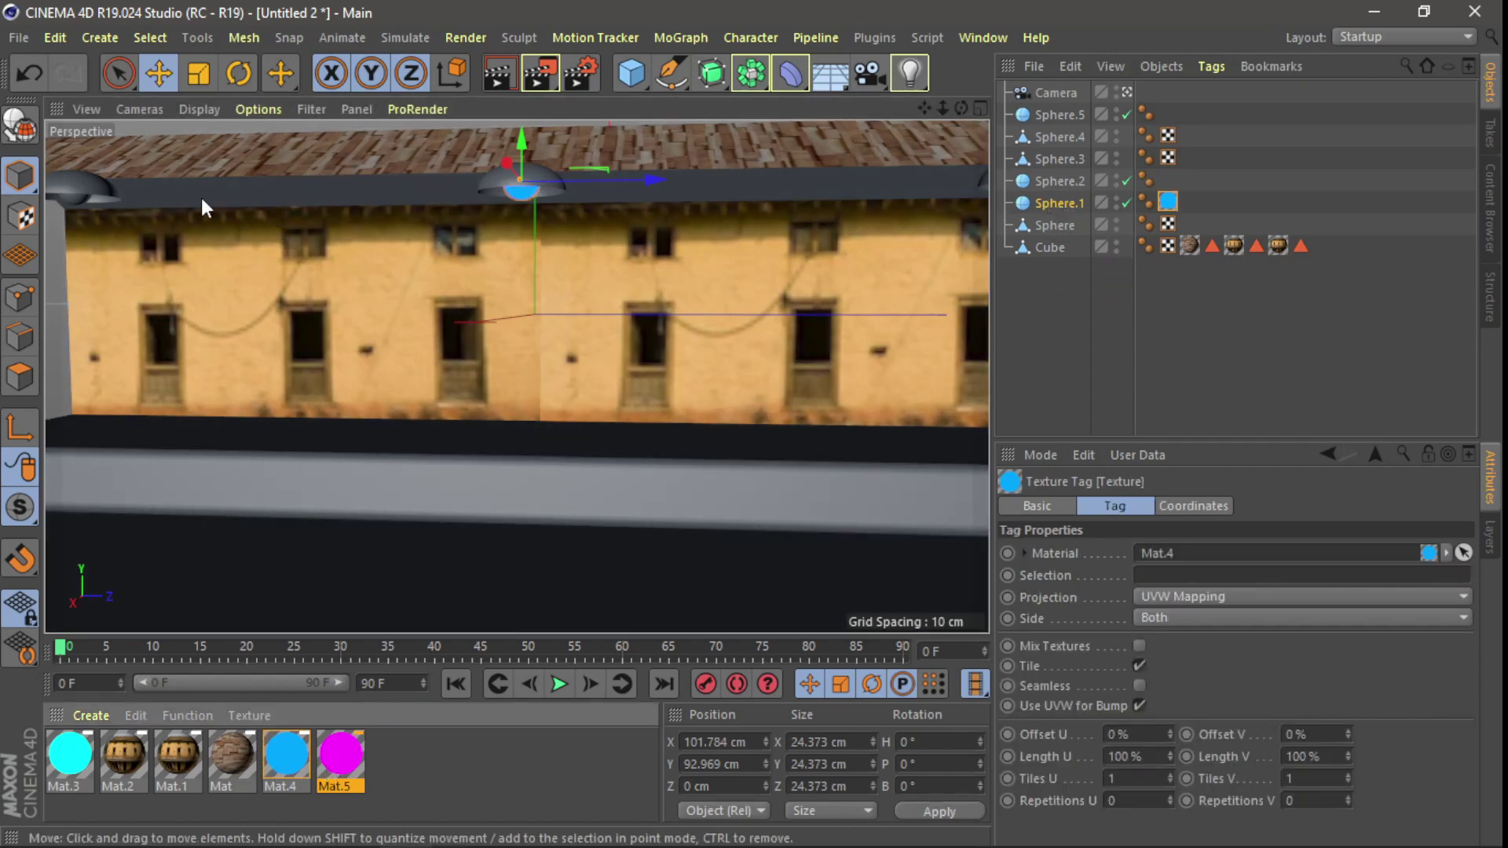
{"action": "left_click", "coordinate": [77, 211]}
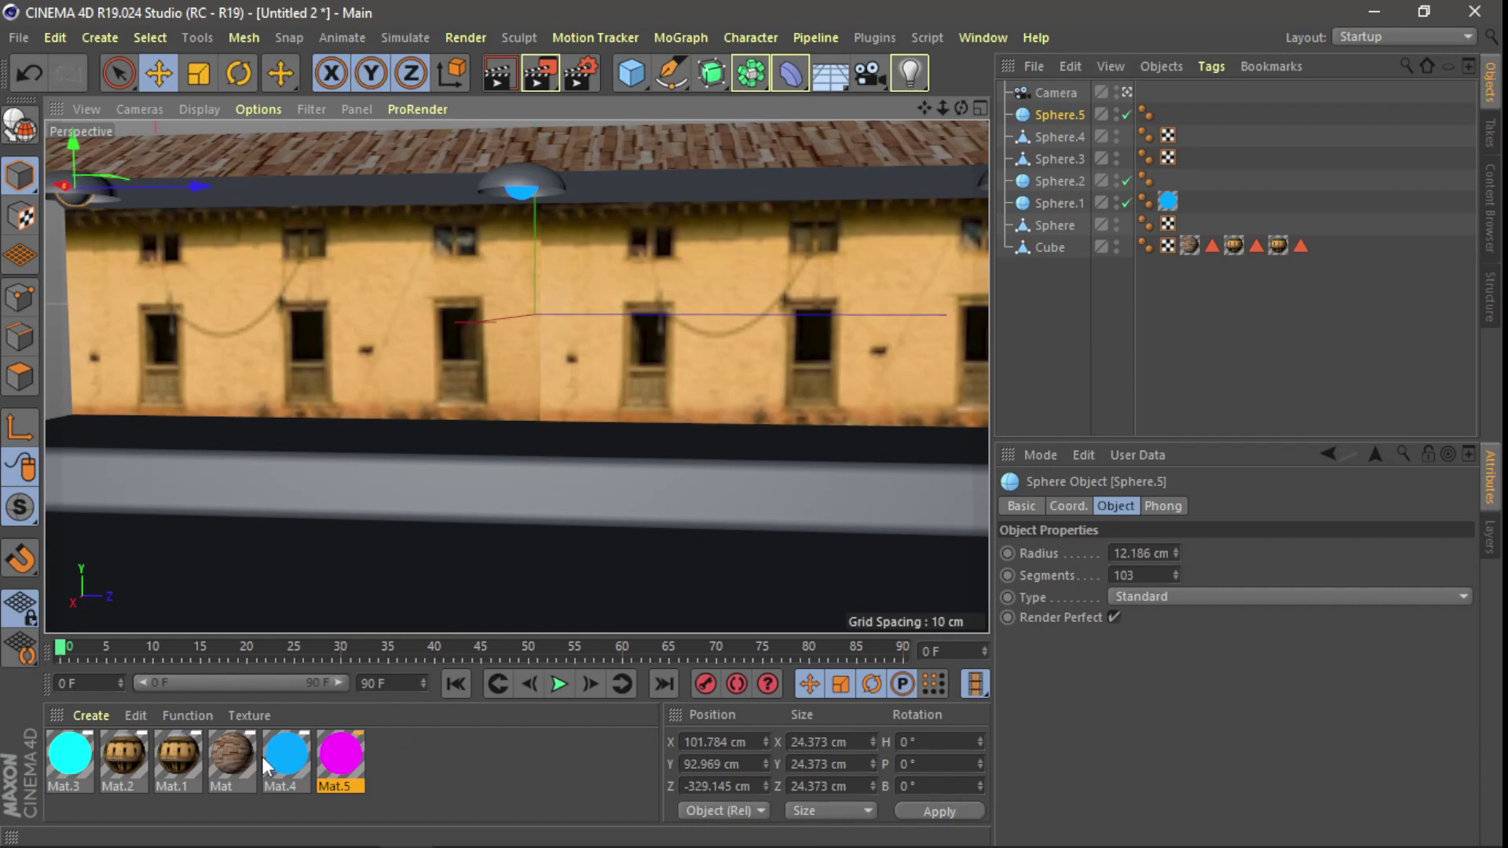
{"action": "mouse_move", "coordinate": [111, 754]}
{"action": "left_mouse_down"}
{"action": "mouse_move", "coordinate": [1095, 125]}
{"action": "mouse_move", "coordinate": [1051, 110]}
{"action": "left_mouse_up"}
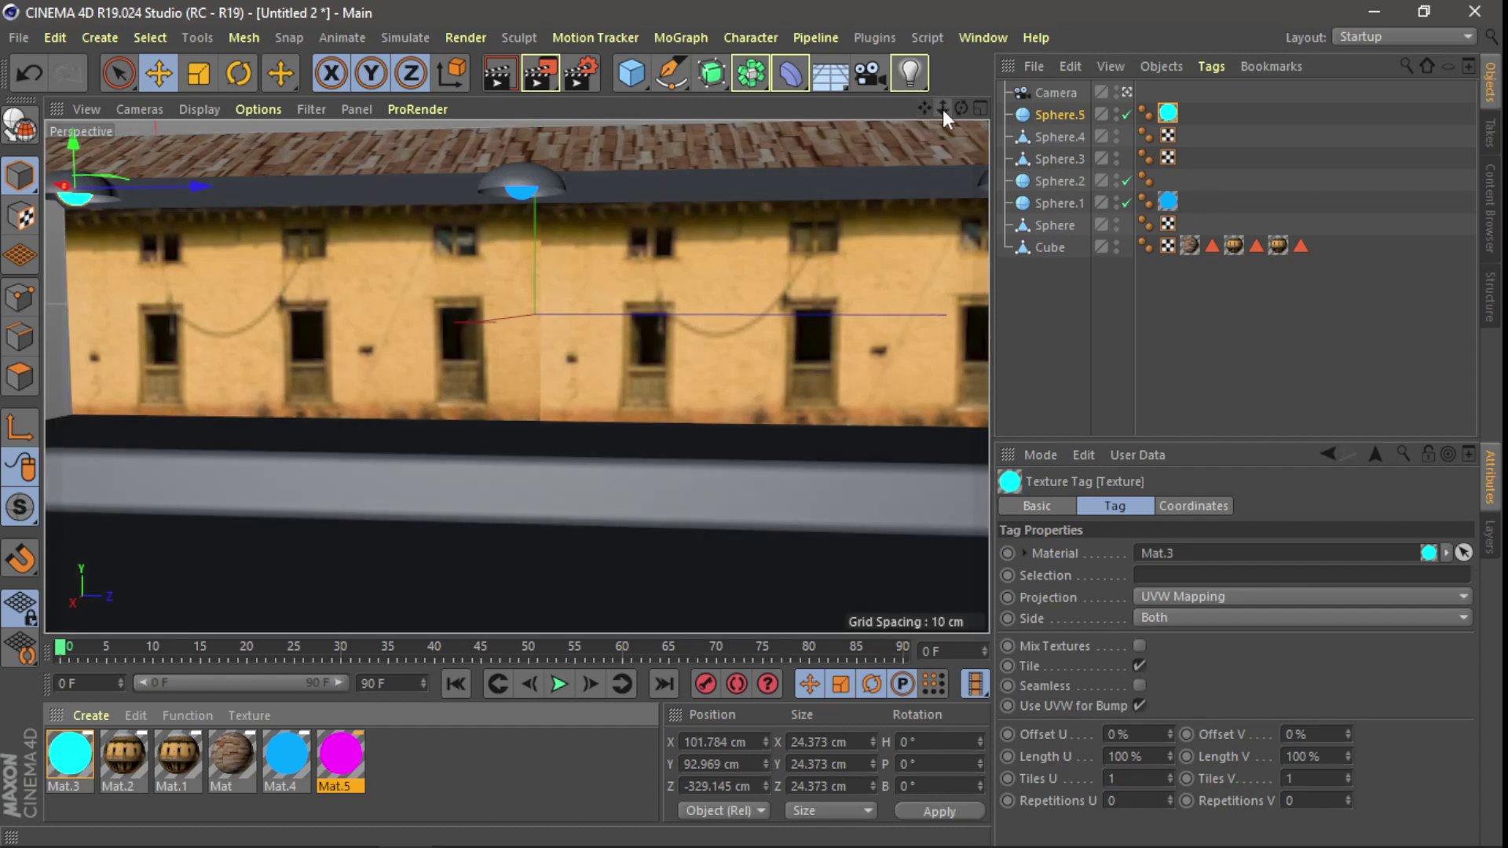
- Apply magenta Mat.5 to the right lamp sphere, Sphere.2
{"action": "mouse_move", "coordinate": [941, 108]}
{"action": "left_mouse_down"}
{"action": "mouse_move", "coordinate": [954, 113]}
{"action": "mouse_move", "coordinate": [910, 294]}
{"action": "left_mouse_up"}
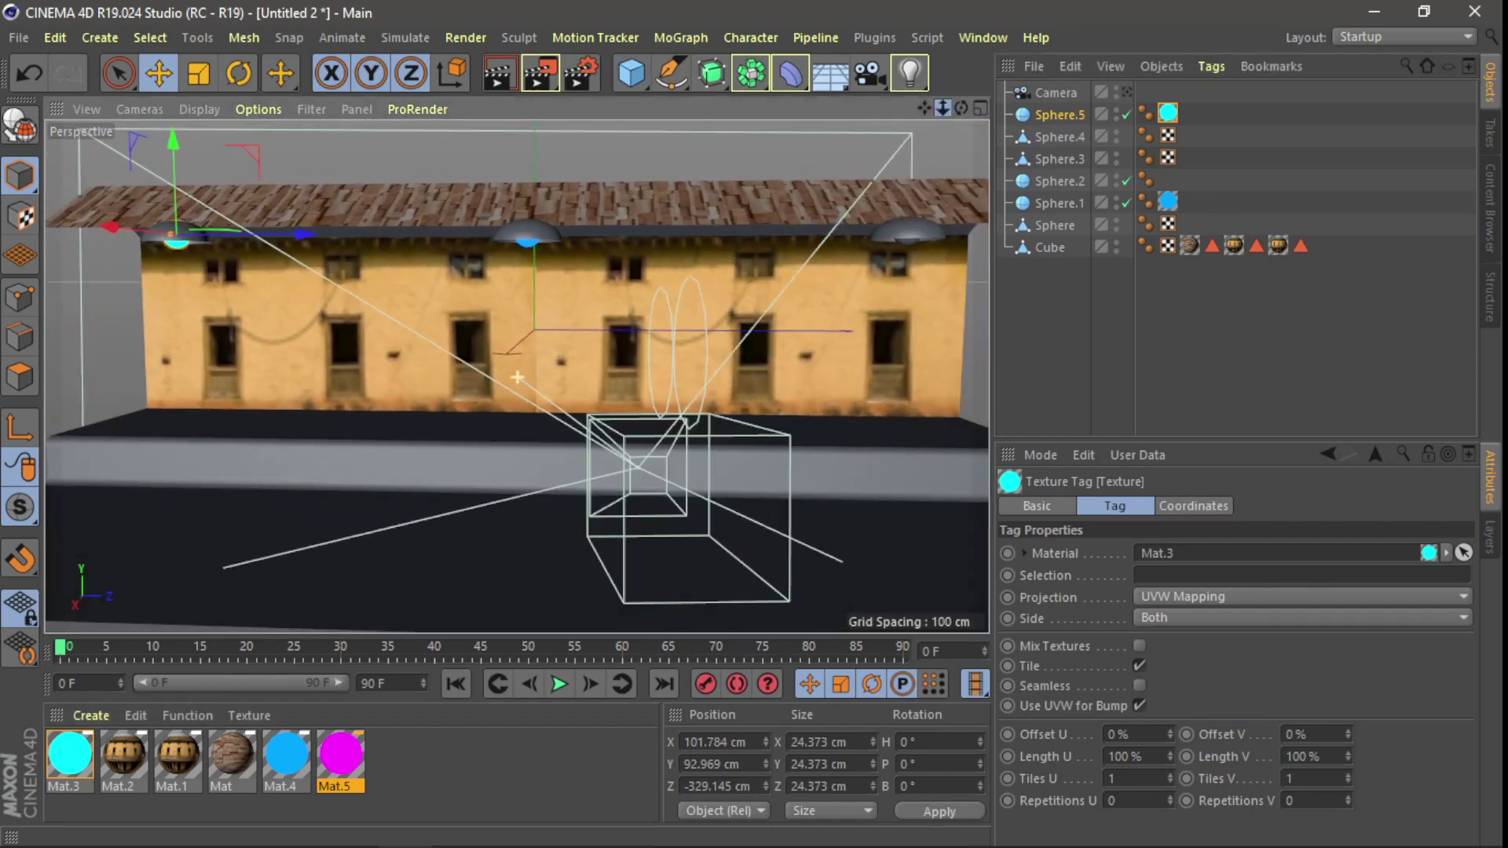
{"action": "left_click", "coordinate": [913, 243]}
{"action": "mouse_move", "coordinate": [924, 108]}
{"action": "left_mouse_down"}
{"action": "mouse_move", "coordinate": [911, 126]}
{"action": "mouse_move", "coordinate": [931, 121]}
{"action": "left_mouse_up"}
{"action": "scroll", "coordinate": [880, 250], "scroll_direction": "up", "scroll_amount": 3}
{"action": "left_click", "coordinate": [896, 216]}
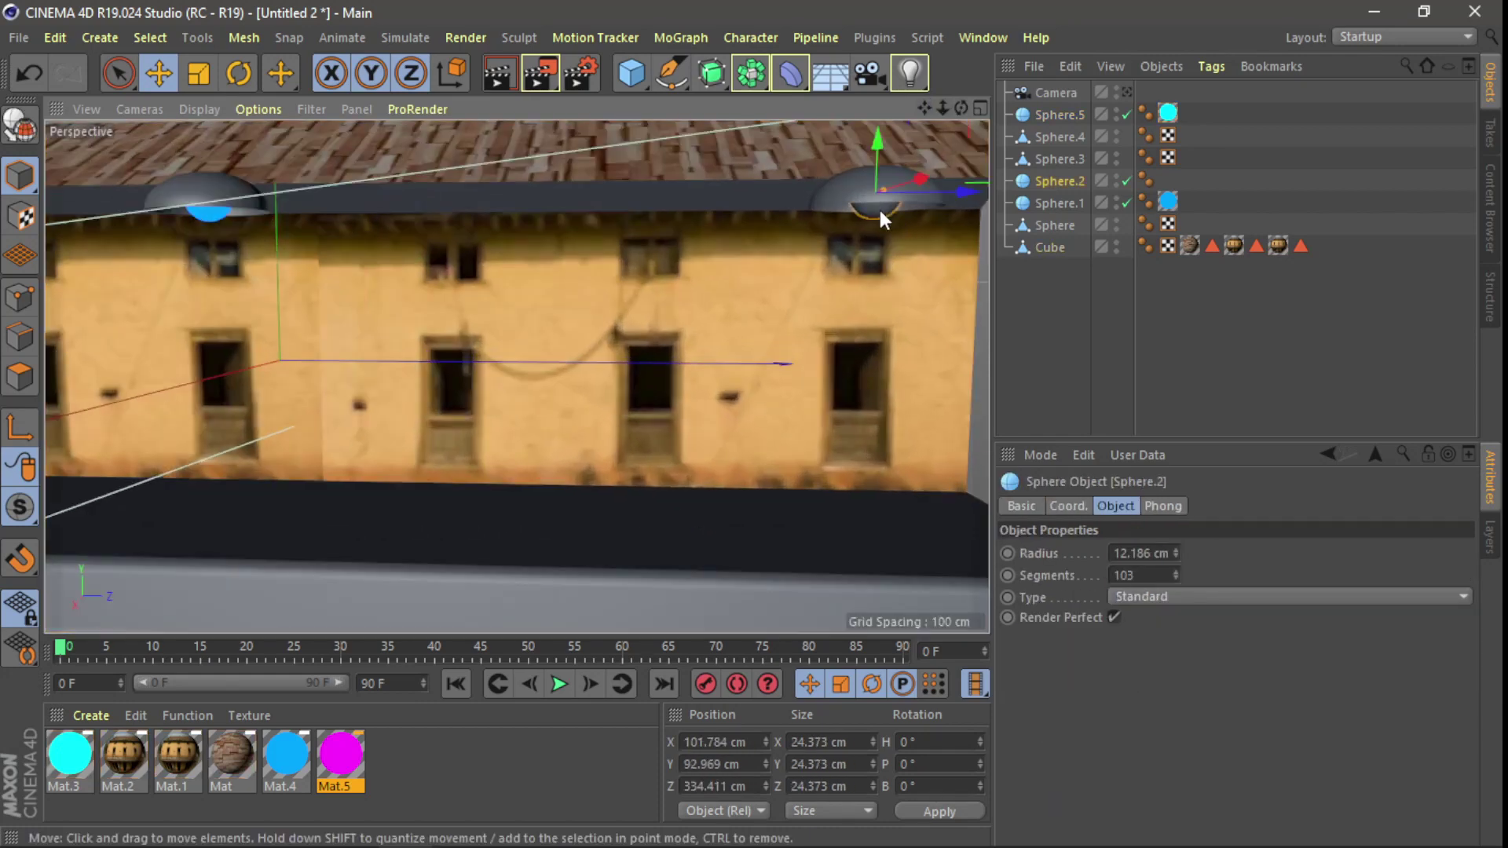
{"action": "left_click_drag", "start_coordinate": [343, 766], "coordinate": [982, 228]}
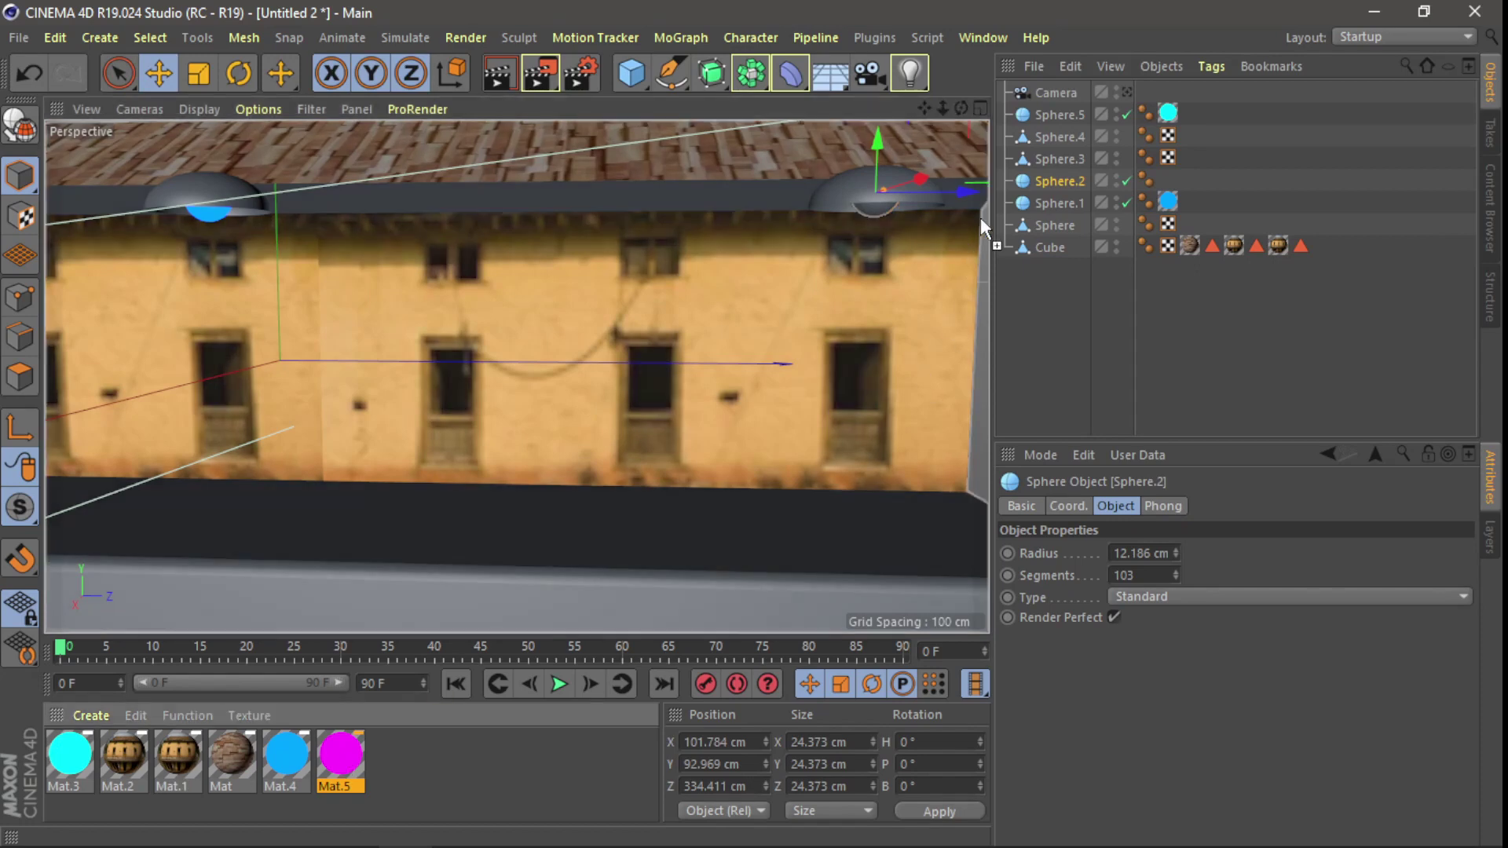
{"action": "left_click_drag", "start_coordinate": [1073, 182], "coordinate": [1073, 182]}
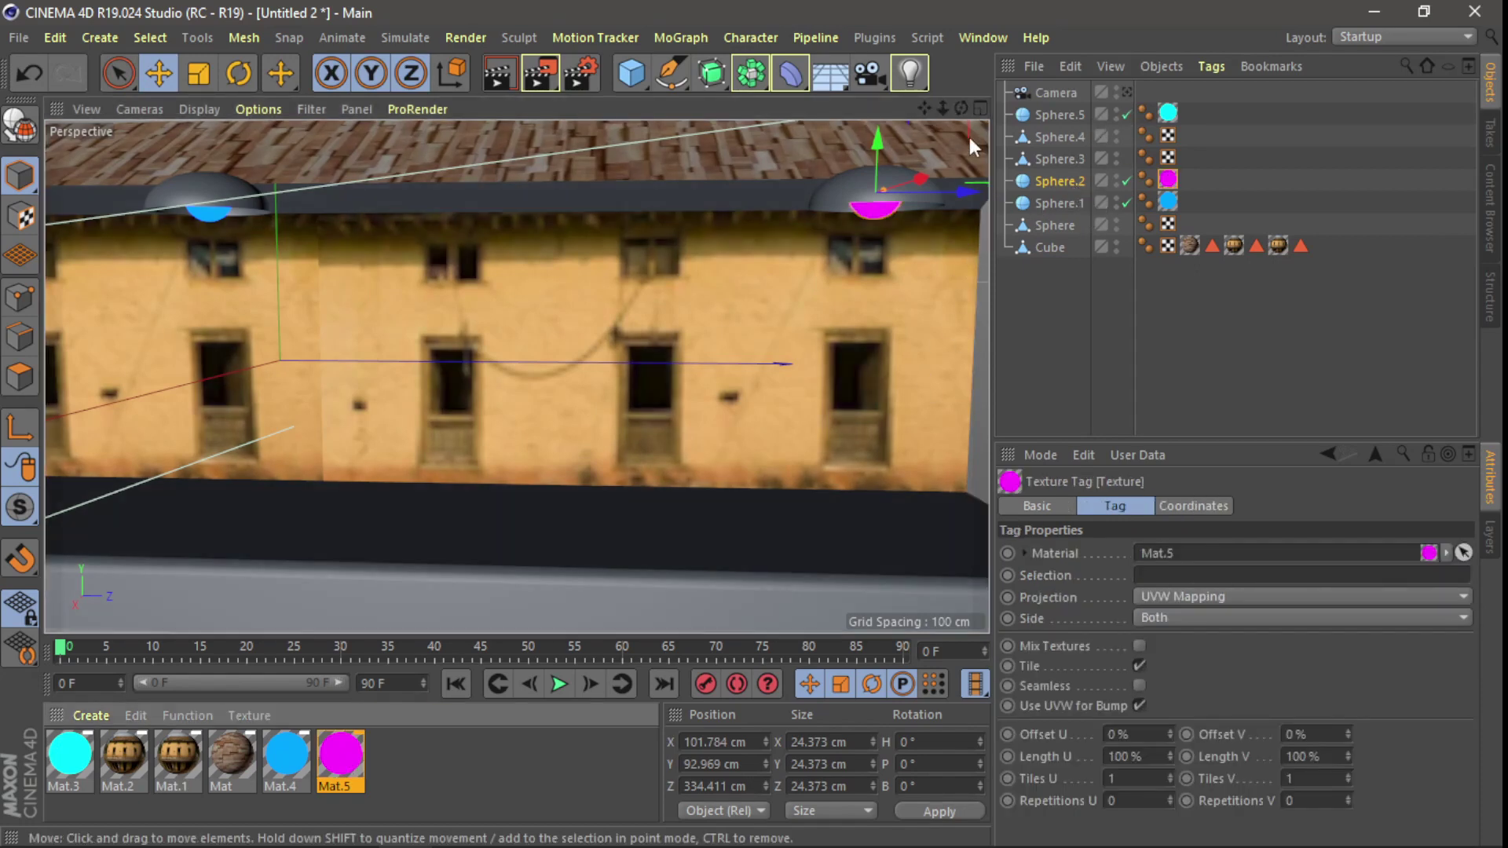
- Open the Render Settings and look through the Save options
{"action": "mouse_move", "coordinate": [942, 109]}
{"action": "left_mouse_down"}
{"action": "mouse_move", "coordinate": [919, 118]}
{"action": "mouse_move", "coordinate": [972, 107]}
{"action": "left_mouse_up"}
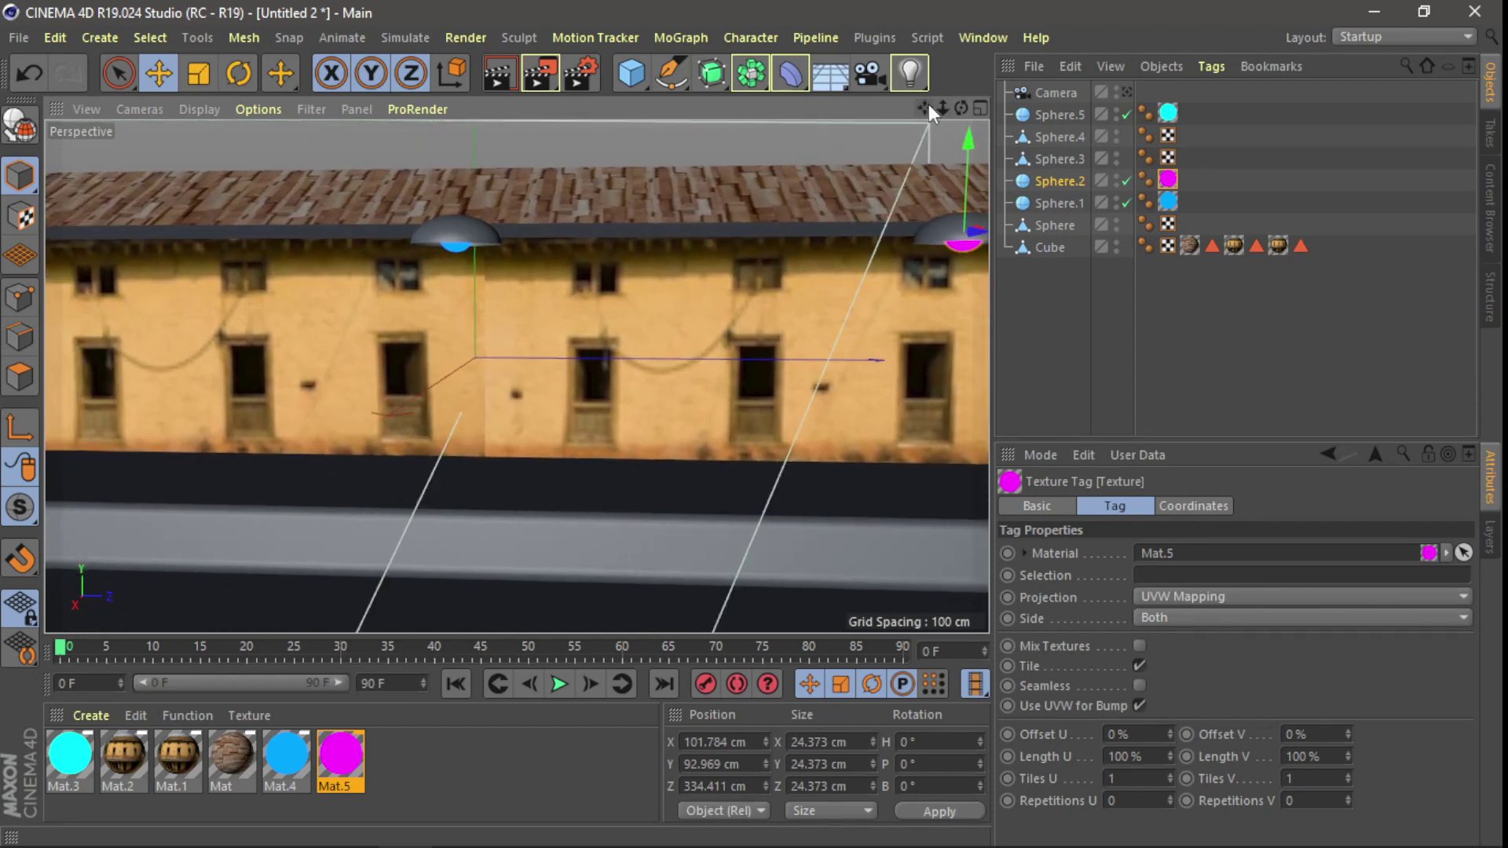
{"action": "left_click", "coordinate": [591, 76]}
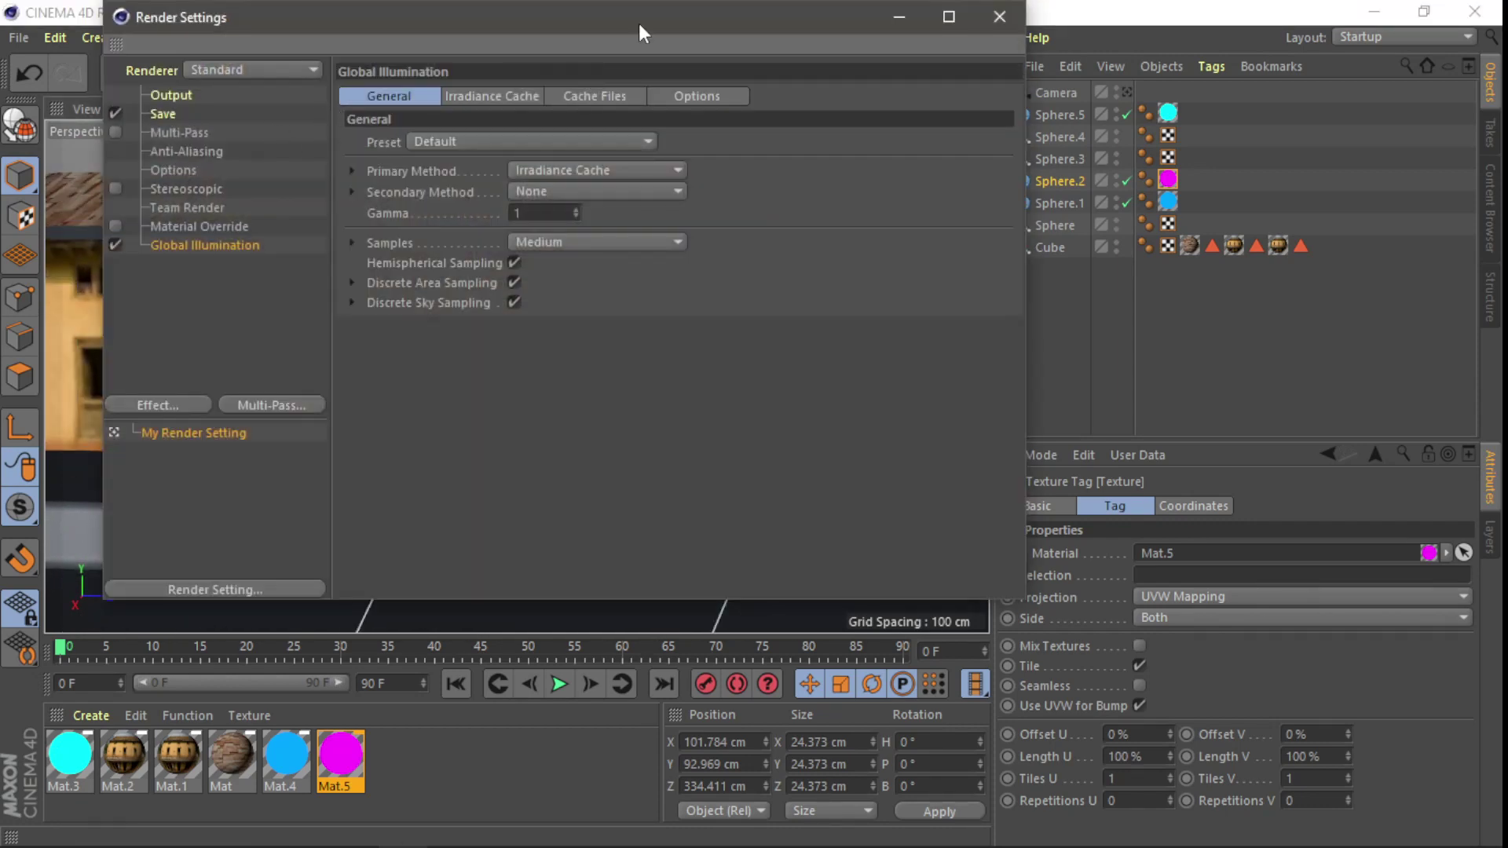
{"action": "left_click", "coordinate": [899, 17]}
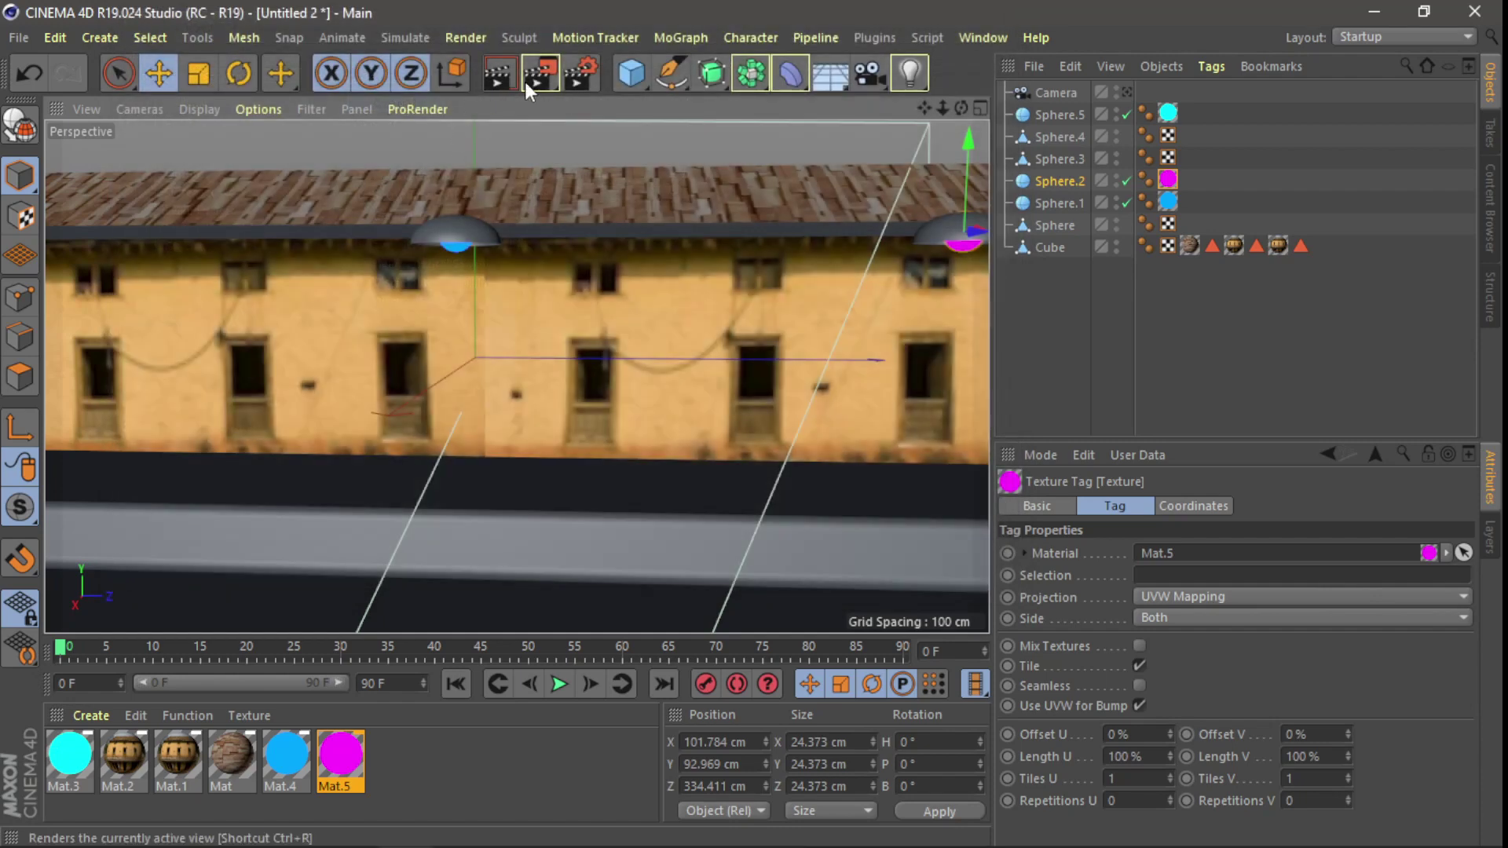
{"action": "left_click", "coordinate": [578, 73]}
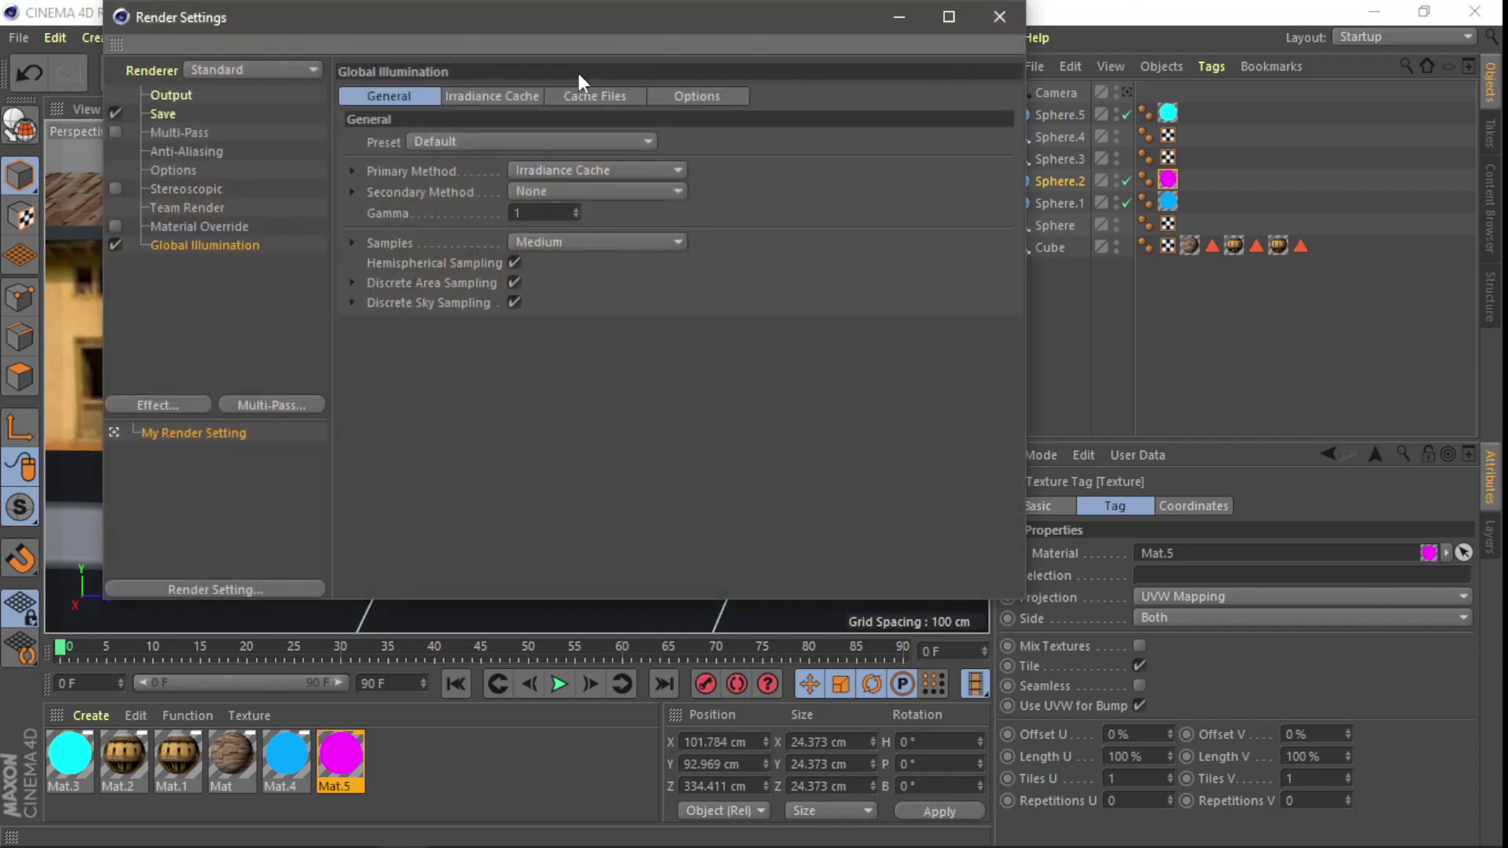
{"action": "left_click", "coordinate": [168, 112]}
{"action": "left_click", "coordinate": [999, 17]}
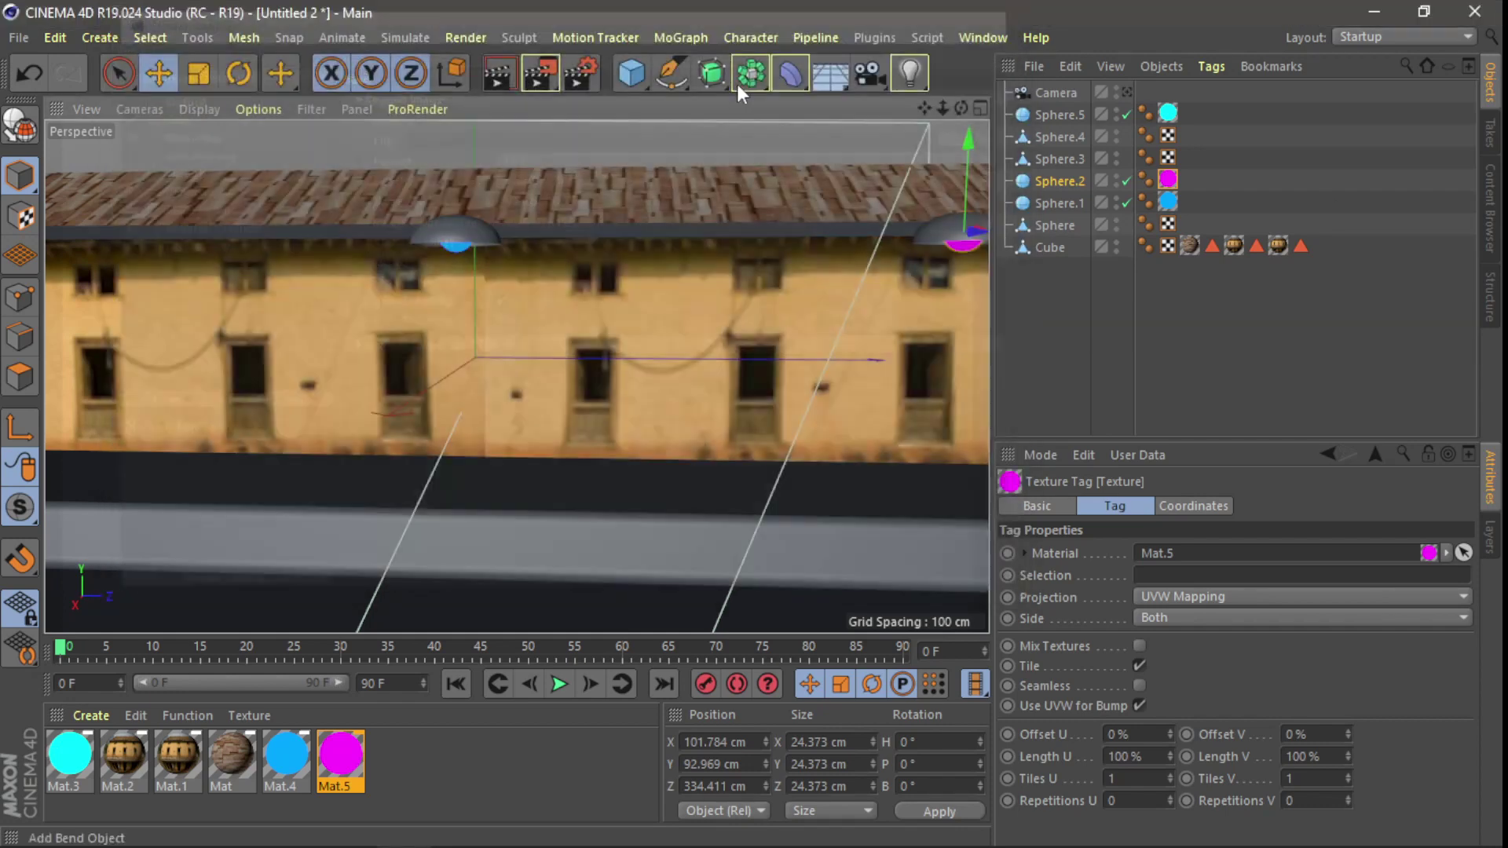
{"action": "left_click", "coordinate": [585, 82]}
{"action": "left_click", "coordinate": [180, 95]}
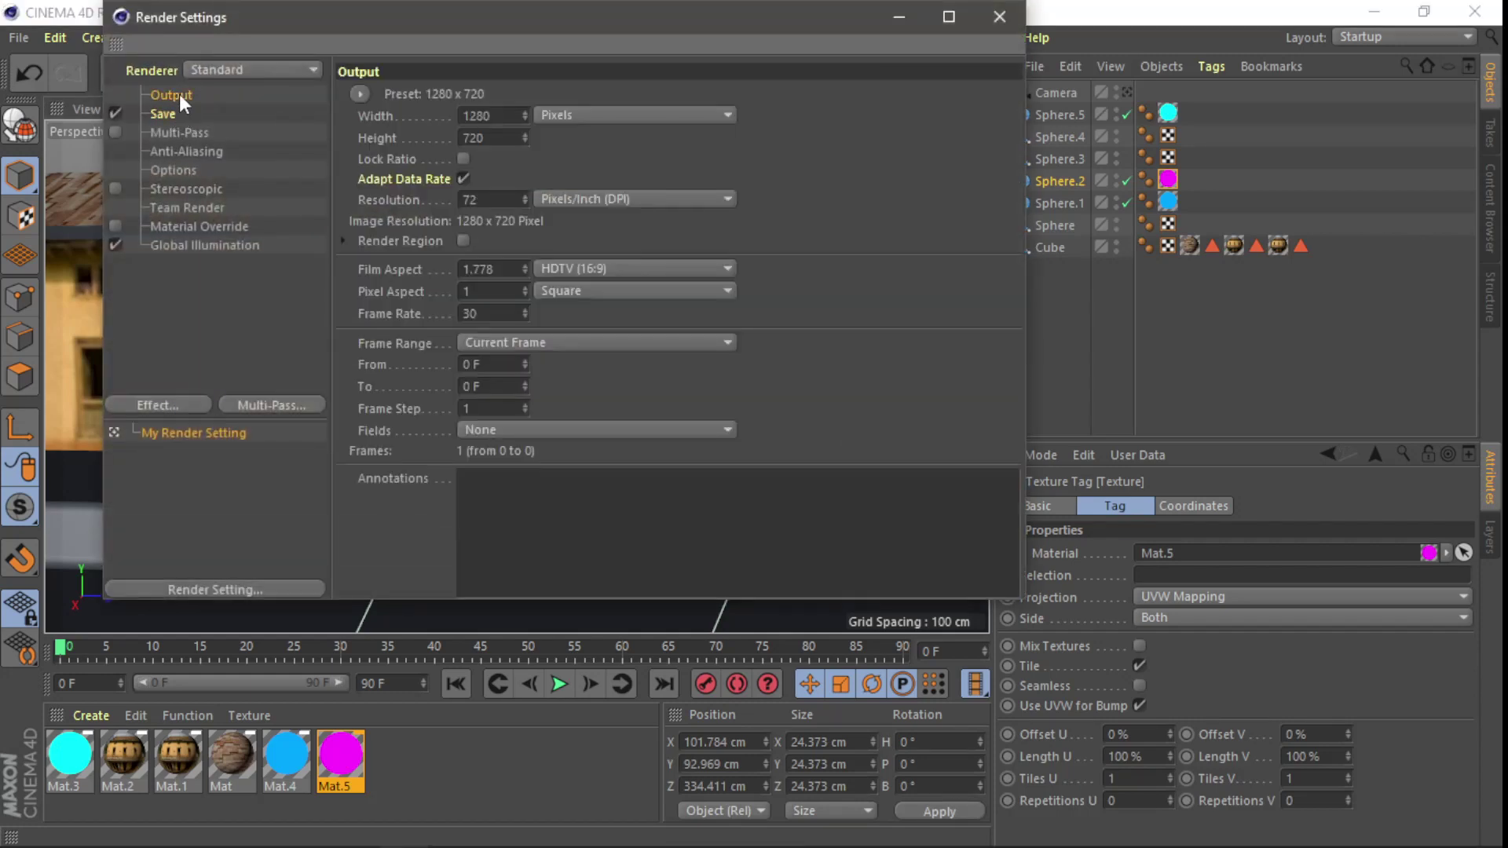
{"action": "left_click", "coordinate": [362, 94]}
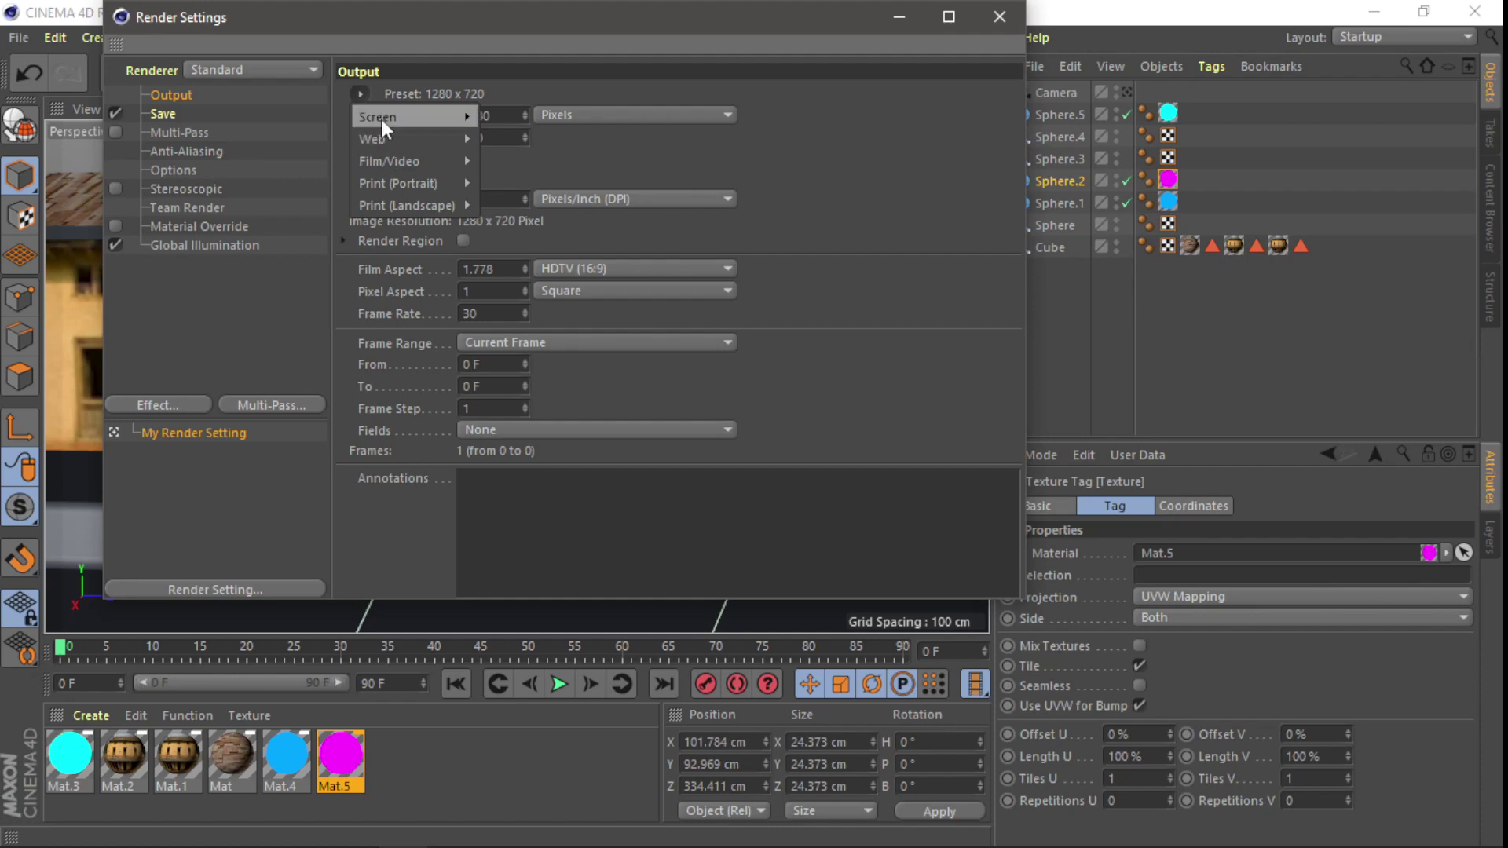
{"action": "mouse_move", "coordinate": [390, 160]}
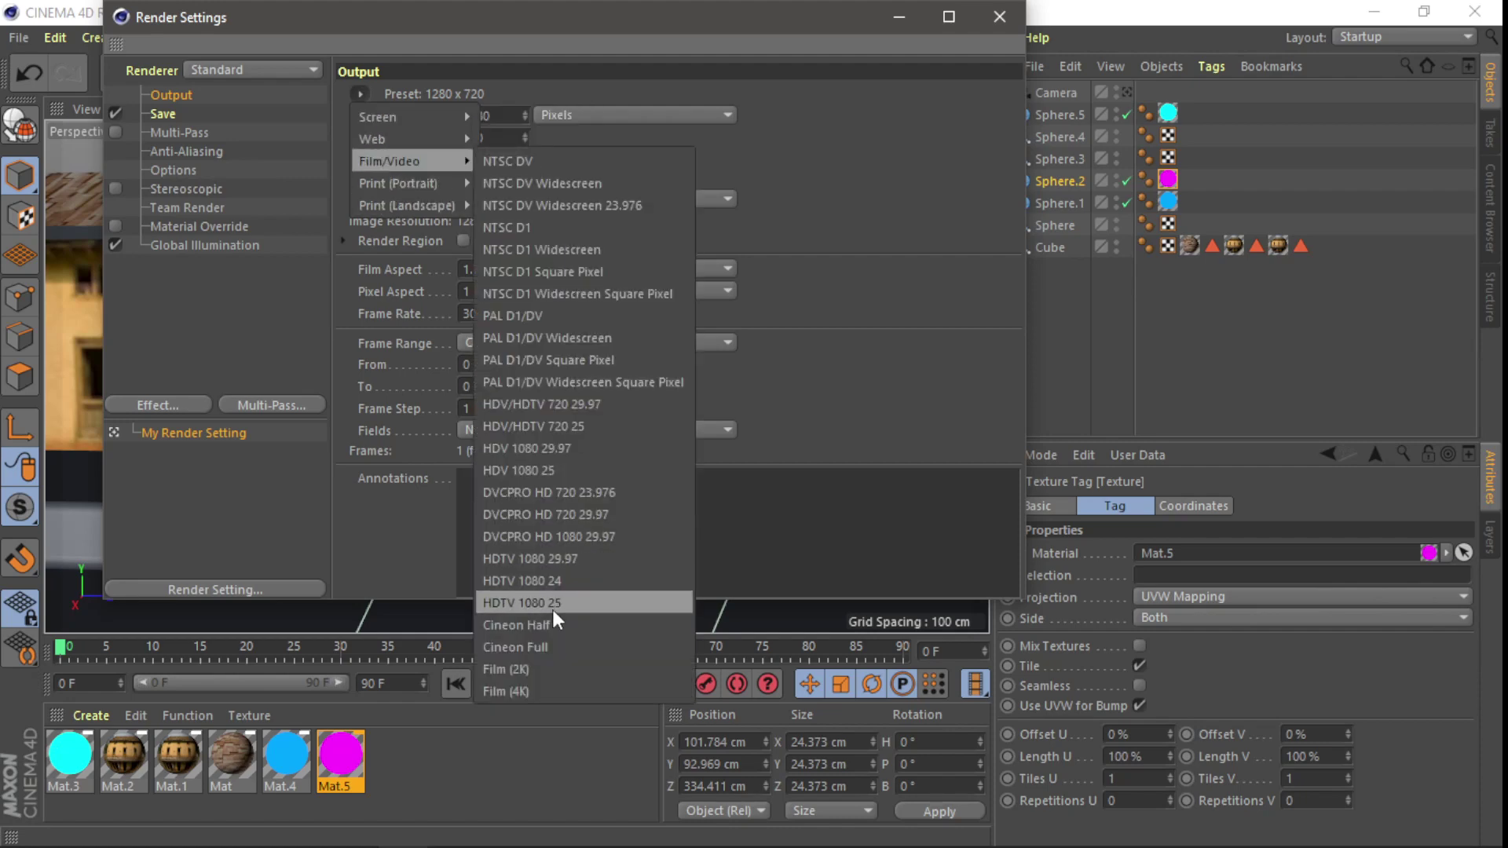
{"action": "left_click", "coordinate": [556, 599]}
{"action": "left_click", "coordinate": [998, 16]}
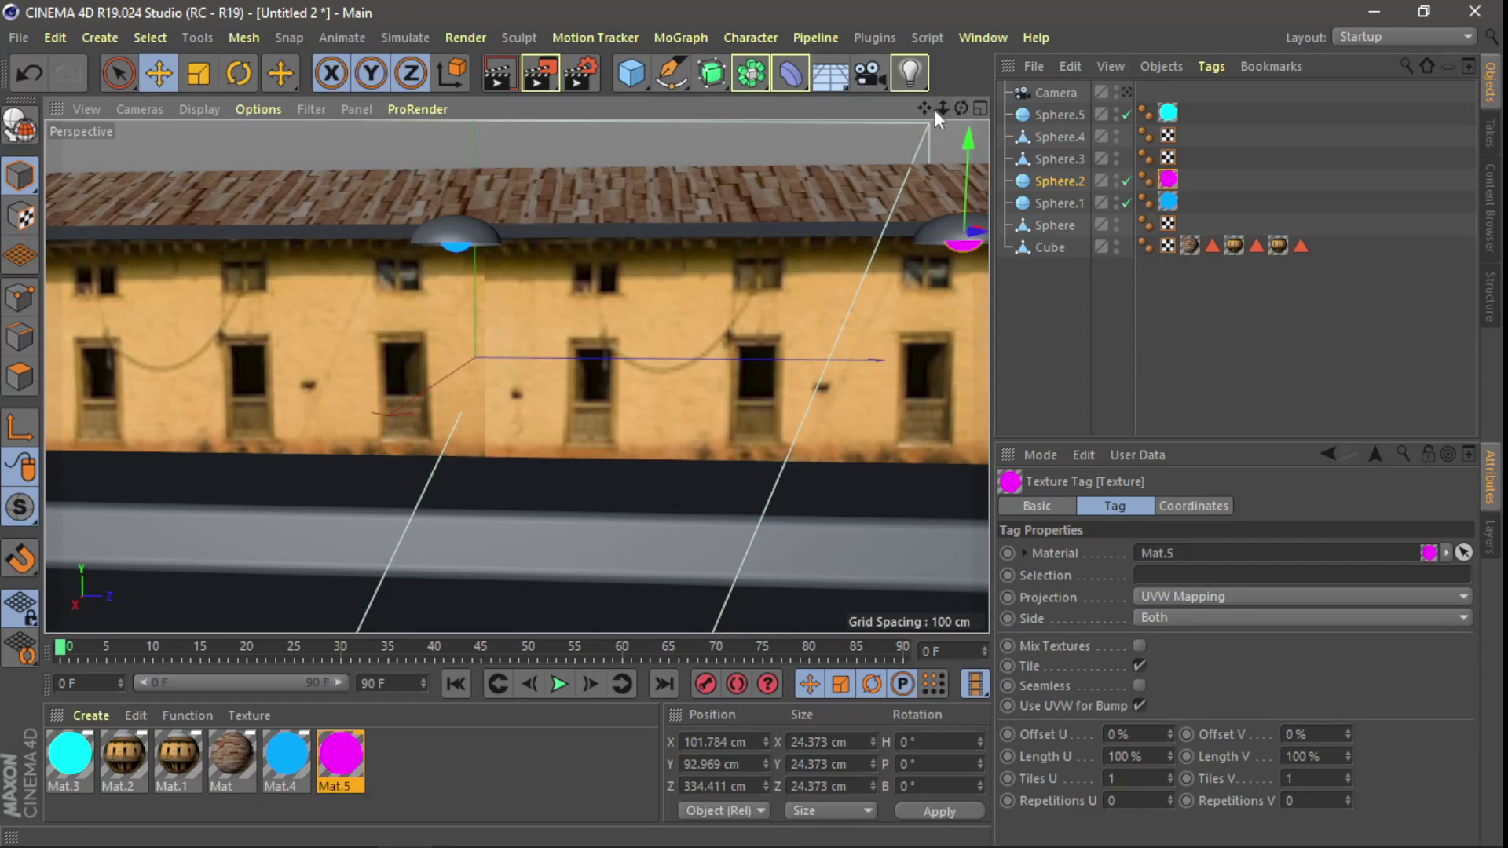
{"action": "mouse_move", "coordinate": [943, 107]}
{"action": "left_mouse_down"}
{"action": "mouse_move", "coordinate": [931, 114]}
{"action": "mouse_move", "coordinate": [949, 116]}
{"action": "left_mouse_up"}
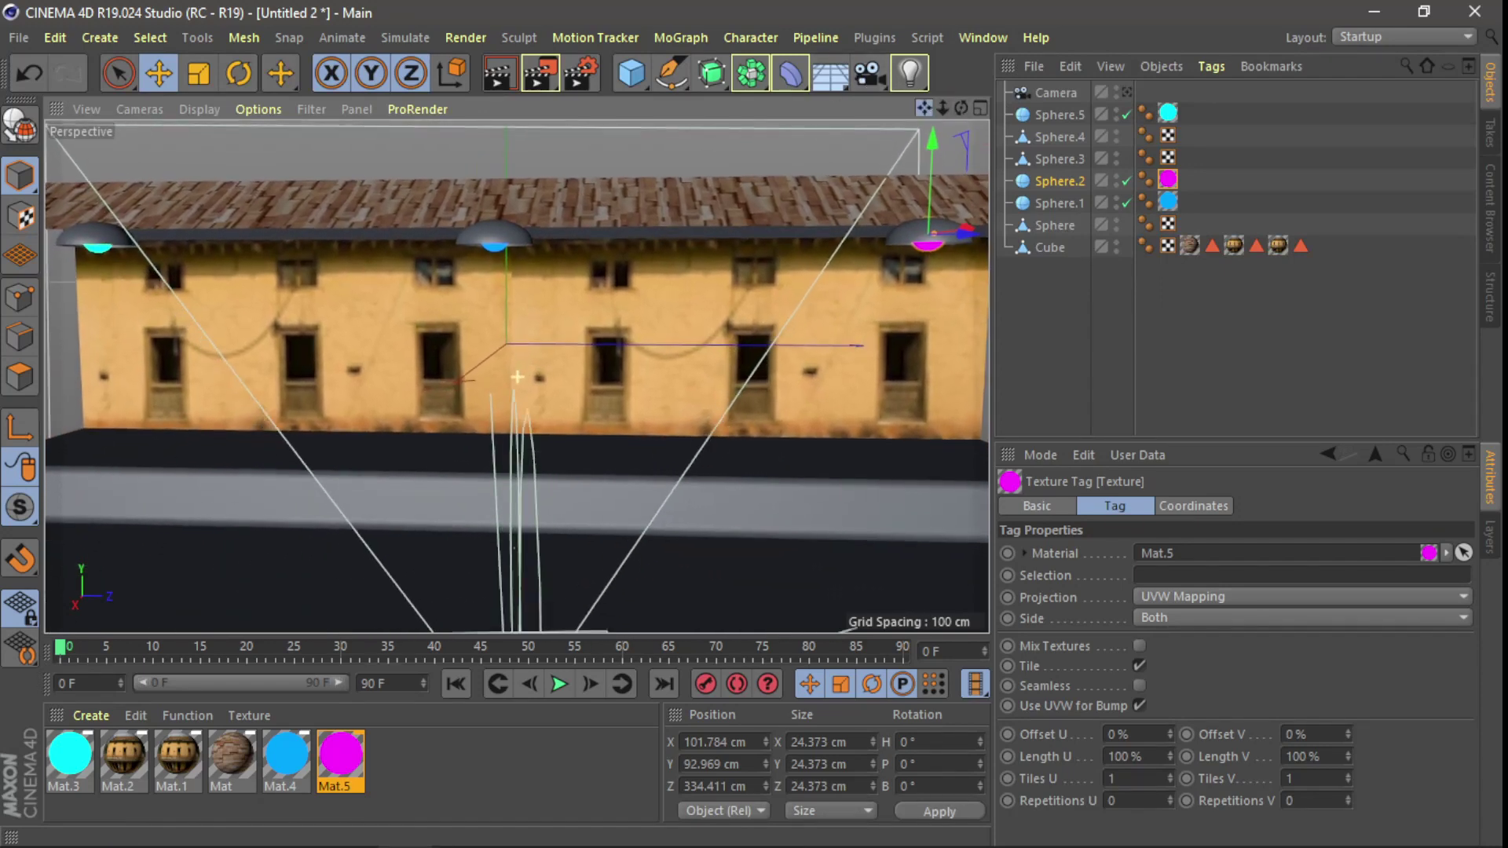
{"action": "mouse_move", "coordinate": [946, 110]}
{"action": "left_mouse_down"}
{"action": "mouse_move", "coordinate": [915, 111]}
{"action": "mouse_move", "coordinate": [935, 110]}
{"action": "left_mouse_up"}
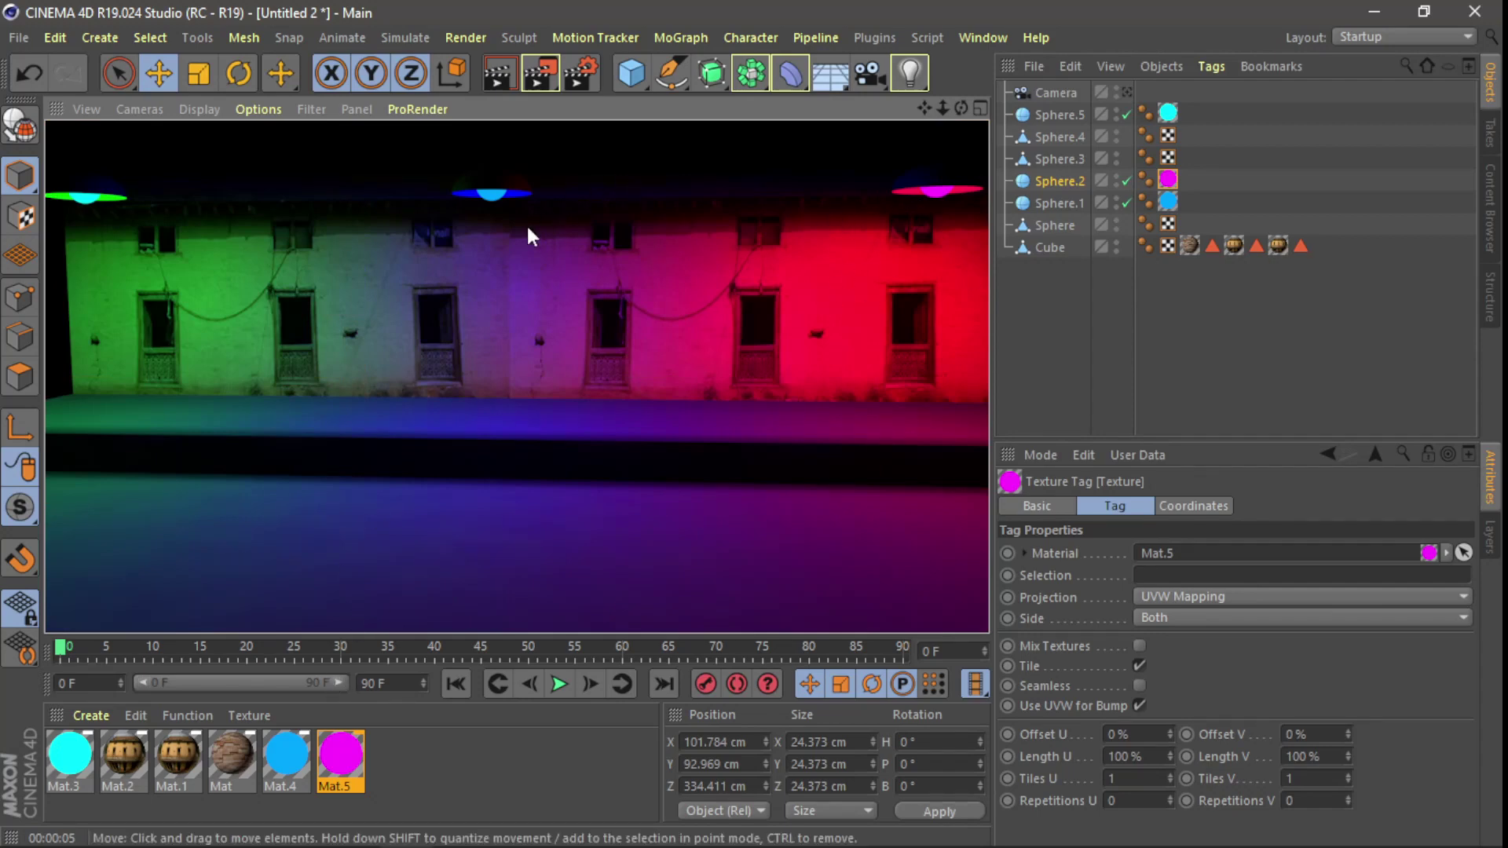
- Select the blue Mat.4 material in the Material Manager
{"action": "left_click", "coordinate": [286, 754]}
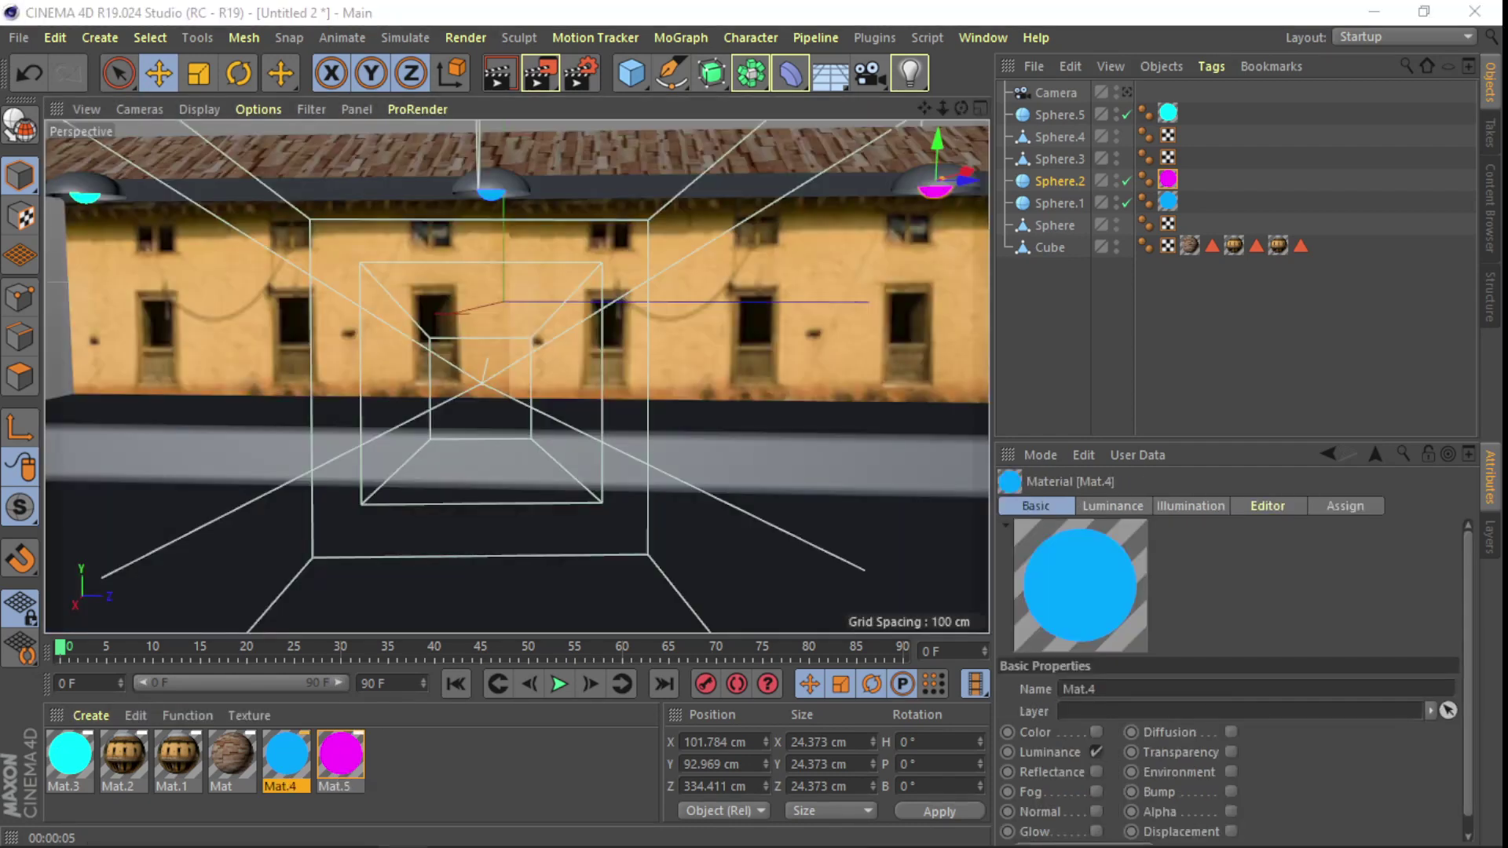
- Set Mat.4's luminance brightness to 400%
{"action": "double_click", "coordinate": [286, 755]}
{"action": "double_click", "coordinate": [715, 17]}
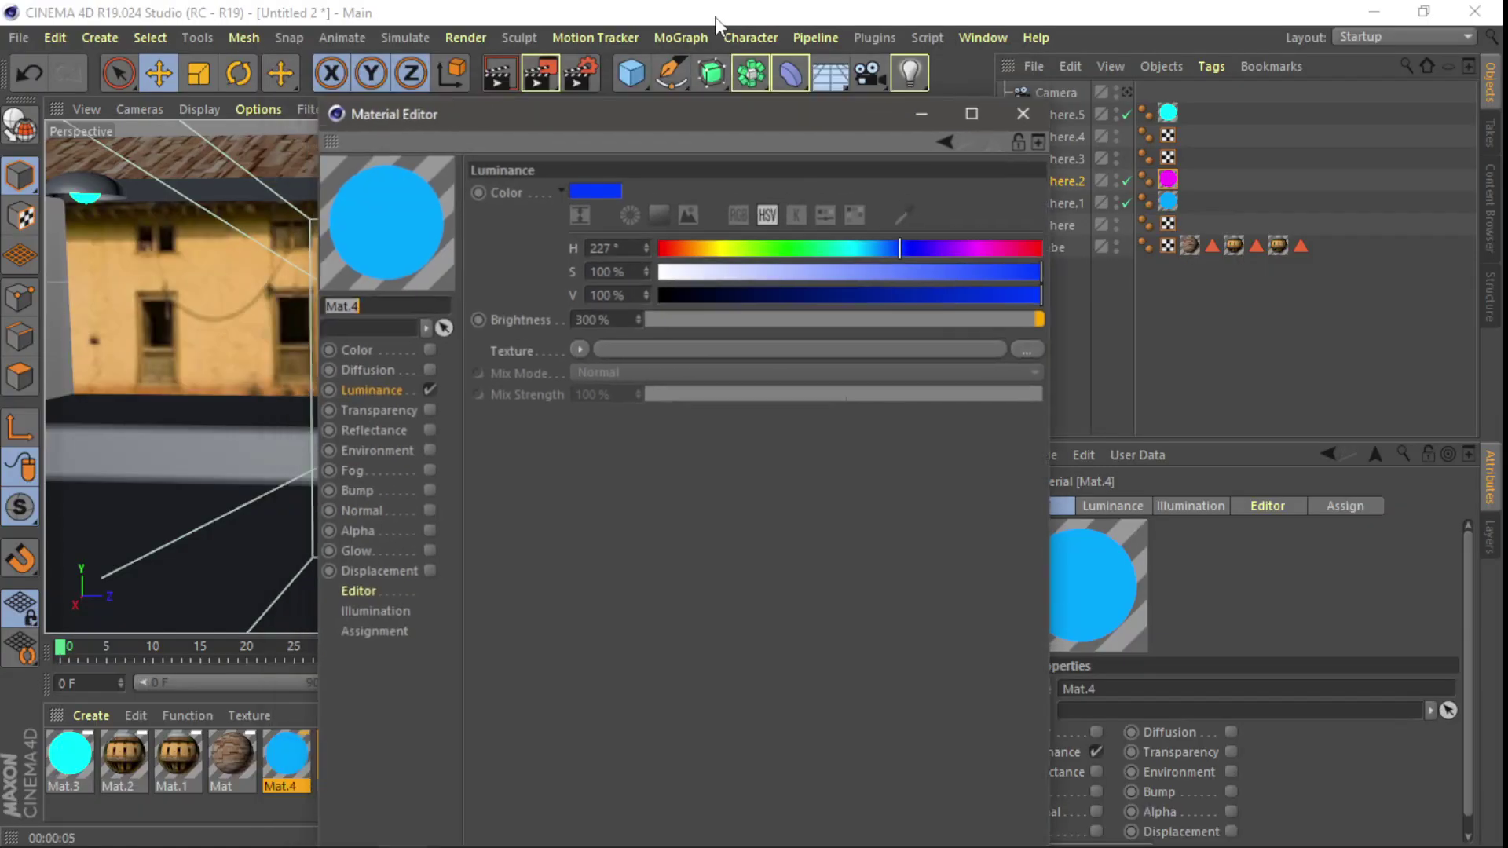
{"action": "left_click", "coordinate": [391, 615]}
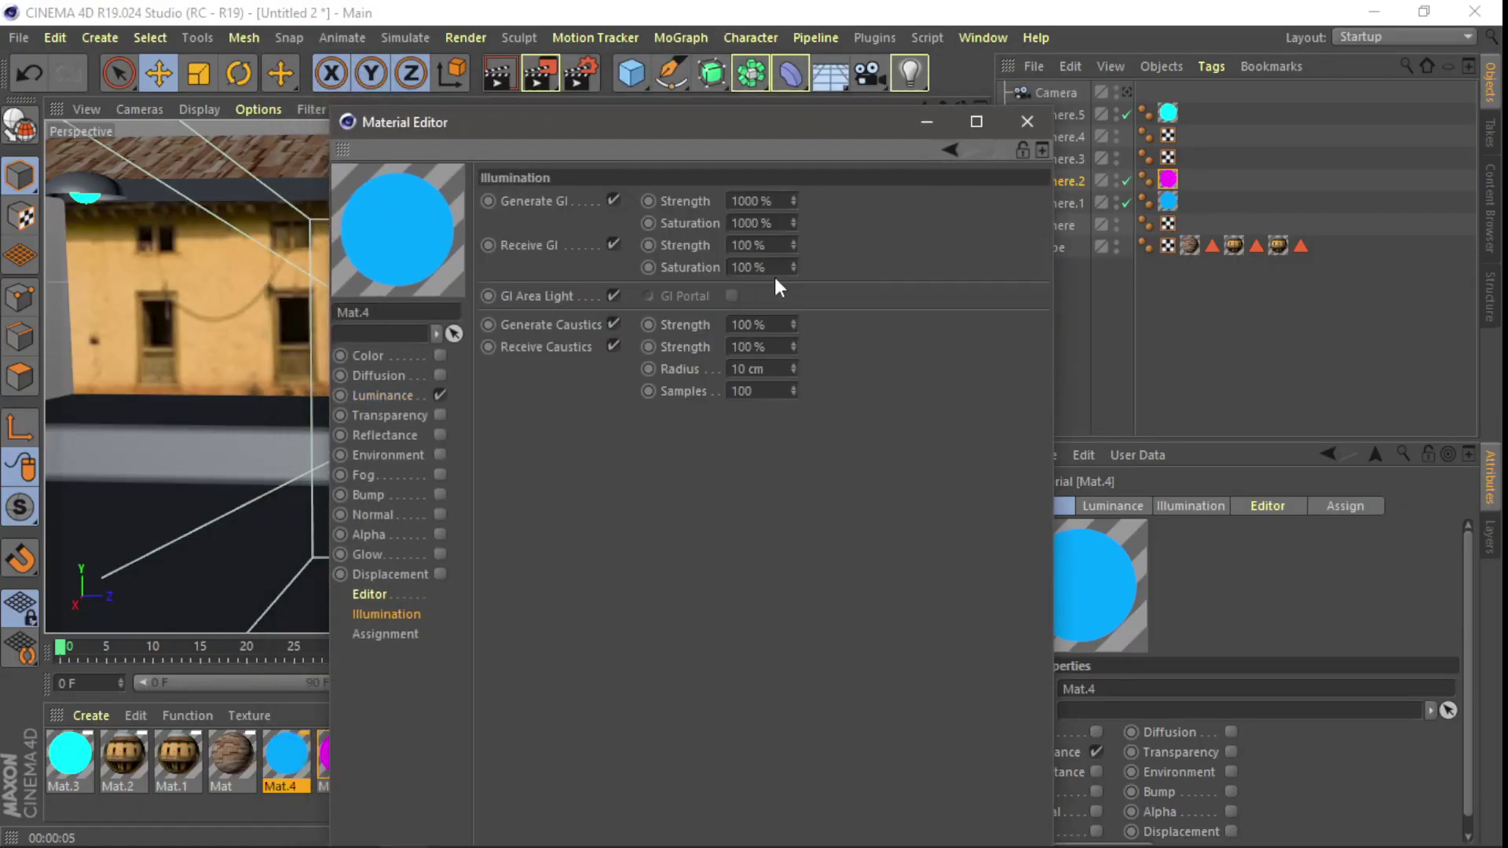
{"action": "left_click", "coordinate": [382, 397]}
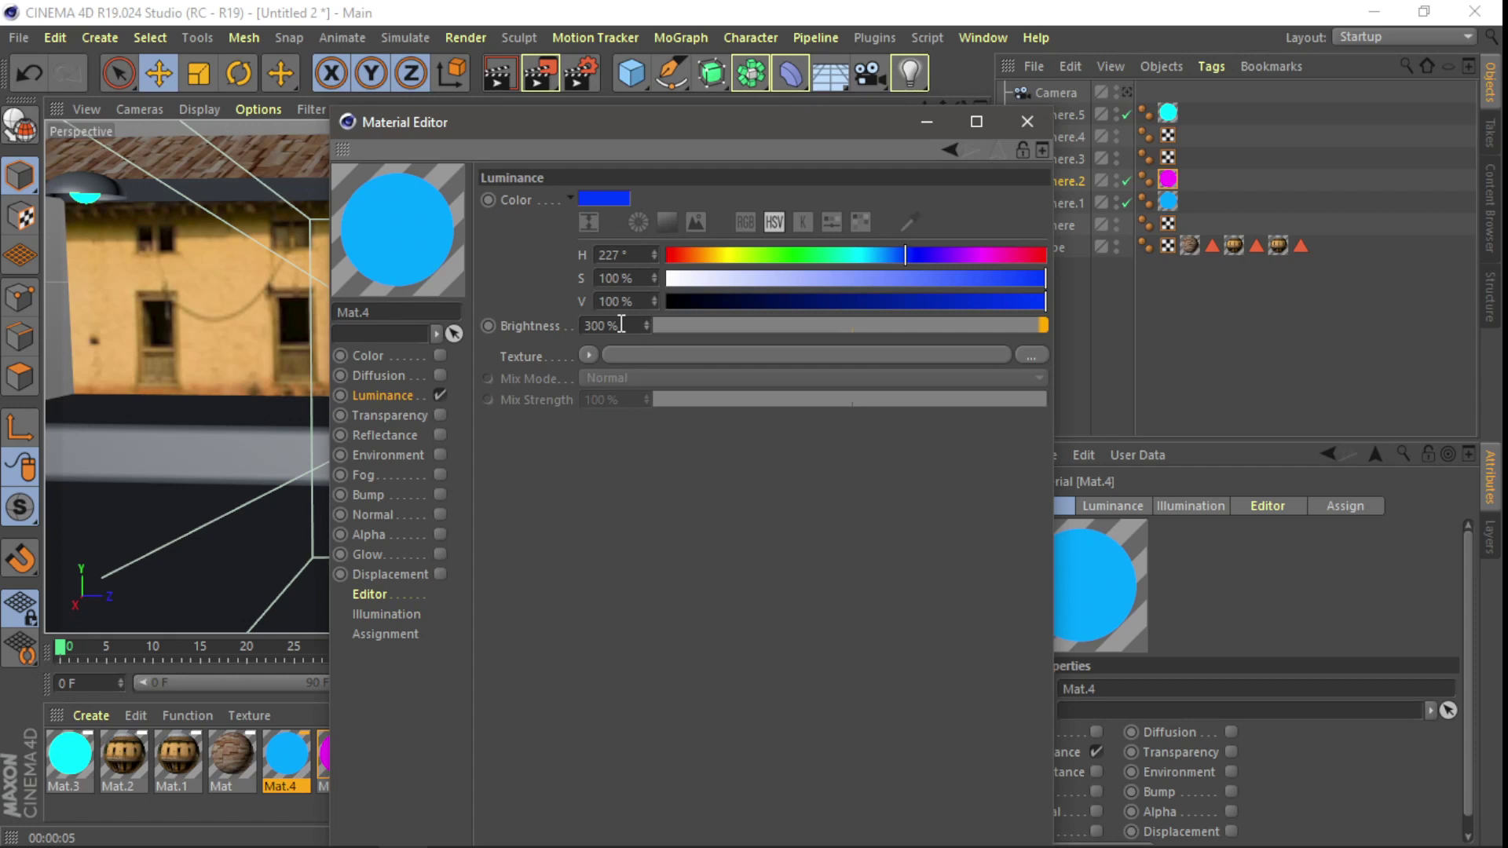
{"action": "left_click", "coordinate": [598, 325]}
{"action": "type", "text": "400"}
{"action": "key", "text": "Return"}
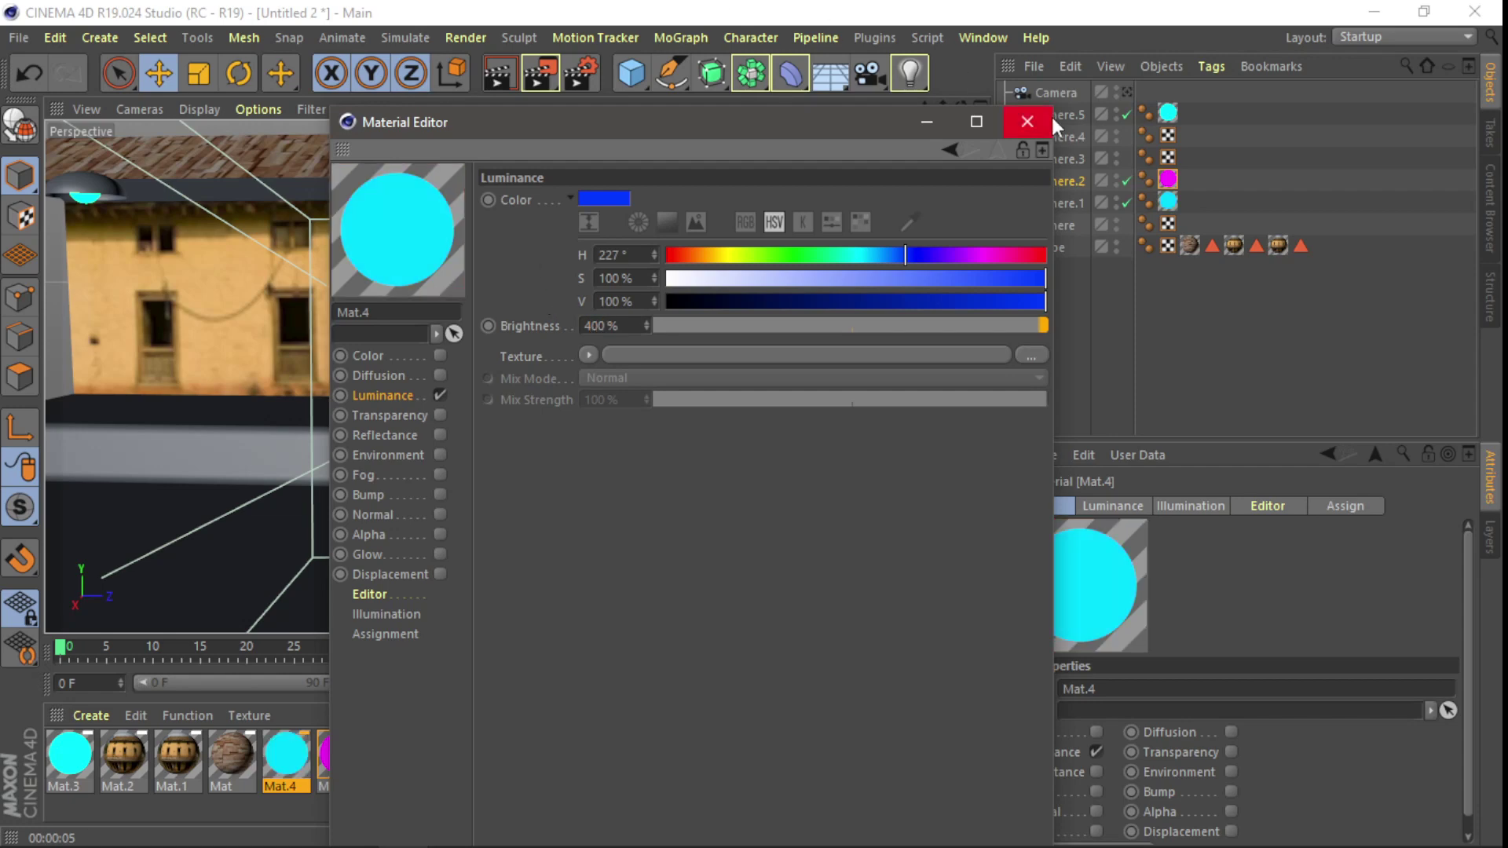
- Render the colour-lit view and add a Spot light to the scene
{"action": "left_click", "coordinate": [1027, 121]}
{"action": "left_click", "coordinate": [506, 72]}
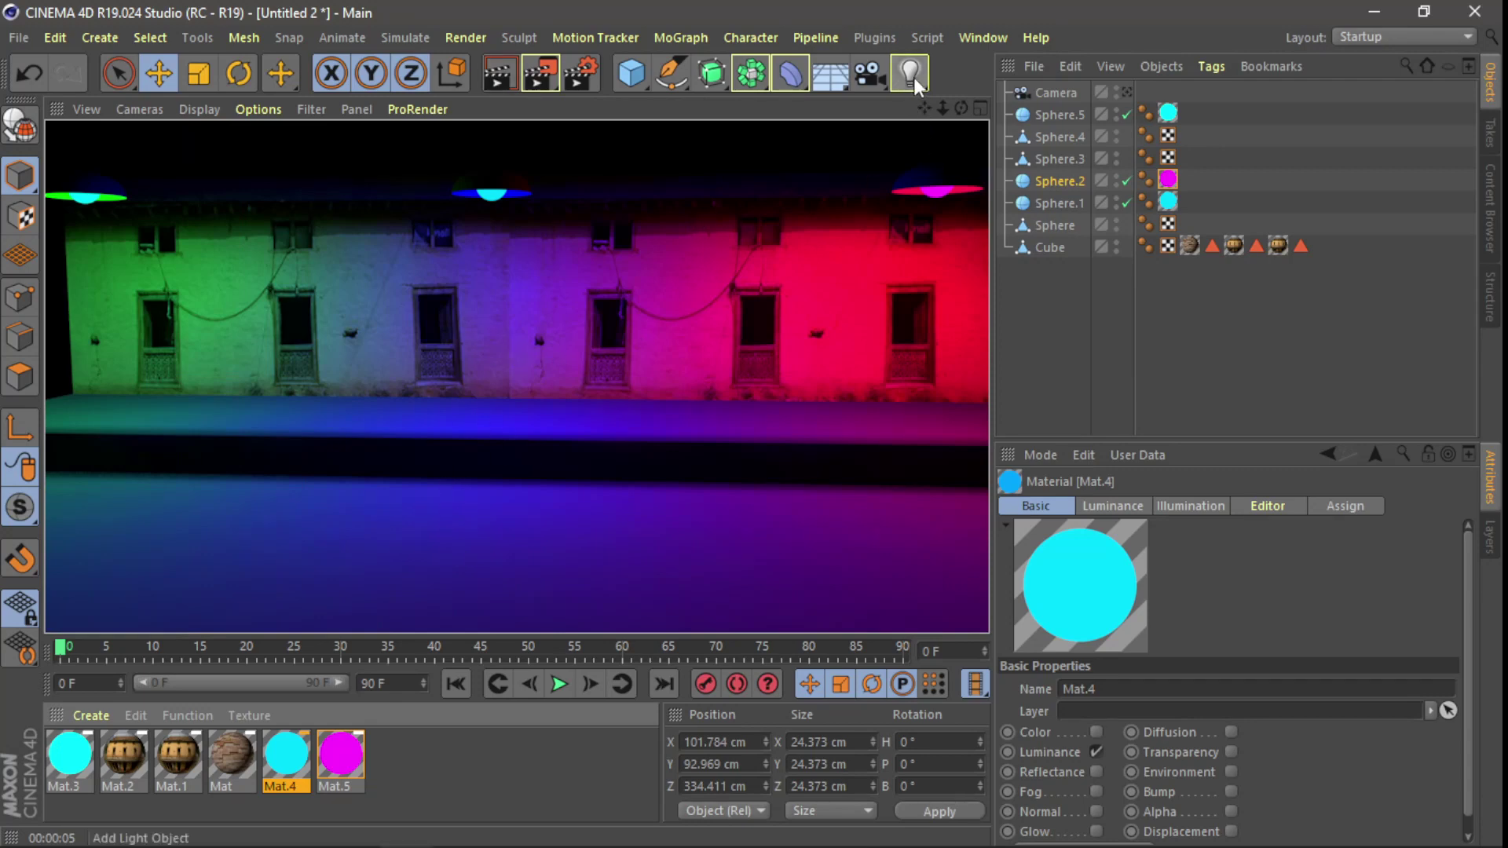
{"action": "left_click_drag", "start_coordinate": [913, 77], "coordinate": [1087, 102]}
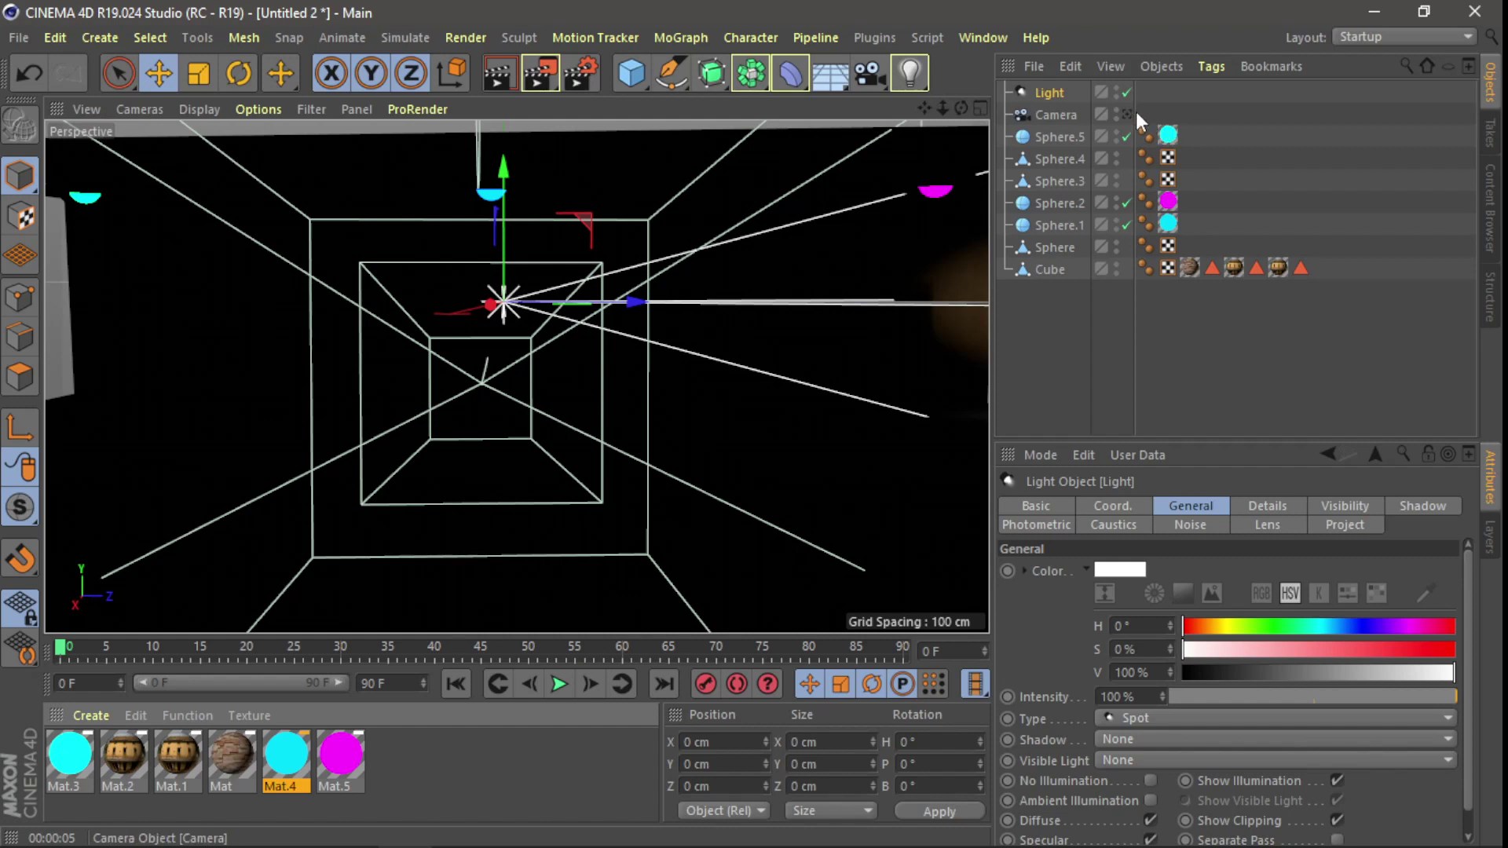
- Place the spot light on the lamp line at X 100.782 cm and copy it as Light.1 and Light.2
{"action": "left_click_drag", "start_coordinate": [941, 107], "coordinate": [916, 140]}
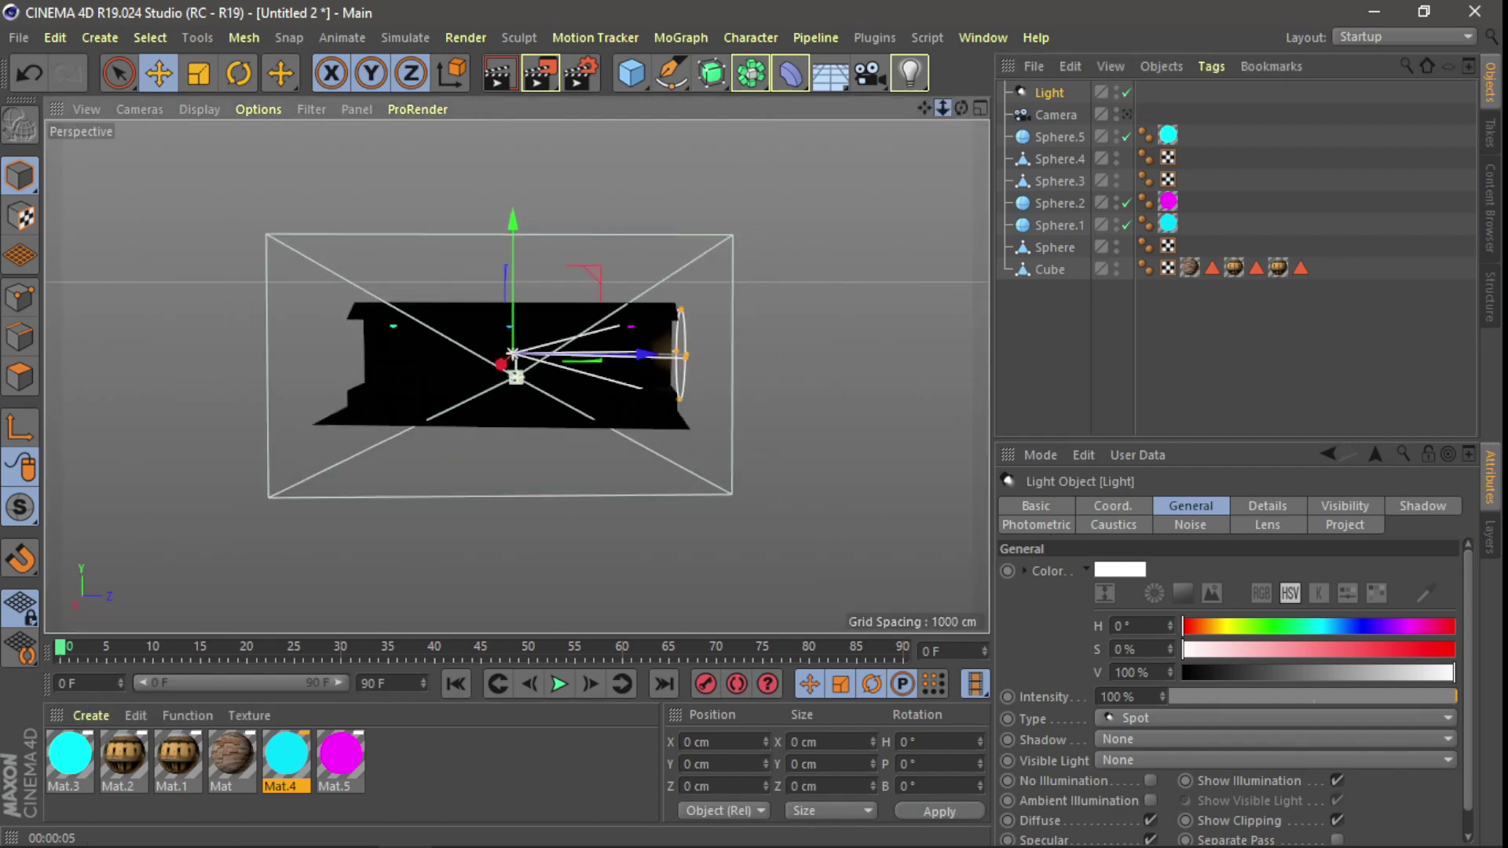
{"action": "left_click", "coordinate": [982, 108]}
{"action": "scroll", "coordinate": [508, 374], "scroll_direction": "up", "scroll_amount": 3}
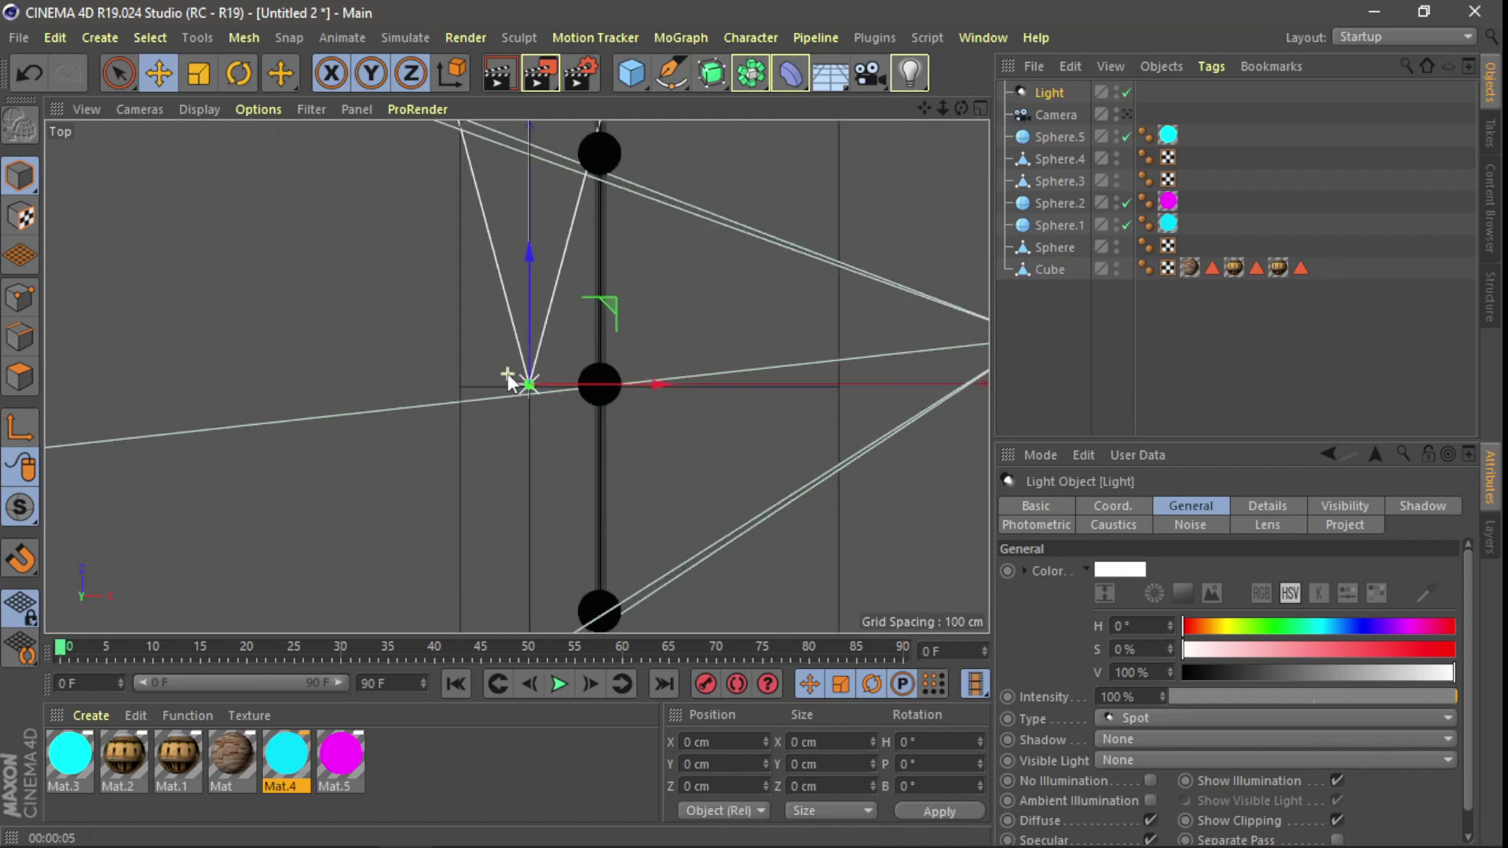
{"action": "left_click_drag", "start_coordinate": [611, 308], "coordinate": [682, 303]}
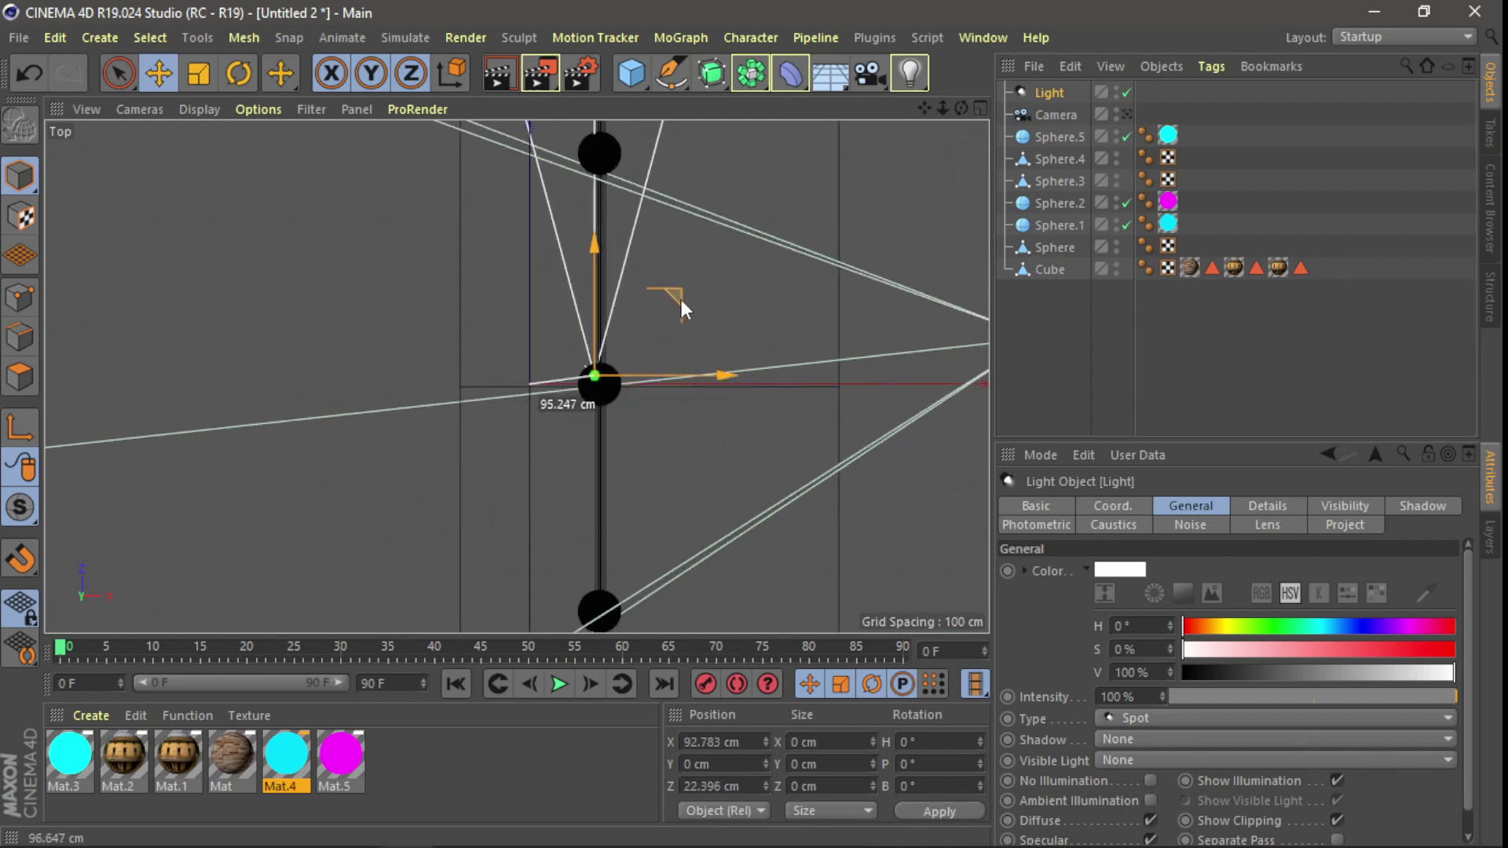
{"action": "left_click_drag", "start_coordinate": [601, 248], "coordinate": [605, 271], "text": "ctrl"}
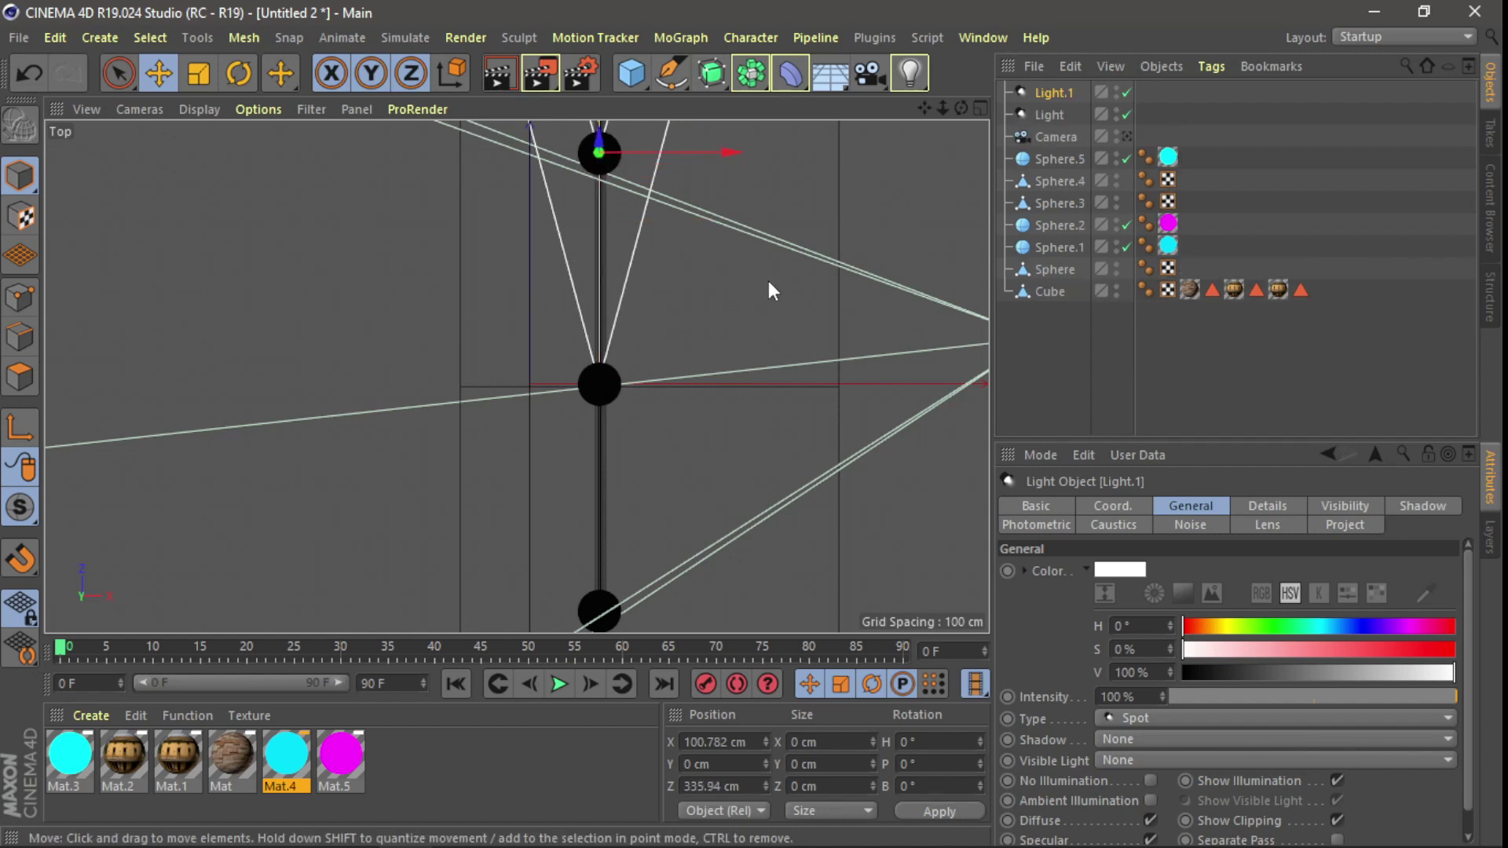
{"action": "left_click_drag", "start_coordinate": [599, 153], "coordinate": [586, 607], "text": "ctrl"}
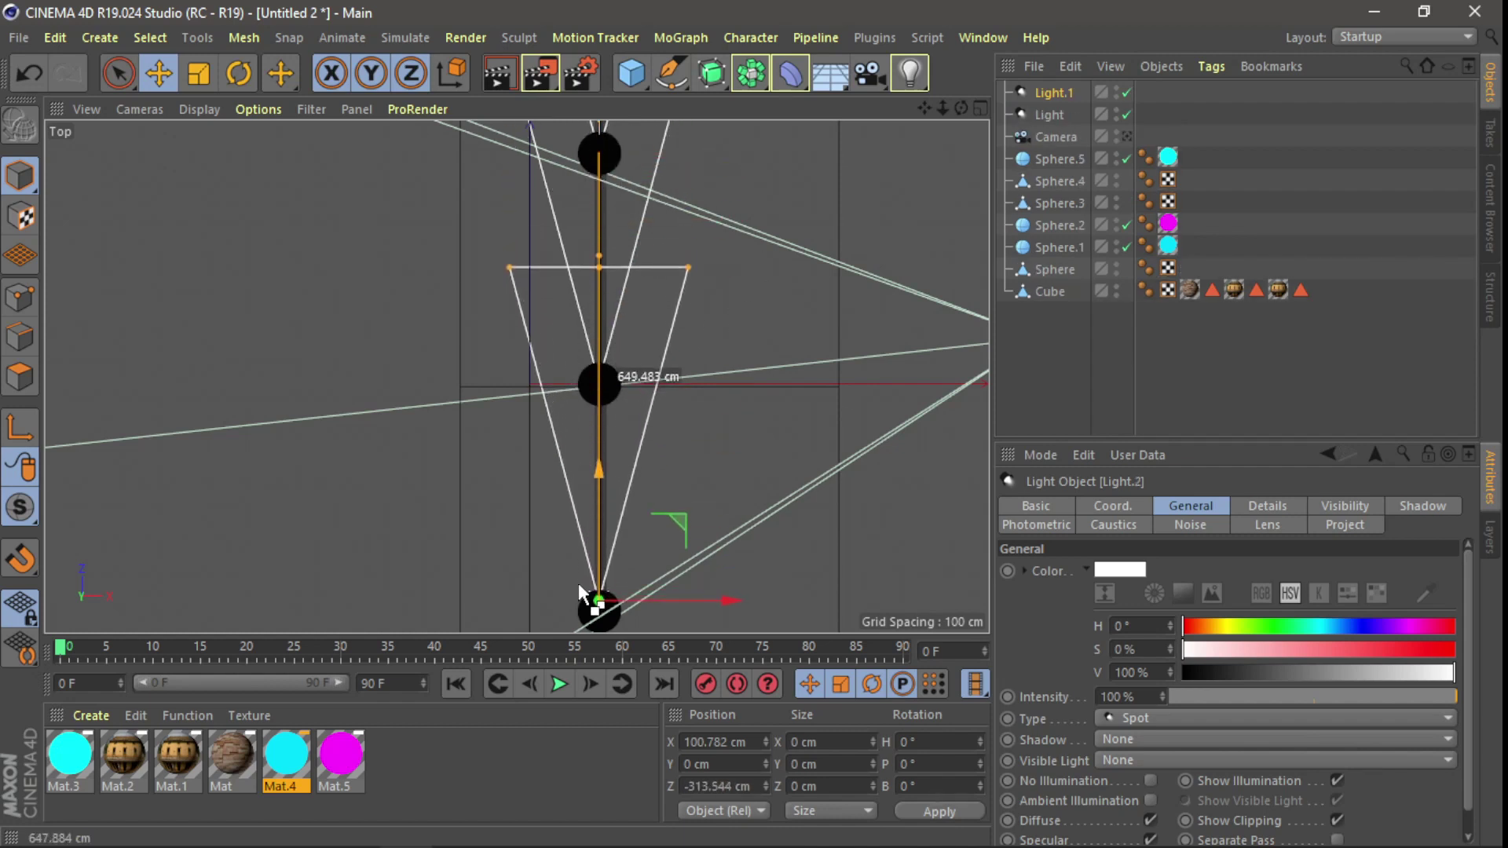
- Rotate the selected spotlight and try rotating Light.1 about 83°, then undo that rotation
{"action": "left_click", "coordinate": [982, 106]}
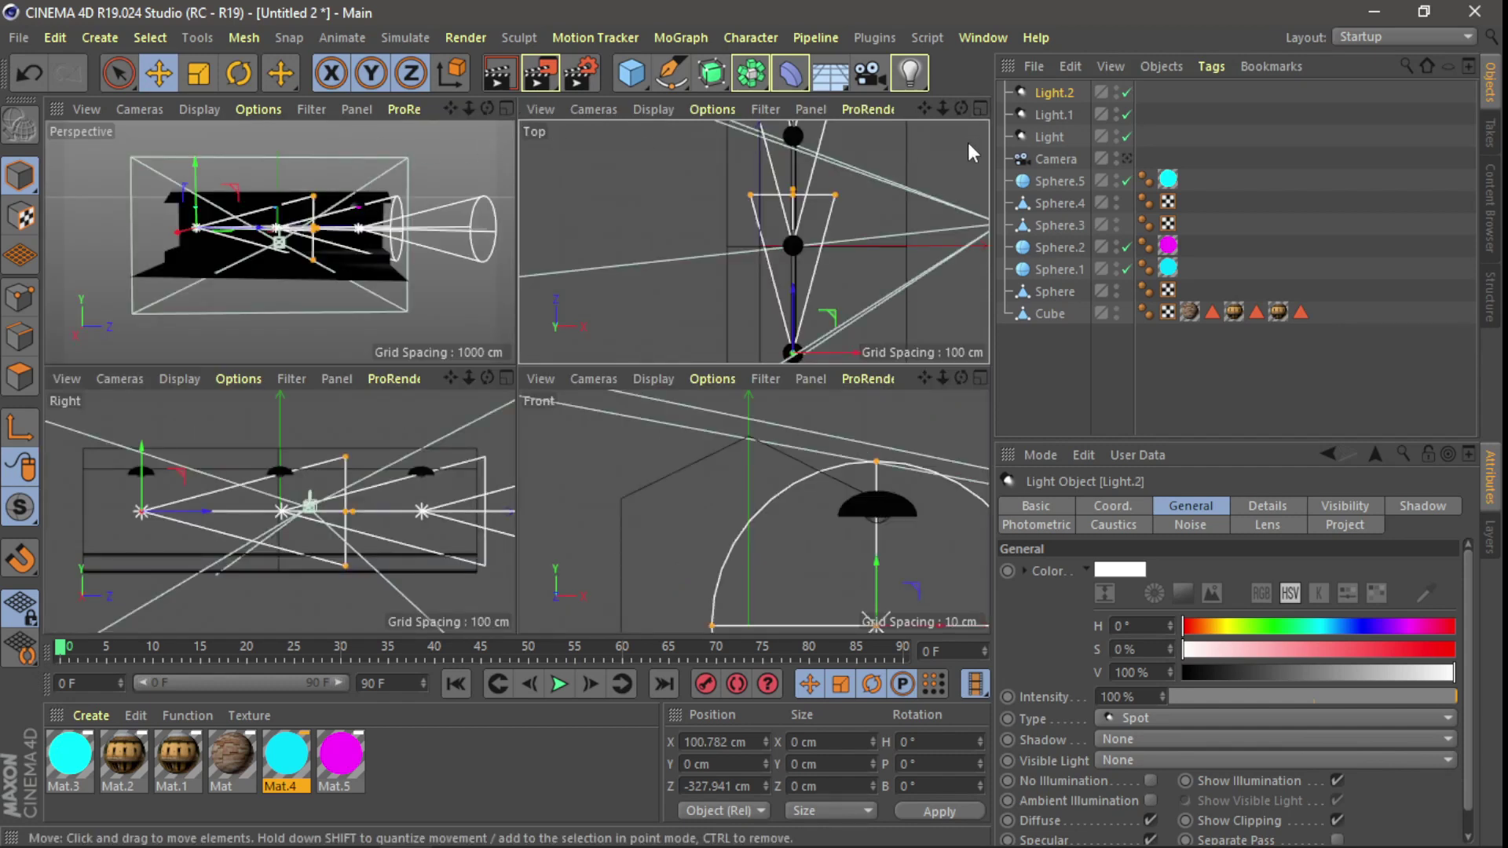
{"action": "mouse_move", "coordinate": [943, 107]}
{"action": "left_mouse_down"}
{"action": "mouse_move", "coordinate": [911, 110]}
{"action": "mouse_move", "coordinate": [946, 104]}
{"action": "left_mouse_up"}
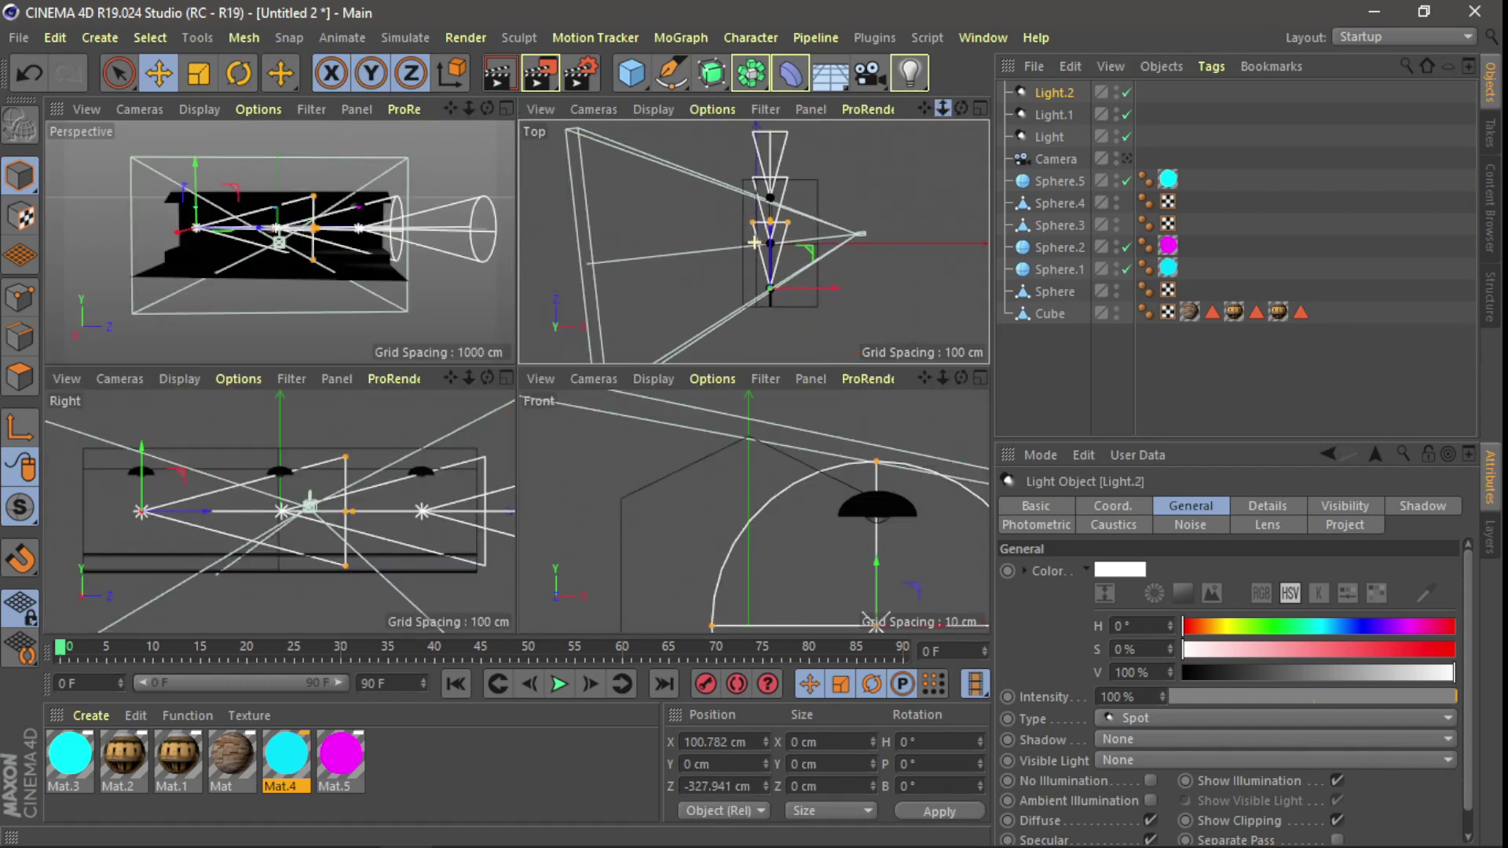
{"action": "left_click", "coordinate": [239, 72]}
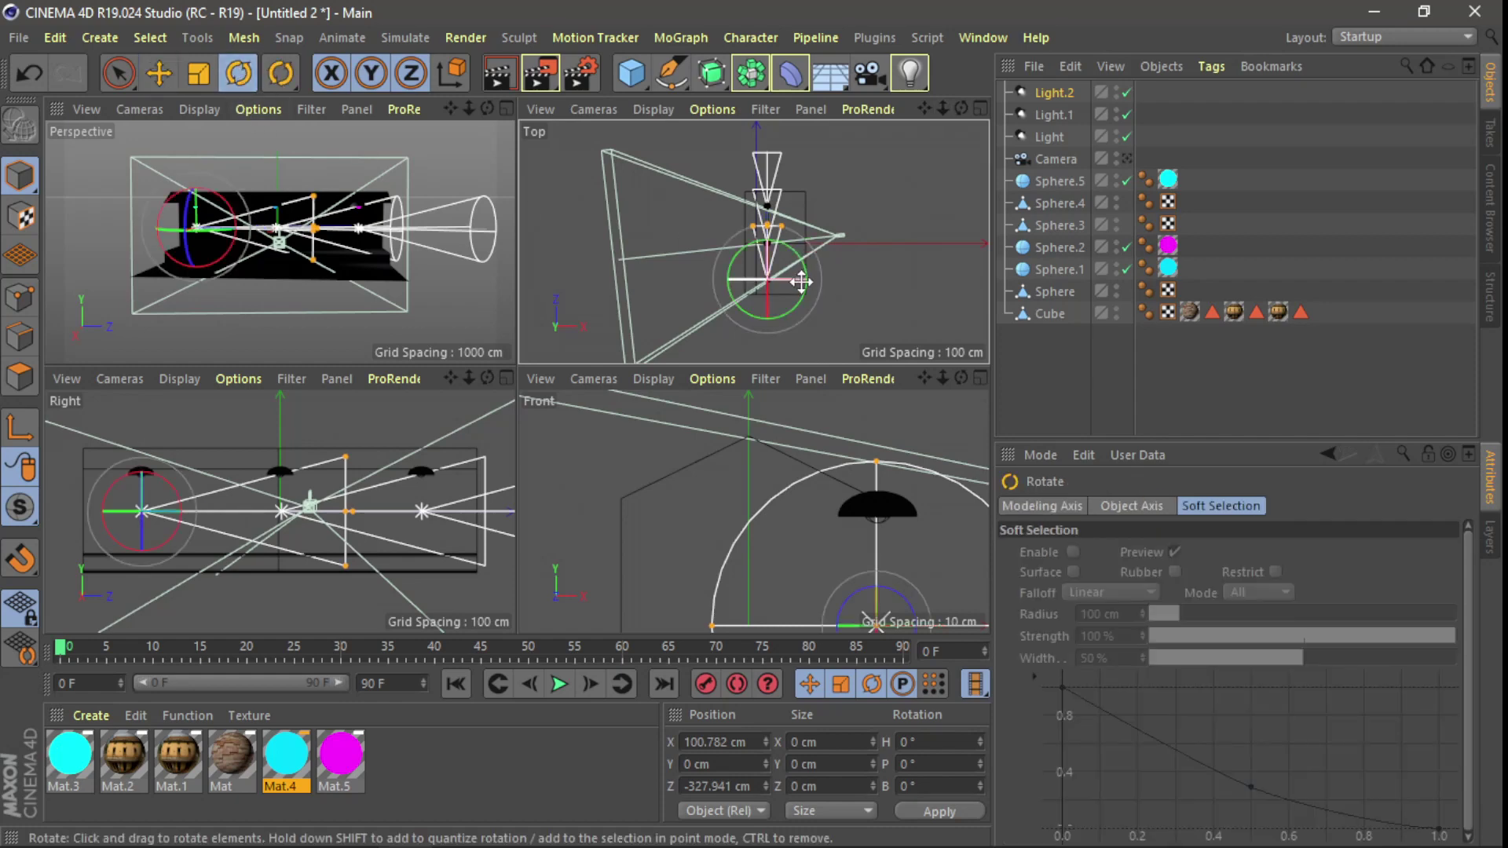
{"action": "left_click_drag", "start_coordinate": [790, 250], "coordinate": [796, 297]}
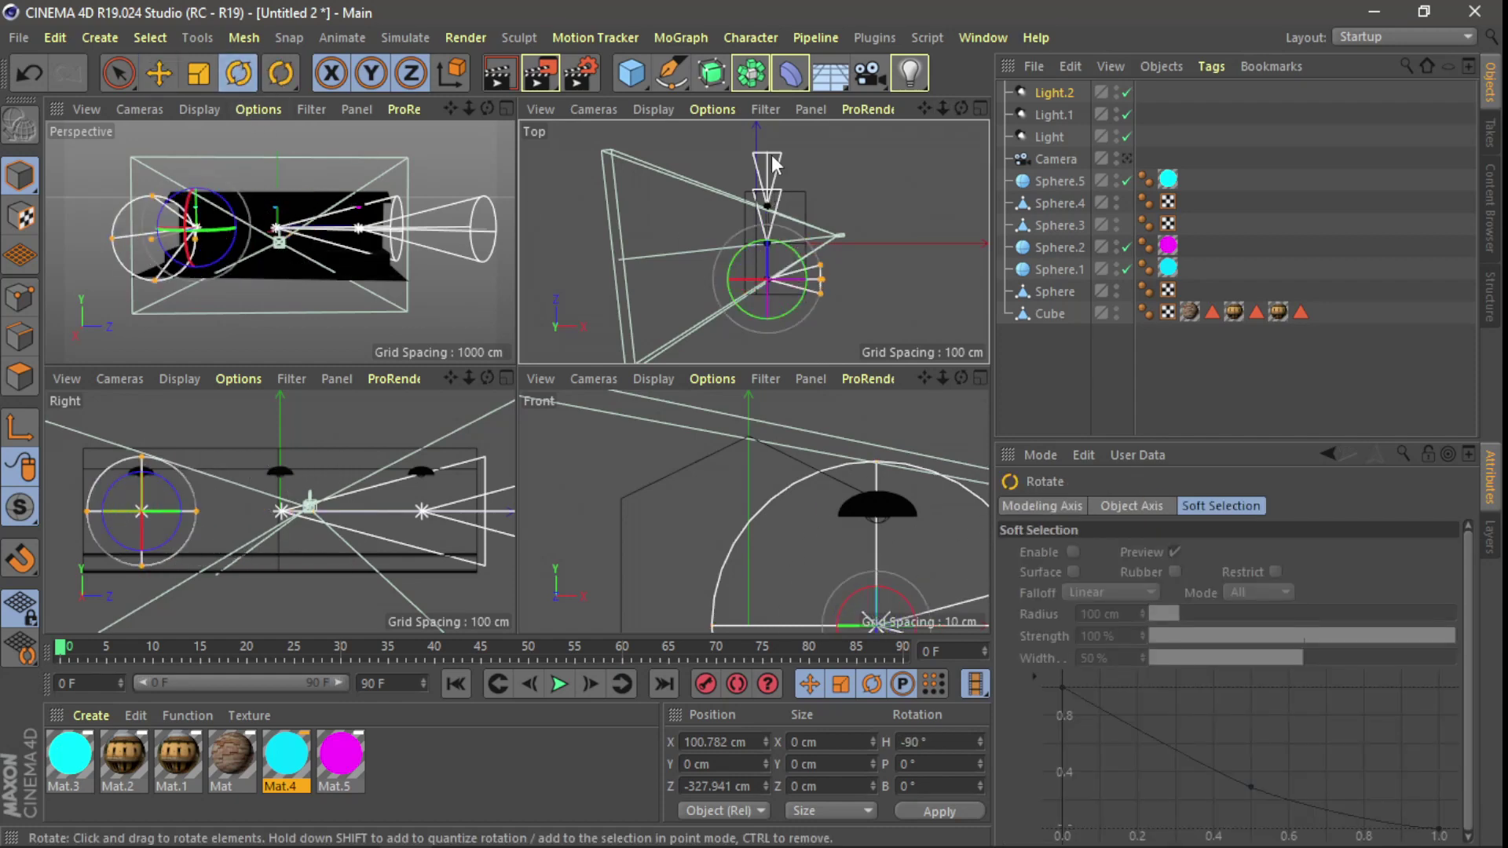
{"action": "left_click", "coordinate": [773, 163]}
{"action": "left_click_drag", "start_coordinate": [791, 189], "coordinate": [799, 231]}
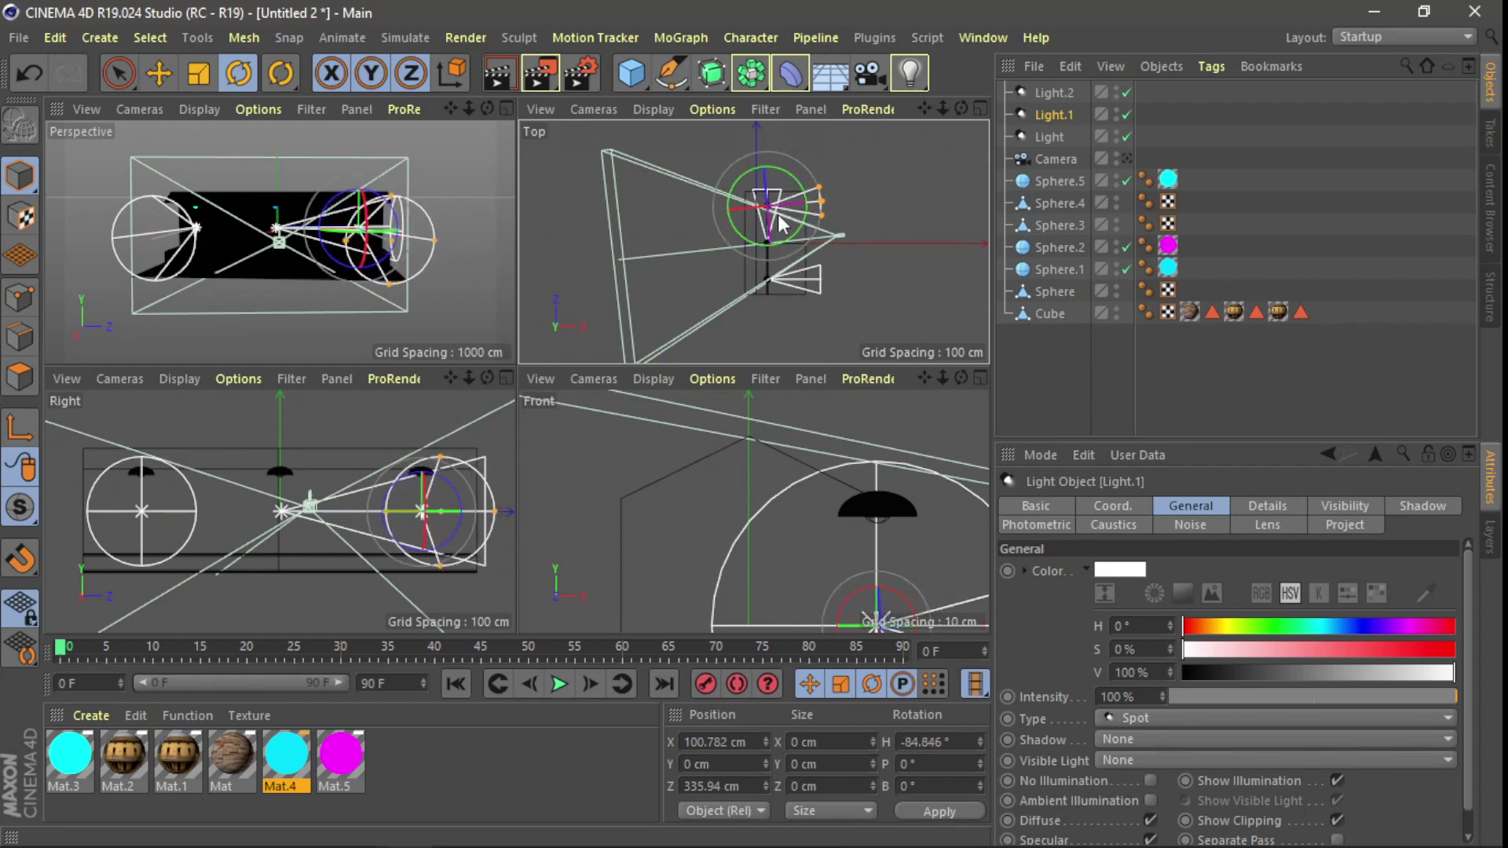
{"action": "key", "text": "ctrl+z"}
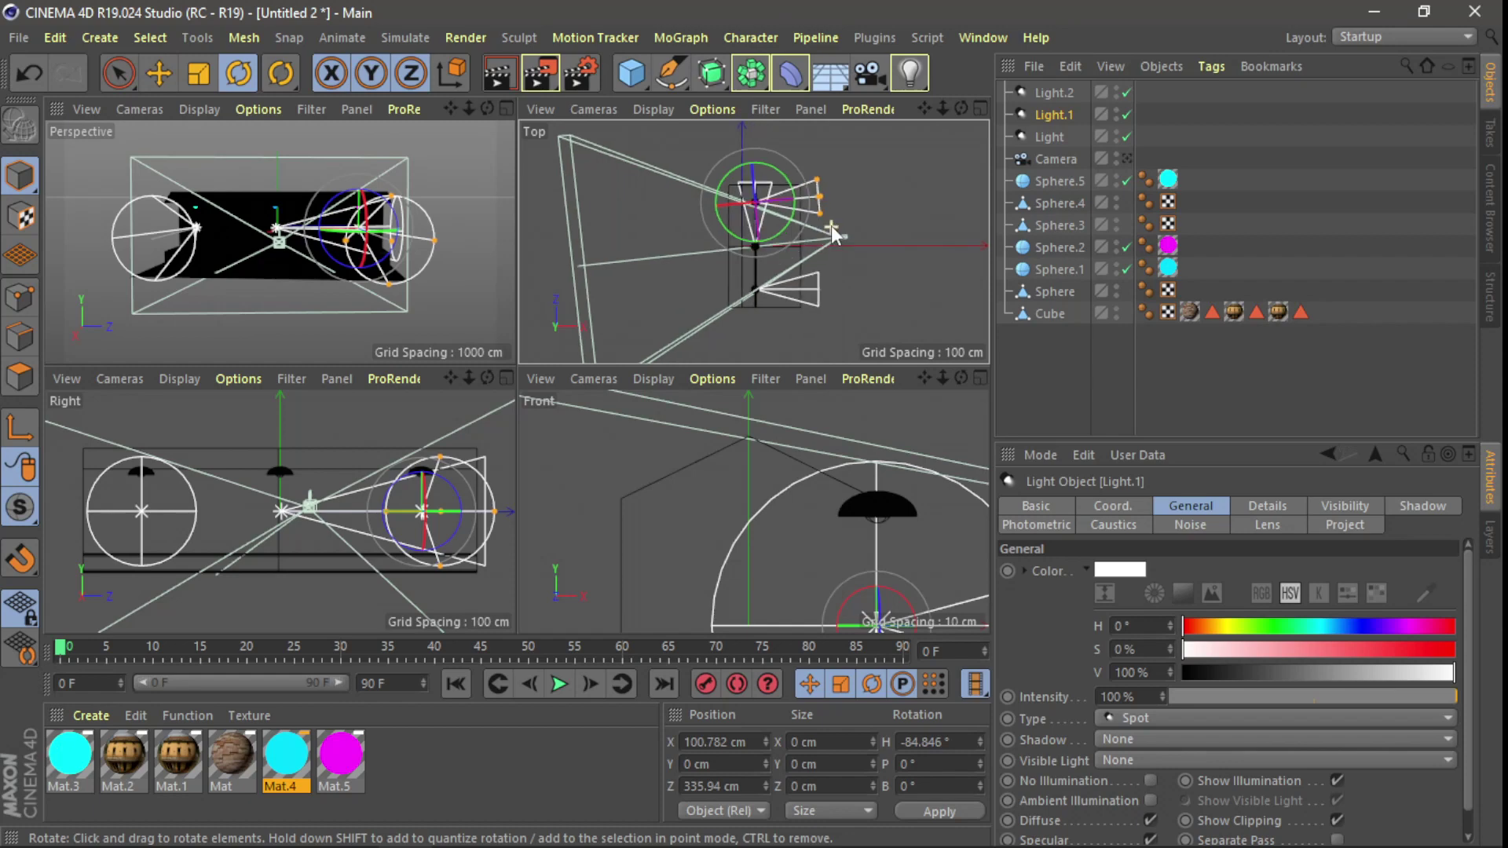
- Rotate the original Light by about 85° and check it in the top and perspective views
{"action": "left_click", "coordinate": [752, 238]}
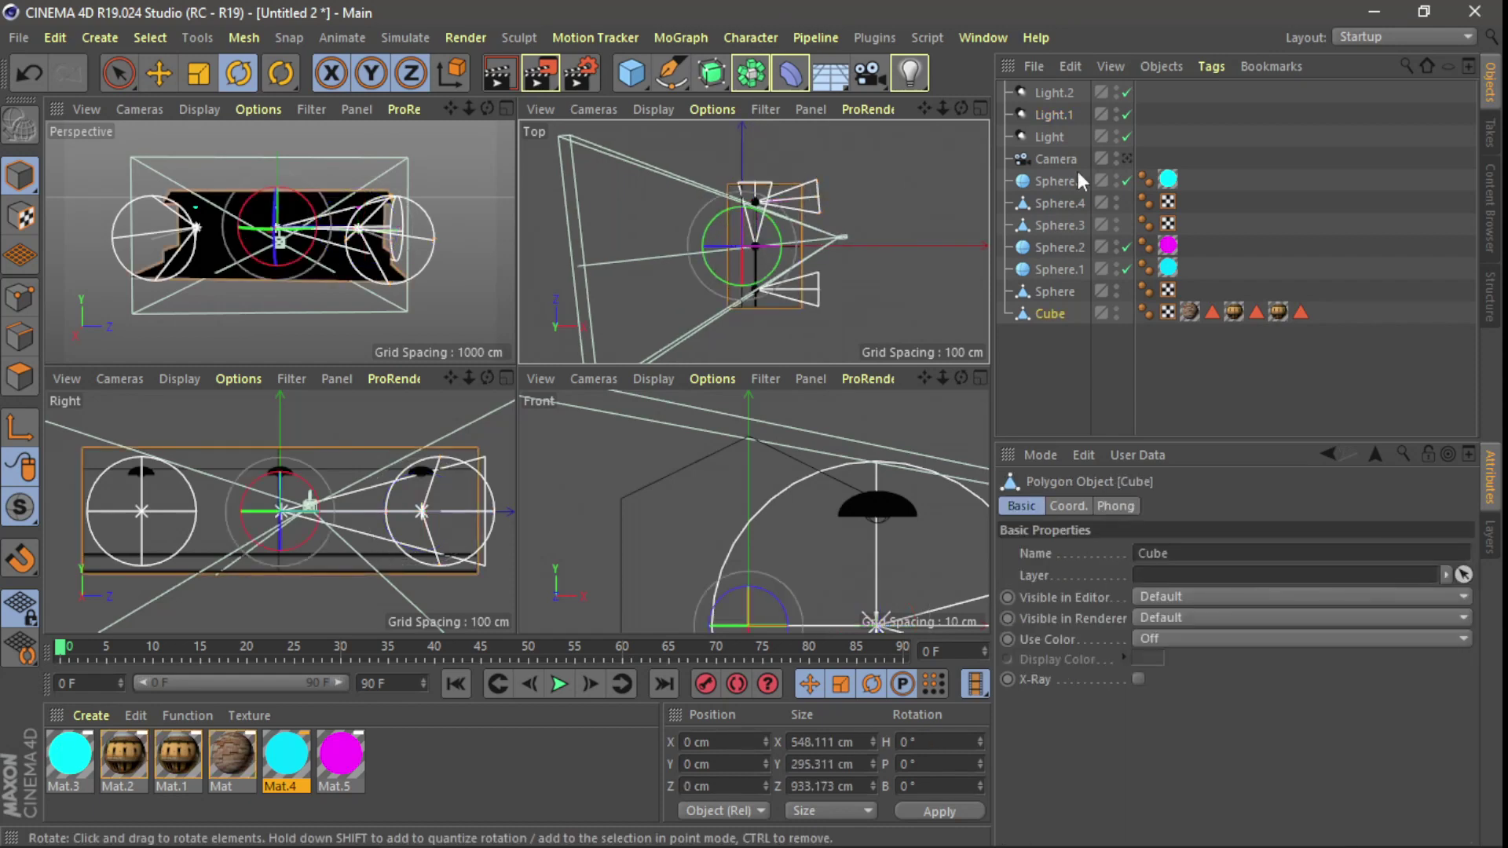
{"action": "left_click", "coordinate": [1054, 116]}
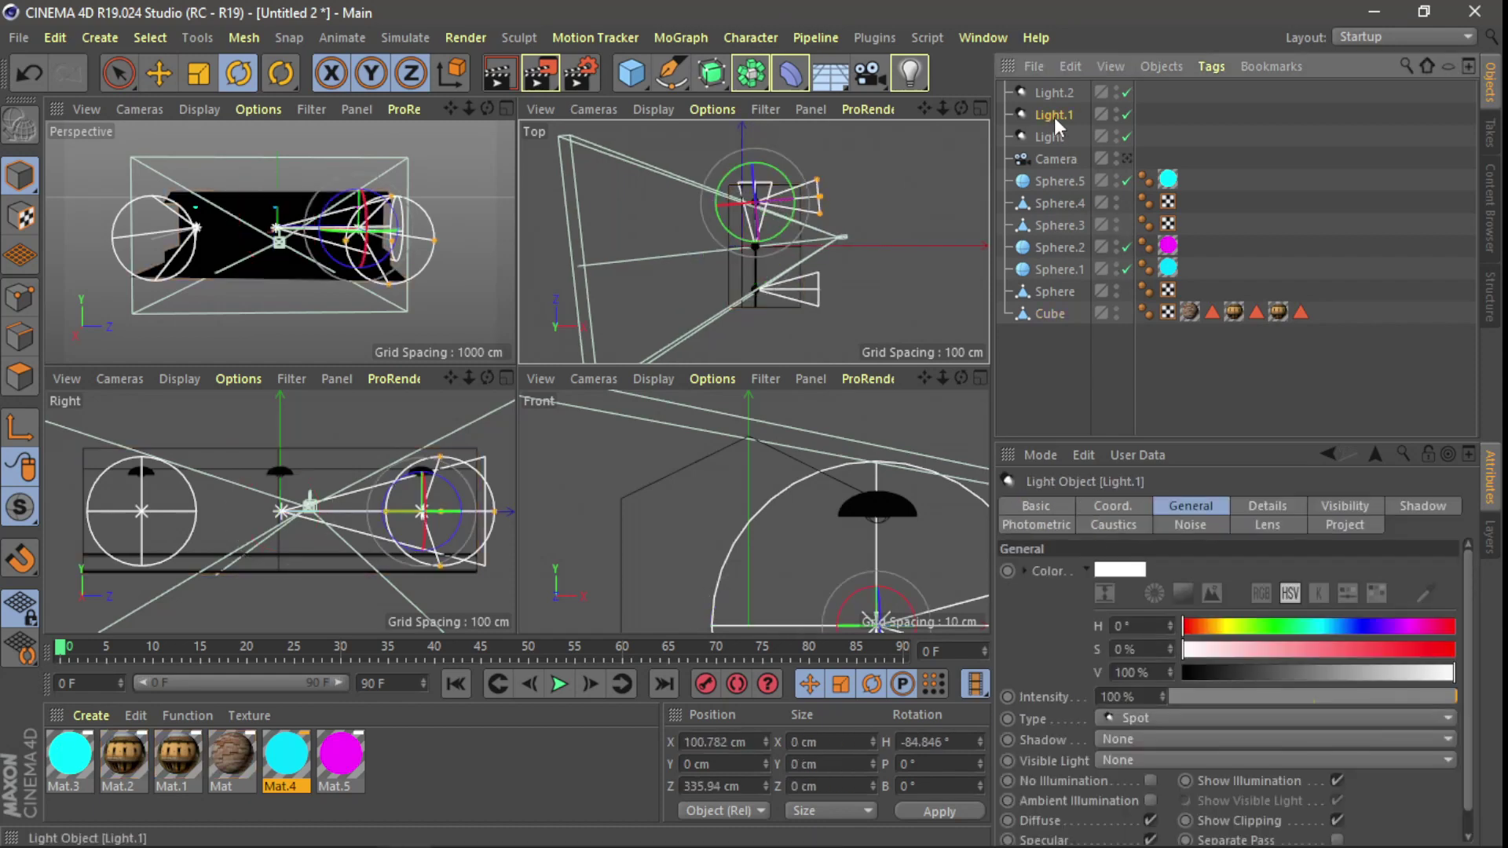
{"action": "left_click", "coordinate": [1054, 137]}
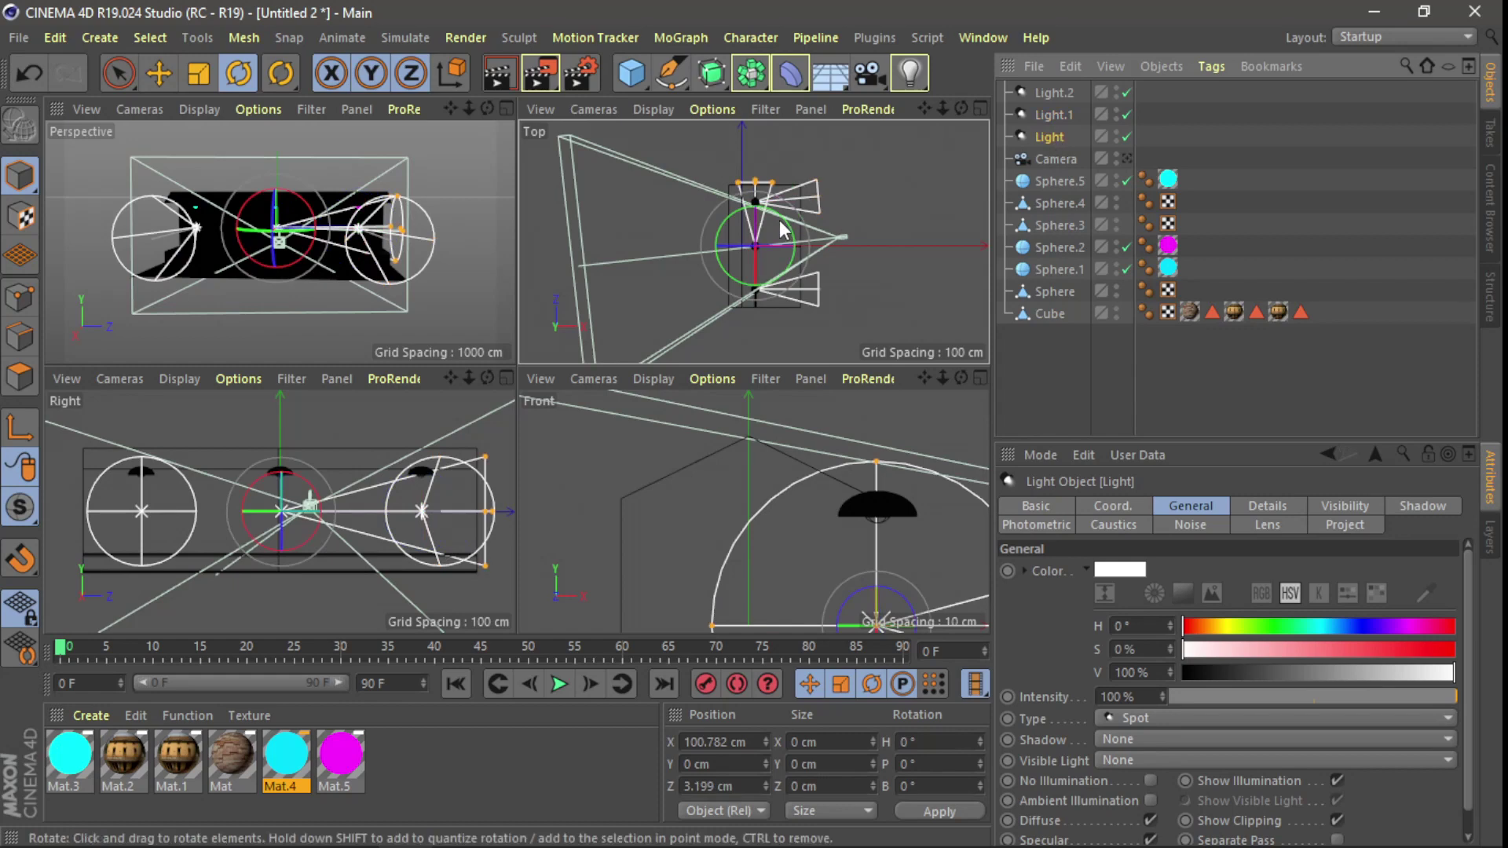
{"action": "left_click_drag", "start_coordinate": [781, 228], "coordinate": [787, 284]}
{"action": "left_click", "coordinate": [980, 109]}
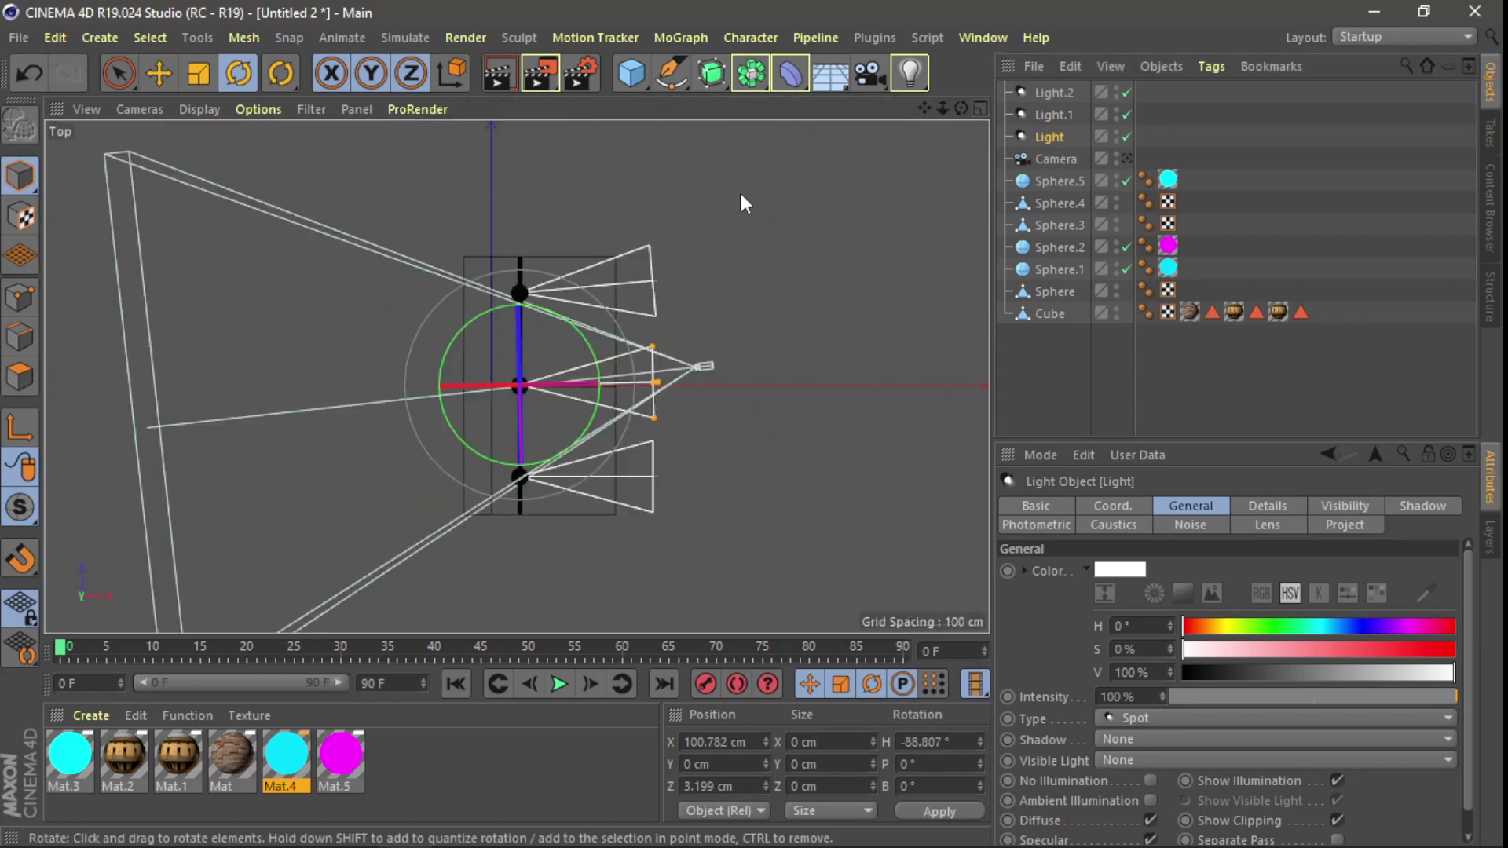
{"action": "left_click", "coordinate": [982, 109]}
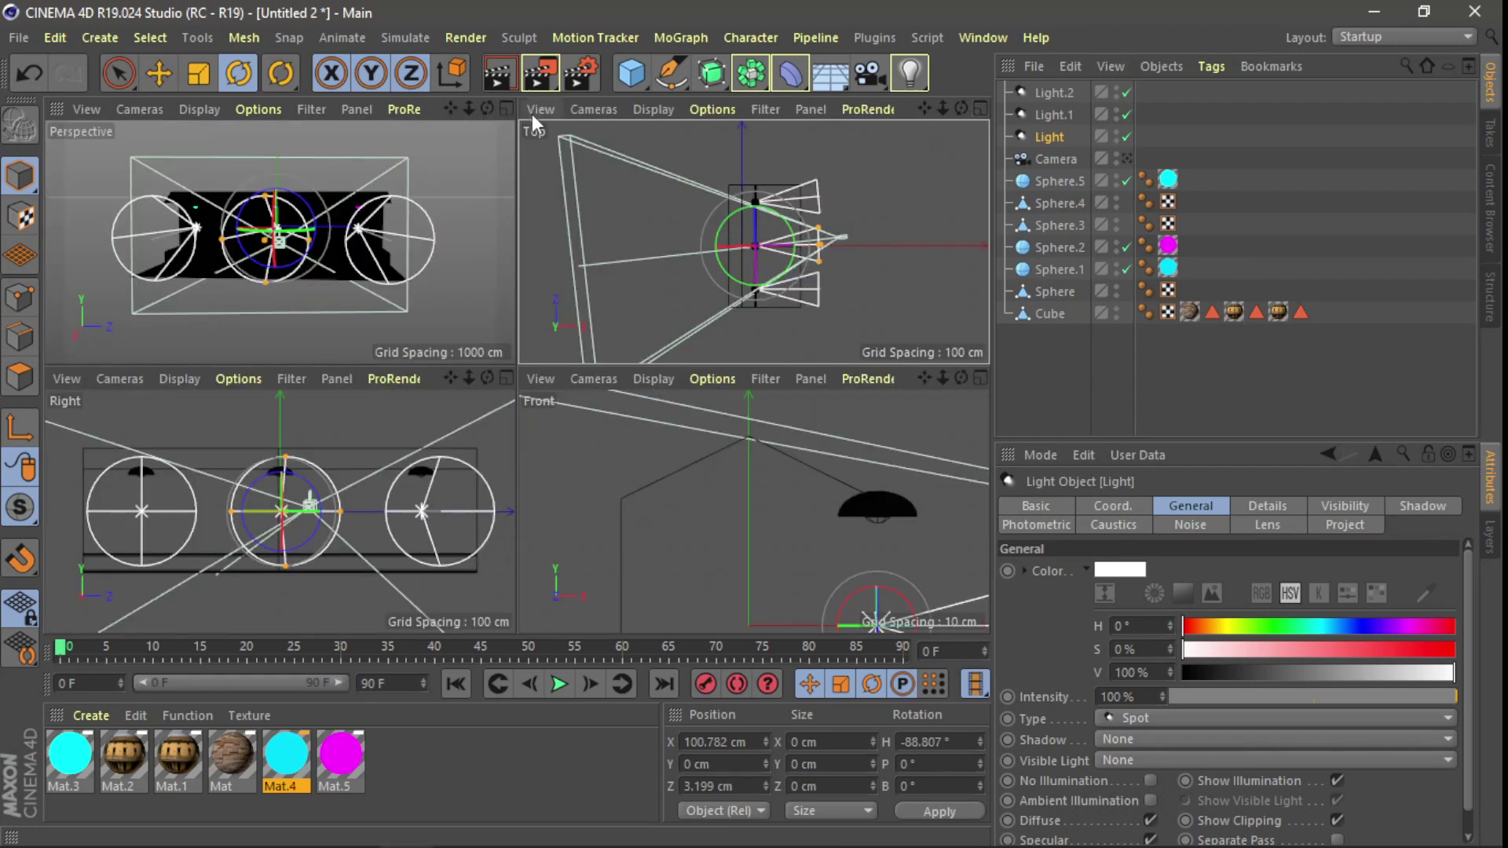
{"action": "left_click", "coordinate": [506, 109]}
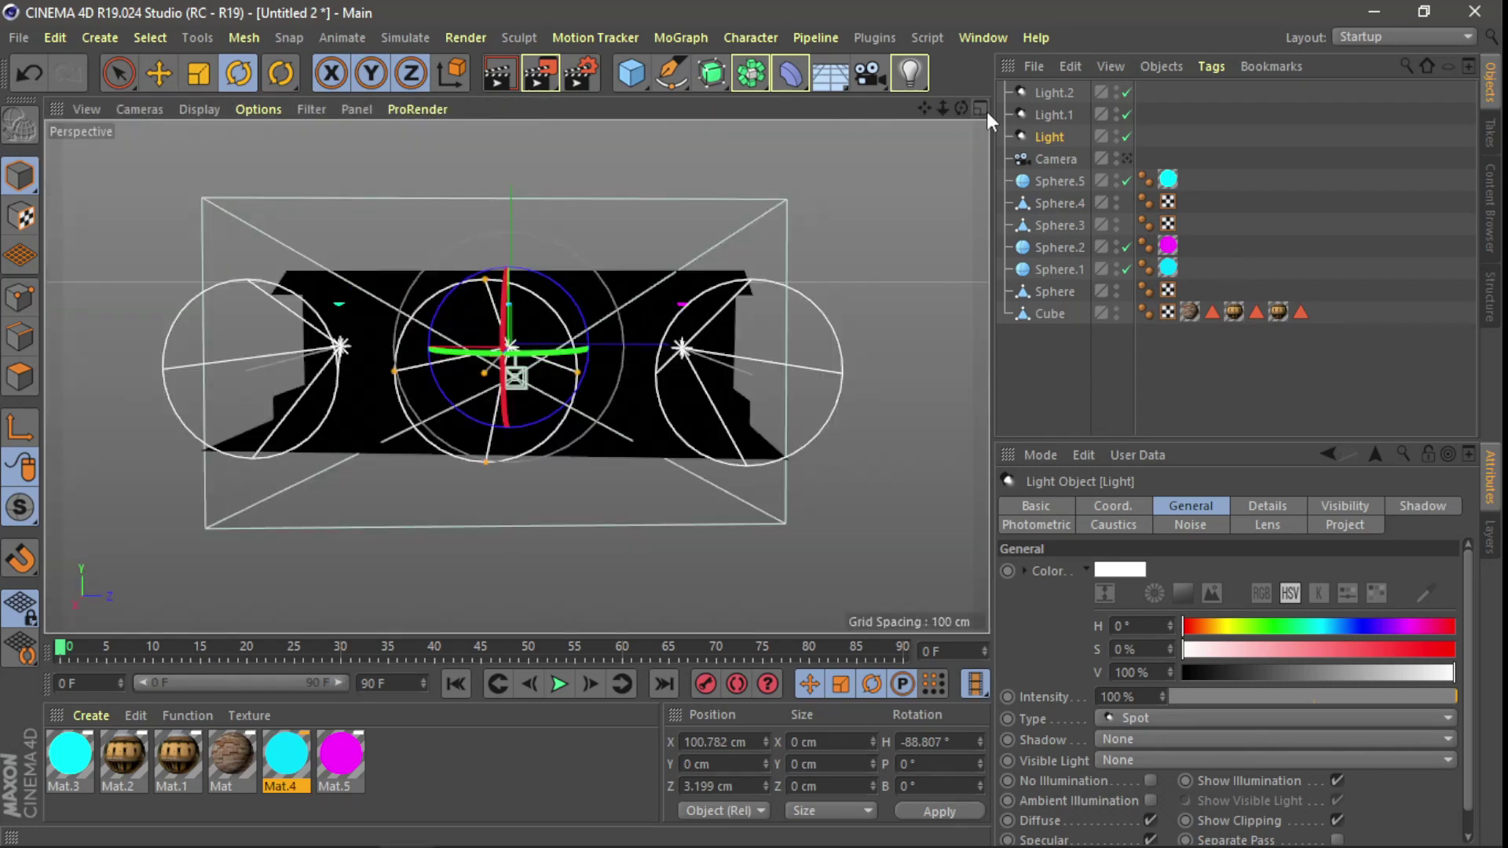
{"action": "left_click", "coordinate": [981, 110]}
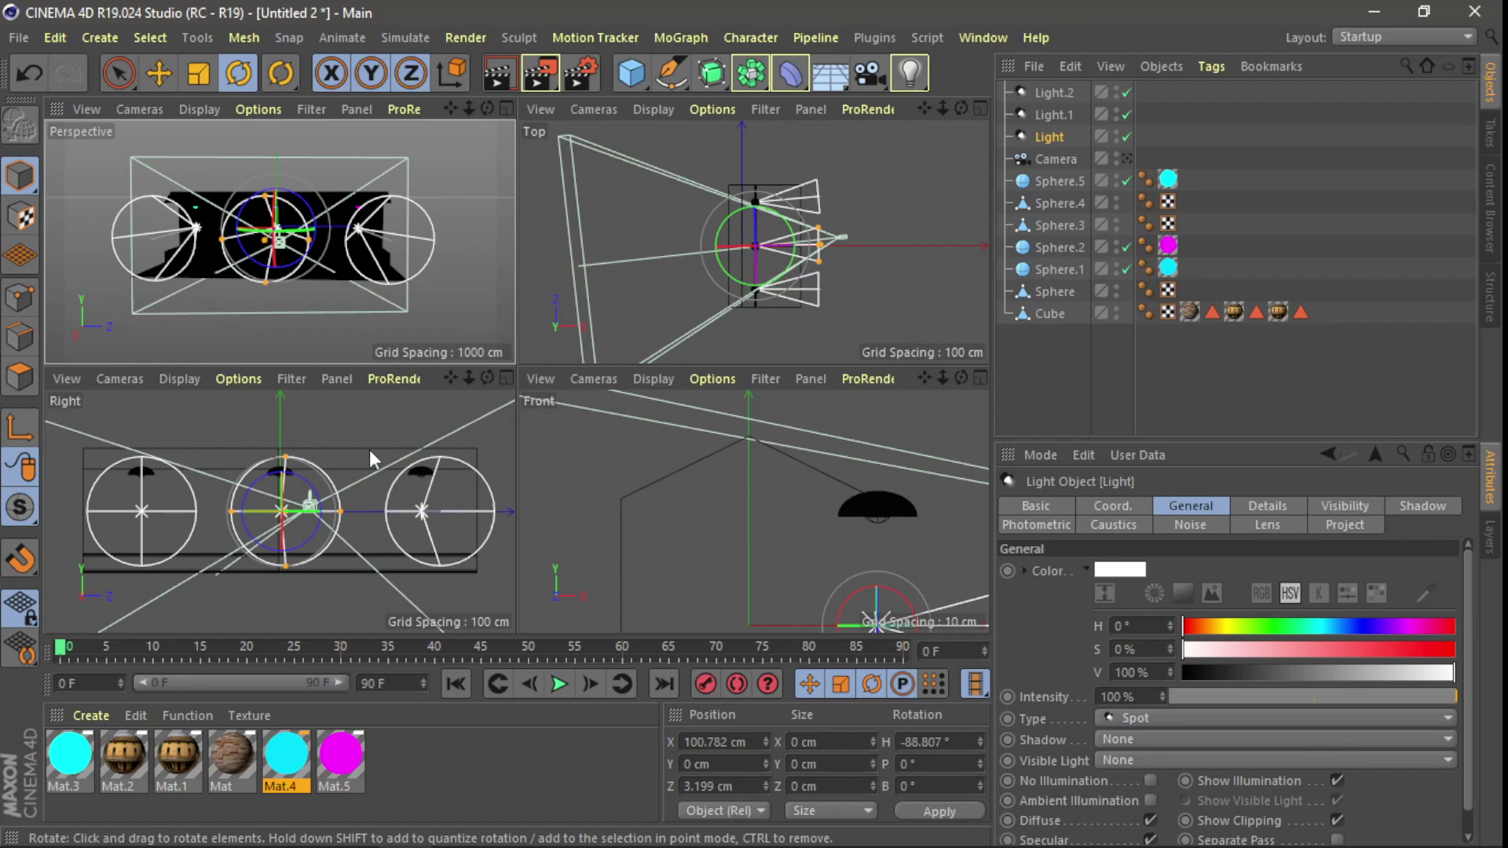
- Tilt all three spotlights together to B 82.374° and check them through the camera
{"action": "left_click", "coordinate": [1054, 114]}
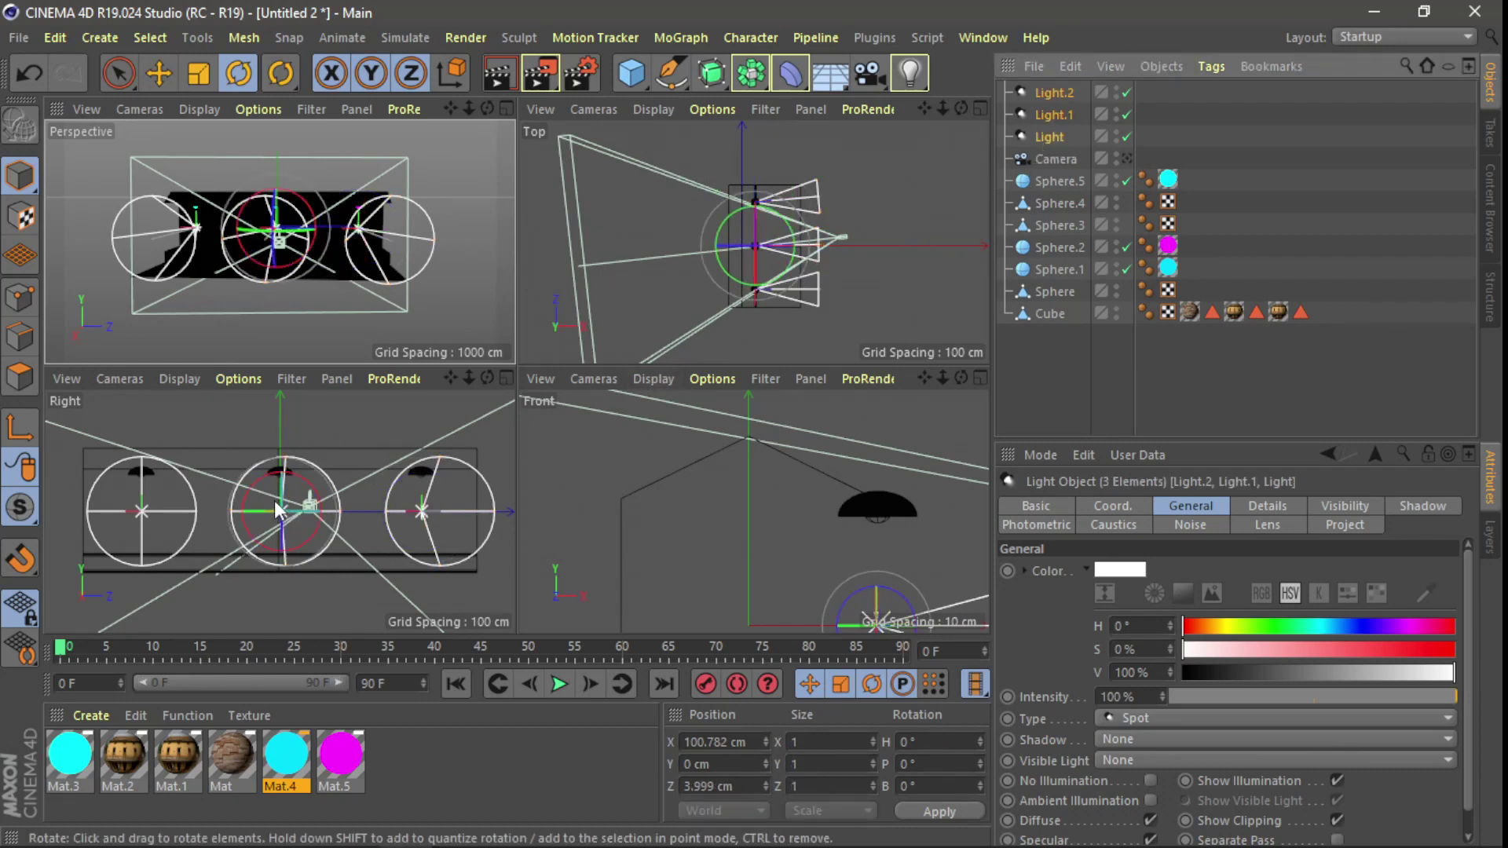
{"action": "left_click_drag", "start_coordinate": [267, 202], "coordinate": [276, 324]}
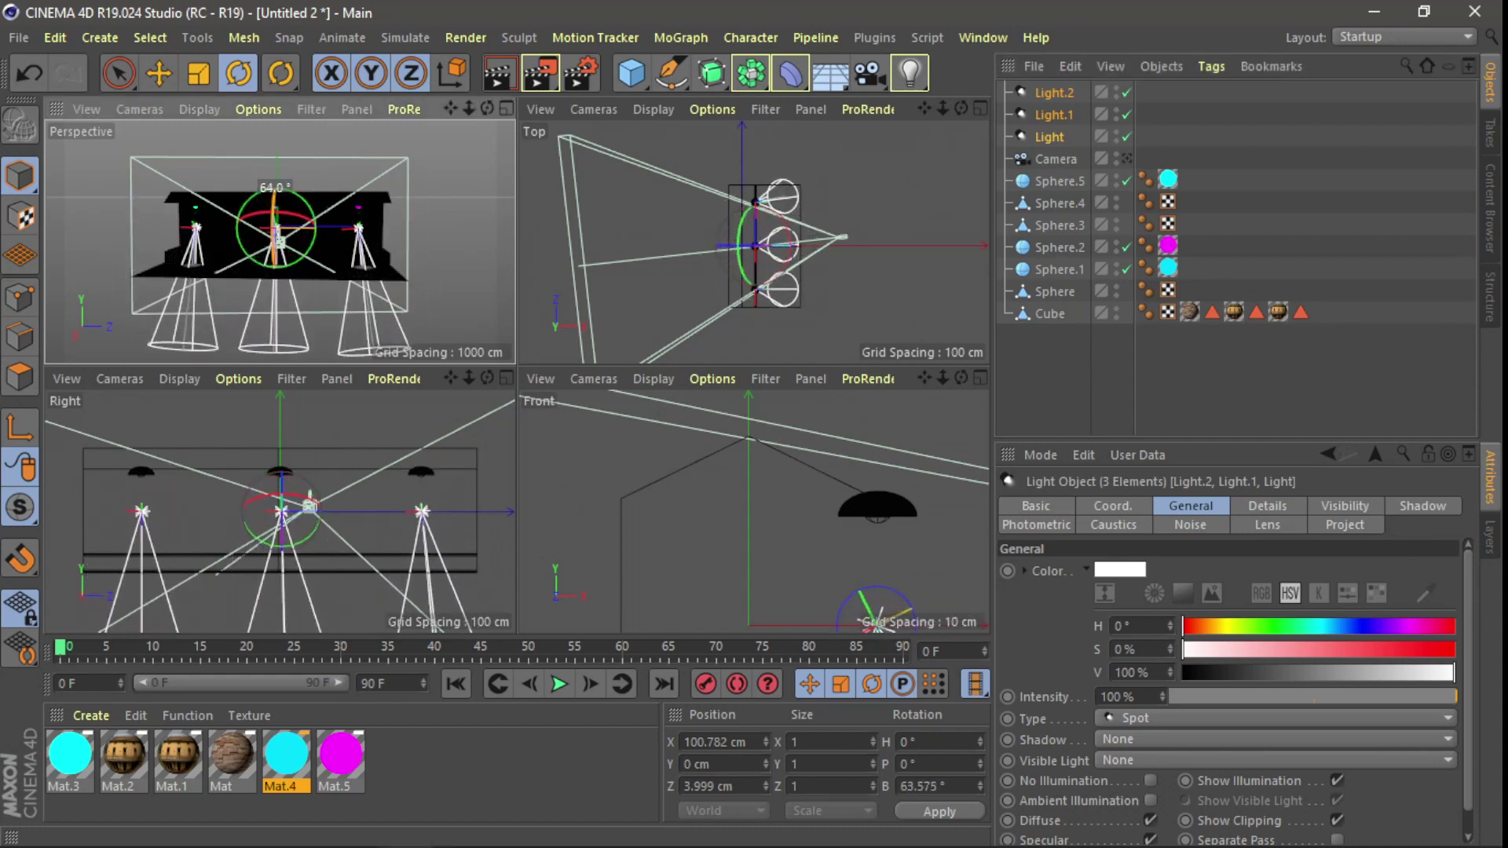
{"action": "left_click_drag", "start_coordinate": [276, 323], "coordinate": [279, 448]}
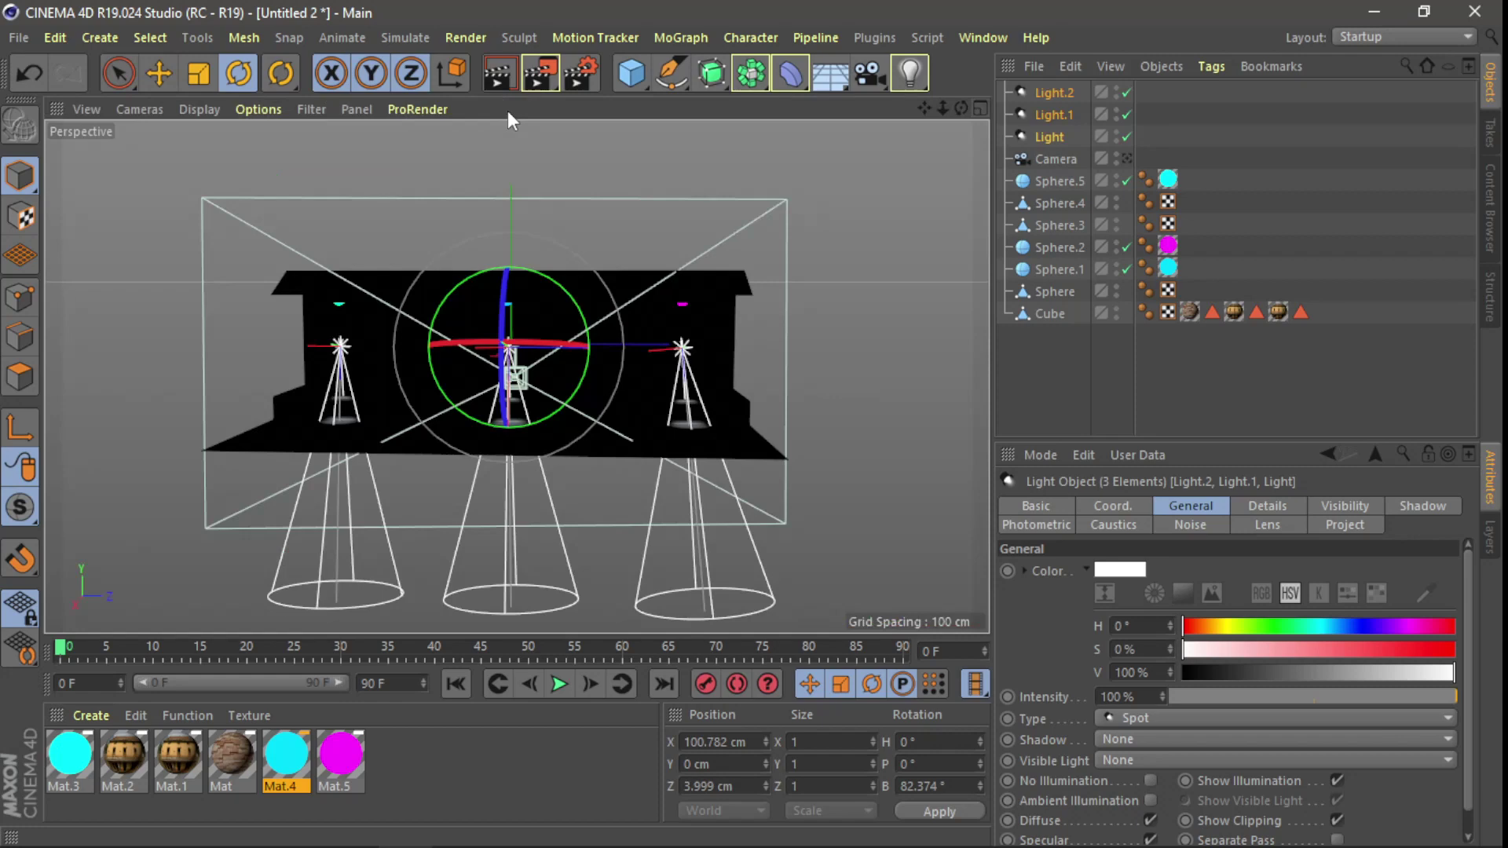
{"action": "left_click", "coordinate": [507, 108]}
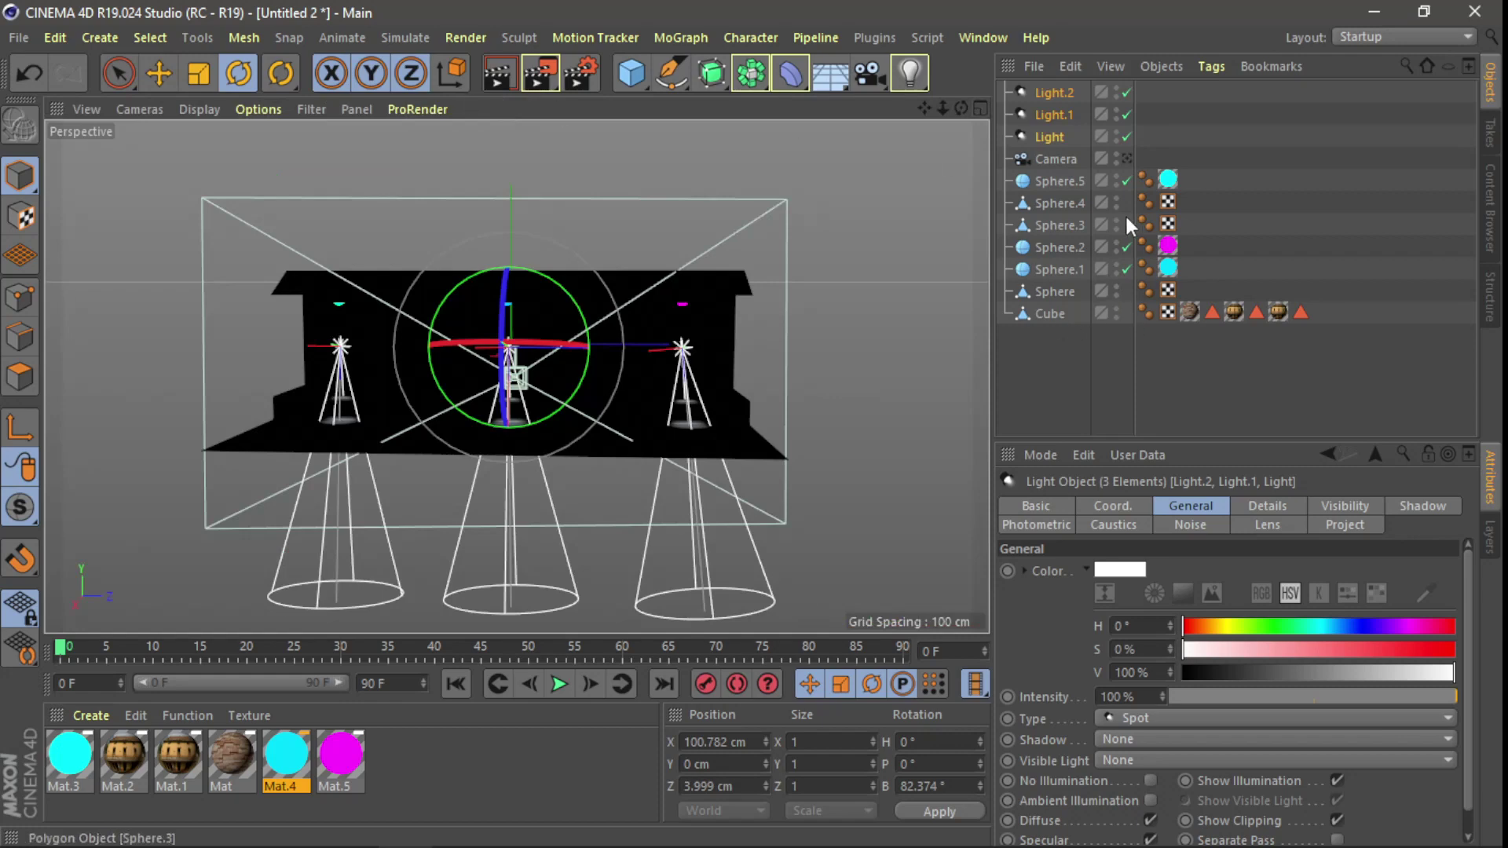
{"action": "left_click", "coordinate": [1126, 156]}
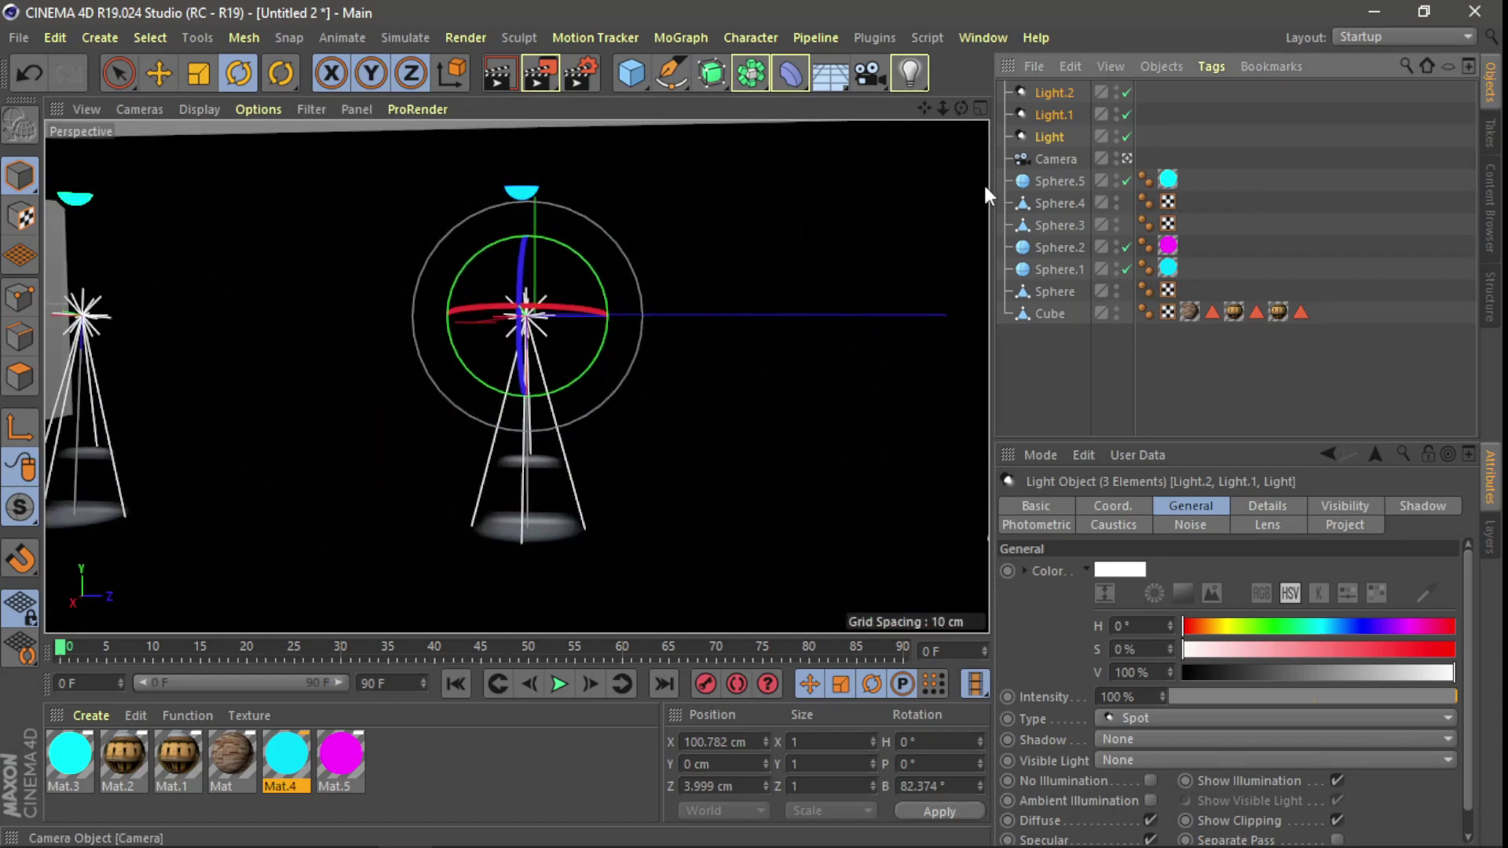
{"action": "left_click", "coordinate": [982, 108]}
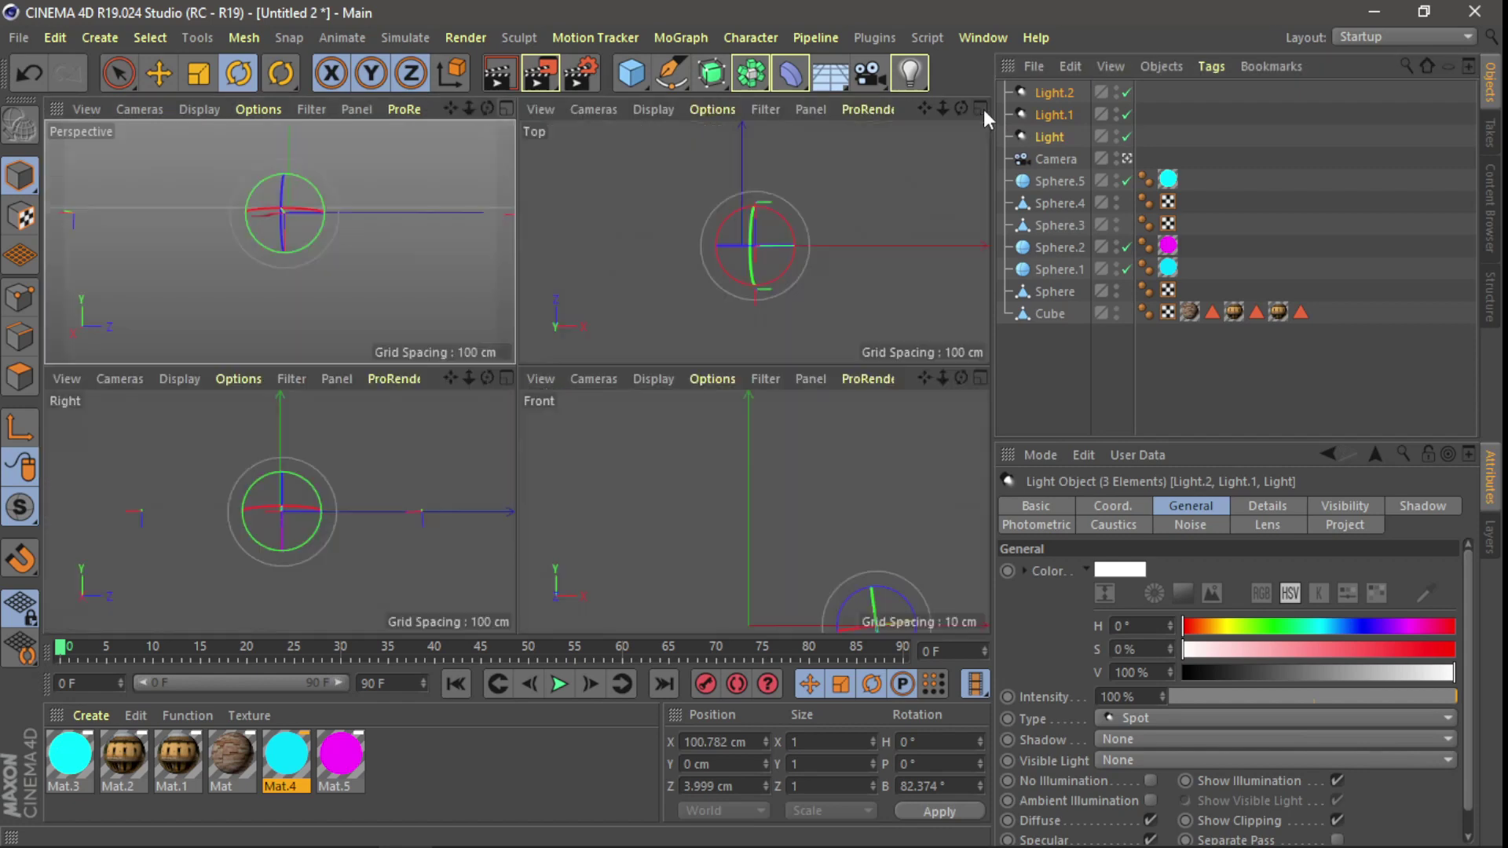
- In the Front view, raise the three spotlights to Y 95.472 cm, just under the lamps
{"action": "left_click", "coordinate": [160, 73]}
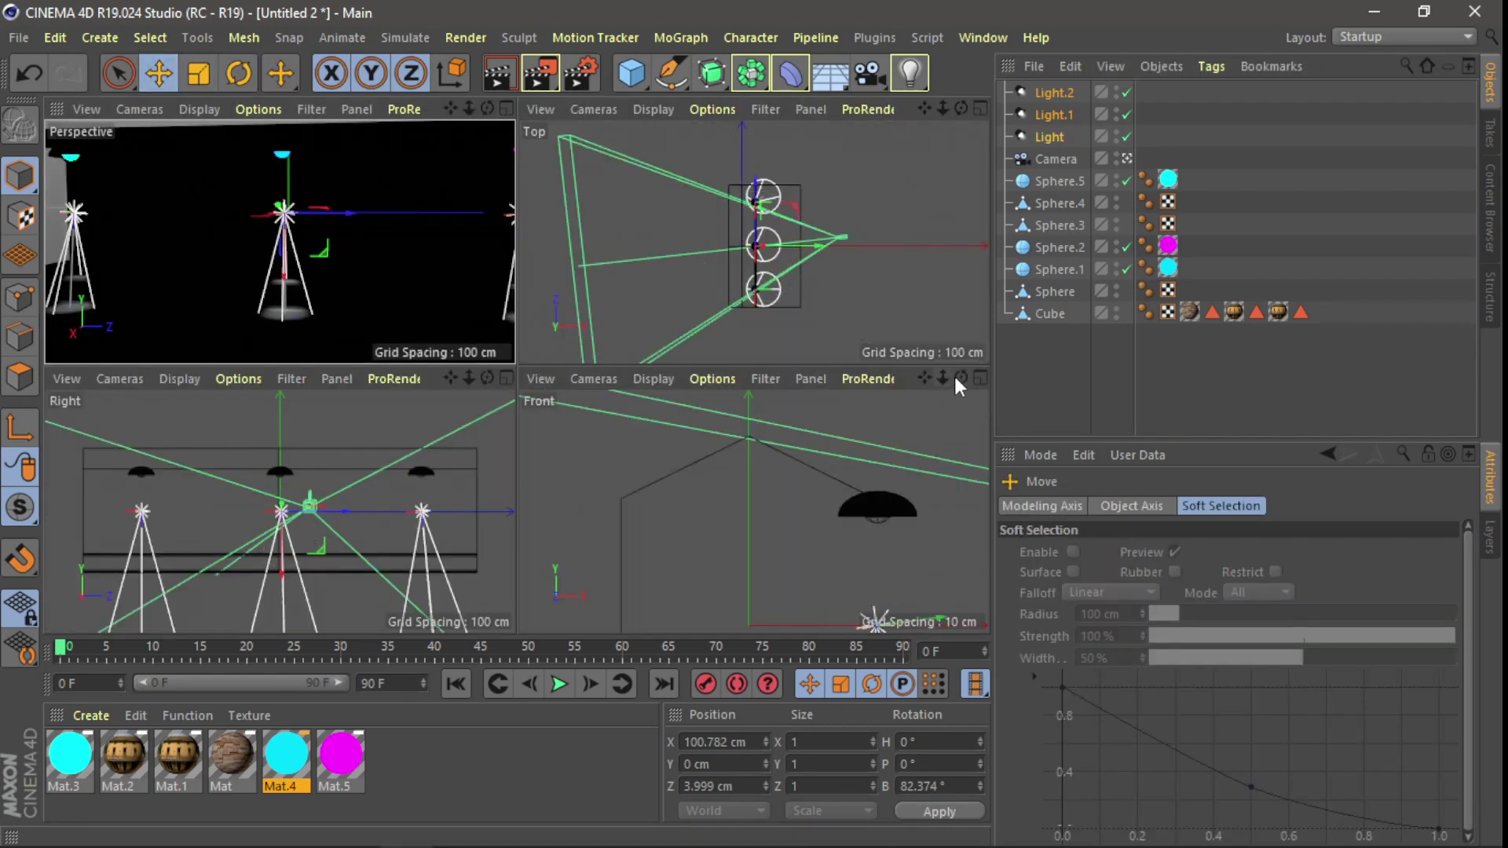
{"action": "left_click_drag", "start_coordinate": [946, 376], "coordinate": [968, 399]}
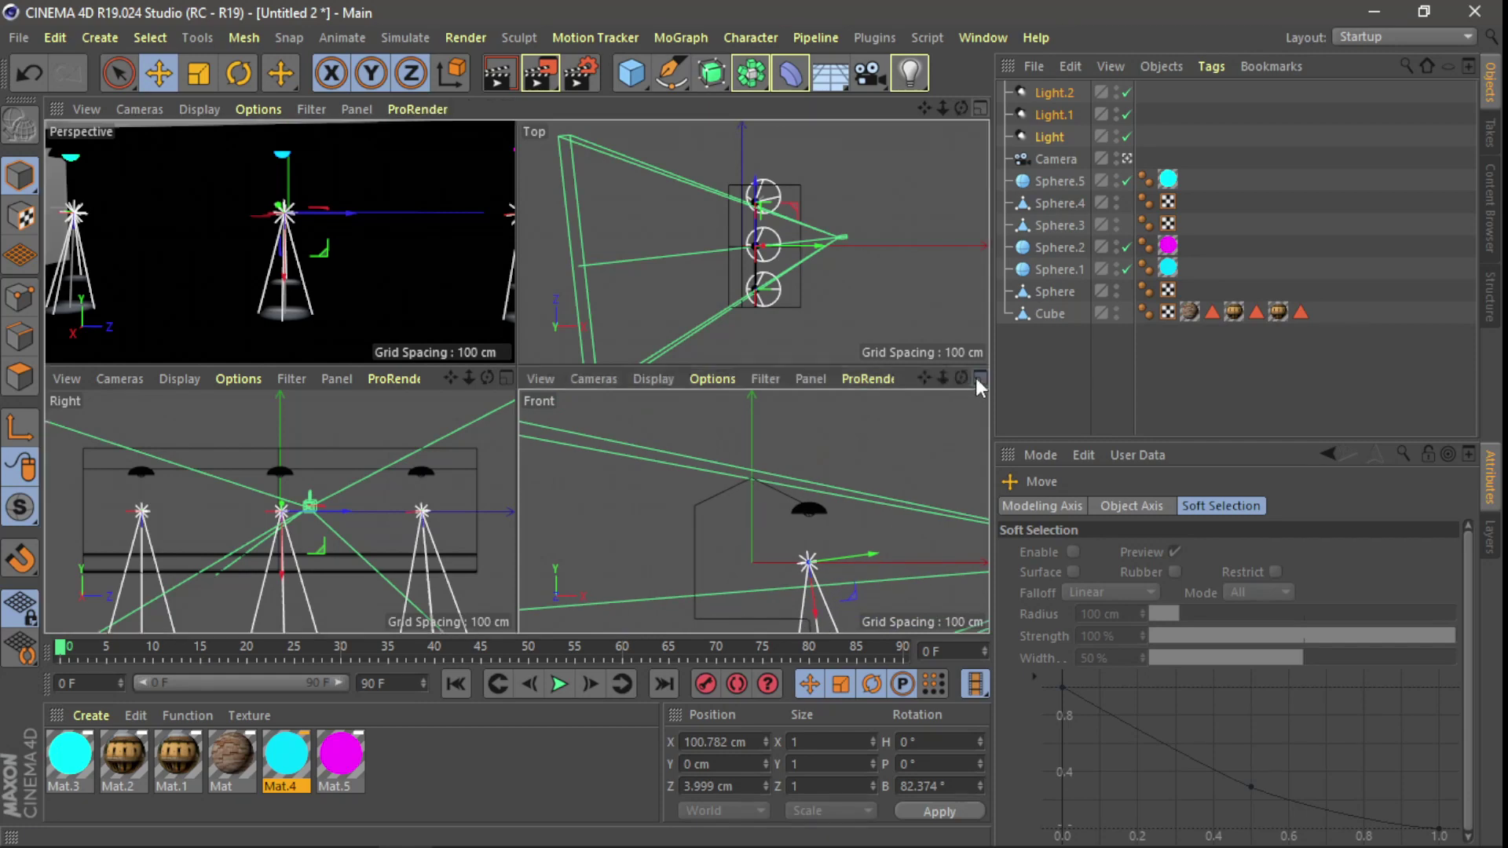
{"action": "left_click", "coordinate": [980, 378]}
{"action": "scroll", "coordinate": [730, 359], "scroll_direction": "down", "scroll_amount": 2}
{"action": "scroll", "coordinate": [729, 363], "scroll_direction": "down", "scroll_amount": 2}
{"action": "left_click_drag", "start_coordinate": [685, 595], "coordinate": [680, 512]}
{"action": "left_click_drag", "start_coordinate": [783, 377], "coordinate": [795, 378]}
{"action": "left_click_drag", "start_coordinate": [663, 511], "coordinate": [723, 436]}
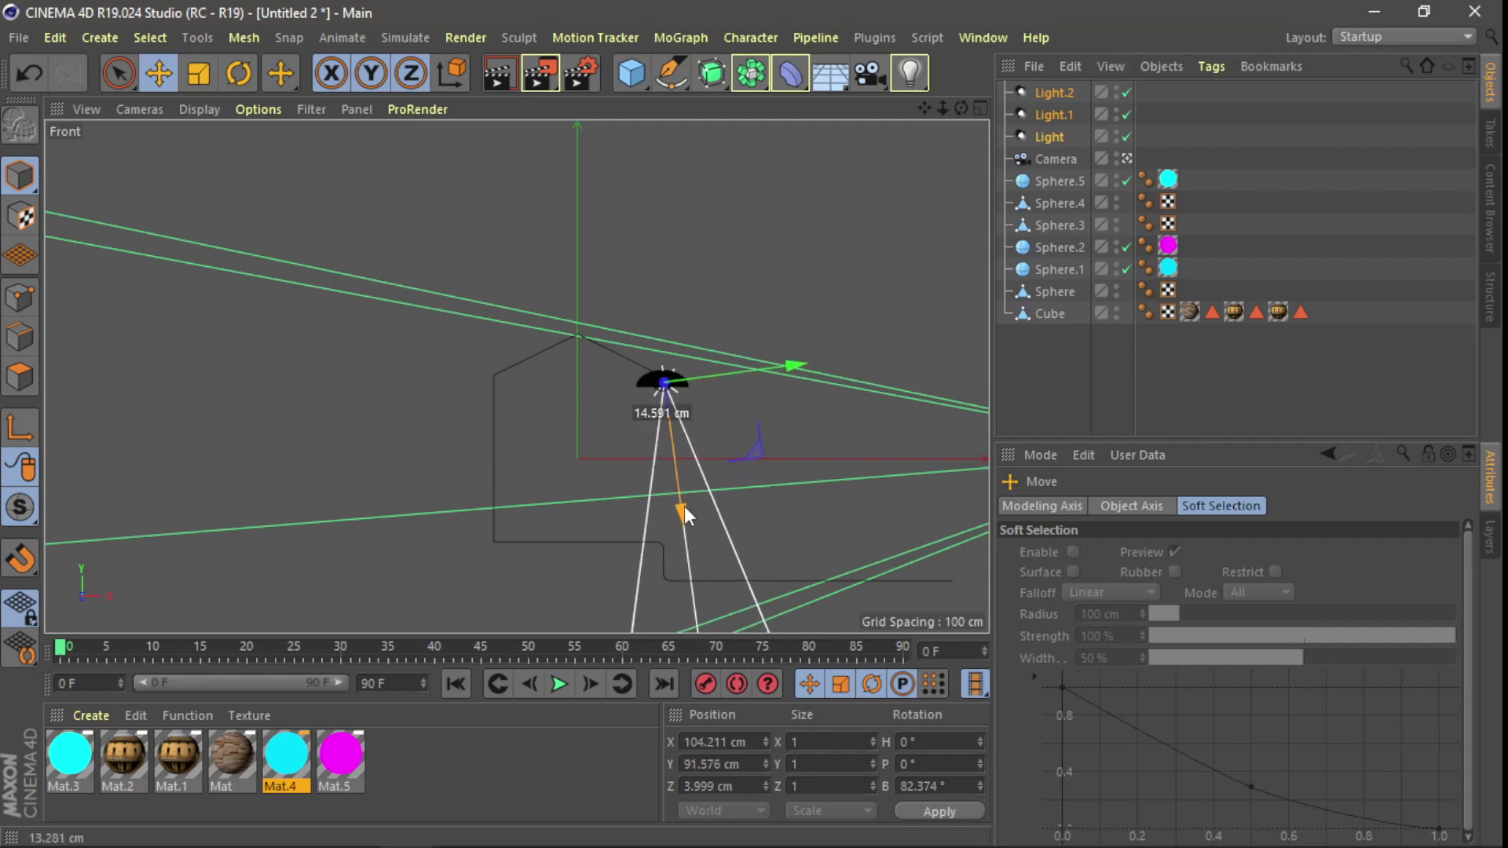
- Check the light positions in the Right view, render a perspective preview and select Light.1
{"action": "left_click", "coordinate": [979, 105]}
{"action": "left_click", "coordinate": [507, 378]}
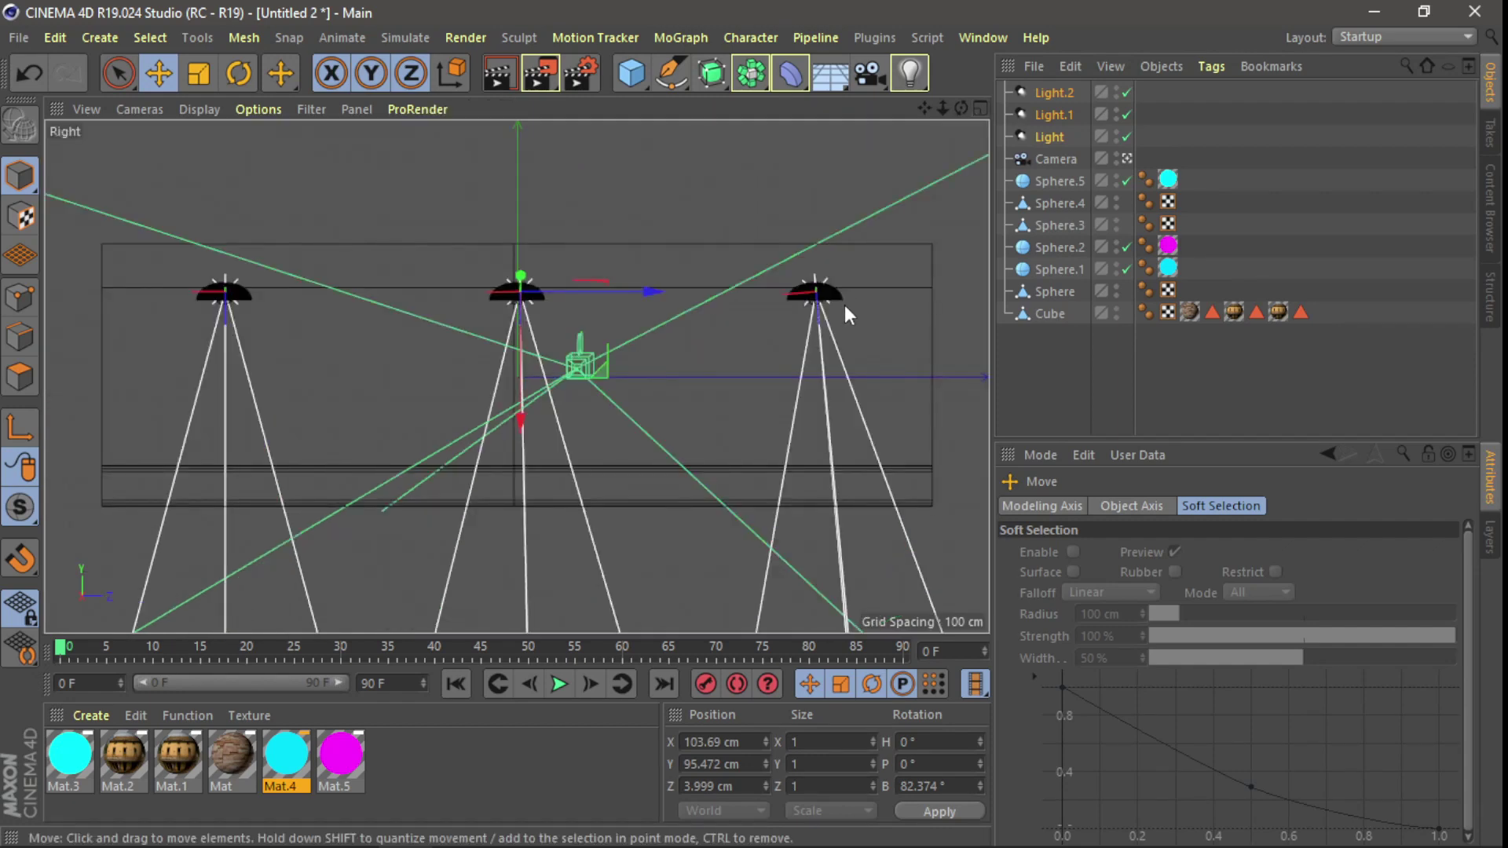
{"action": "left_click", "coordinate": [979, 109]}
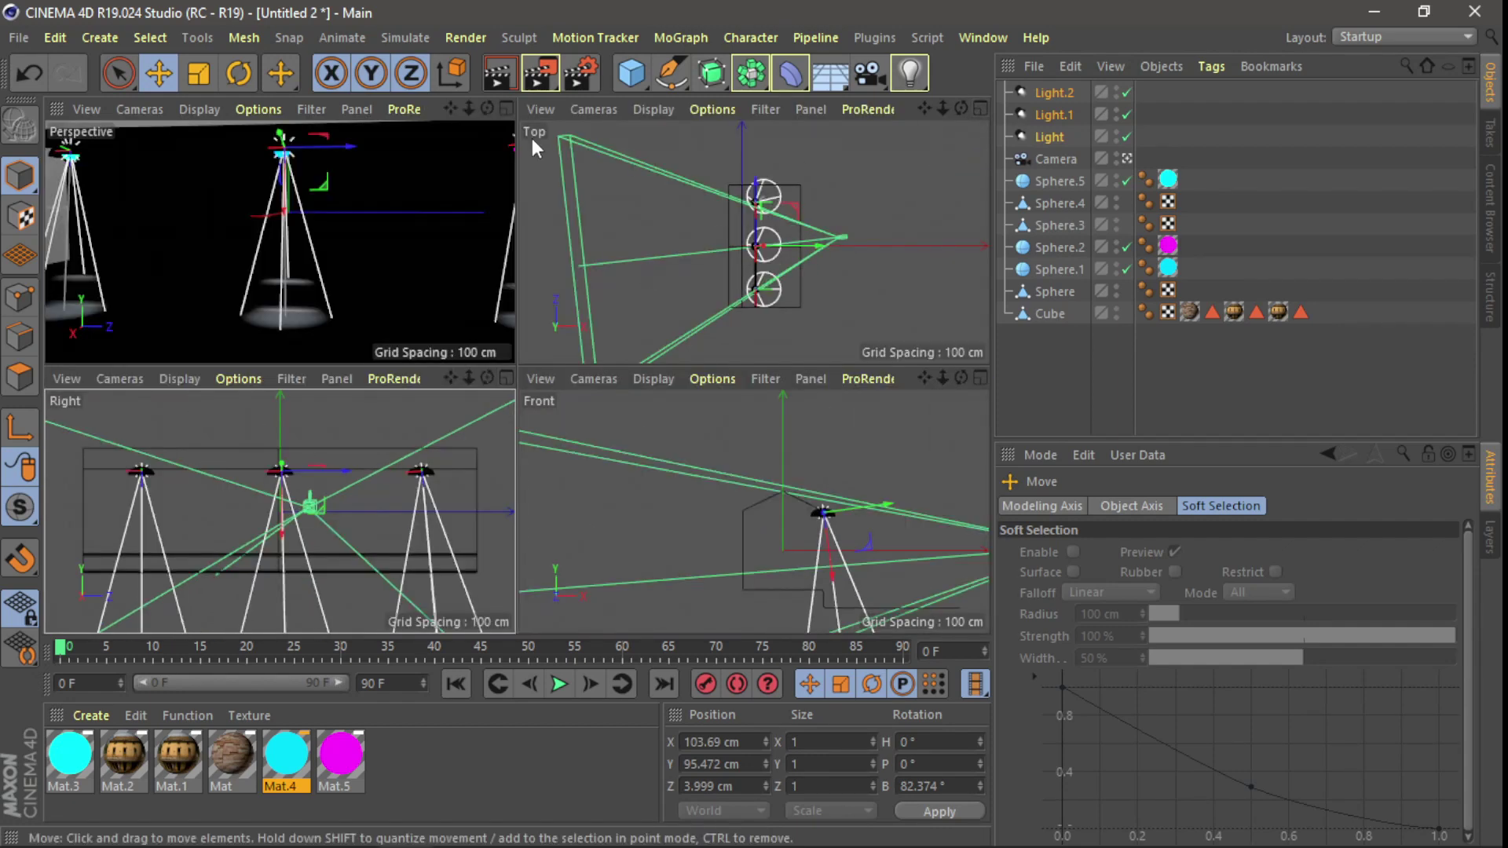
{"action": "left_click", "coordinate": [507, 109]}
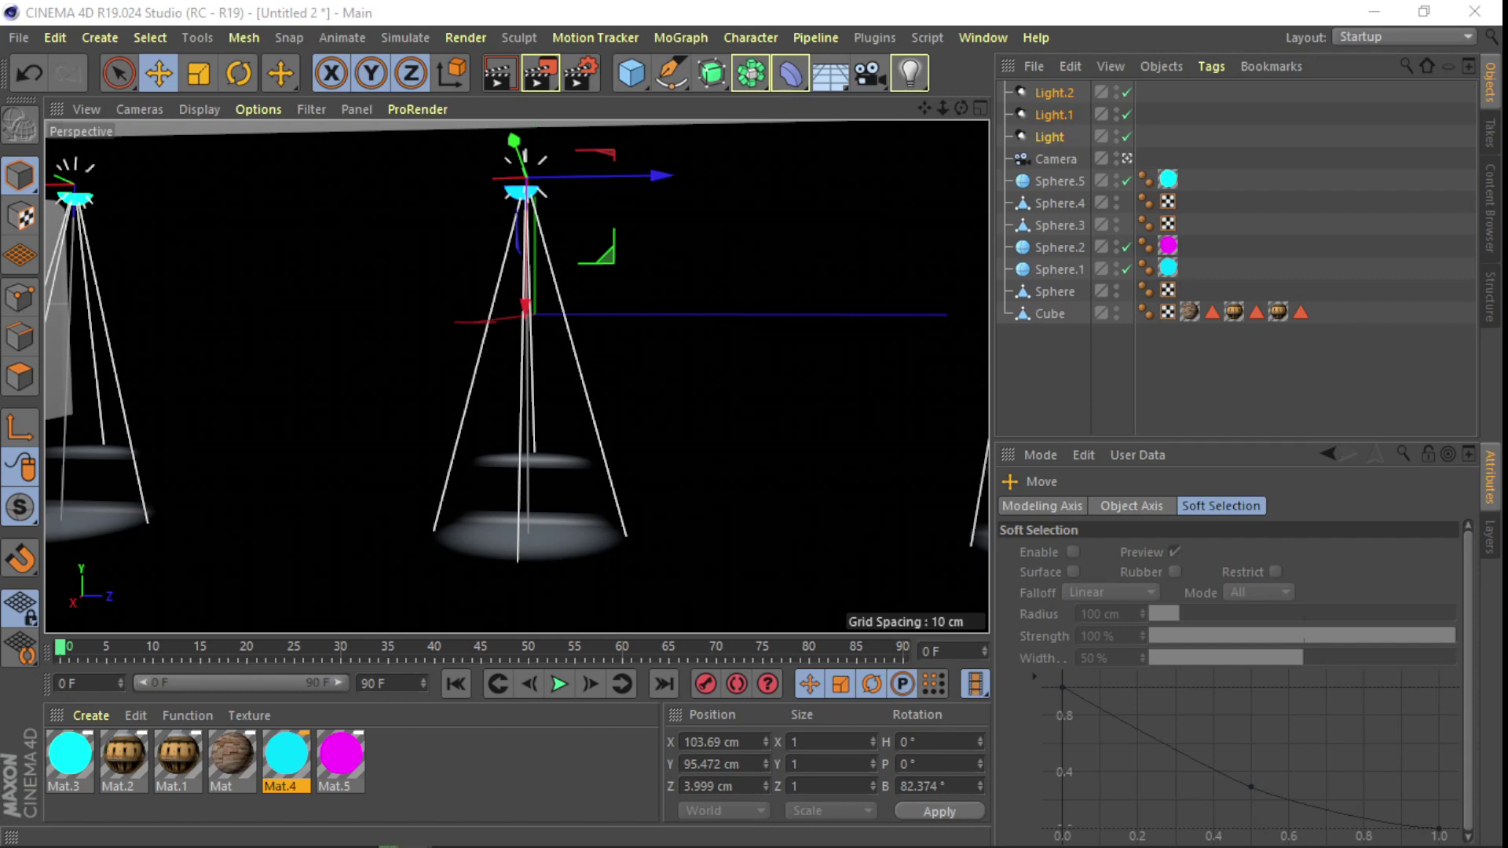
{"action": "left_click", "coordinate": [499, 72]}
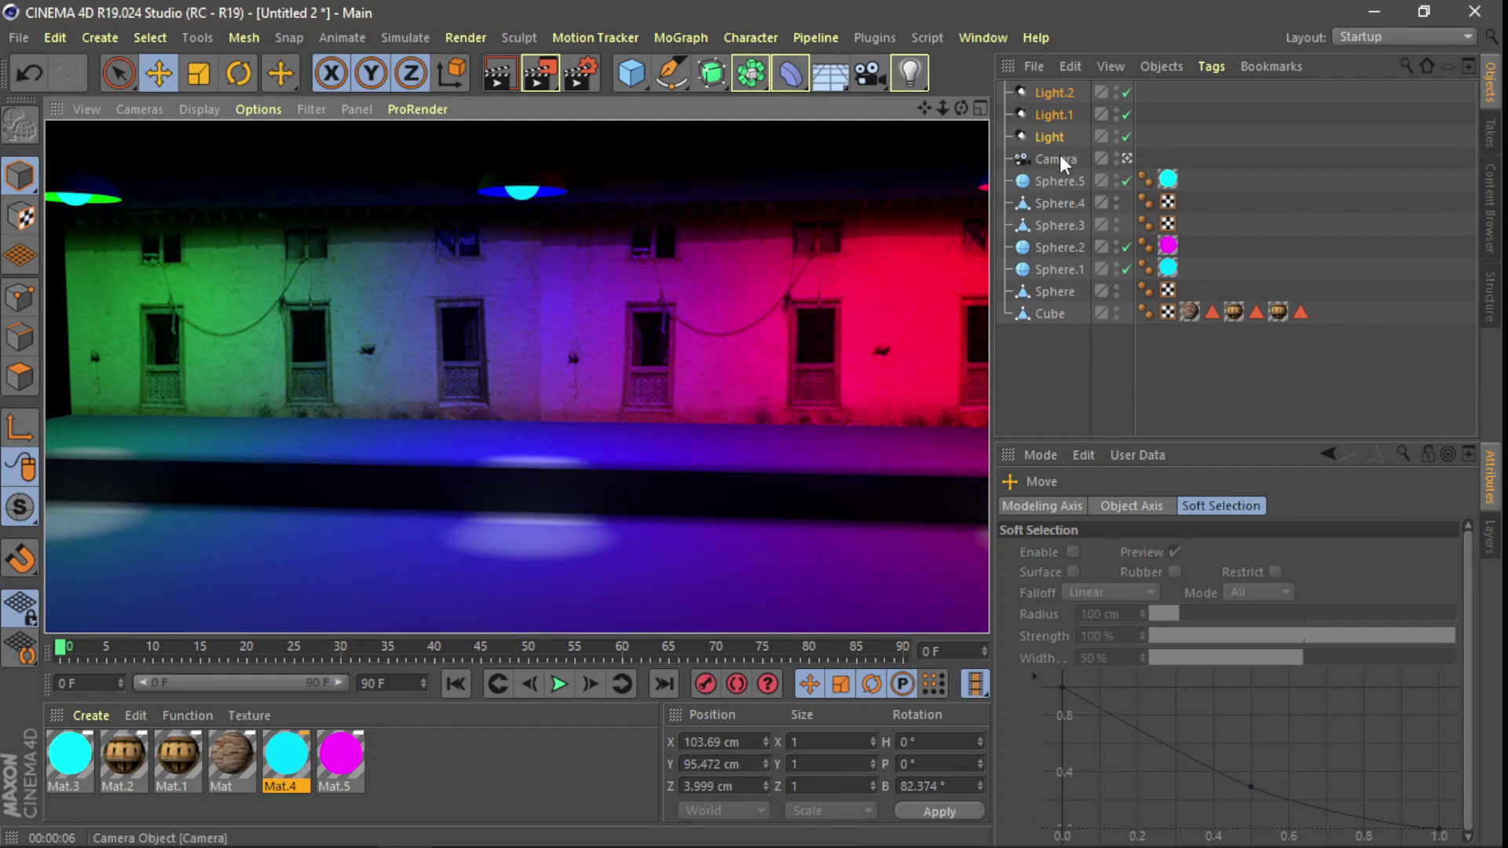
{"action": "left_click", "coordinate": [1056, 116]}
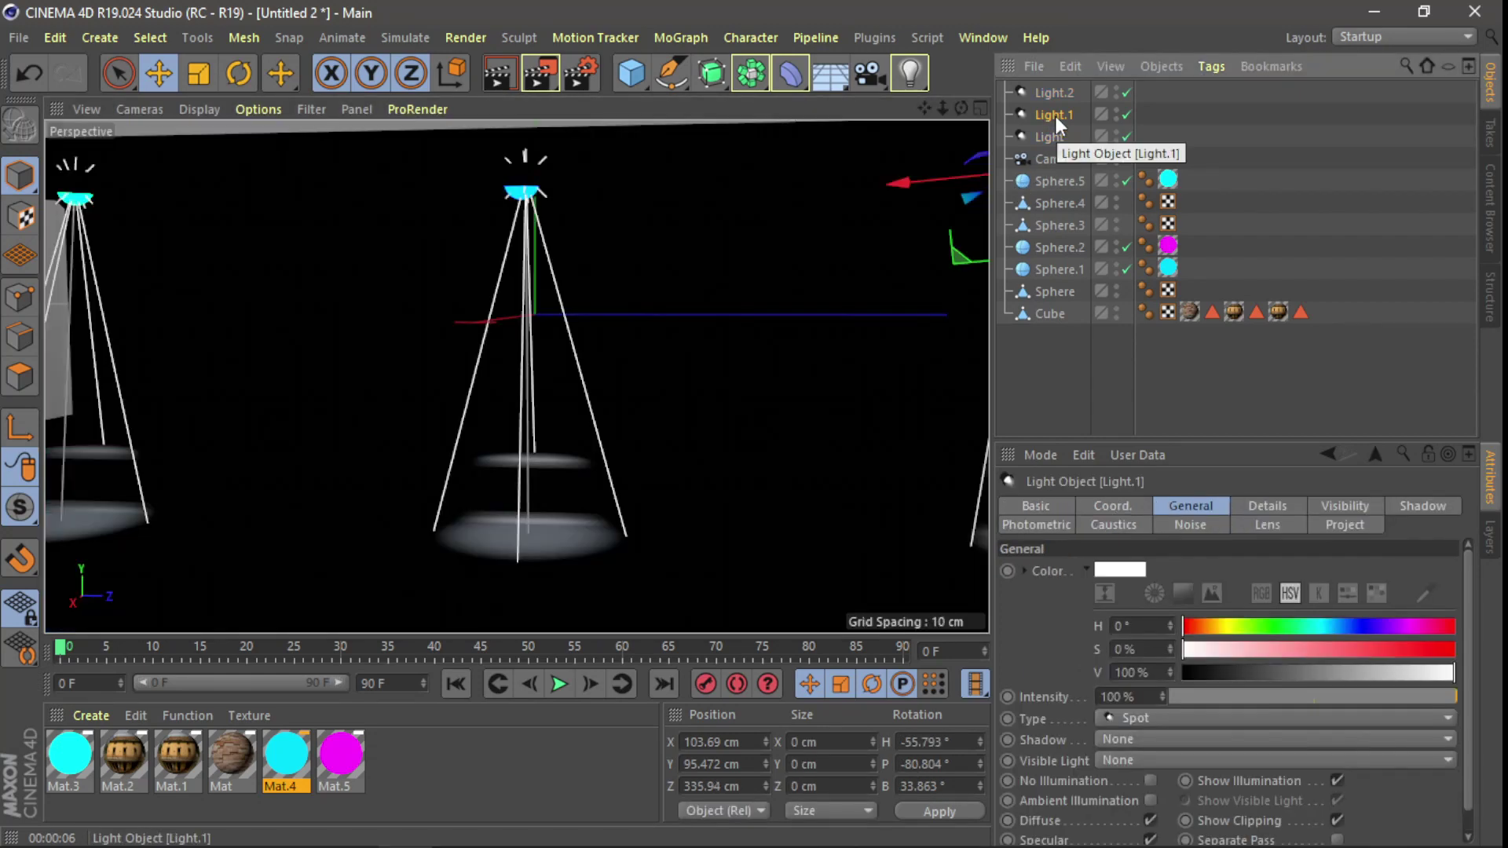
- Colour Light cyan (H 197°, S 100%) and adjust its angle slightly
{"action": "left_click", "coordinate": [1058, 91]}
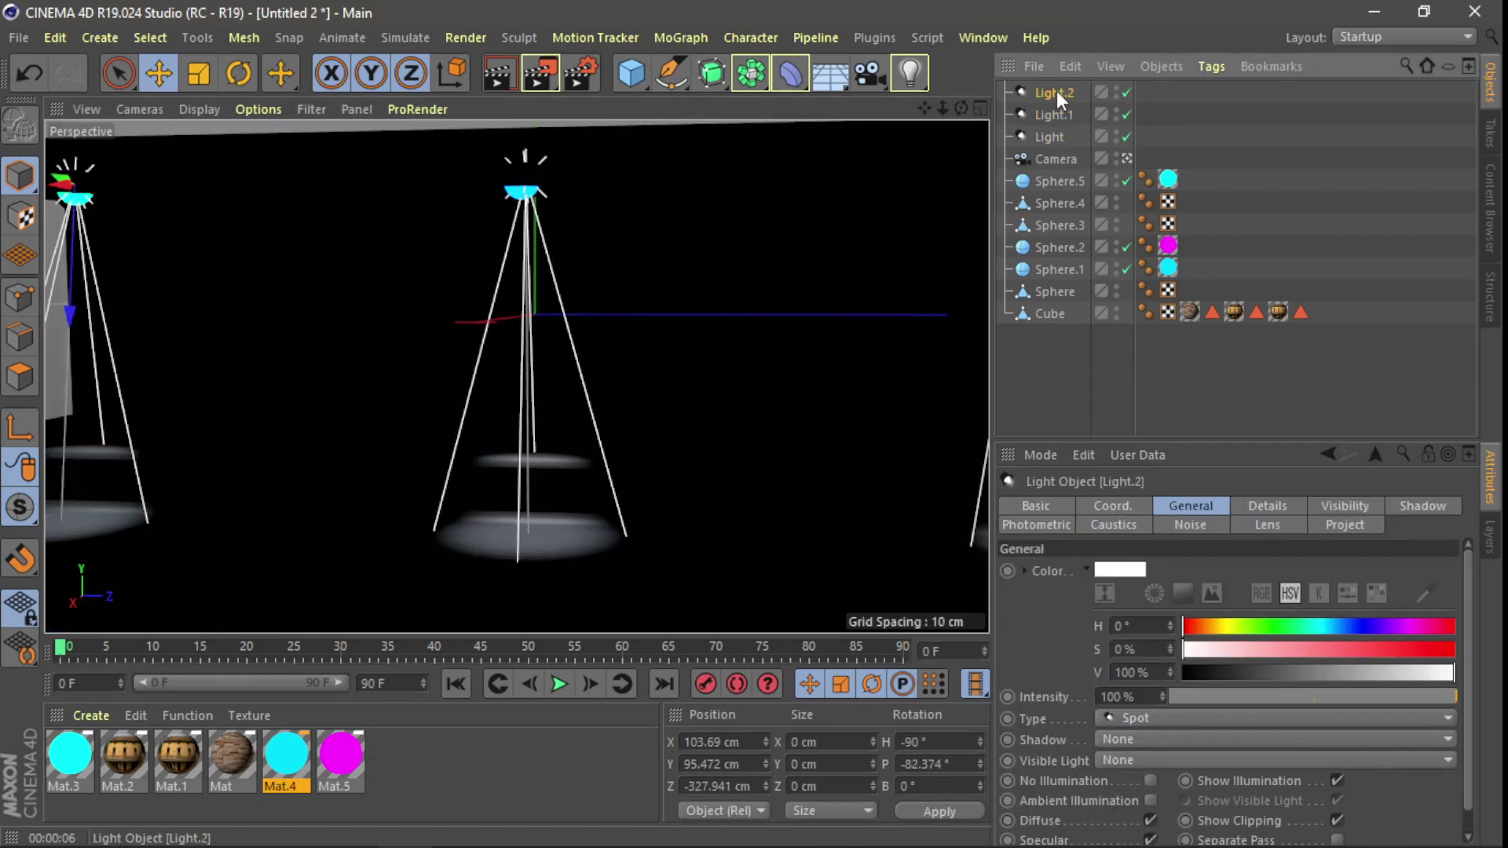
{"action": "left_click", "coordinate": [1045, 140]}
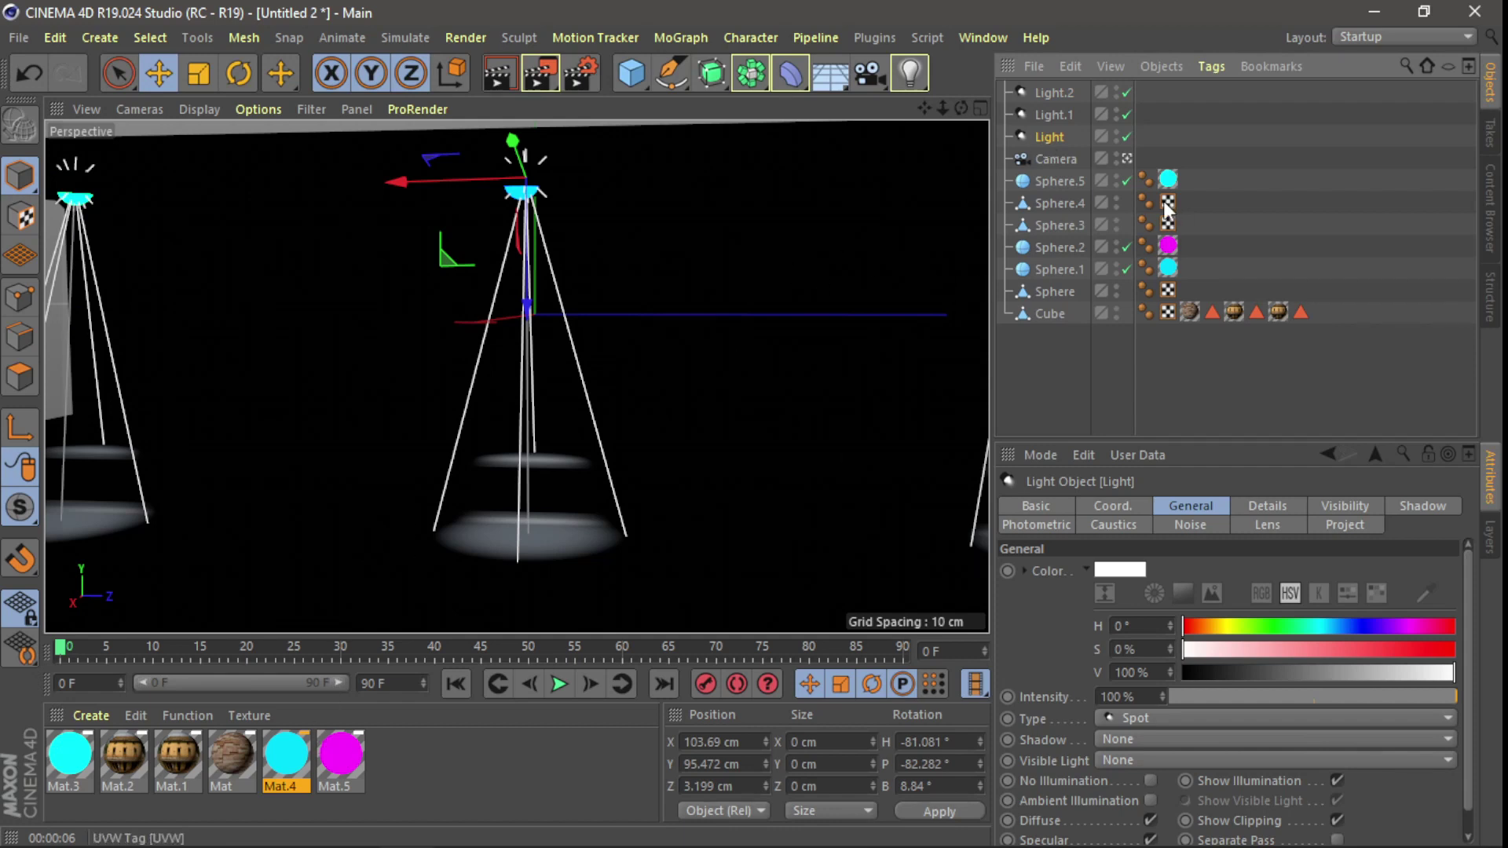
{"action": "left_click", "coordinate": [1332, 626]}
{"action": "left_click_drag", "start_coordinate": [1377, 652], "coordinate": [1461, 657]}
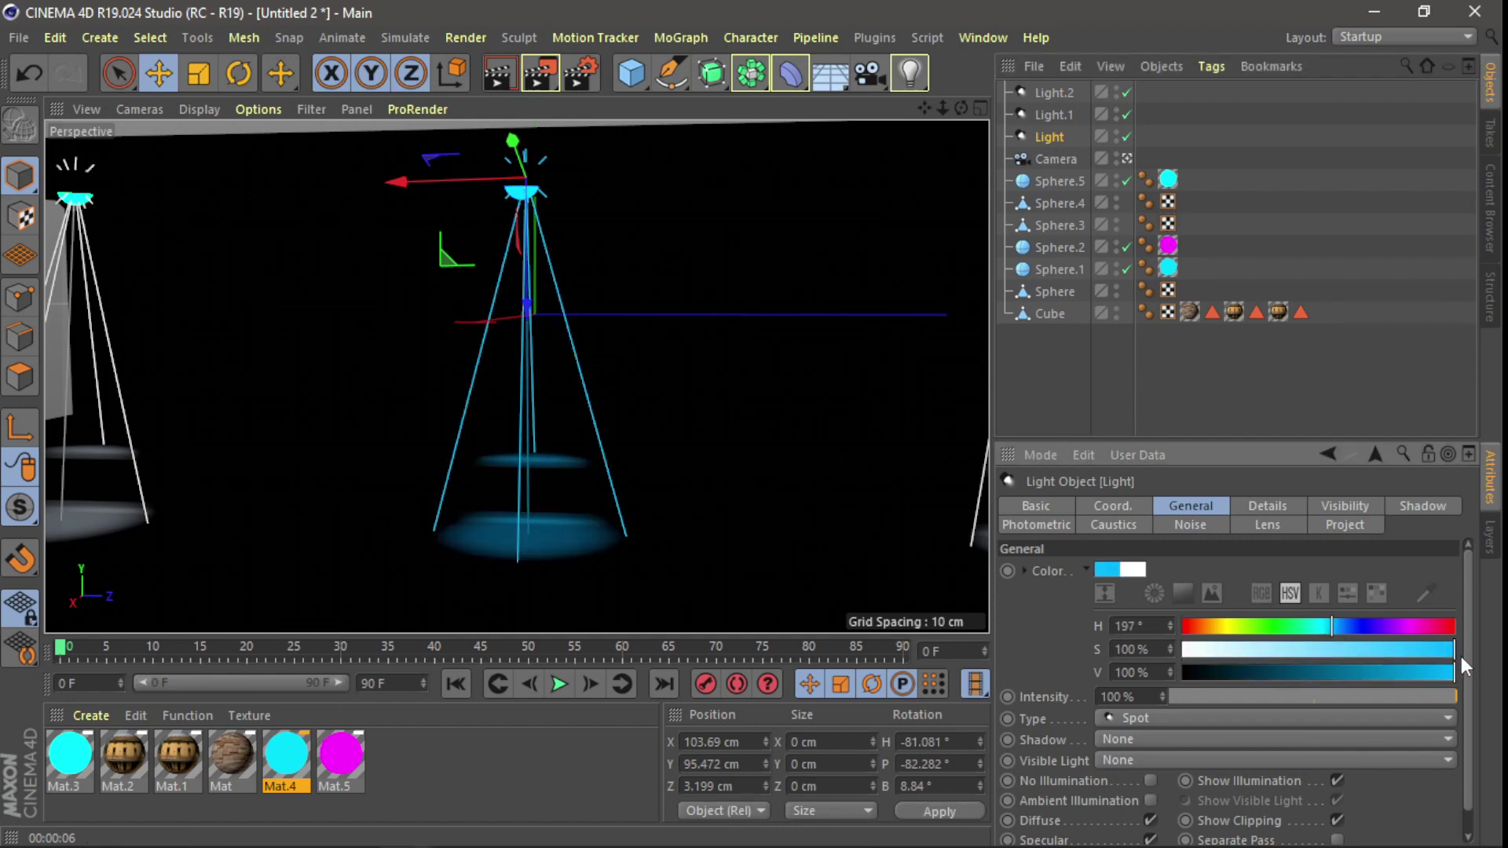
{"action": "left_click", "coordinate": [239, 73]}
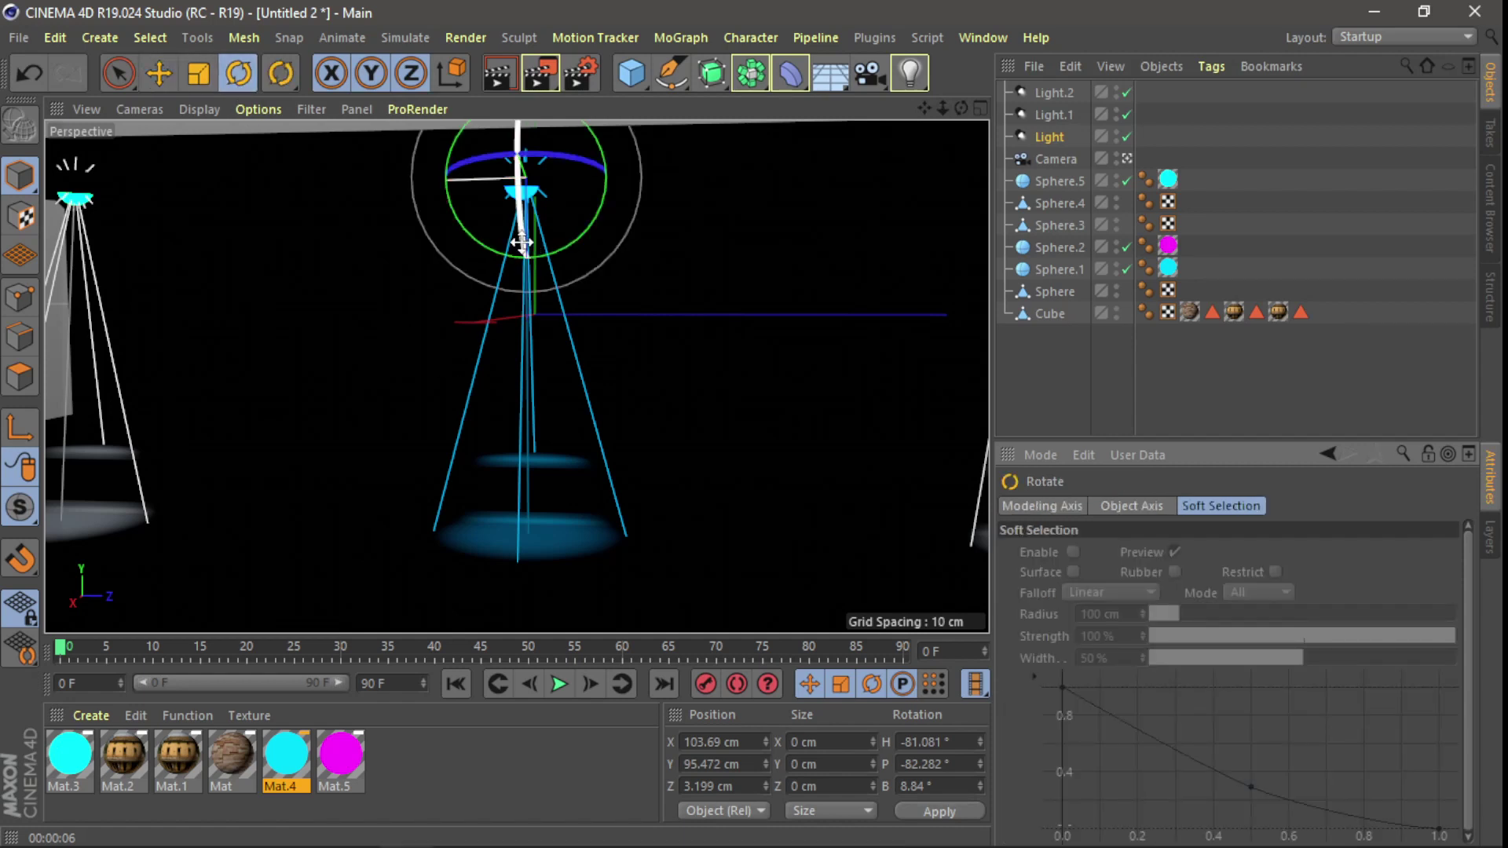
{"action": "left_click_drag", "start_coordinate": [532, 248], "coordinate": [508, 244]}
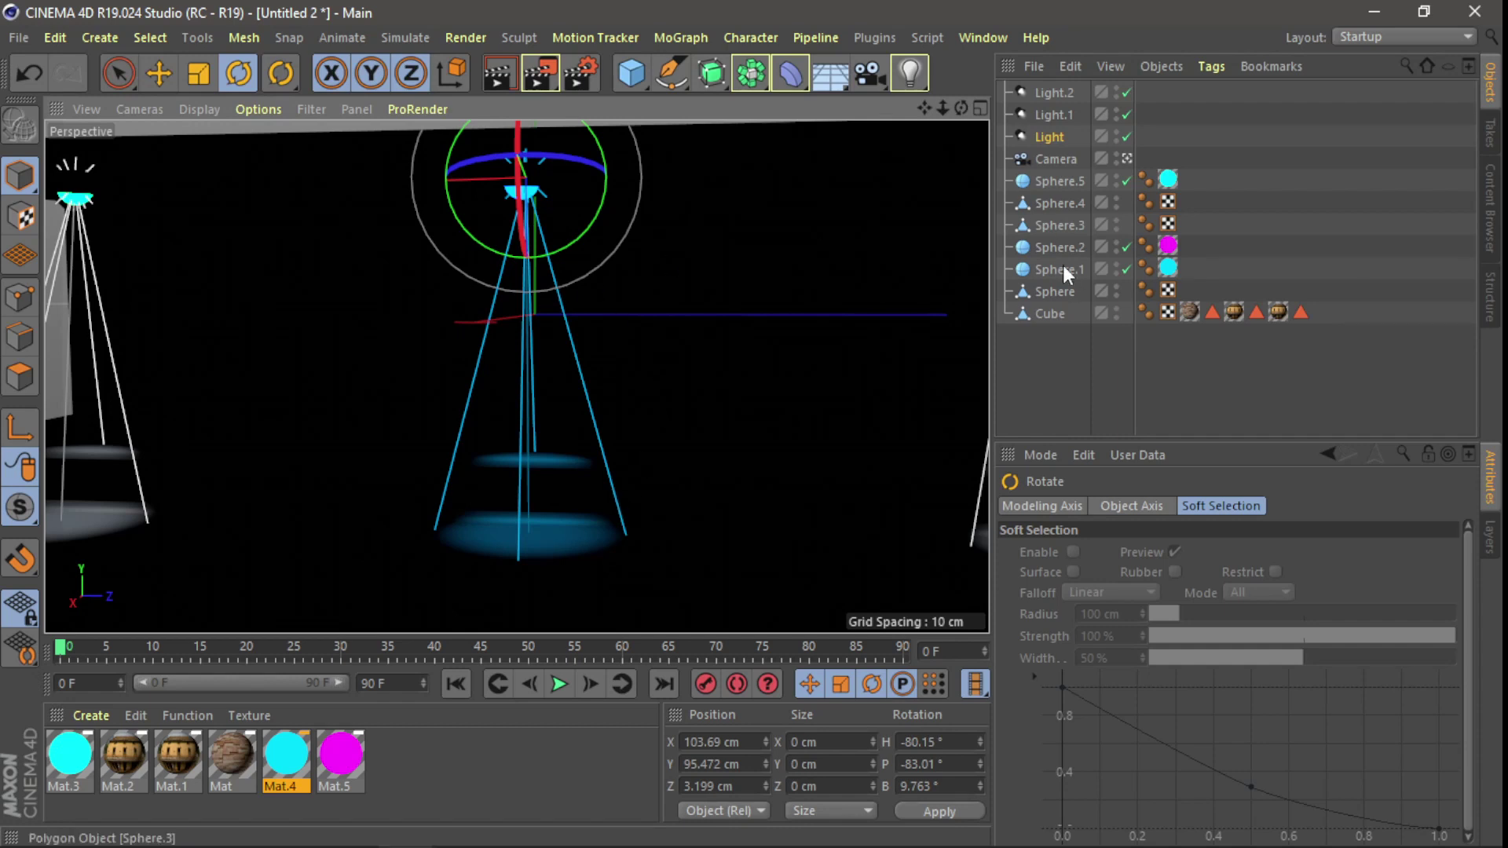
- Make Light.1 magenta (H 318°) and Light.2 green (H 156°) at 100% saturation, then render
{"action": "left_click", "coordinate": [1045, 116]}
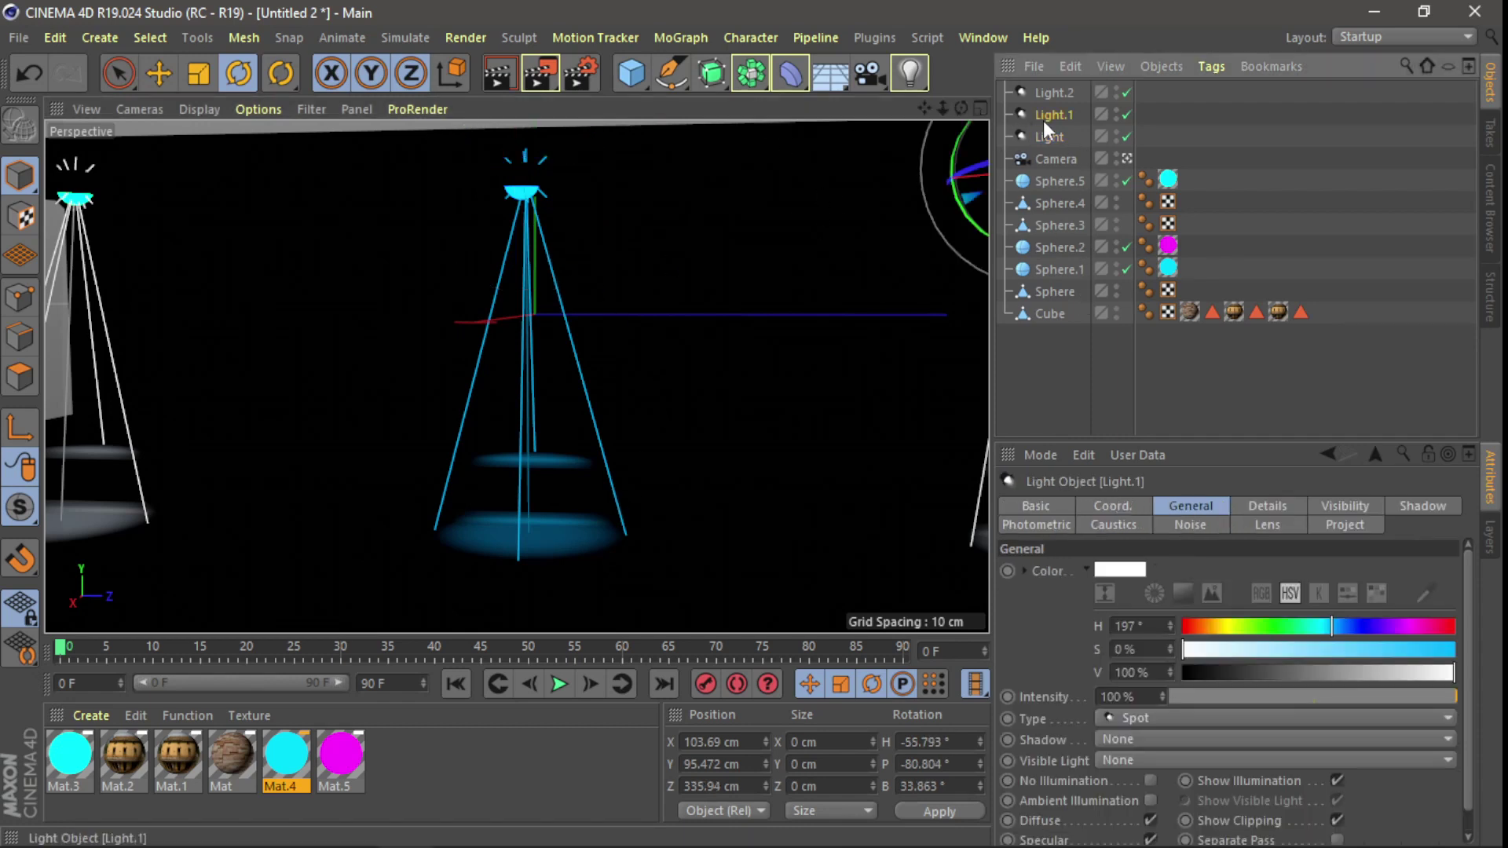
{"action": "left_click_drag", "start_coordinate": [1385, 621], "coordinate": [1465, 646]}
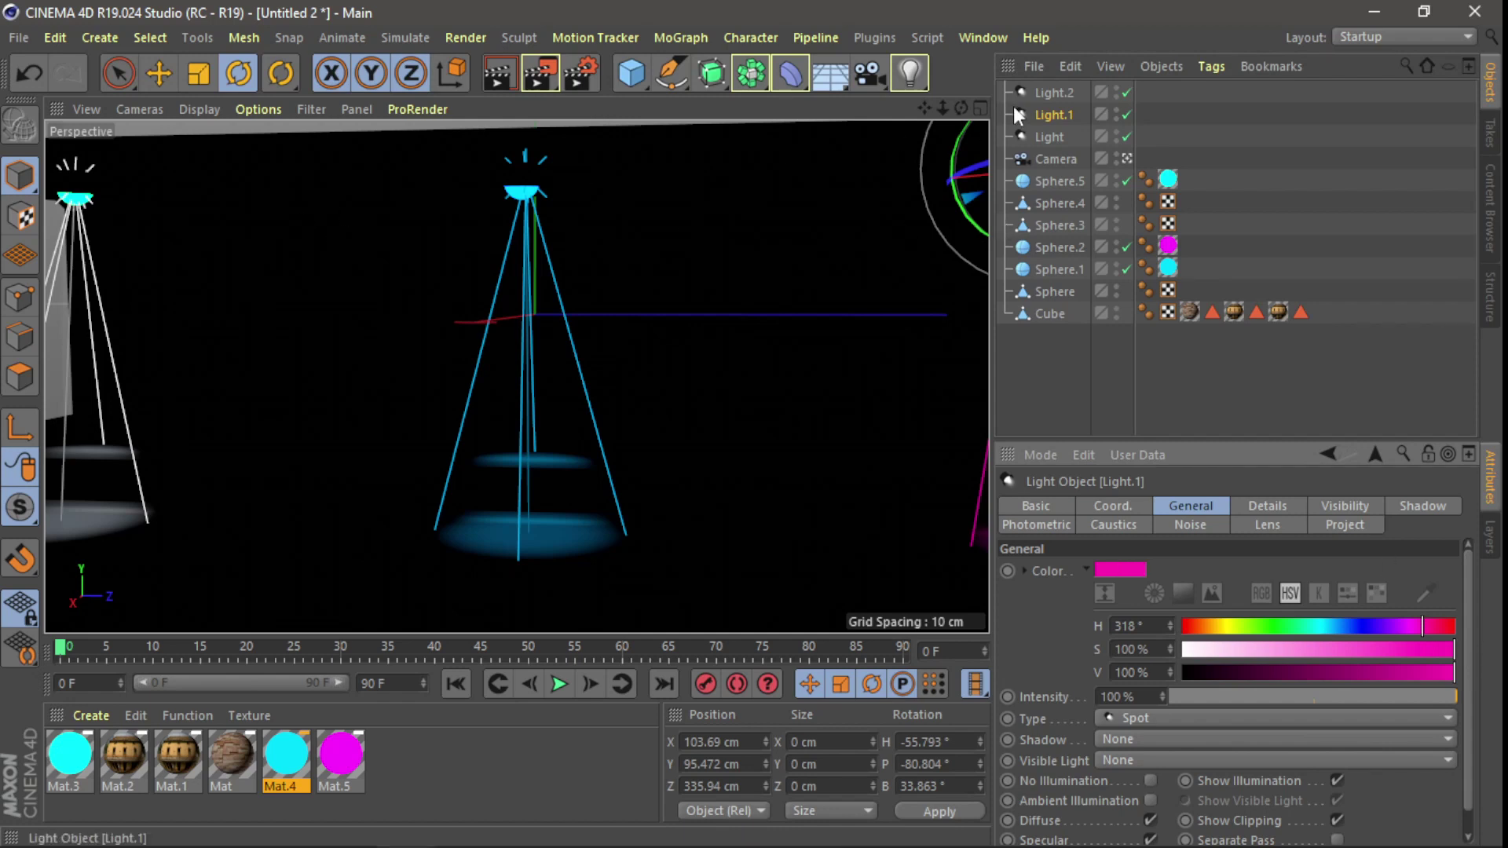
{"action": "left_click", "coordinate": [1048, 96]}
{"action": "left_click", "coordinate": [1307, 622]}
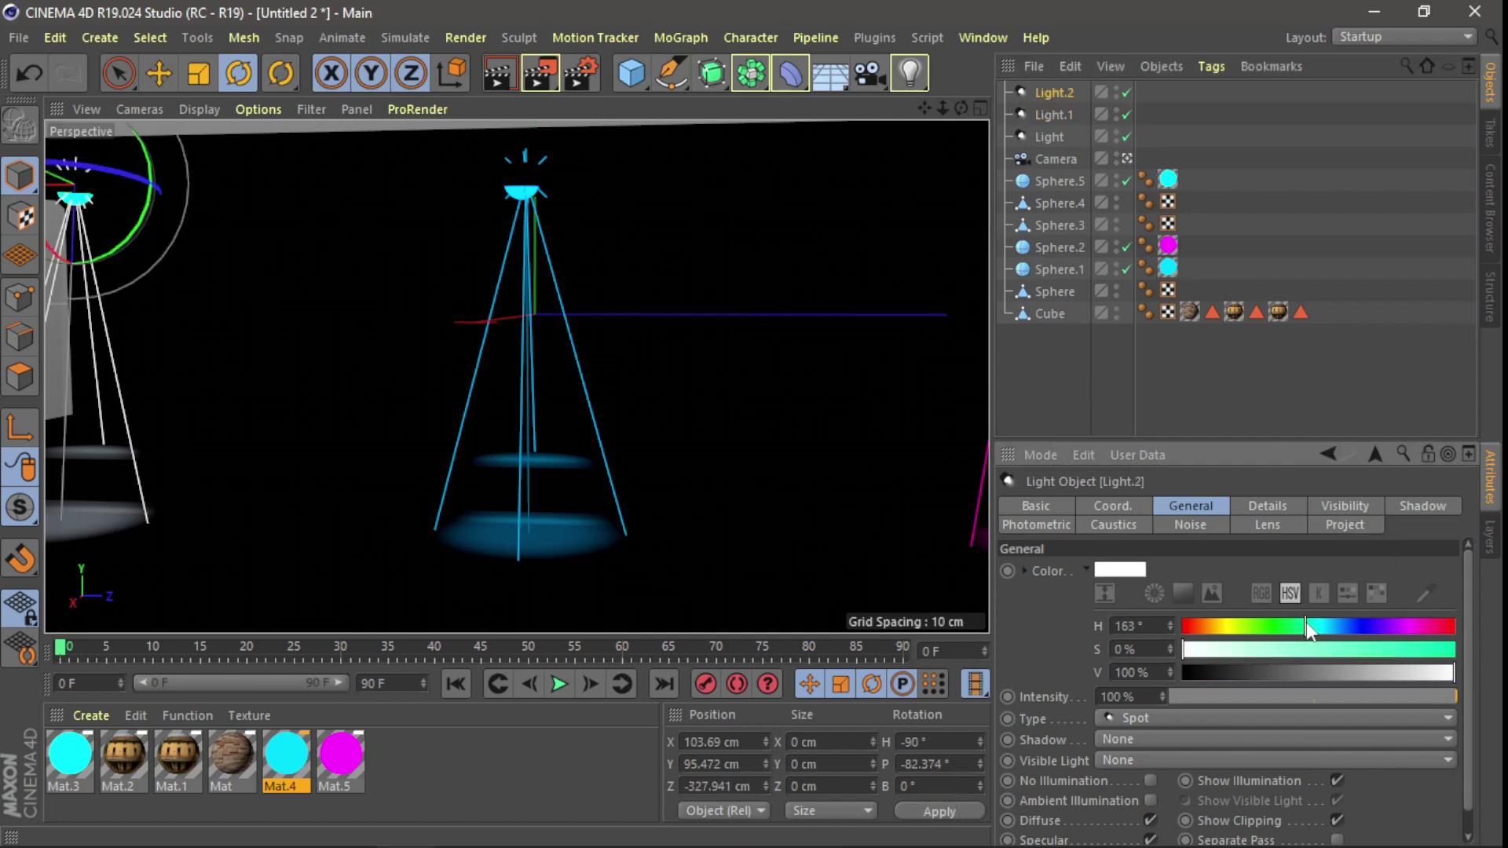
{"action": "left_click", "coordinate": [1303, 626]}
{"action": "left_click_drag", "start_coordinate": [1379, 650], "coordinate": [1471, 659]}
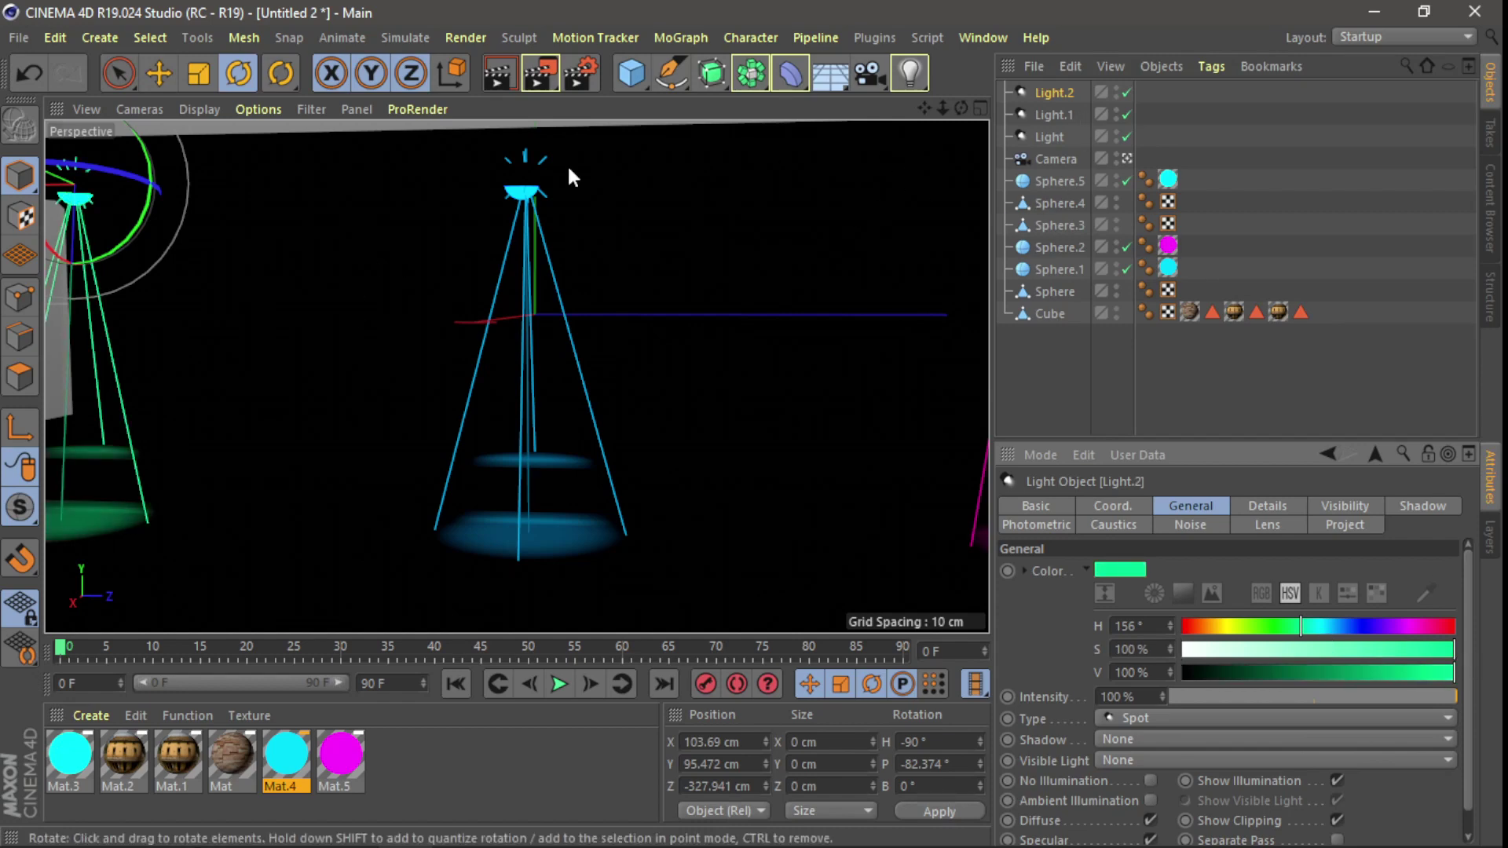
{"action": "left_click", "coordinate": [491, 73]}
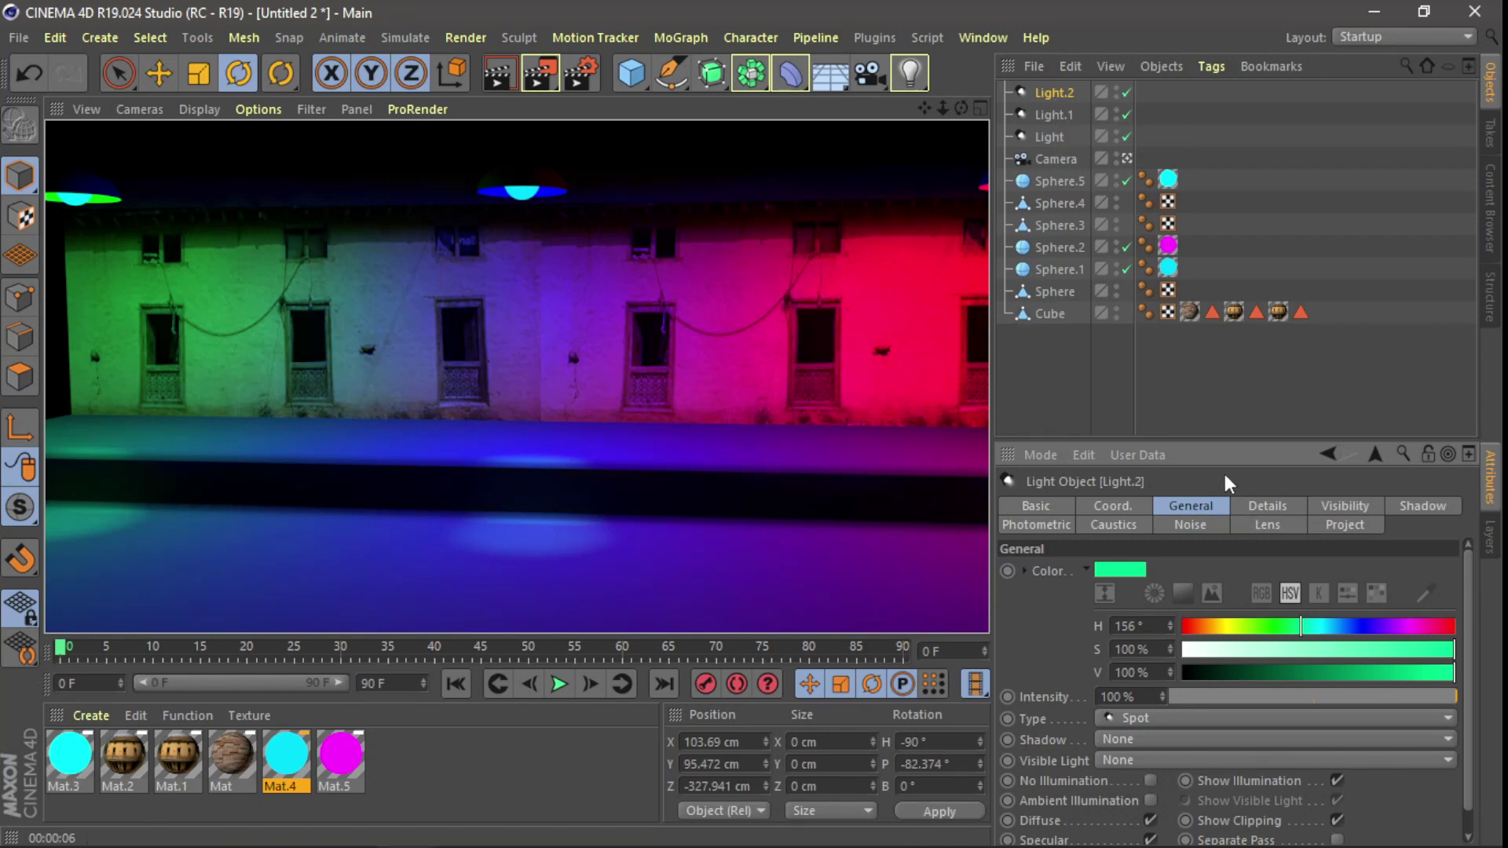
- Close the render and set Light.2's Visible Light to Inverse Volumetric
{"action": "left_click", "coordinate": [1069, 99]}
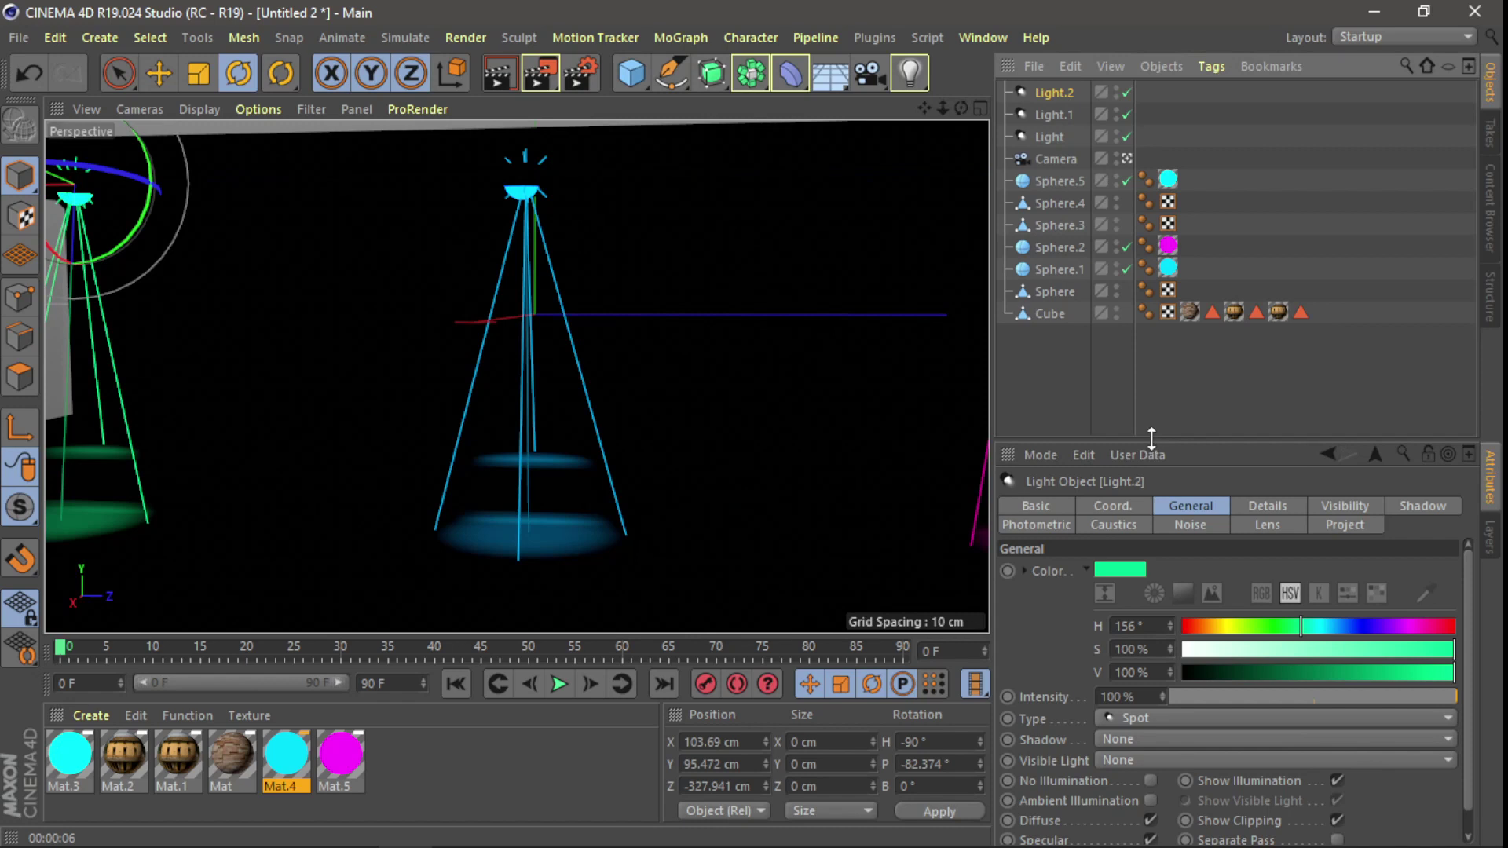
{"action": "left_click_drag", "start_coordinate": [1152, 438], "coordinate": [1153, 333]}
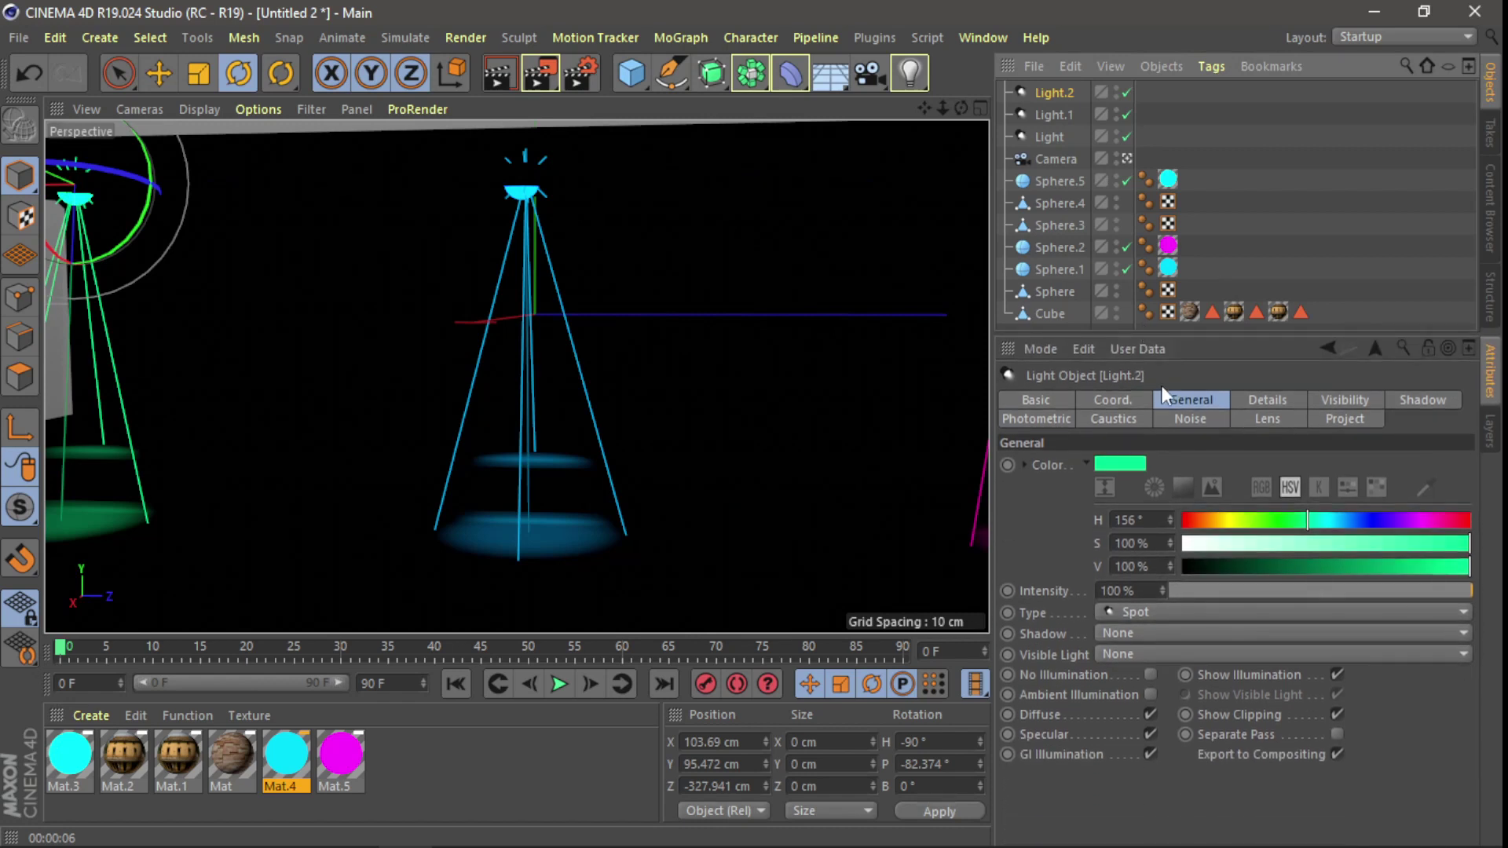
{"action": "left_click", "coordinate": [1128, 657]}
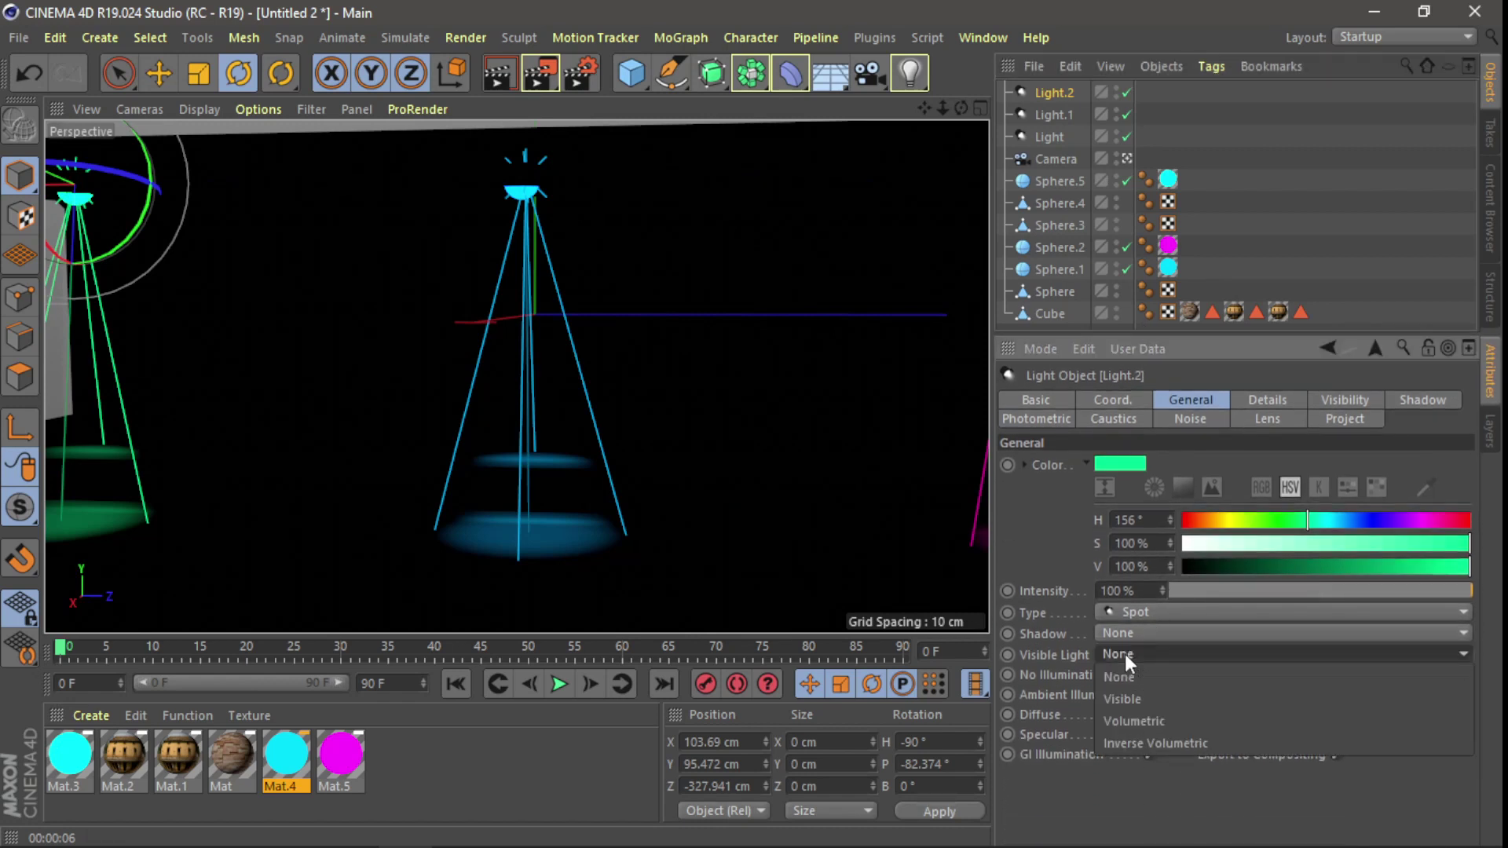
{"action": "left_click", "coordinate": [1190, 747]}
- Set Light.1 and Light to Inverse Volumetric visible light too, then render the beams
{"action": "left_click", "coordinate": [1059, 115]}
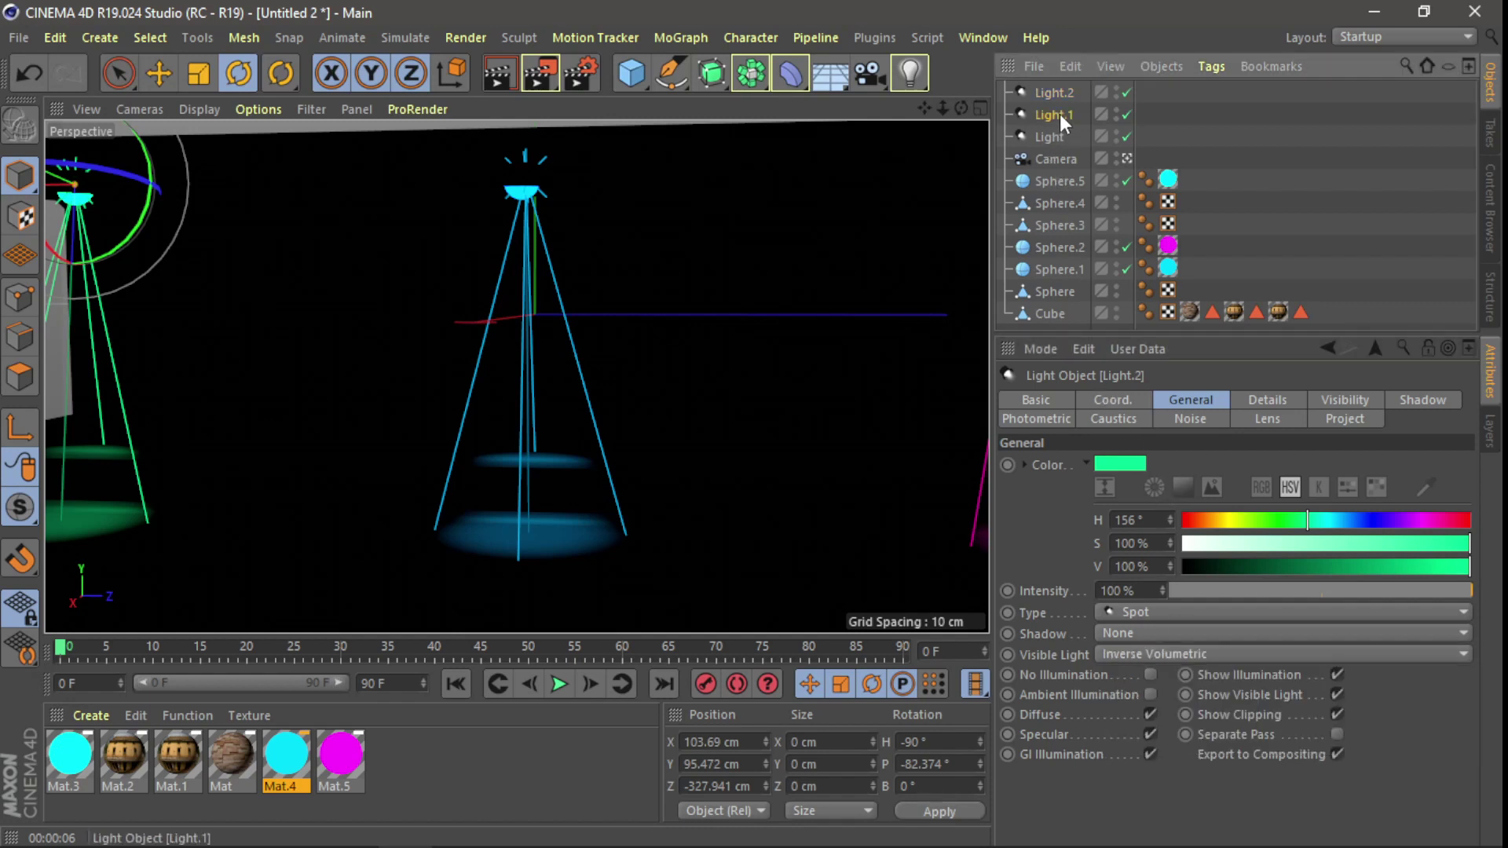
{"action": "left_click", "coordinate": [1159, 655]}
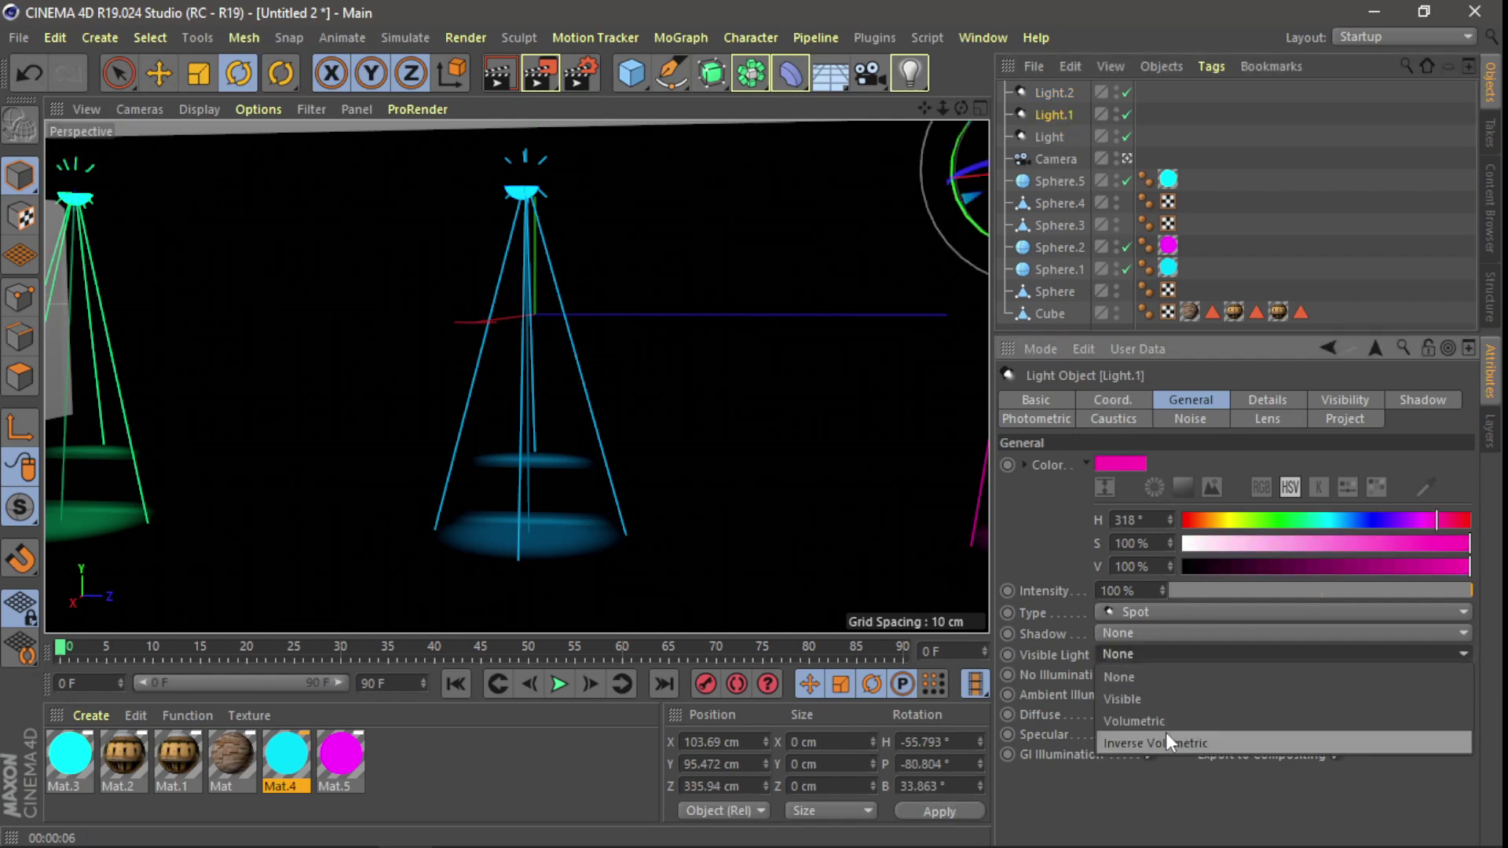
{"action": "left_click", "coordinate": [1166, 735]}
{"action": "left_click", "coordinate": [1059, 136]}
{"action": "left_click", "coordinate": [1157, 655]}
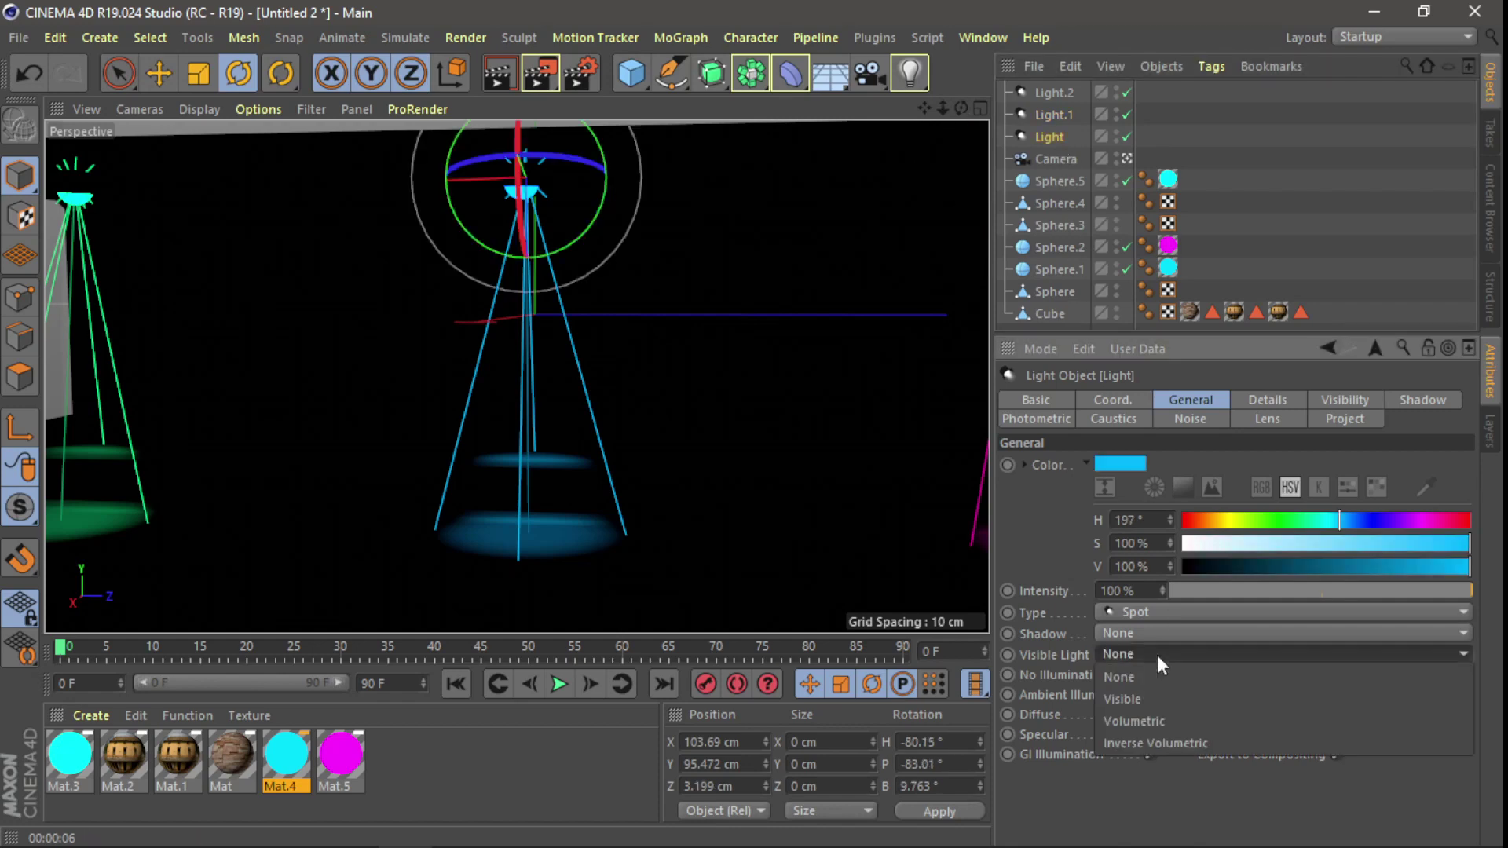
{"action": "left_click", "coordinate": [1171, 730]}
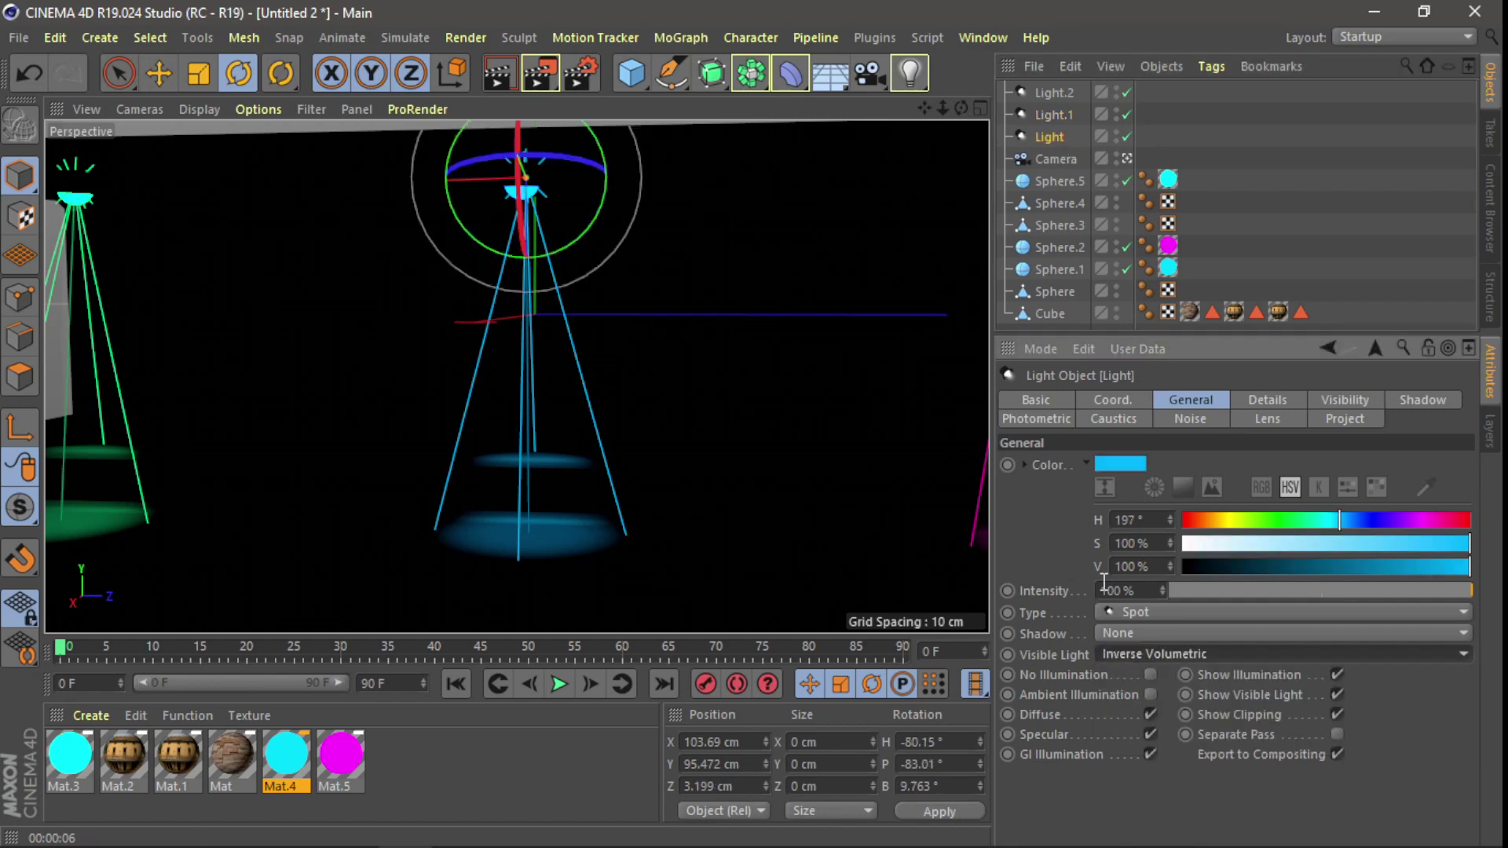
{"action": "left_click", "coordinate": [500, 70]}
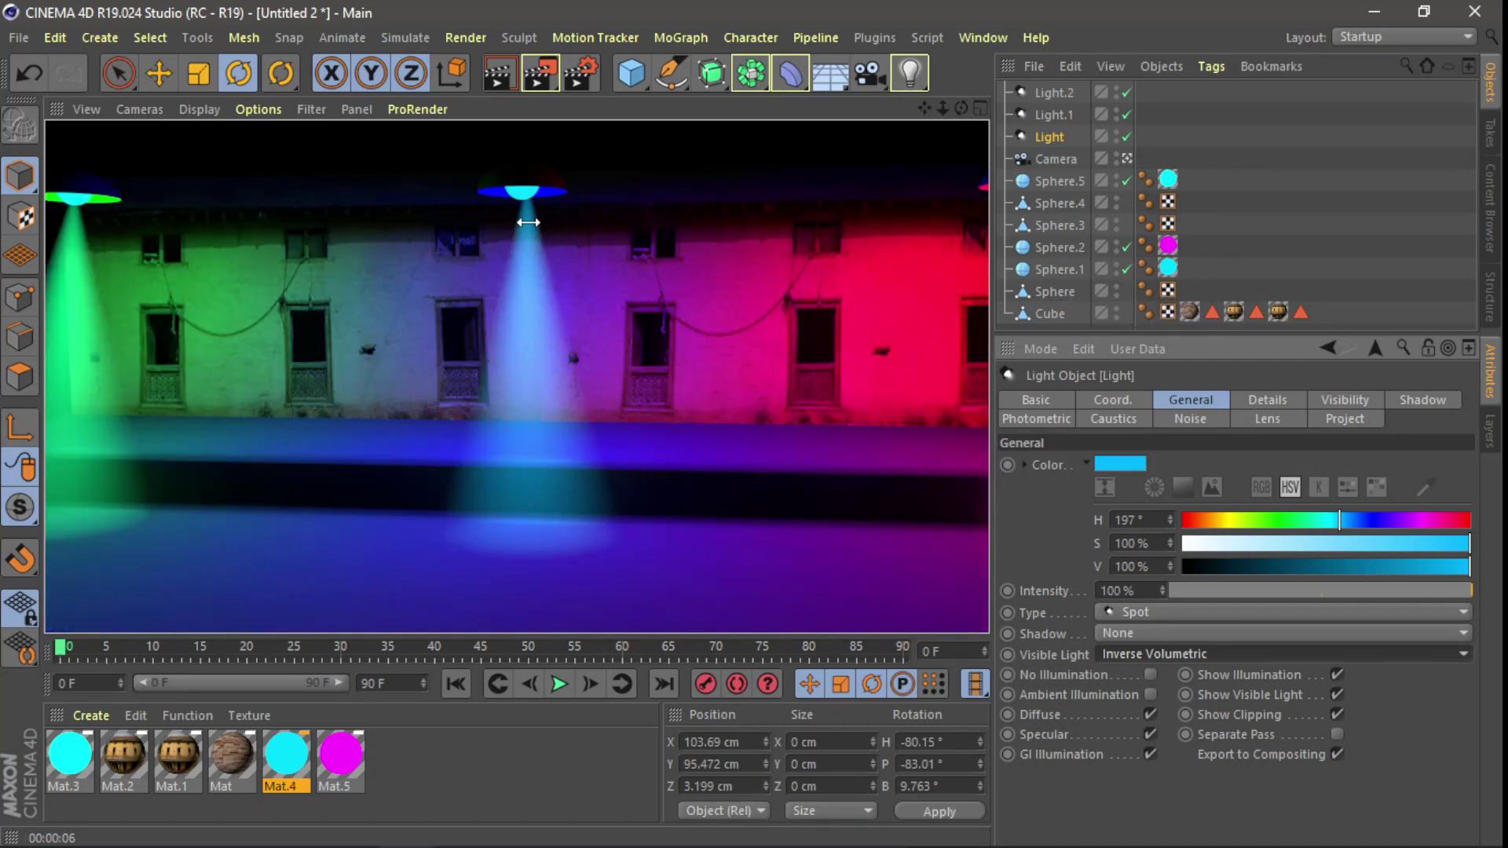
- Pull the view back to frame all three lamps and preview-render the lit stage
{"action": "left_click", "coordinate": [925, 110]}
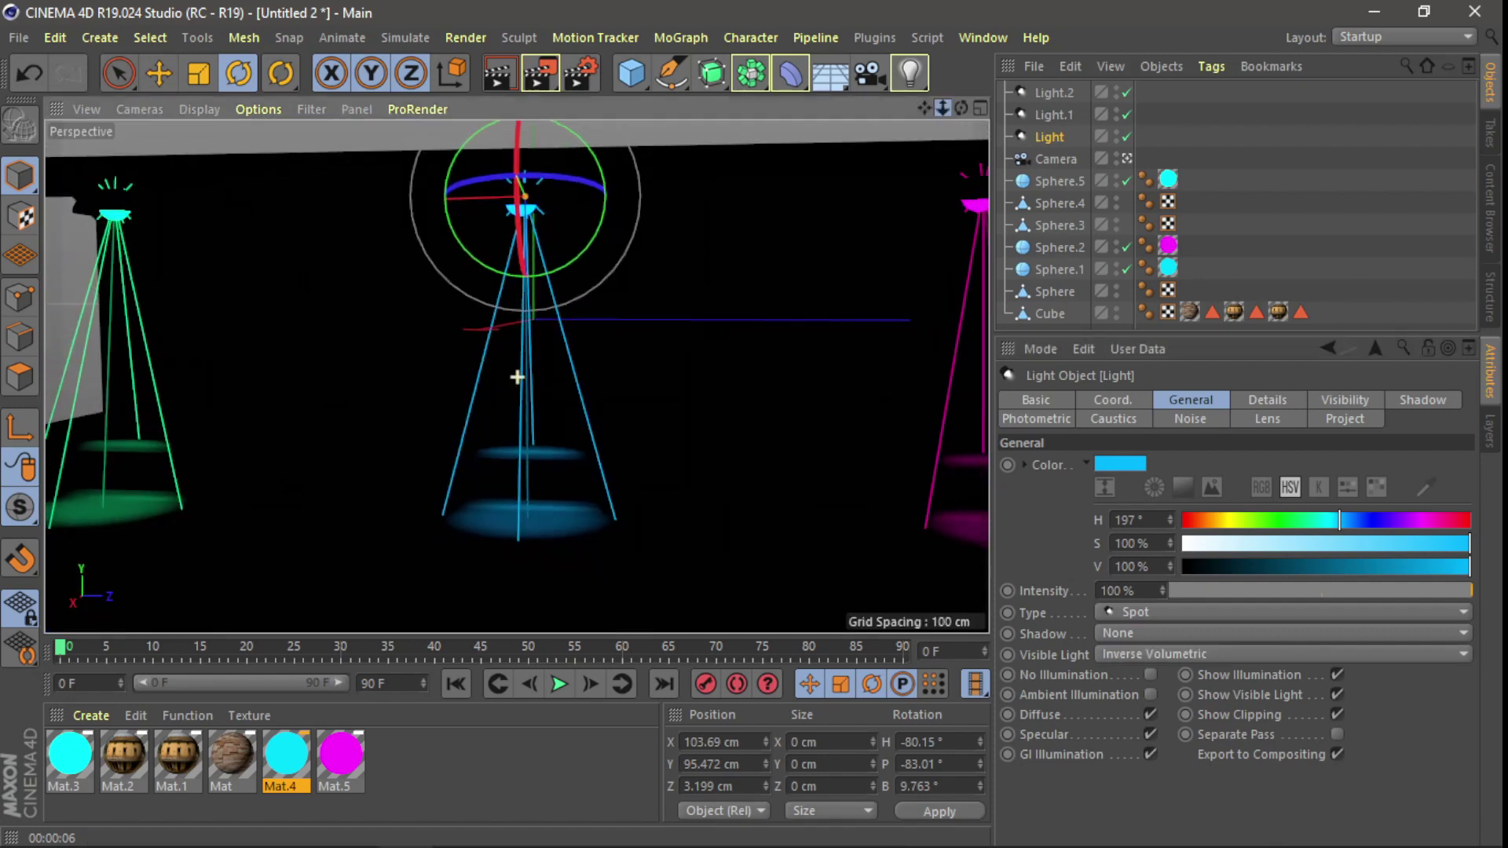
{"action": "left_click_drag", "start_coordinate": [925, 118], "coordinate": [516, 376]}
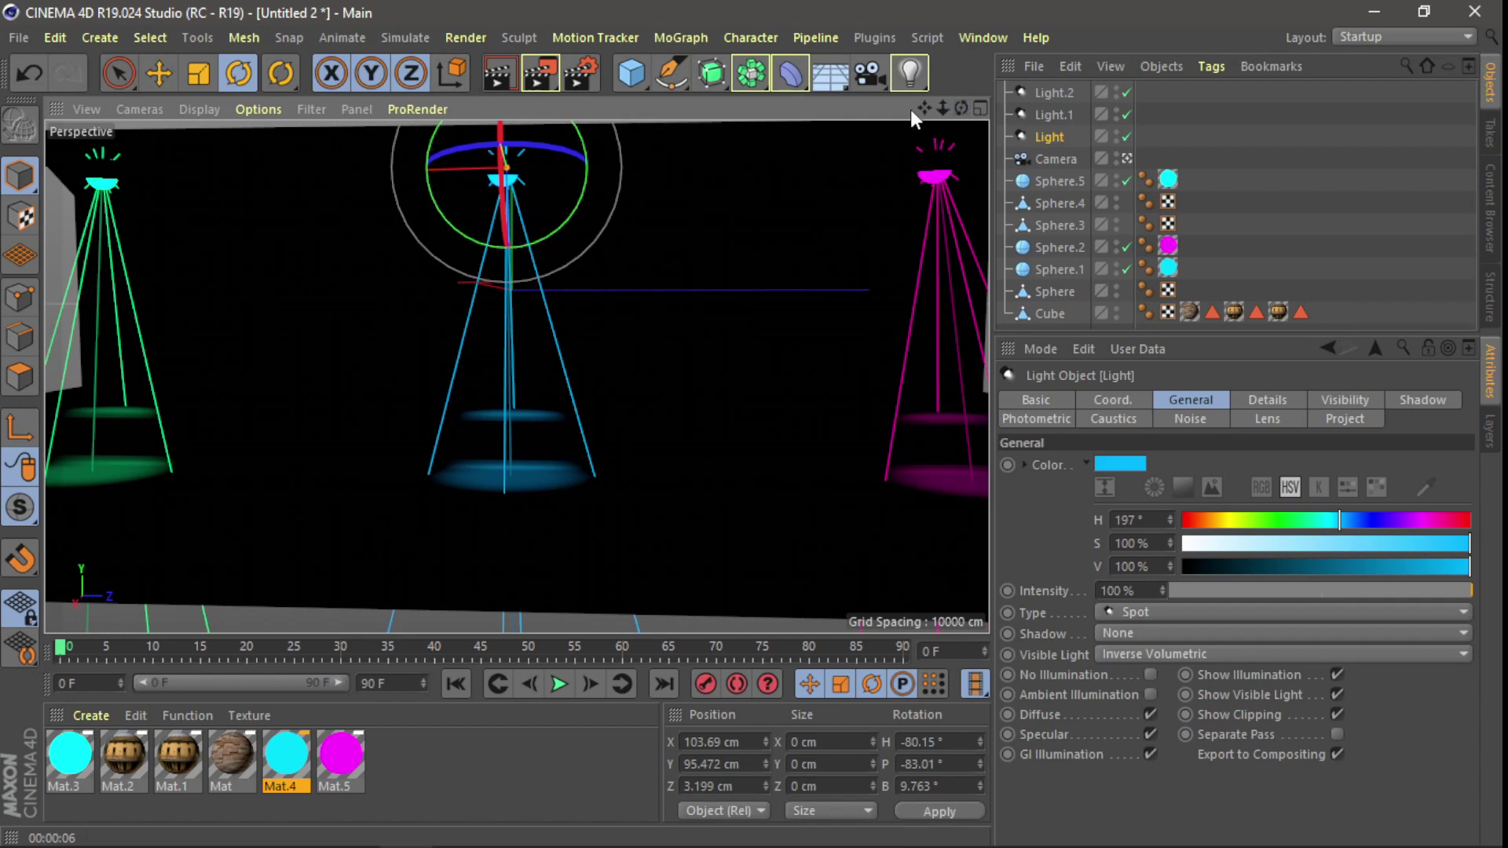
{"action": "left_click_drag", "start_coordinate": [512, 370], "coordinate": [513, 370]}
{"action": "left_click", "coordinate": [510, 76]}
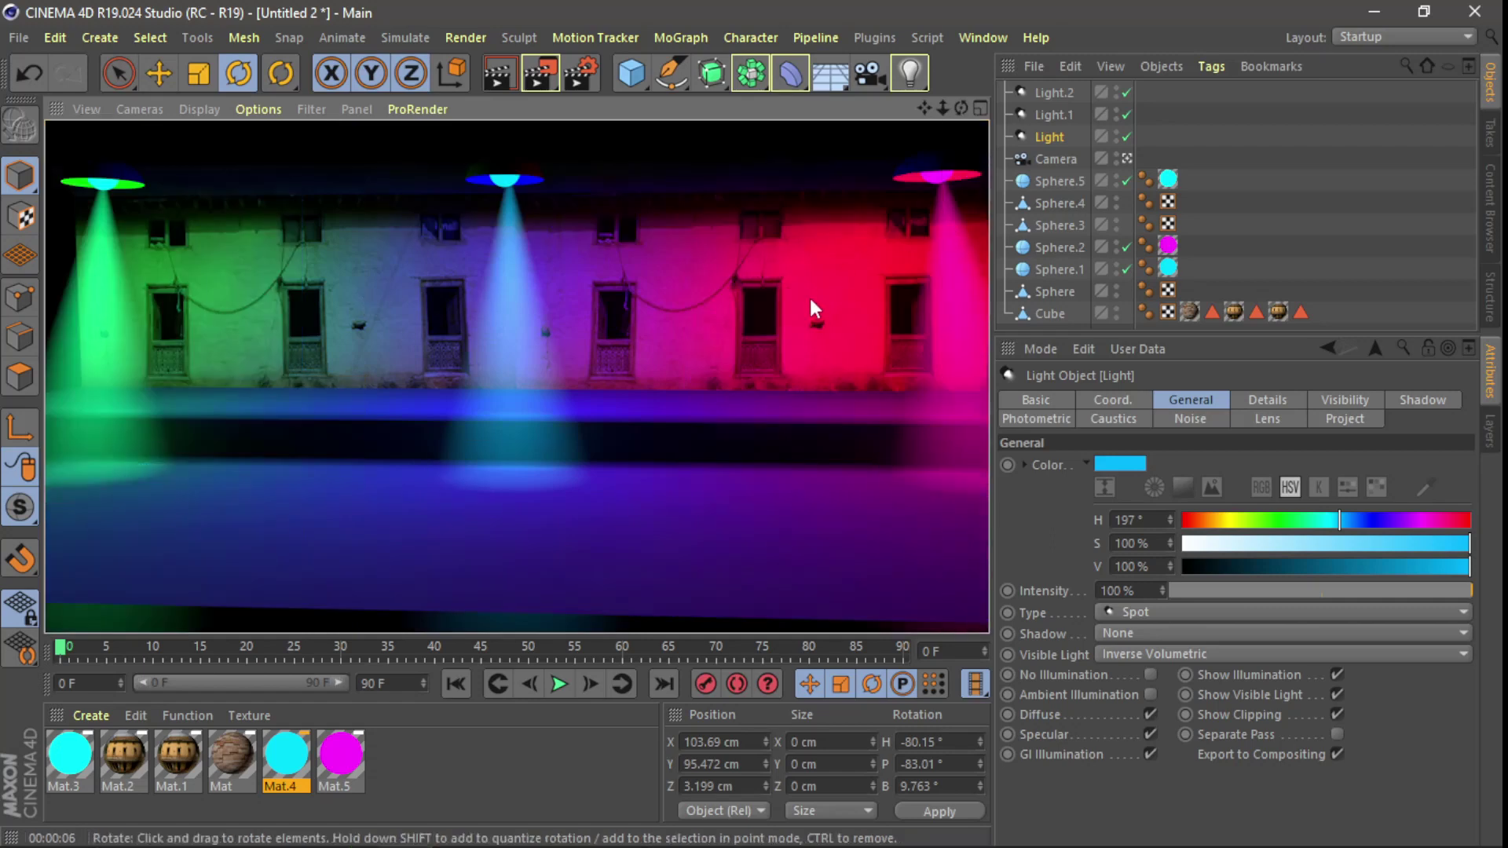
{"action": "left_click", "coordinate": [1054, 140]}
- Tilt the cyan Light to P -64.636° and re-render to check the three beams
{"action": "left_click_drag", "start_coordinate": [511, 229], "coordinate": [505, 210]}
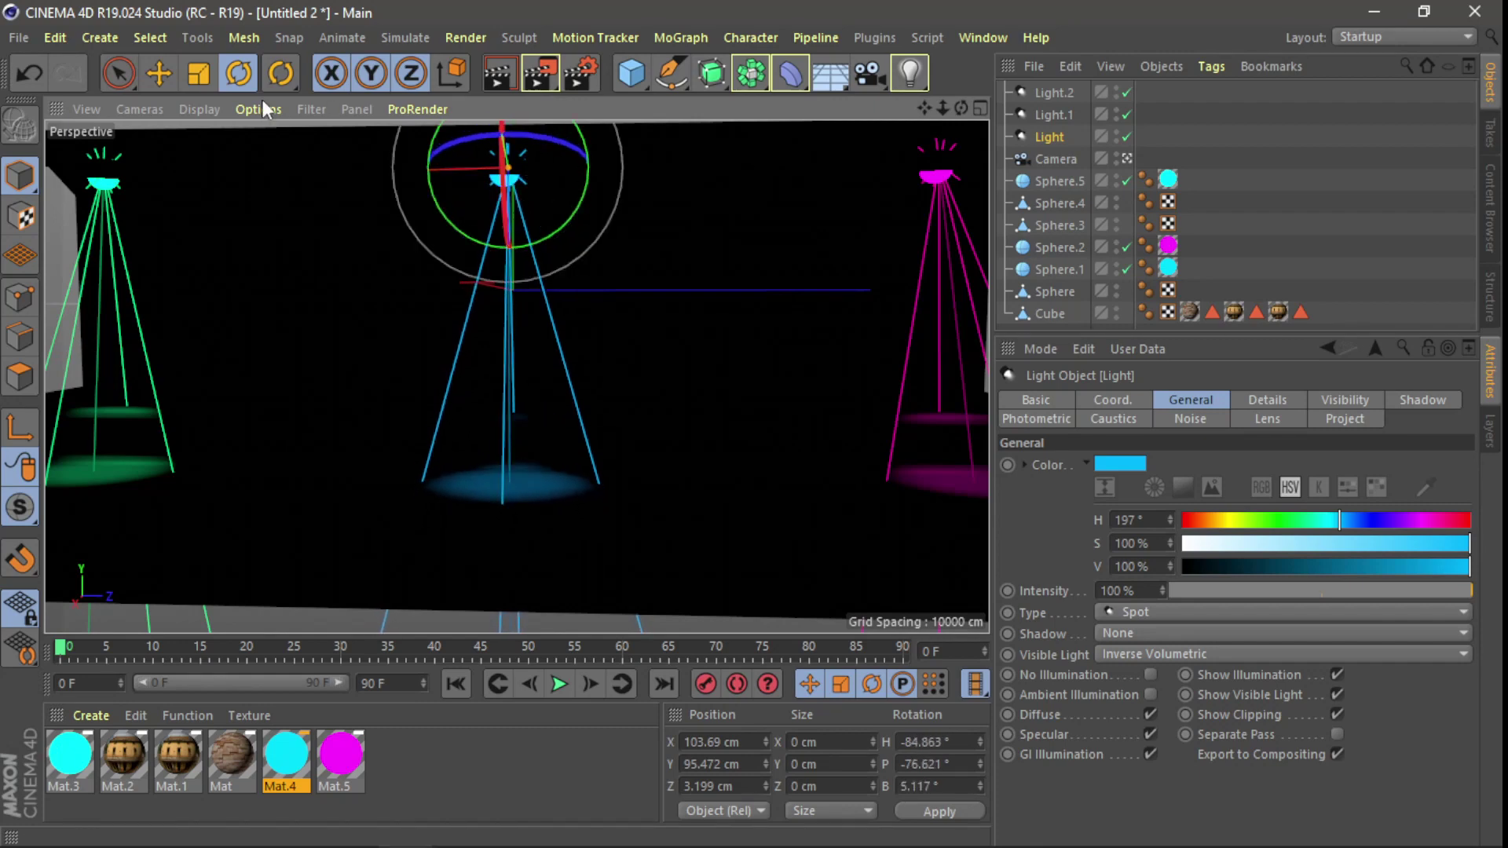
{"action": "left_click", "coordinate": [159, 73]}
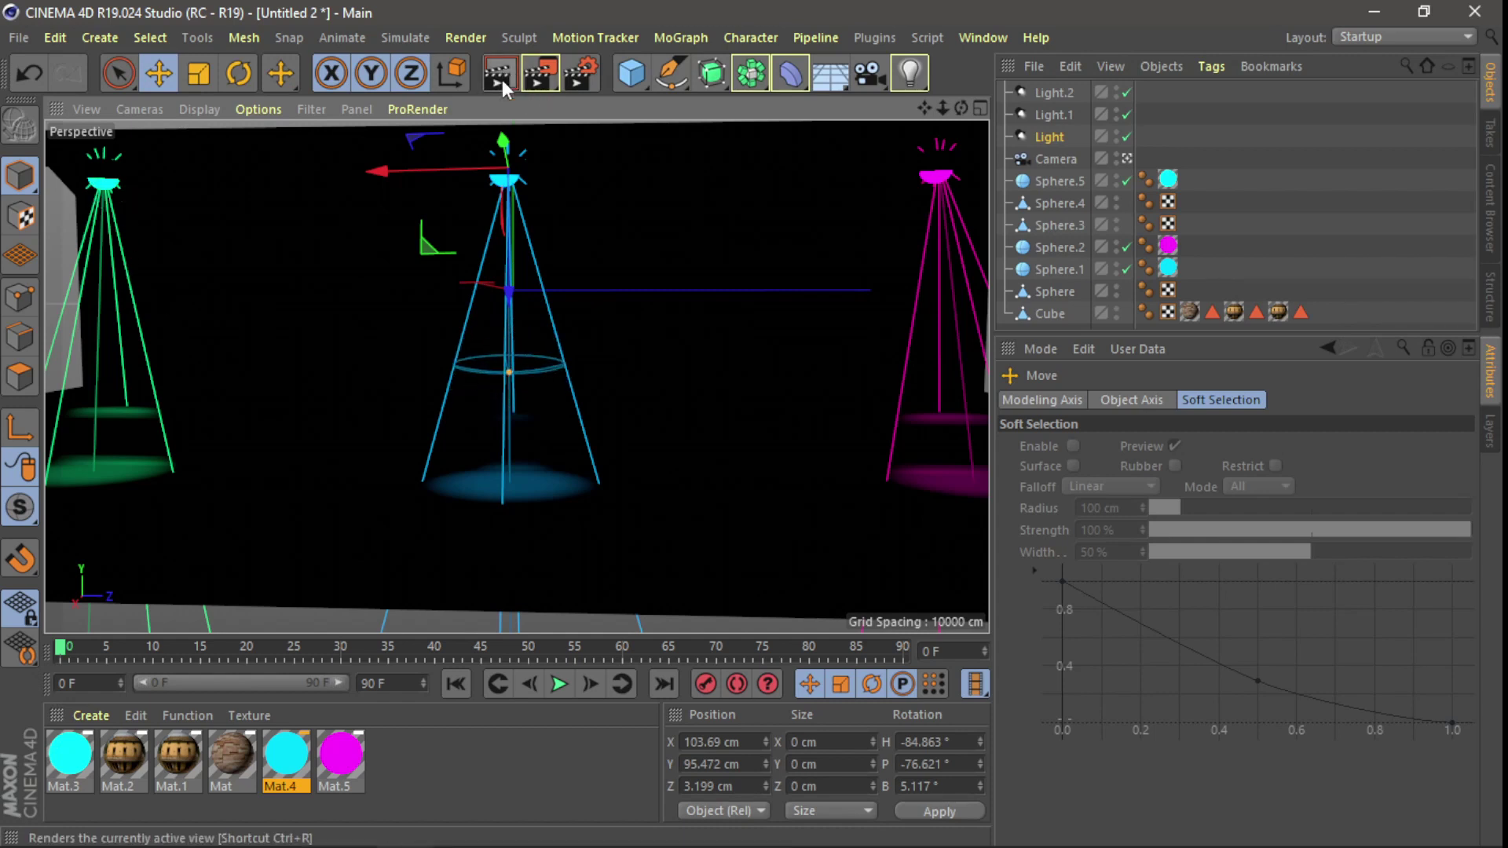
{"action": "left_click", "coordinate": [239, 74]}
{"action": "left_click_drag", "start_coordinate": [509, 227], "coordinate": [507, 259]}
{"action": "left_click", "coordinate": [500, 75]}
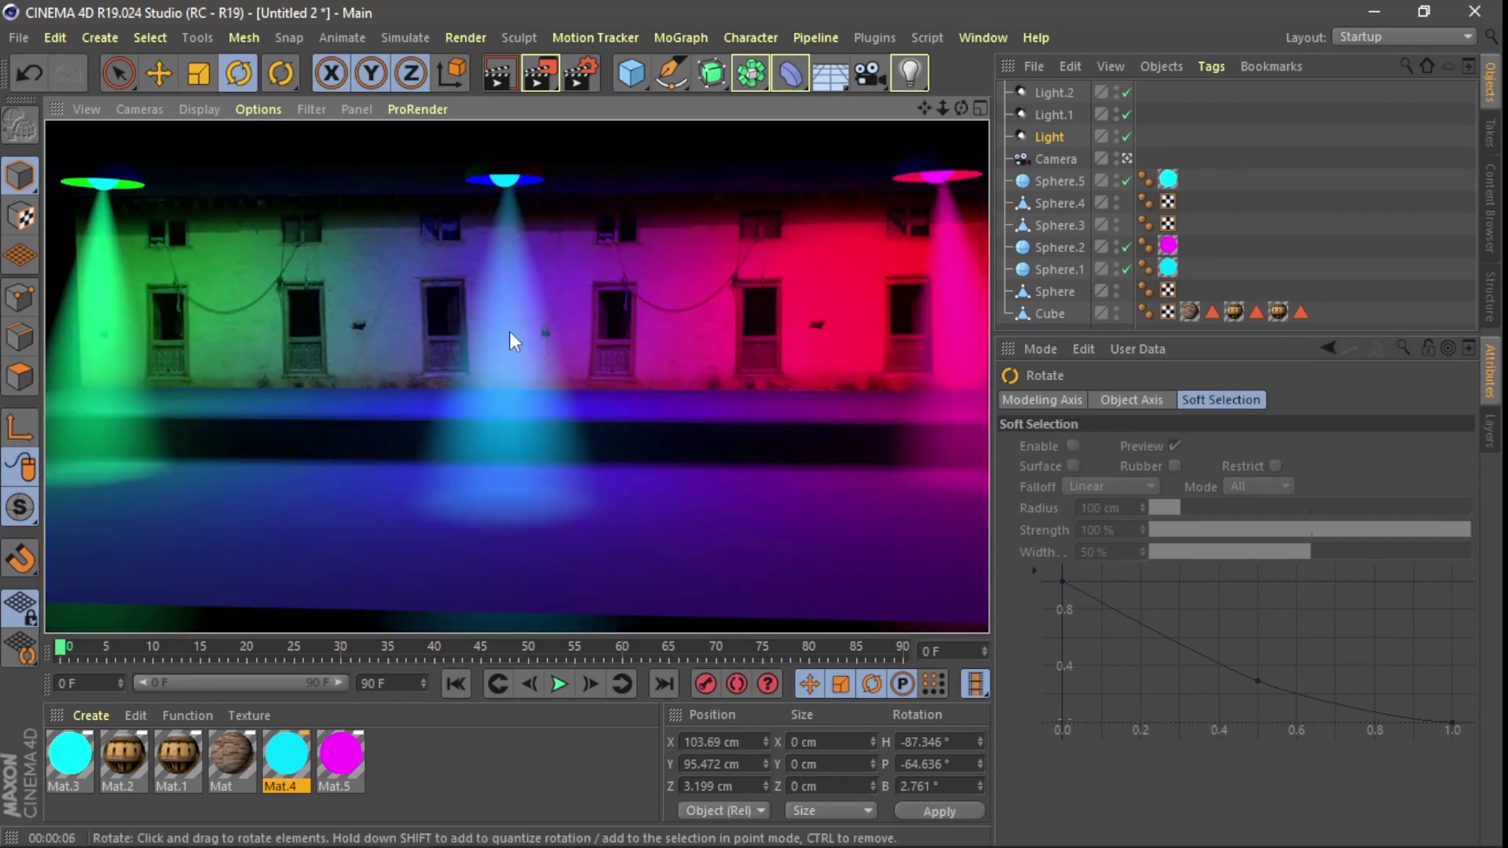
{"action": "left_click", "coordinate": [1049, 138]}
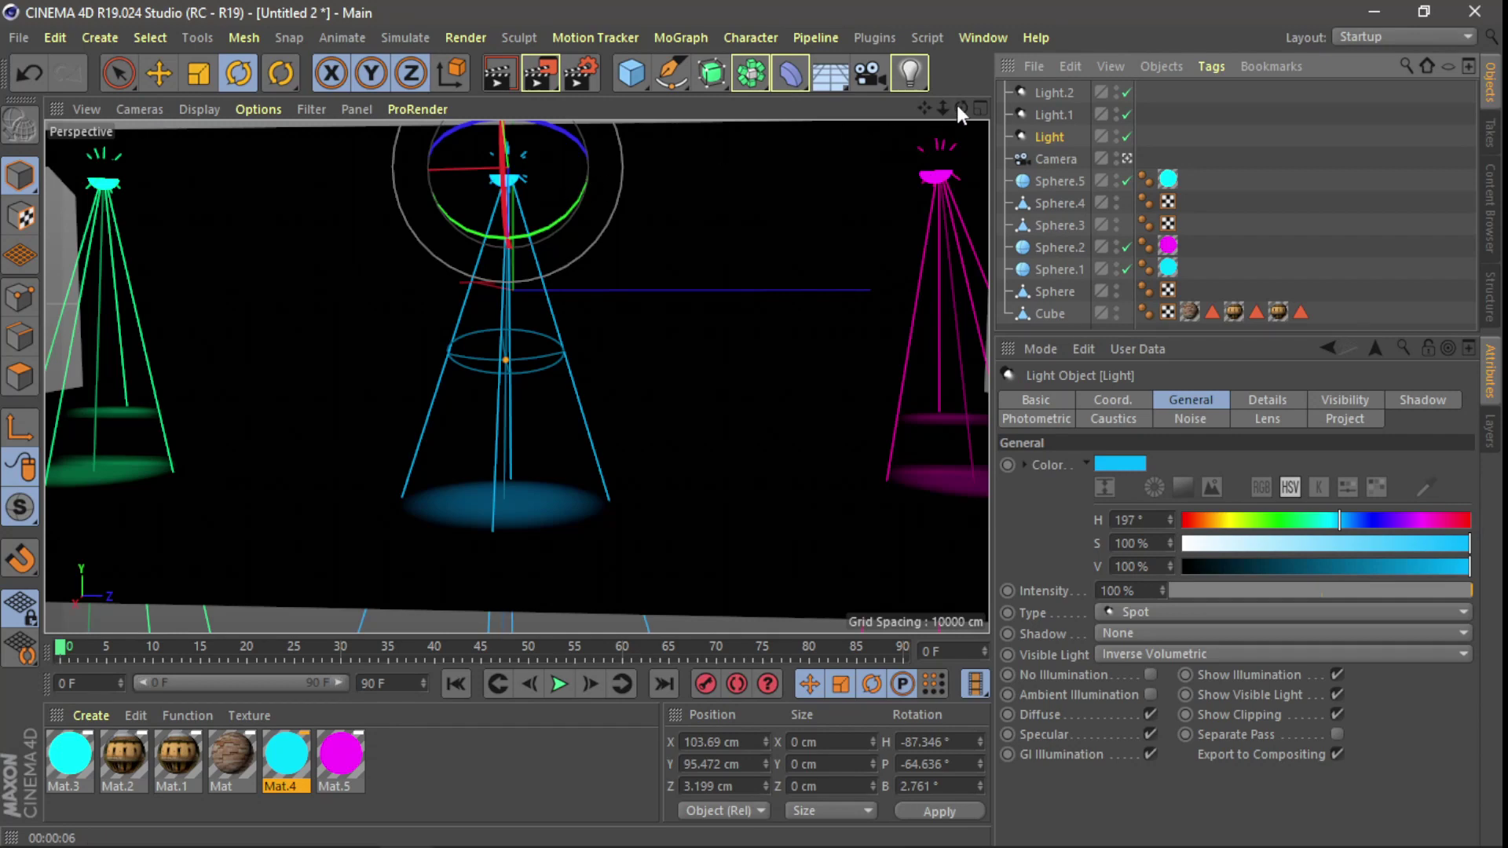
{"action": "left_click", "coordinate": [981, 107]}
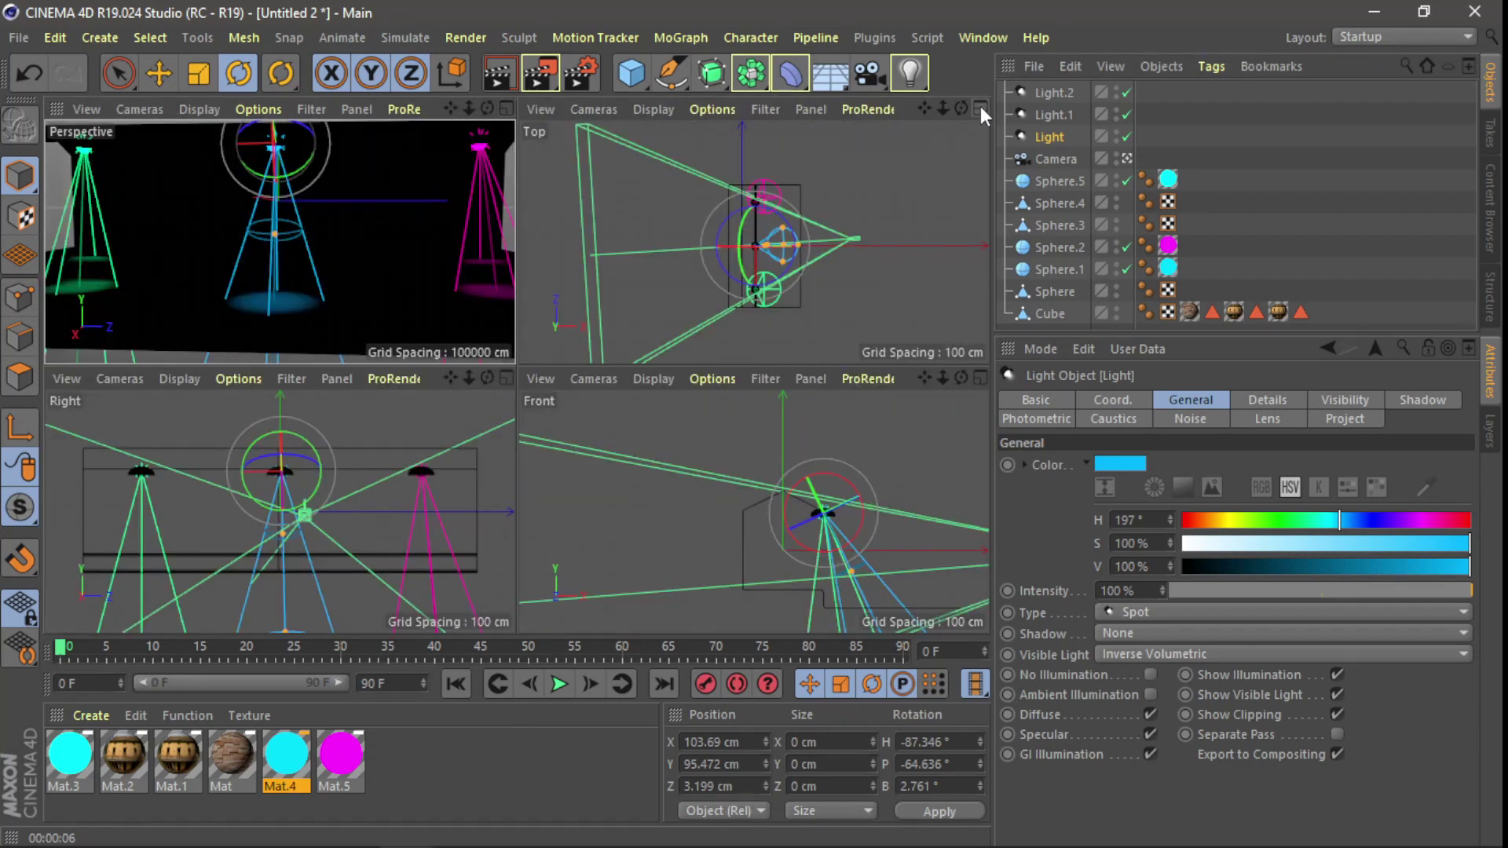
- In a zoomed-in Top view, move the cyan Light to the centre of its hemisphere lamp
{"action": "left_click", "coordinate": [980, 108]}
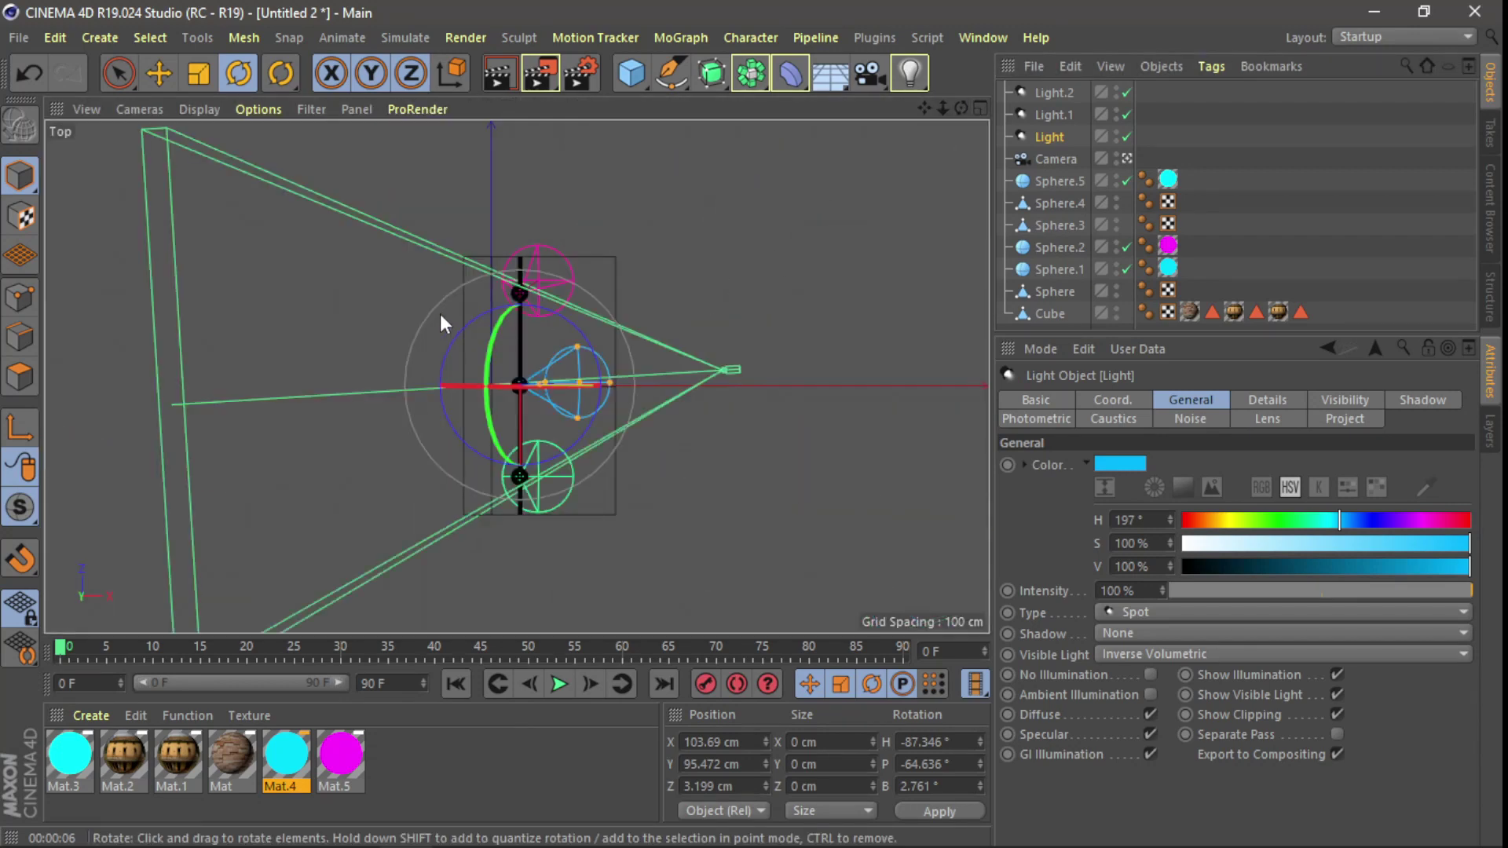
{"action": "scroll", "coordinate": [495, 338], "scroll_direction": "up", "scroll_amount": 4}
{"action": "scroll", "coordinate": [530, 413], "scroll_direction": "up", "scroll_amount": 4}
{"action": "scroll", "coordinate": [519, 441], "scroll_direction": "up", "scroll_amount": 2}
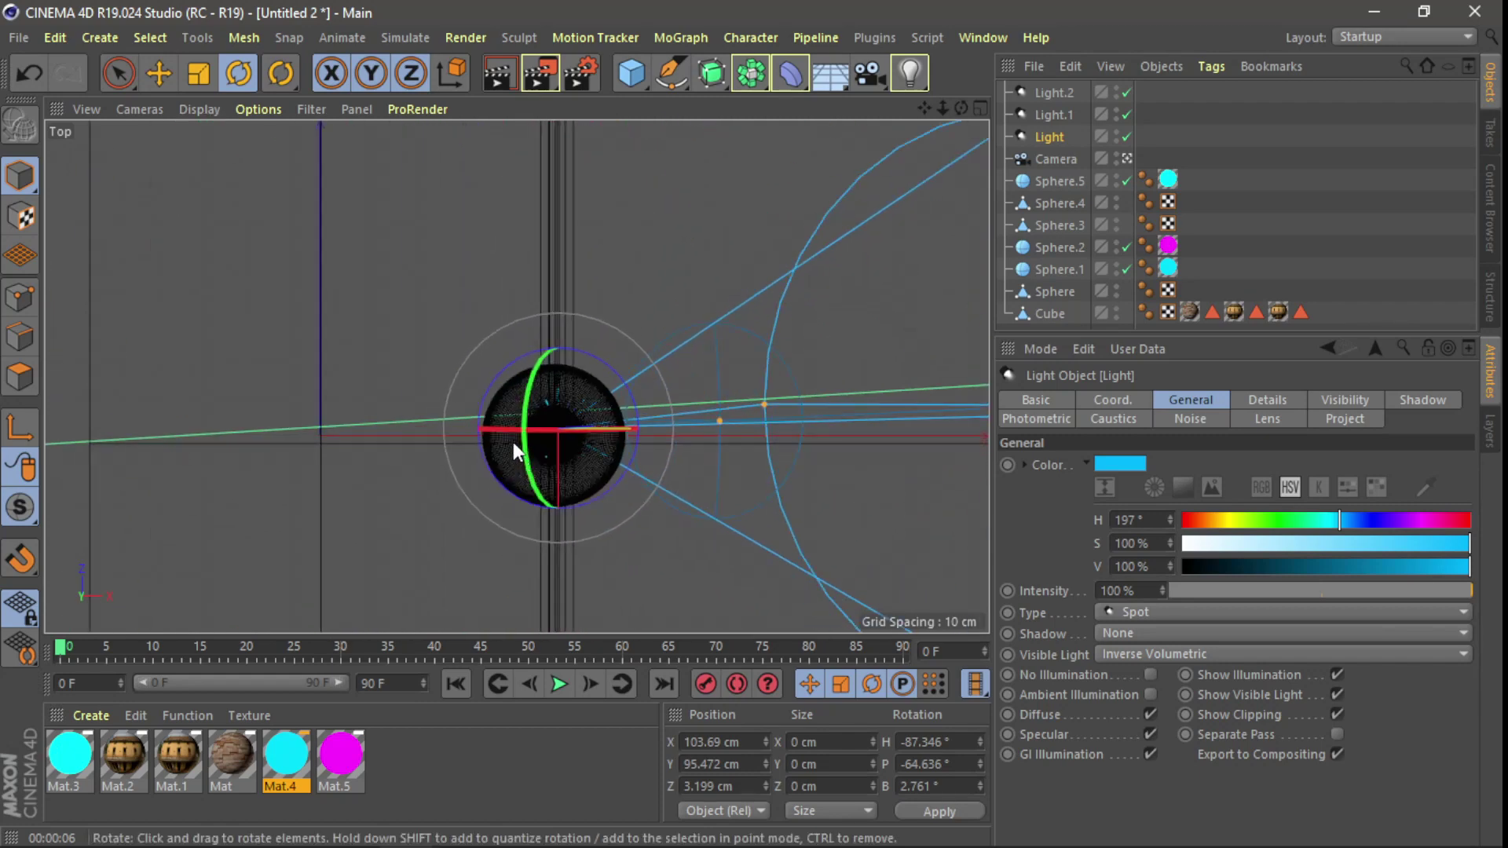
{"action": "scroll", "coordinate": [518, 444], "scroll_direction": "up", "scroll_amount": 2}
{"action": "scroll", "coordinate": [518, 444], "scroll_direction": "up", "scroll_amount": 2}
{"action": "scroll", "coordinate": [519, 444], "scroll_direction": "up", "scroll_amount": 2}
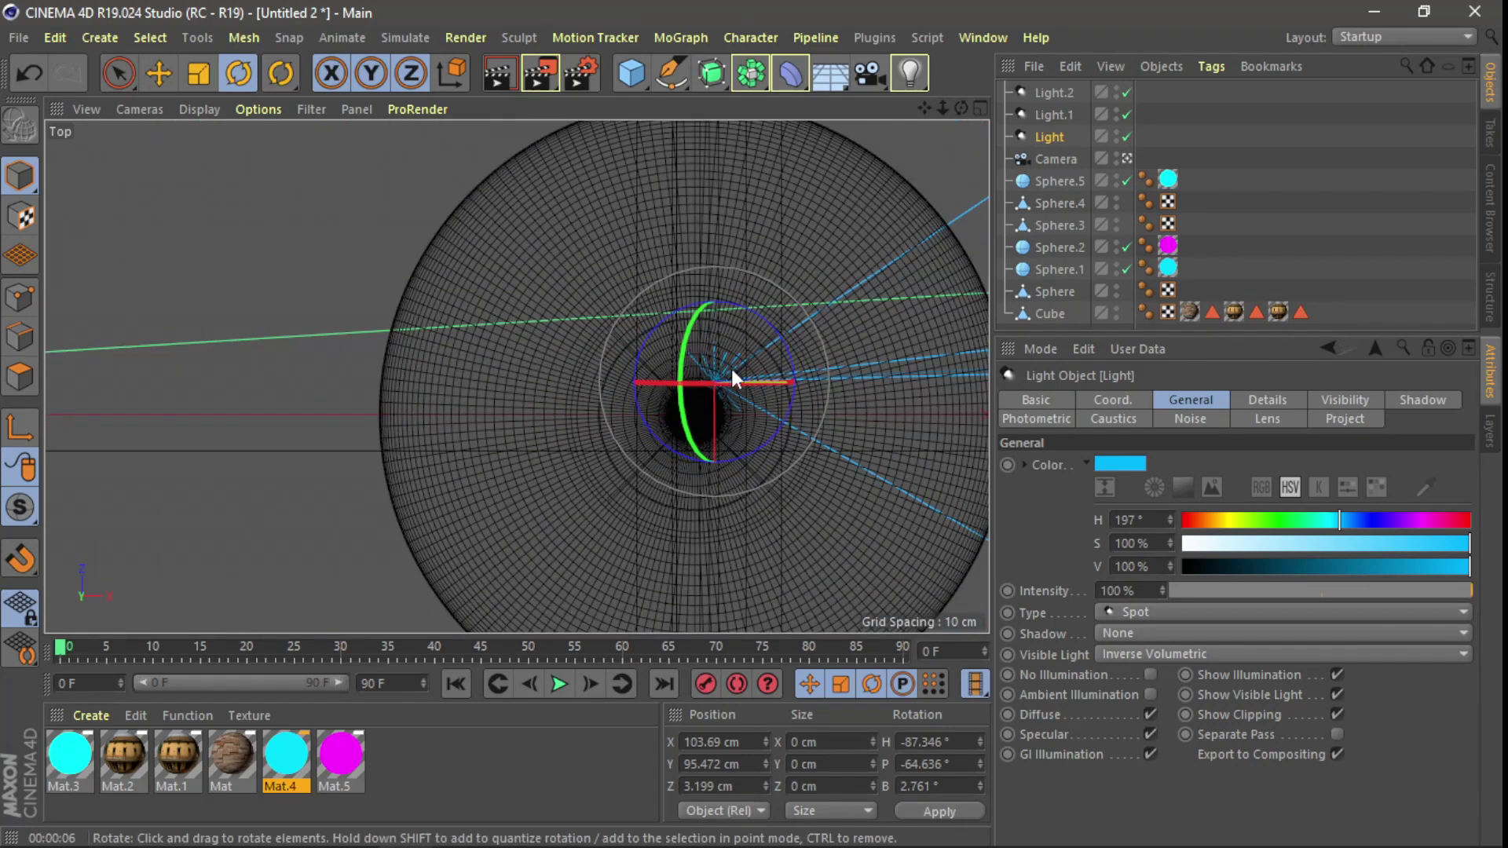
{"action": "left_click", "coordinate": [159, 73]}
{"action": "left_click_drag", "start_coordinate": [787, 412], "coordinate": [729, 484]}
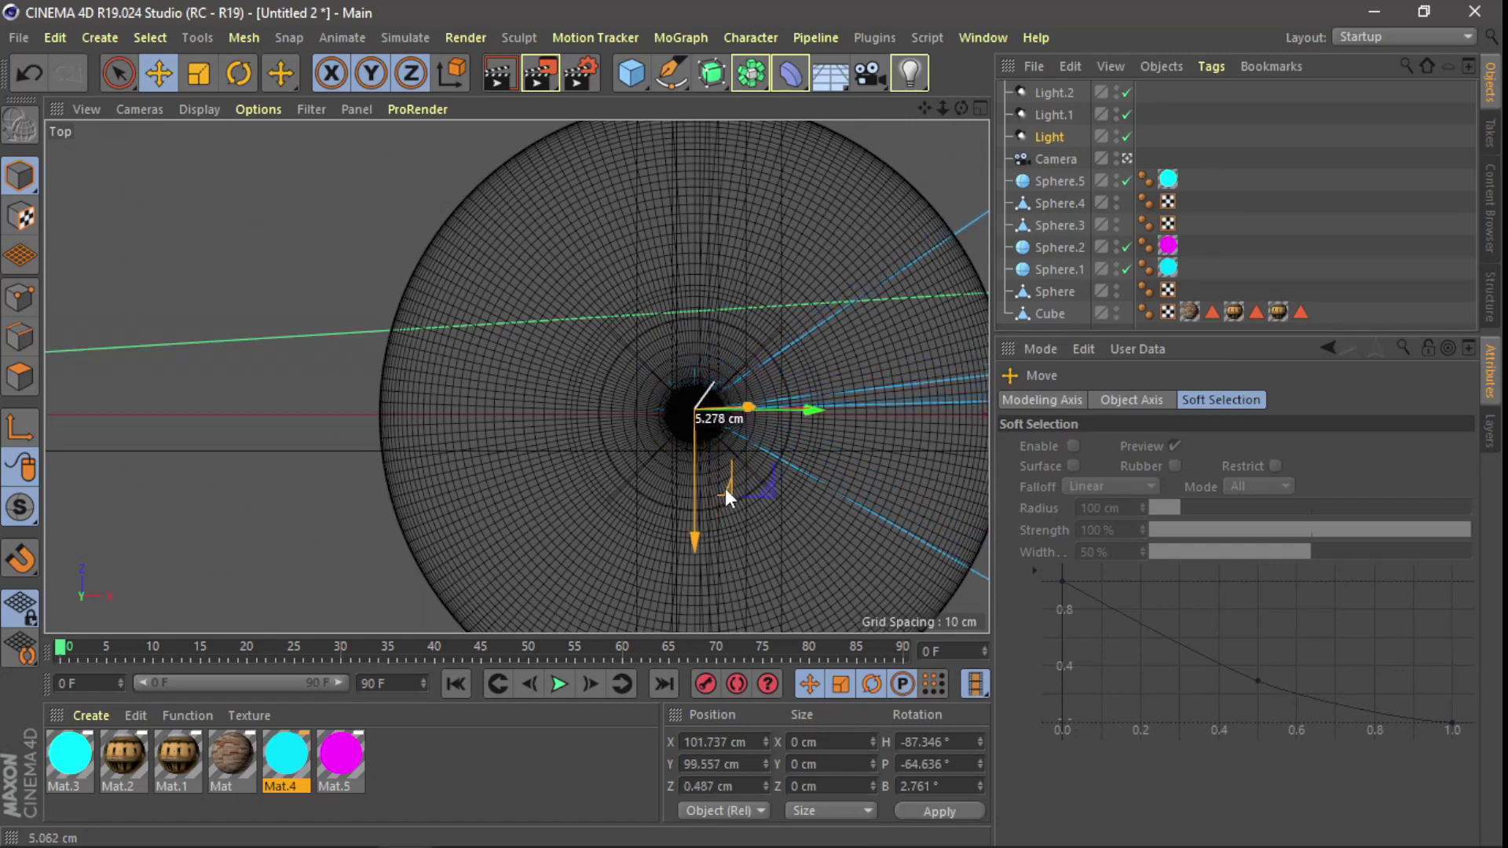
- Preview-render the adjusted lighting in the perspective view
{"action": "left_click", "coordinate": [980, 109]}
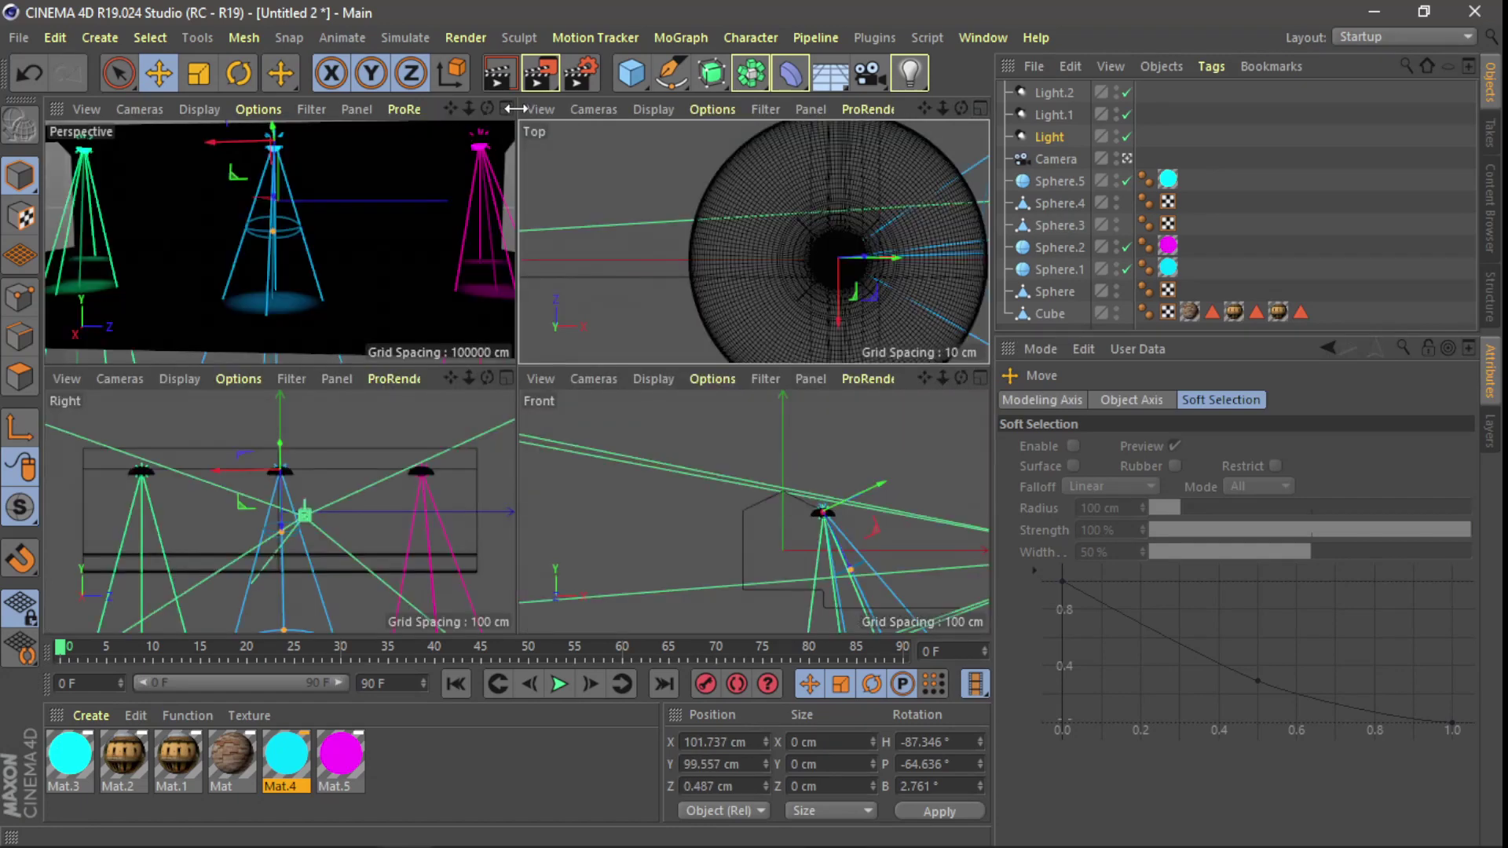
{"action": "left_click", "coordinate": [507, 109]}
{"action": "left_click", "coordinate": [498, 72]}
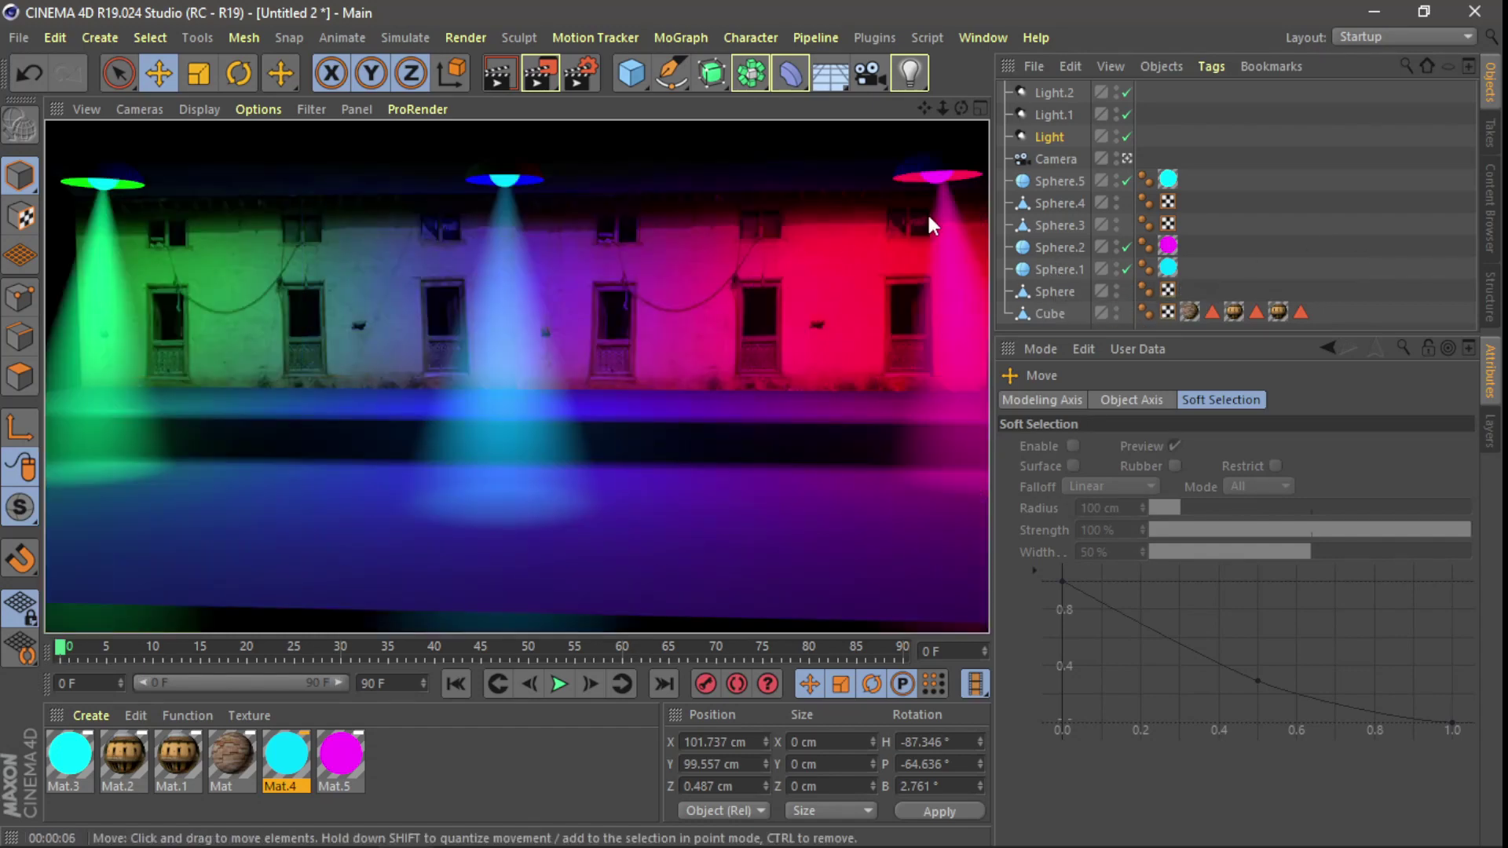
{"action": "left_click", "coordinate": [979, 109]}
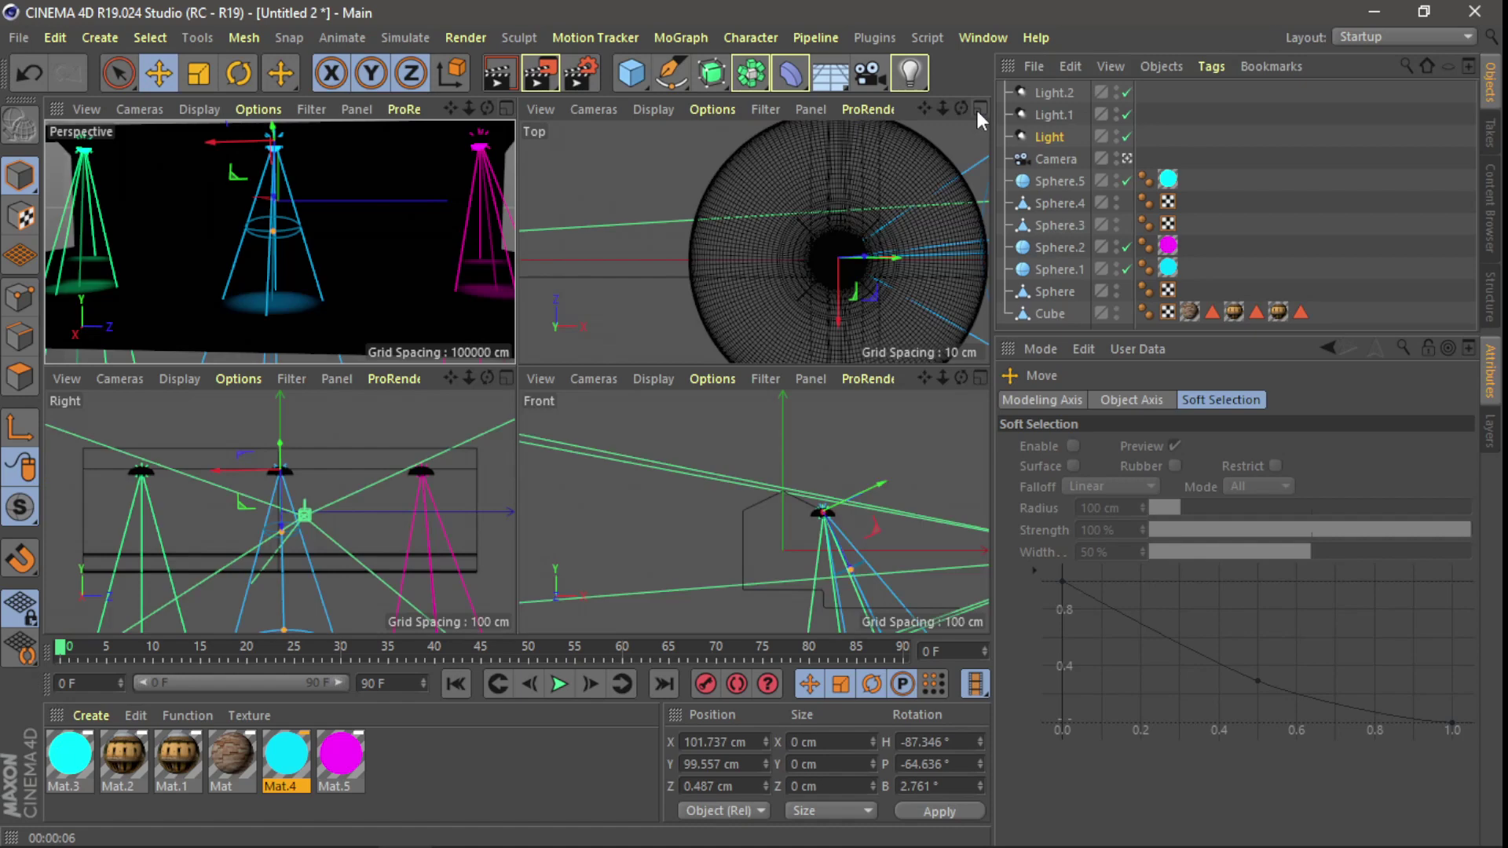
- Move the magenta Light.1 to X 101.788 cm, Z 334.495 cm, centred inside its lamp
{"action": "left_click", "coordinate": [978, 110]}
{"action": "left_click_drag", "start_coordinate": [927, 107], "coordinate": [1000, 9]}
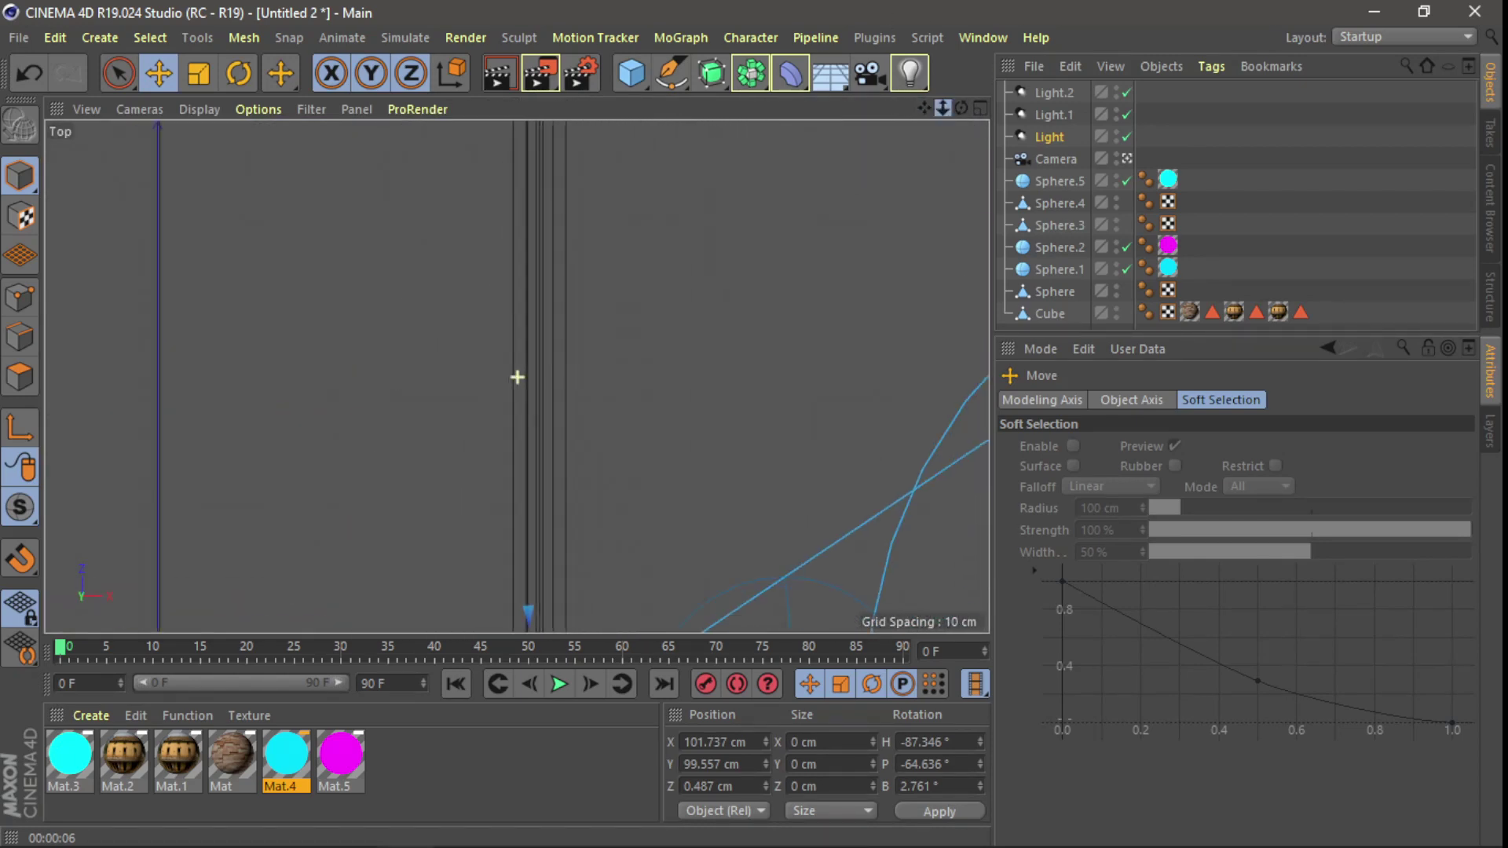
{"action": "left_click_drag", "start_coordinate": [943, 108], "coordinate": [931, 122]}
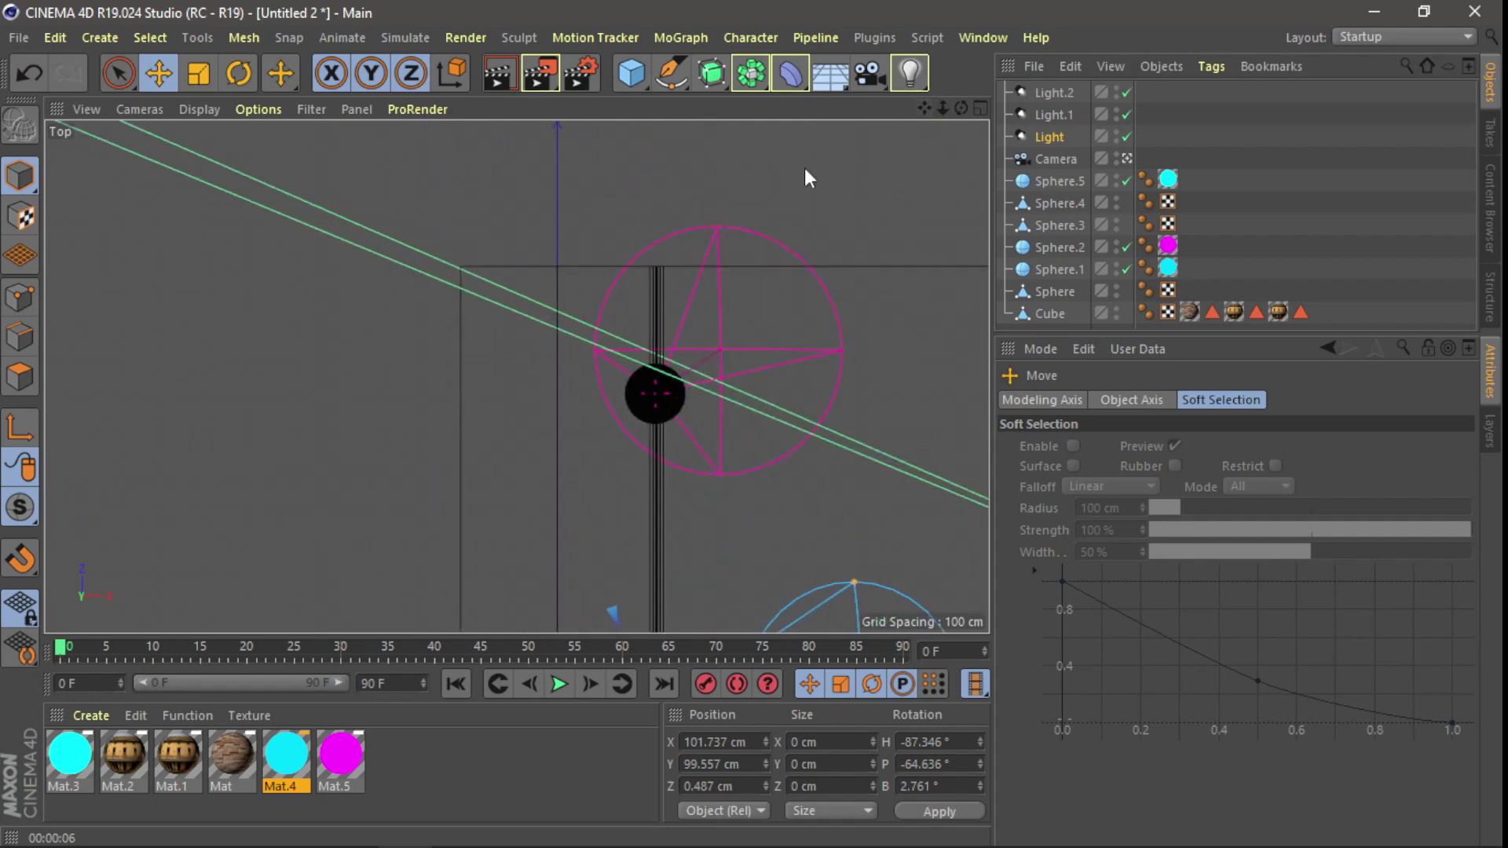
{"action": "scroll", "coordinate": [761, 346], "scroll_direction": "up", "scroll_amount": 3}
{"action": "scroll", "coordinate": [565, 450], "scroll_direction": "up", "scroll_amount": 2}
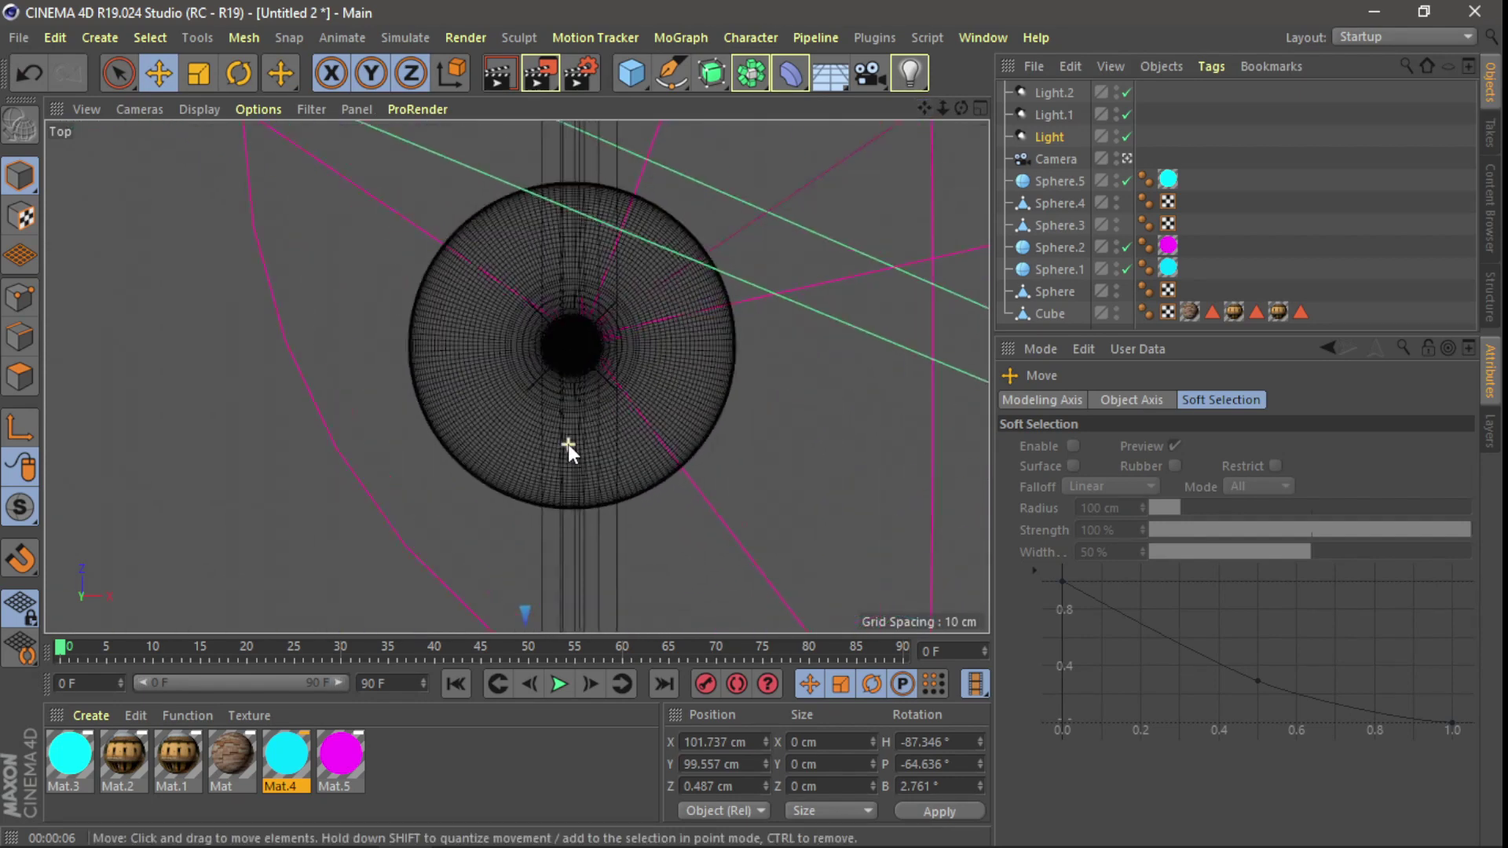
{"action": "scroll", "coordinate": [568, 445], "scroll_direction": "up", "scroll_amount": 2}
{"action": "scroll", "coordinate": [590, 343], "scroll_direction": "up", "scroll_amount": 2}
{"action": "scroll", "coordinate": [590, 346], "scroll_direction": "up", "scroll_amount": 1}
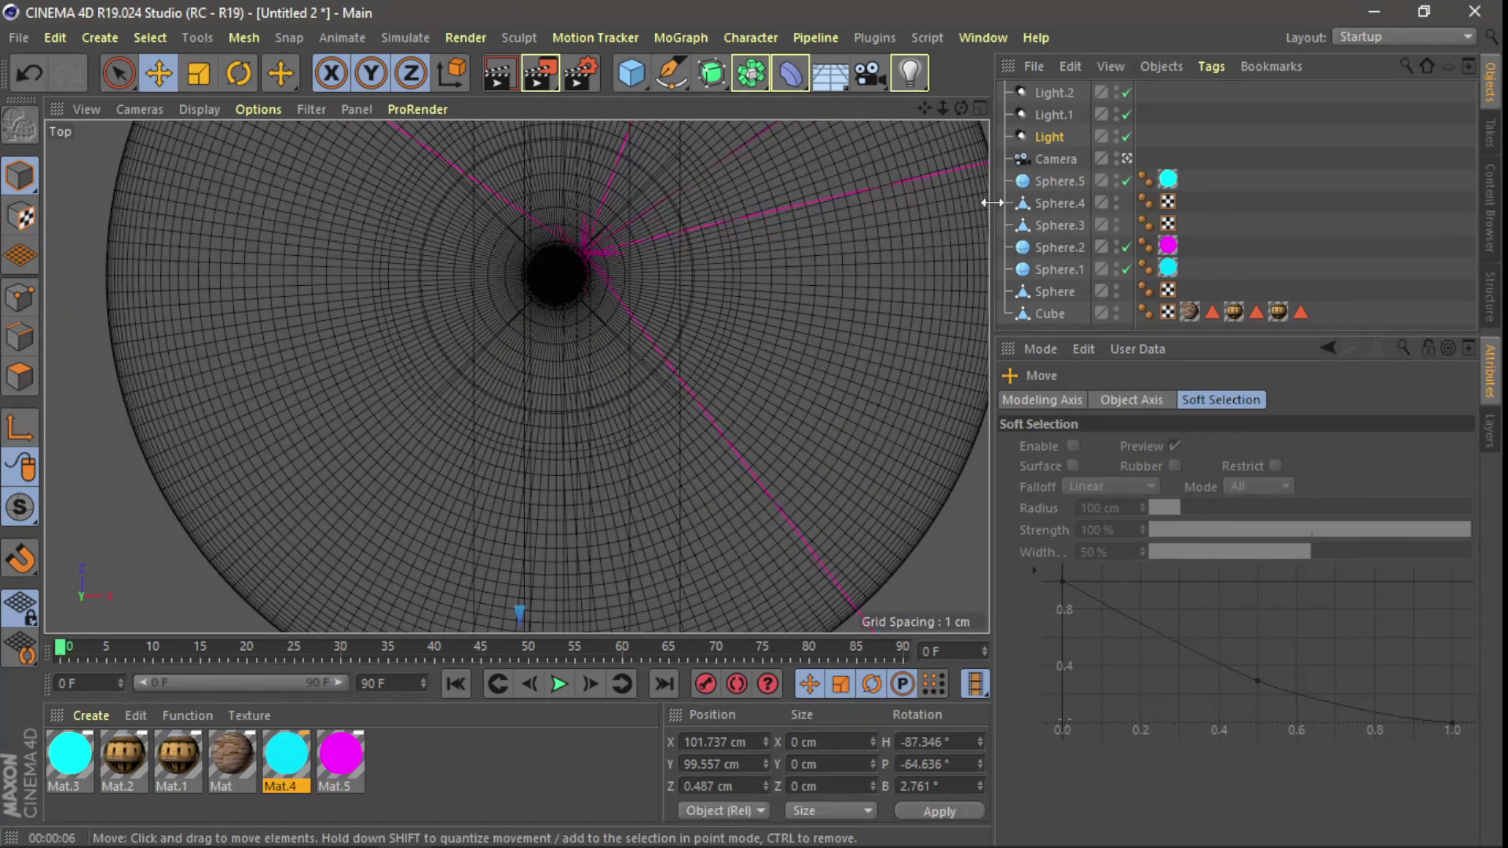
{"action": "left_click", "coordinate": [1051, 115]}
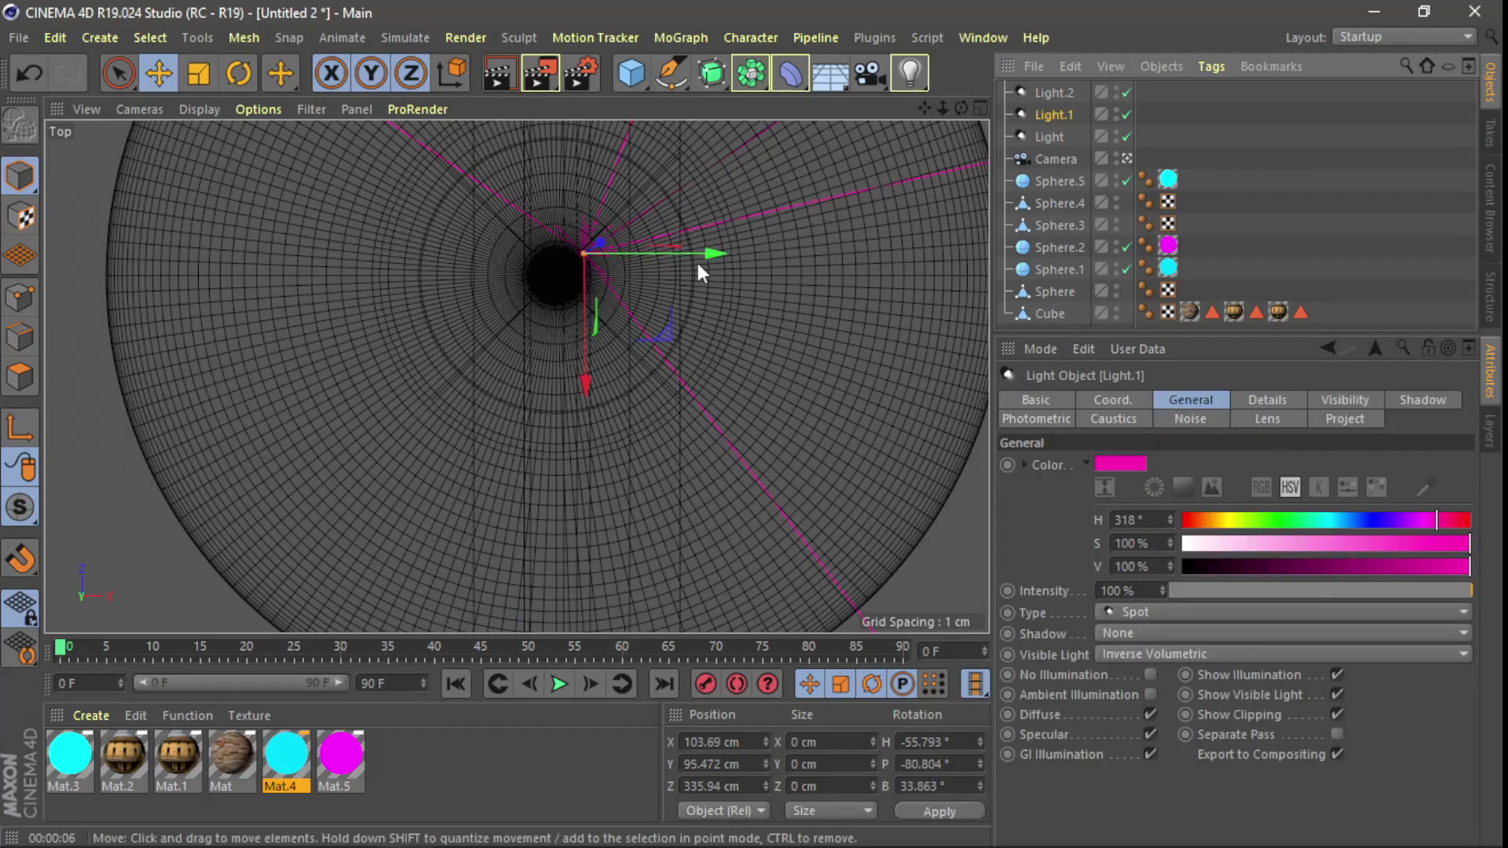
{"action": "left_click_drag", "start_coordinate": [668, 324], "coordinate": [648, 341]}
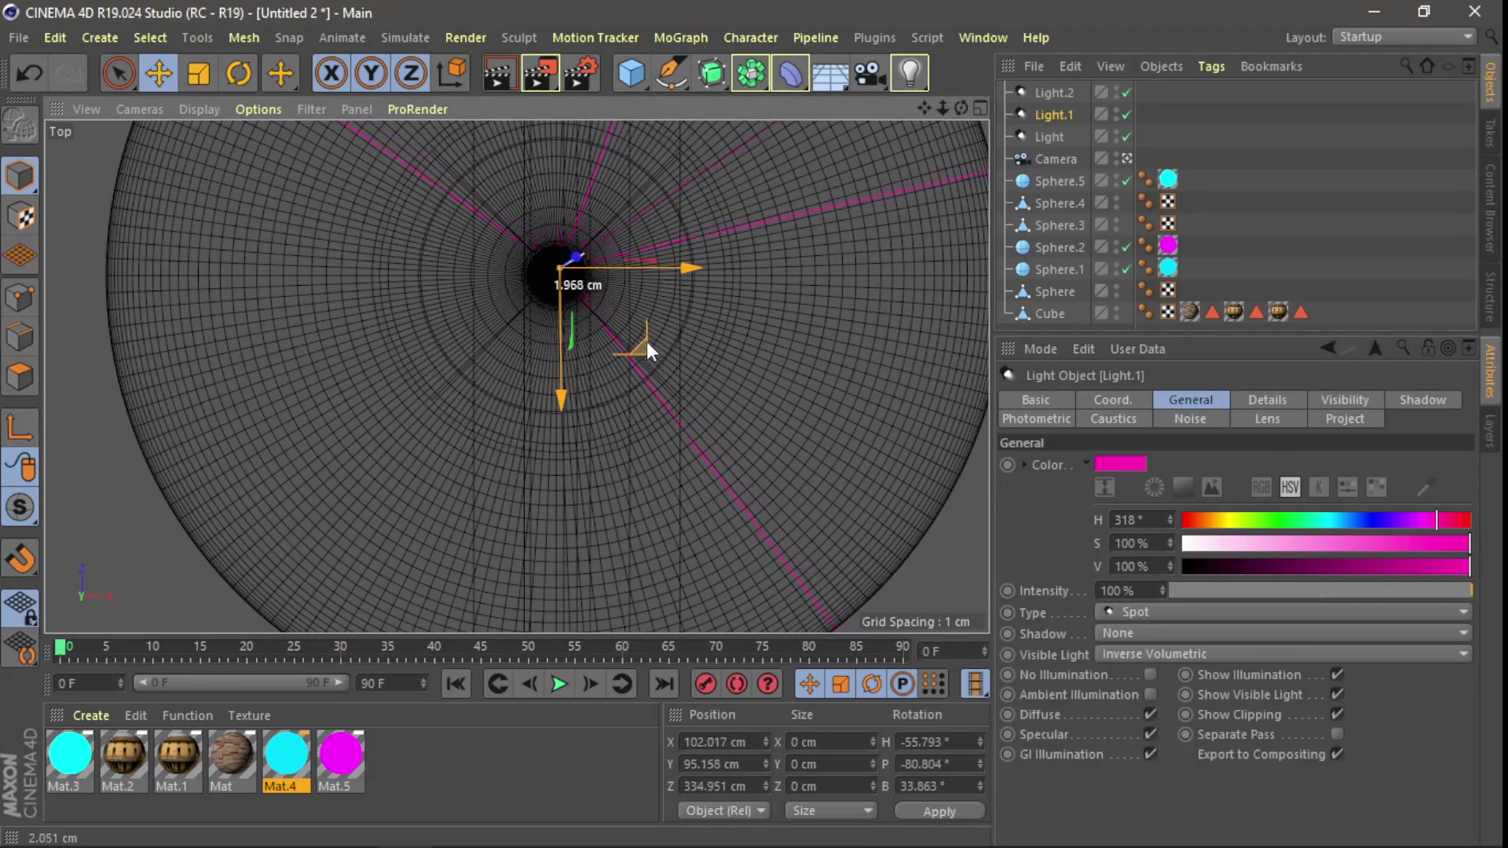
{"action": "left_click_drag", "start_coordinate": [648, 342], "coordinate": [643, 347]}
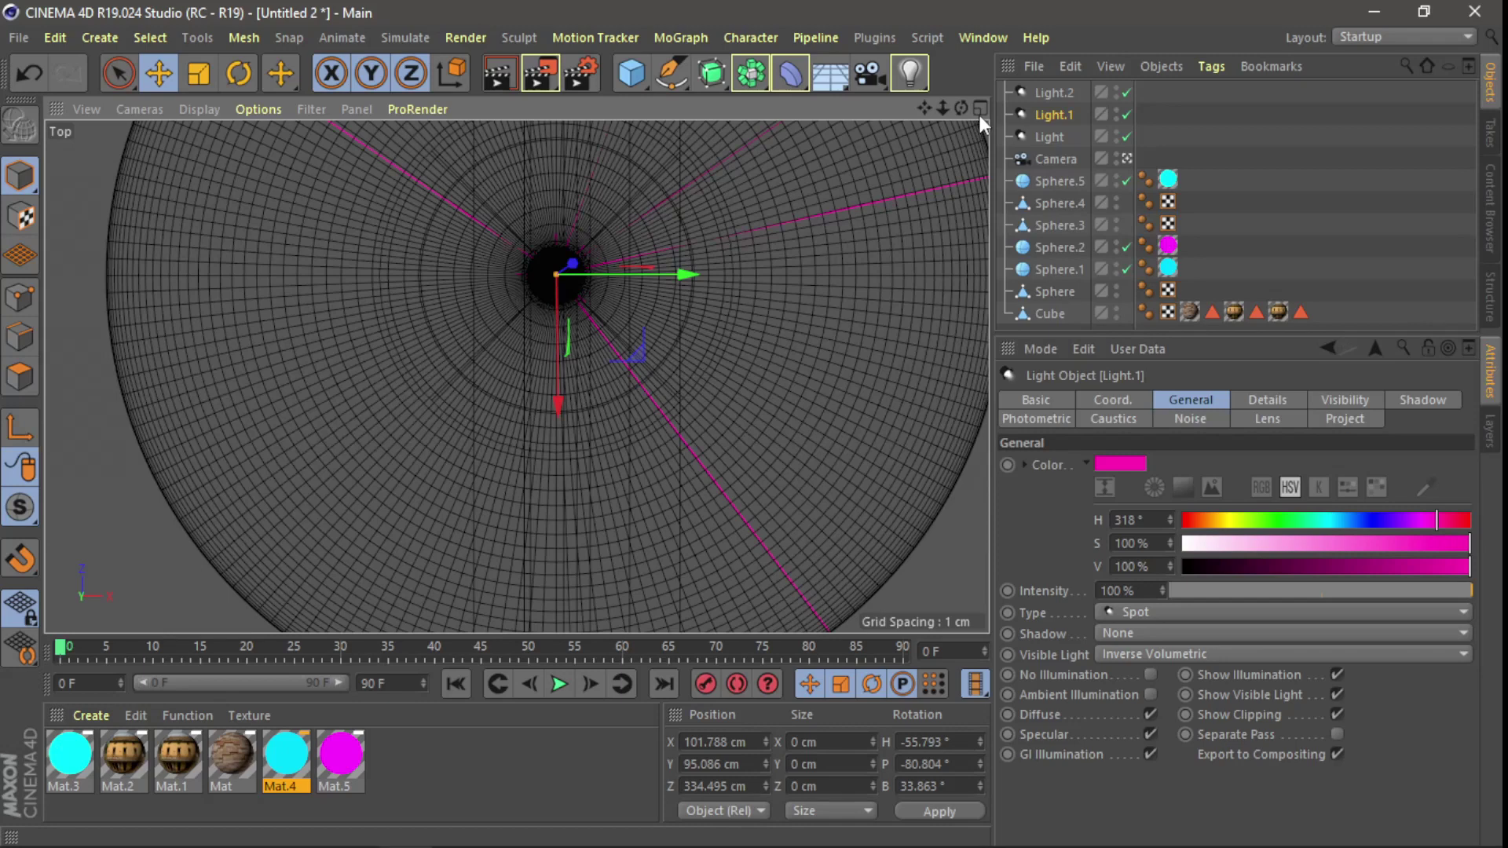
{"action": "left_click", "coordinate": [980, 109]}
{"action": "left_click", "coordinate": [509, 107]}
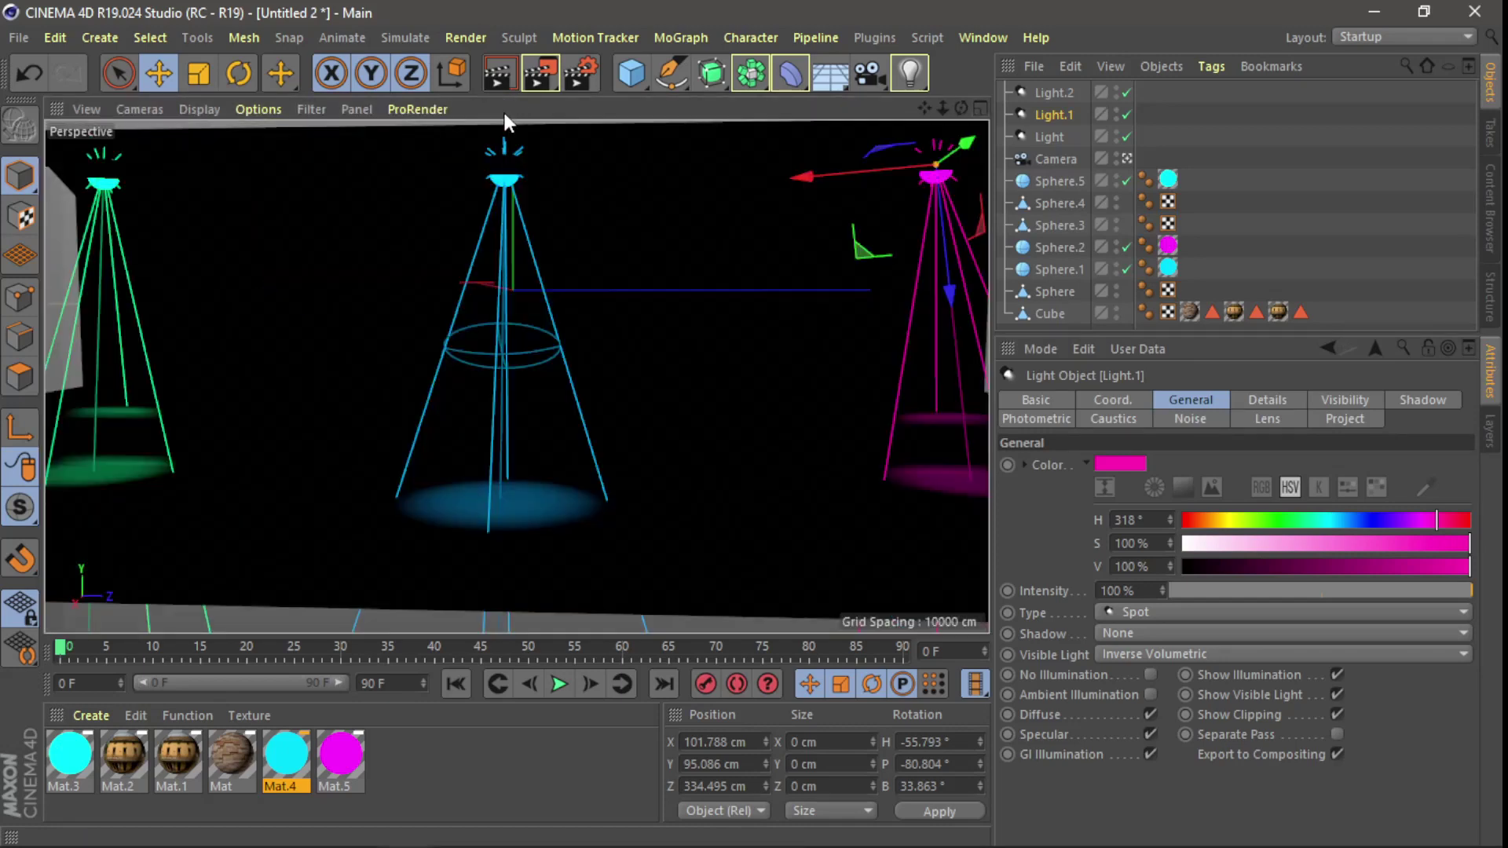
- Rotate Light.1 to H -132.507°, P -79.707°, B -42.044° and start a viewport render
{"action": "left_click", "coordinate": [237, 75]}
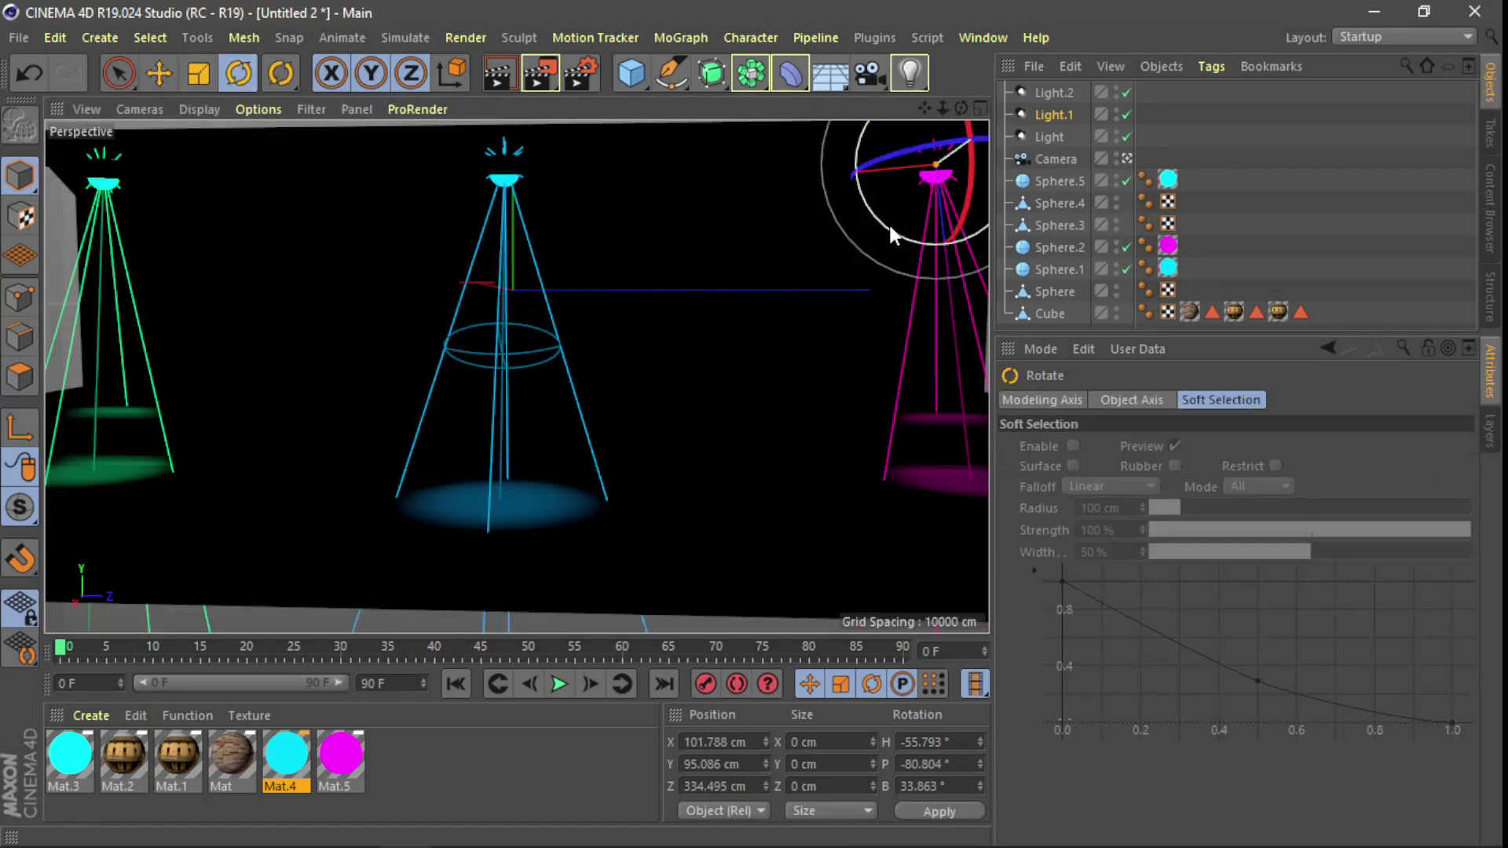
{"action": "left_click_drag", "start_coordinate": [880, 223], "coordinate": [874, 213]}
{"action": "key", "text": "ctrl+r"}
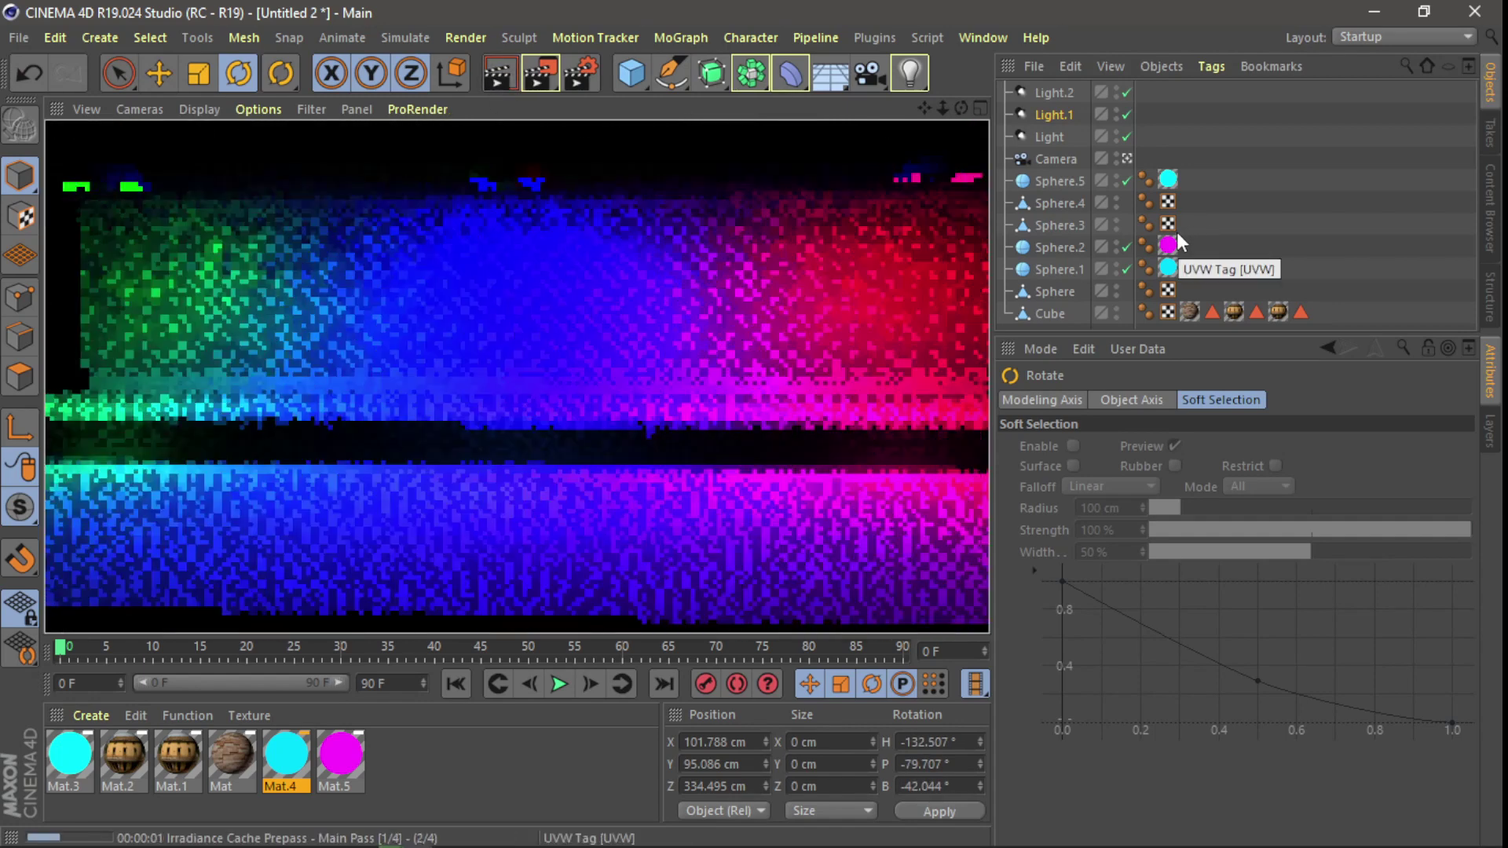
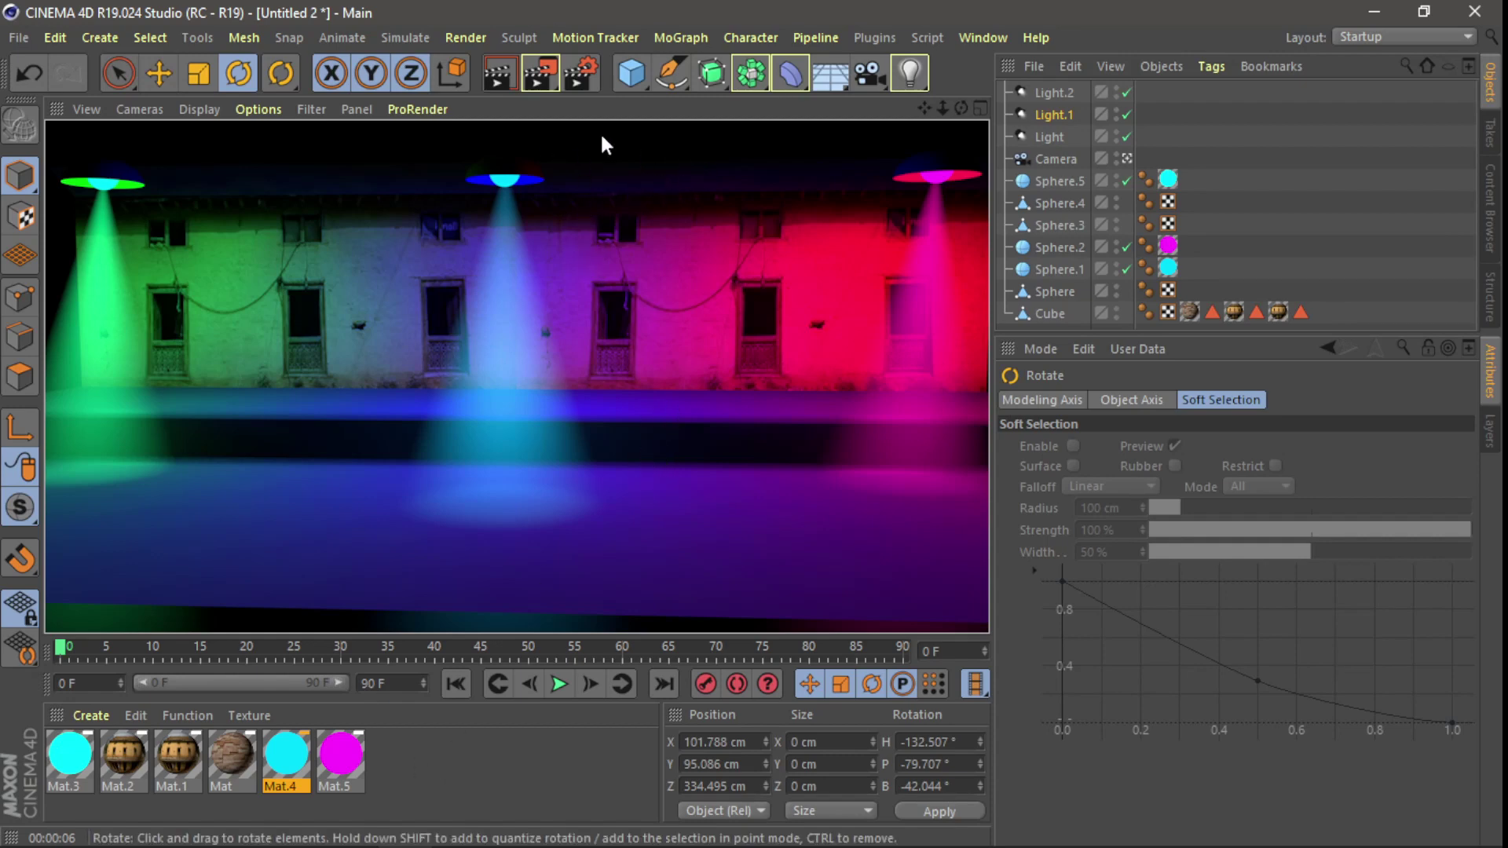
- Add a cylinder oriented +Z, stretch it to about 280 cm, and add a light
{"action": "left_click", "coordinate": [631, 75]}
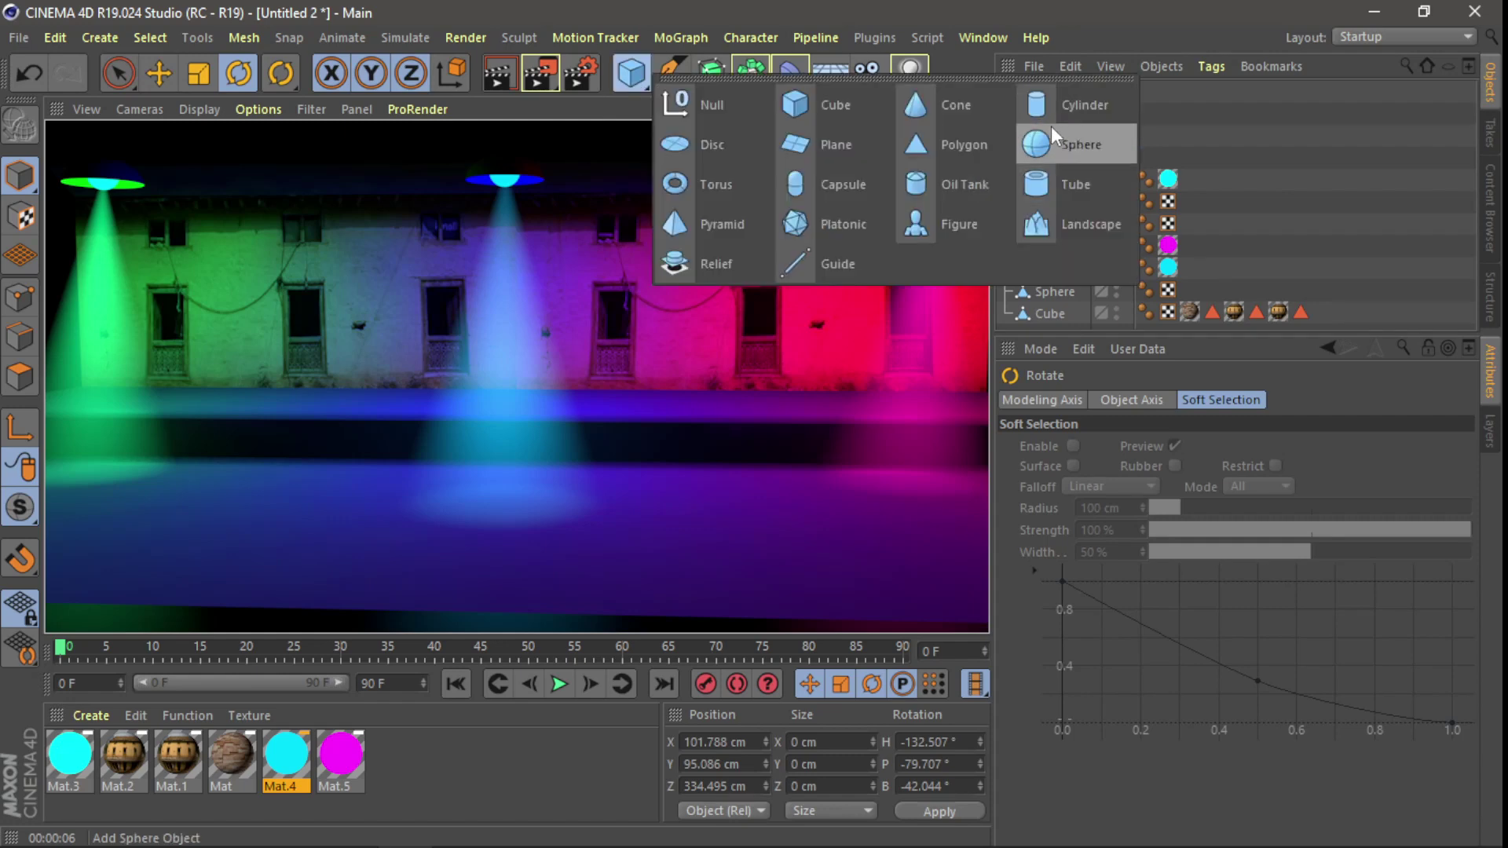
{"action": "left_click", "coordinate": [1049, 110]}
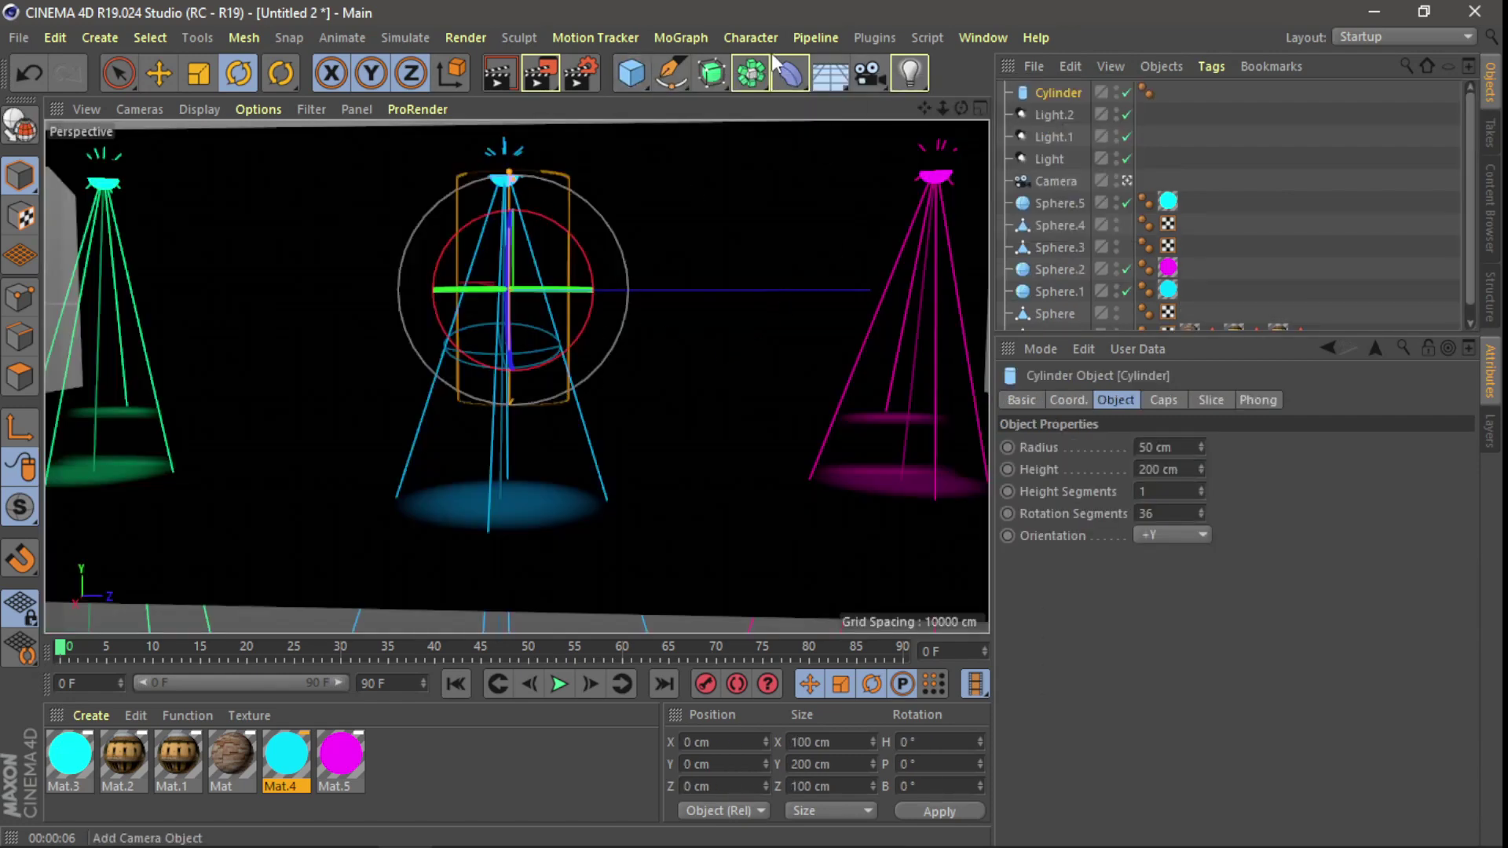
{"action": "left_click", "coordinate": [1189, 536]}
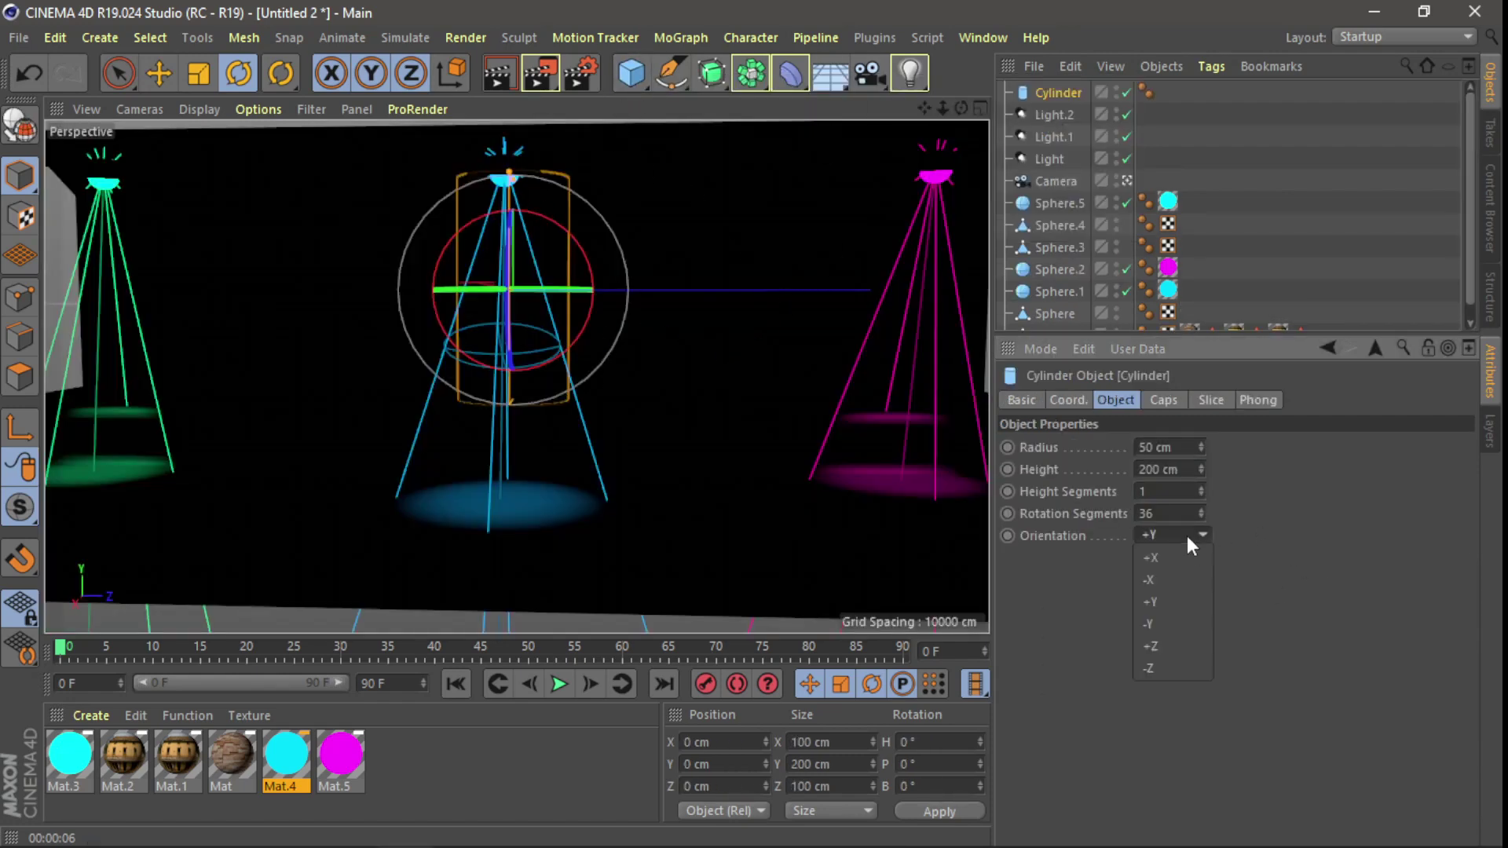
{"action": "left_click", "coordinate": [1181, 647]}
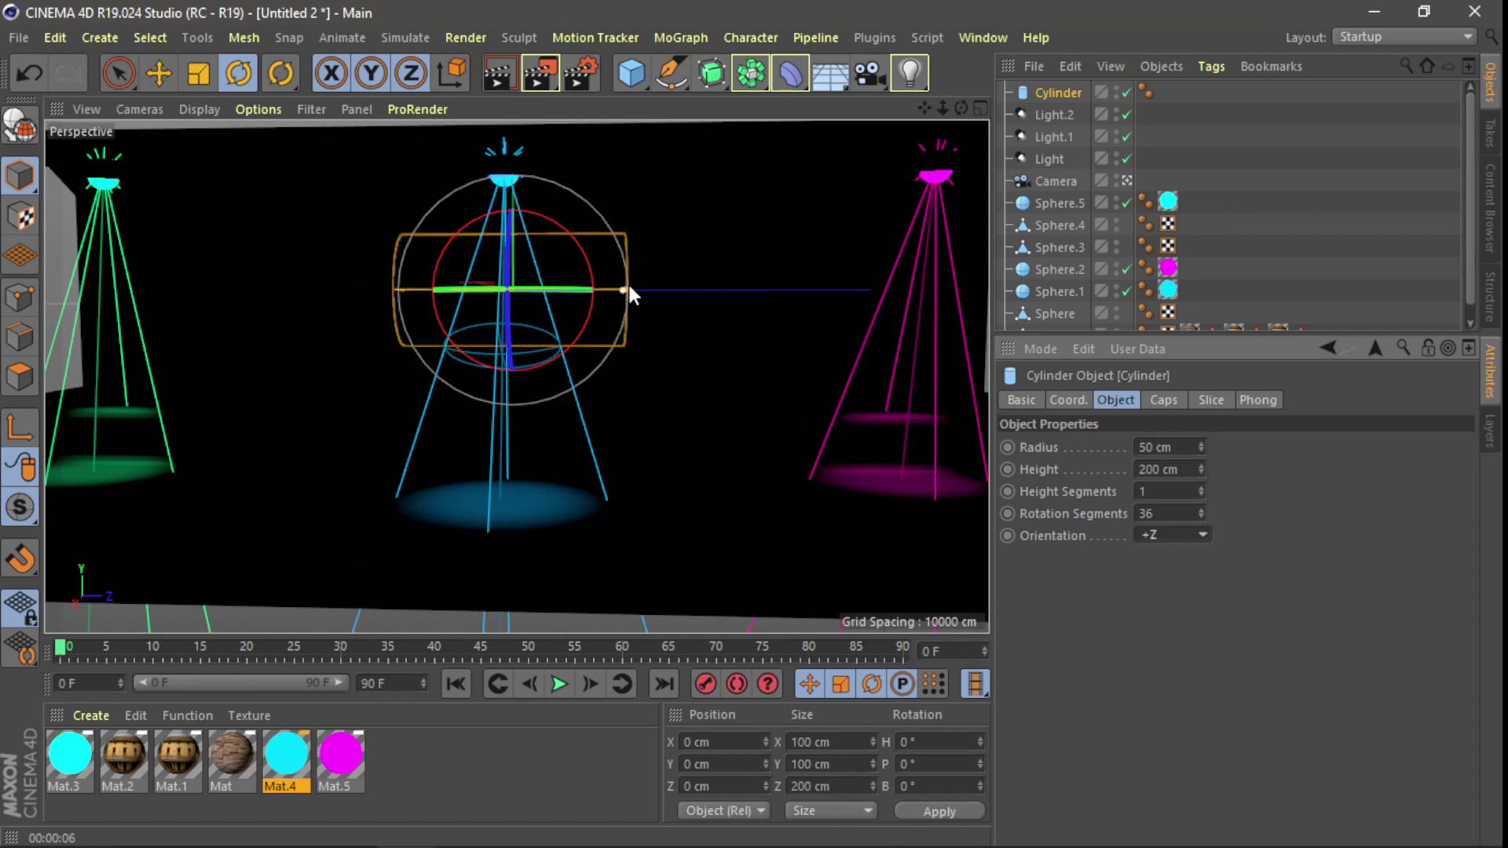
{"action": "left_click_drag", "start_coordinate": [624, 290], "coordinate": [650, 290]}
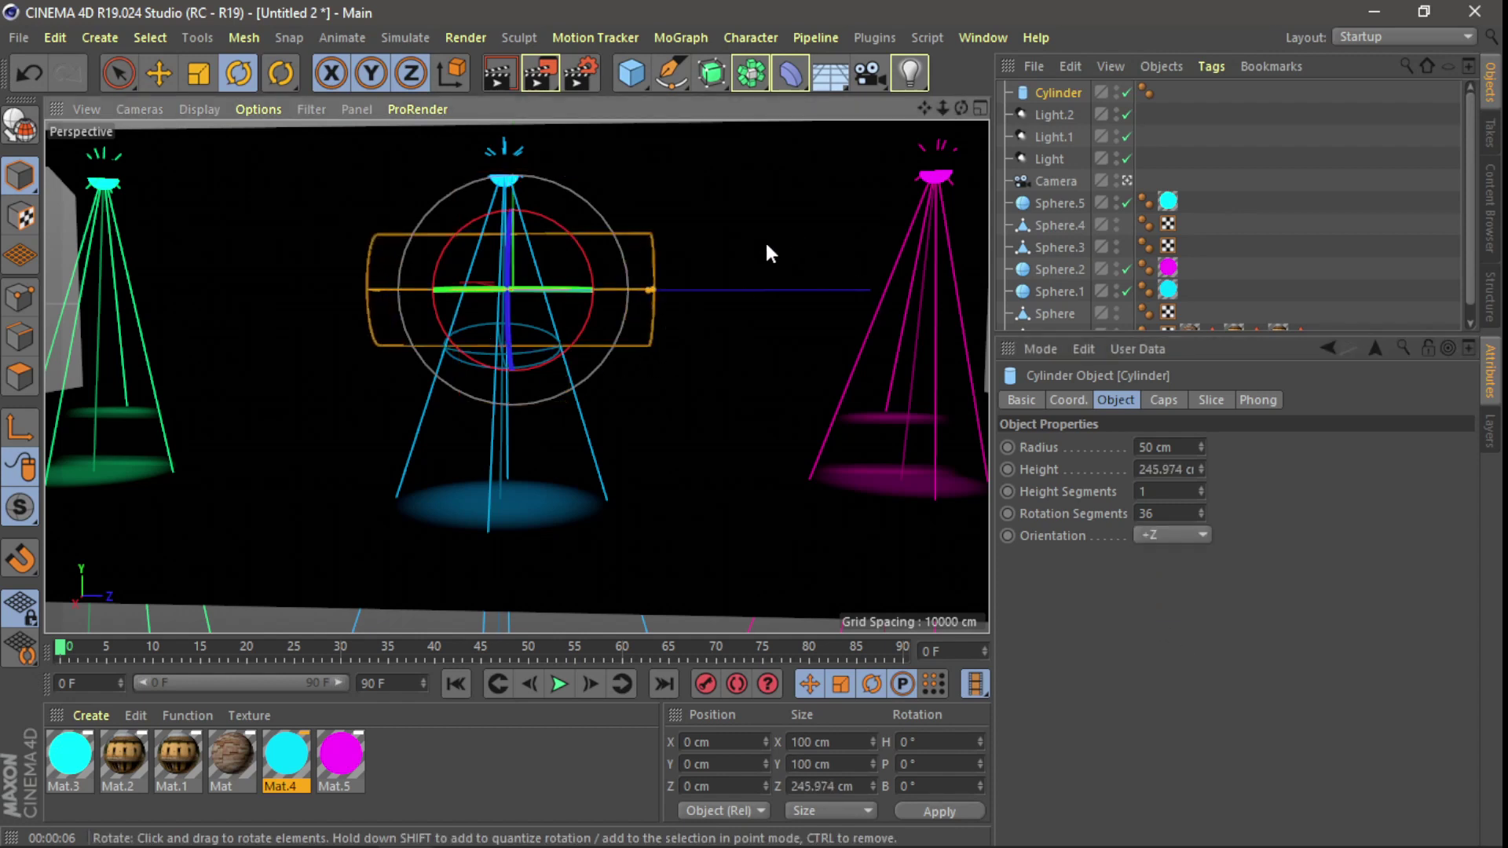
{"action": "left_click_drag", "start_coordinate": [660, 289], "coordinate": [673, 296]}
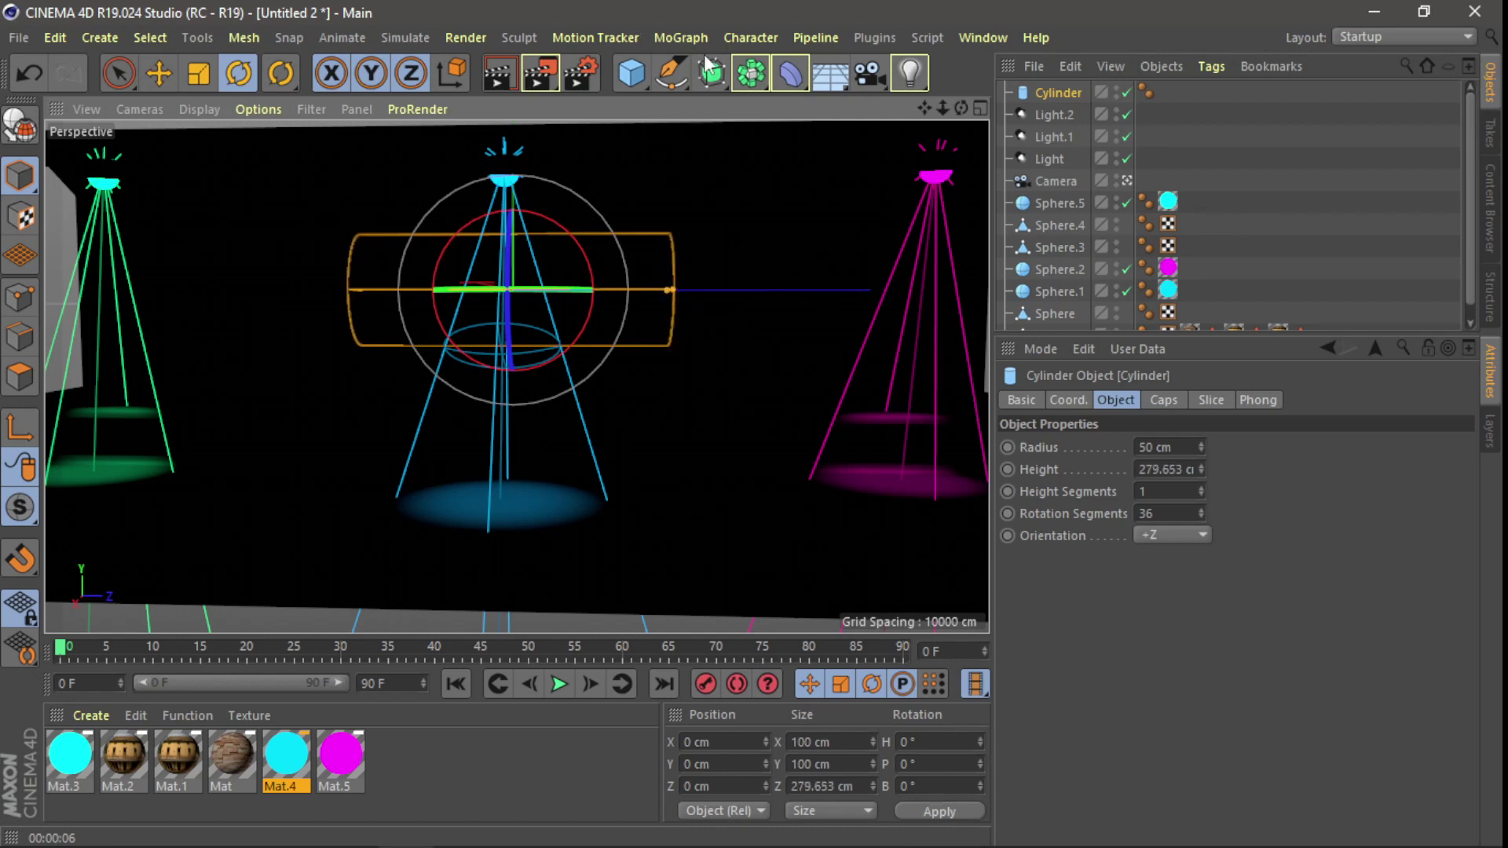
{"action": "left_click", "coordinate": [911, 77]}
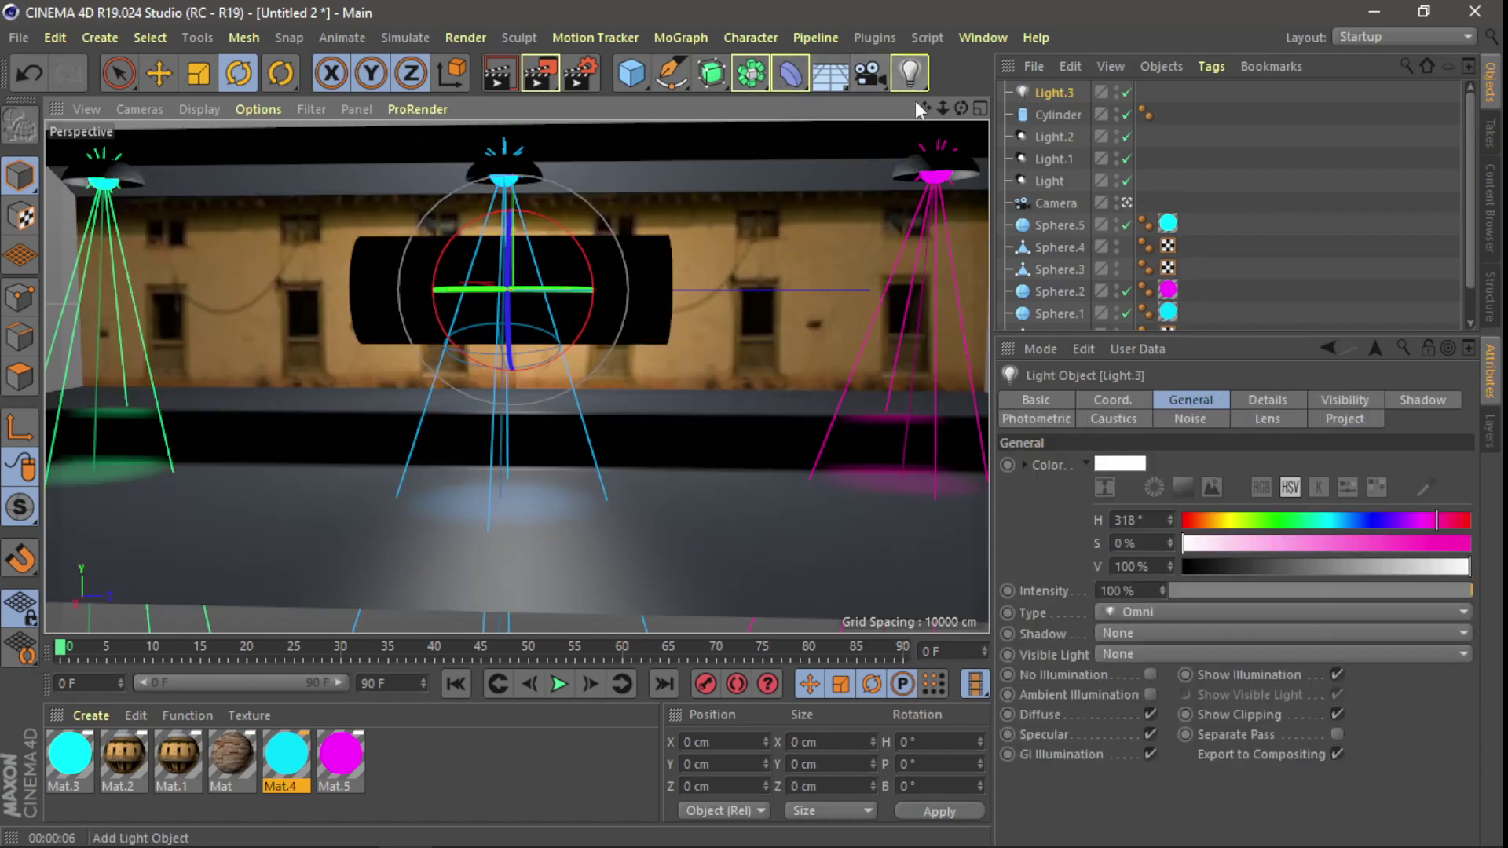
- Move the light about 342 cm along X, slim the cylinder to radius 6 cm, and create a material
{"action": "left_click", "coordinate": [154, 79]}
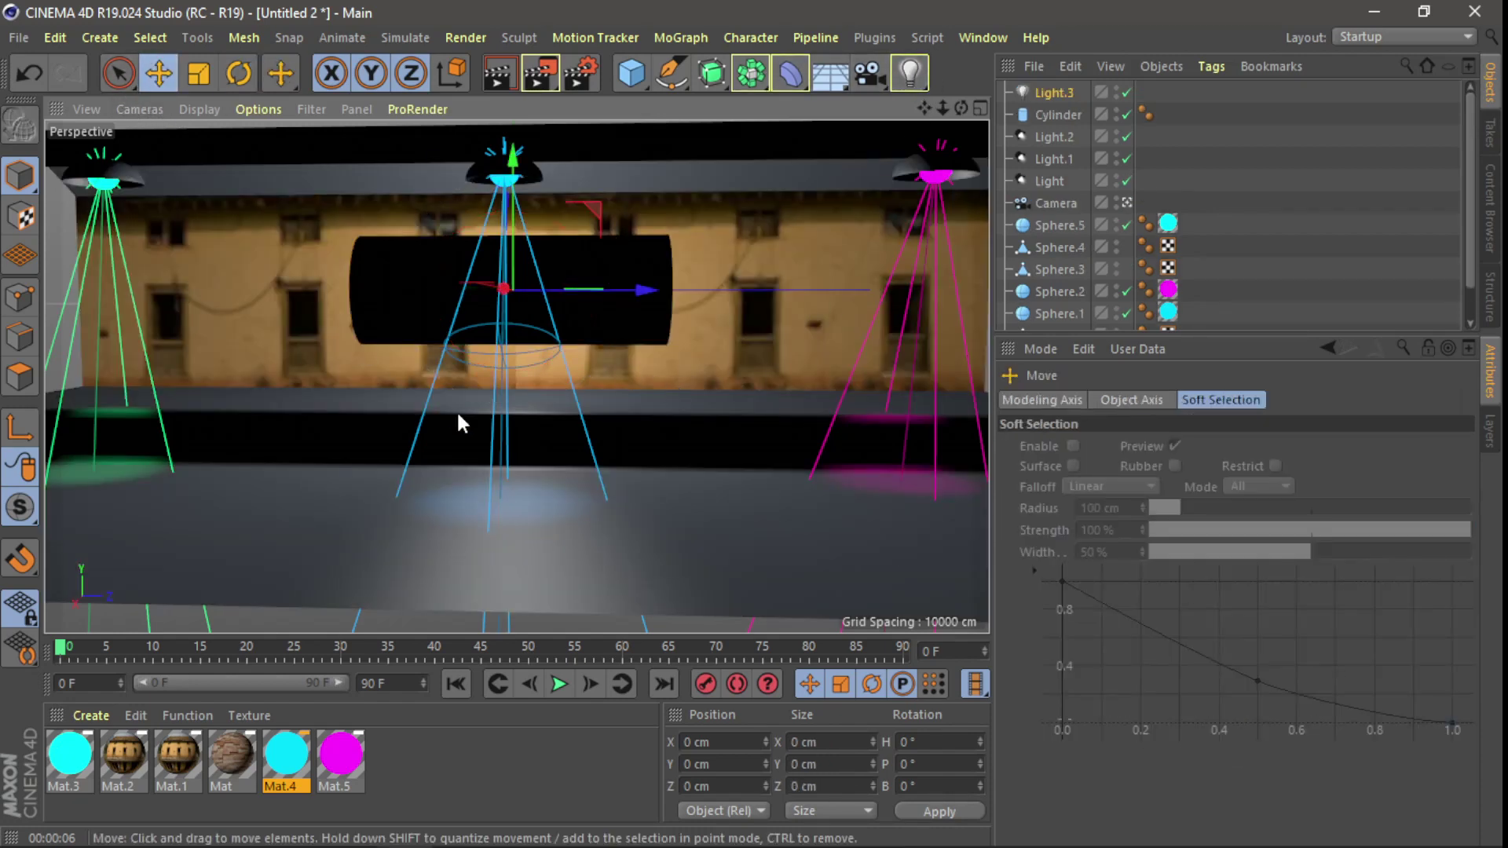
{"action": "left_click_drag", "start_coordinate": [505, 288], "coordinate": [202, 303]}
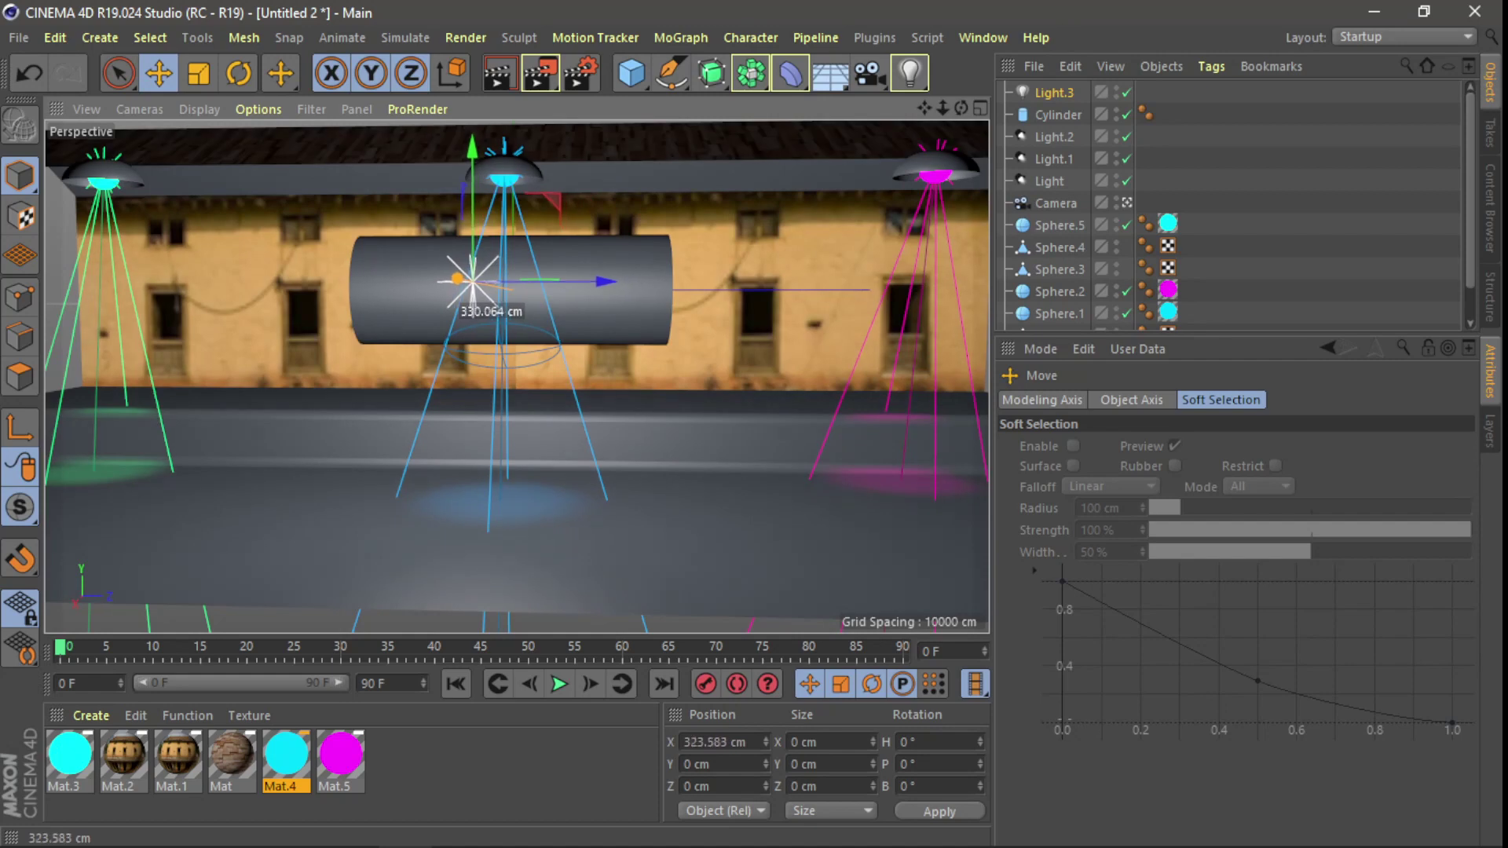
{"action": "left_click", "coordinate": [1059, 117]}
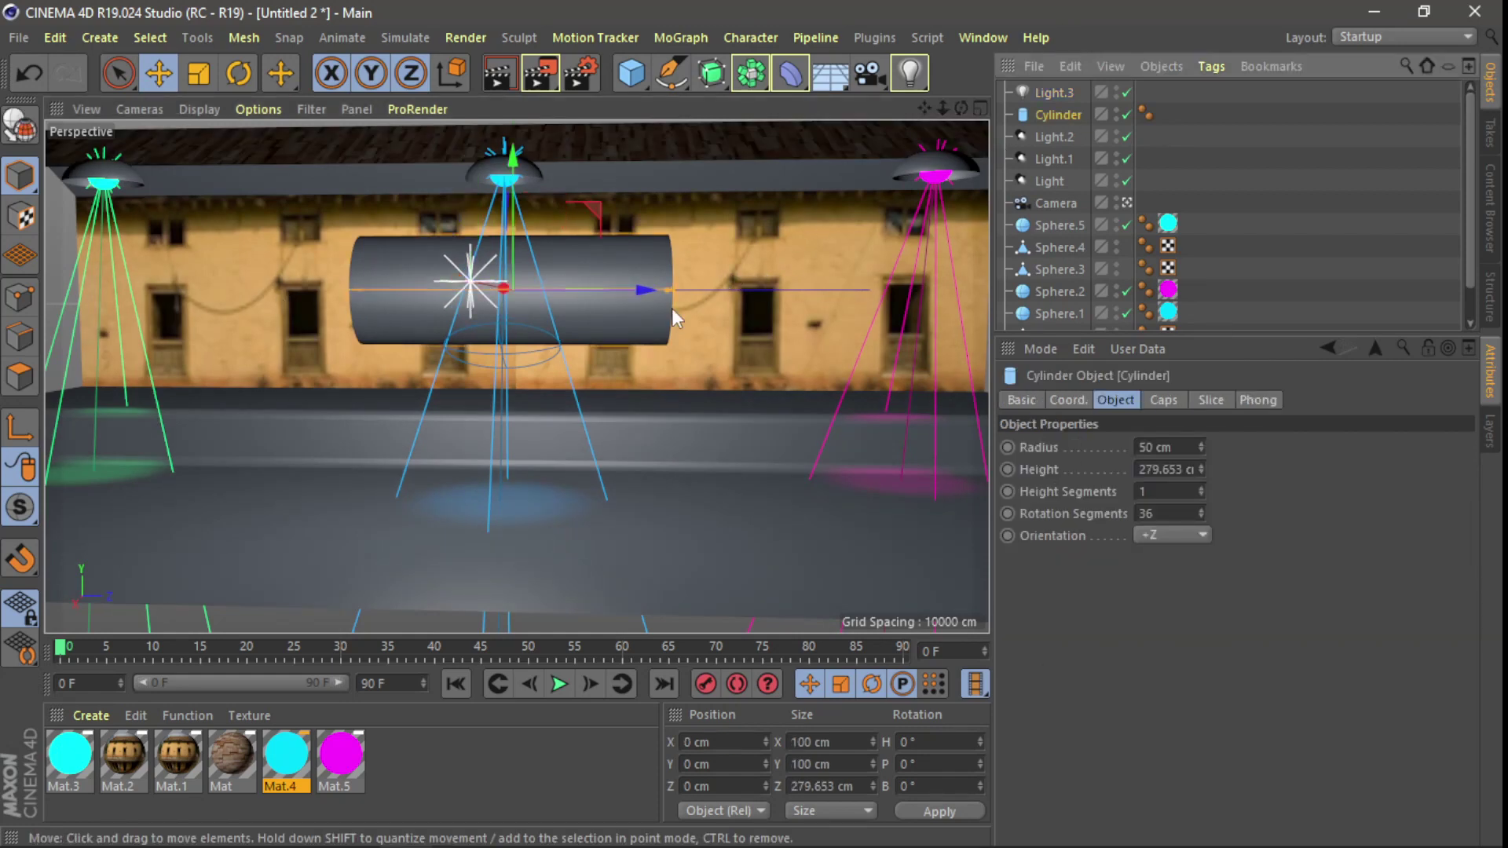
{"action": "mouse_move", "coordinate": [1202, 469]}
{"action": "left_mouse_down"}
{"action": "mouse_move", "coordinate": [1201, 495]}
{"action": "mouse_move", "coordinate": [1202, 472]}
{"action": "left_mouse_up"}
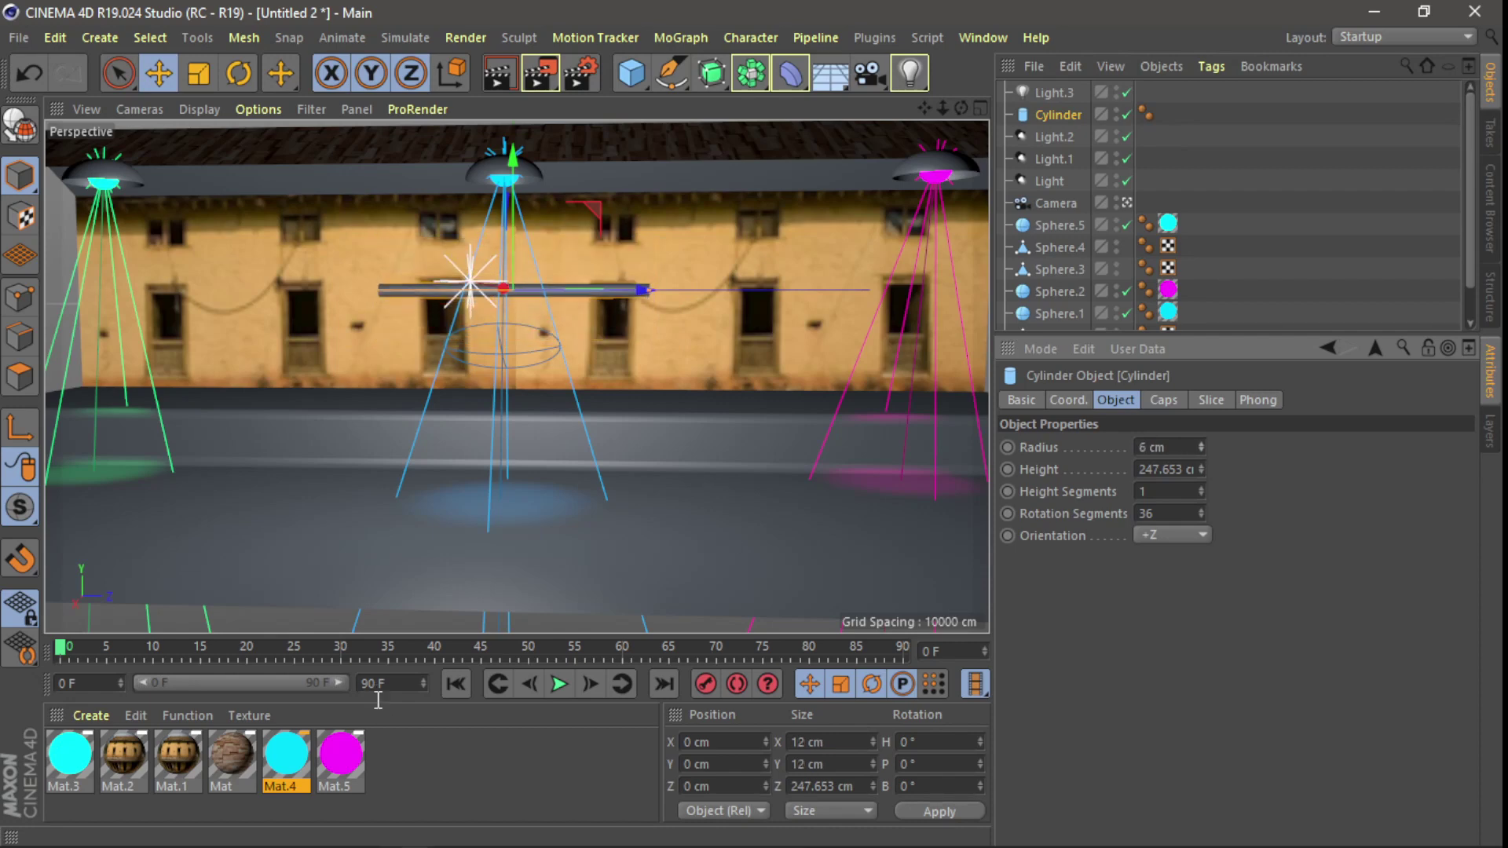
{"action": "double_click", "coordinate": [385, 755]}
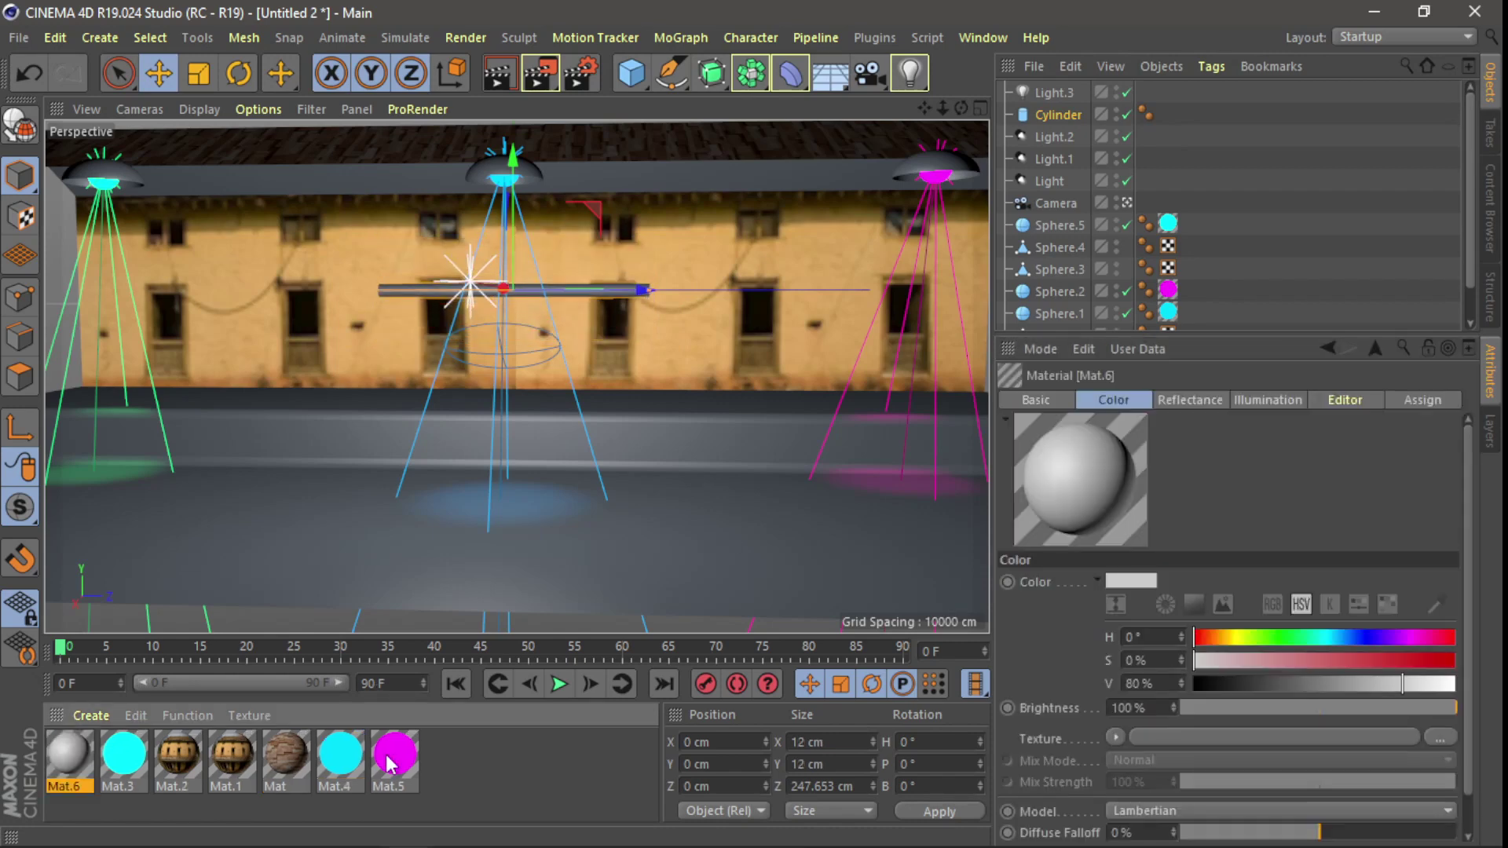
- Make Mat.6 luminance-only white at 200% brightness
{"action": "double_click", "coordinate": [69, 754]}
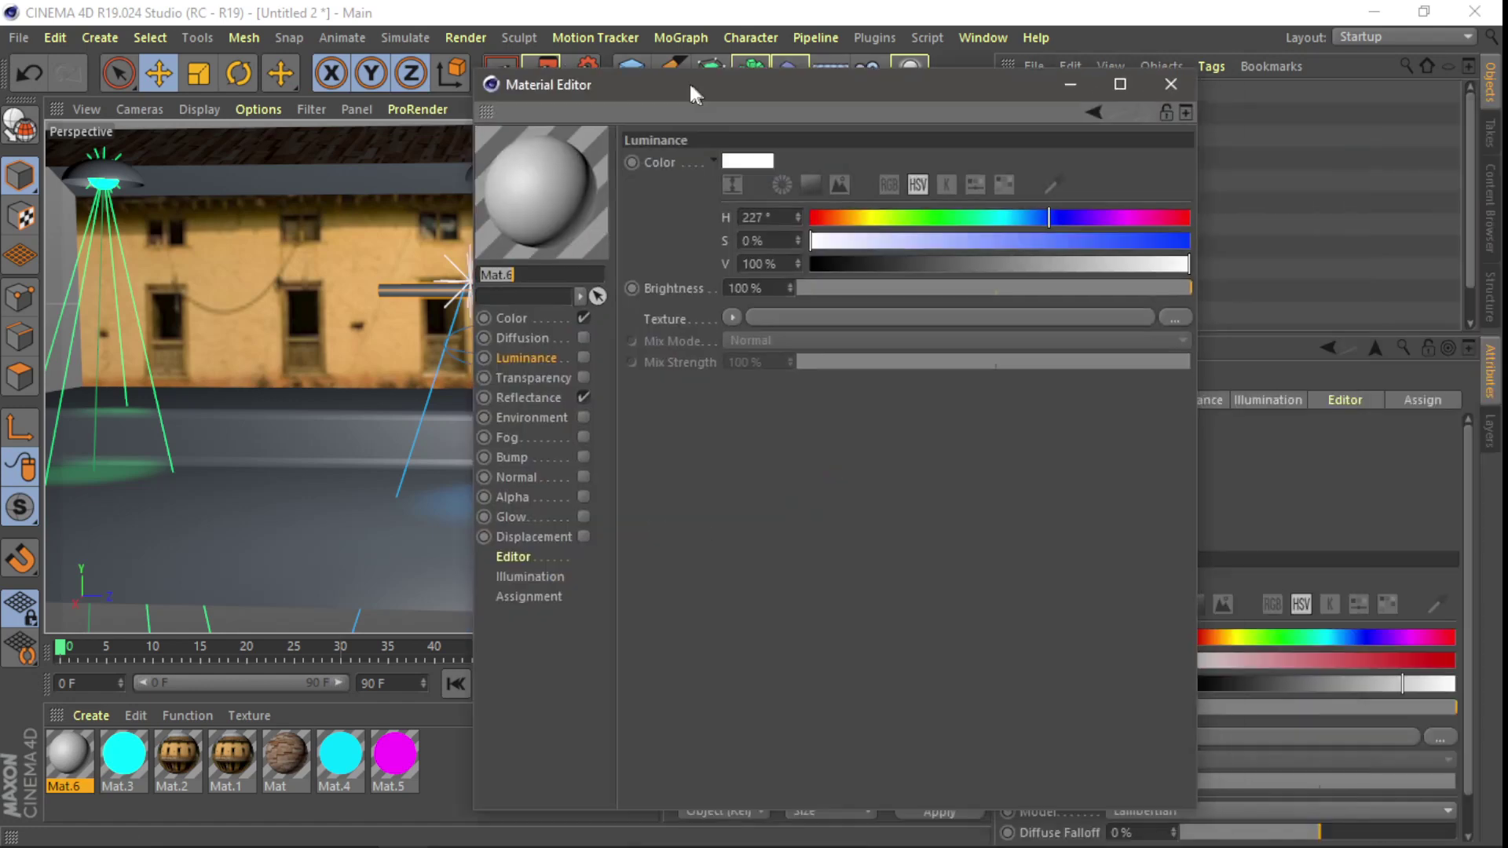
{"action": "left_click", "coordinate": [406, 317]}
{"action": "left_click", "coordinate": [406, 358]}
{"action": "left_click", "coordinate": [406, 278]}
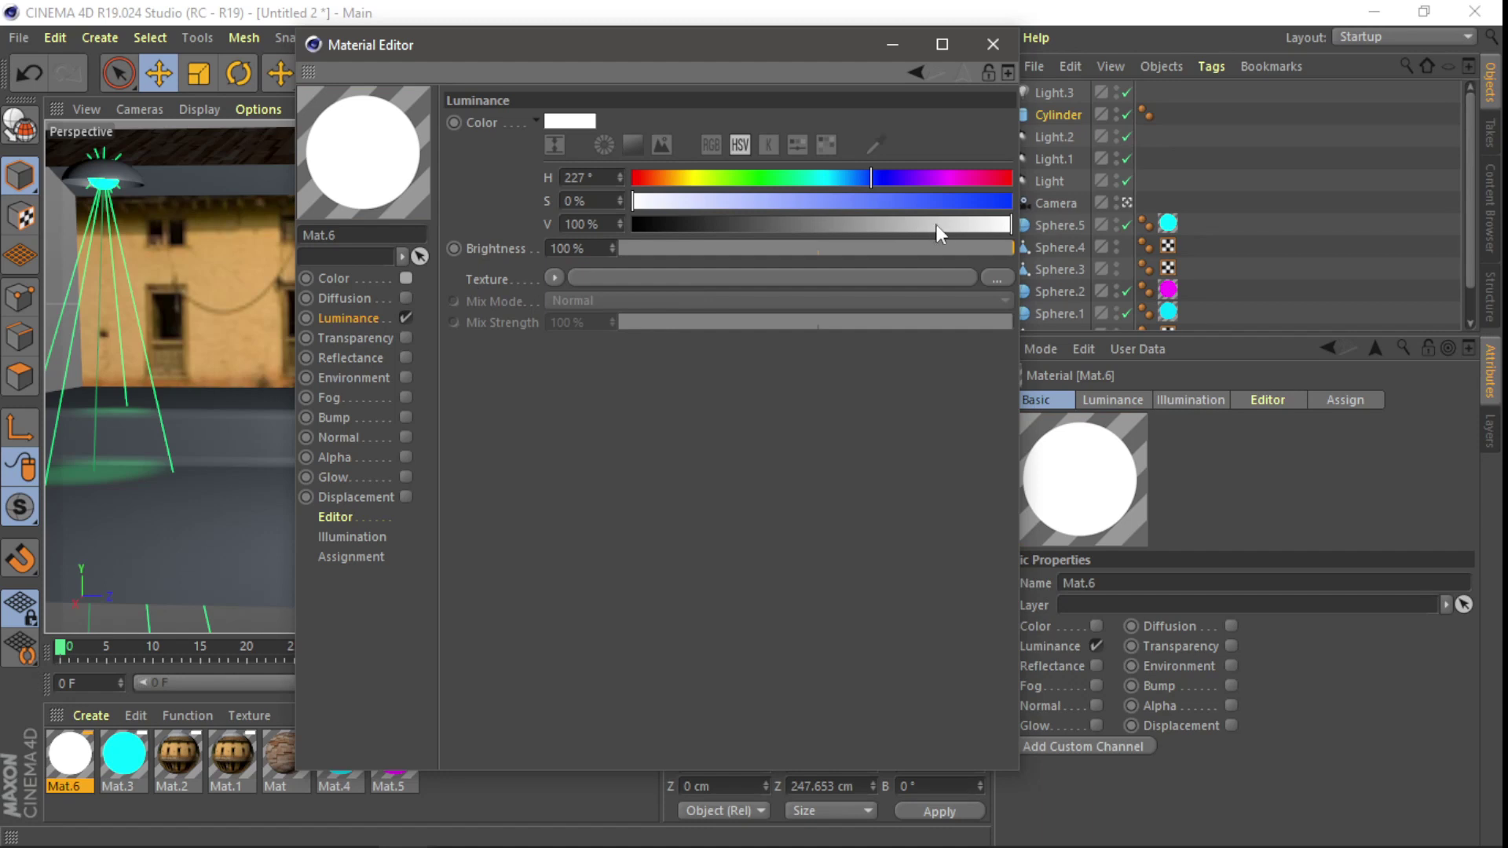
{"action": "left_click", "coordinate": [572, 249]}
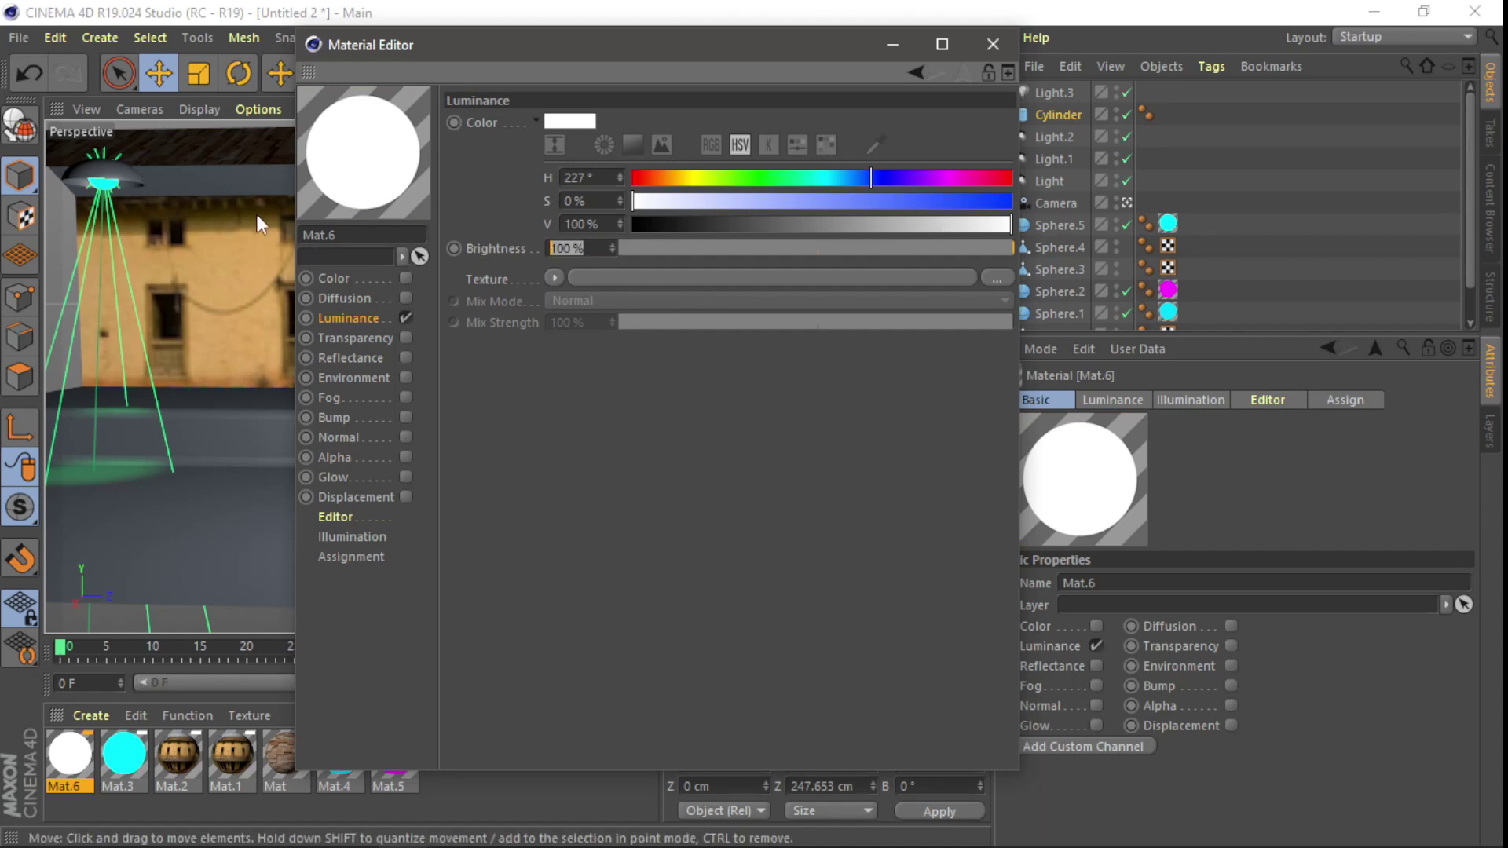
{"action": "type", "text": "200"}
{"action": "key", "text": "Return"}
- Enable GI Area Light for Mat.6 and close the material editor
{"action": "left_click", "coordinate": [369, 538]}
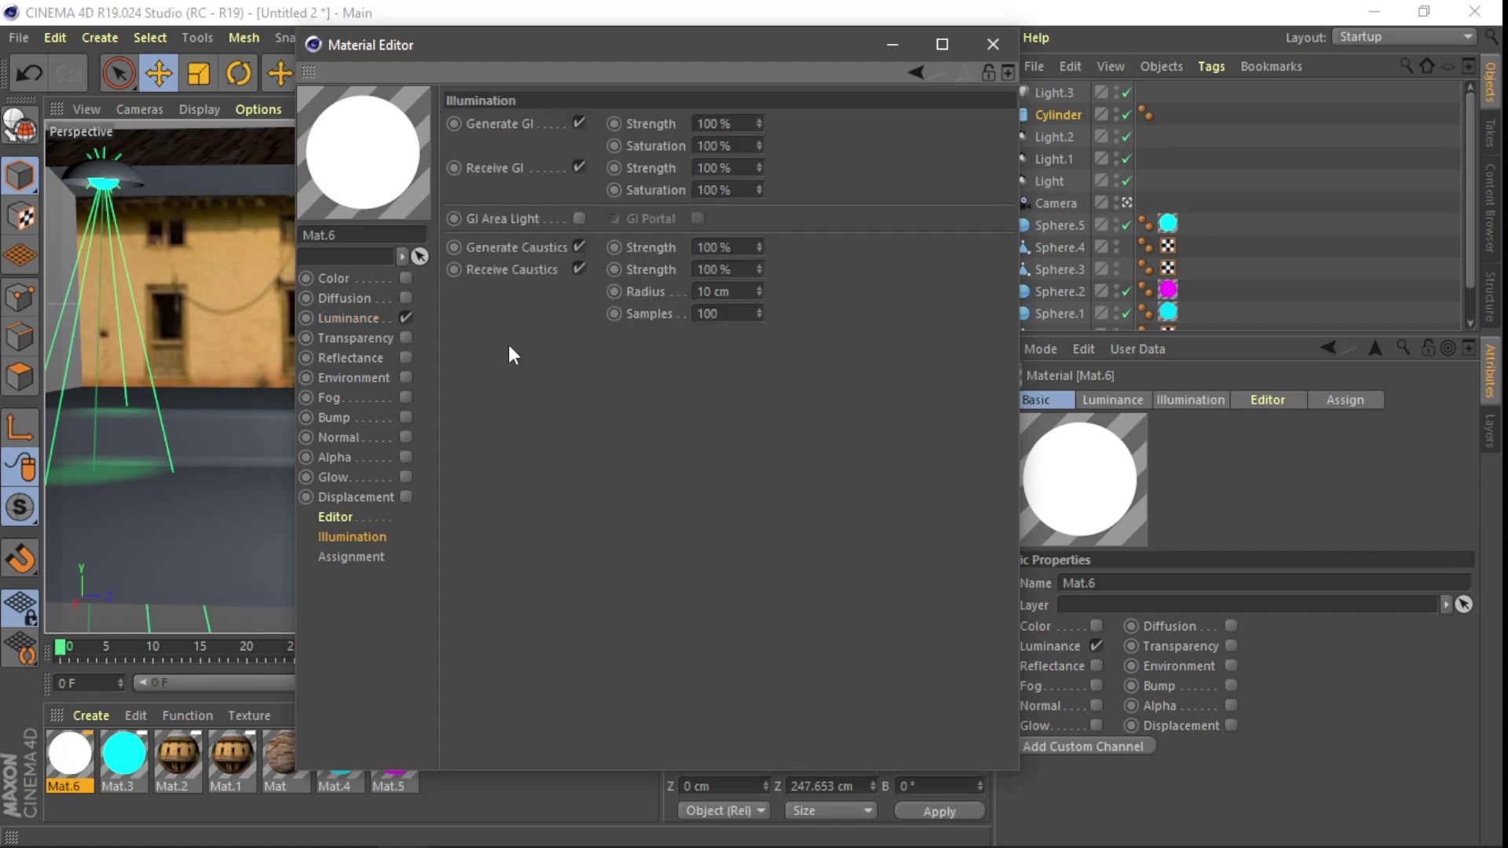
{"action": "left_click", "coordinate": [579, 219]}
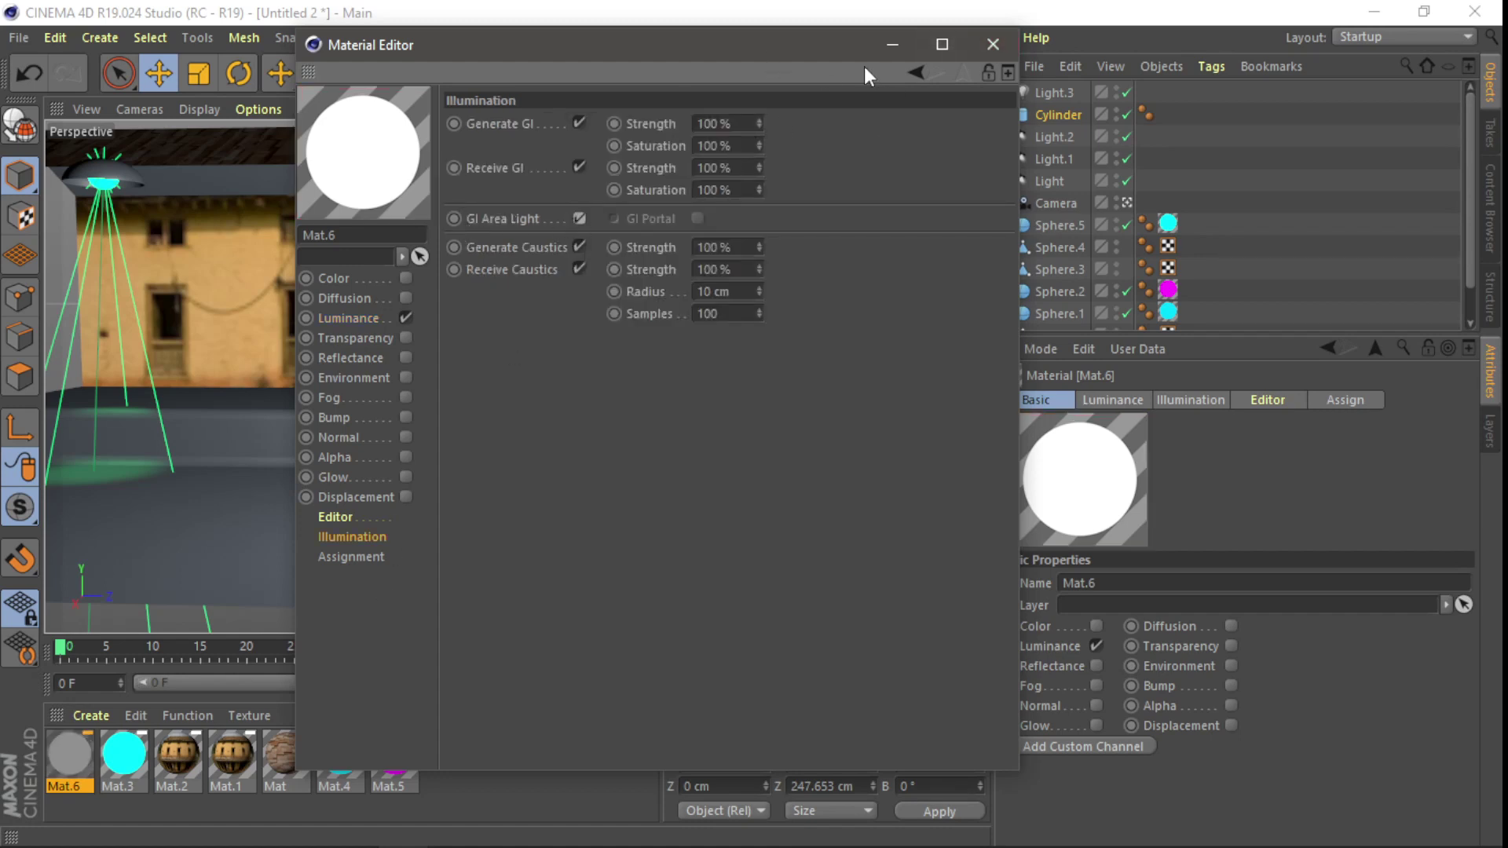
{"action": "left_click", "coordinate": [1471, 14]}
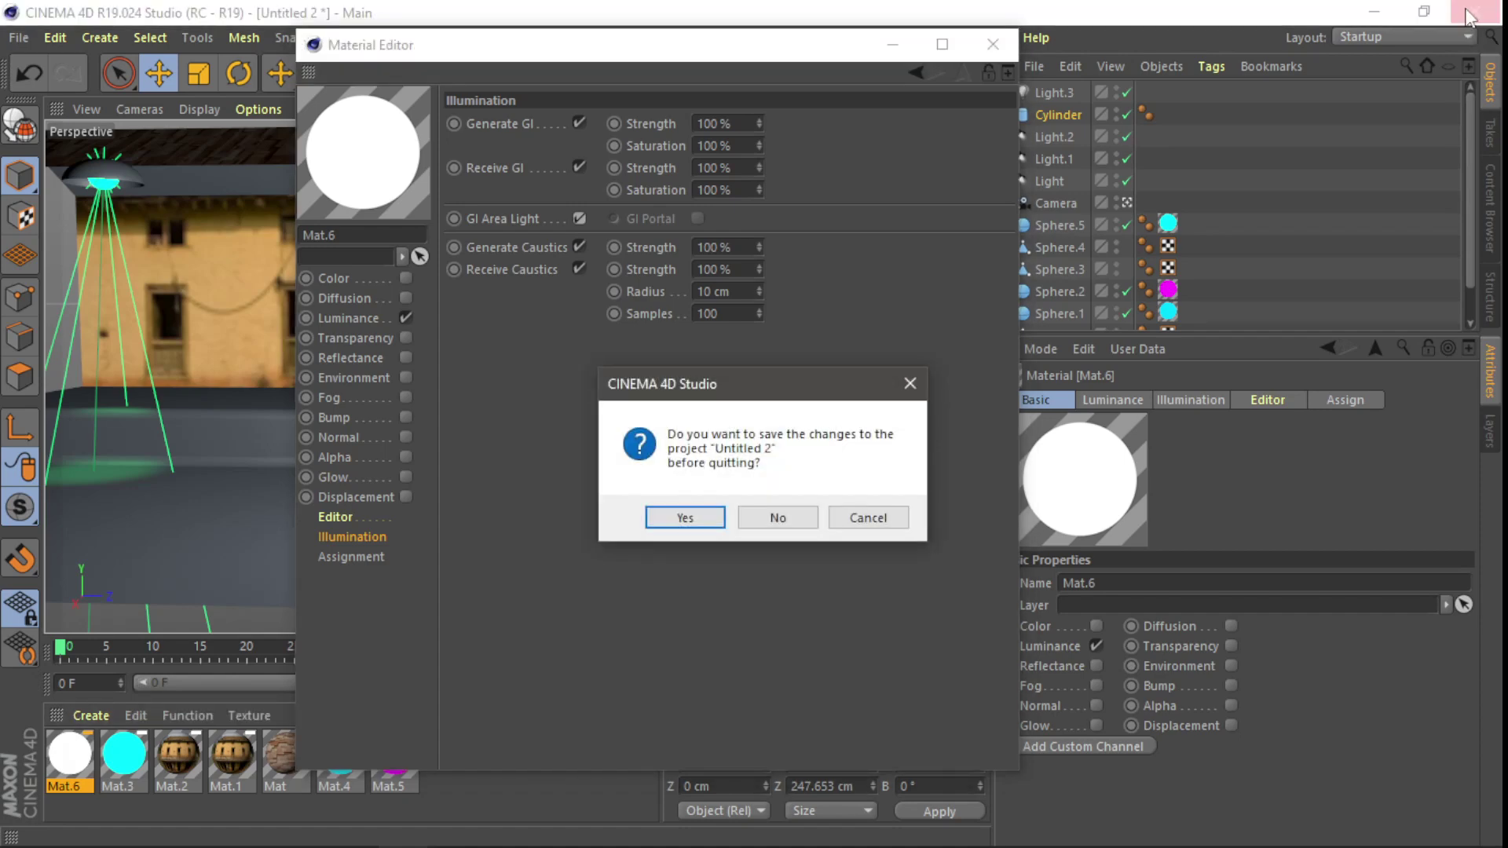
{"action": "left_click", "coordinate": [856, 516]}
{"action": "left_click", "coordinate": [993, 45]}
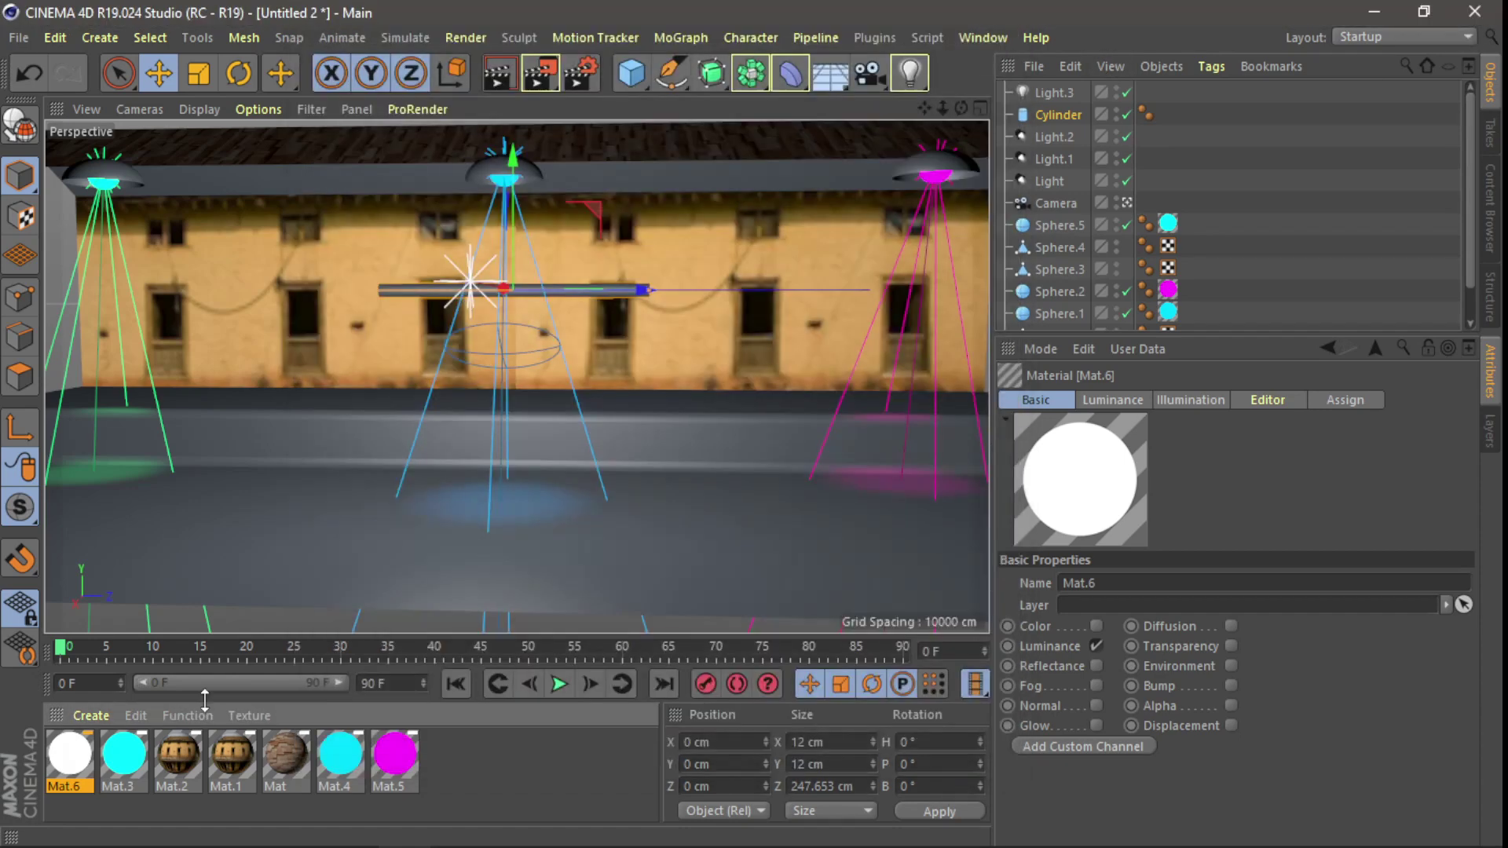
- Apply Mat.6 to the tube, raise it to Y 161.321 cm, and render a preview
{"action": "left_click_drag", "start_coordinate": [66, 758], "coordinate": [554, 290]}
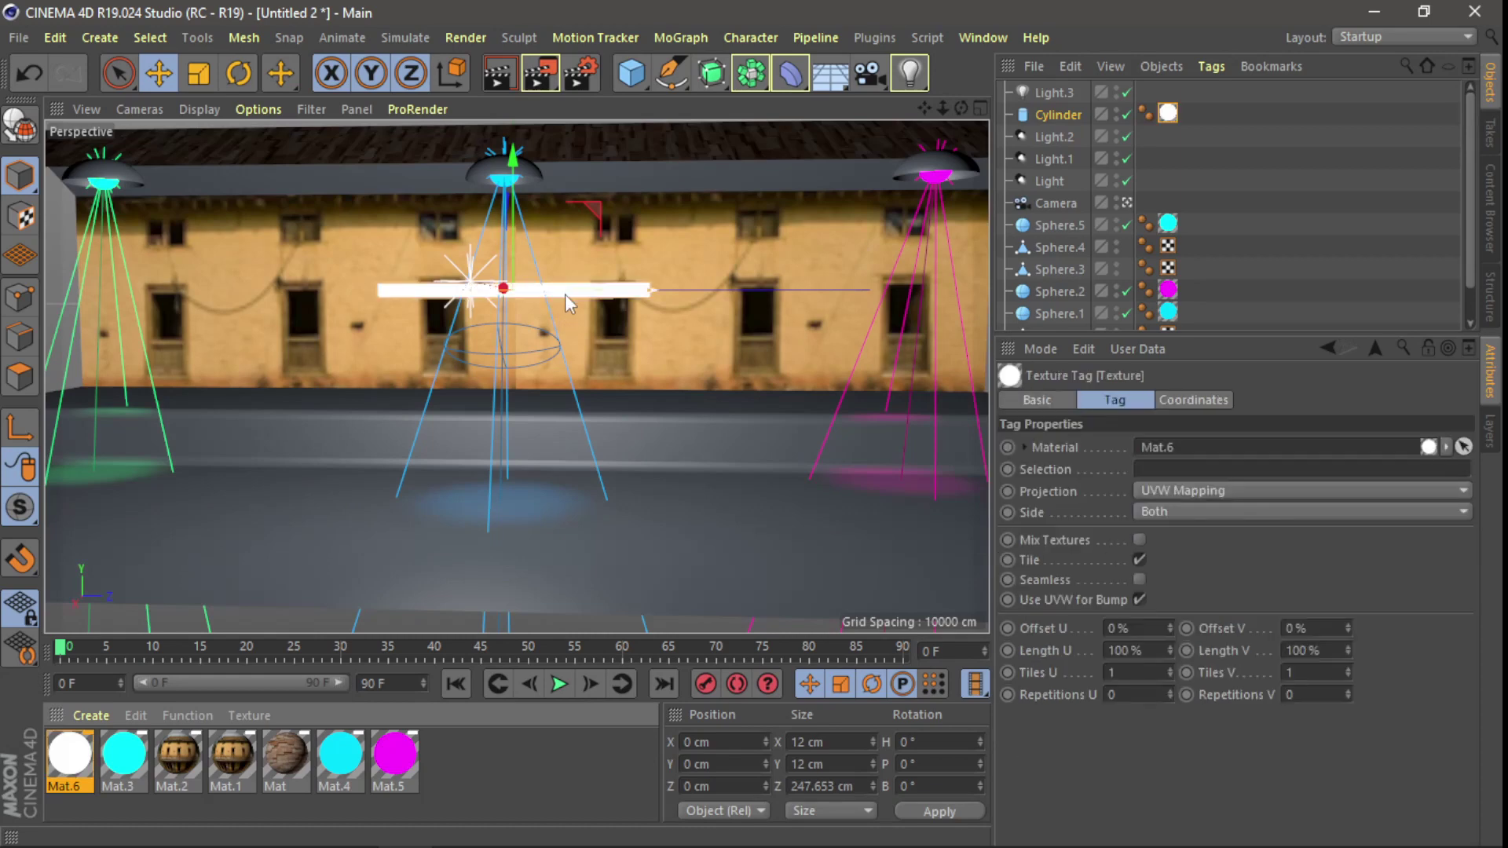
{"action": "left_click", "coordinate": [1058, 115]}
{"action": "left_click_drag", "start_coordinate": [512, 236], "coordinate": [512, 78]}
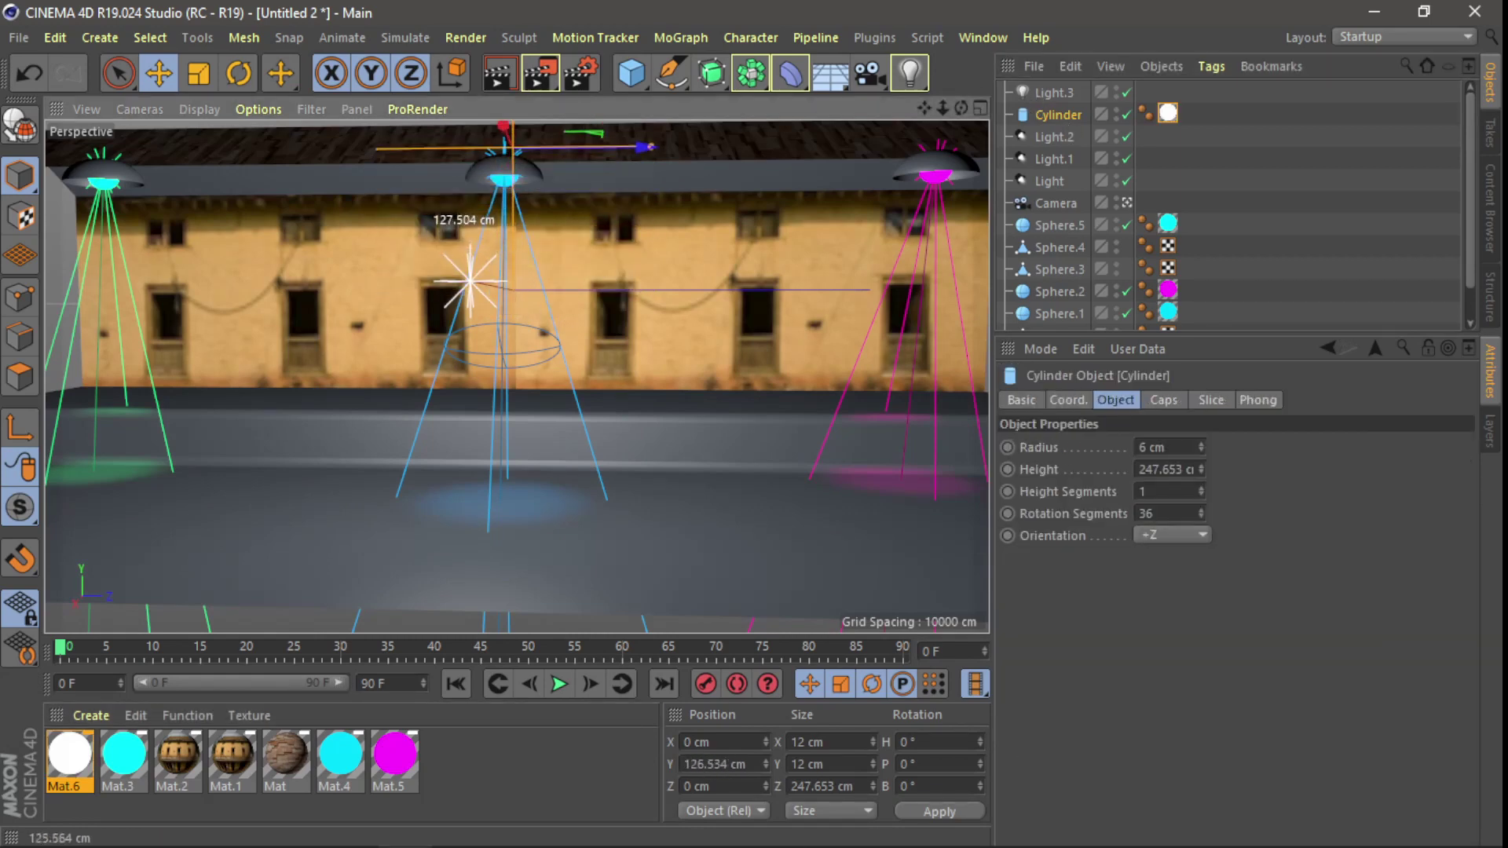
{"action": "left_click_drag", "start_coordinate": [512, 130], "coordinate": [512, 114]}
{"action": "left_click", "coordinate": [497, 73]}
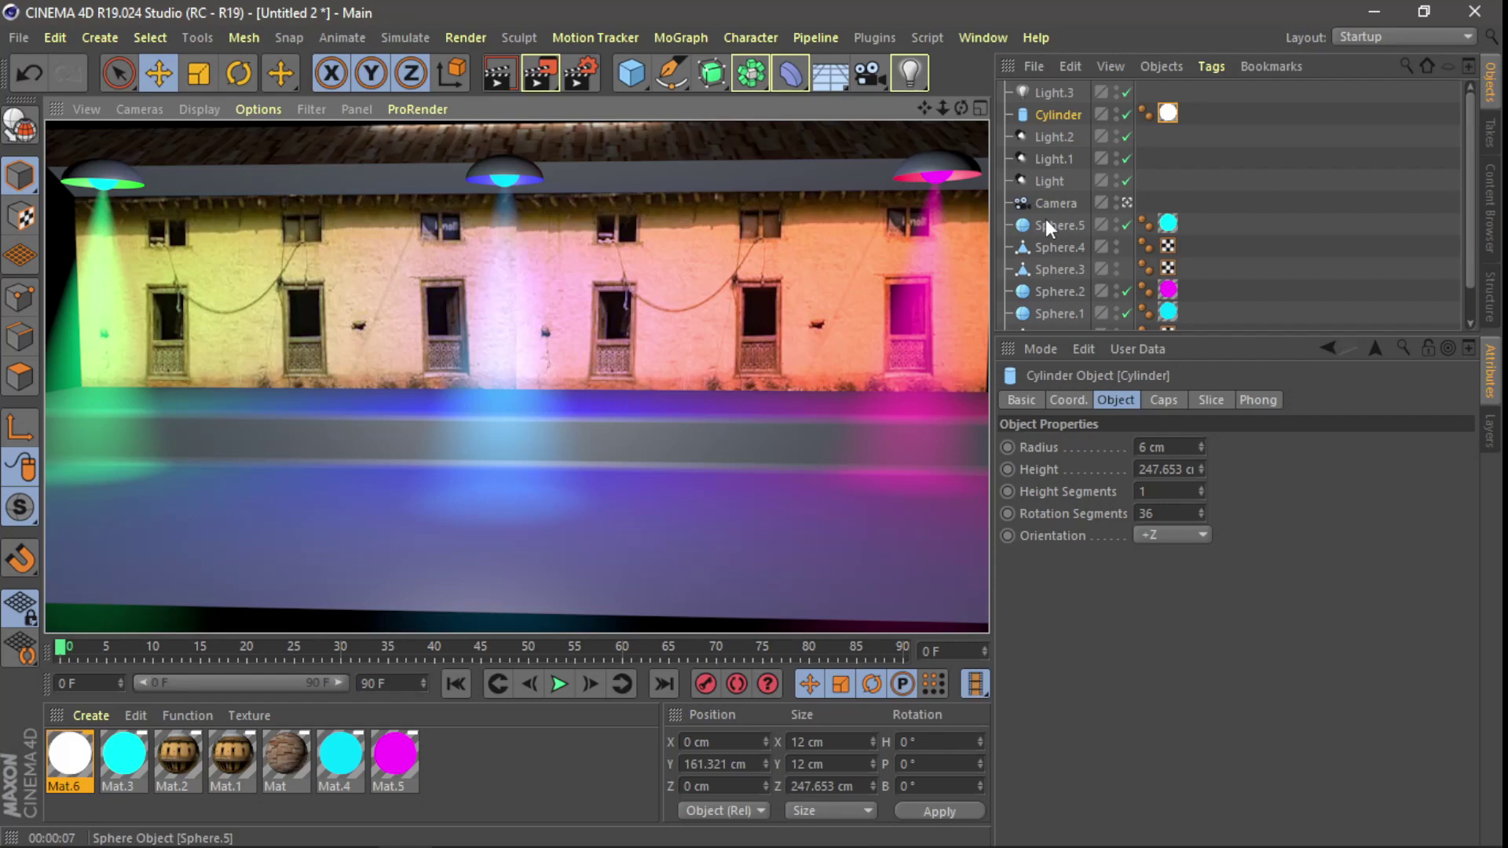
- Delete Light.3, render a preview, then leave the camera view for the editor perspective
{"action": "left_click", "coordinate": [1071, 136]}
{"action": "left_click", "coordinate": [1072, 90]}
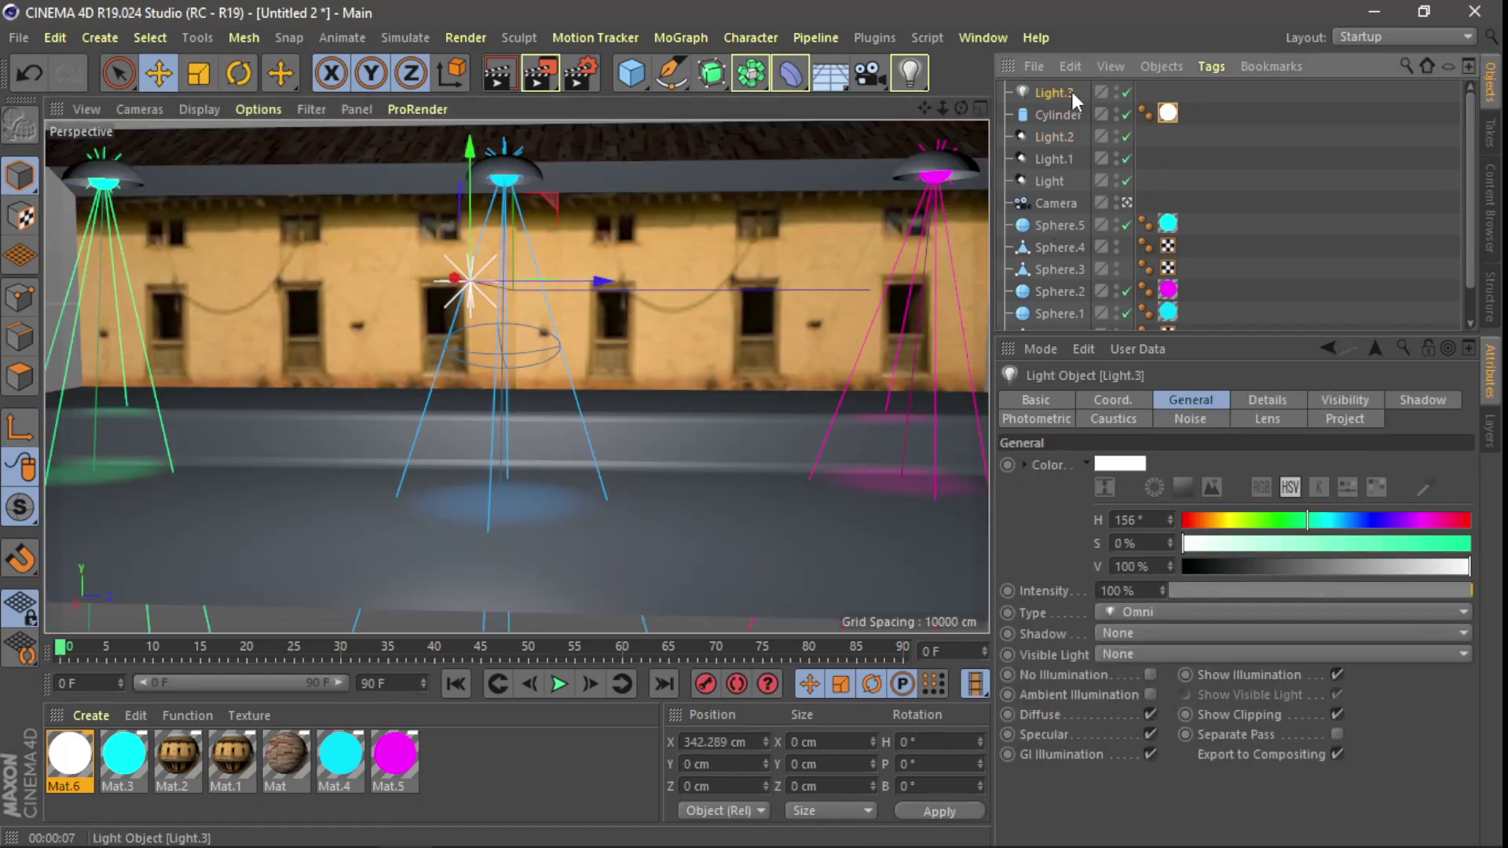
{"action": "key", "text": "Delete"}
{"action": "left_click", "coordinate": [499, 71]}
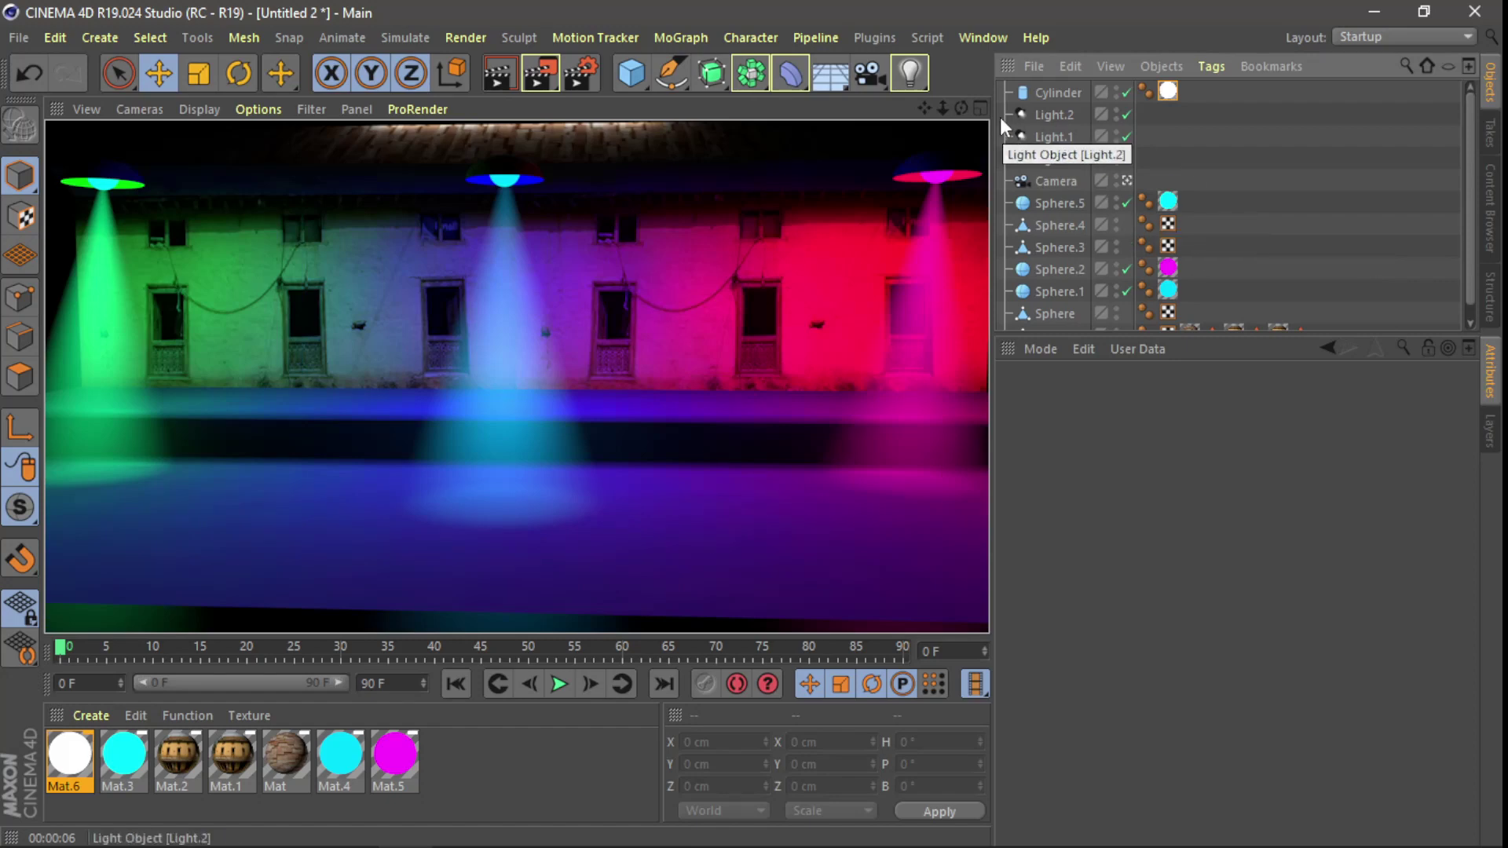
{"action": "left_click", "coordinate": [1127, 180]}
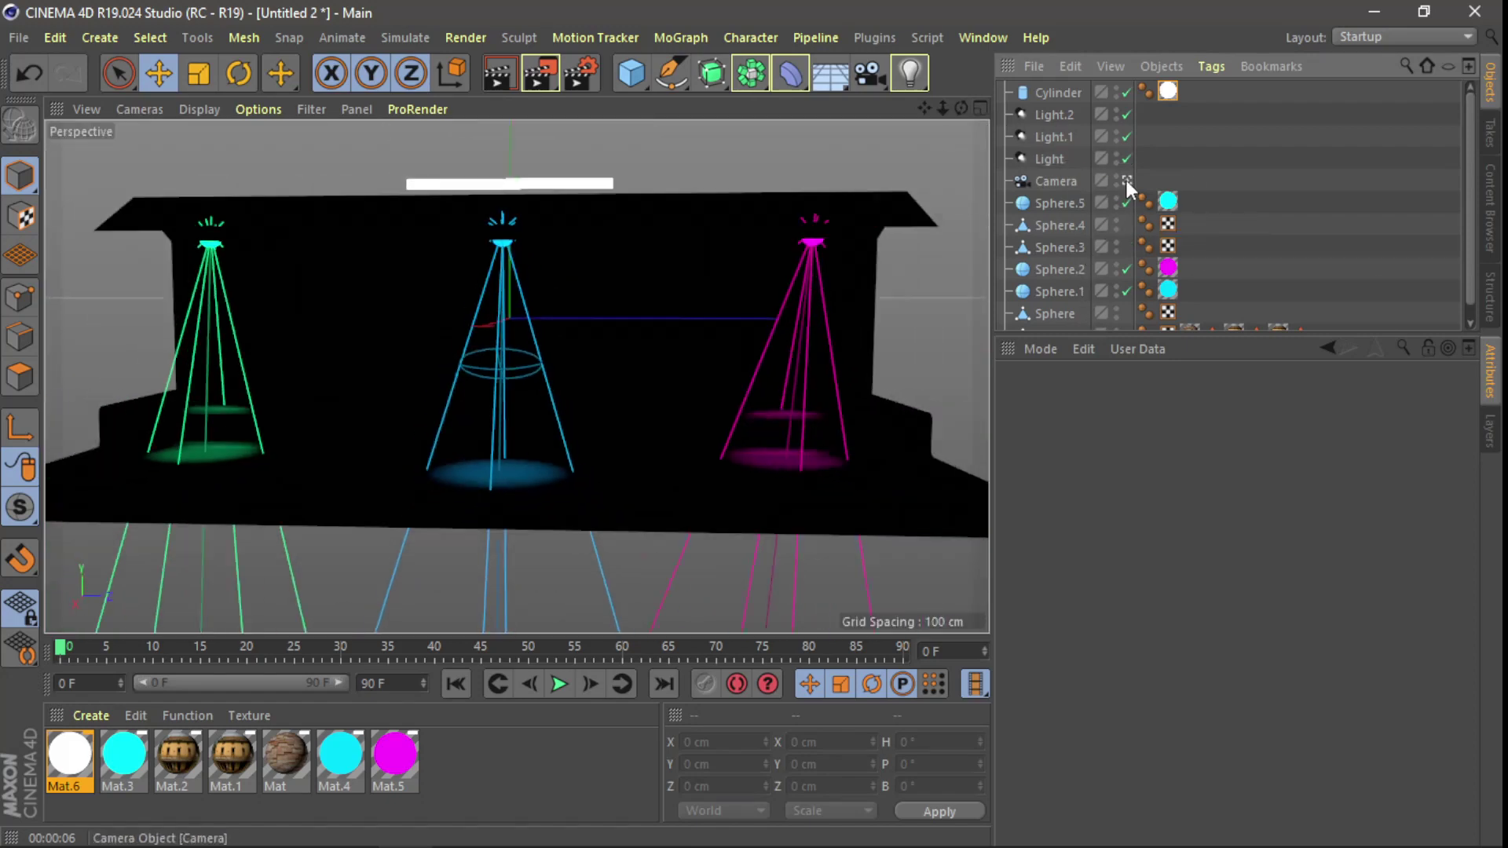
{"action": "mouse_move", "coordinate": [962, 108]}
{"action": "left_mouse_down"}
{"action": "mouse_move", "coordinate": [1034, 107]}
{"action": "mouse_move", "coordinate": [742, 232]}
{"action": "left_mouse_up"}
- Slide the tube light along X and lower it along Y, orbiting to check placement
{"action": "left_click", "coordinate": [1057, 93]}
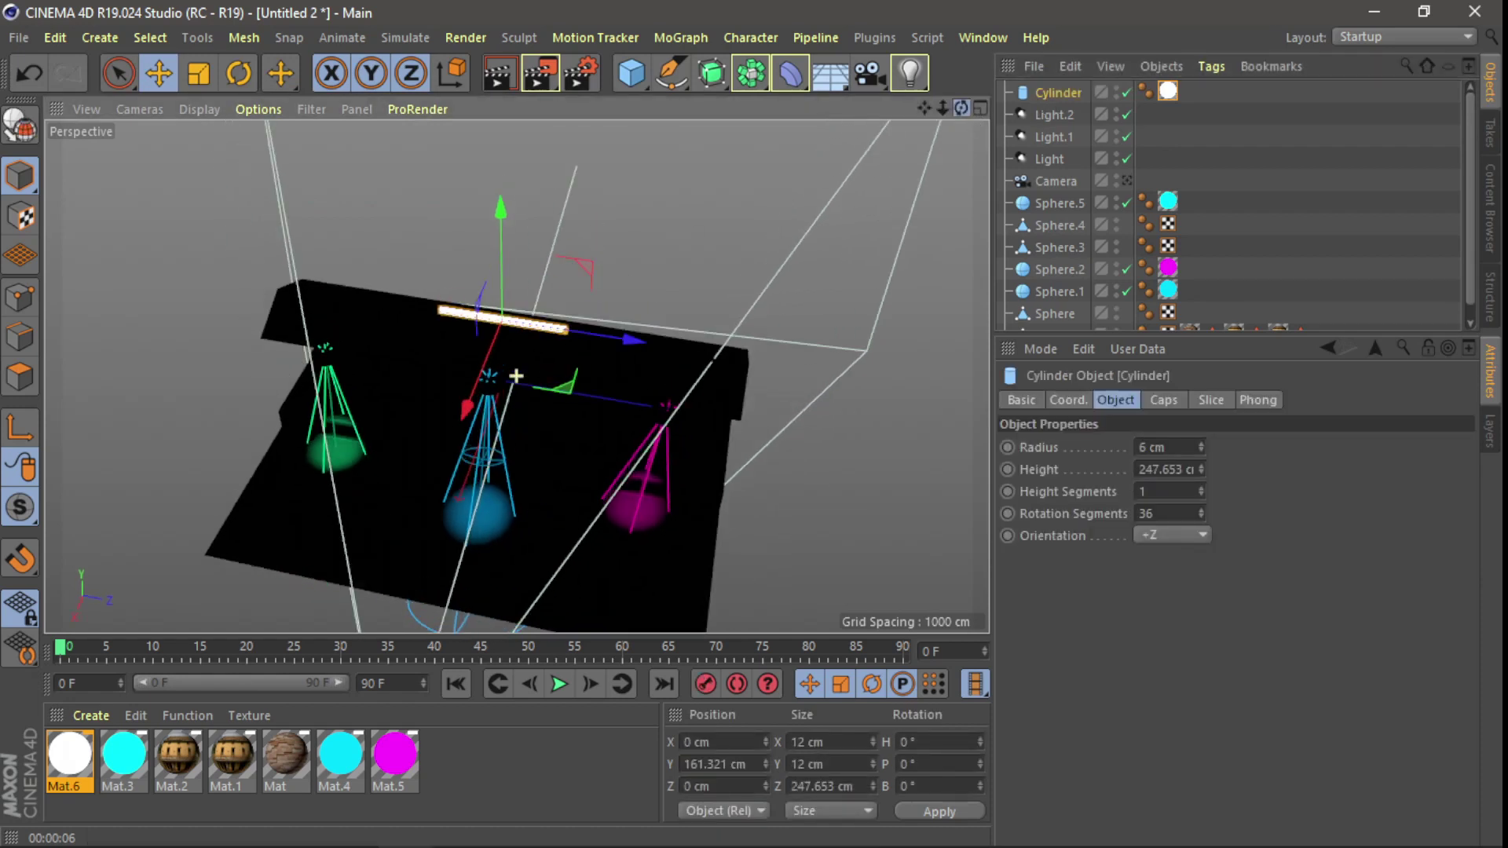
{"action": "left_click_drag", "start_coordinate": [363, 427], "coordinate": [337, 430]}
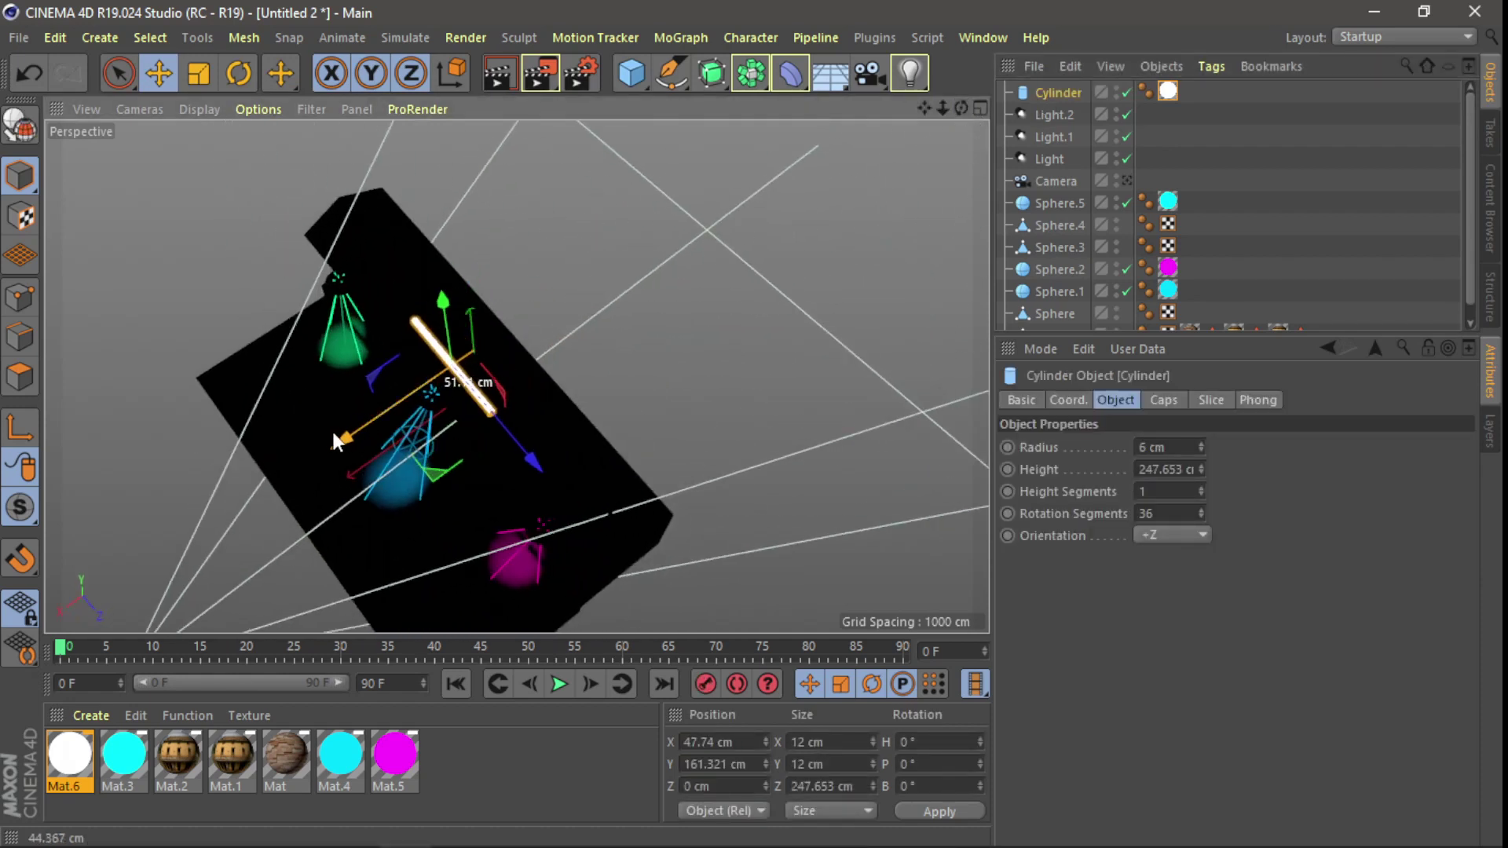
{"action": "scroll", "coordinate": [492, 473], "scroll_direction": "up", "scroll_amount": 3}
{"action": "scroll", "coordinate": [491, 476], "scroll_direction": "up", "scroll_amount": 1}
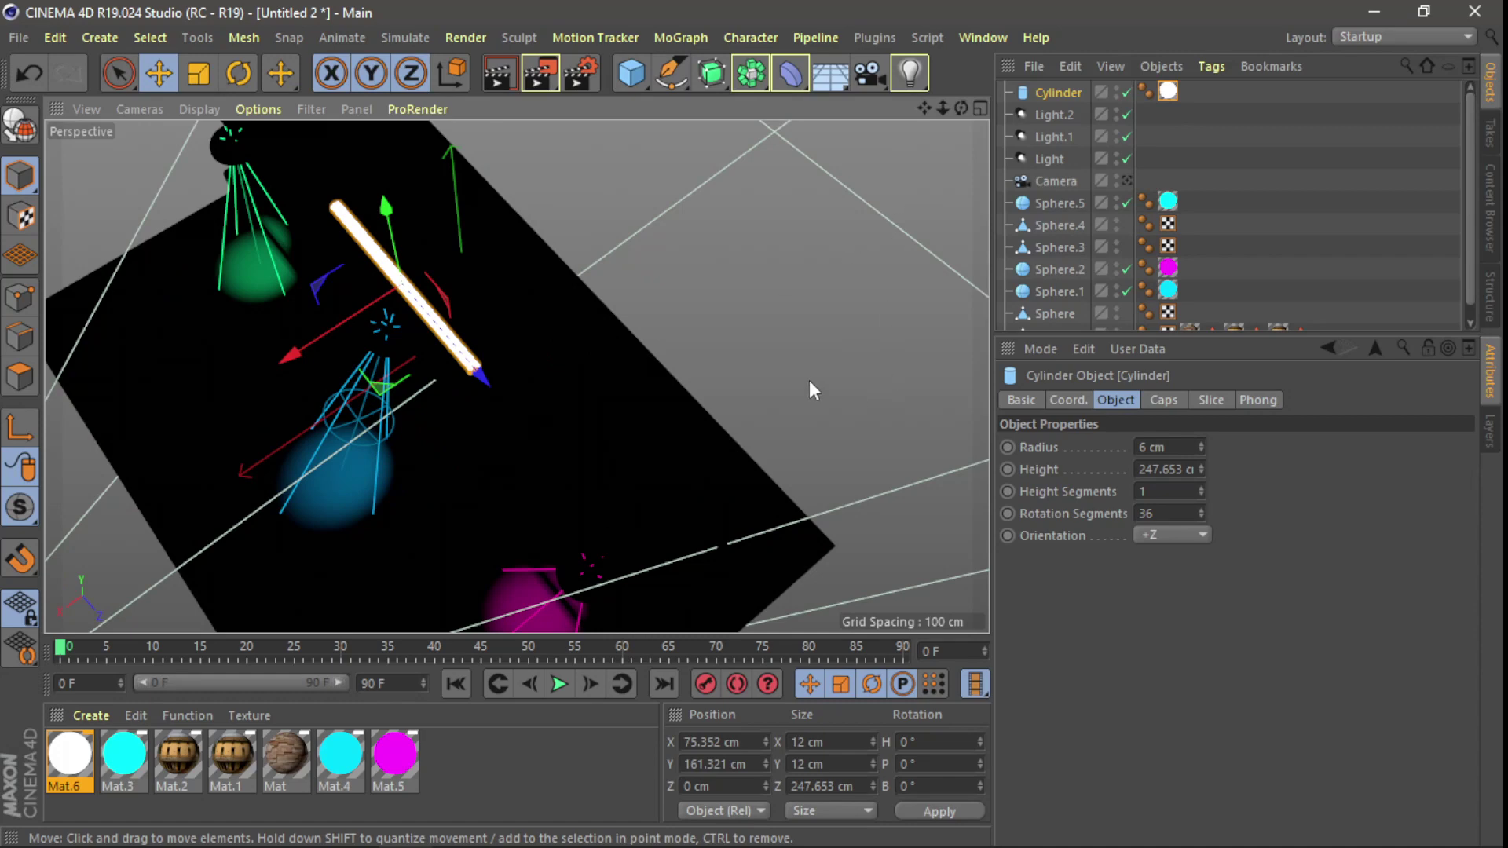
{"action": "left_click_drag", "start_coordinate": [812, 389], "coordinate": [515, 370], "text": "alt"}
{"action": "left_click_drag", "start_coordinate": [410, 130], "coordinate": [426, 204]}
{"action": "scroll", "coordinate": [407, 332], "scroll_direction": "up", "scroll_amount": 2}
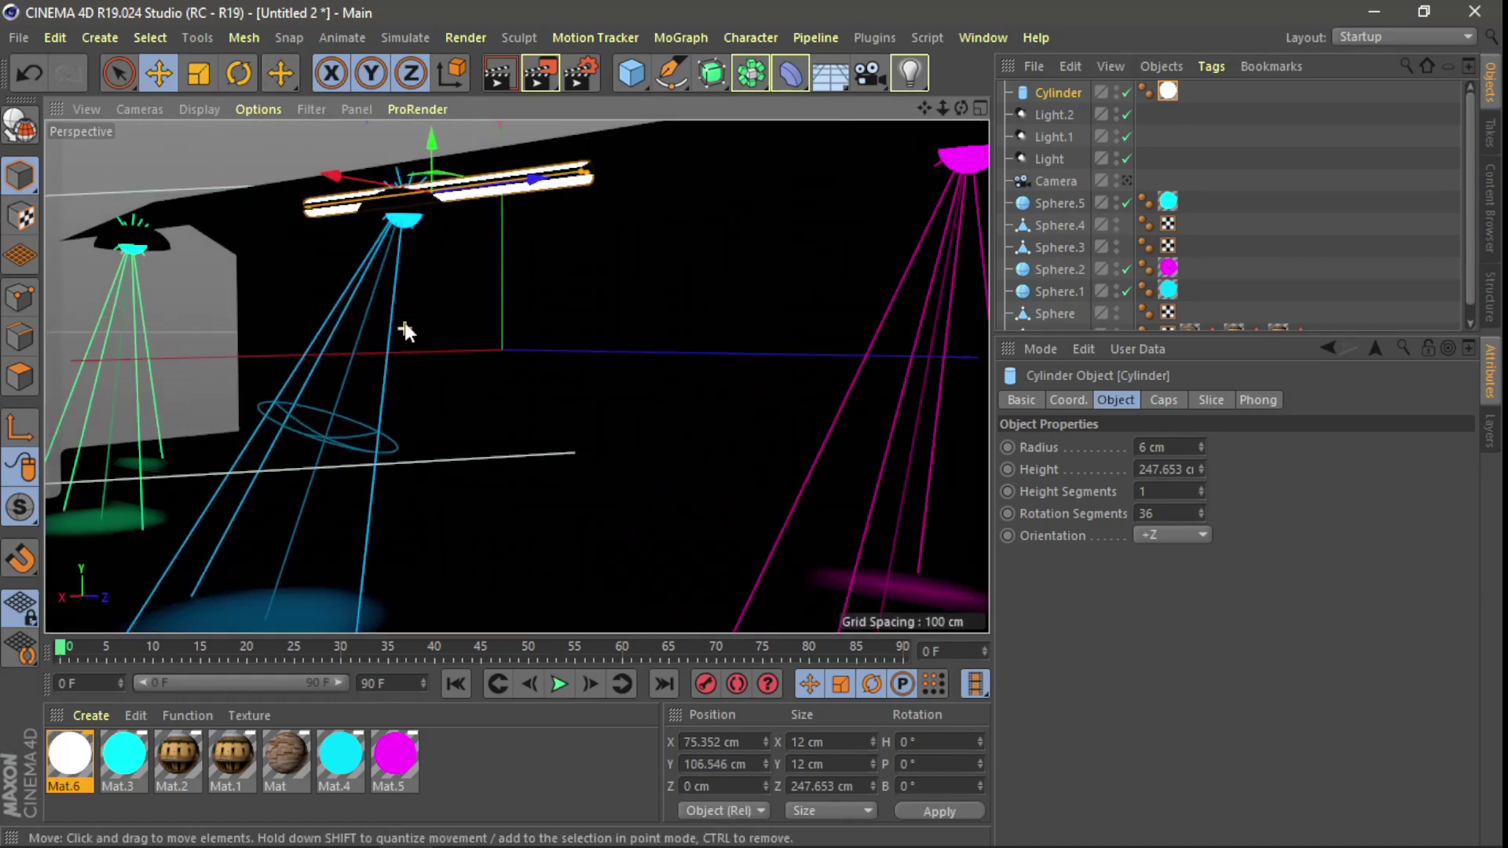
{"action": "left_click_drag", "start_coordinate": [961, 107], "coordinate": [468, 160]}
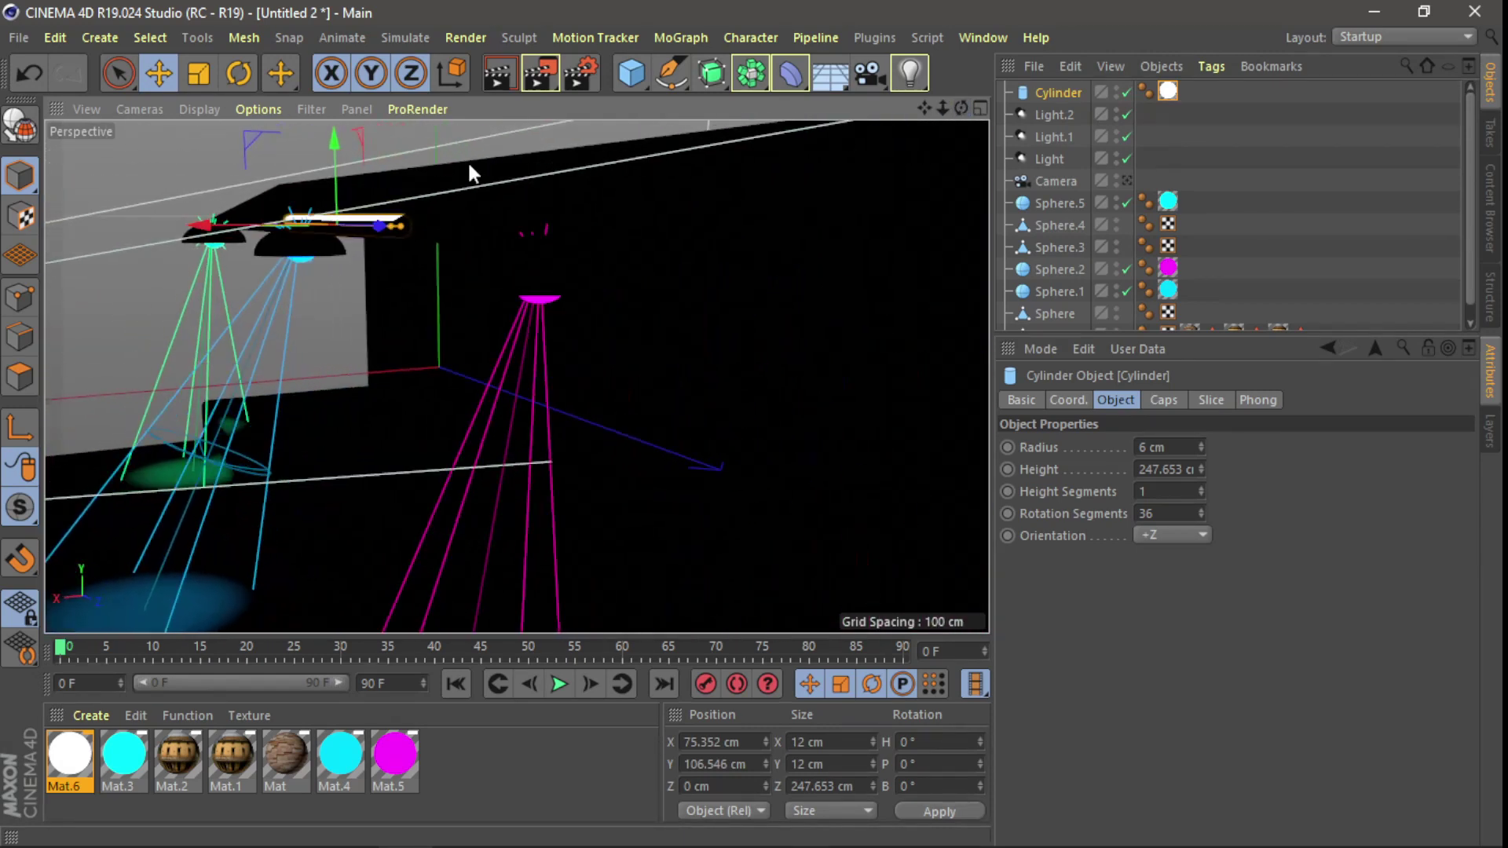
{"action": "mouse_move", "coordinate": [218, 224]}
{"action": "left_mouse_down"}
{"action": "mouse_move", "coordinate": [446, 220]}
{"action": "mouse_move", "coordinate": [336, 271]}
{"action": "left_mouse_up"}
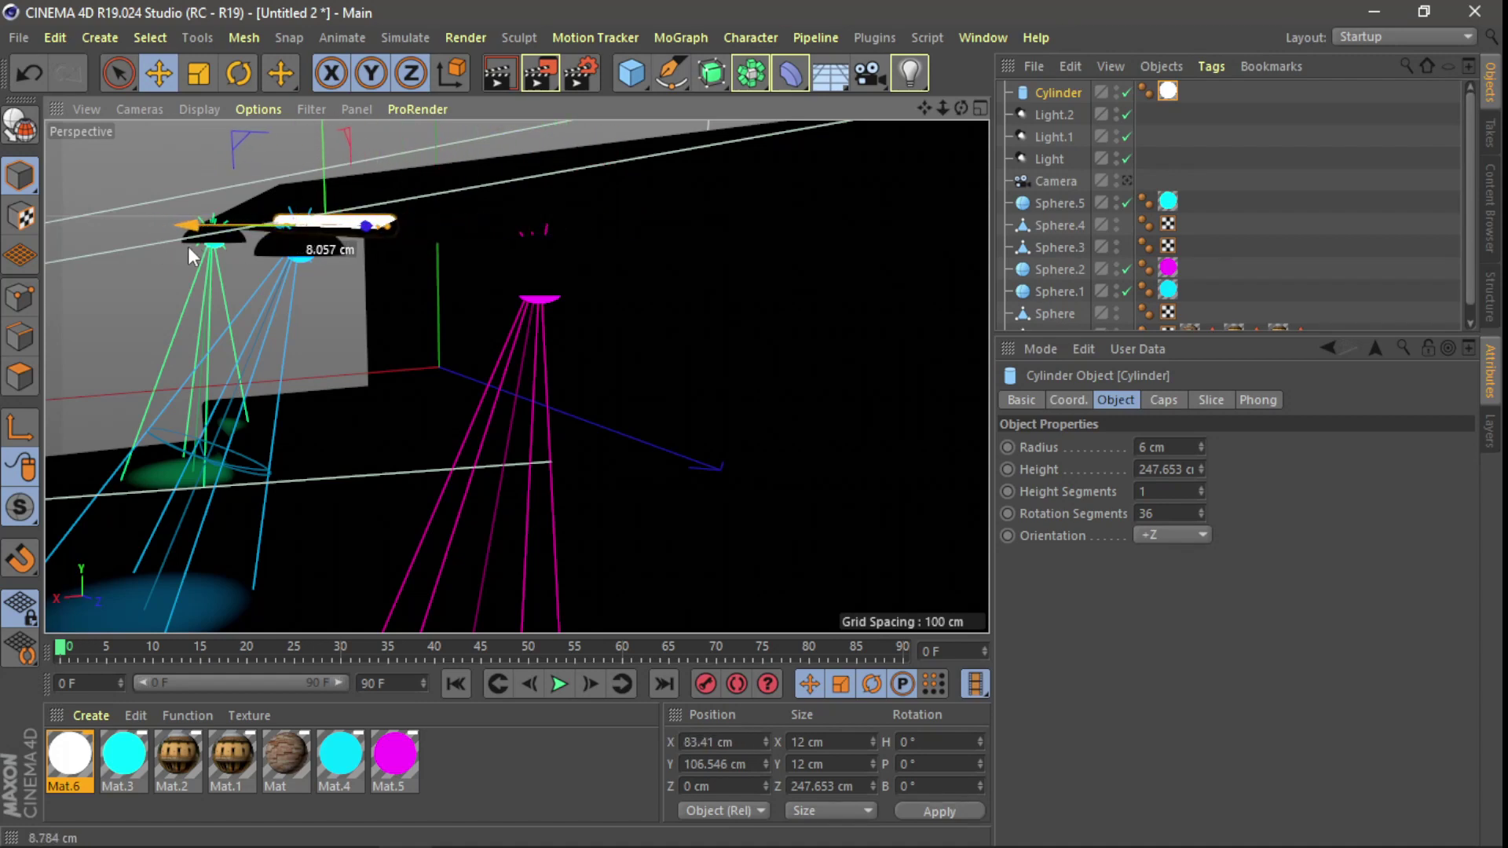
{"action": "mouse_move", "coordinate": [942, 119]}
{"action": "left_mouse_down"}
{"action": "mouse_move", "coordinate": [885, 201]}
{"action": "mouse_move", "coordinate": [920, 194]}
{"action": "left_mouse_up"}
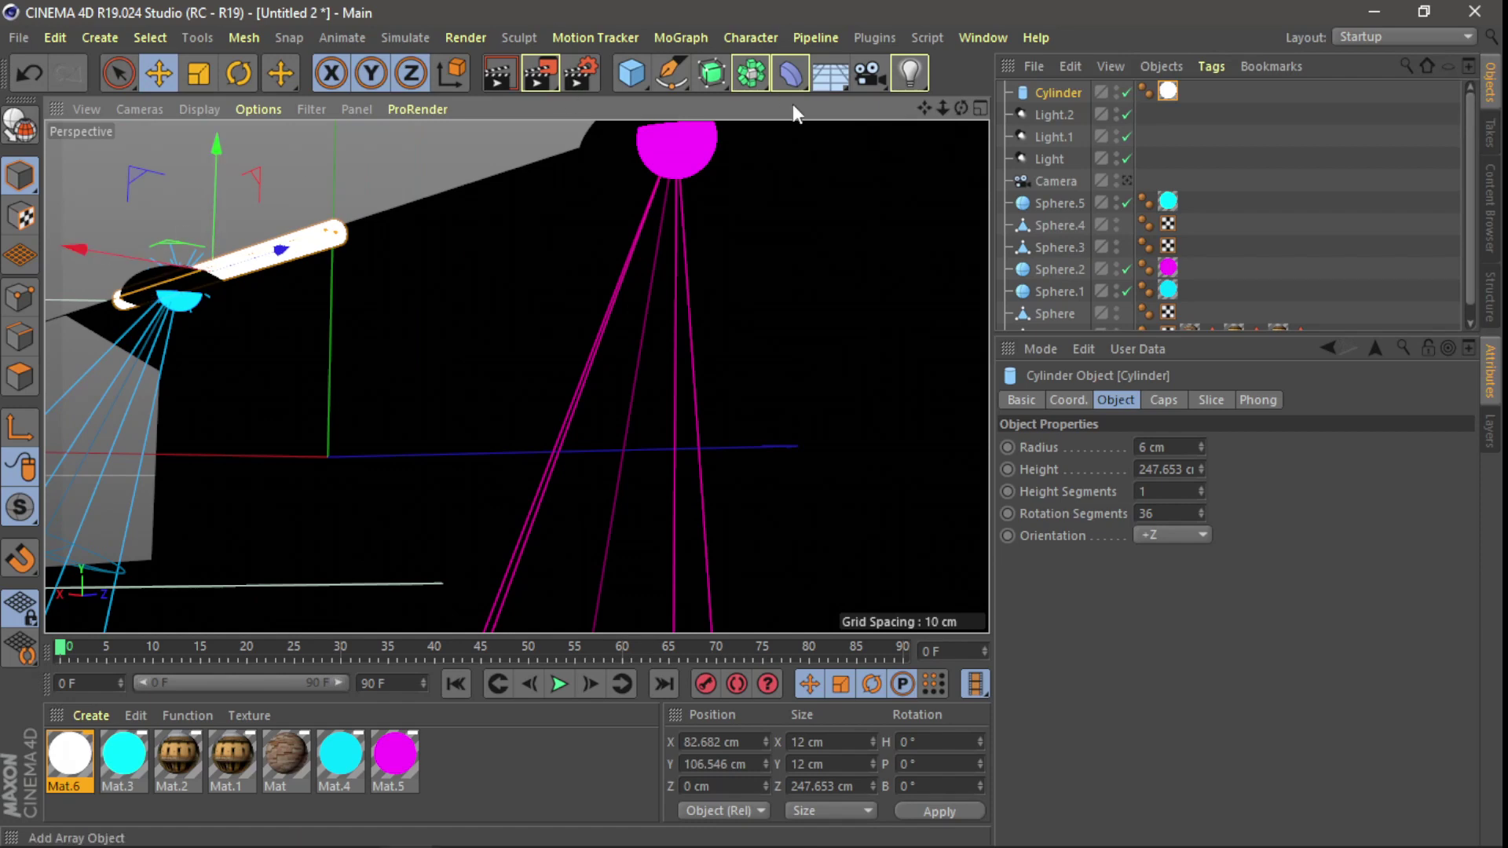
- Centre the tube light at X 0 in the top view, then restore the perspective view
{"action": "left_click", "coordinate": [981, 108]}
{"action": "scroll", "coordinate": [793, 290], "scroll_direction": "down", "scroll_amount": 3}
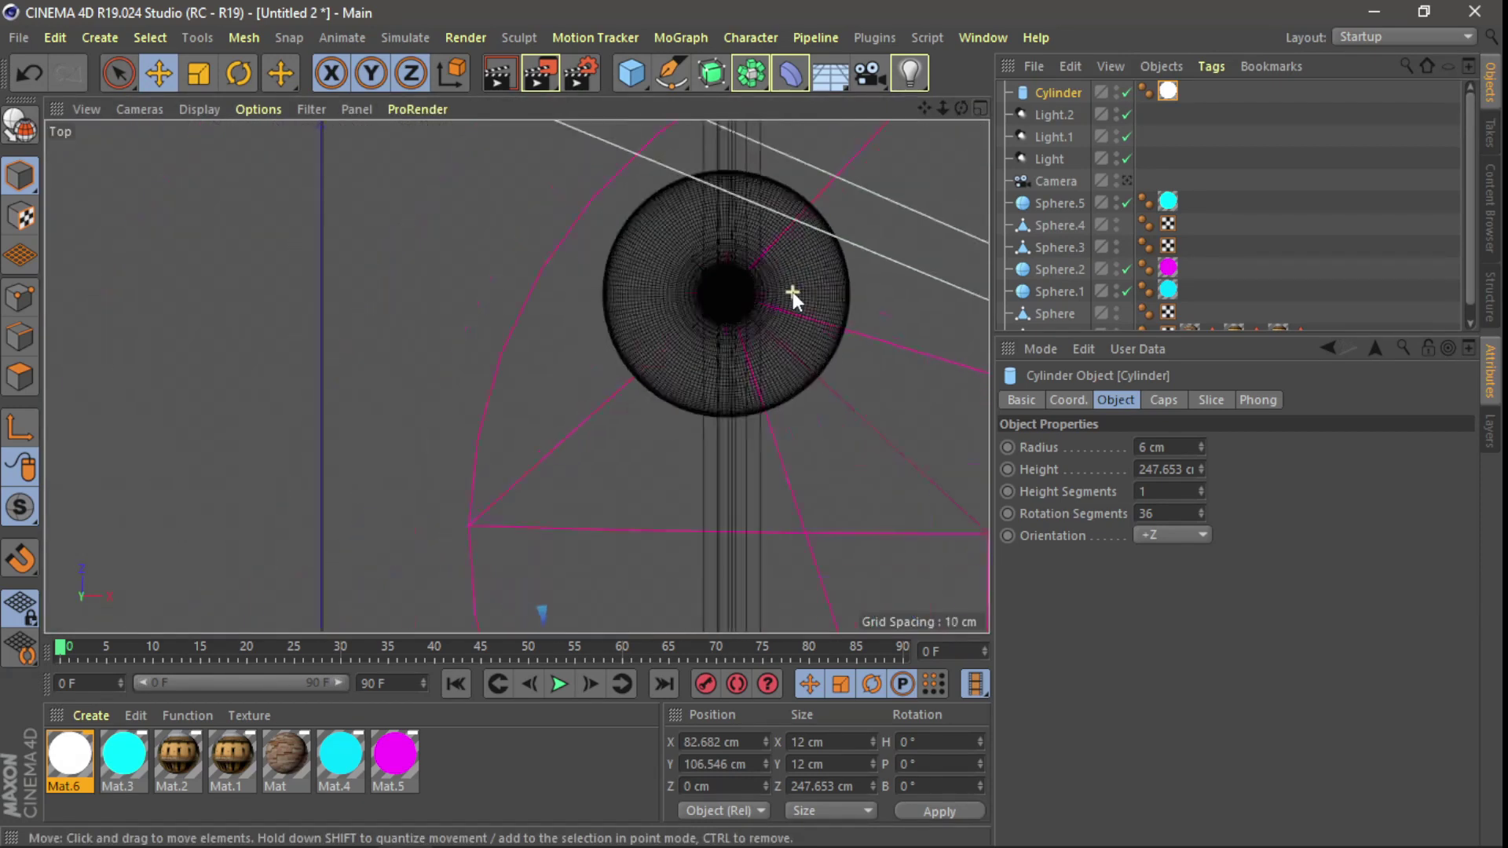
{"action": "scroll", "coordinate": [793, 291], "scroll_direction": "down", "scroll_amount": 2}
{"action": "scroll", "coordinate": [793, 291], "scroll_direction": "down", "scroll_amount": 2}
{"action": "left_click_drag", "start_coordinate": [903, 525], "coordinate": [845, 528]}
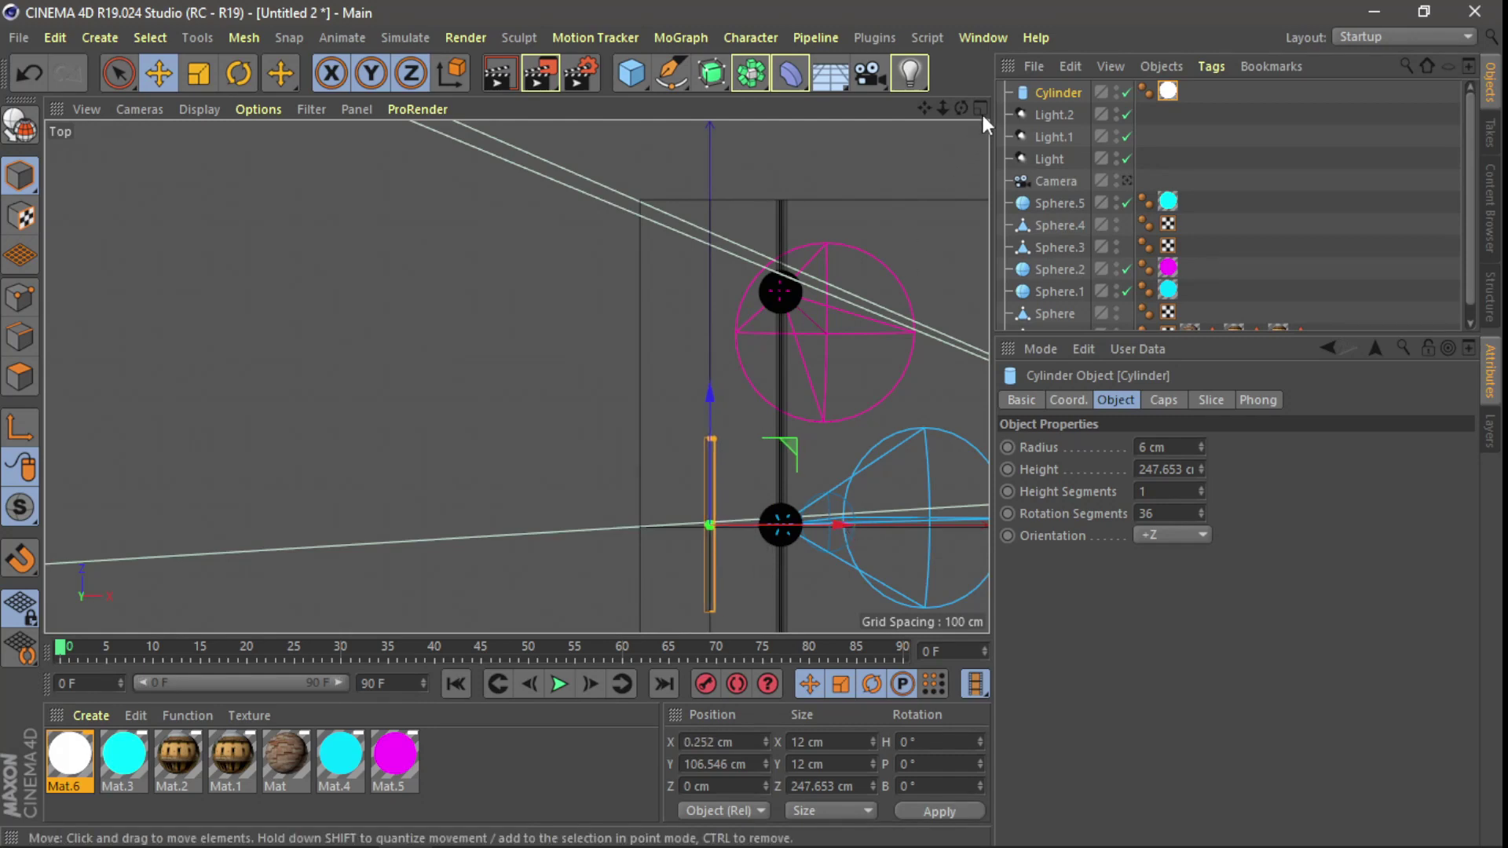
{"action": "left_click", "coordinate": [982, 107]}
{"action": "left_click", "coordinate": [506, 109]}
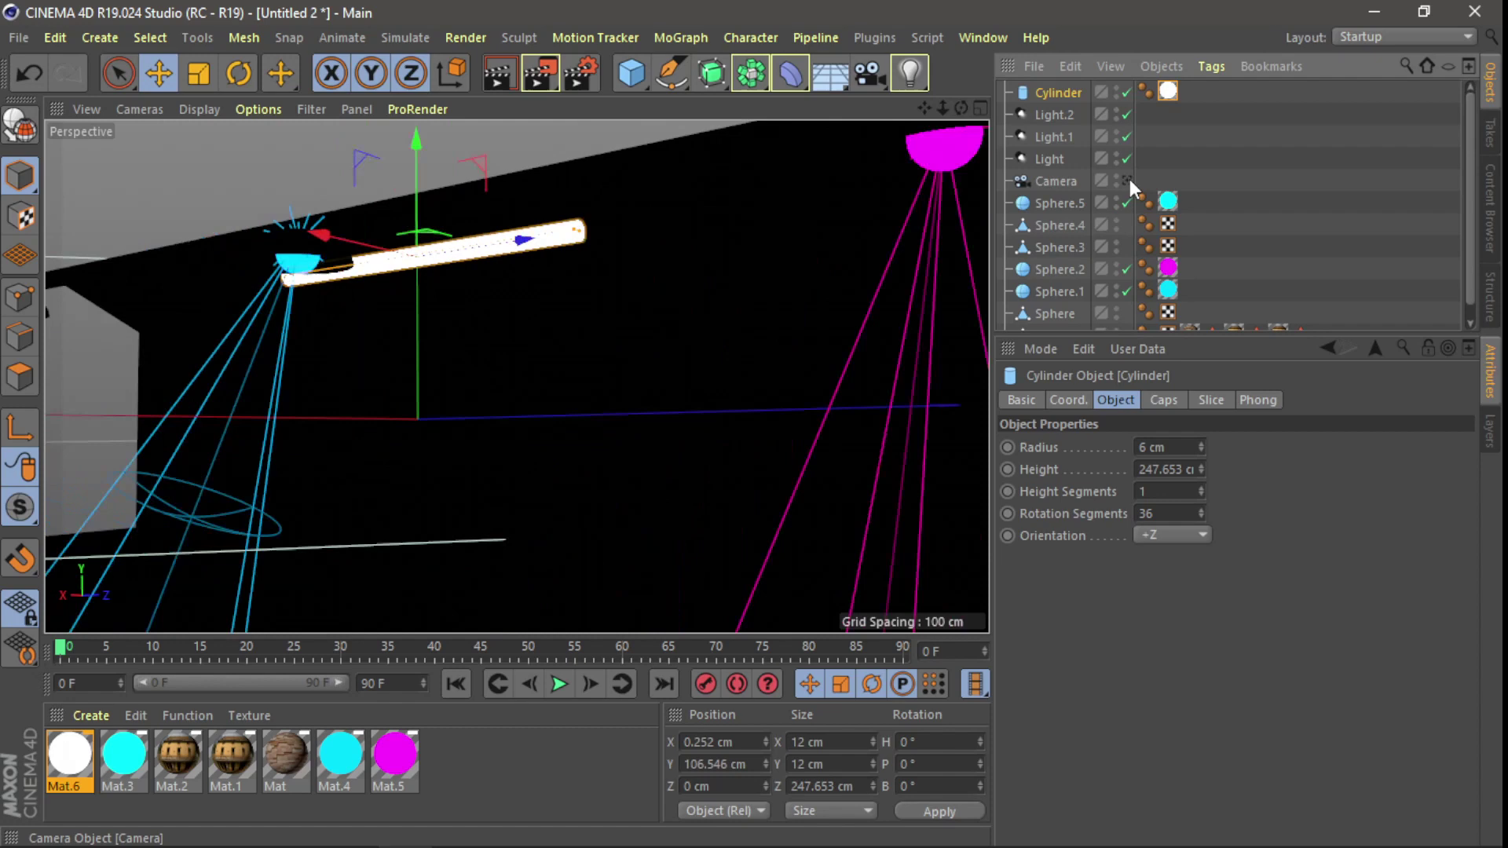
- Through the scene camera, nudge the tube to Y 126.126 cm and render a preview
{"action": "left_click", "coordinate": [1128, 180]}
{"action": "left_click_drag", "start_coordinate": [522, 146], "coordinate": [522, 123]}
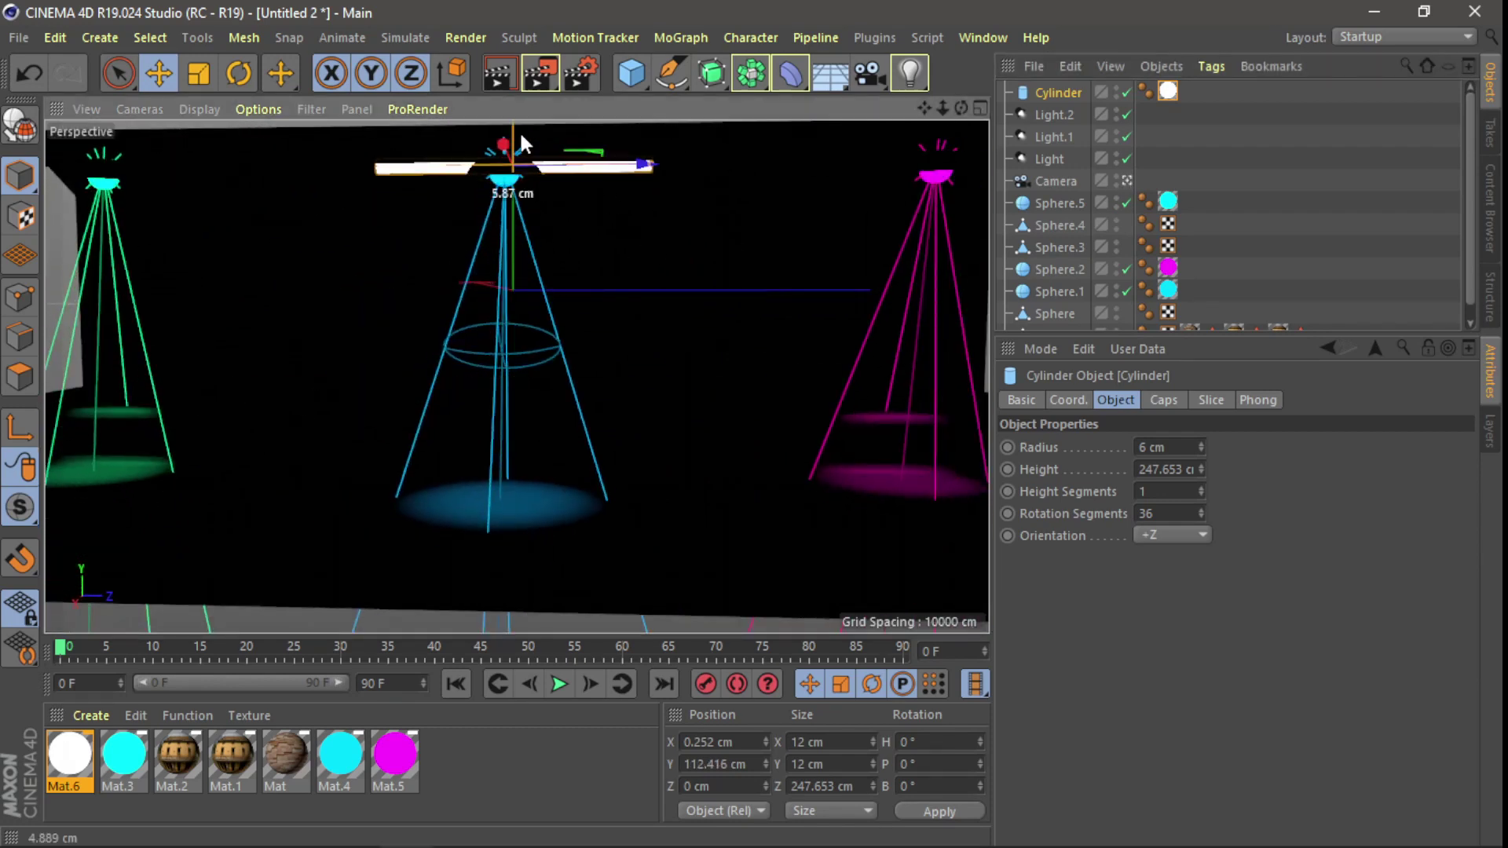
{"action": "left_click", "coordinate": [496, 72]}
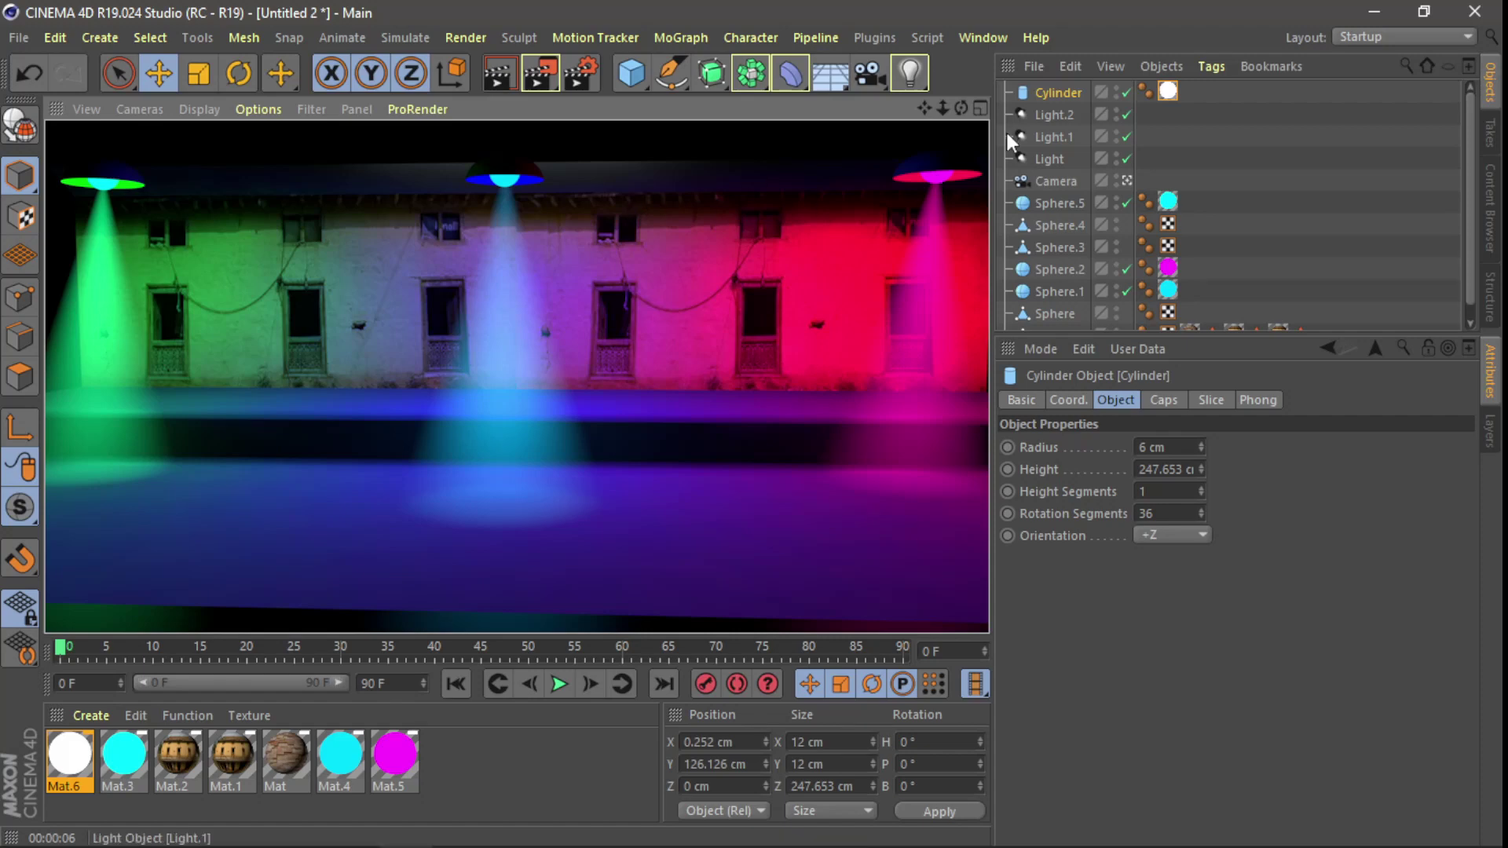
- Frame the tube, raise it to Y 155.432 cm, and render through the scene camera
{"action": "left_click", "coordinate": [1082, 101]}
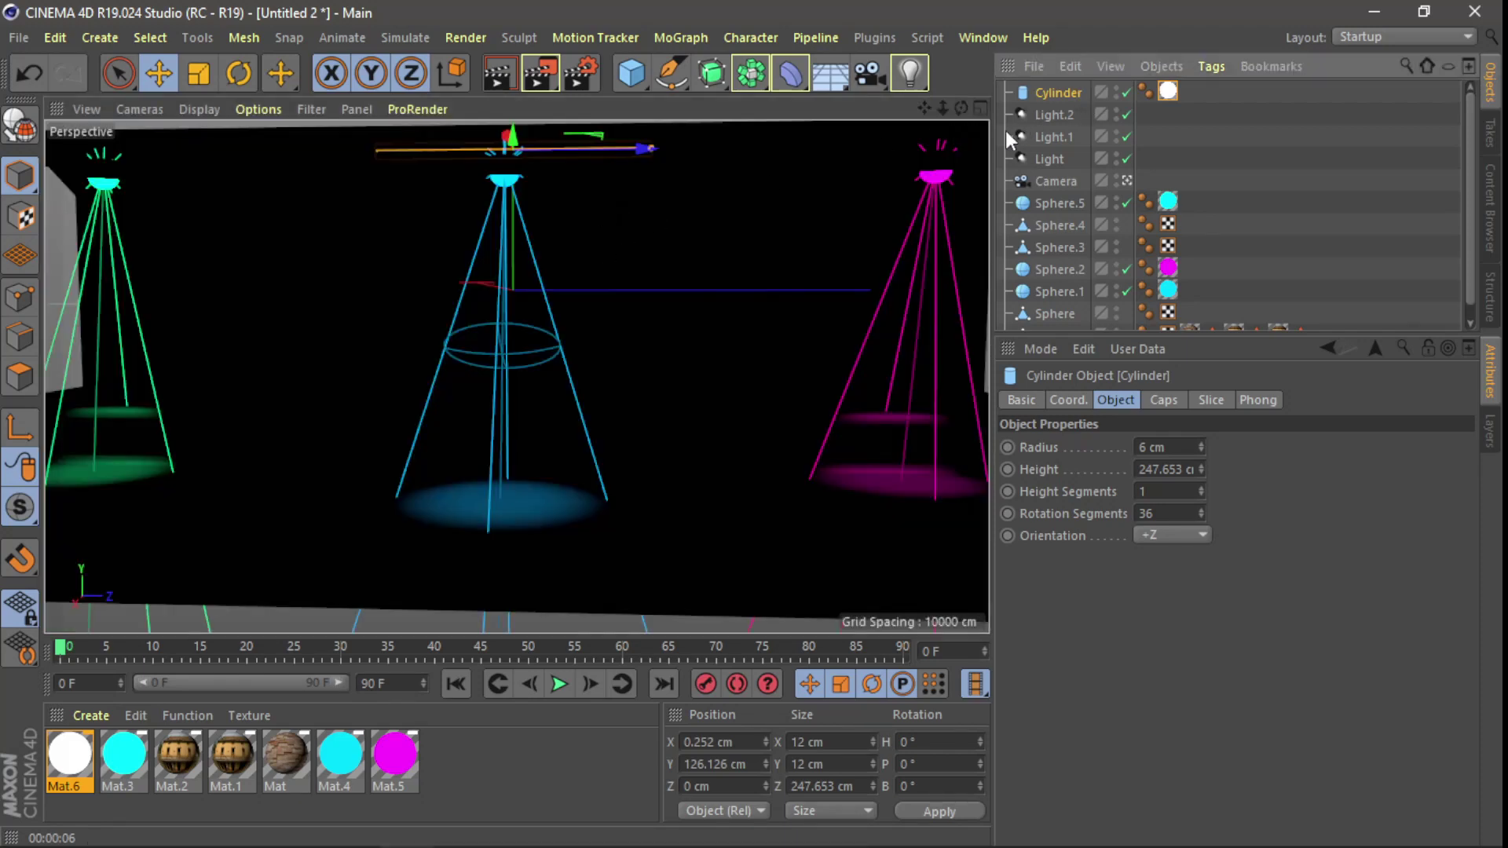
{"action": "key", "text": "o"}
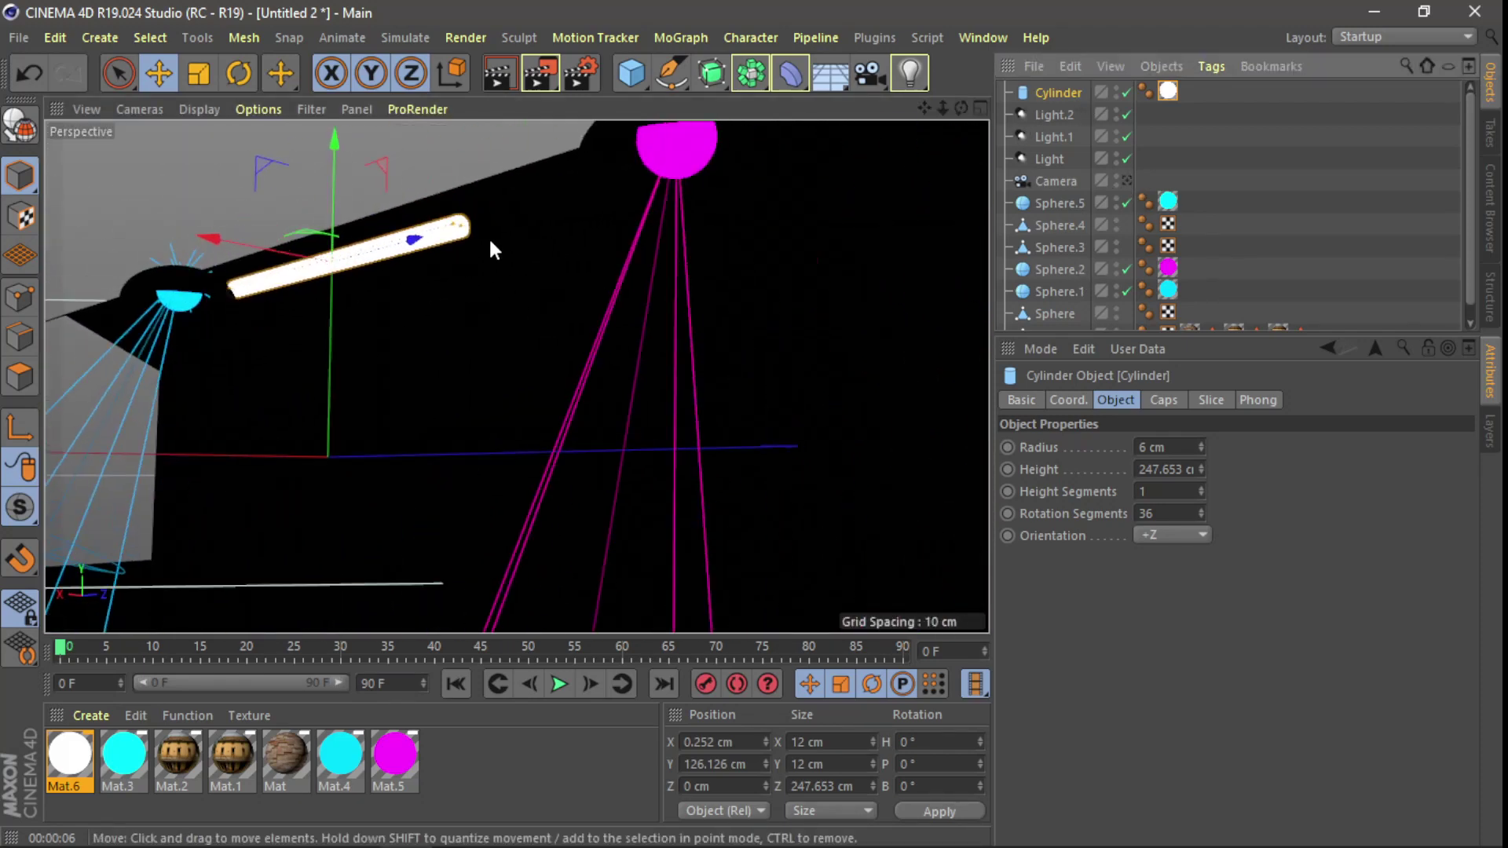
{"action": "mouse_move", "coordinate": [953, 106]}
{"action": "left_mouse_down"}
{"action": "mouse_move", "coordinate": [369, 138]}
{"action": "mouse_move", "coordinate": [307, 125]}
{"action": "left_mouse_up"}
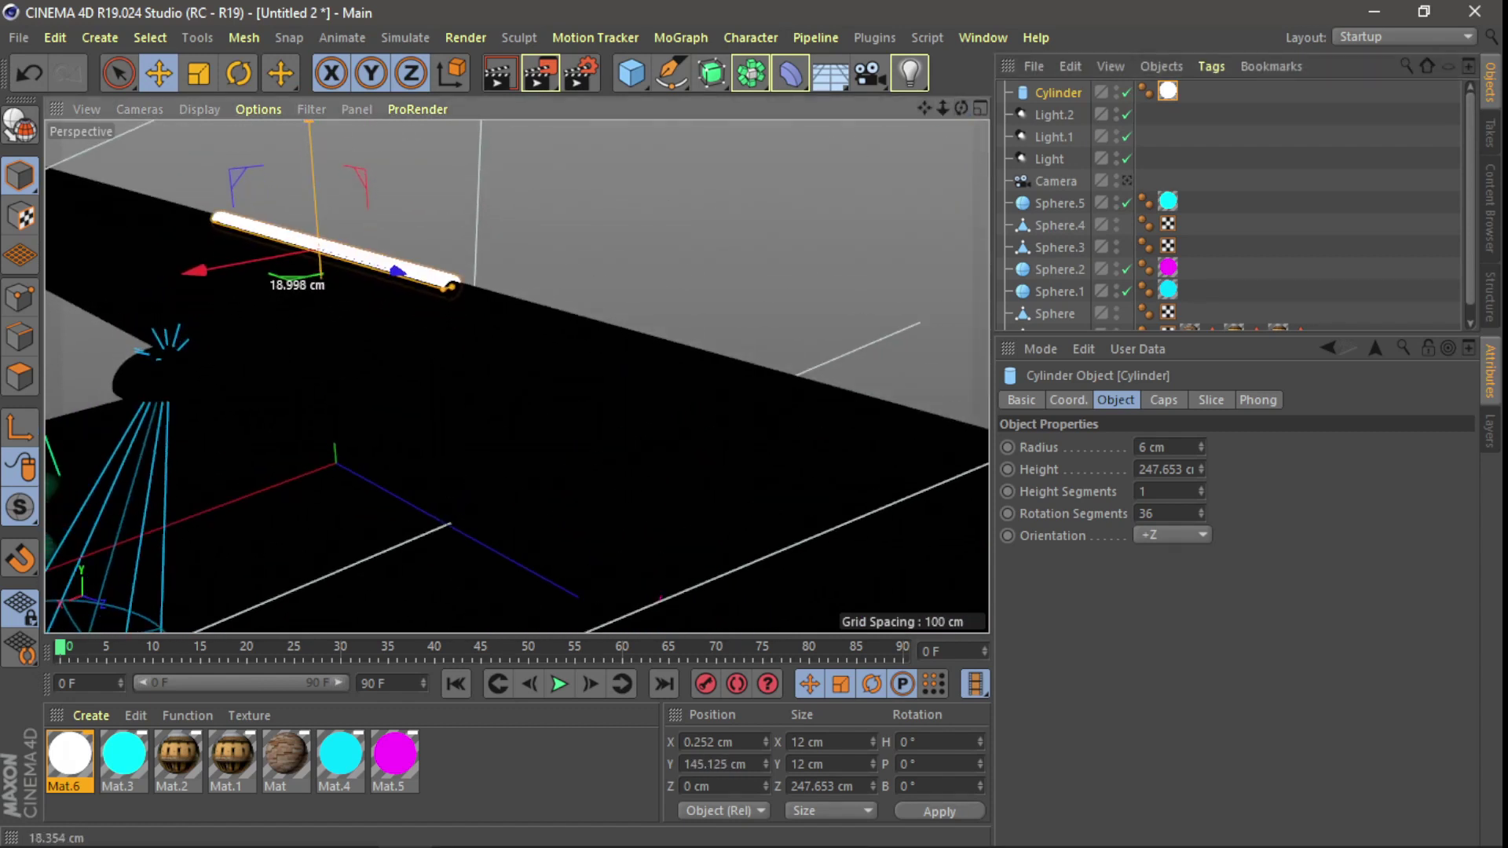
{"action": "left_click_drag", "start_coordinate": [315, 143], "coordinate": [316, 126]}
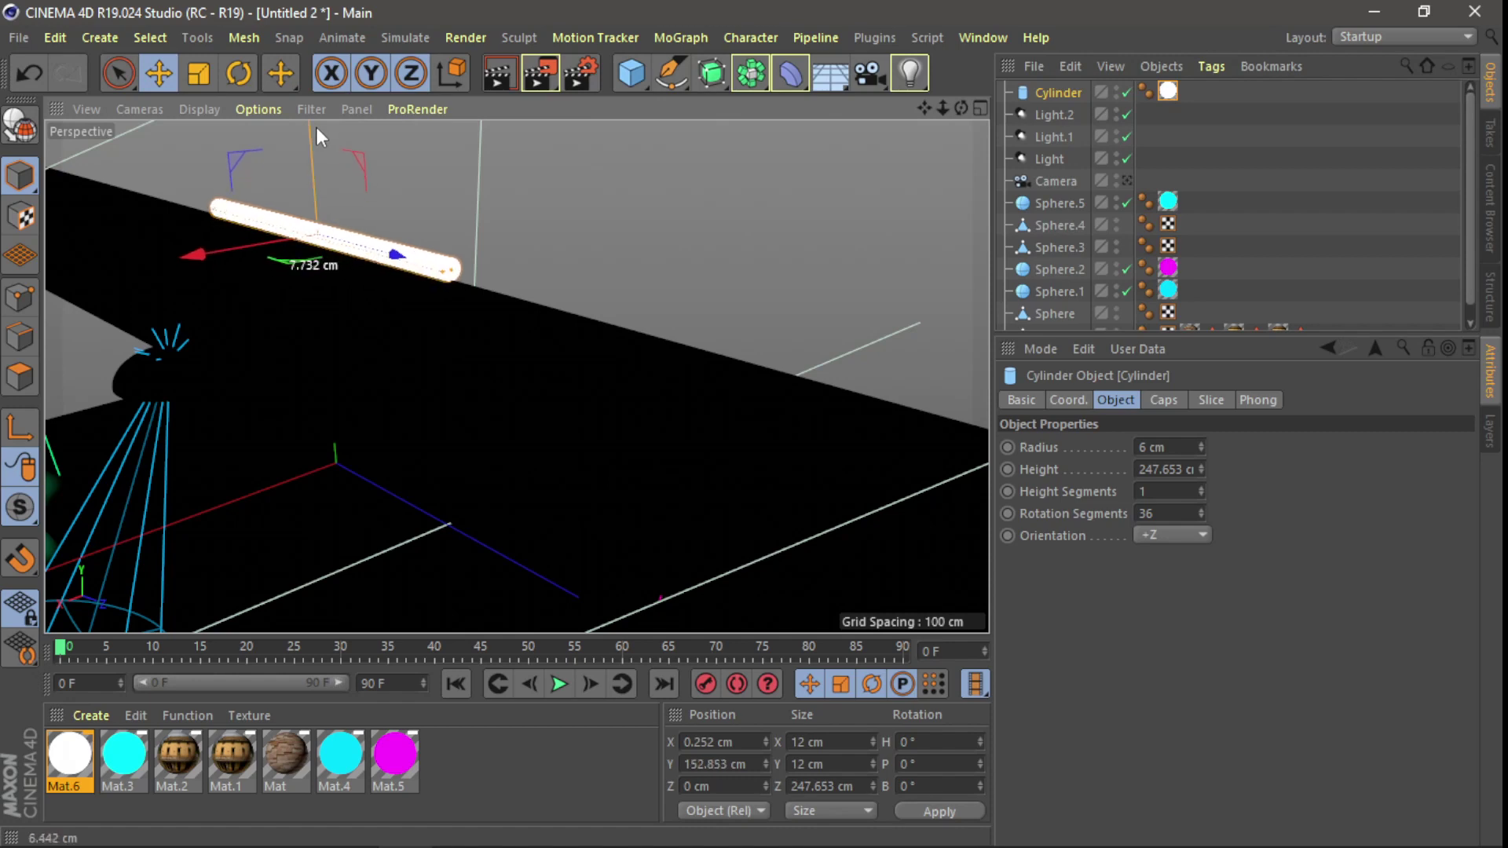
{"action": "left_click_drag", "start_coordinate": [193, 253], "coordinate": [95, 267]}
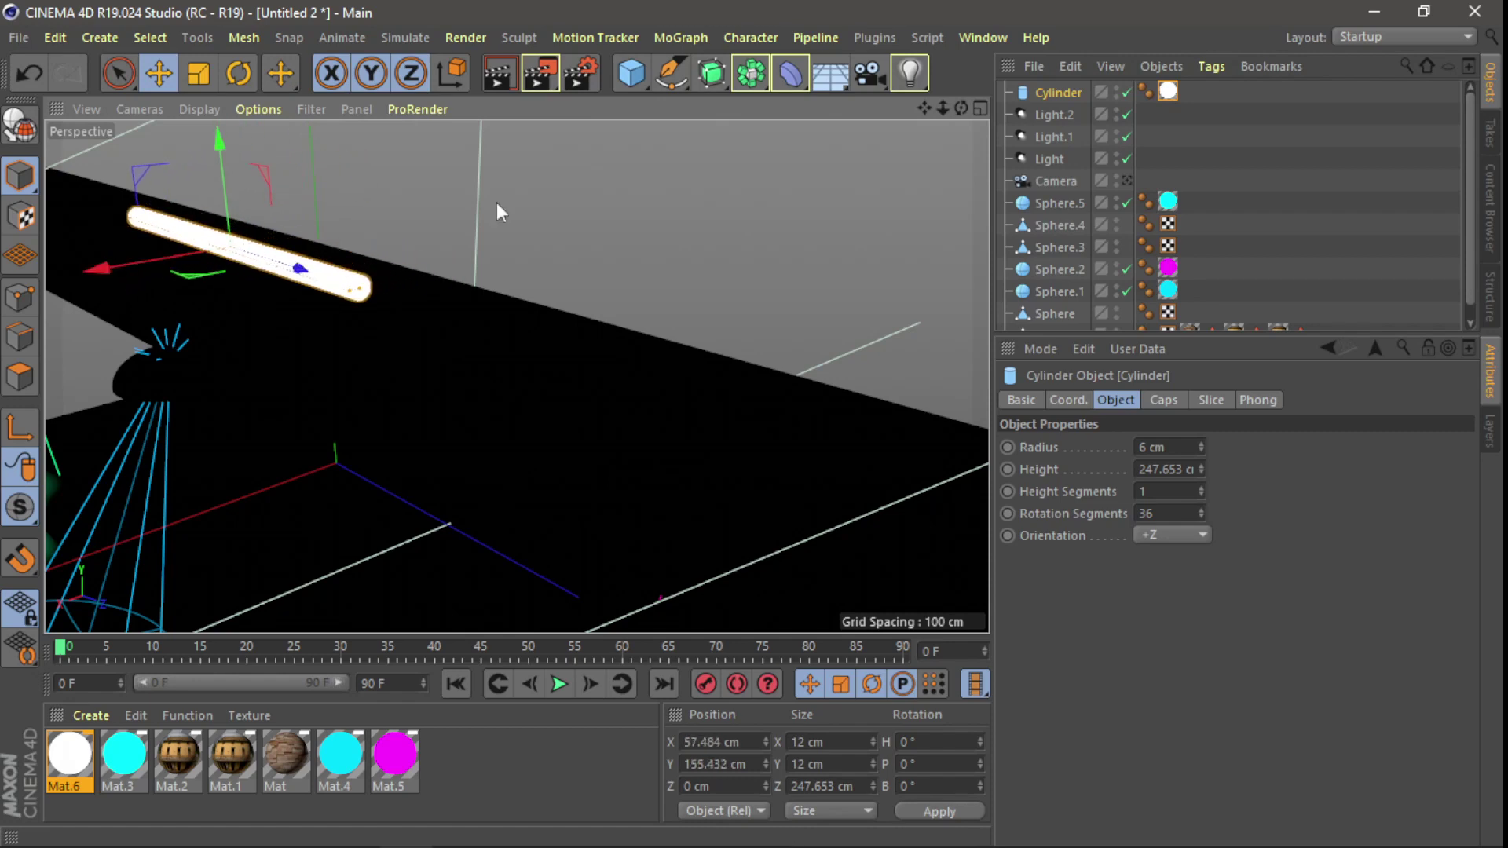
{"action": "left_click", "coordinate": [1126, 180]}
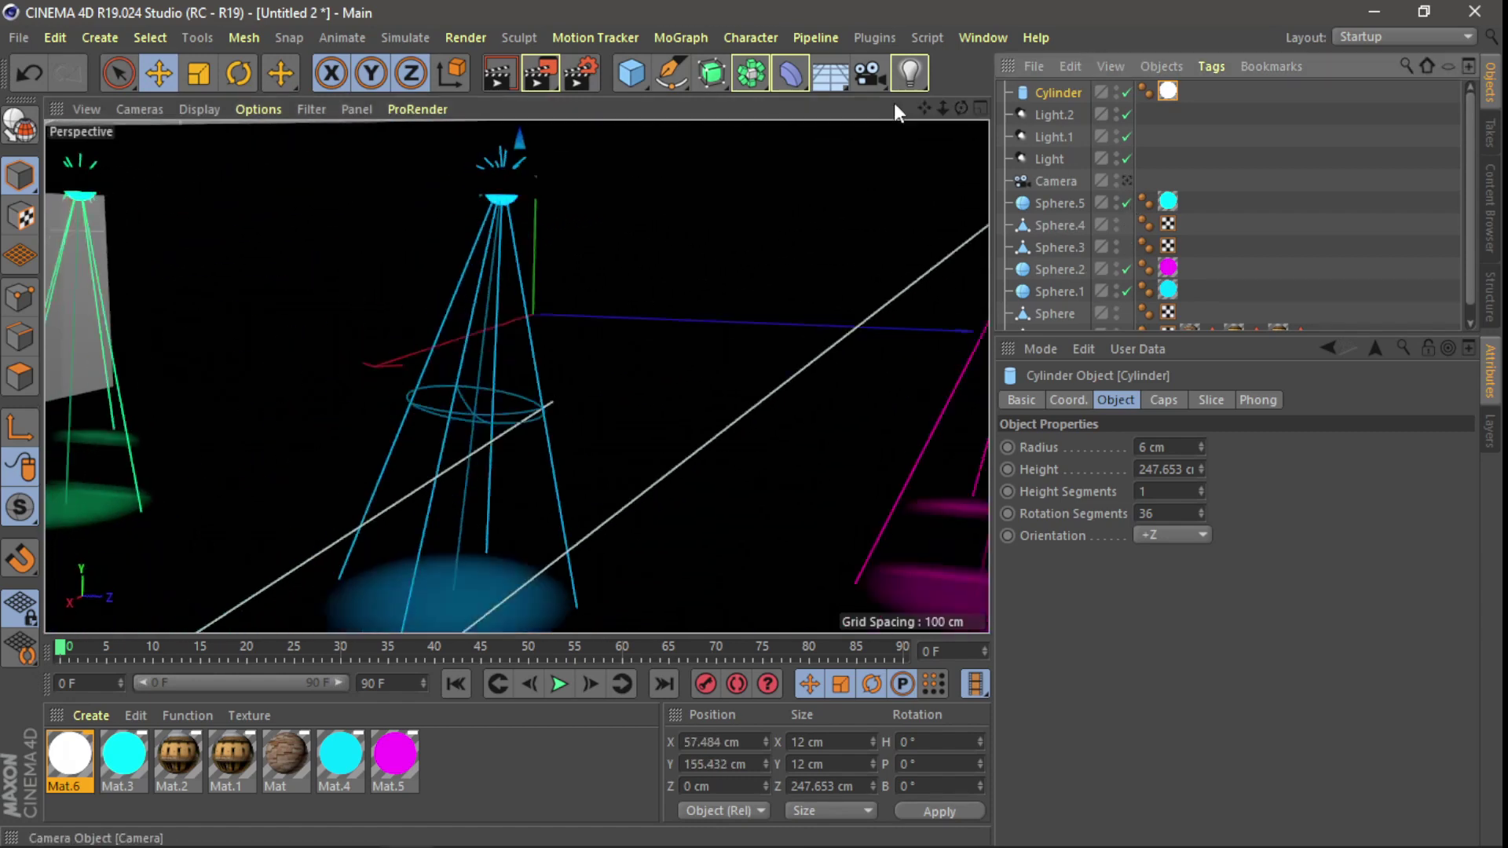
{"action": "left_click", "coordinate": [510, 77]}
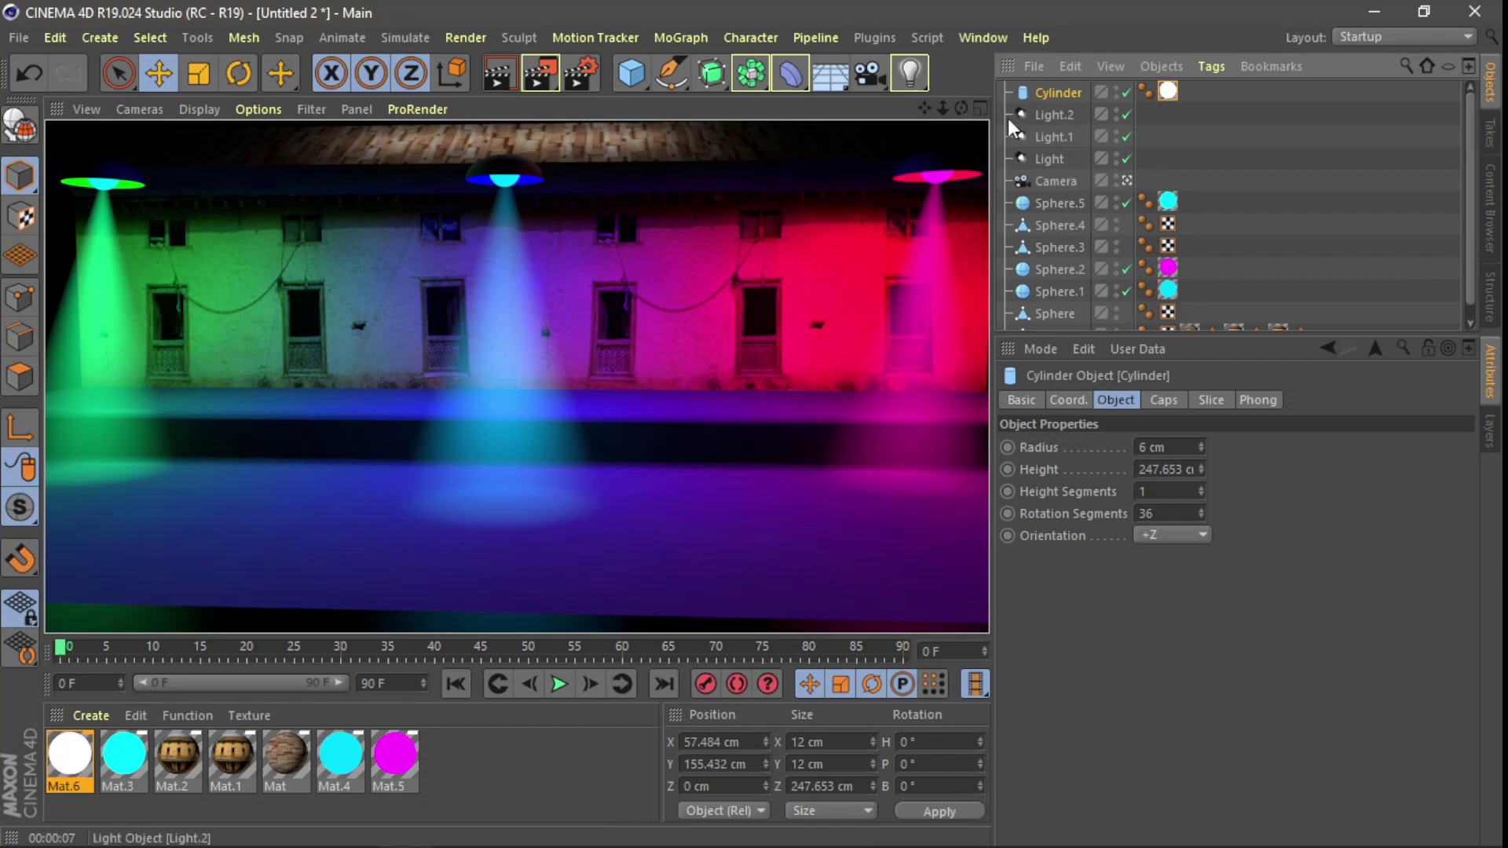
- Lengthen the tube light to 636.774 cm and render the lit wall through the camera
{"action": "left_click", "coordinate": [1128, 180]}
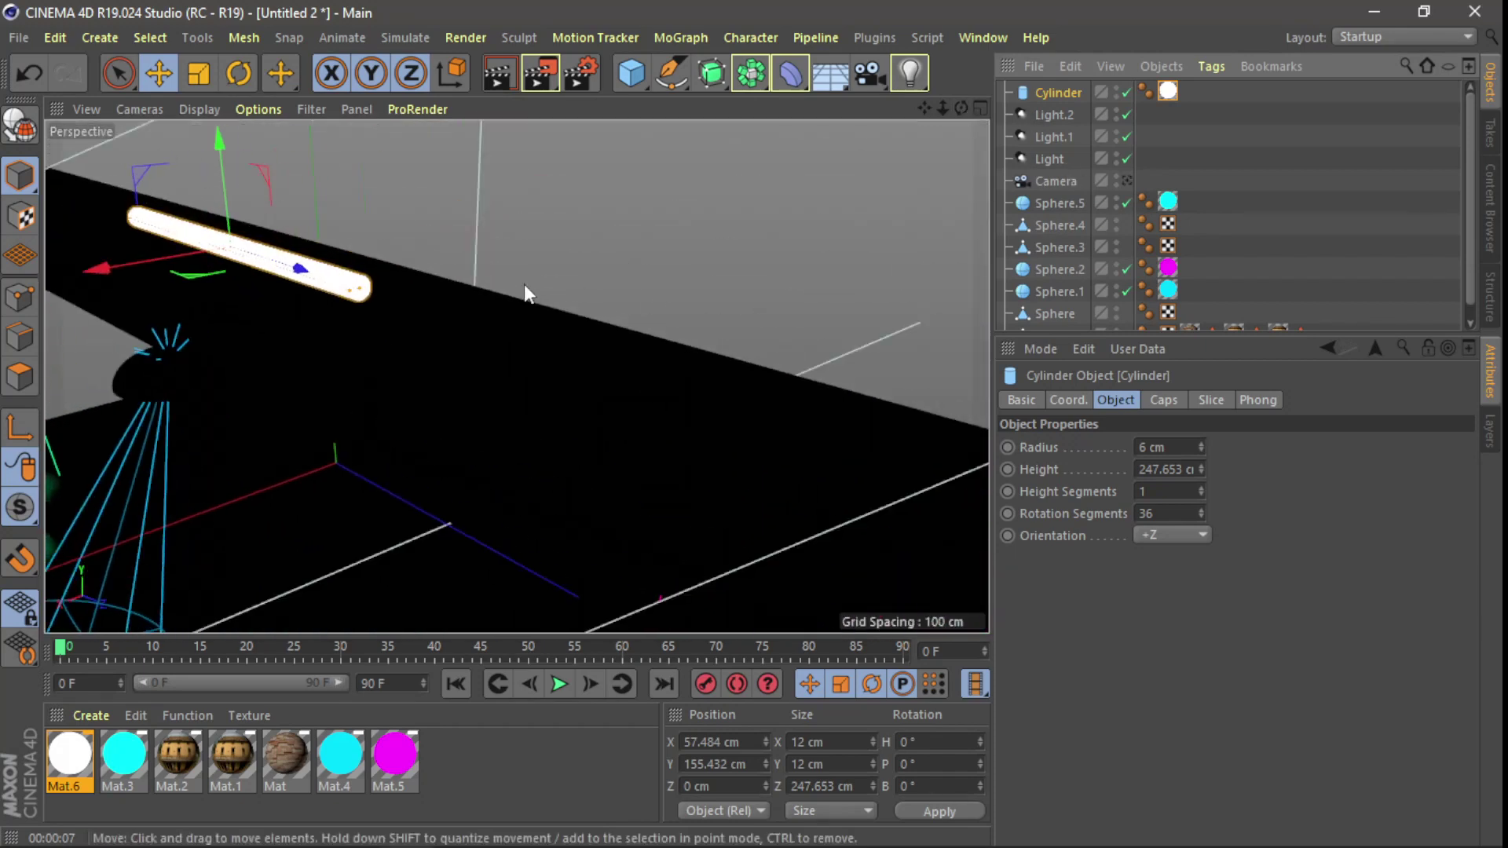
{"action": "left_click_drag", "start_coordinate": [366, 298], "coordinate": [690, 436]}
{"action": "left_click", "coordinate": [1129, 180]}
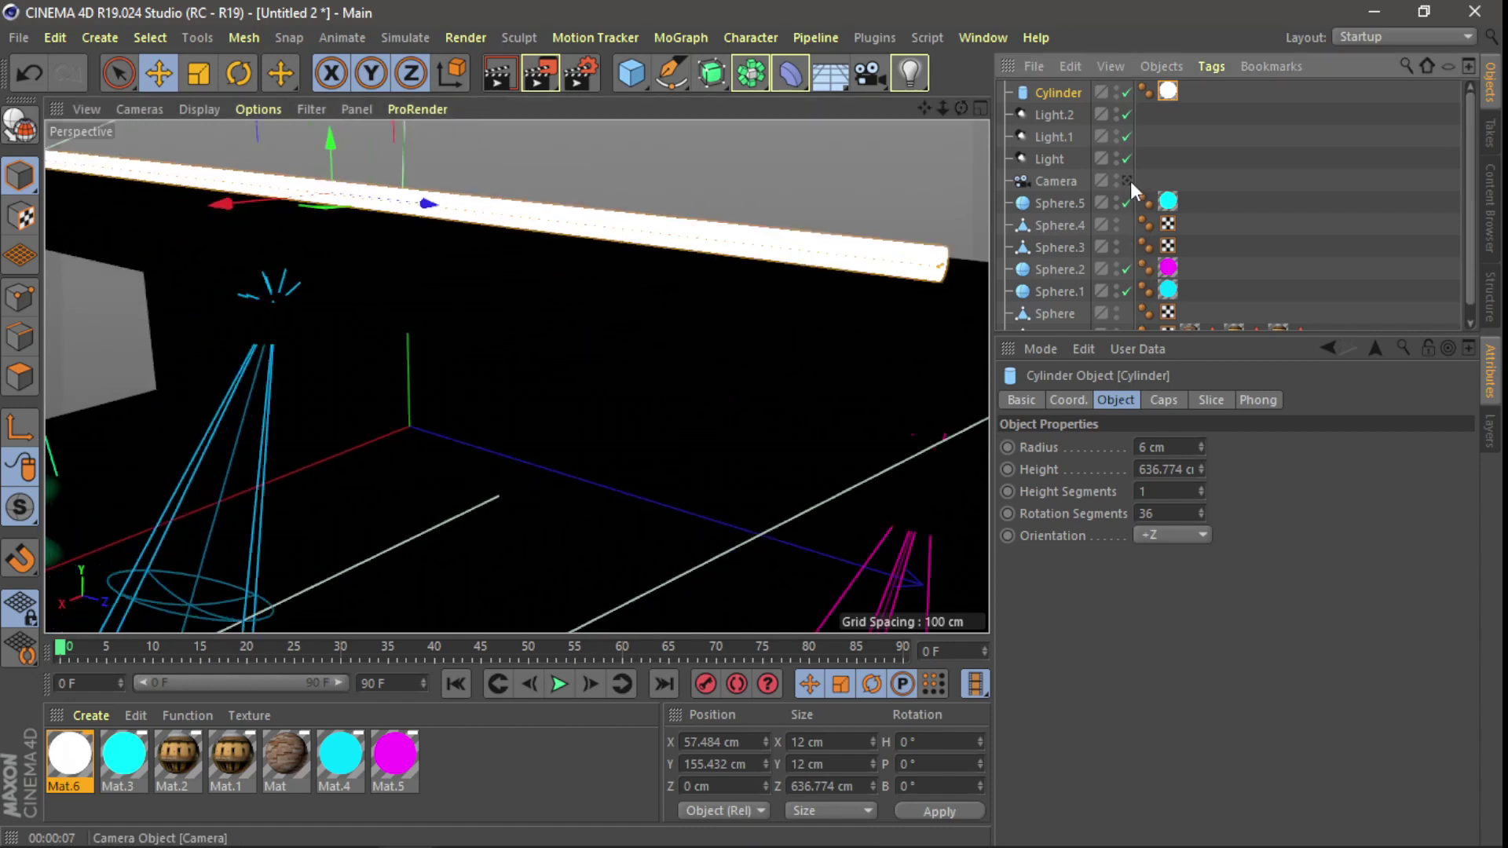
{"action": "left_click", "coordinate": [513, 77]}
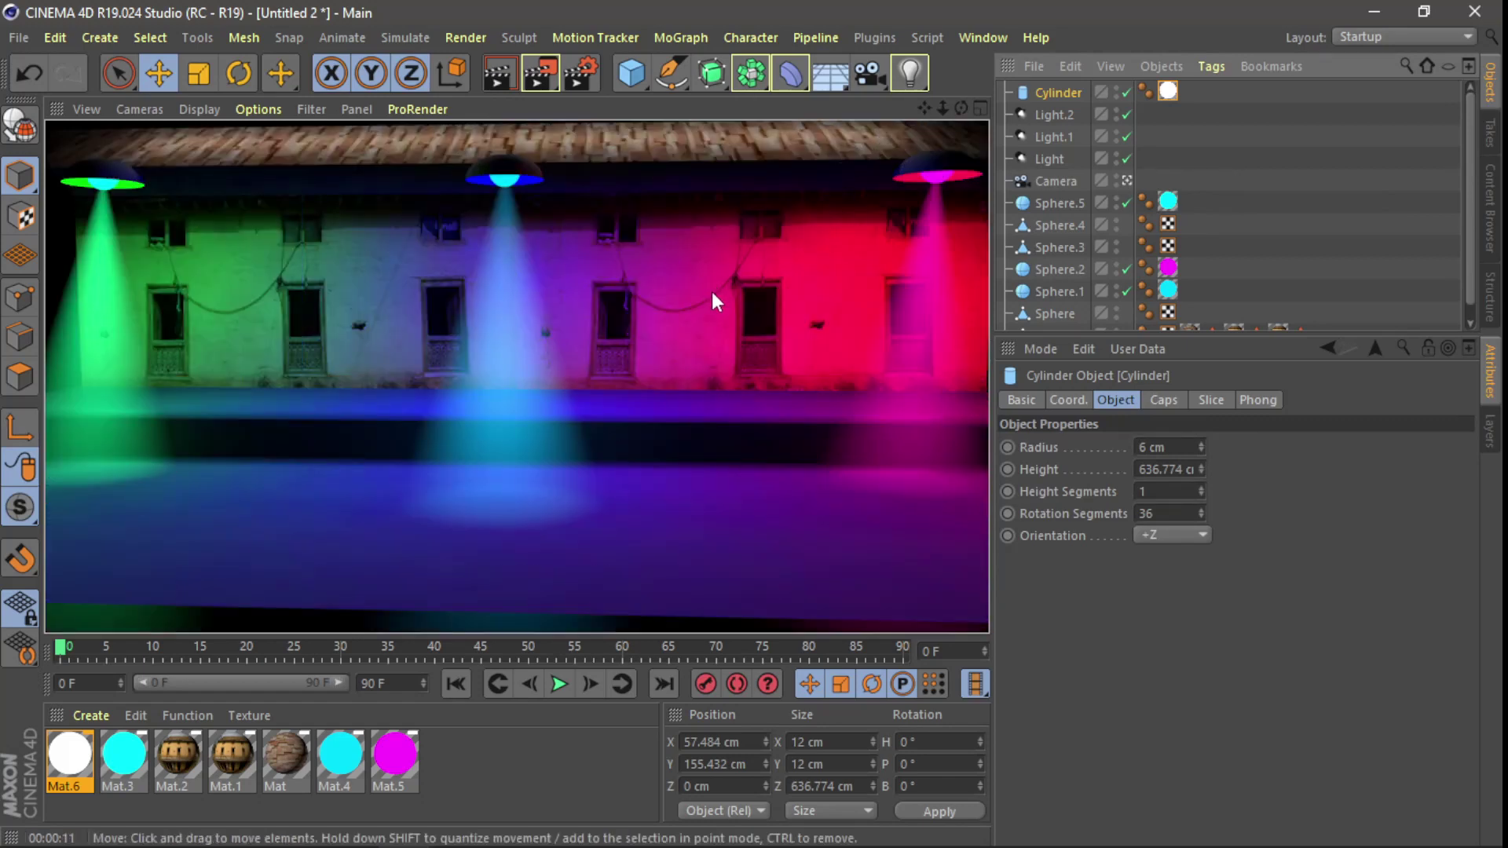
- Re-render with Ctrl+R, clear the viewport render, and close the finished poster image
{"action": "left_click", "coordinate": [942, 110]}
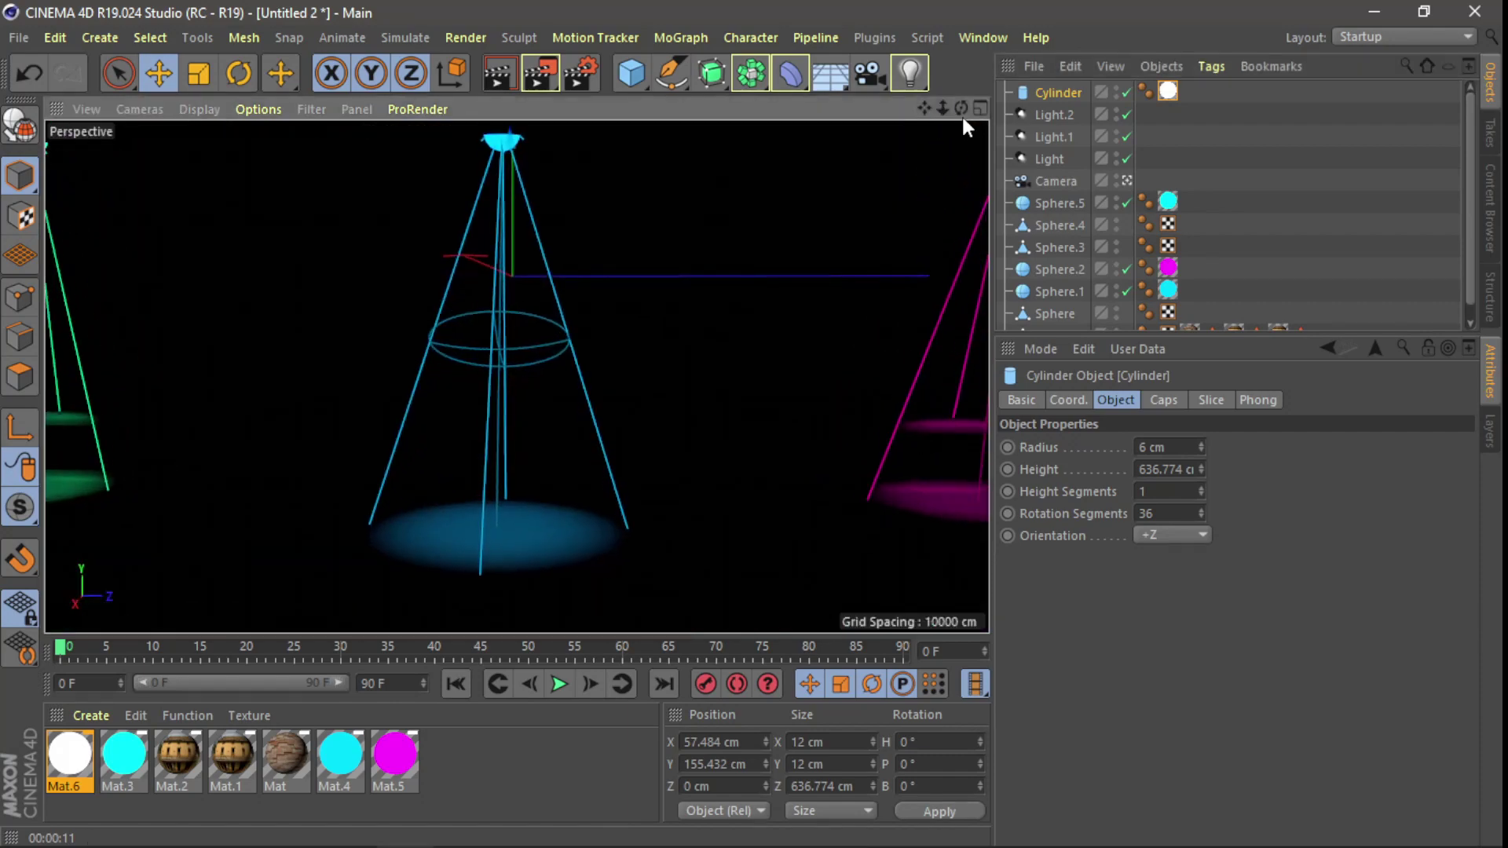
{"action": "left_click_drag", "start_coordinate": [962, 115], "coordinate": [517, 376]}
{"action": "key", "text": "ctrl+r"}
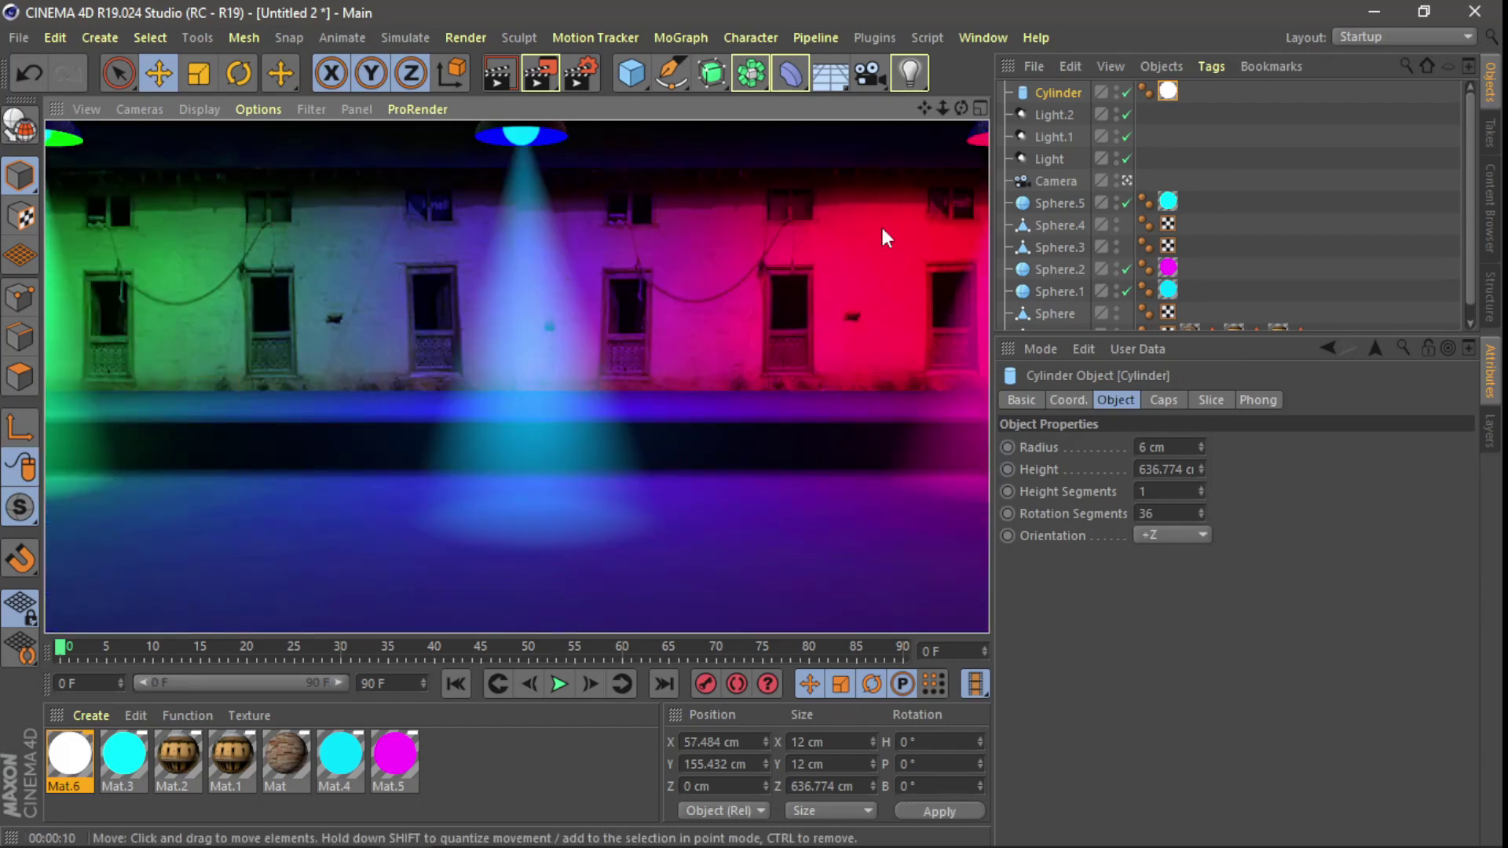
{"action": "left_click", "coordinate": [942, 110]}
{"action": "scroll", "coordinate": [517, 378], "scroll_direction": "up", "scroll_amount": 2}
{"action": "scroll", "coordinate": [518, 373], "scroll_direction": "up", "scroll_amount": 3}
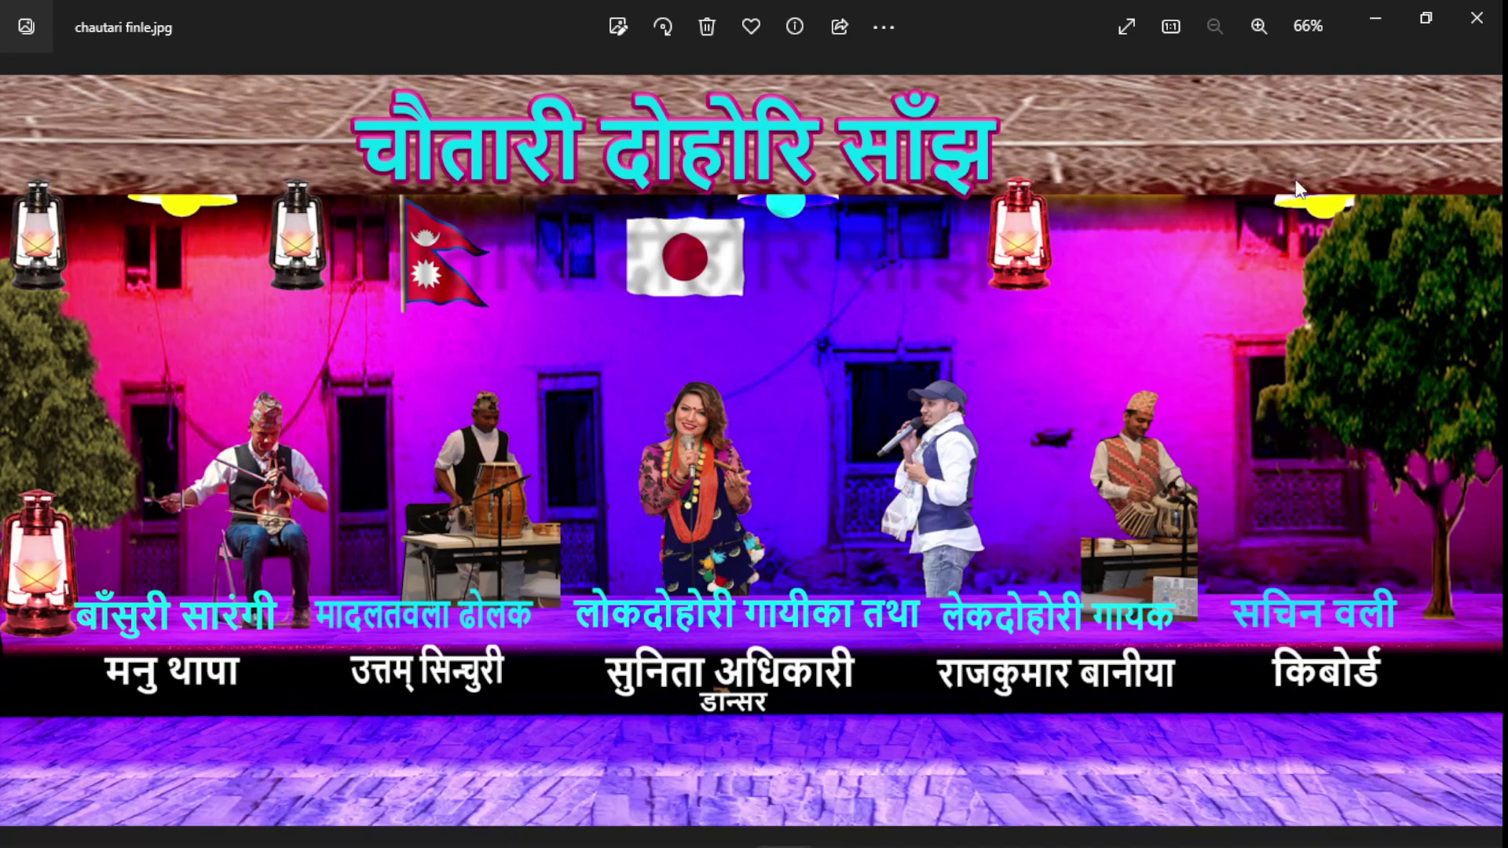
{"action": "left_click", "coordinate": [1478, 22]}
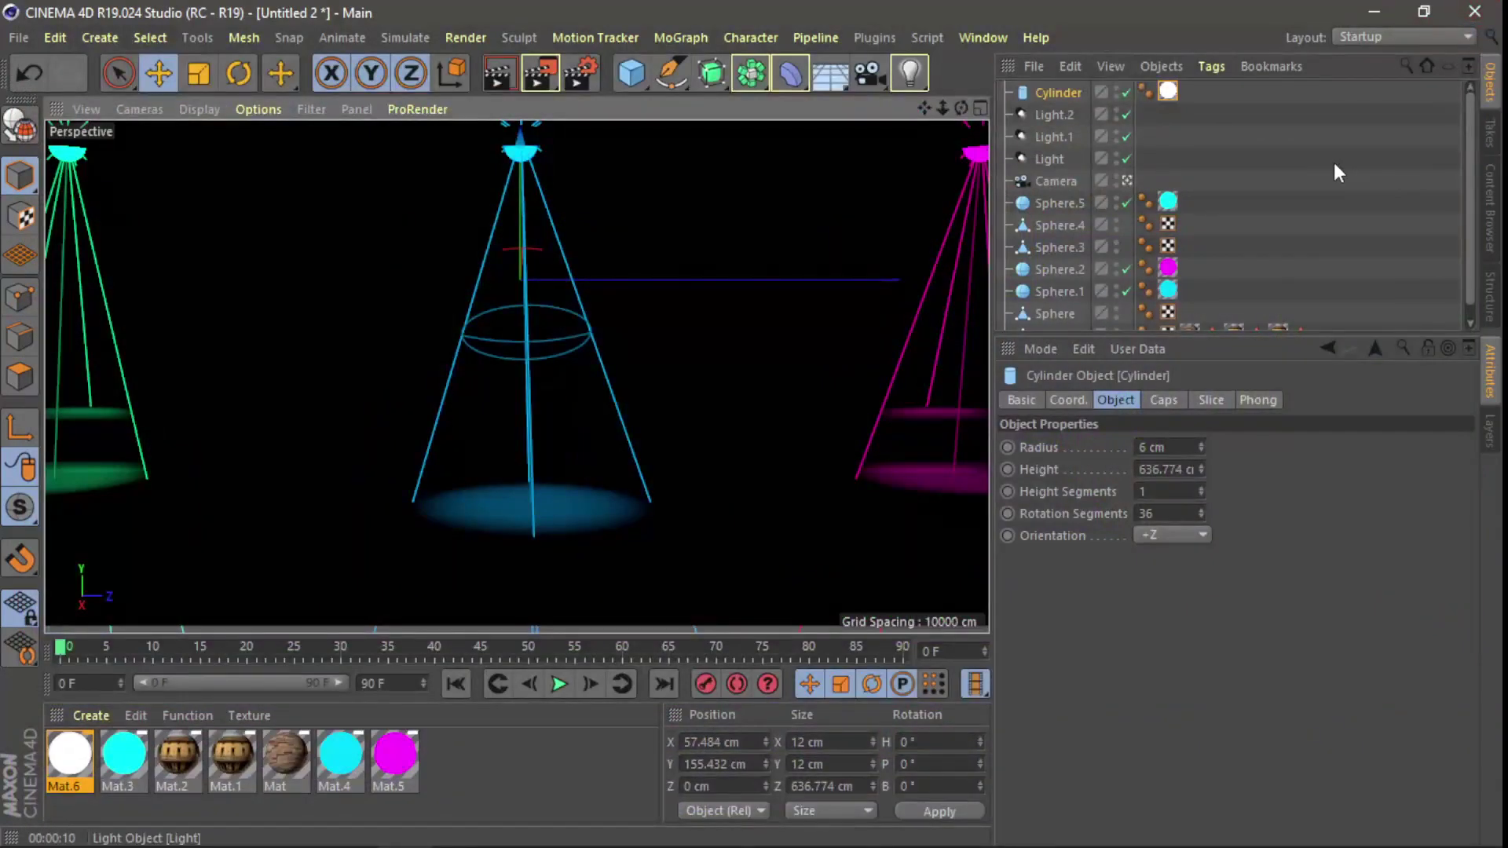